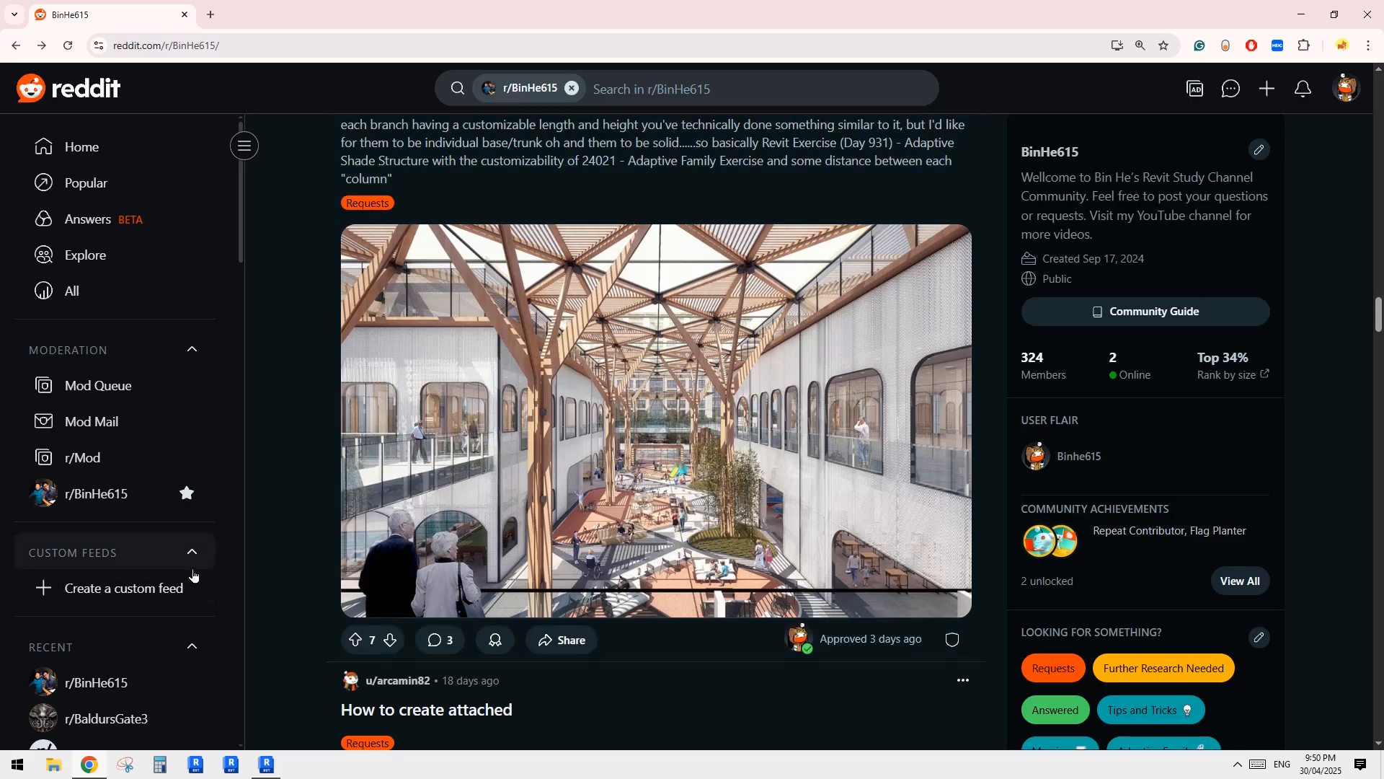
Switch to Revit and examine the array of branching columns and the slatted canopy from several angles.
click(266, 764)
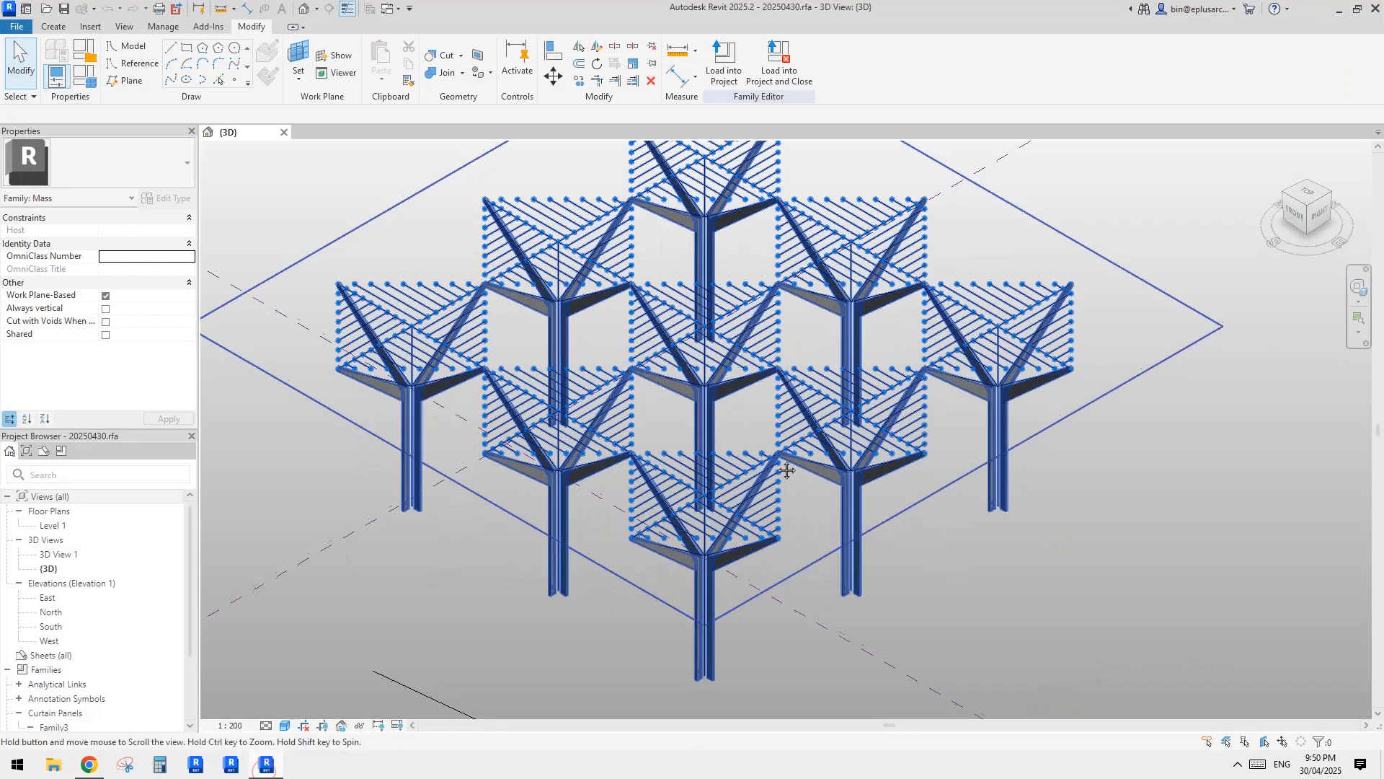
scroll(1058, 557, up, 1)
shift+middle_drag(1058, 558, 897, 505)
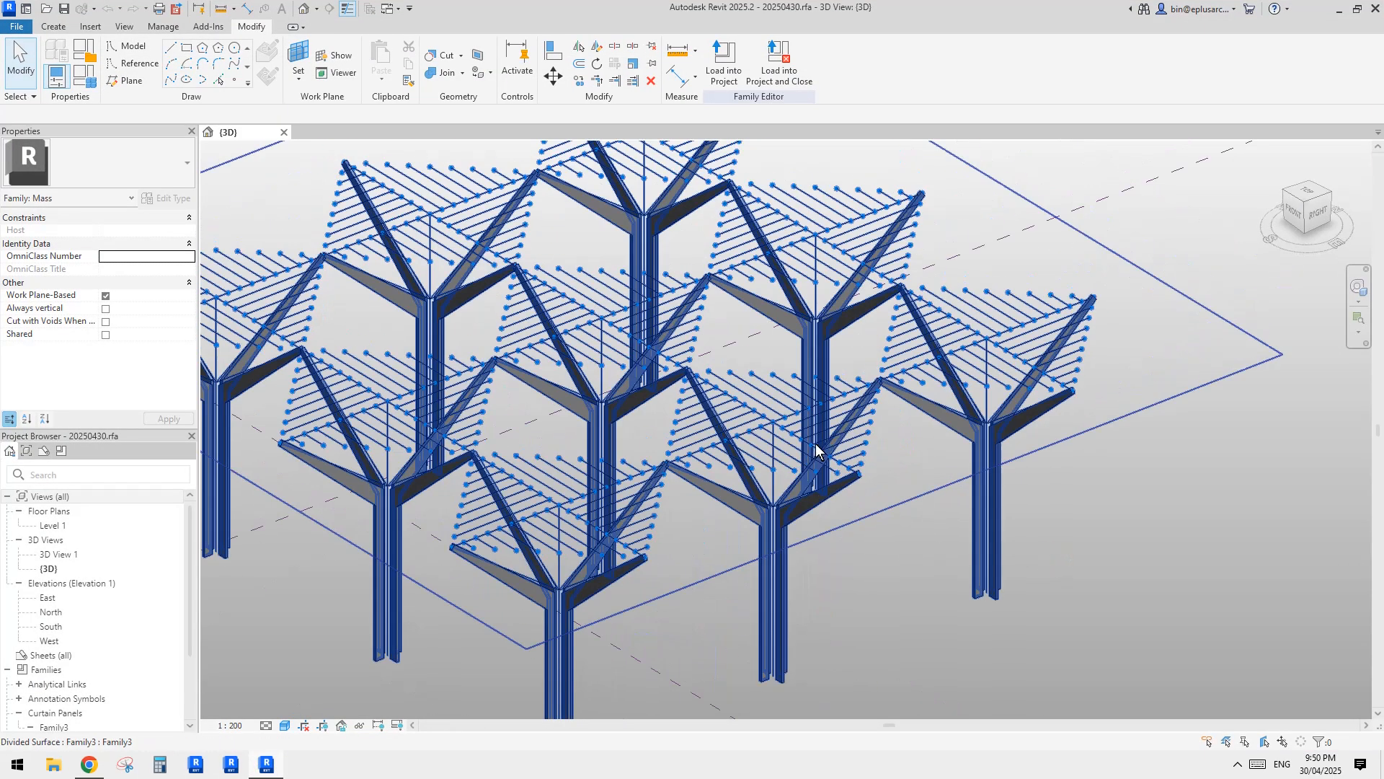
click(804, 425)
scroll(793, 447, down, 1)
middle_drag(757, 497, 893, 363)
click(885, 420)
scroll(958, 436, up, 2)
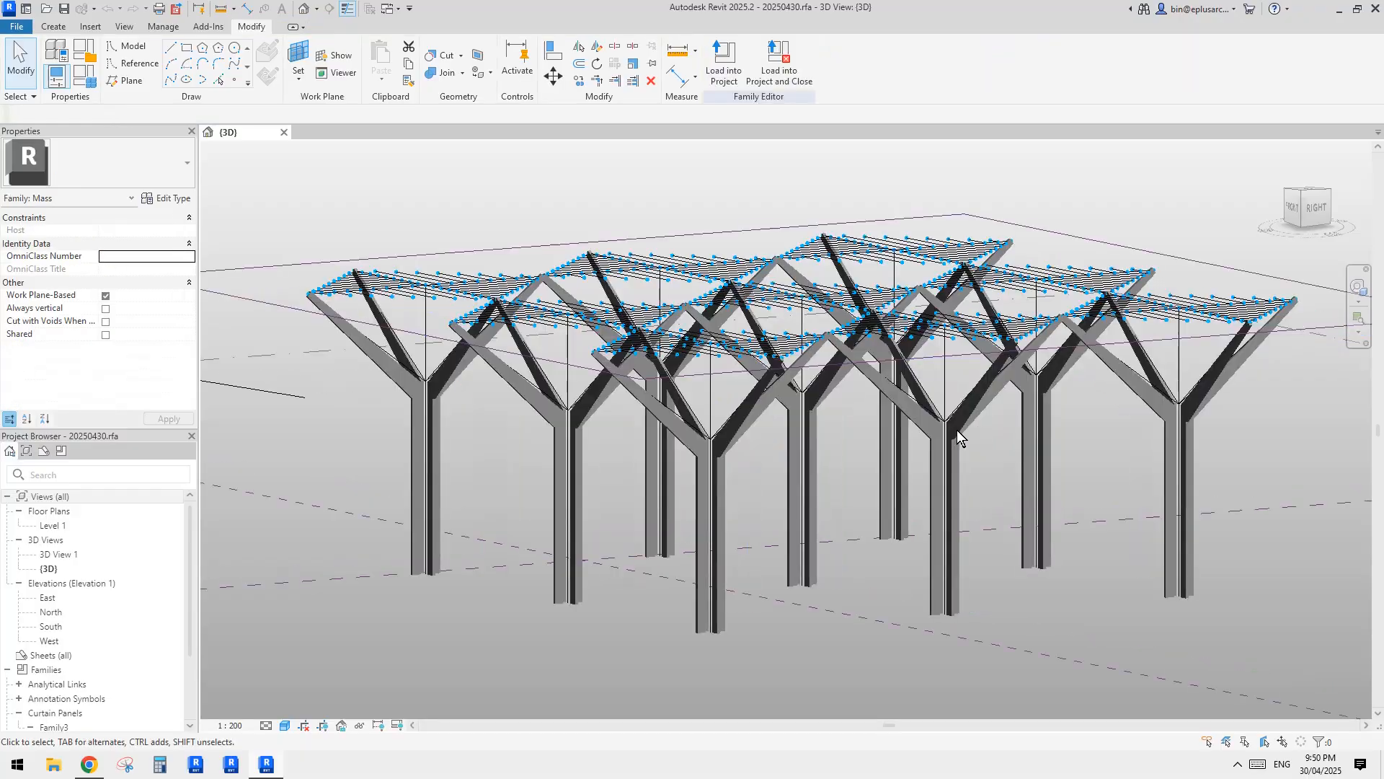
shift+middle_drag(958, 435, 898, 393)
scroll(832, 341, down, 1)
middle_drag(832, 341, 776, 337)
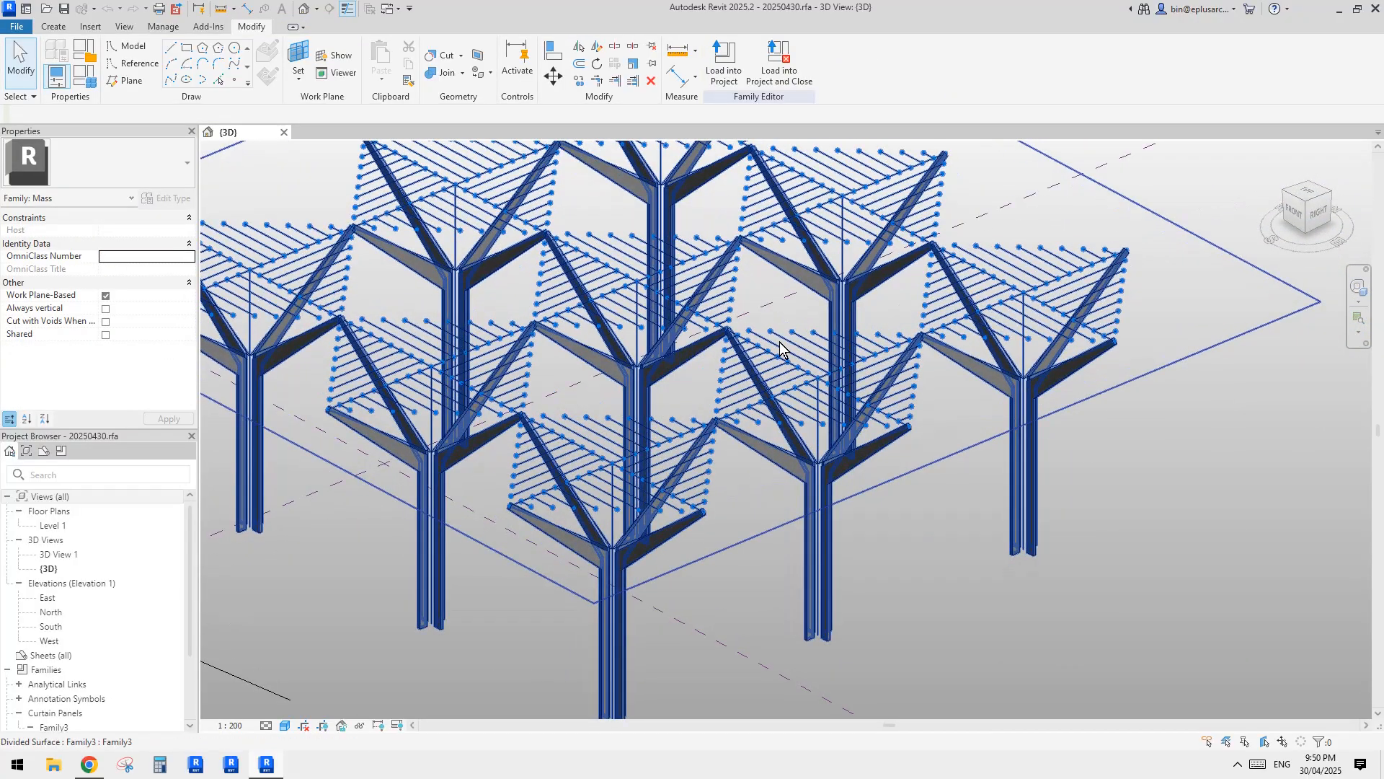
click(1092, 576)
scroll(886, 447, down, 2)
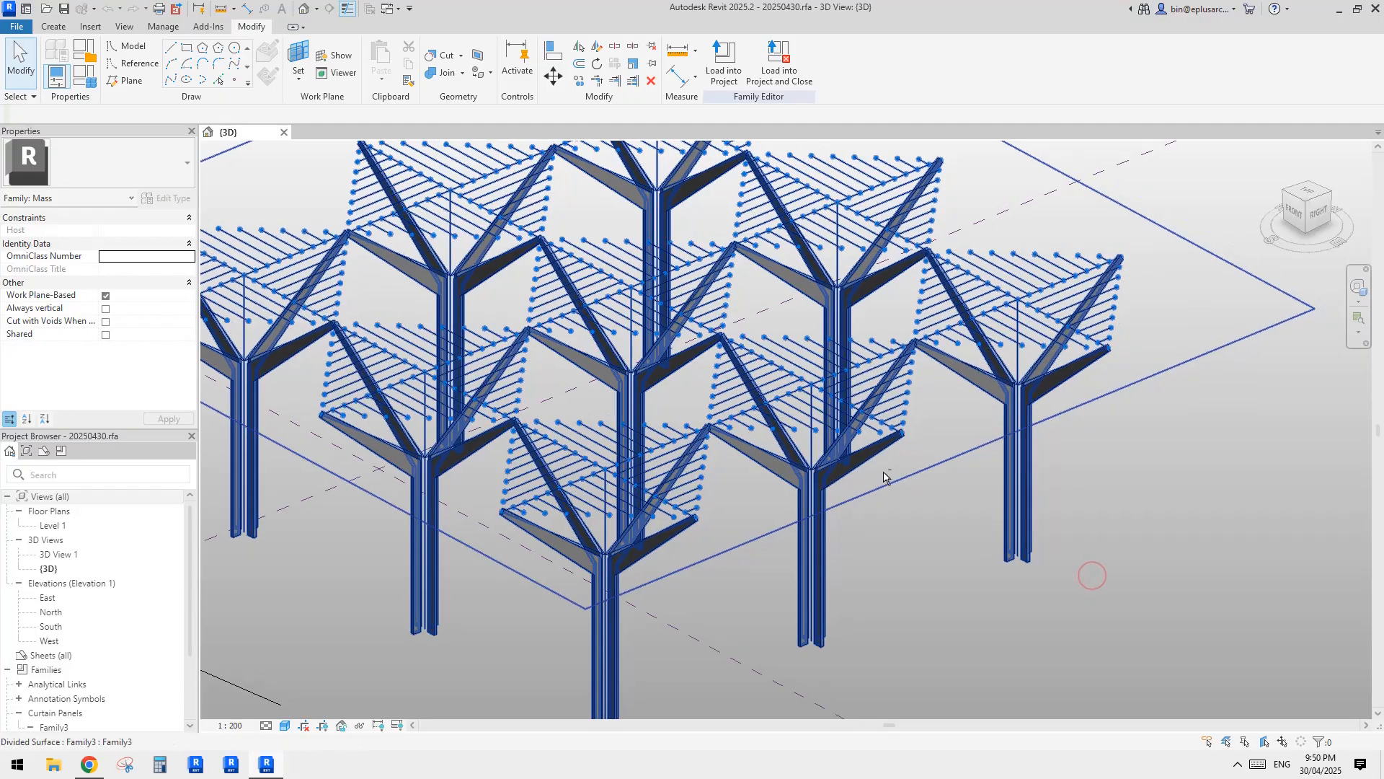
shift+middle_drag(840, 497, 799, 500)
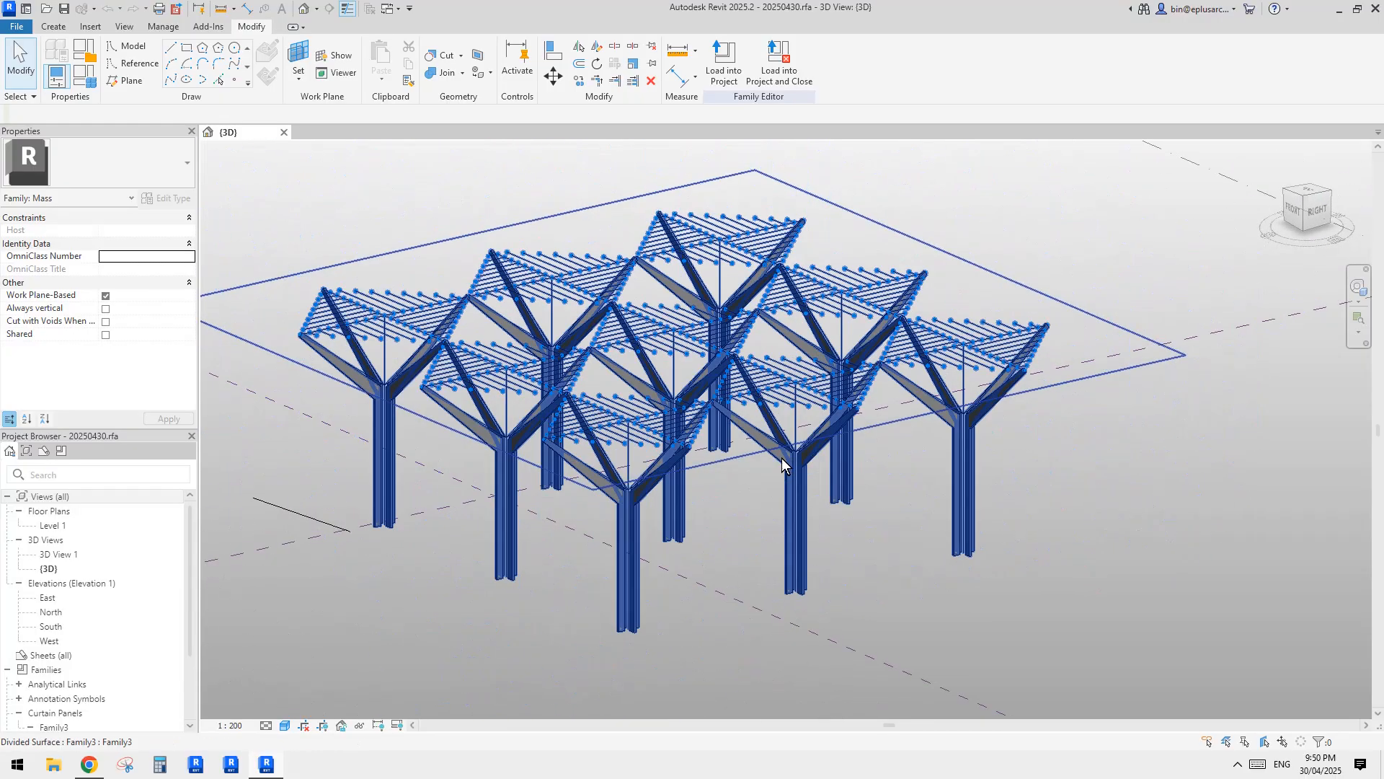
Select a single tree-shaped curtain panel within the divided surface and inspect its properties and shape.
click(786, 459)
mouse_move(871, 534)
shift+middle_down()
mouse_move(843, 485)
mouse_move(887, 444)
mouse_move(891, 570)
mouse_move(884, 555)
shift+middle_up()
key(Escape)
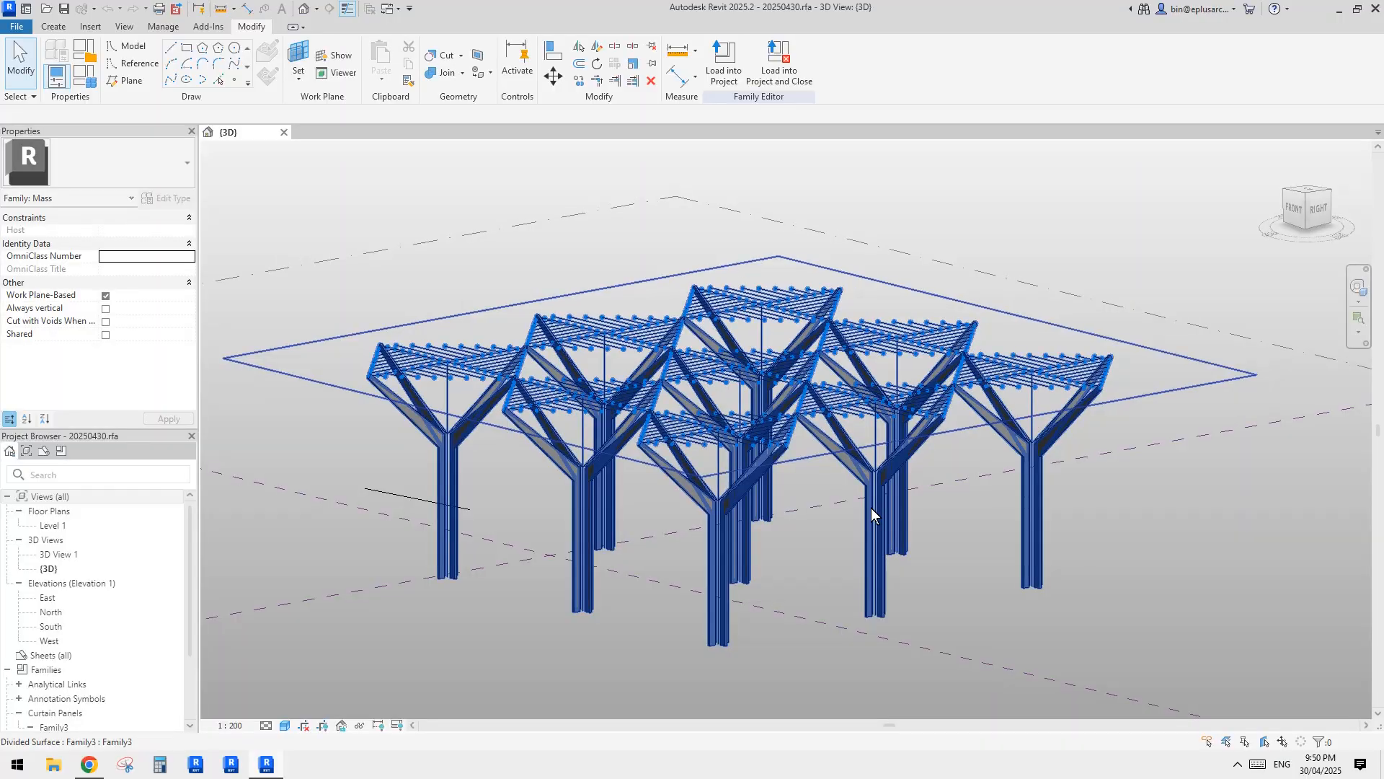
key(Tab)
click(875, 505)
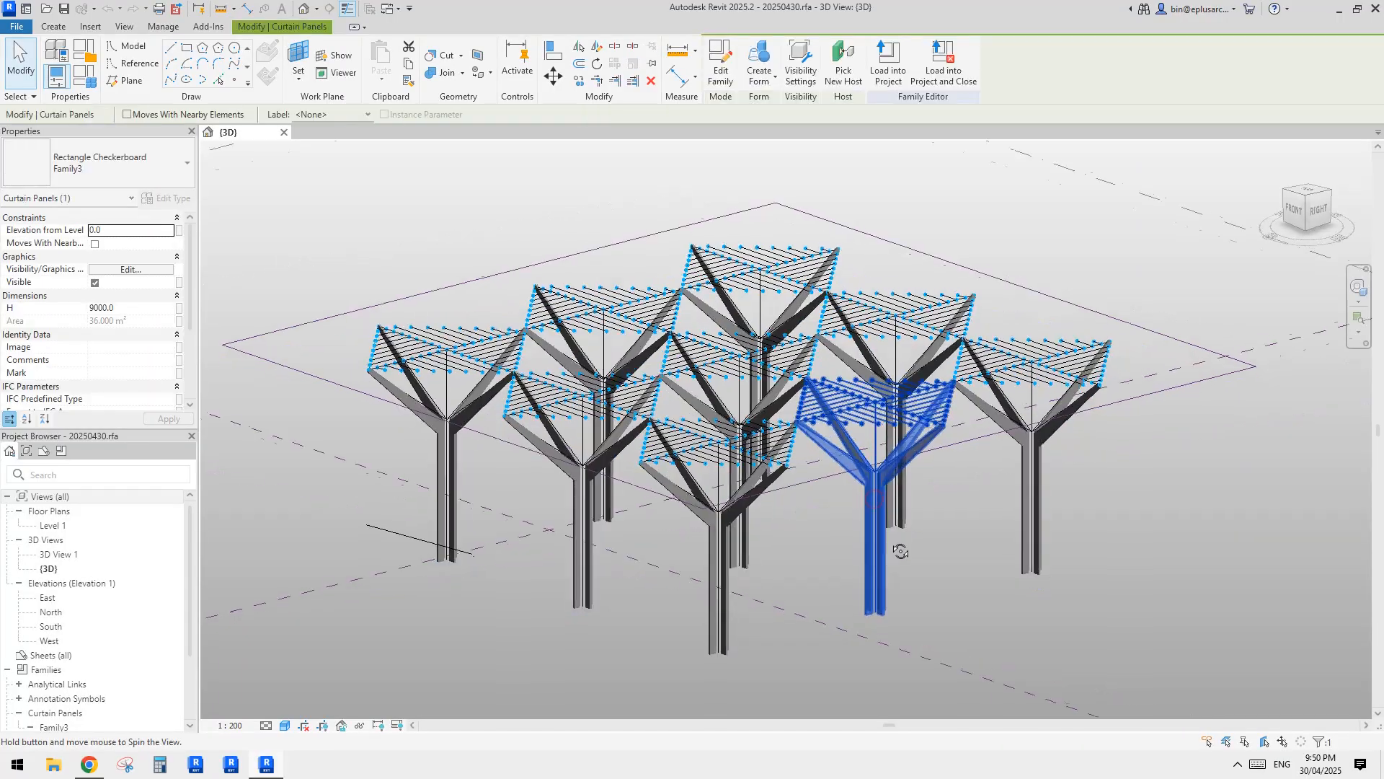
shift+middle_drag(875, 505, 516, 615)
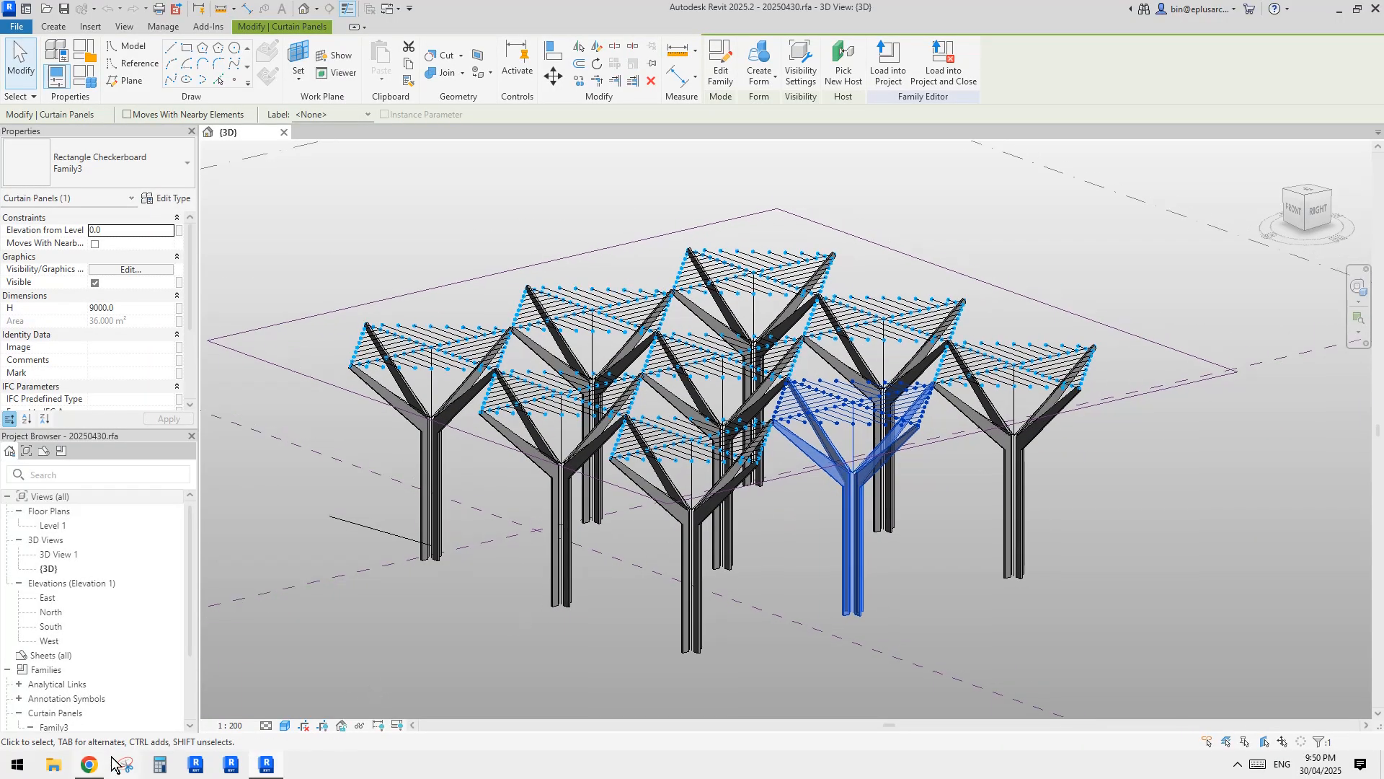
Switch to the Reddit post in the browser and capture its atrium photo with a rectangular snip in Snipping Tool.
click(89, 766)
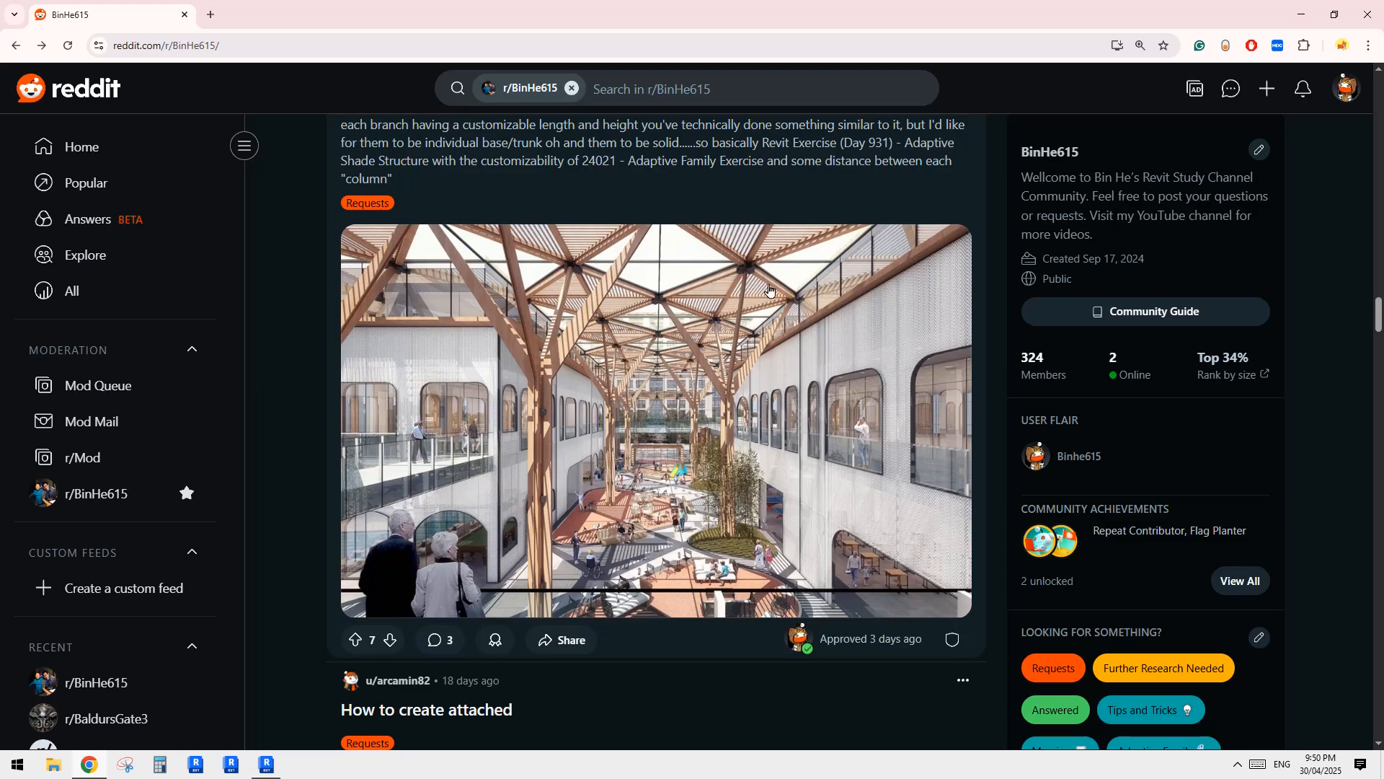
click(124, 764)
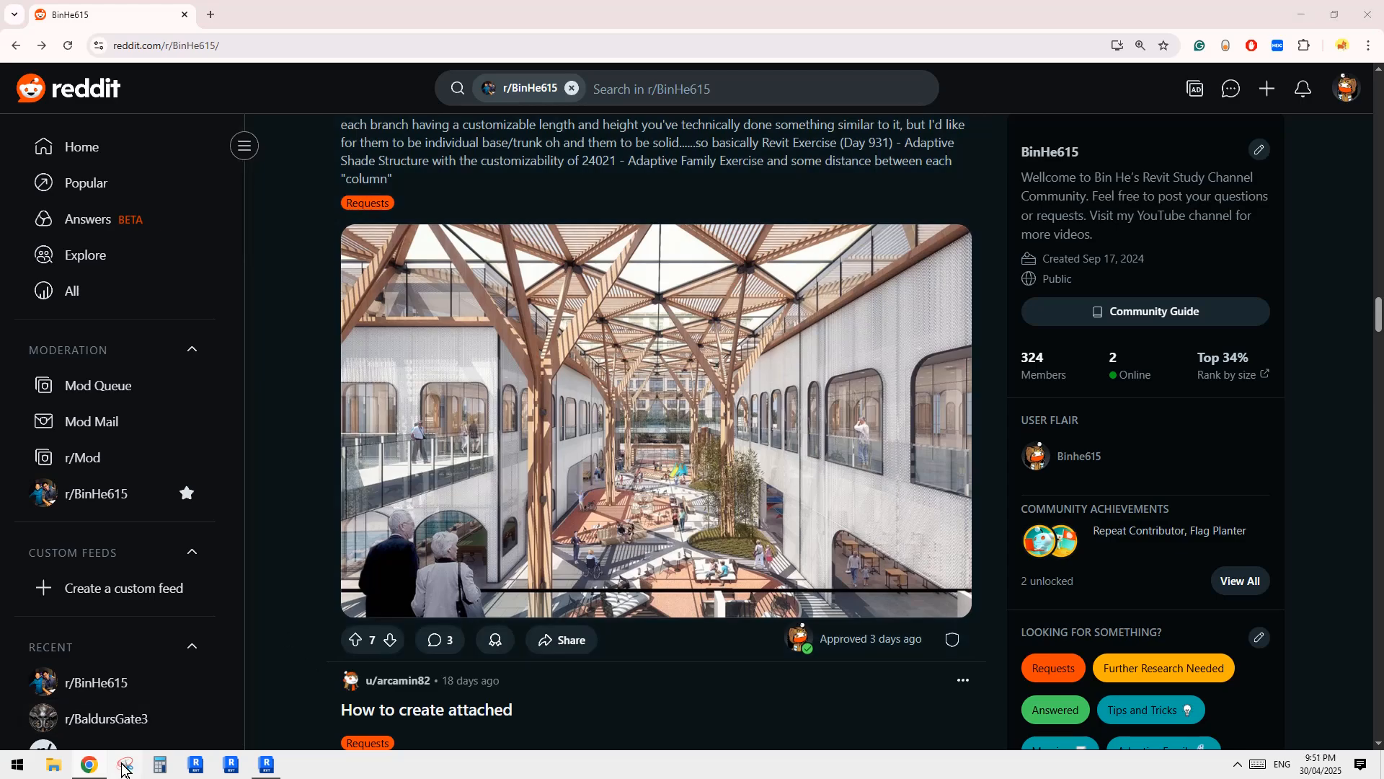
click(1019, 550)
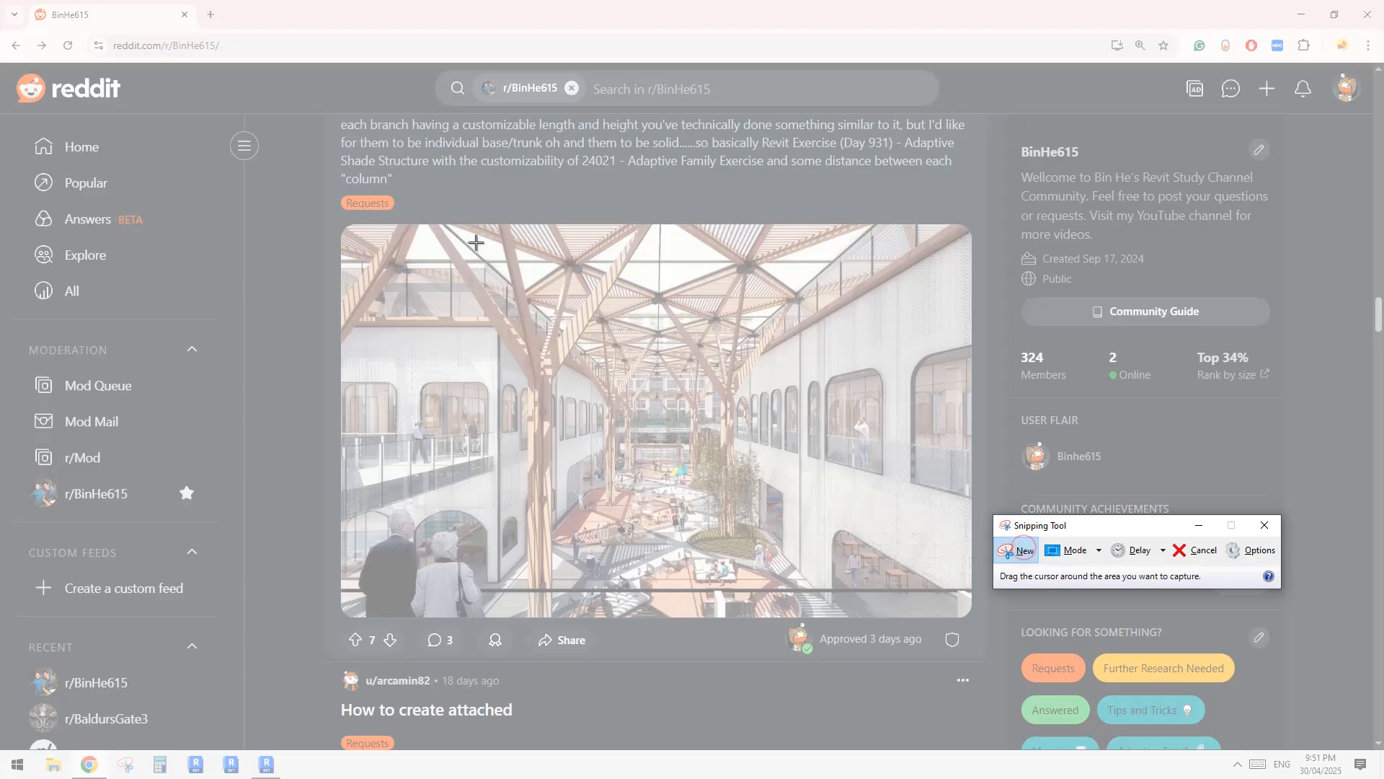
drag(385, 211, 954, 580)
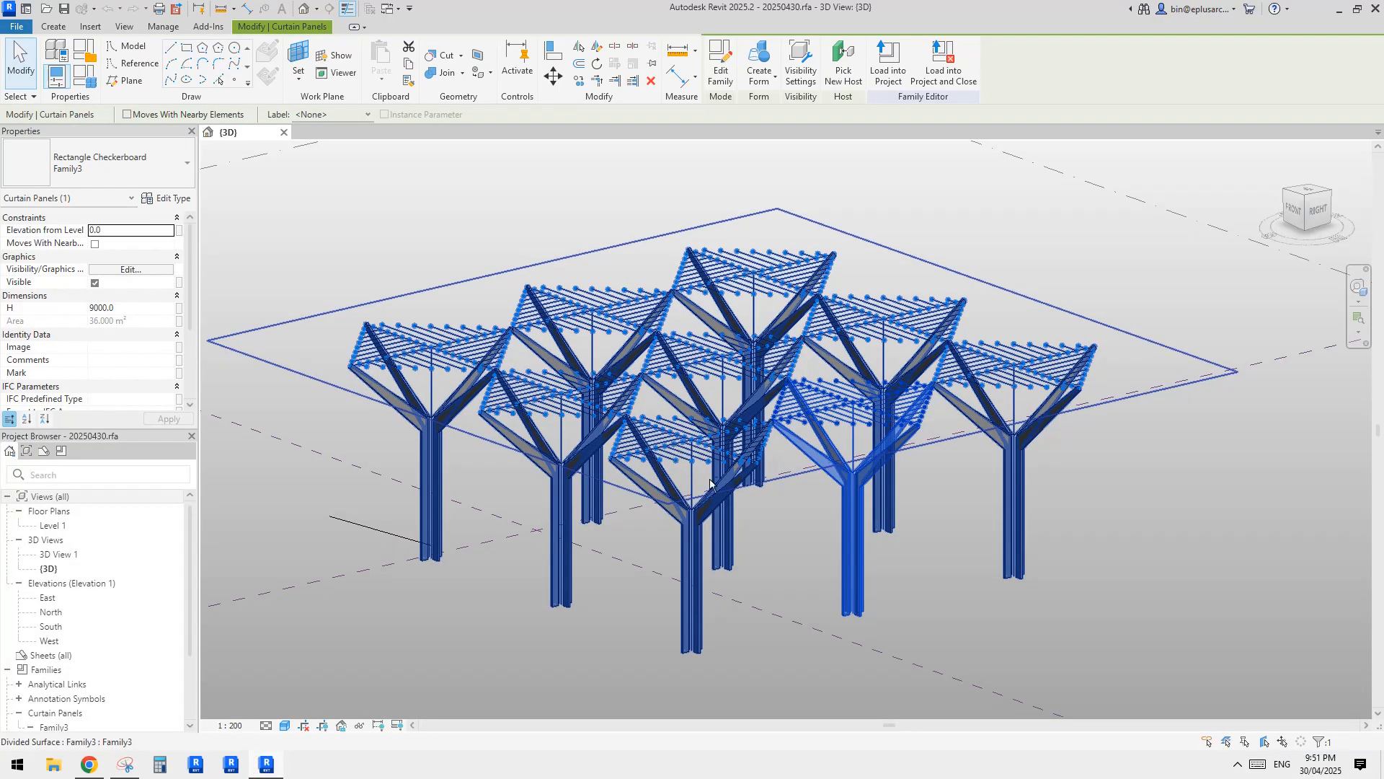
Bring Snipping Tool forward and trace the crossing diagonal beams of the roof grid over the captured photo.
click(124, 765)
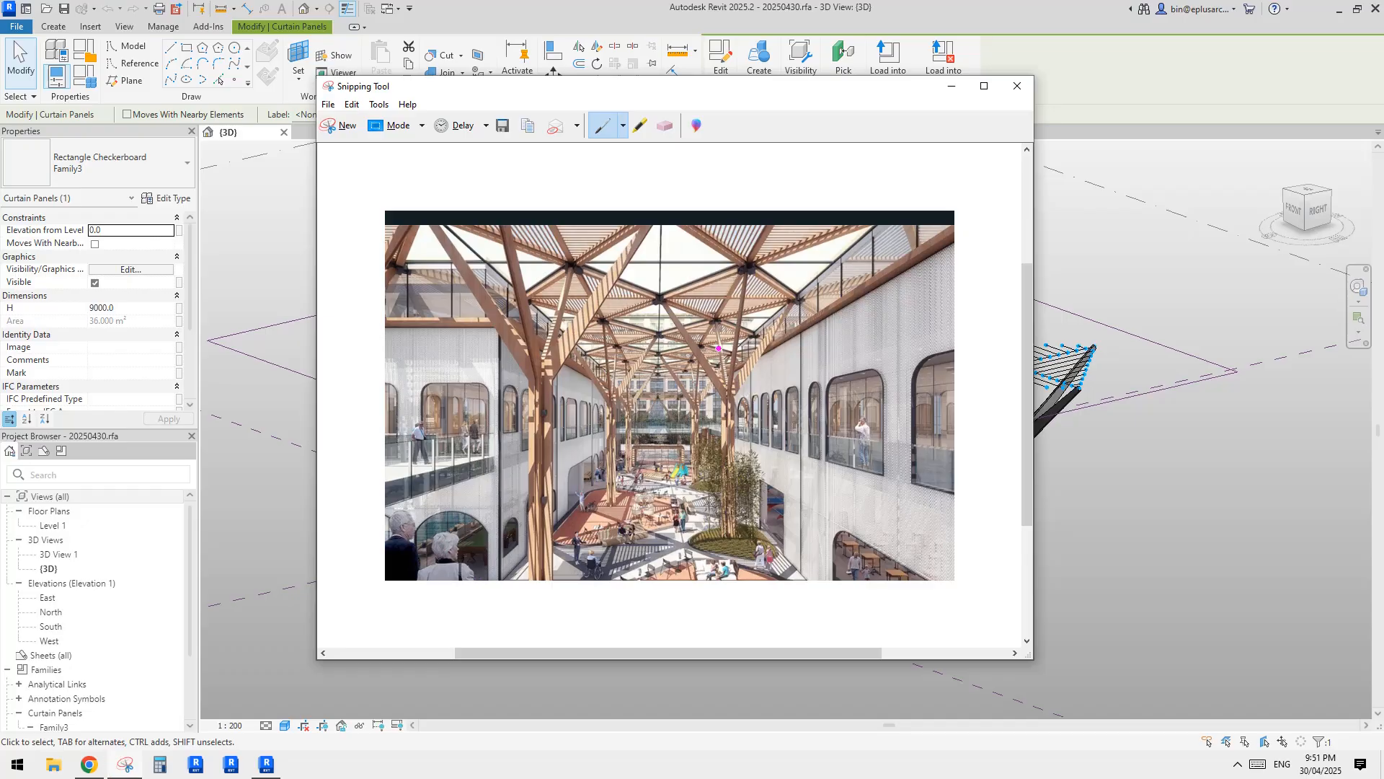
drag(495, 240, 737, 329)
drag(687, 231, 820, 309)
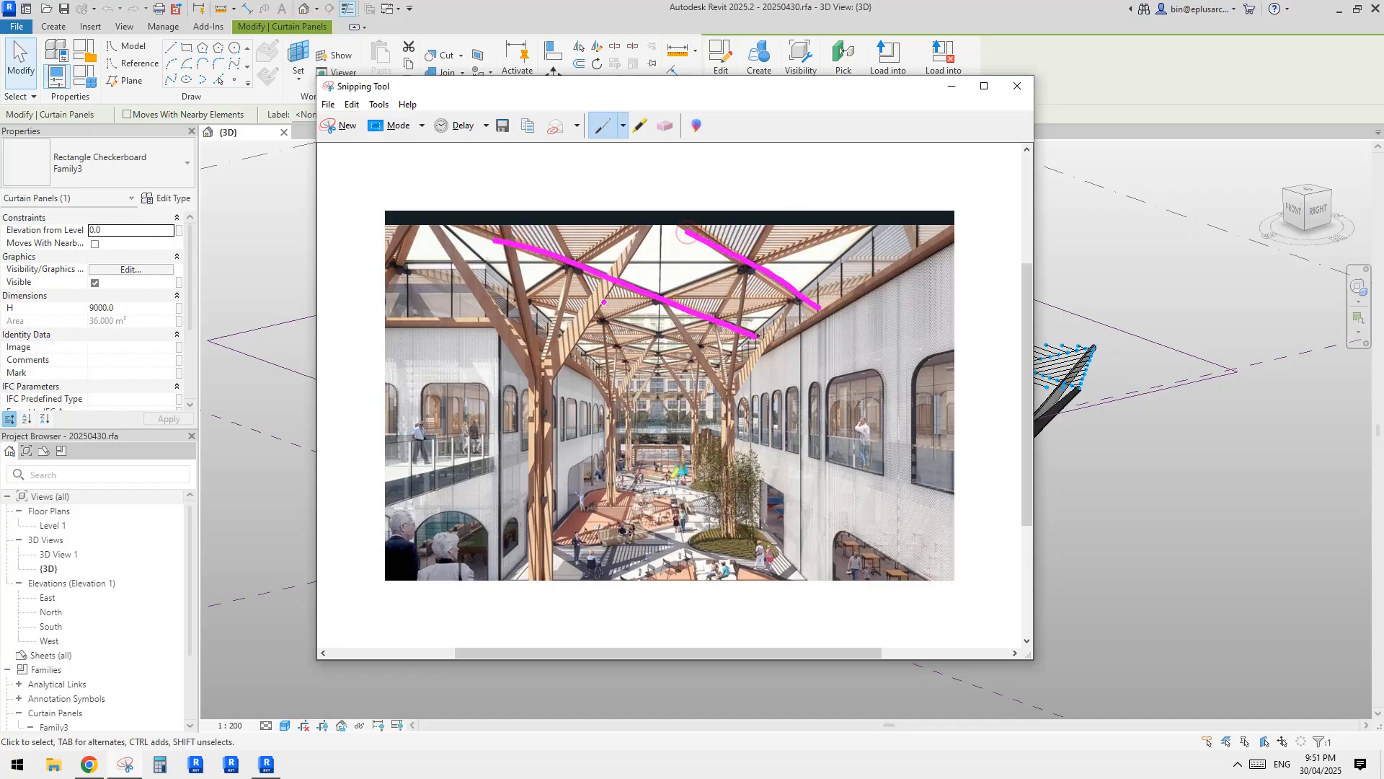
drag(497, 292, 774, 365)
drag(539, 360, 836, 220)
drag(603, 363, 857, 279)
drag(521, 316, 681, 217)
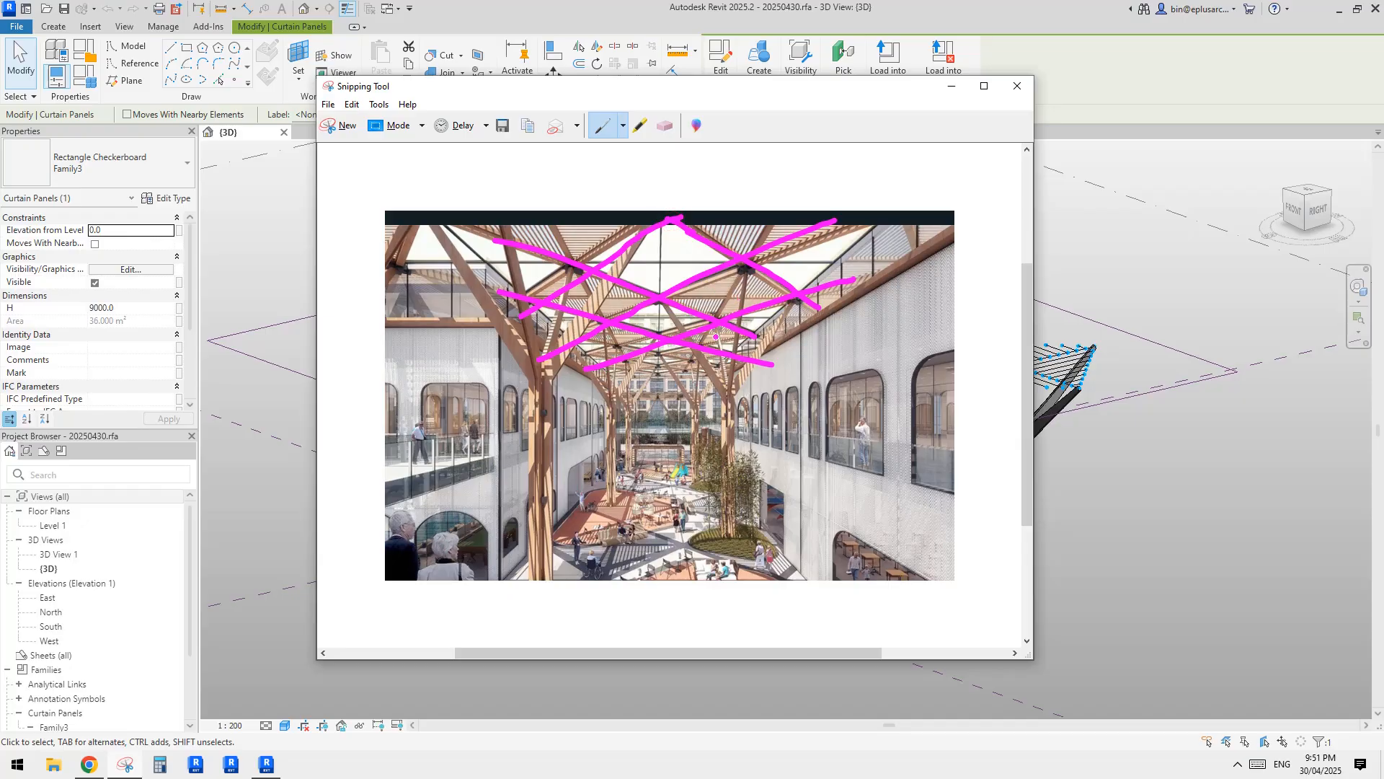
Sketch a small square grid over the photo's right-hand wall and annotate it with 45°.
drag(797, 400, 808, 491)
drag(756, 430, 902, 420)
drag(863, 377, 865, 492)
mouse_move(778, 457)
mouse_down()
mouse_move(904, 455)
mouse_move(893, 536)
mouse_move(959, 491)
mouse_up()
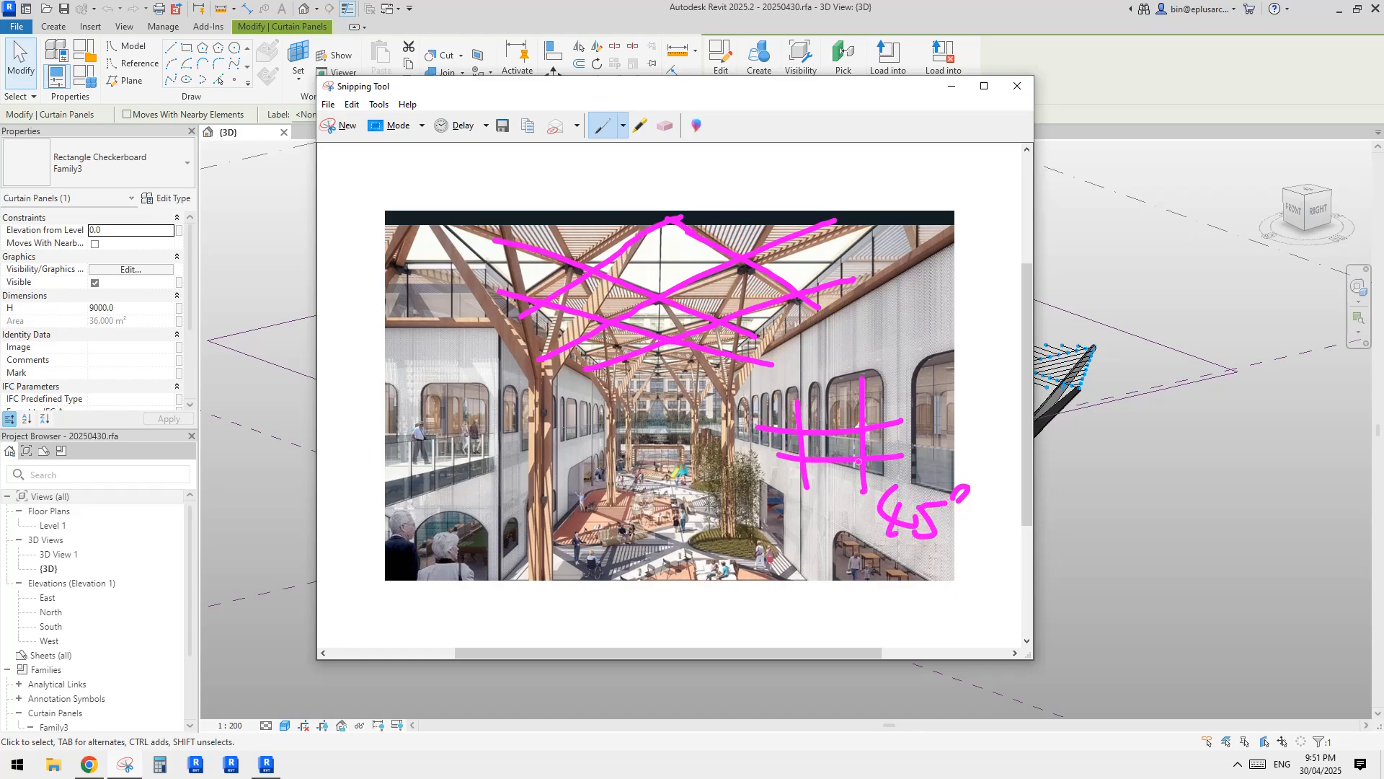
drag(905, 378, 912, 483)
drag(775, 397, 926, 393)
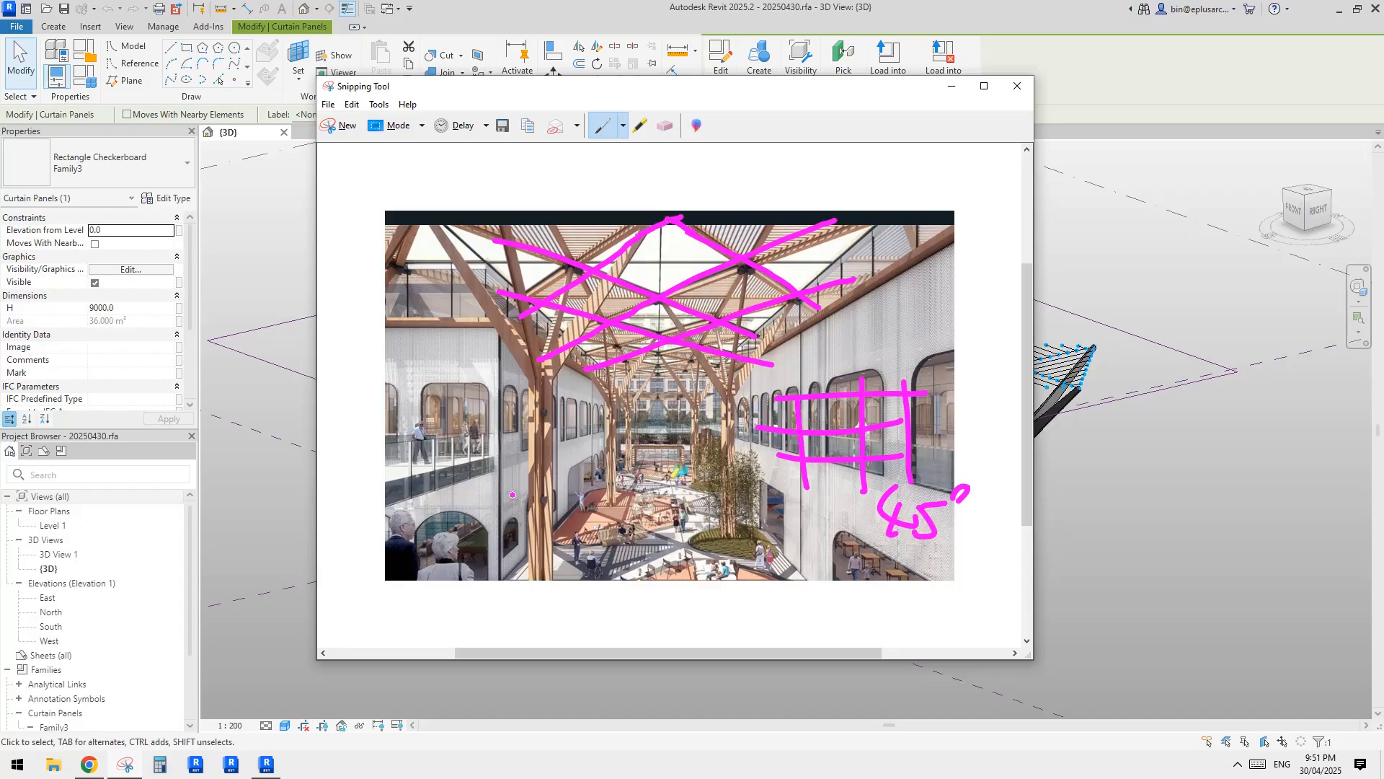
Switch to Revit, select the divided surface, and review its available panel patterns around Rectangle Checkerboard.
click(267, 764)
click(526, 495)
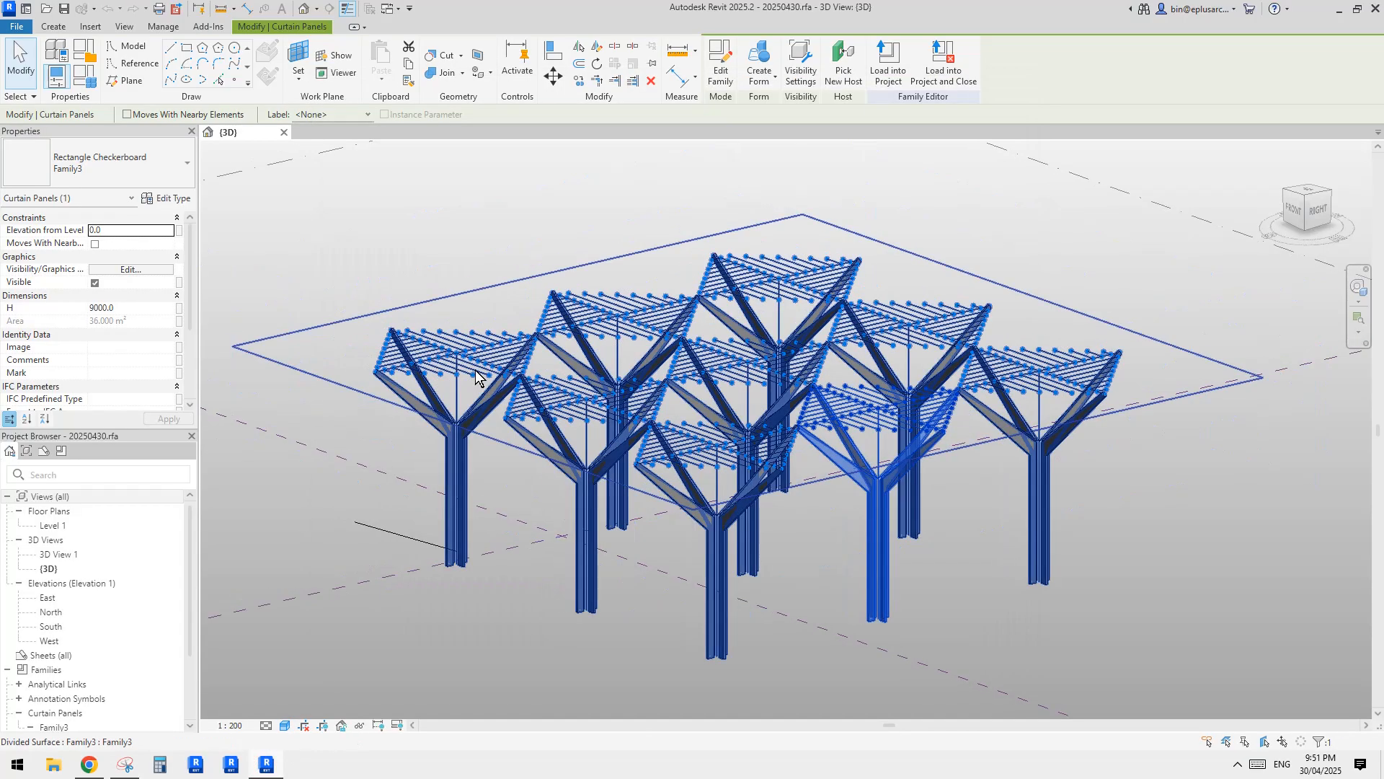
click(103, 167)
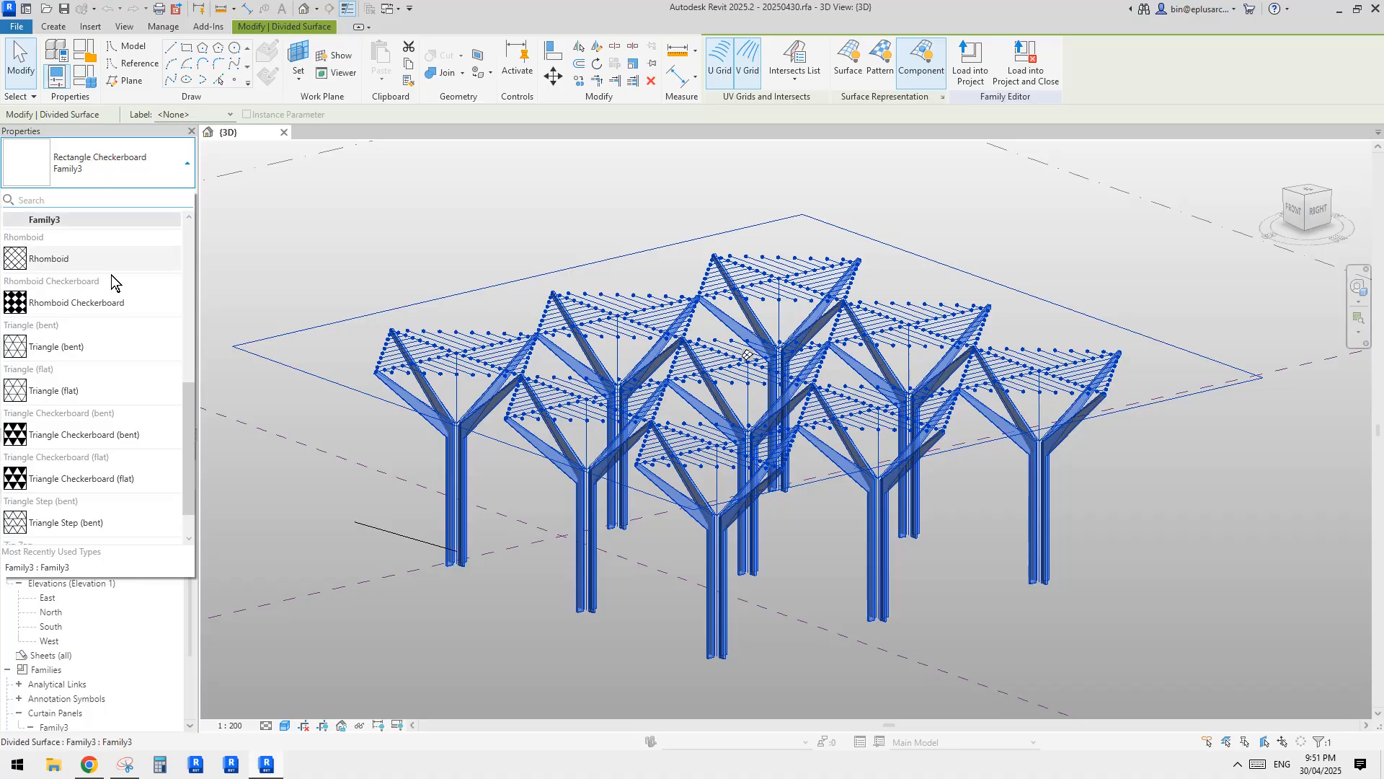
scroll(145, 378, up, 5)
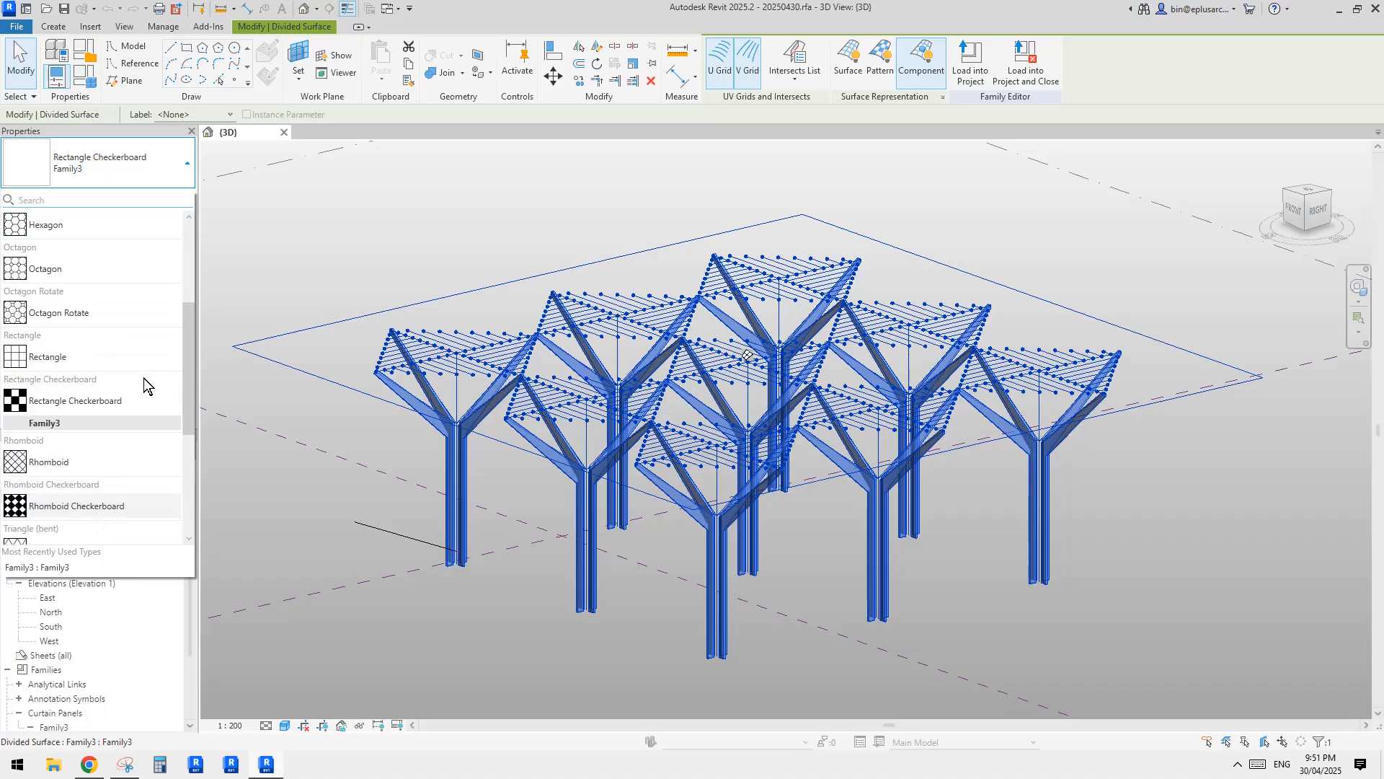
scroll(144, 379, down, 5)
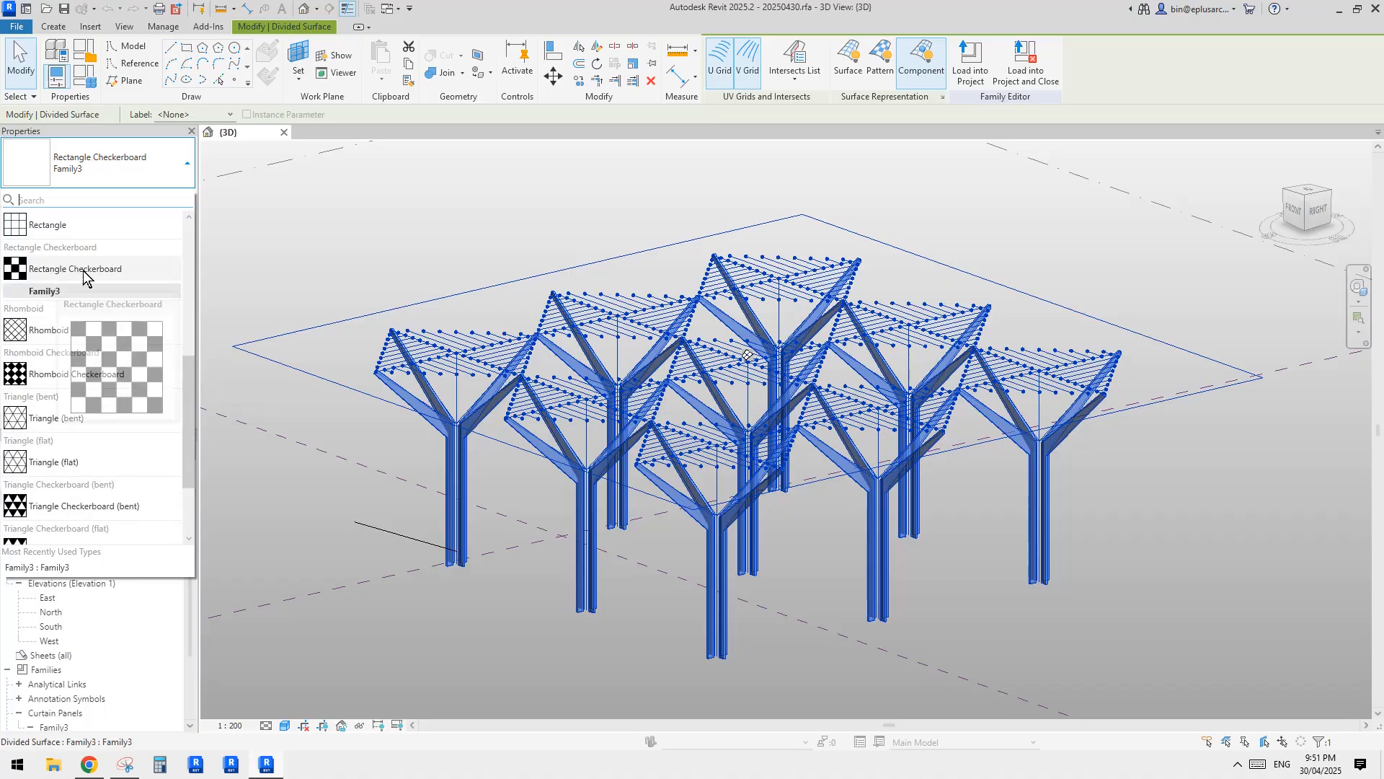
Return to Snipping Tool and hatch alternating cells of both the roof grid and the small sketched grid.
click(269, 754)
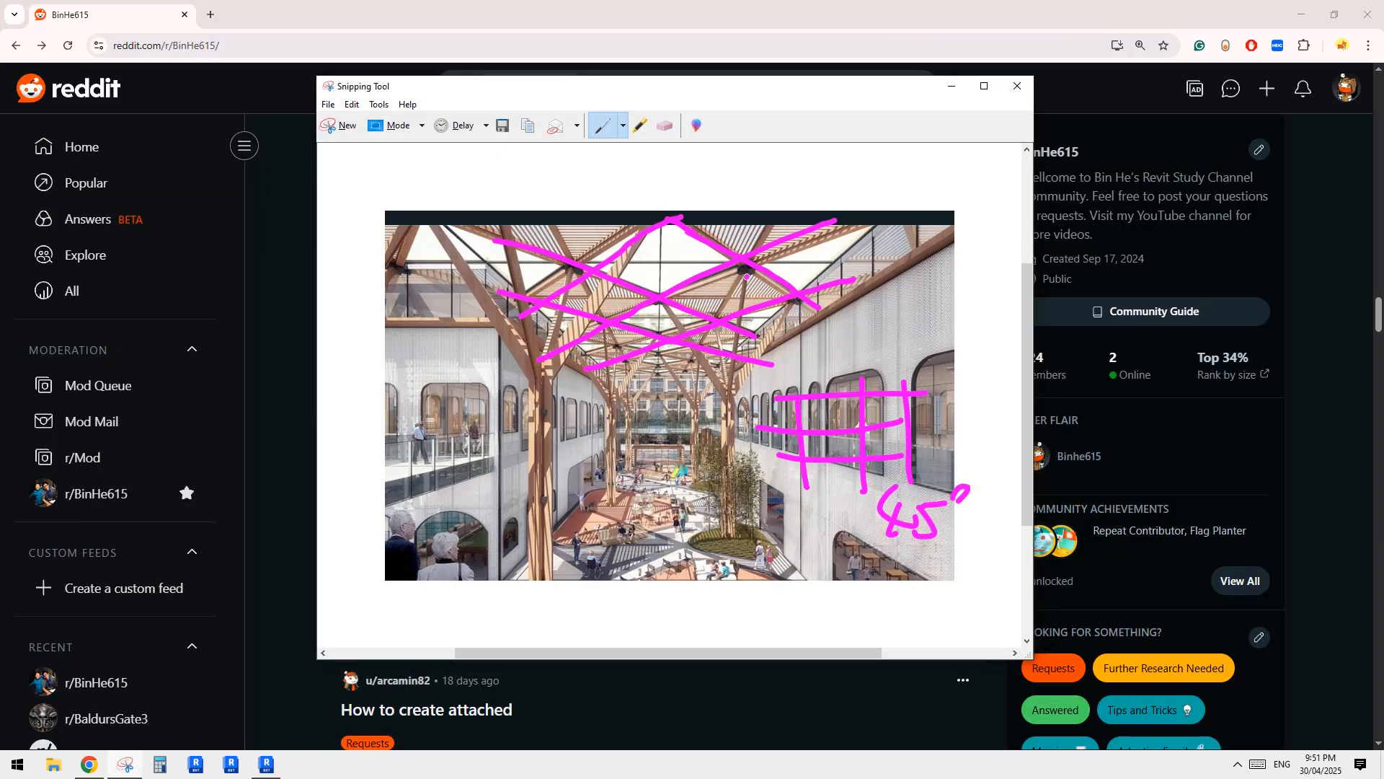
mouse_move(721, 278)
mouse_down()
mouse_move(703, 304)
mouse_move(731, 305)
mouse_up()
drag(760, 278, 762, 300)
drag(566, 292, 570, 307)
drag(586, 293, 606, 319)
drag(871, 395, 878, 411)
drag(891, 401, 828, 454)
drag(780, 409, 768, 416)
drag(782, 411, 778, 419)
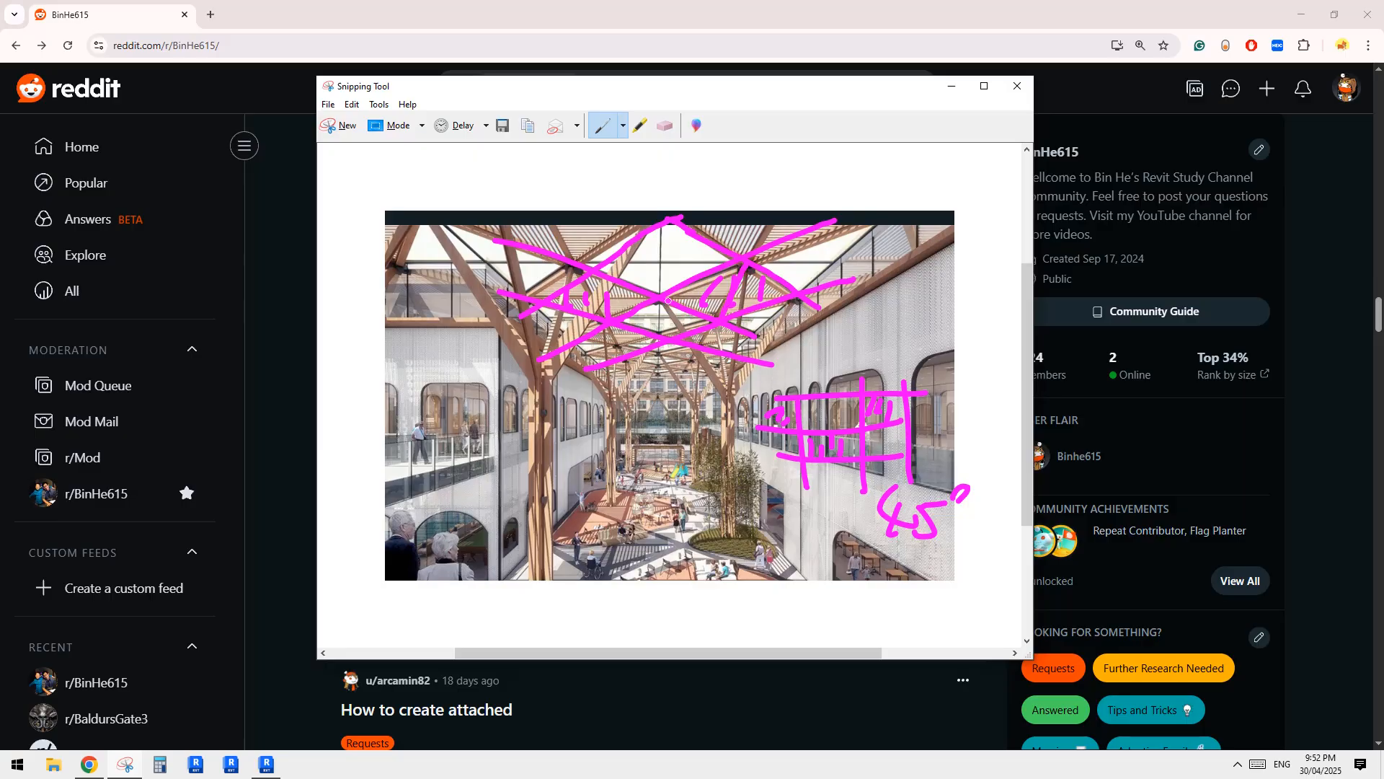
Trace one column's vertical trunk and its branches rising to the corners of a roof cell on the photo.
drag(668, 301, 722, 294)
drag(731, 303, 723, 584)
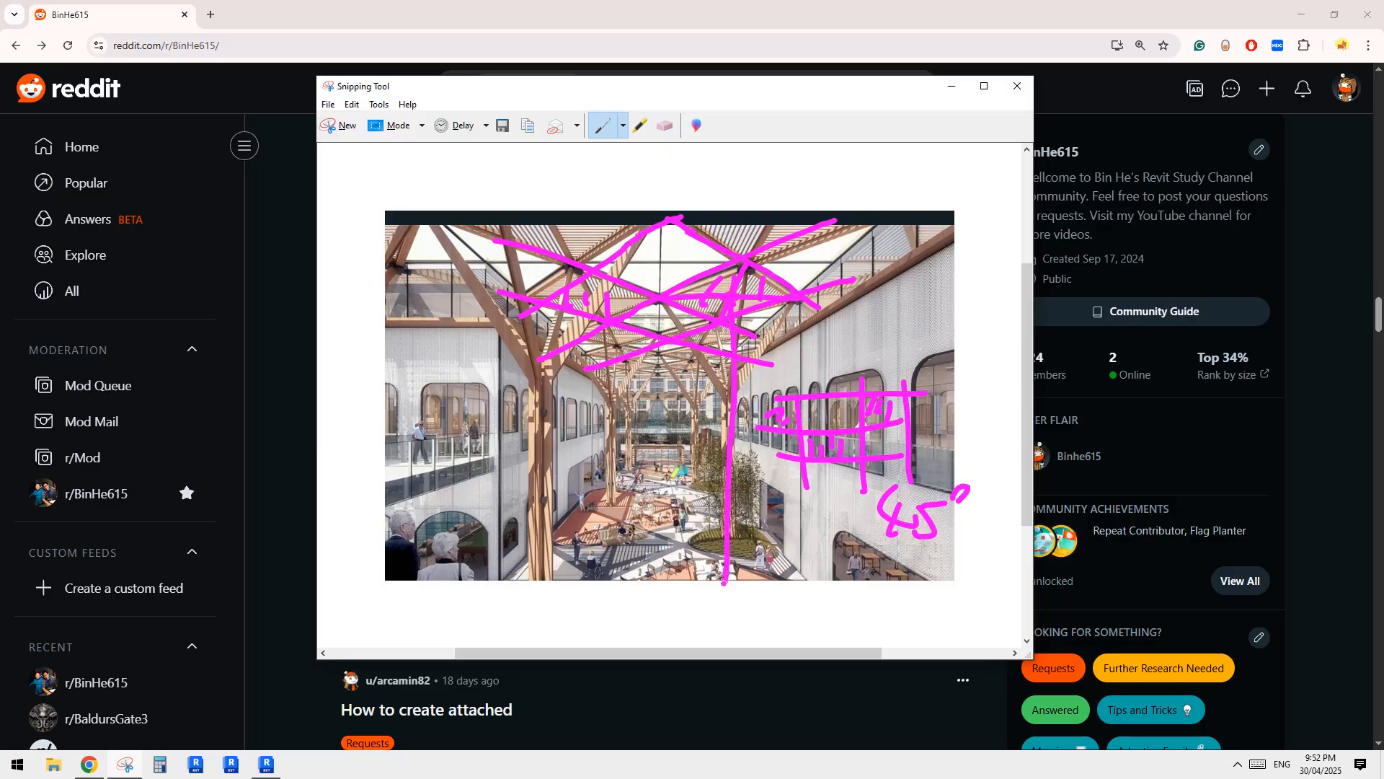
drag(673, 316, 731, 415)
drag(806, 293, 735, 415)
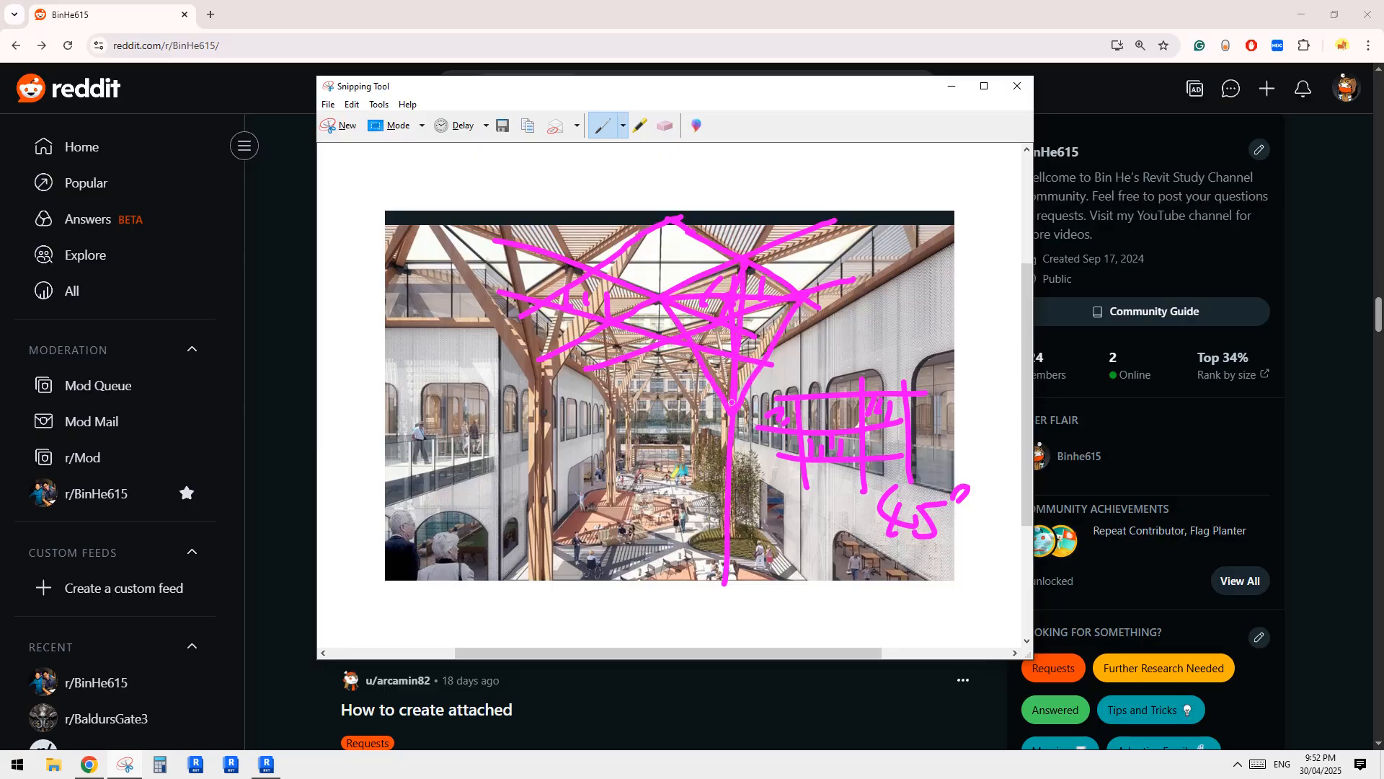
drag(715, 322, 733, 400)
Switch to Revit, clear the divided surface selection, and examine the checkerboard arrangement of tree panels.
click(267, 761)
scroll(652, 502, down, 1)
middle_drag(730, 545, 606, 503)
shift+middle_drag(606, 503, 608, 514)
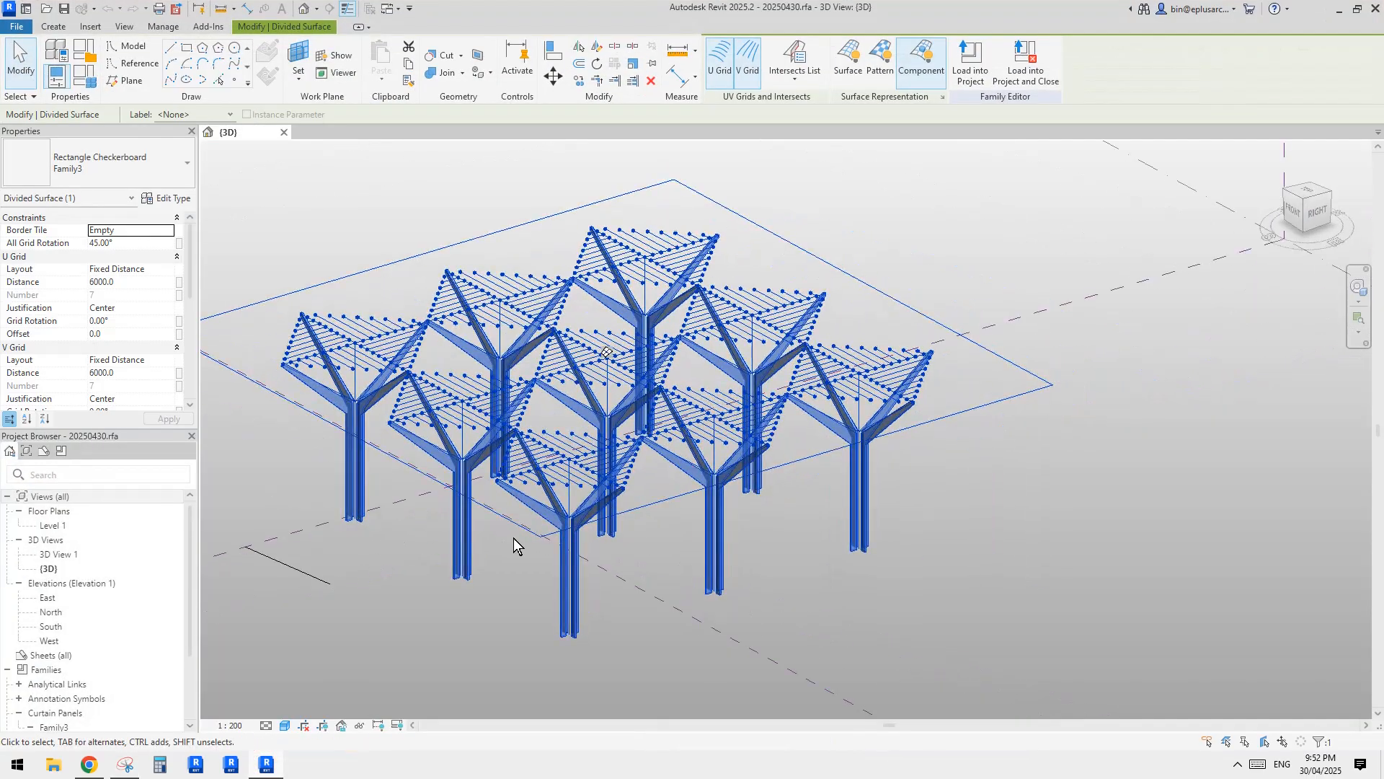
middle_drag(516, 546, 527, 533)
click(380, 249)
middle_drag(418, 249, 427, 236)
shift+middle_drag(463, 310, 459, 351)
scroll(481, 346, down, 1)
middle_drag(626, 372, 602, 375)
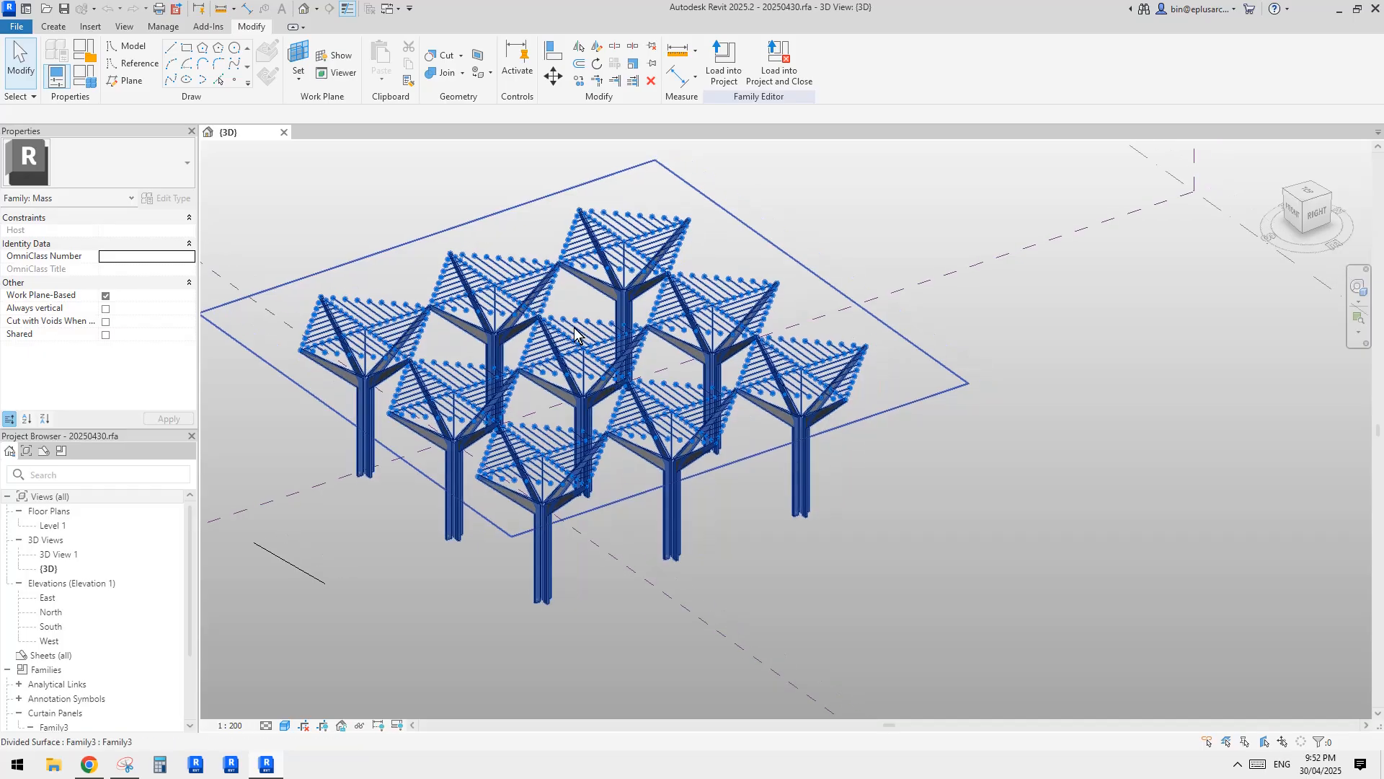
mouse_move(589, 317)
middle_down()
mouse_move(607, 313)
mouse_move(571, 315)
middle_up()
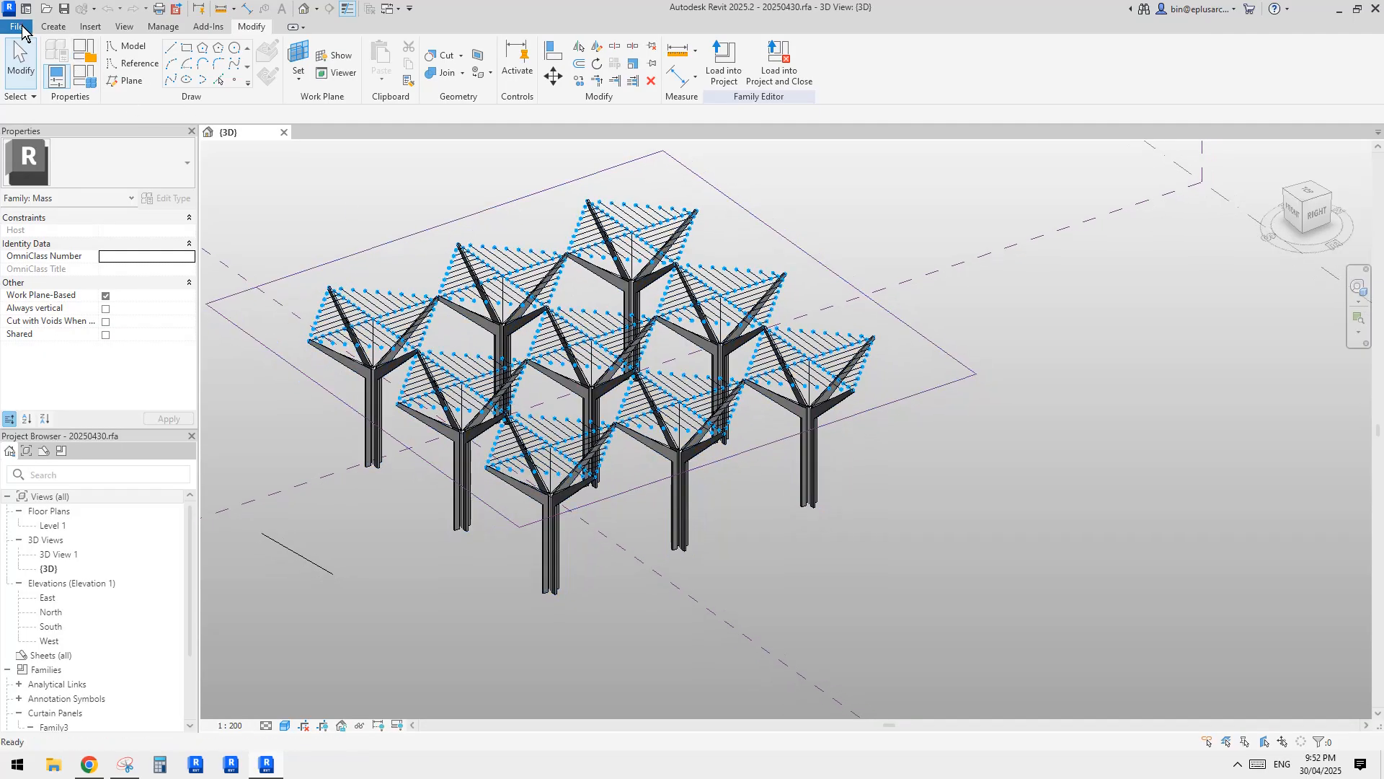
click(16, 26)
mouse_move(88, 86)
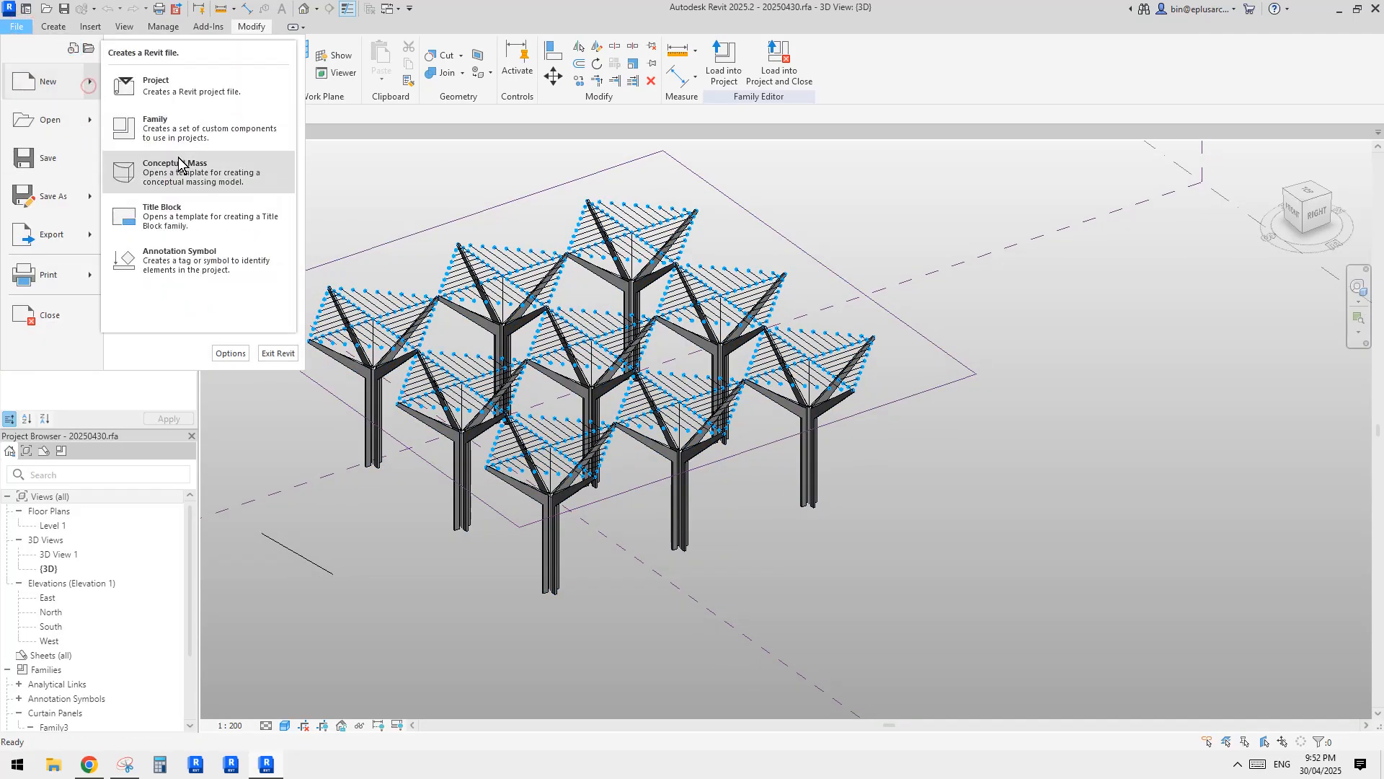
click(189, 172)
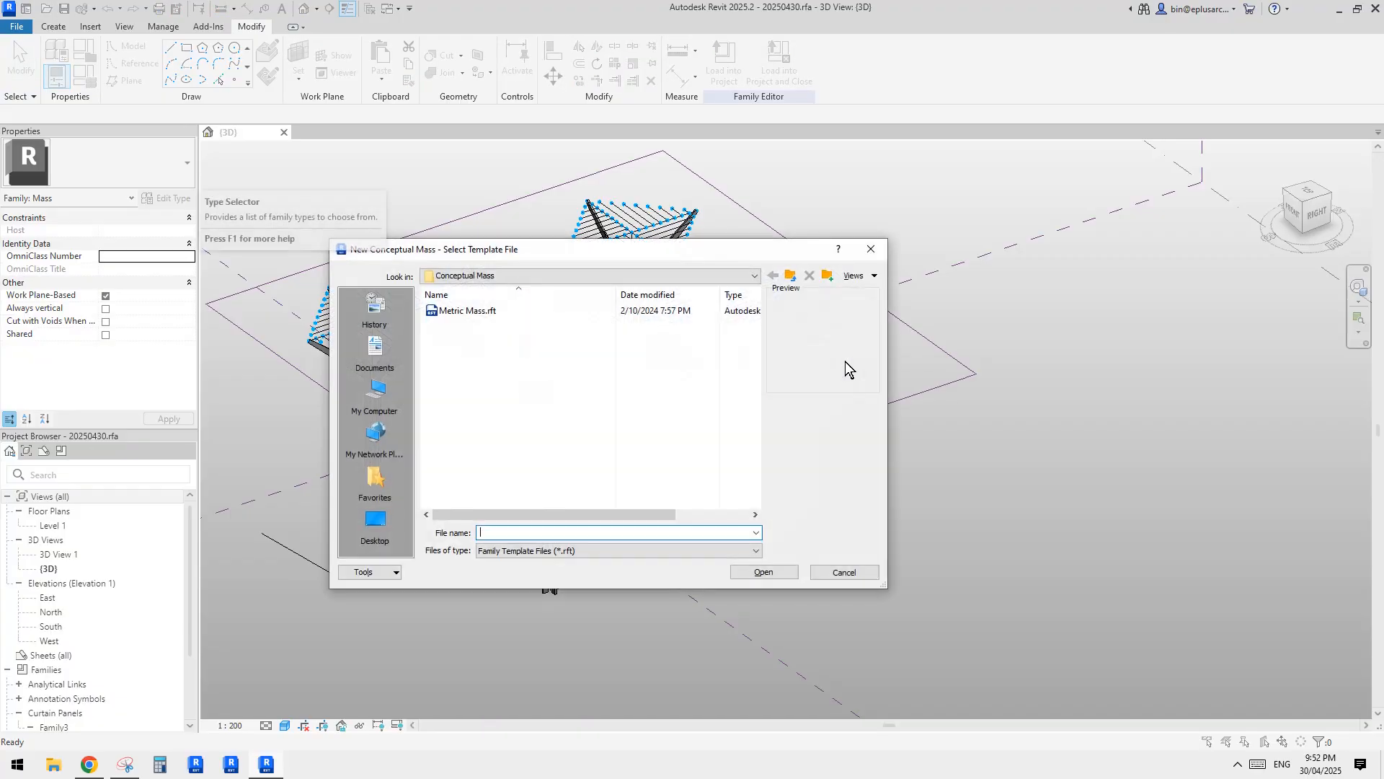
click(838, 574)
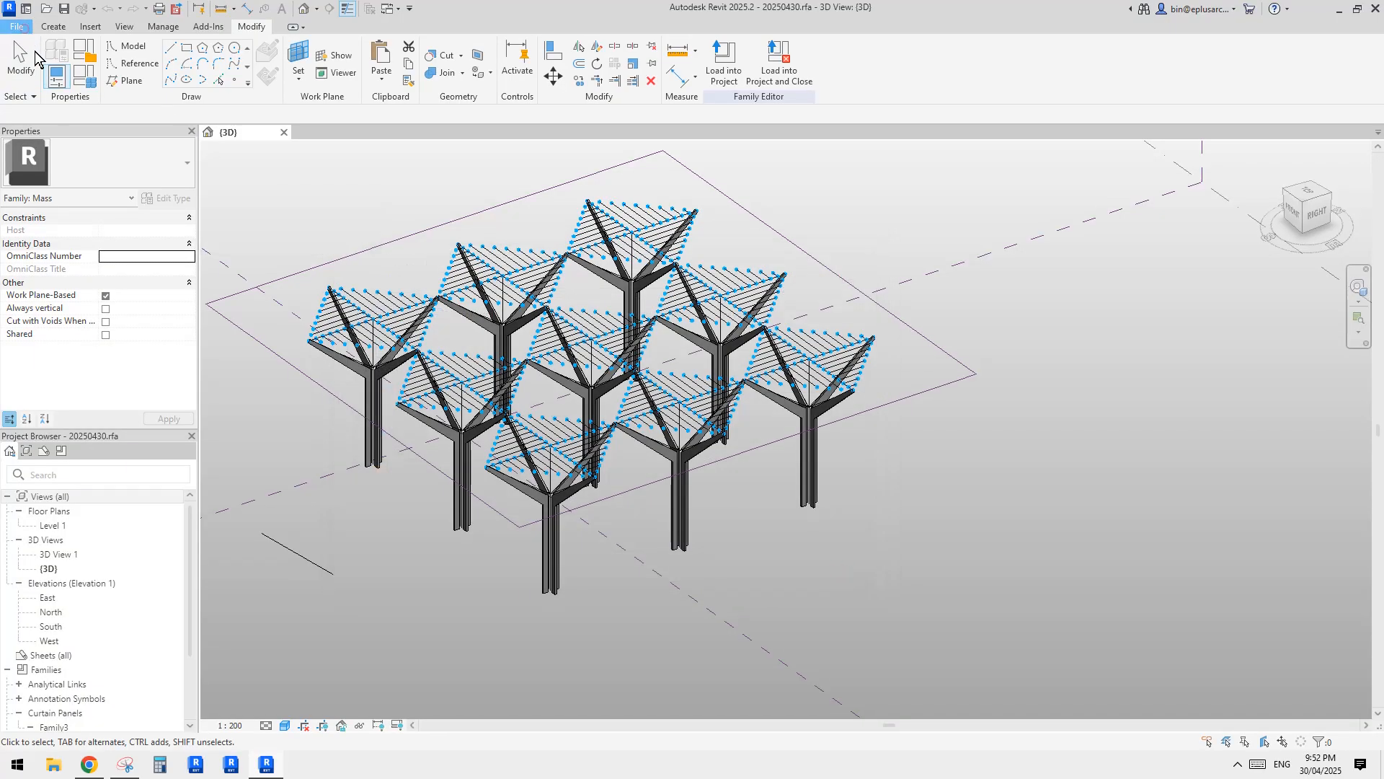
Create a new family from the Metric Curtain Panel Pattern Based.rft template.
click(25, 29)
mouse_move(87, 81)
click(151, 130)
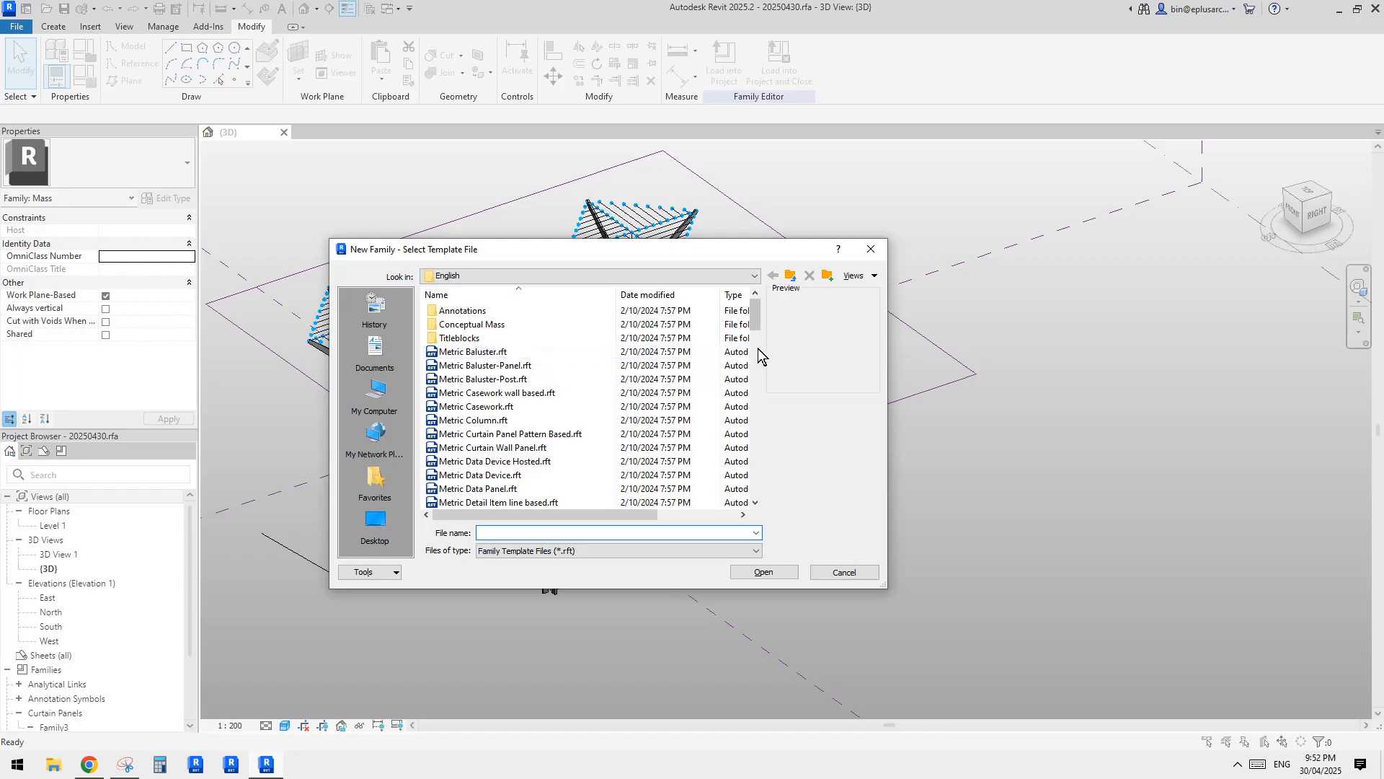
click(758, 366)
click(758, 367)
drag(758, 367, 761, 306)
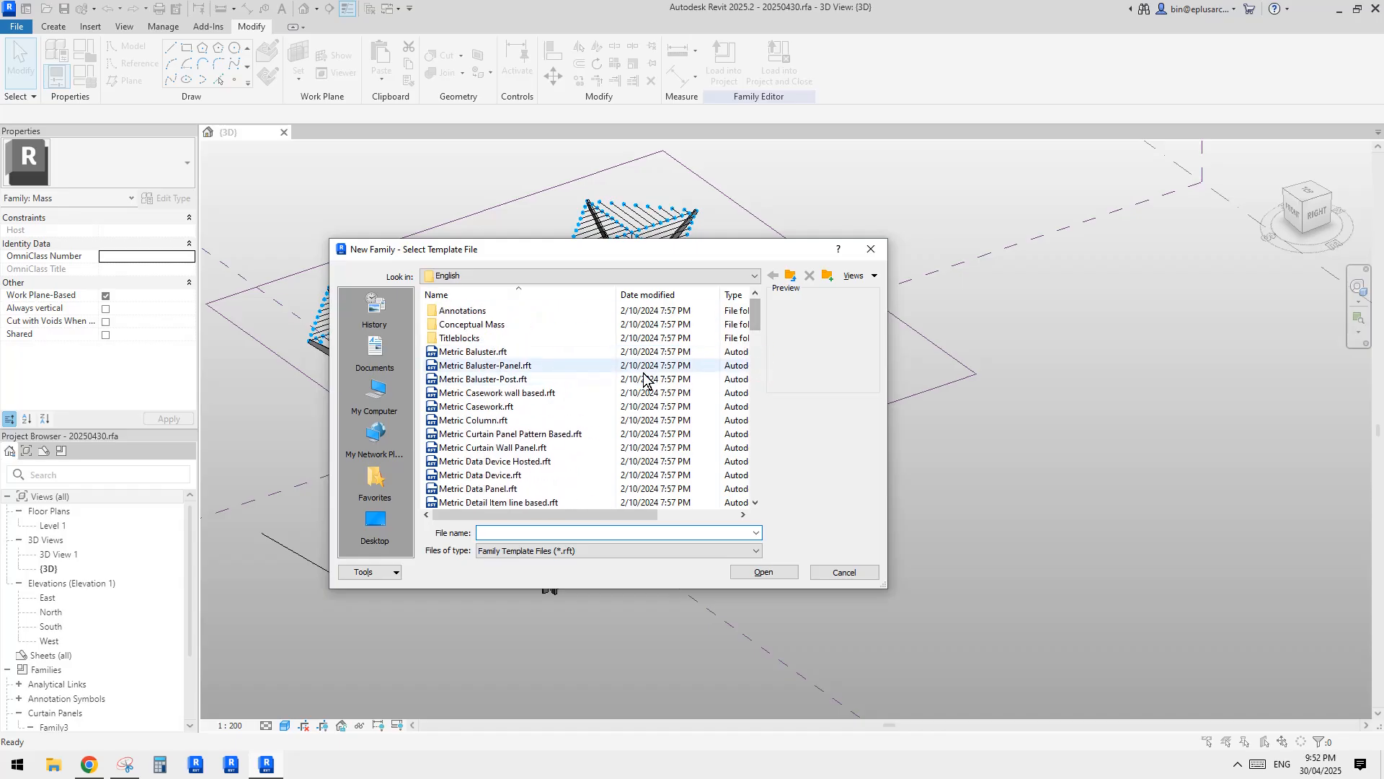
click(519, 434)
double_click(520, 434)
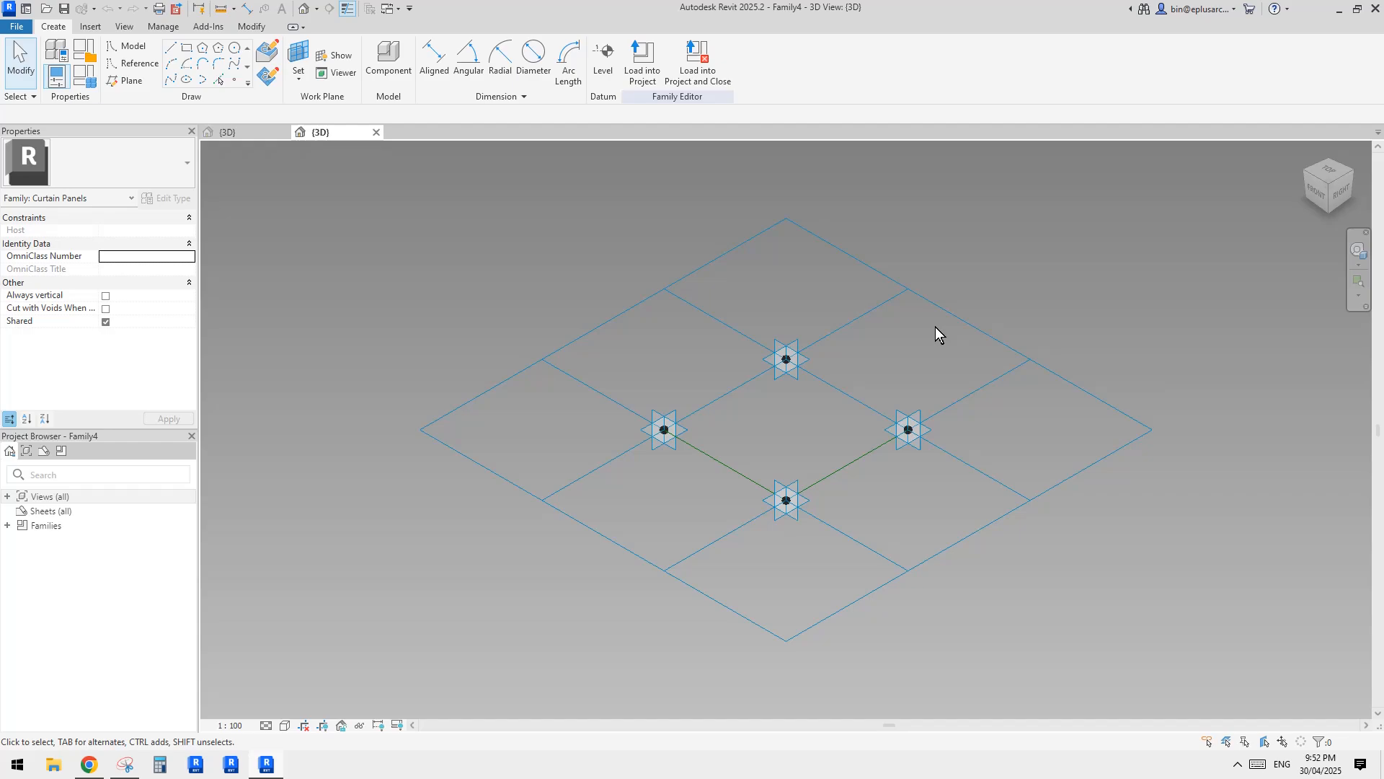
Change the tile pattern grid of the new panel family to Rectangle Checkerboard.
click(936, 327)
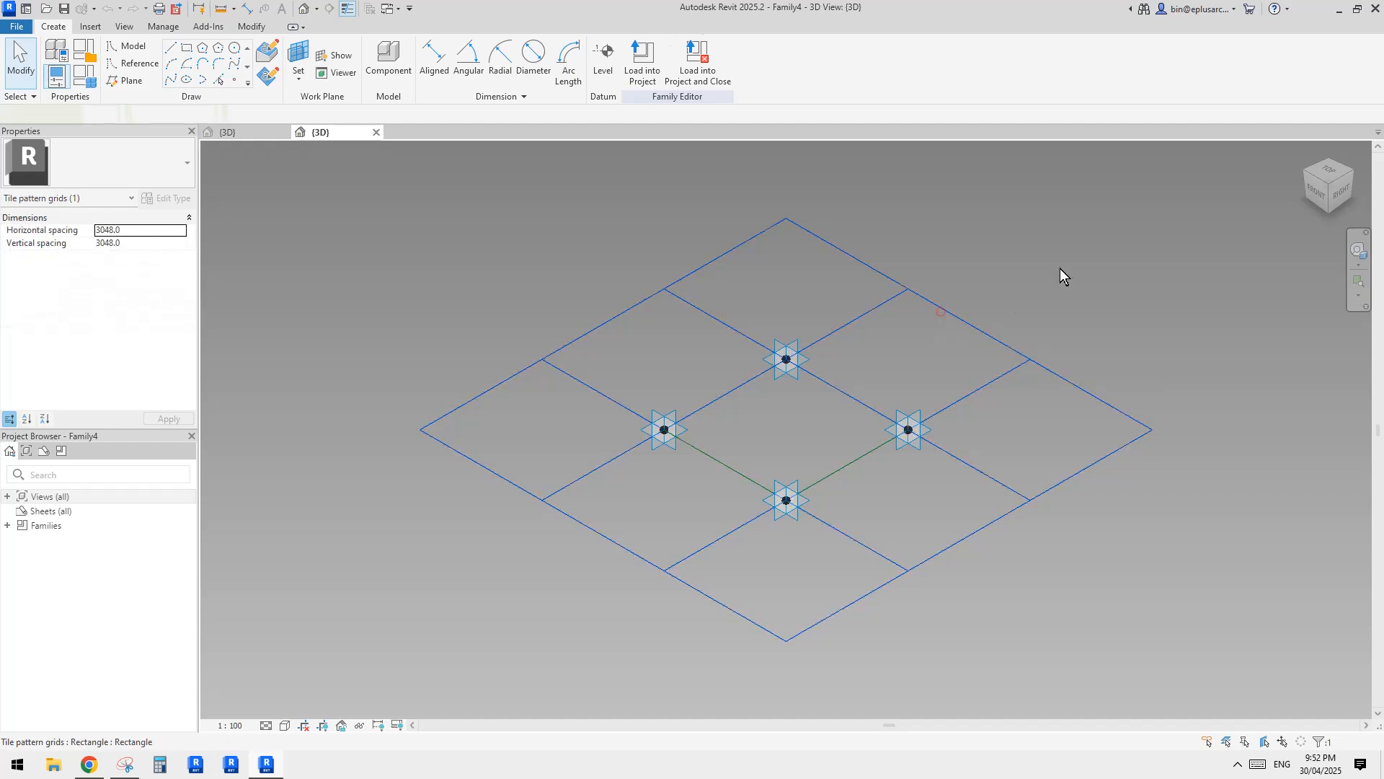
click(118, 174)
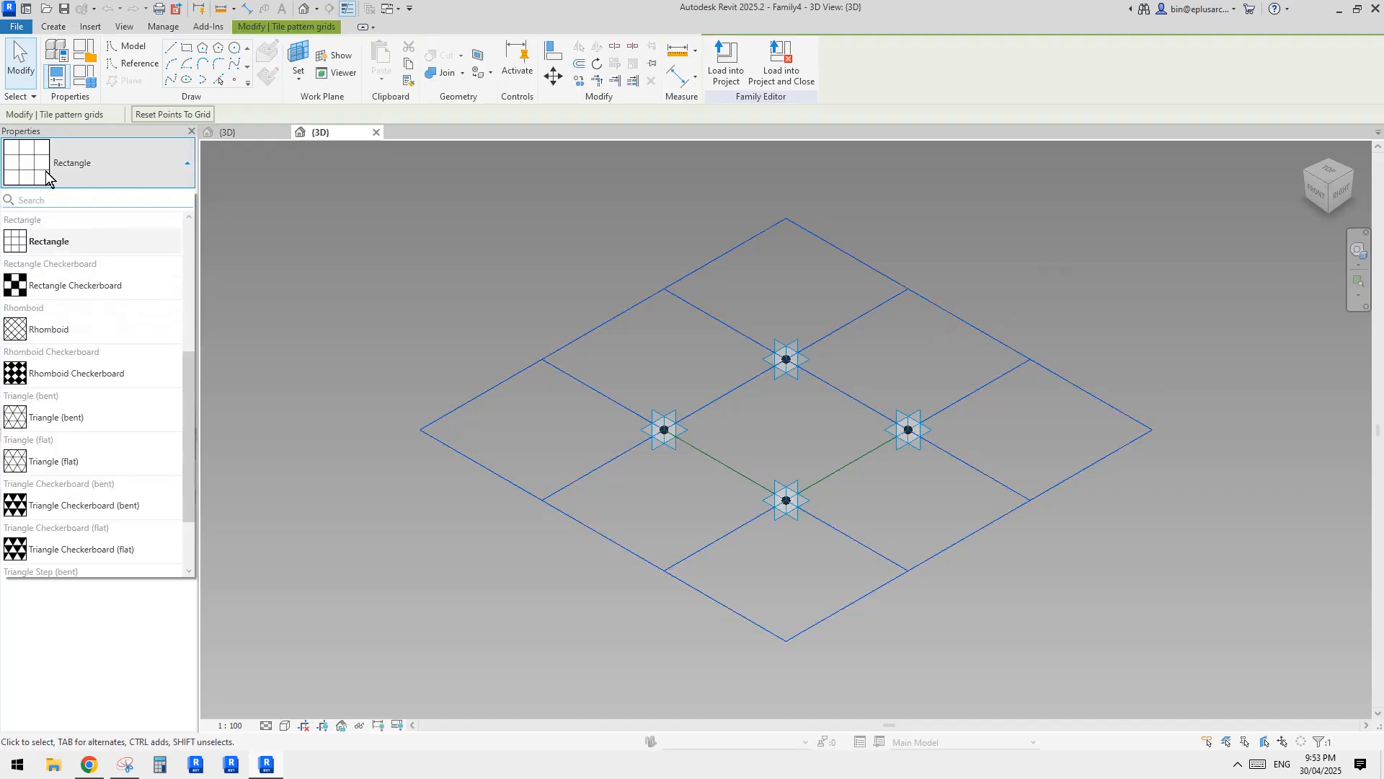
click(37, 288)
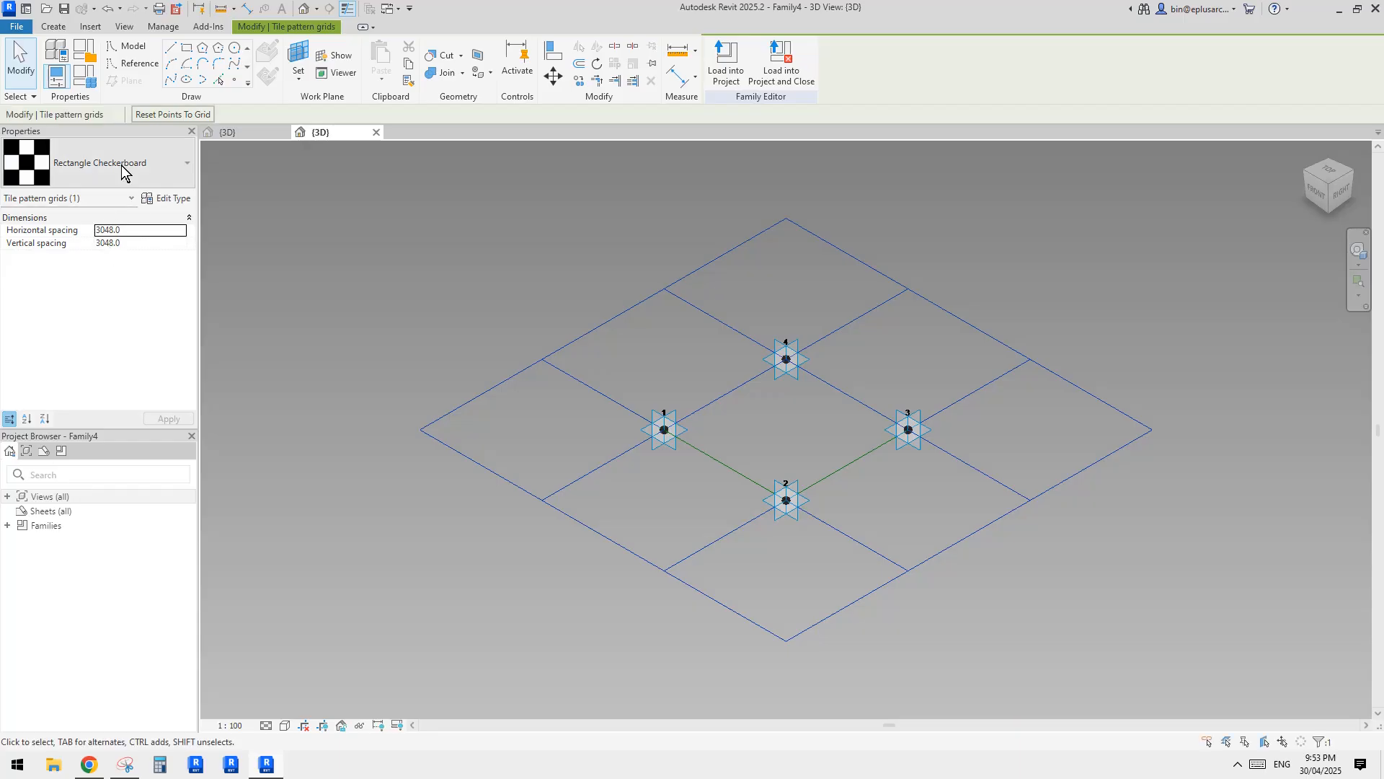
scroll(833, 433, down, 1)
click(832, 433)
middle_drag(887, 442, 836, 505)
scroll(829, 469, up, 1)
shift+middle_drag(793, 469, 733, 485)
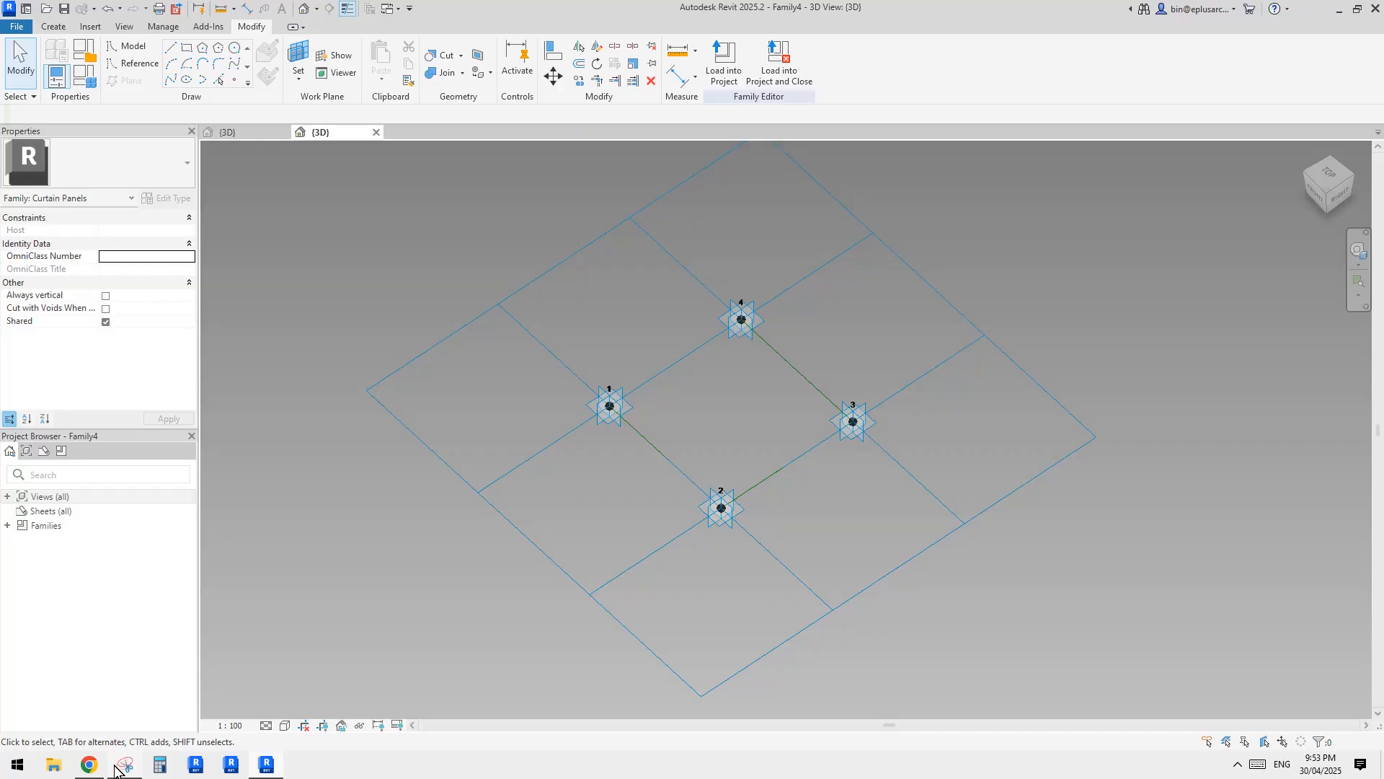
Check the marked-up photo in Snipping Tool, return to Revit, and connect the opposite adaptive points with two crossing diagonal reference lines.
click(266, 766)
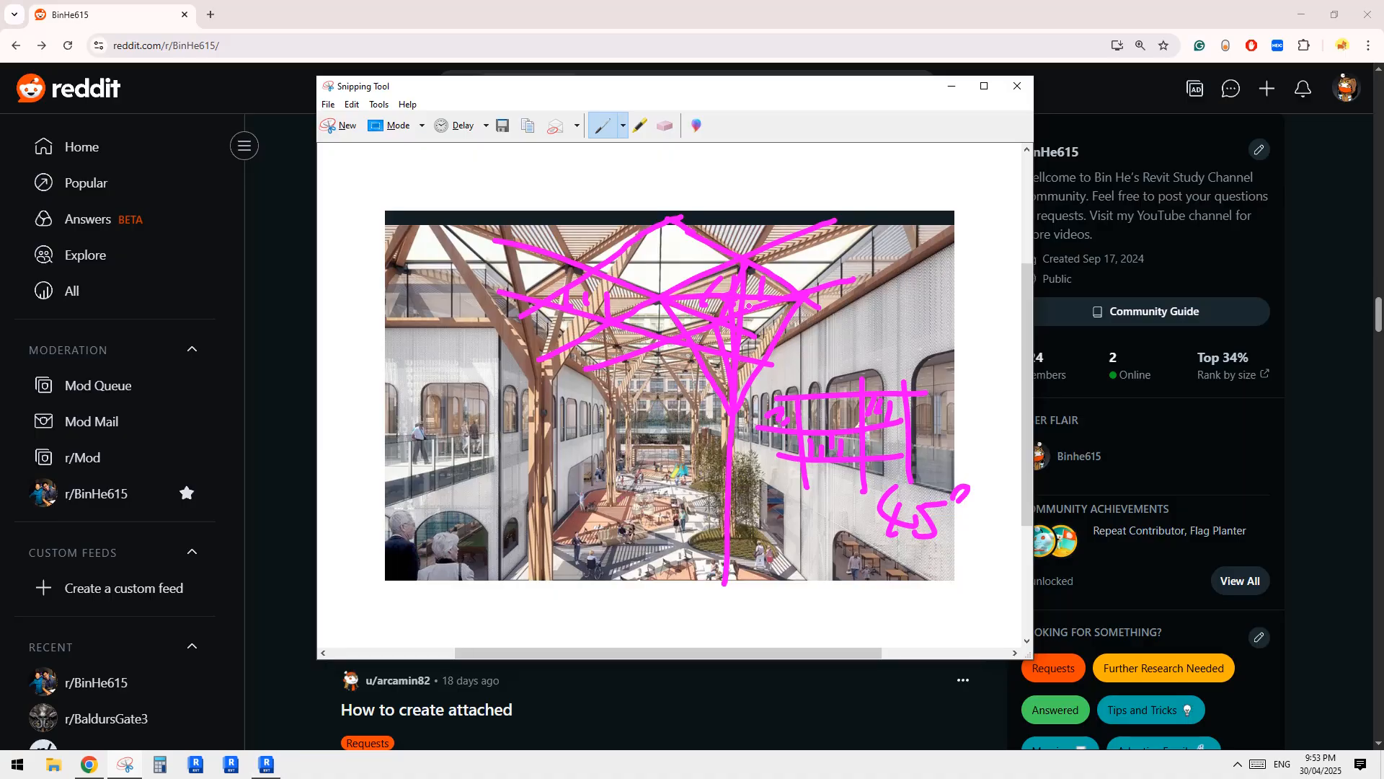
click(266, 764)
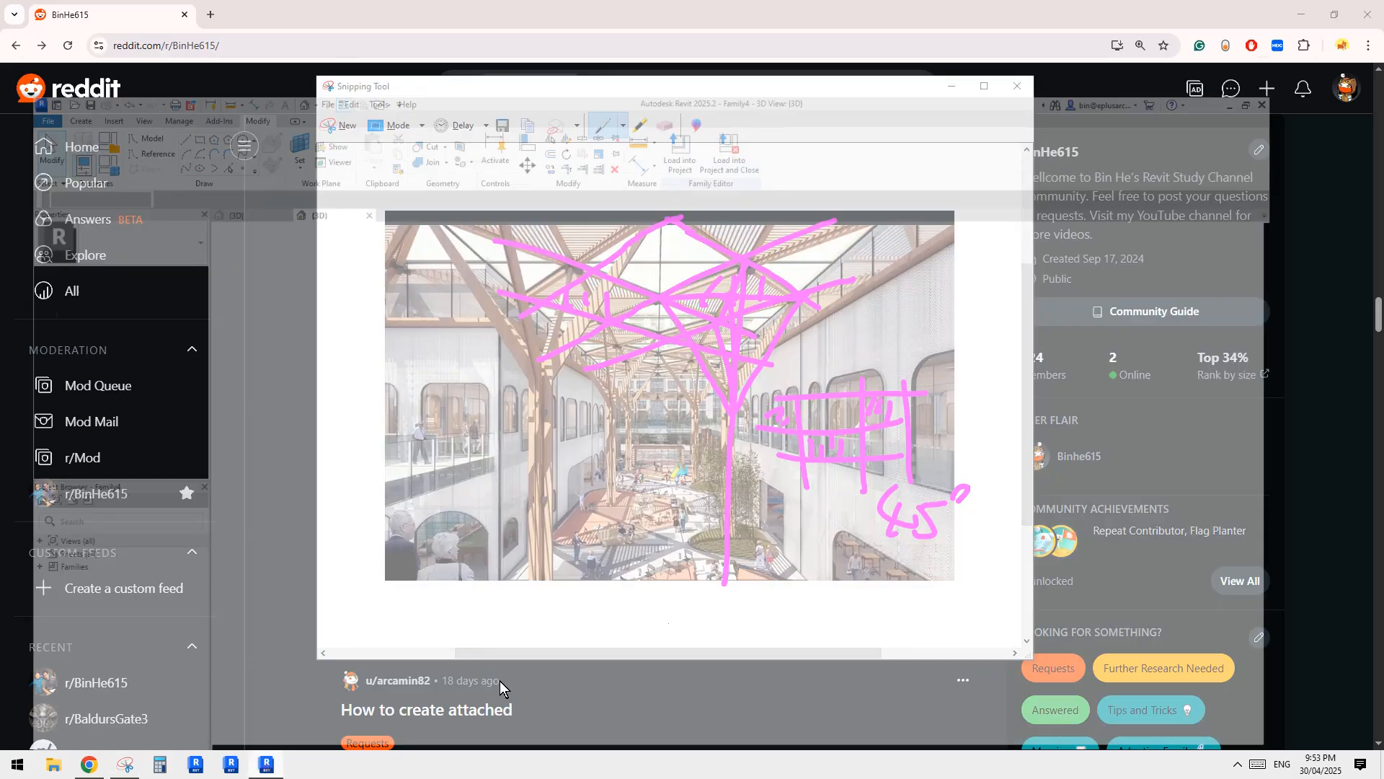
drag(640, 273, 811, 590)
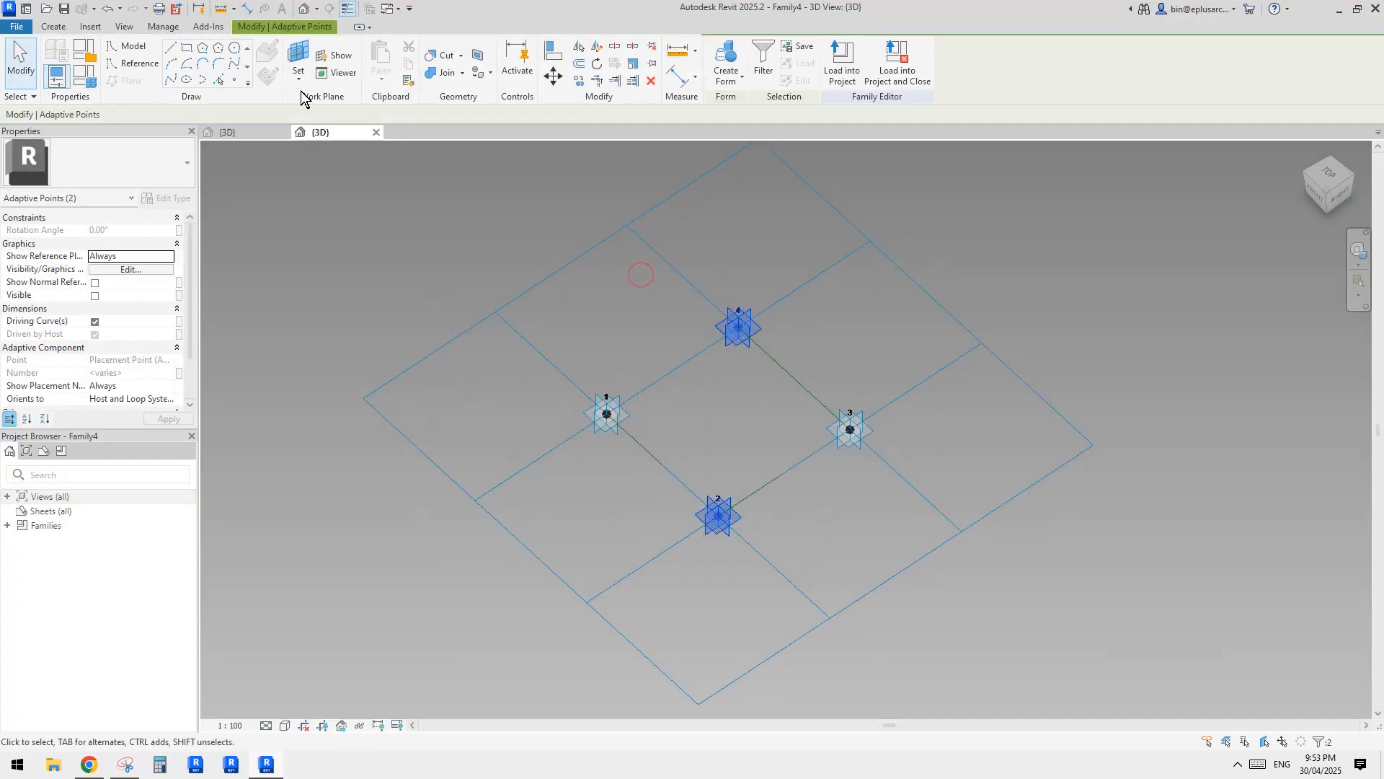
click(167, 80)
drag(504, 364, 959, 486)
click(176, 84)
ctrl+click(725, 435)
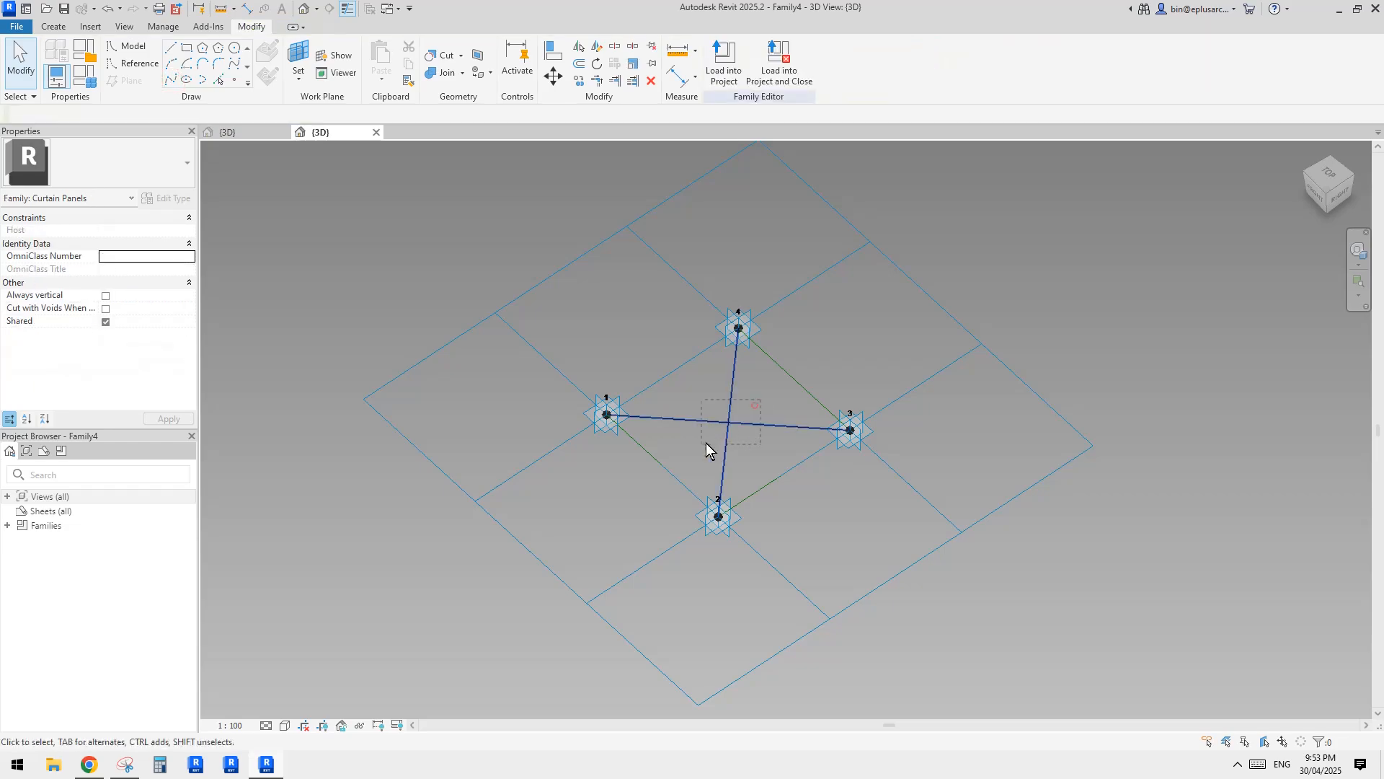
click(371, 157)
Place a reference point on the diagonal between points 1 and 3 and host it by intersection with the other diagonal.
click(235, 79)
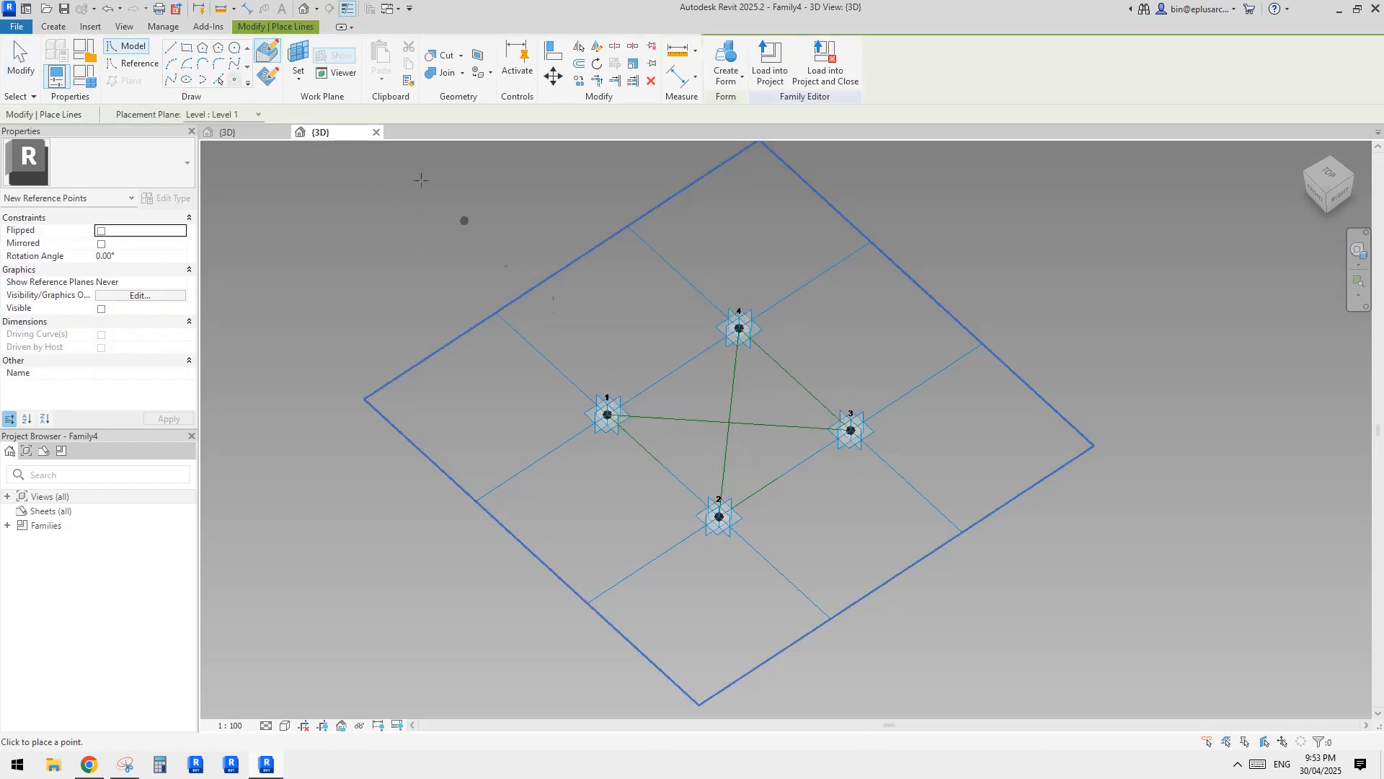
click(688, 419)
scroll(683, 421, up, 2)
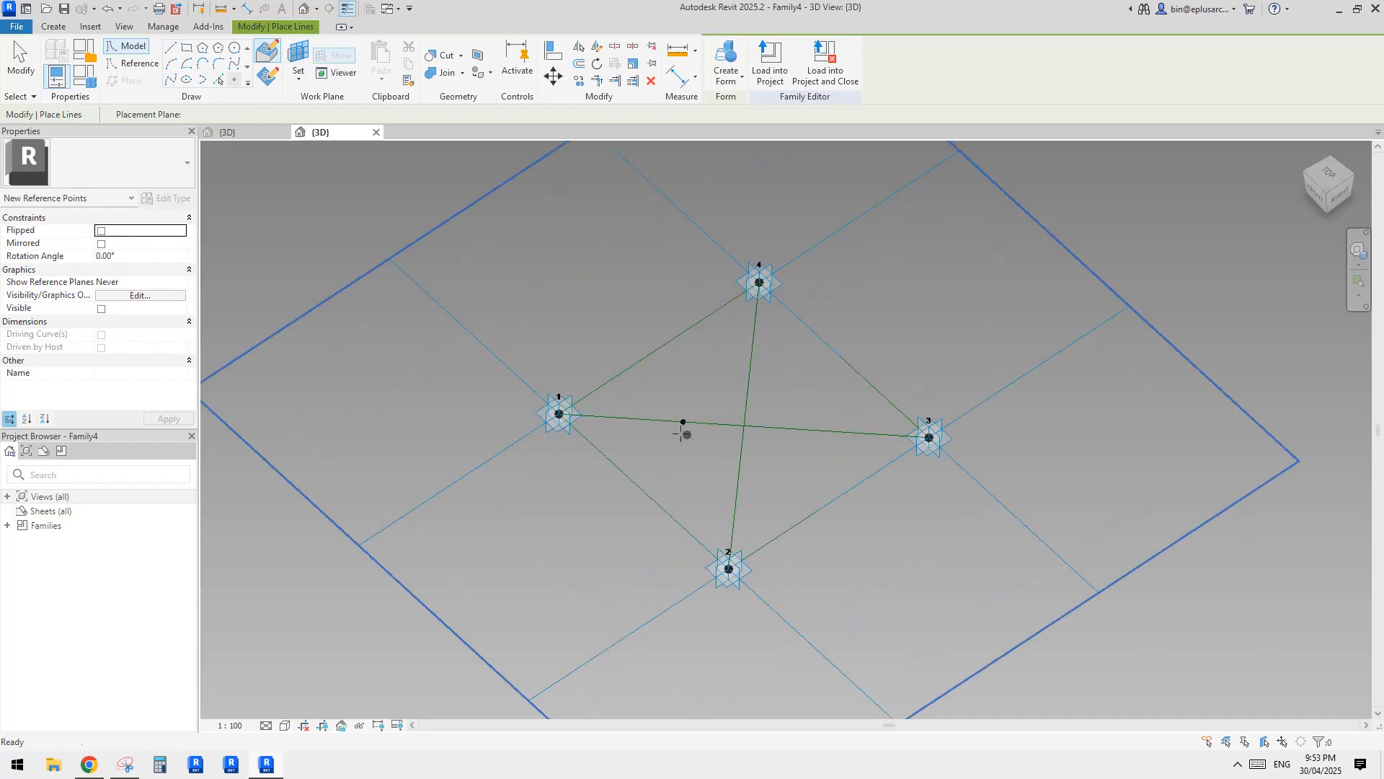
key(Escape)
click(679, 422)
shift+middle_drag(716, 471, 531, 249)
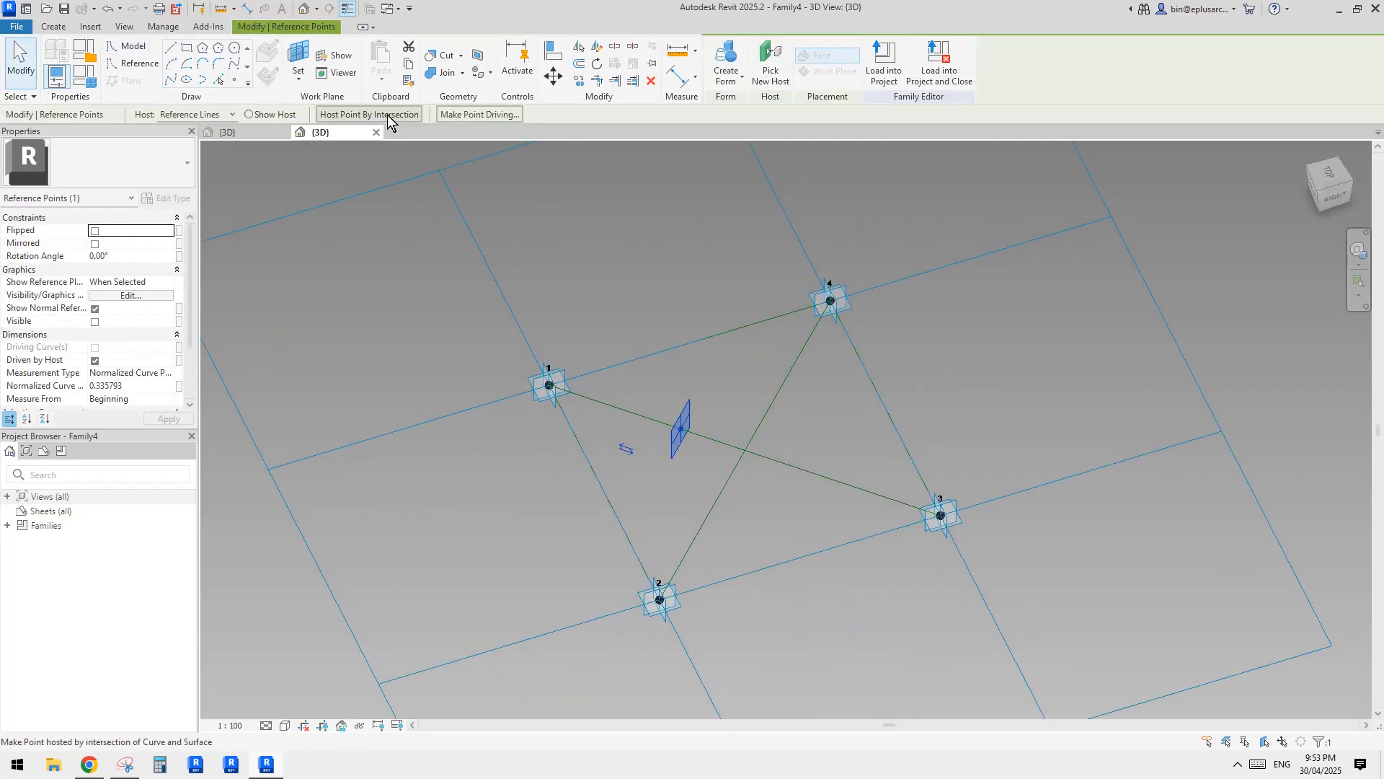
click(337, 114)
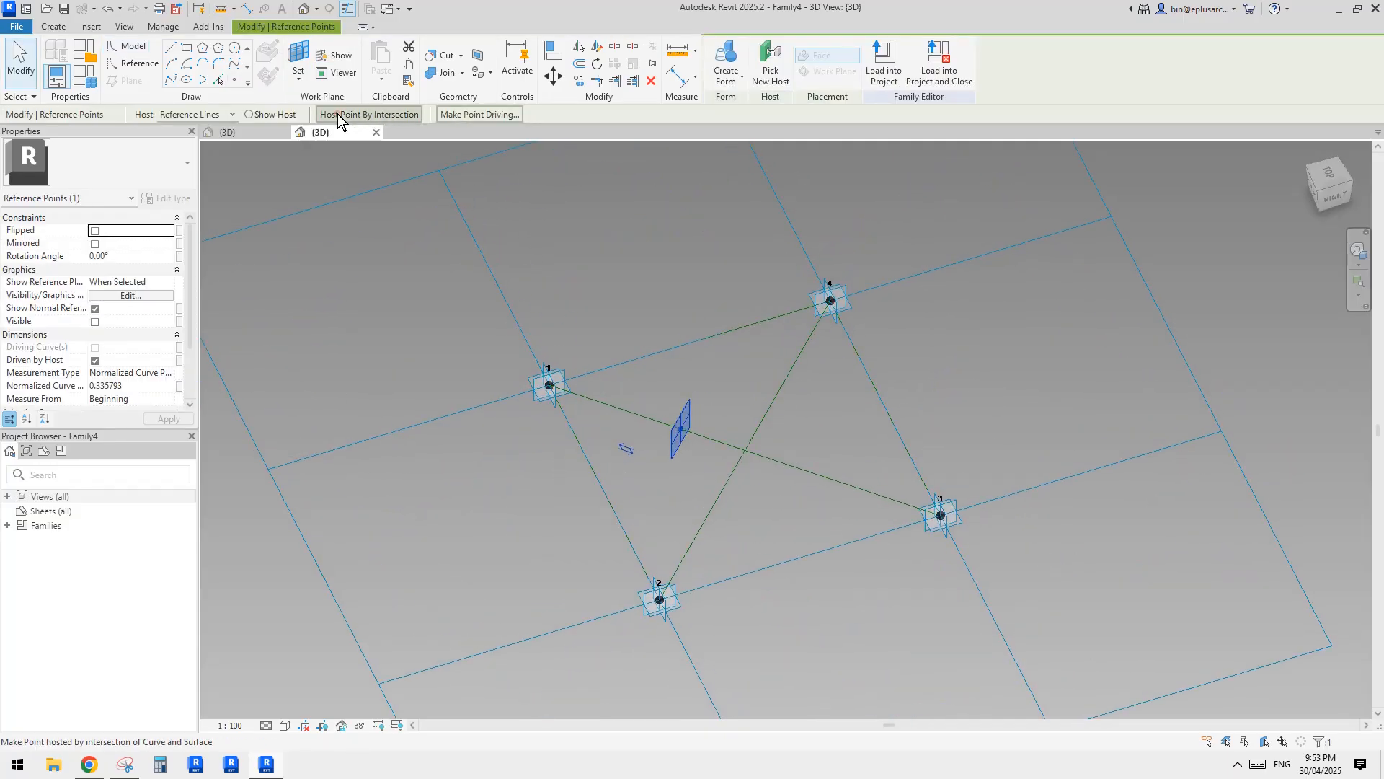
click(776, 397)
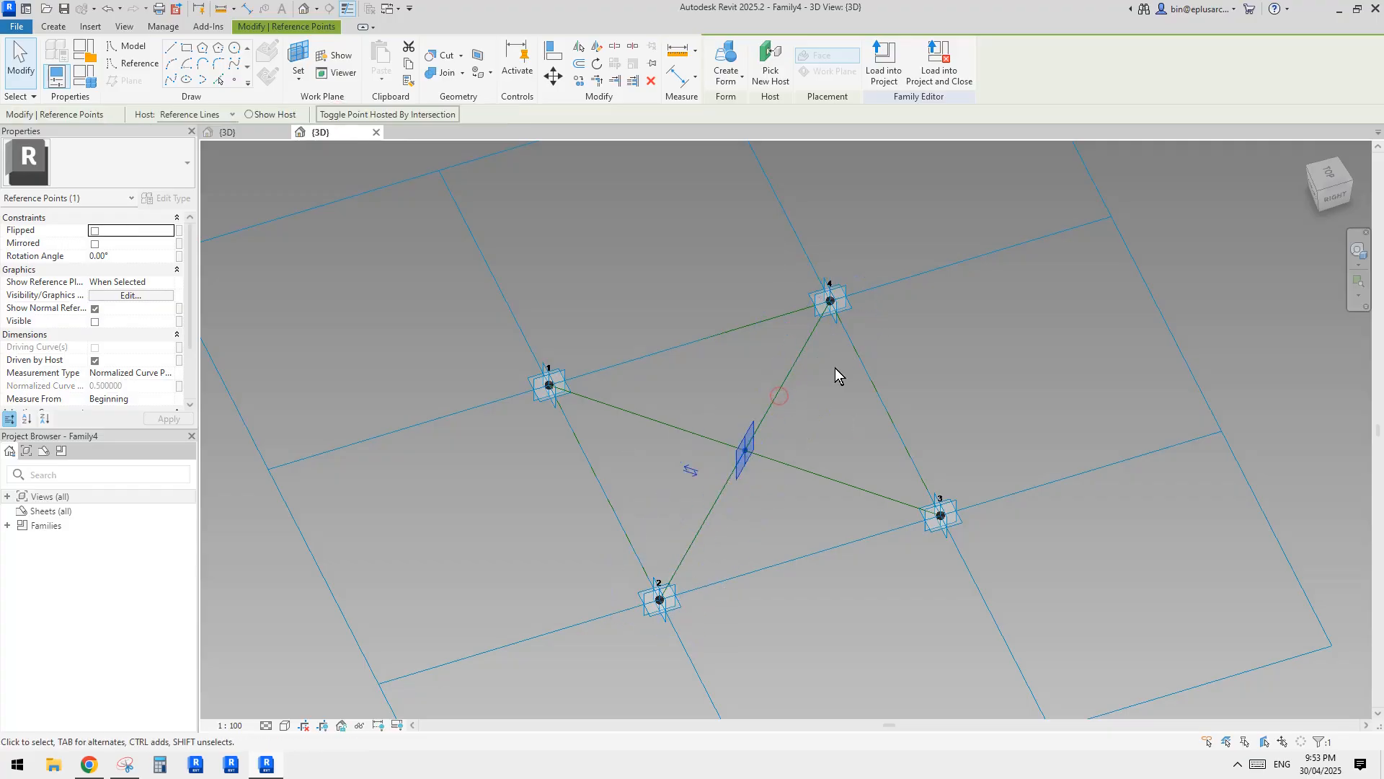
key(Escape)
Temporarily hide the two full diagonal reference lines, keeping the centre point in view.
shift+middle_drag(842, 437, 821, 470)
scroll(734, 456, down, 1)
scroll(856, 460, up, 2)
drag(850, 433, 834, 457)
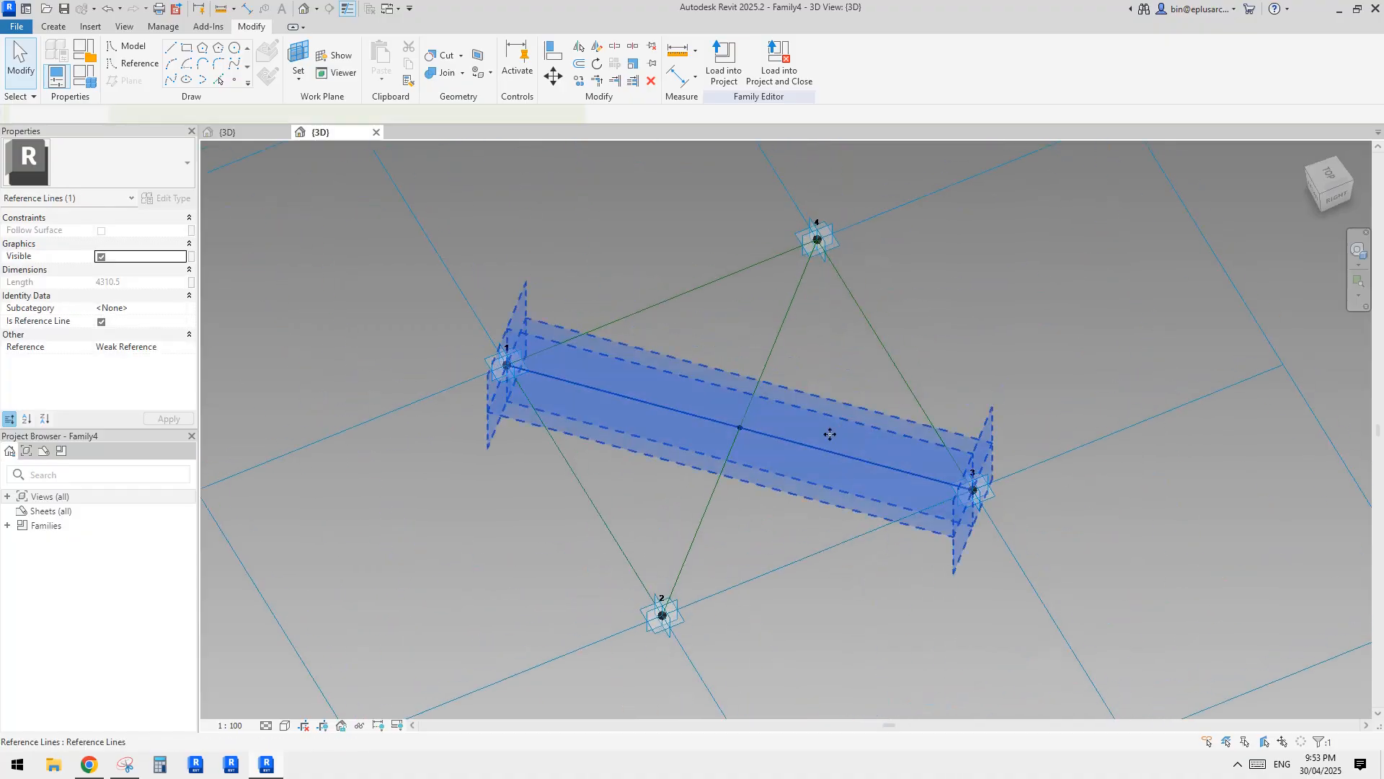
middle_drag(829, 433, 801, 461)
key(Escape)
click(749, 368)
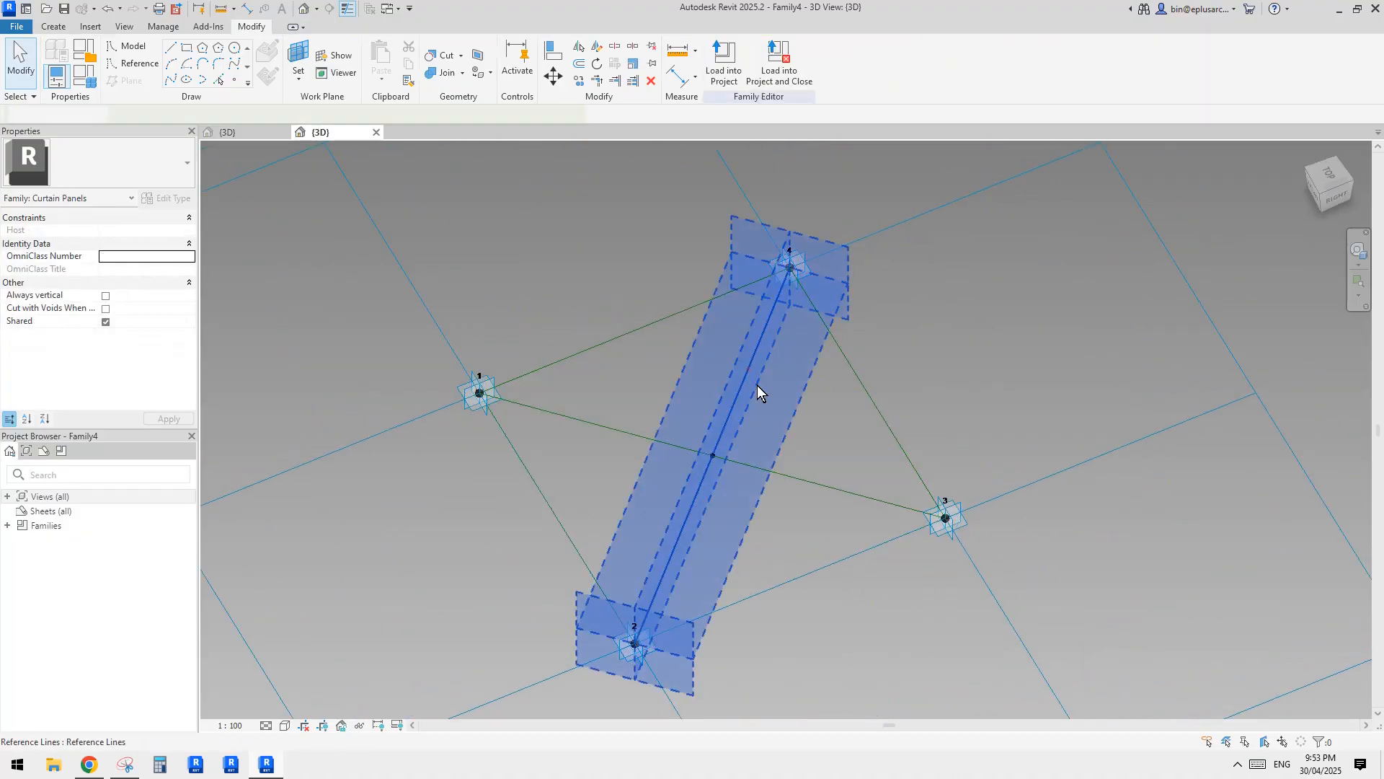
ctrl+click(812, 481)
middle_drag(850, 414, 830, 426)
key(c)
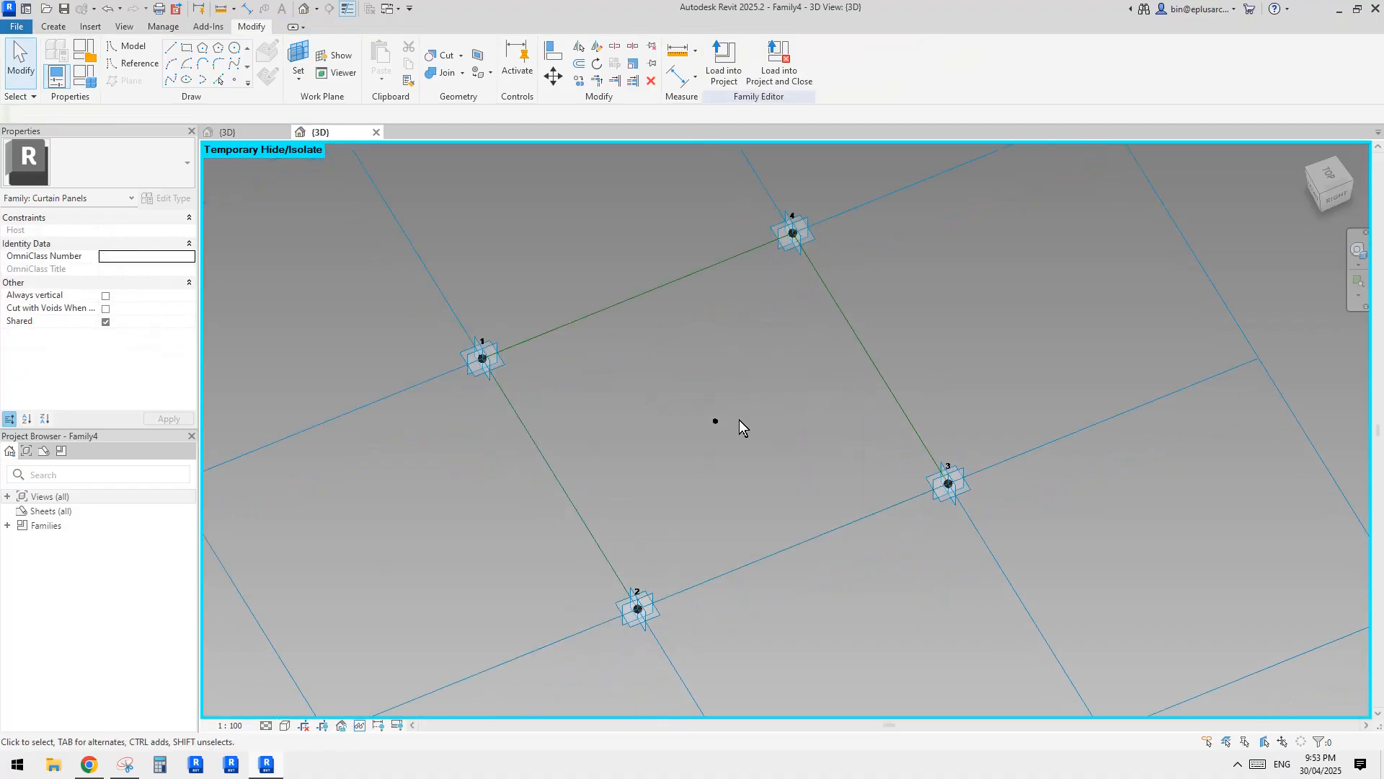
Draw lines through points from the centre reference point to adaptive points 1 and 4.
shift+middle_drag(738, 419, 771, 463)
drag(656, 269, 880, 491)
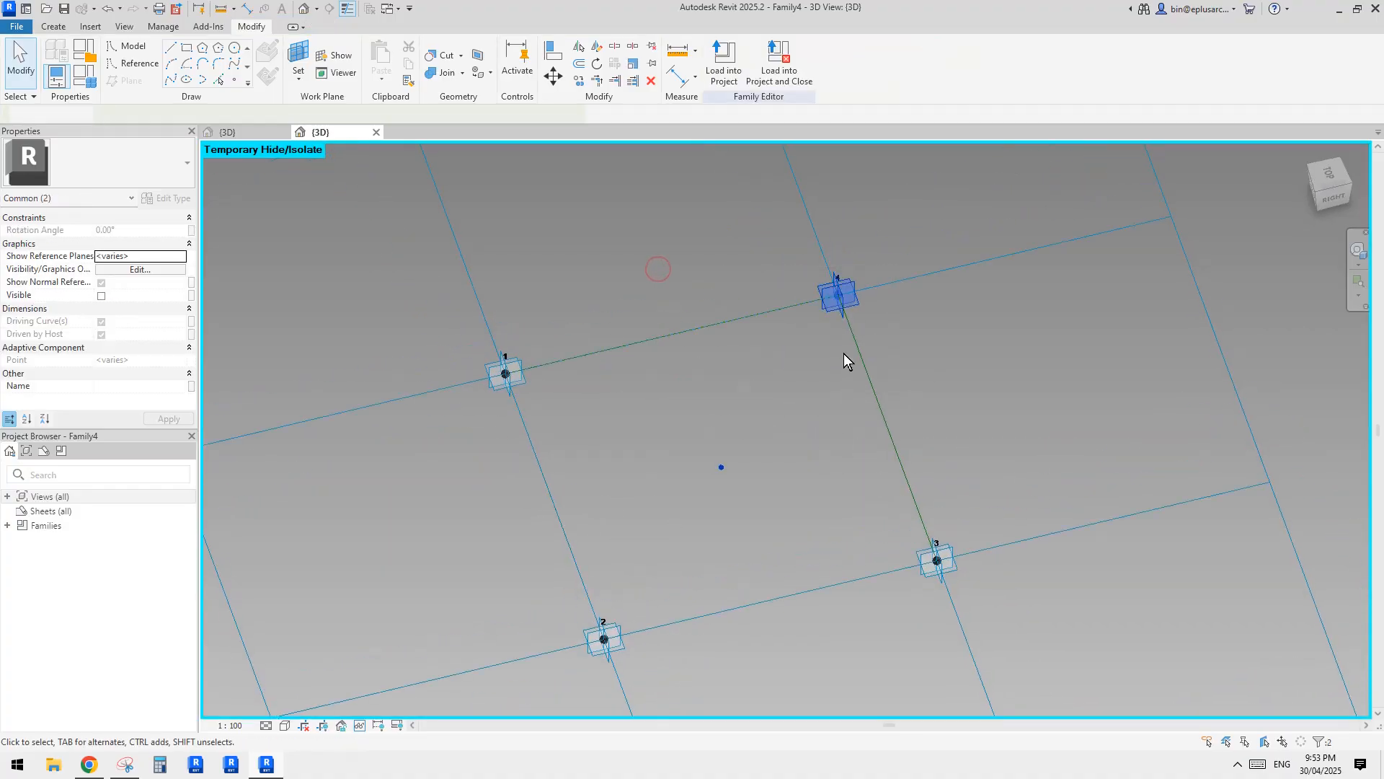
mouse_move(726, 427)
shift+middle_down()
mouse_move(728, 480)
mouse_move(734, 452)
shift+middle_up()
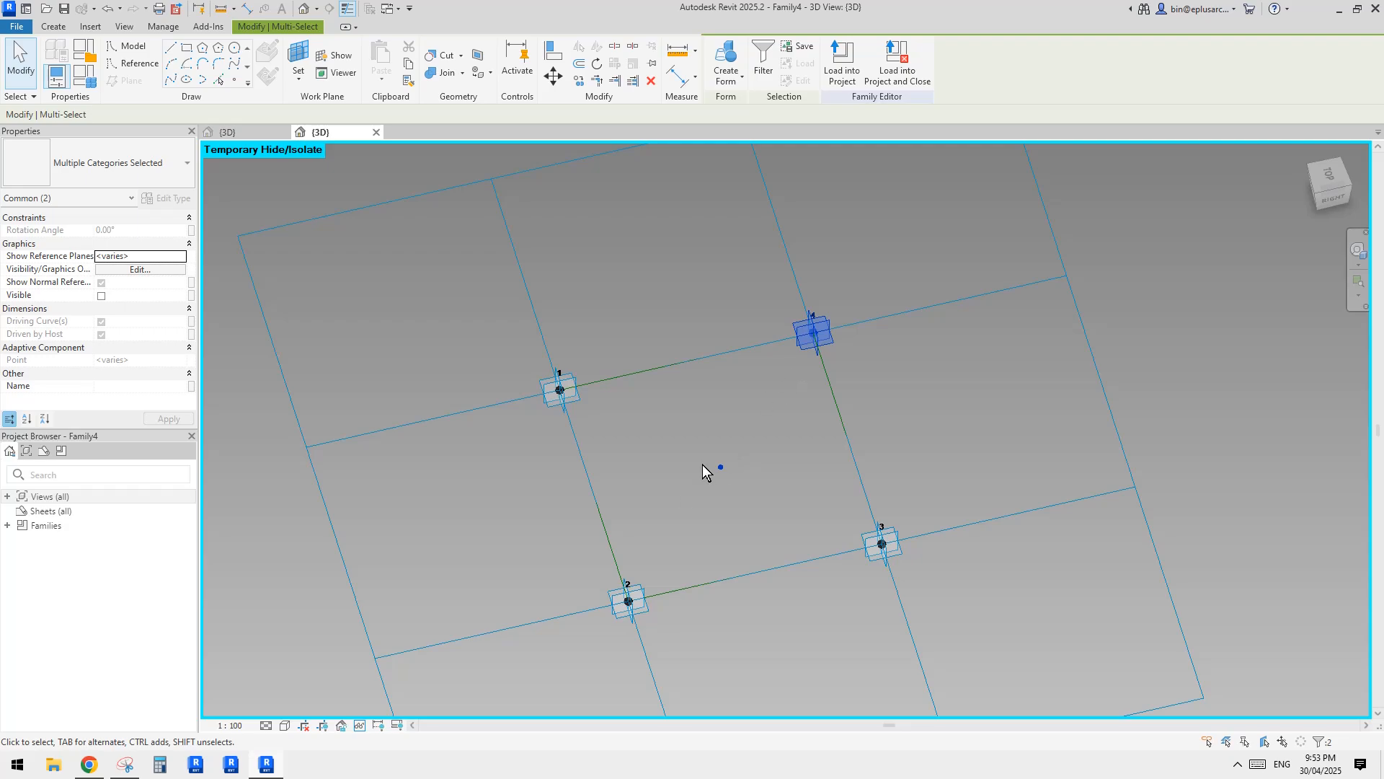
middle_drag(798, 402, 798, 405)
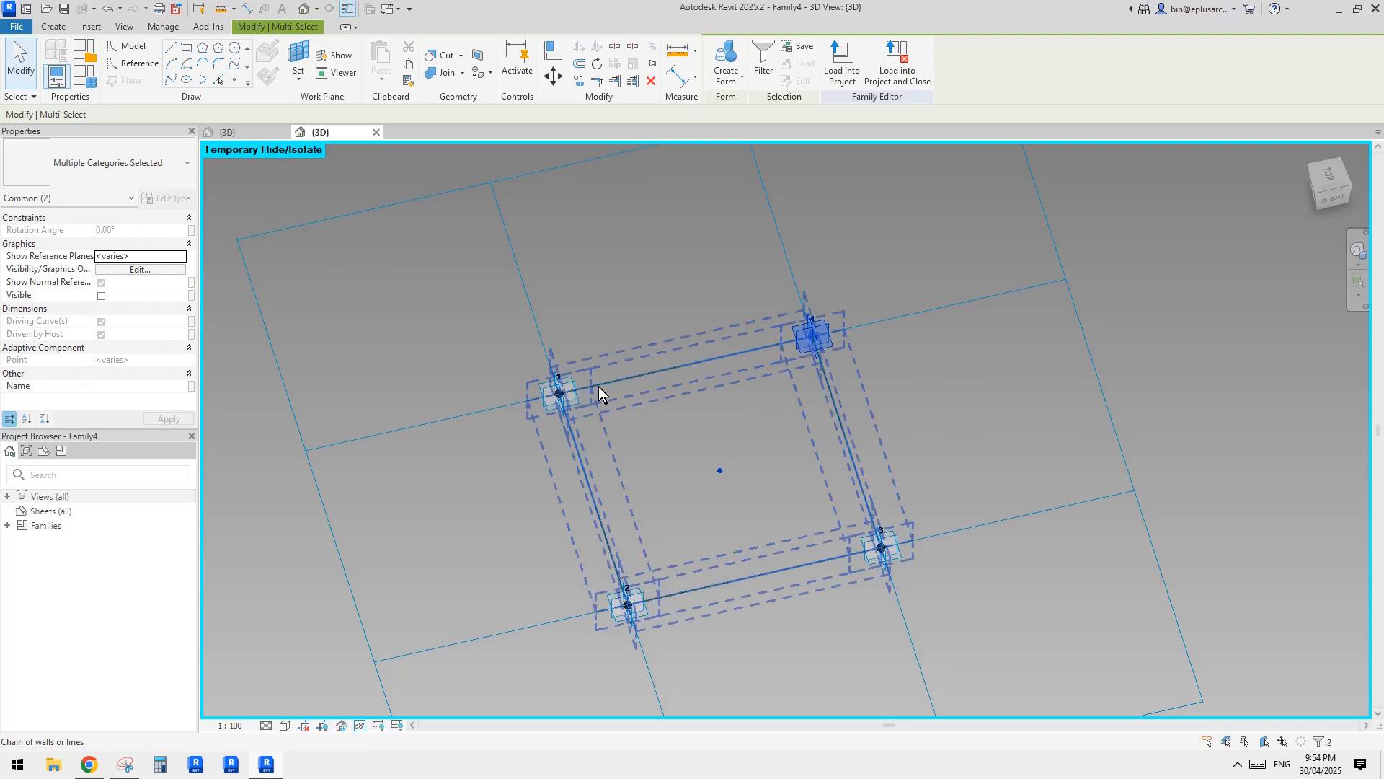
drag(481, 344, 752, 508)
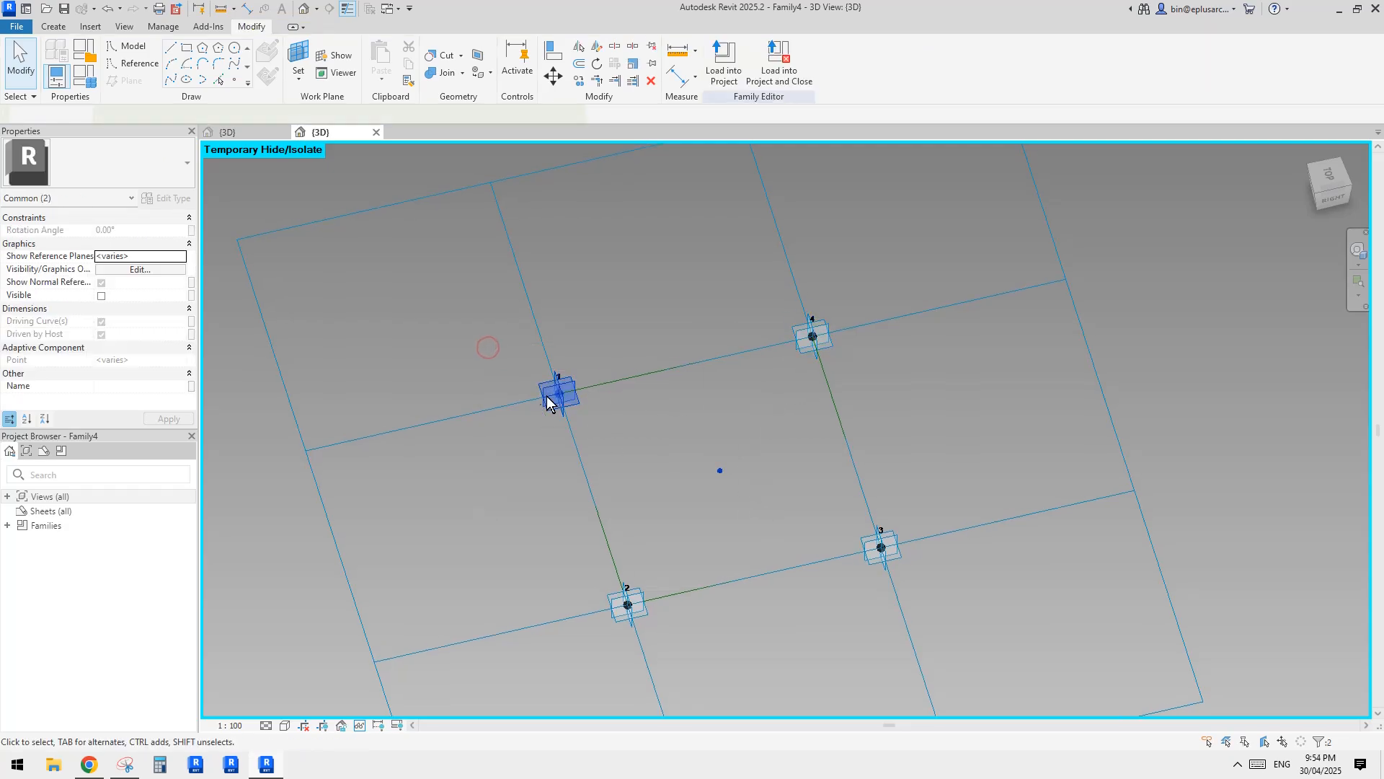
click(166, 81)
drag(618, 257, 829, 491)
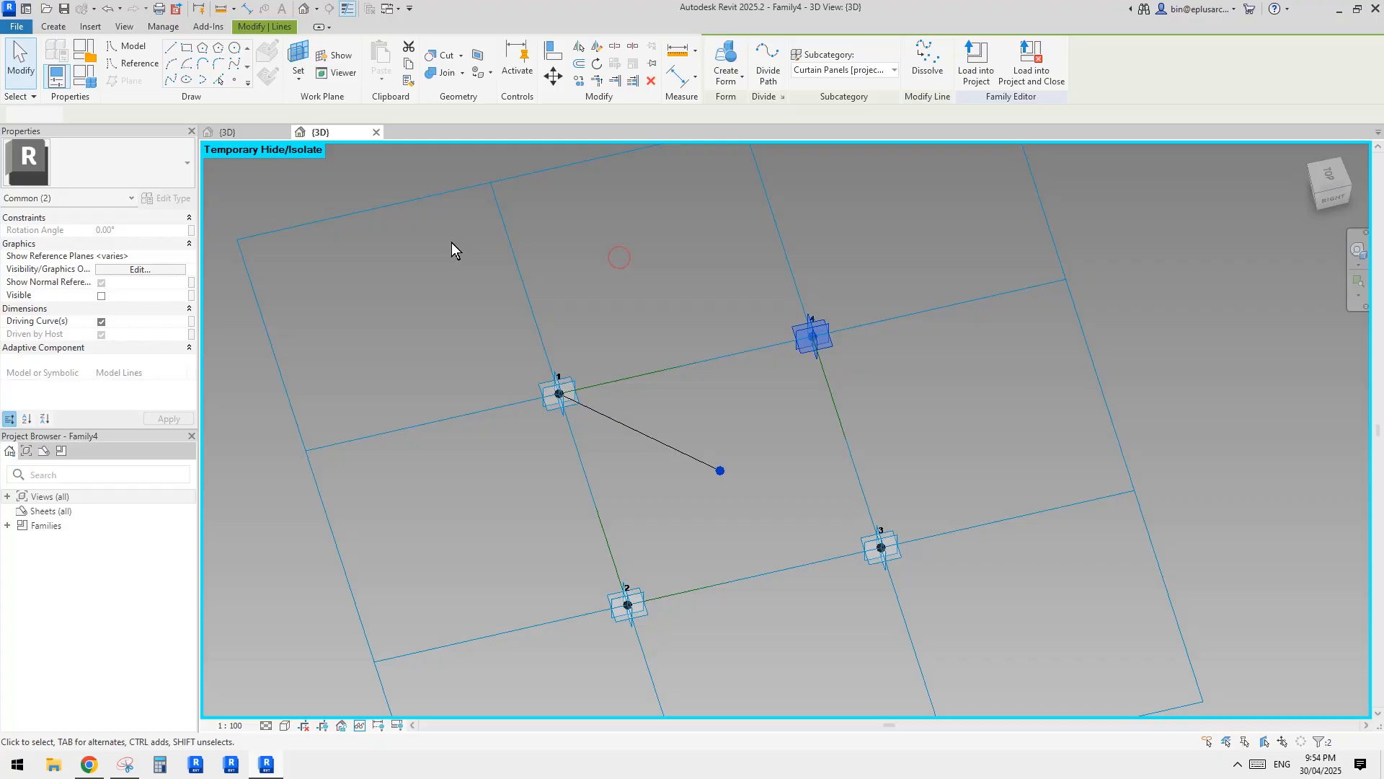
click(172, 83)
drag(686, 408, 992, 619)
click(172, 77)
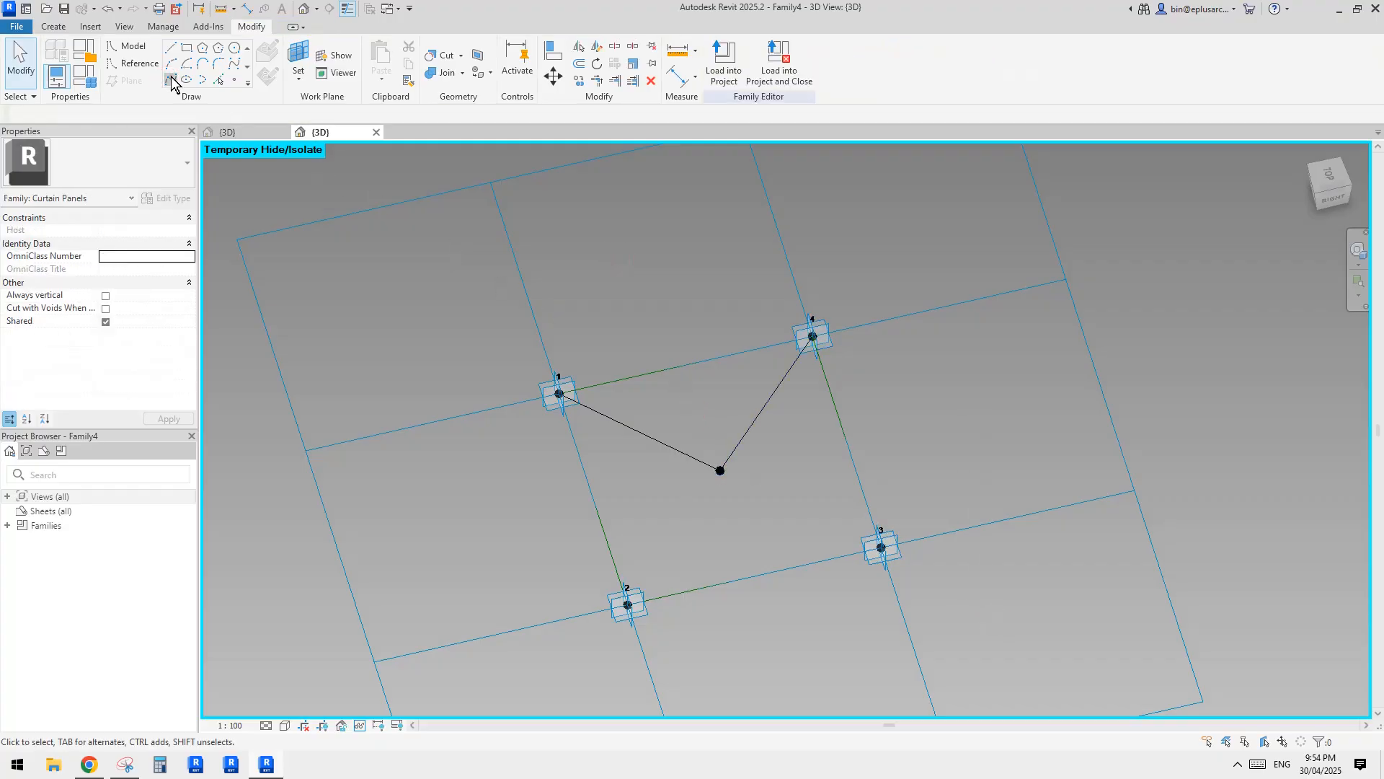
key(Escape)
key(Escape)
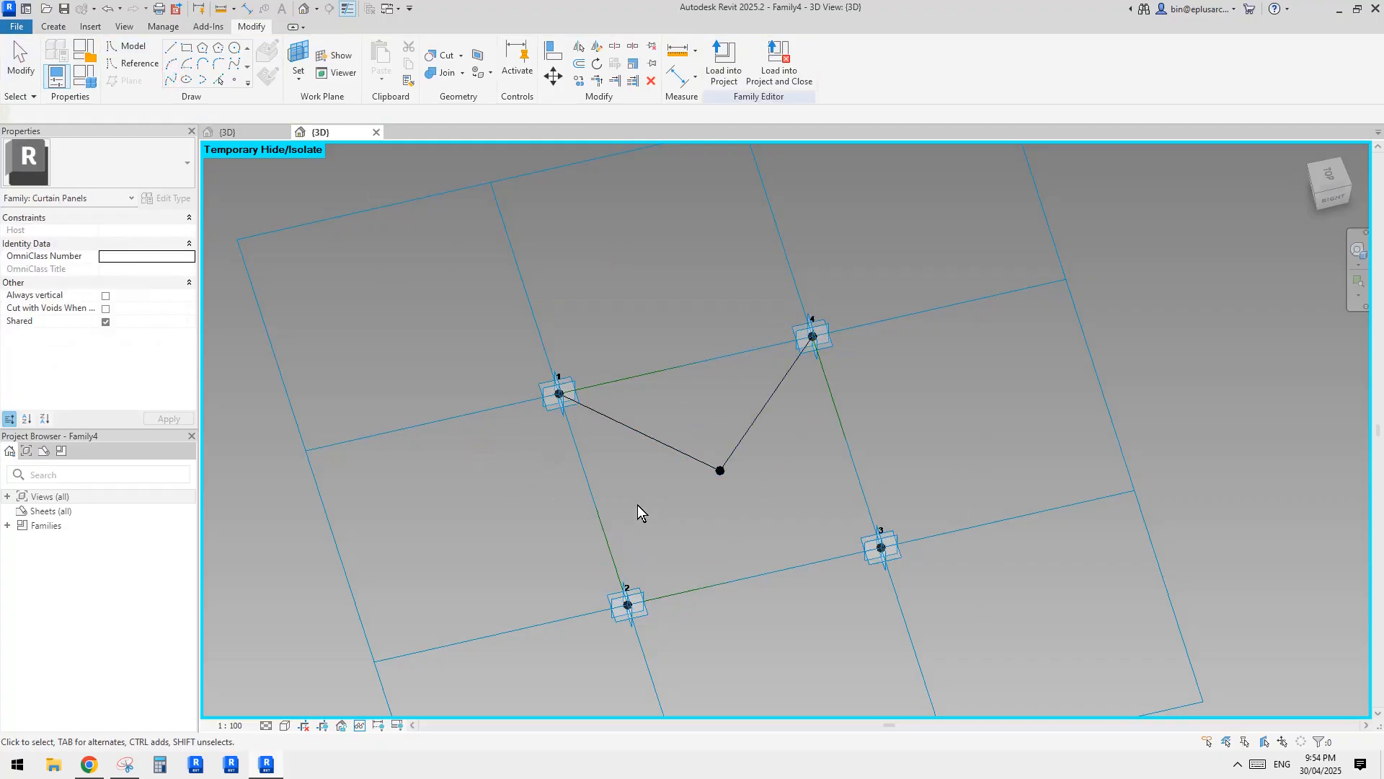
Draw lines through points from the centre reference point to adaptive points 3 and 2.
drag(688, 418, 964, 600)
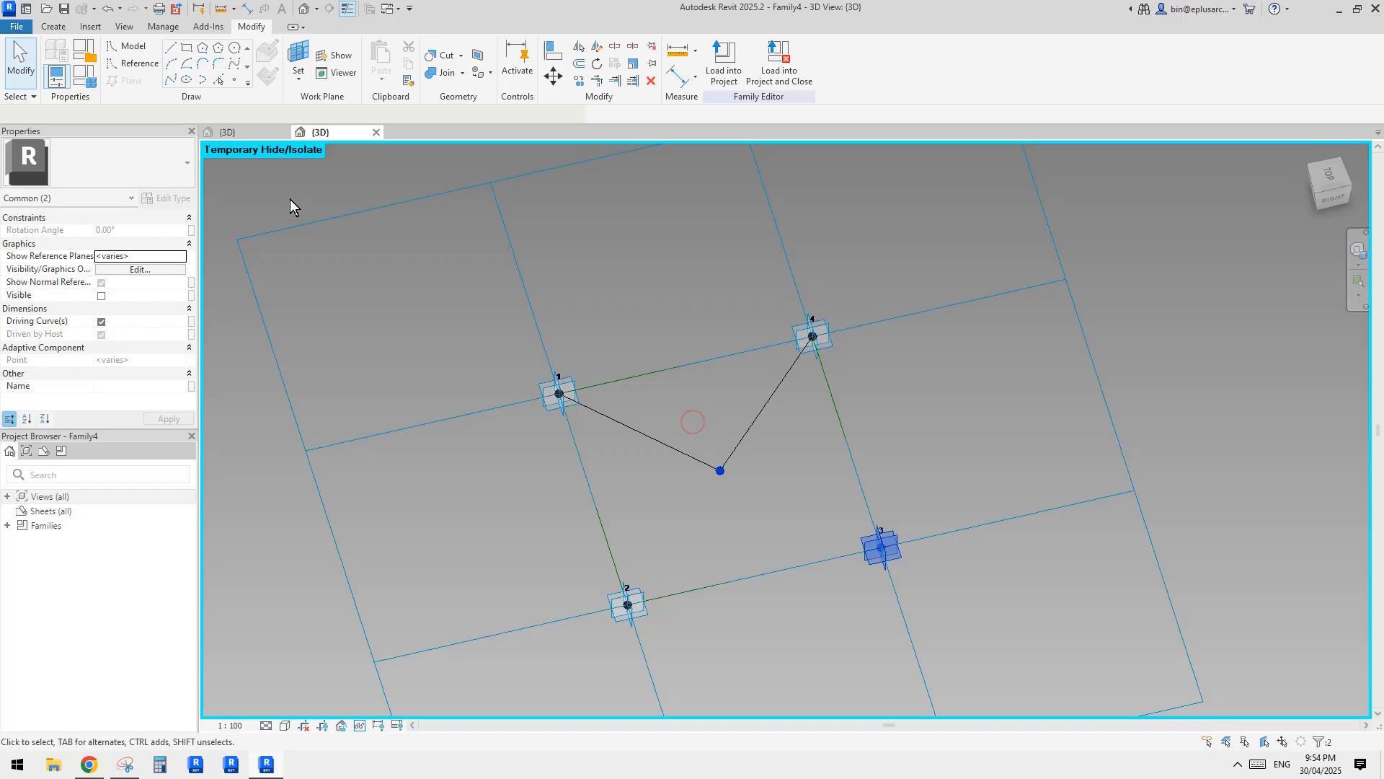
click(172, 80)
drag(514, 461, 753, 616)
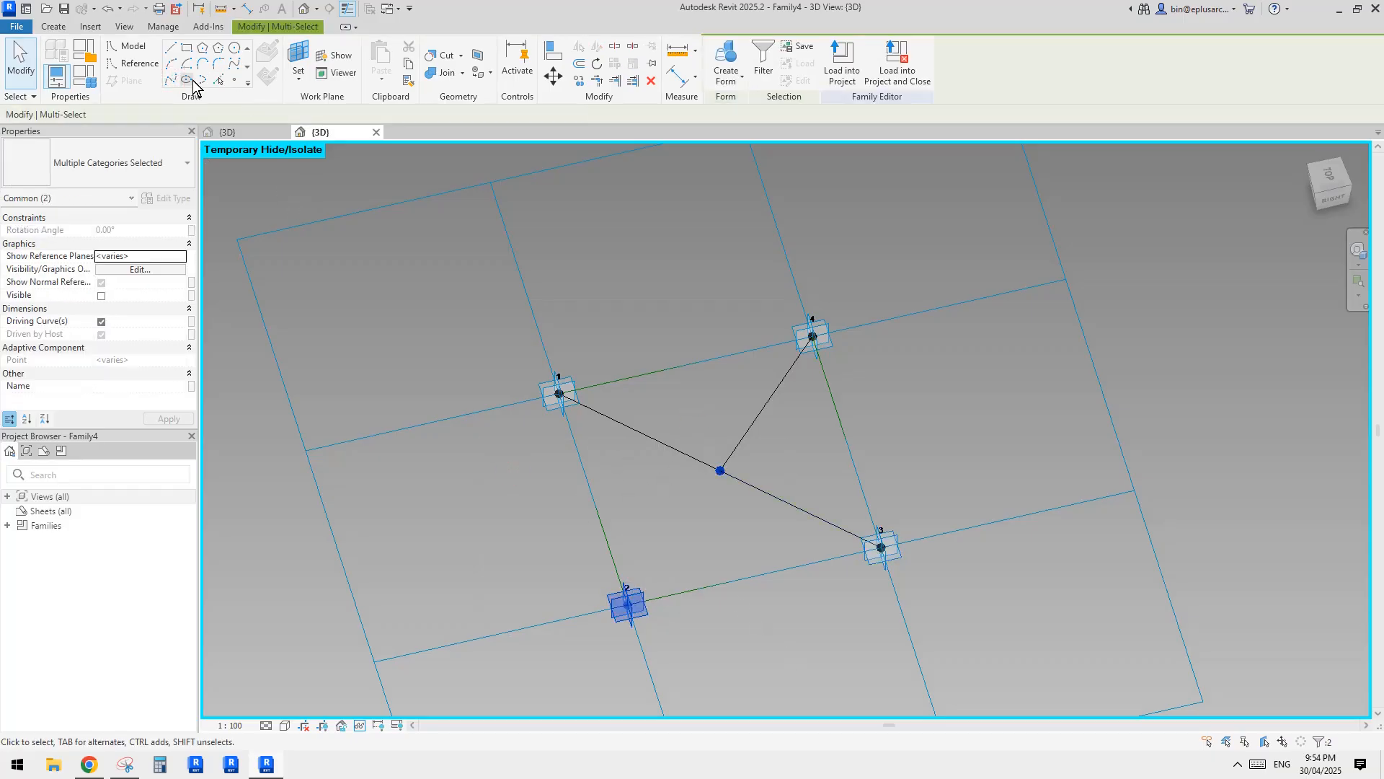
click(172, 81)
Convert the four lines radiating from the centre point into reference lines.
click(797, 466)
ctrl+click(802, 509)
ctrl+click(758, 412)
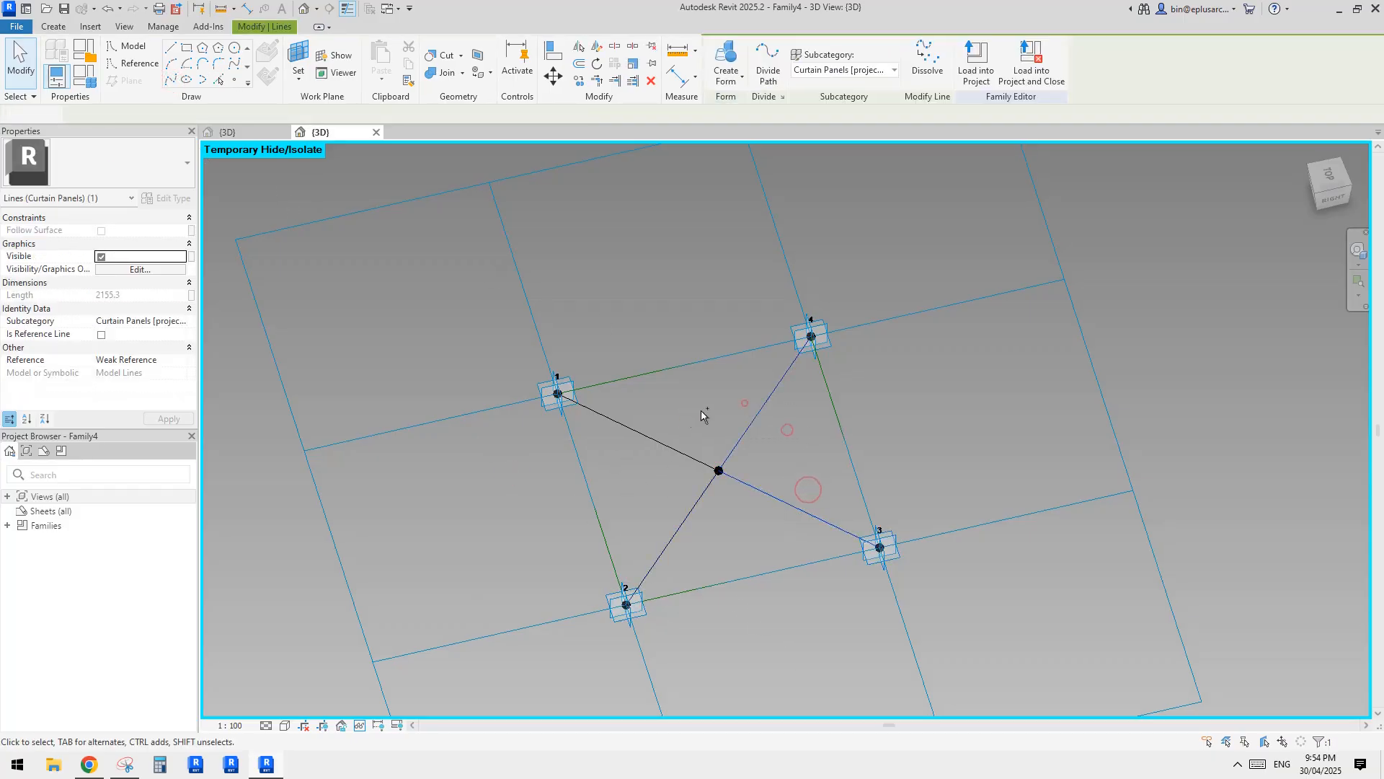
ctrl+click(674, 448)
ctrl+click(696, 504)
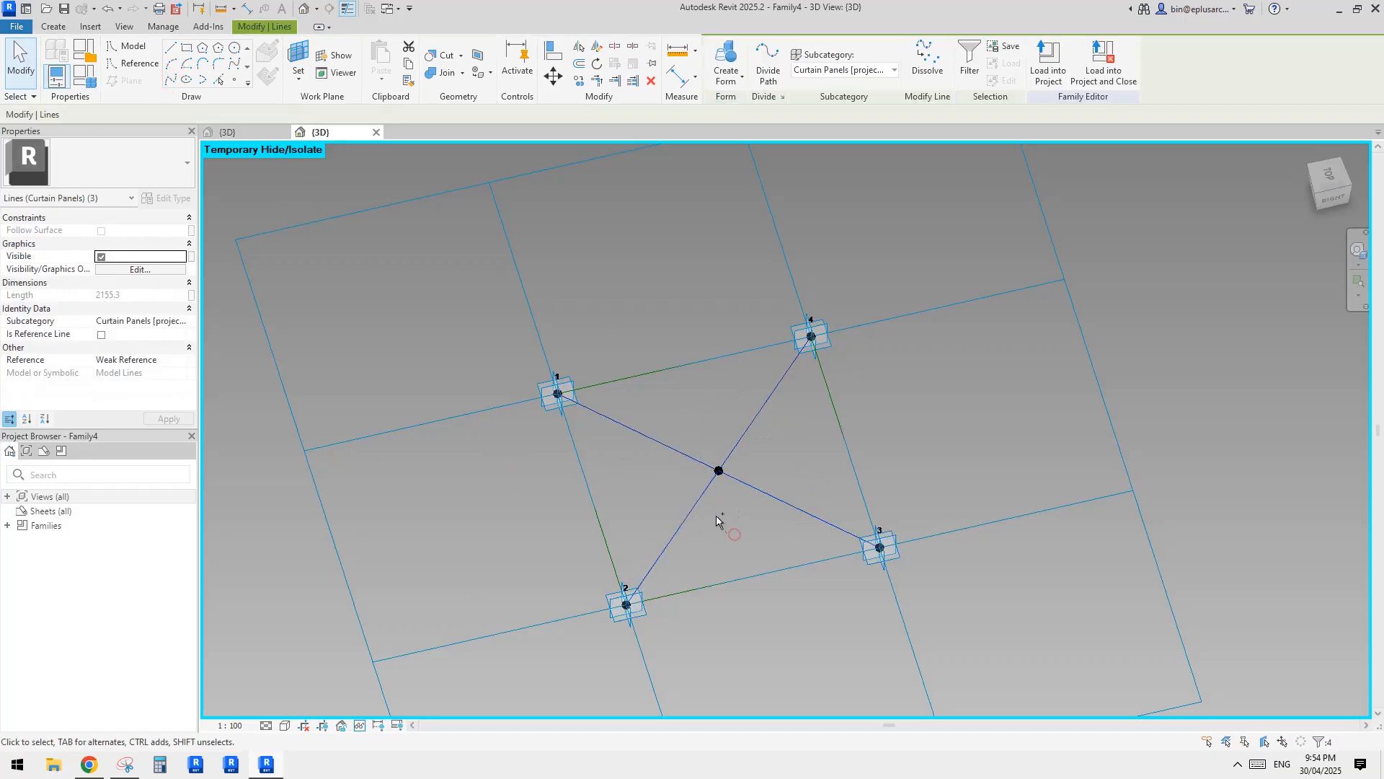
click(104, 334)
click(692, 293)
scroll(692, 296, down, 1)
shift+middle_drag(692, 352, 846, 451)
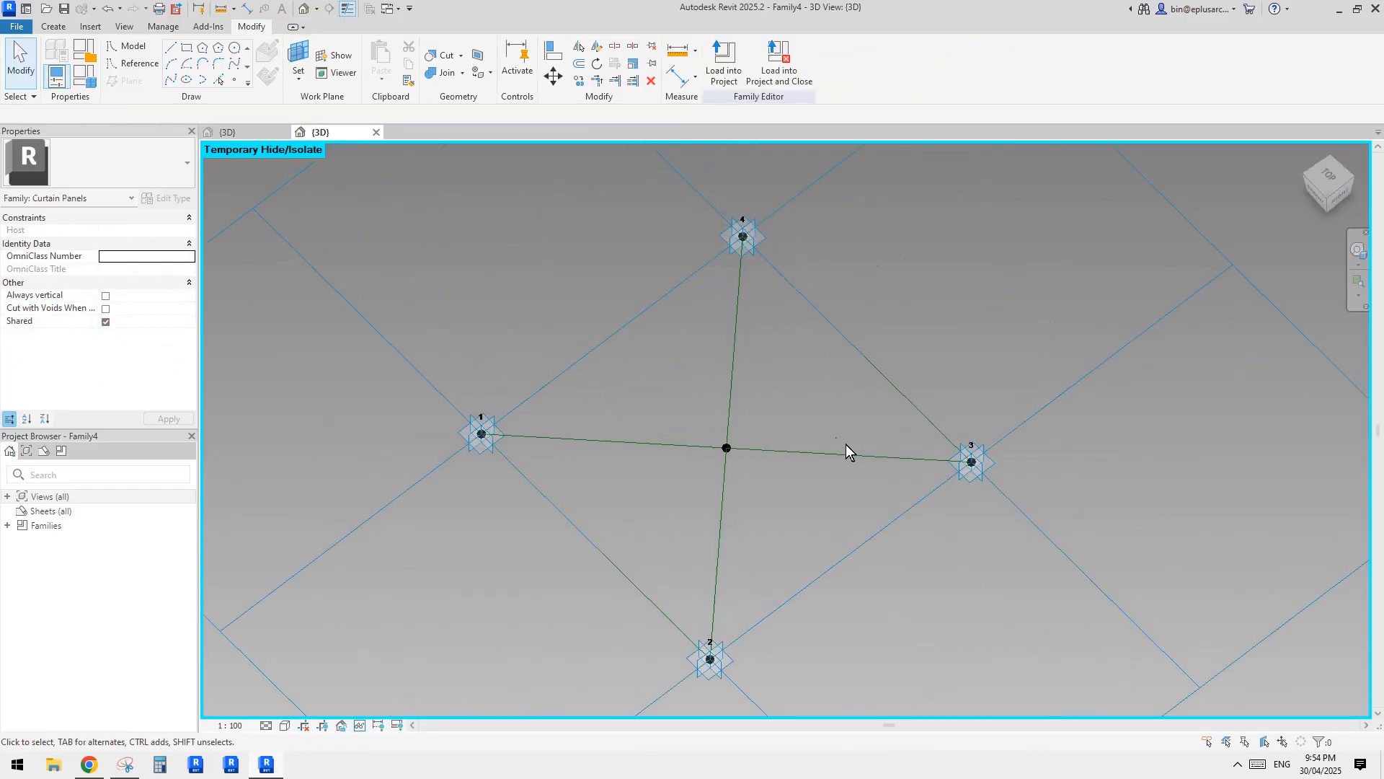
Check the reference photo in Chrome, return to Revit, and examine the reference lines between the centre and the corner points.
click(88, 763)
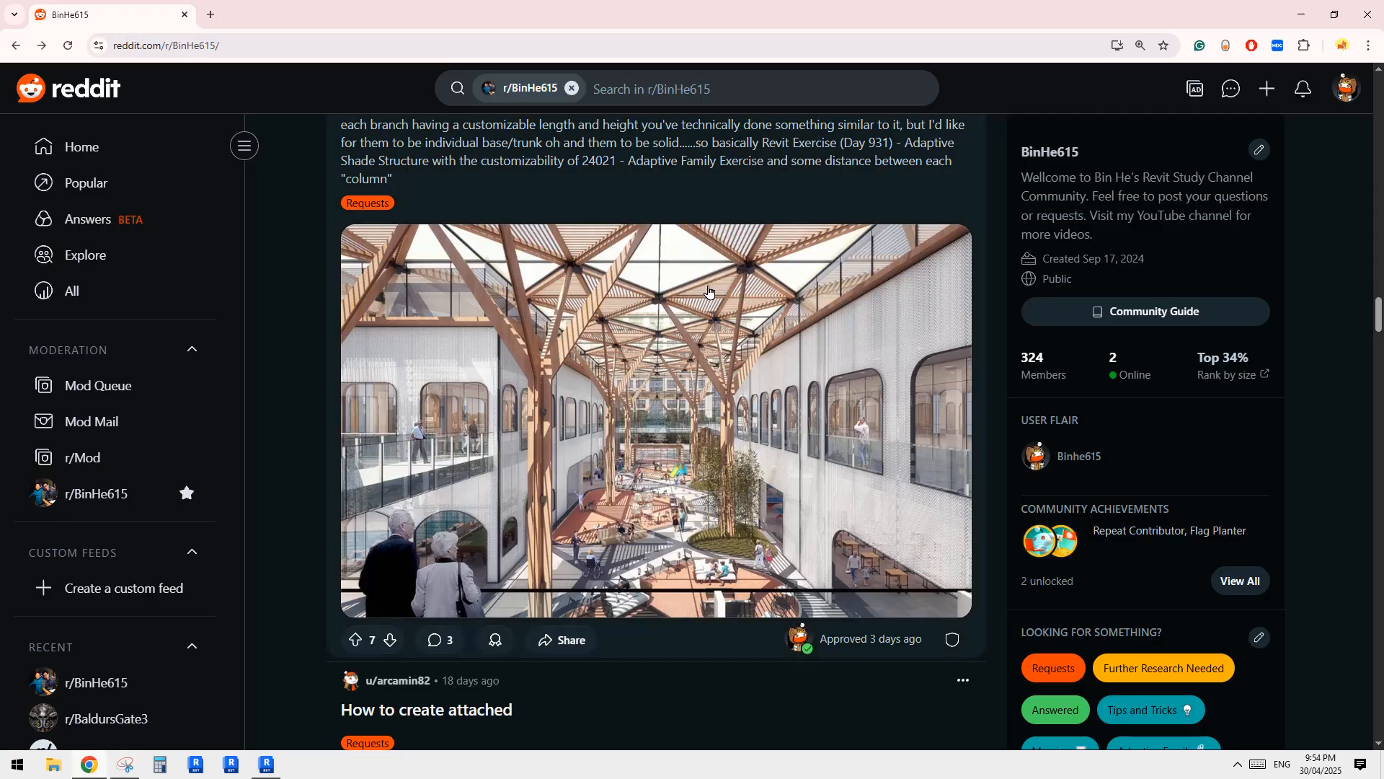
click(266, 764)
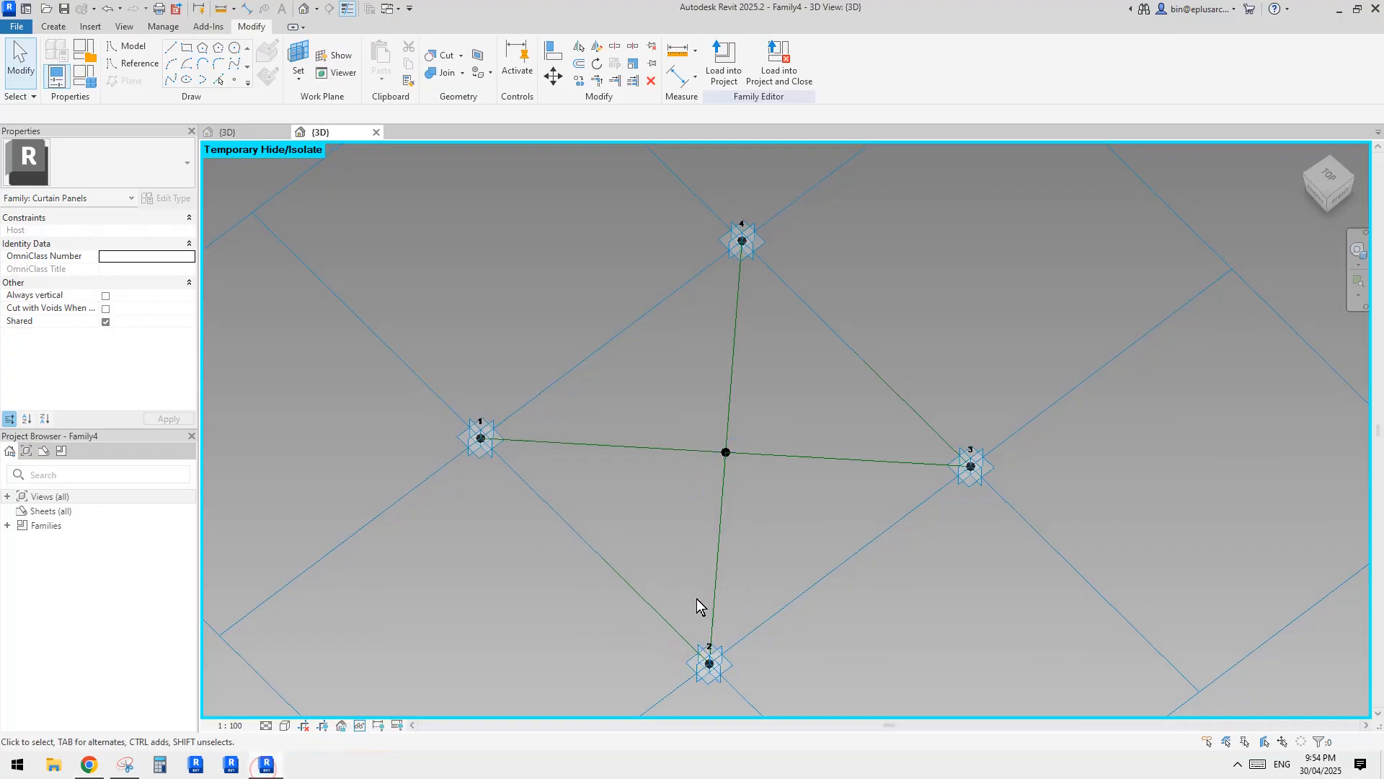
click(836, 460)
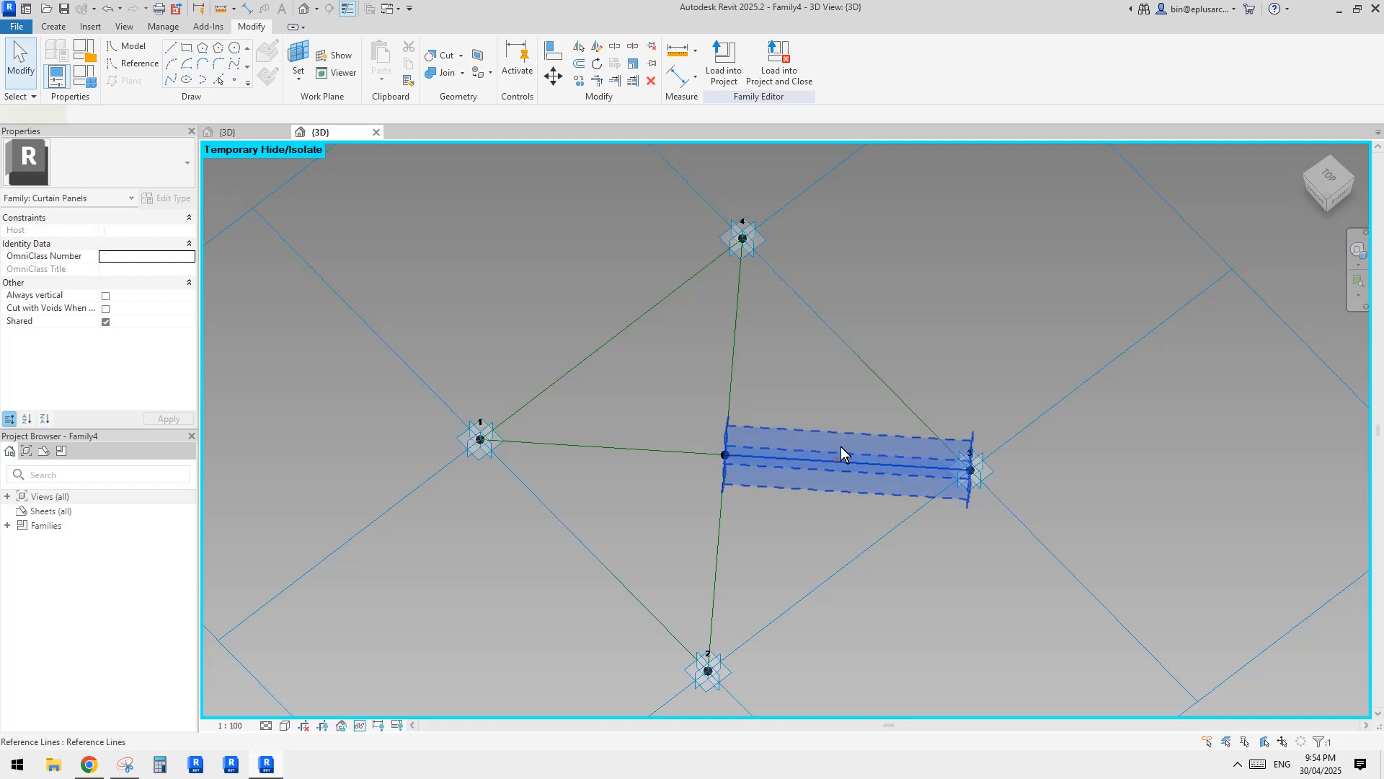
click(841, 447)
middle_drag(821, 436, 838, 378)
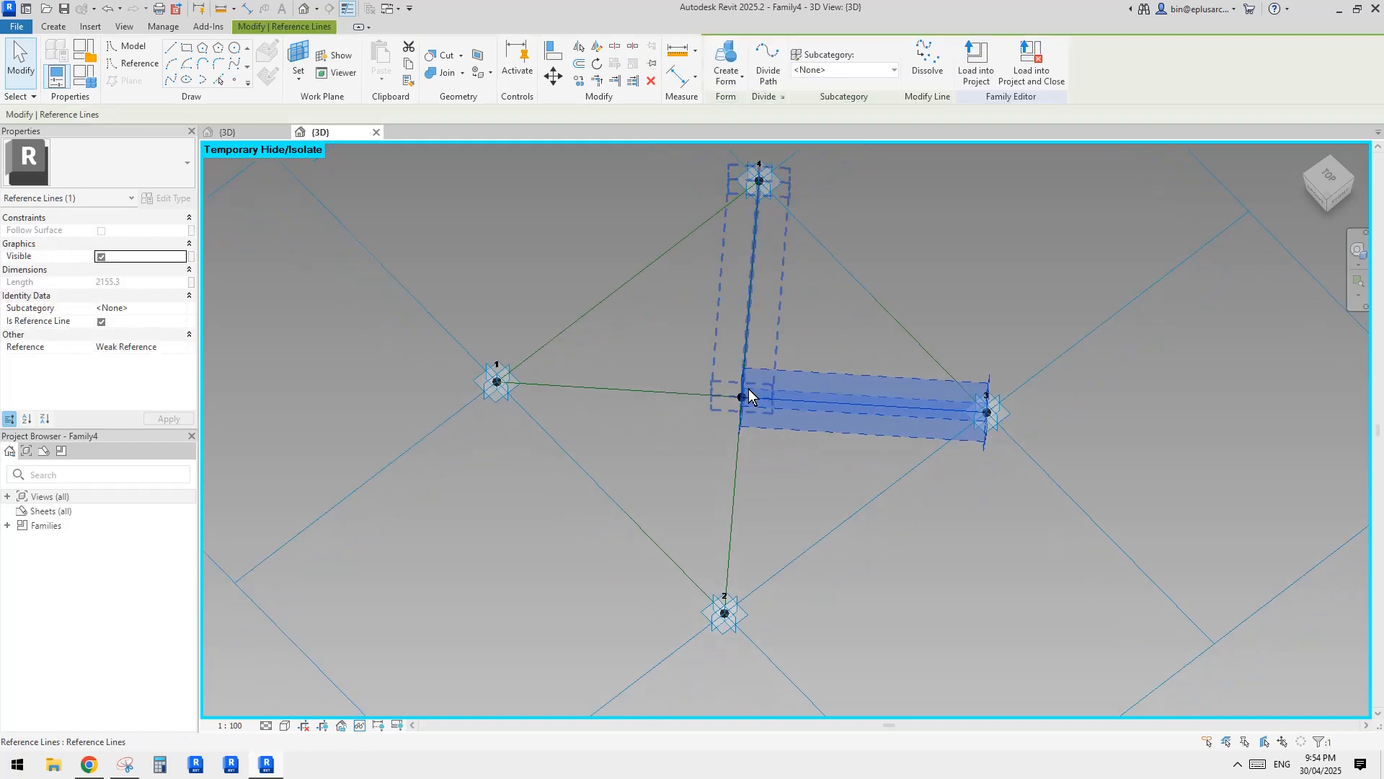
click(733, 473)
scroll(674, 390, down, 1)
click(806, 417)
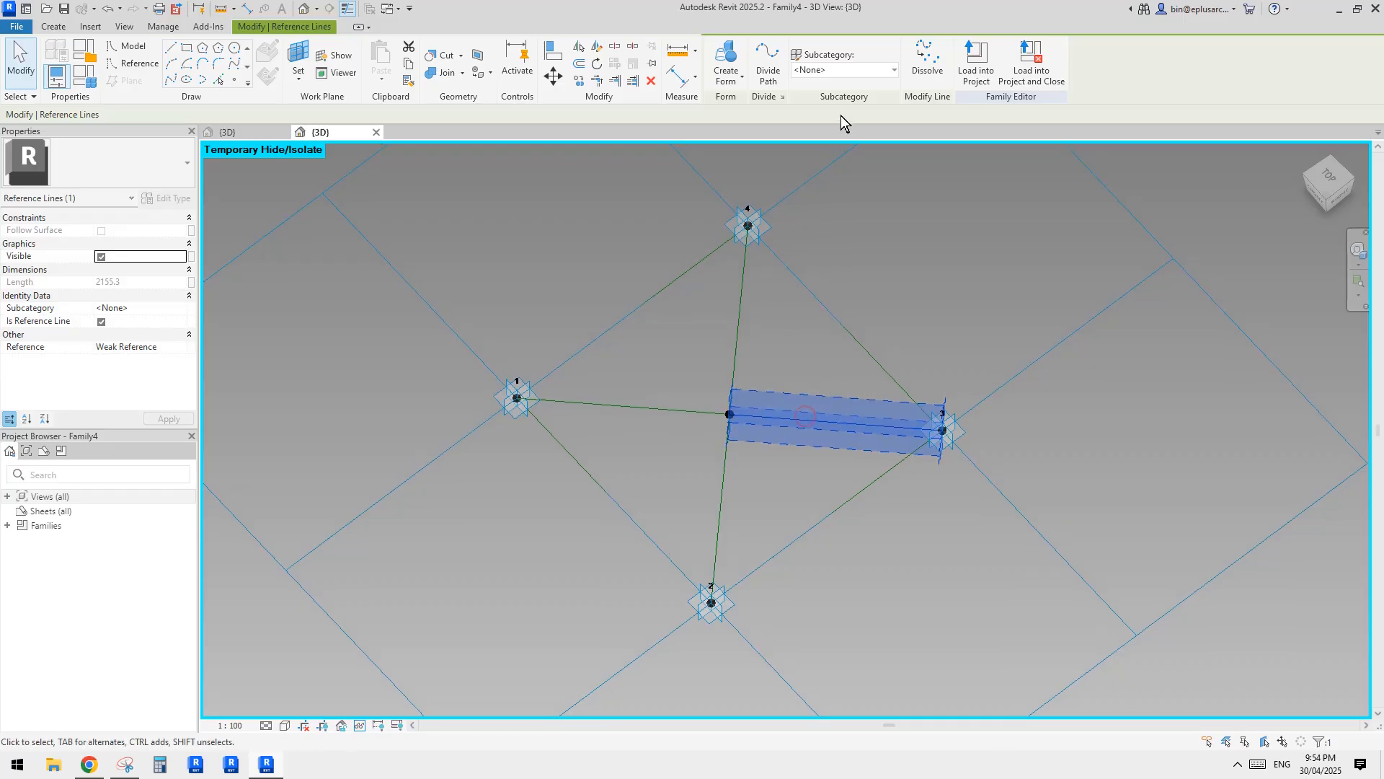
shift+middle_drag(841, 203, 906, 238)
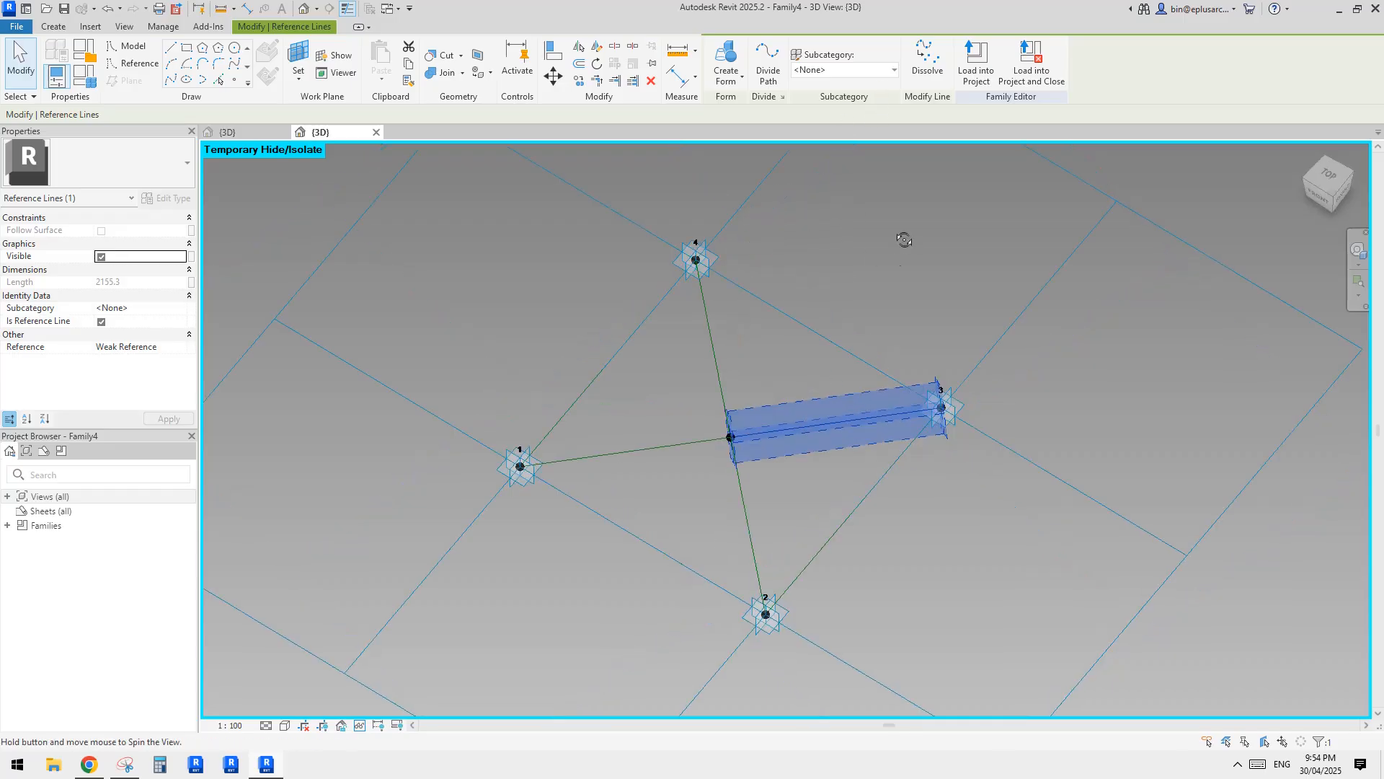
click(828, 361)
scroll(828, 361, up, 2)
mouse_move(828, 361)
shift+middle_down()
mouse_move(769, 343)
mouse_move(827, 340)
shift+middle_up()
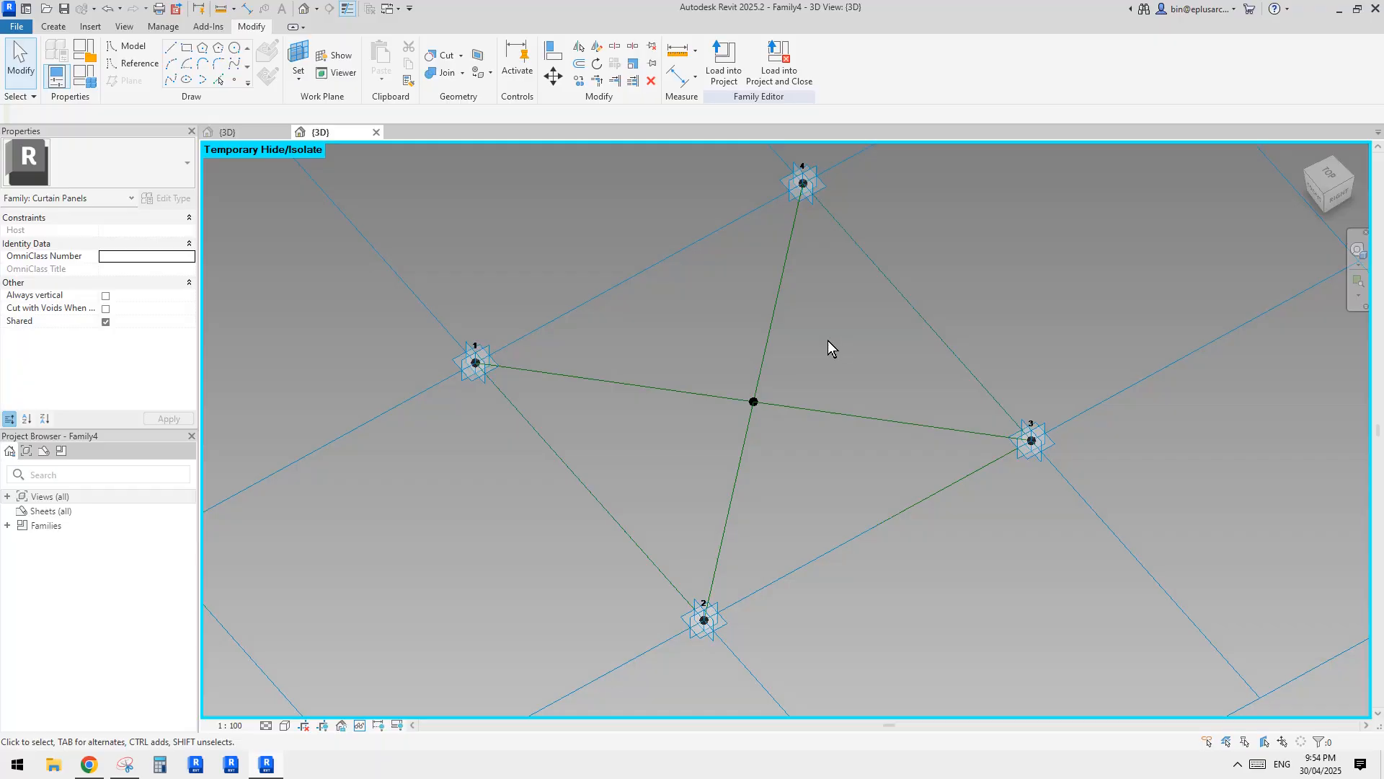
Divide the reference lines from the centre point to adaptive points 3 and 2 into 10 nodes each.
click(894, 425)
middle_drag(903, 349, 894, 371)
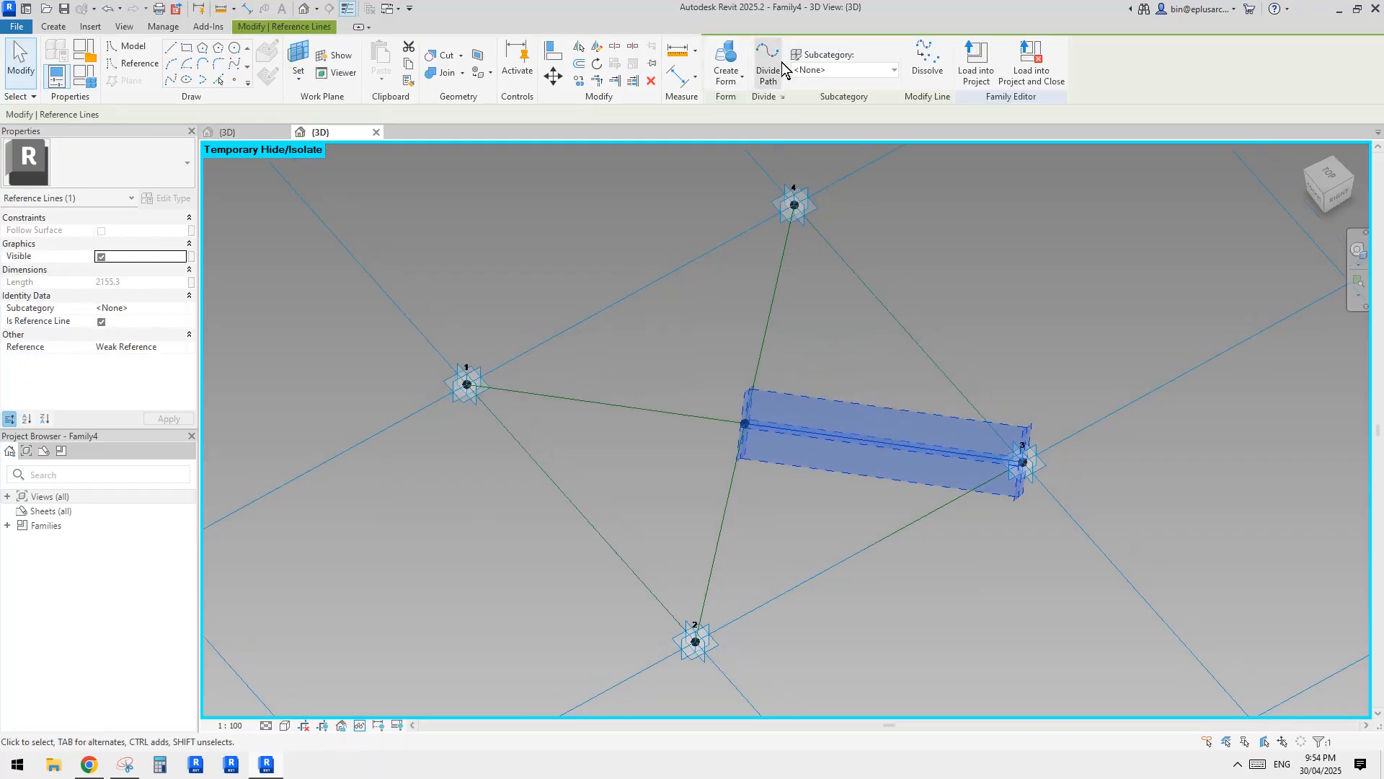
click(767, 65)
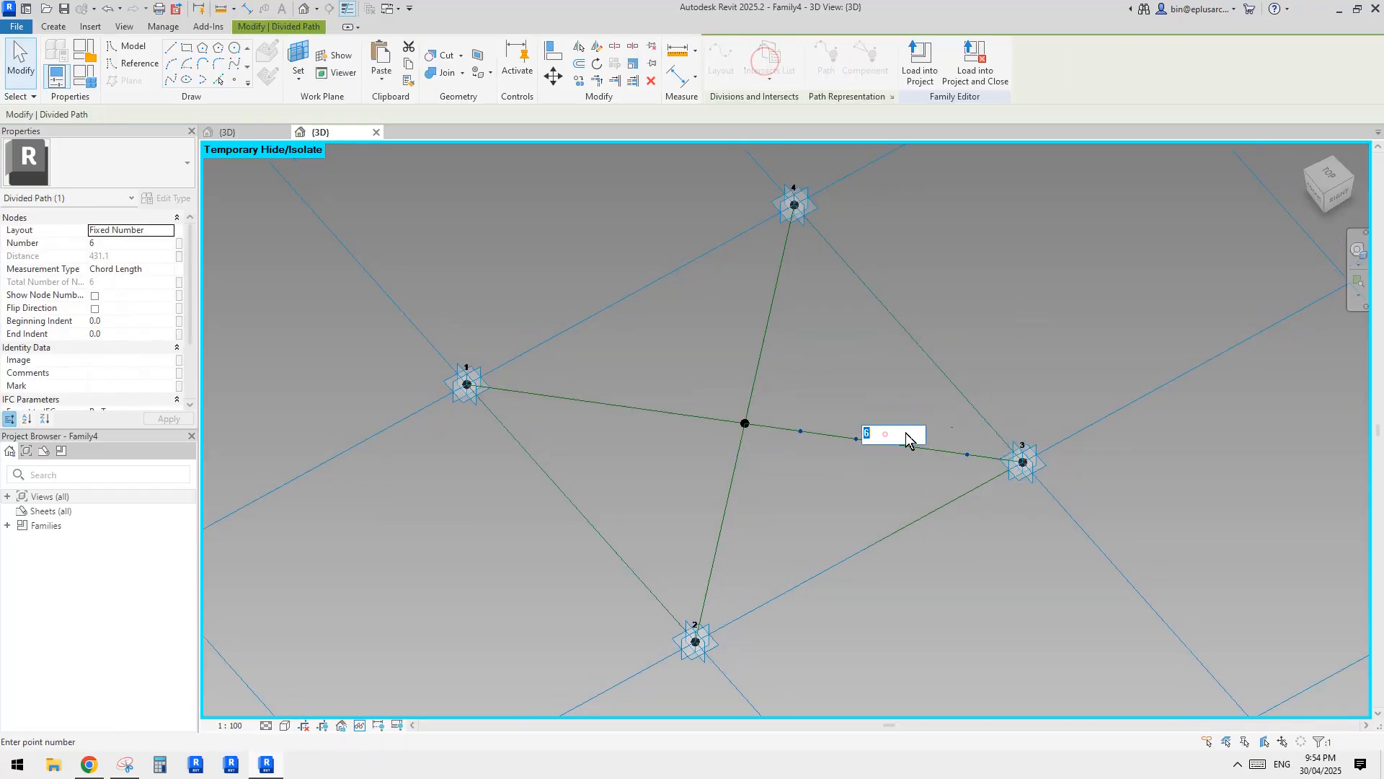
click(977, 373)
click(734, 474)
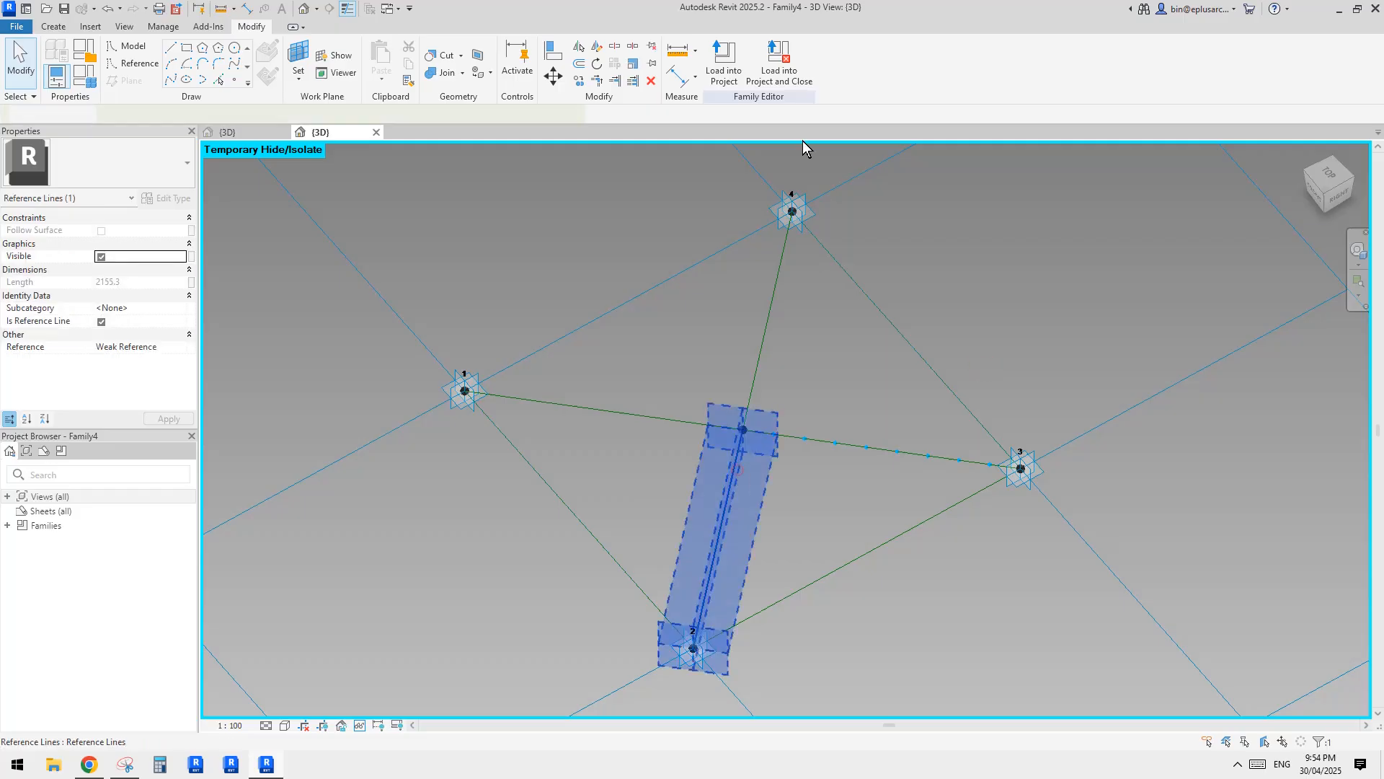
click(765, 69)
click(717, 531)
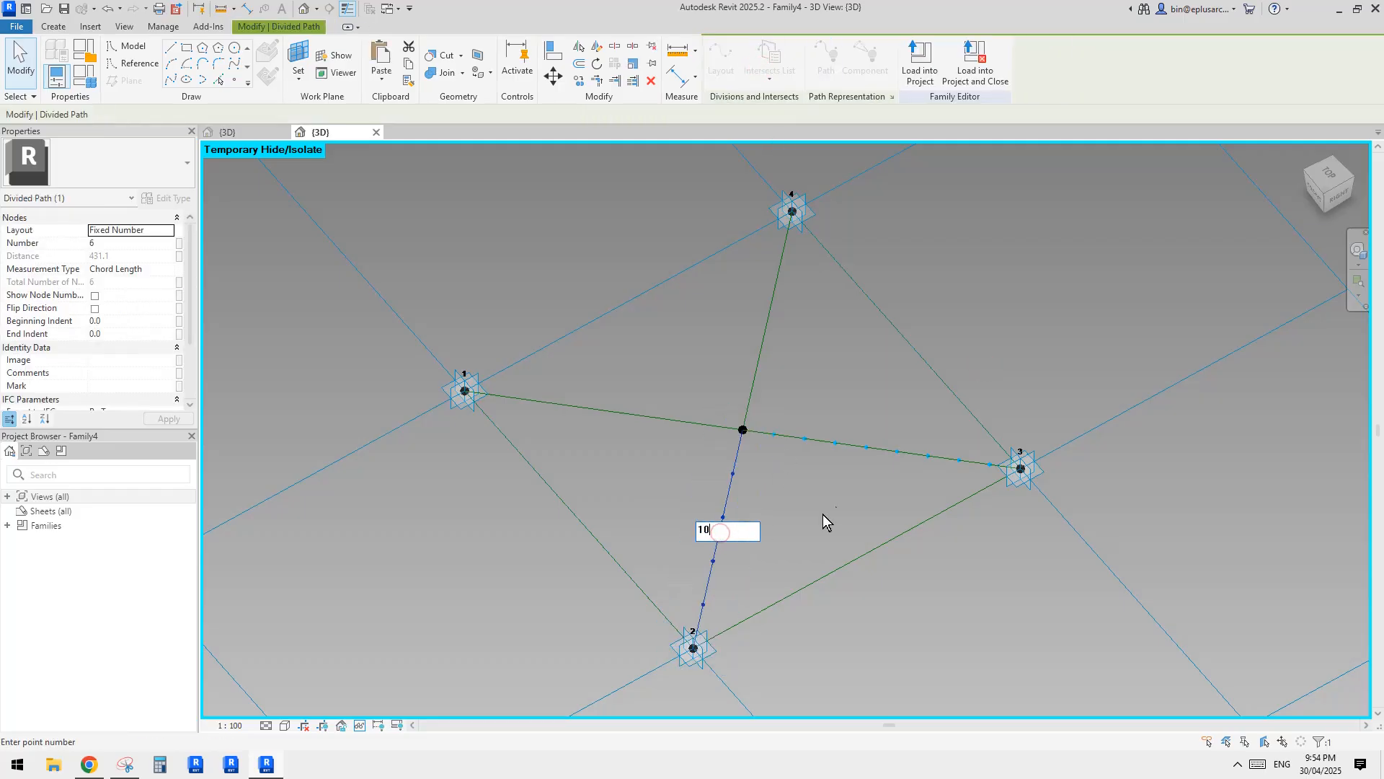
key(Return)
Divide the reference lines from the centre point to adaptive points 1 and 4 into 10 nodes each.
click(677, 423)
click(766, 65)
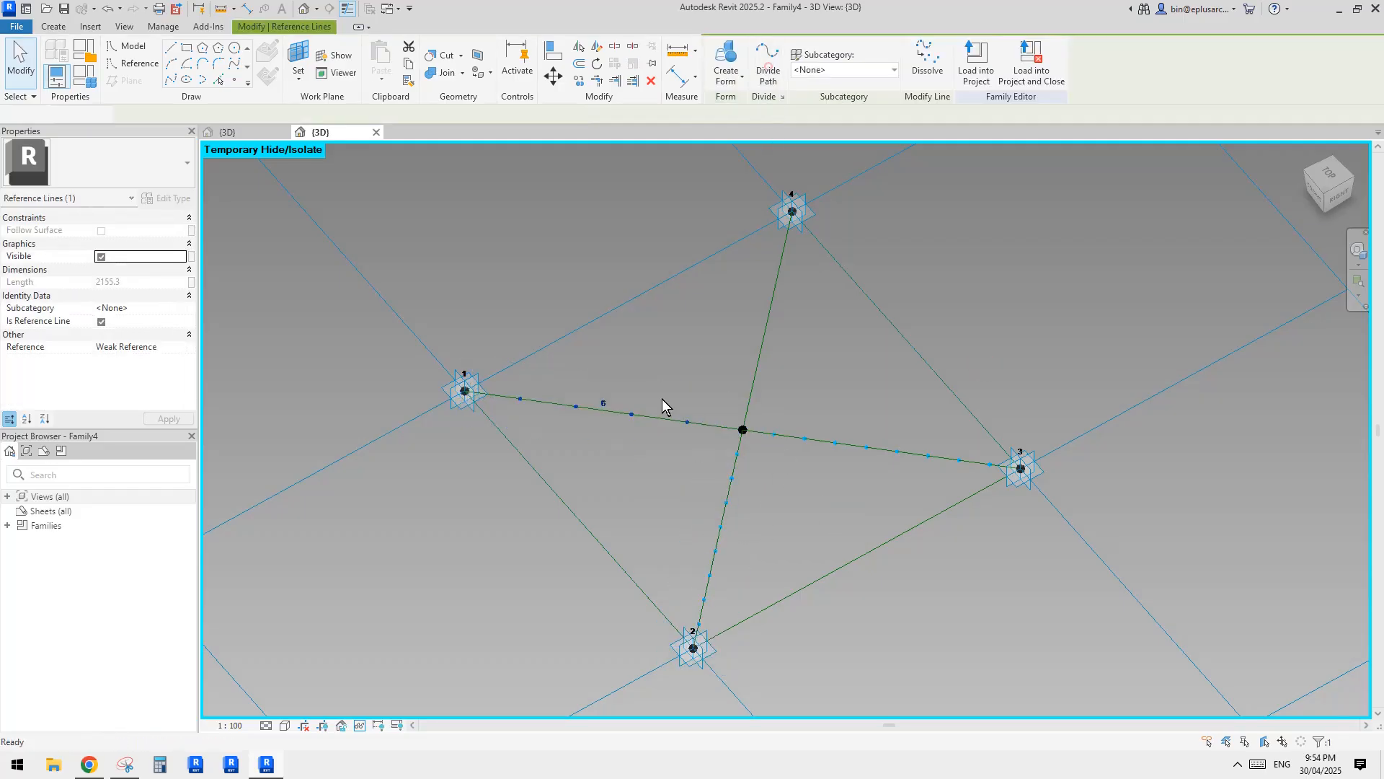
click(605, 403)
text(10)
key(Return)
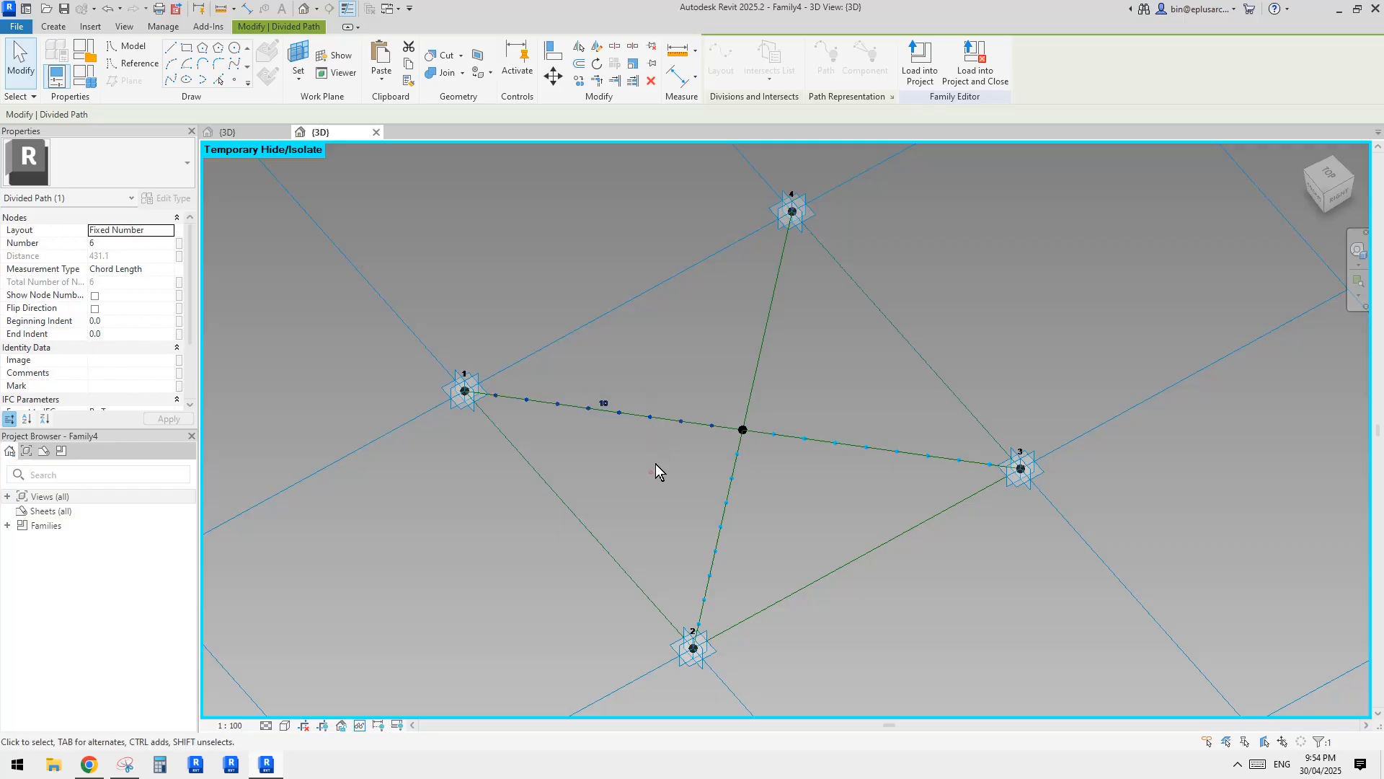
click(760, 352)
click(766, 70)
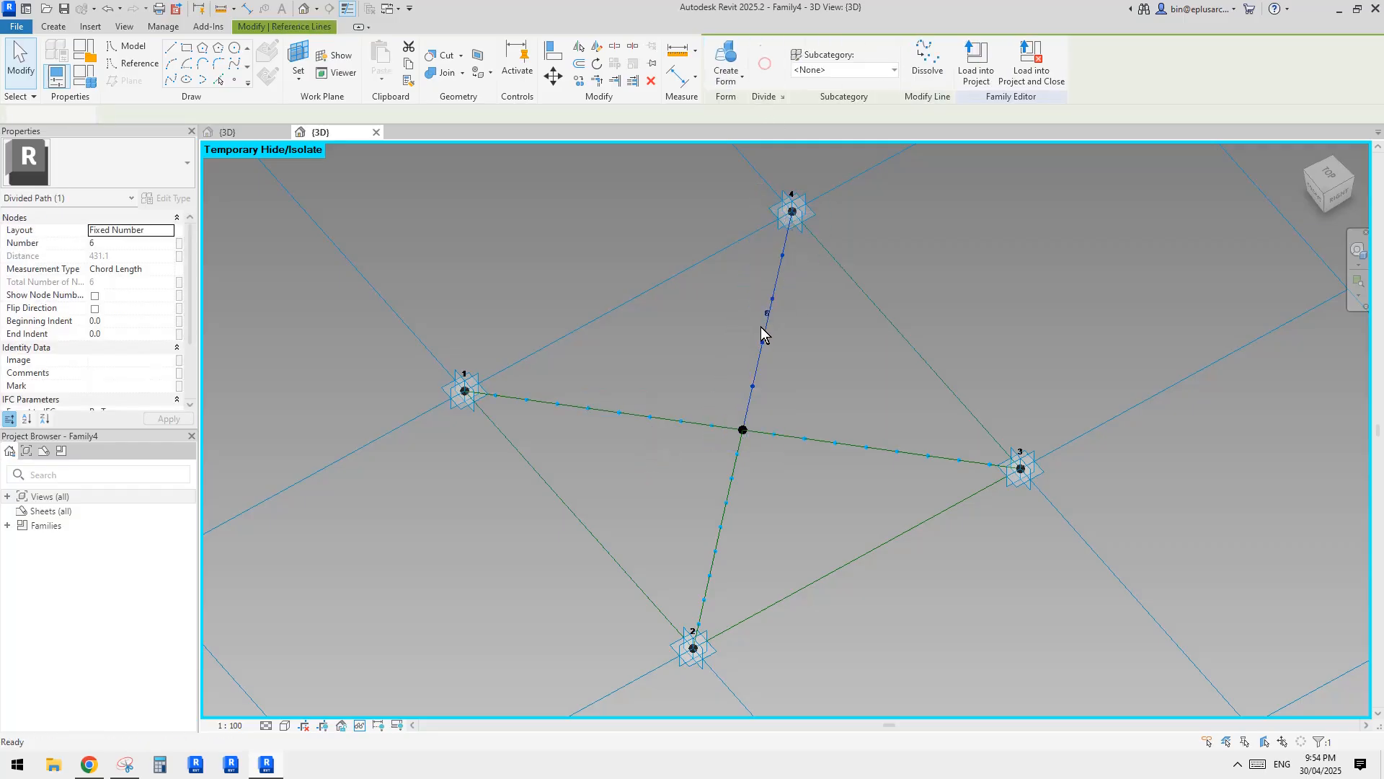
click(773, 314)
text(10)
key(Return)
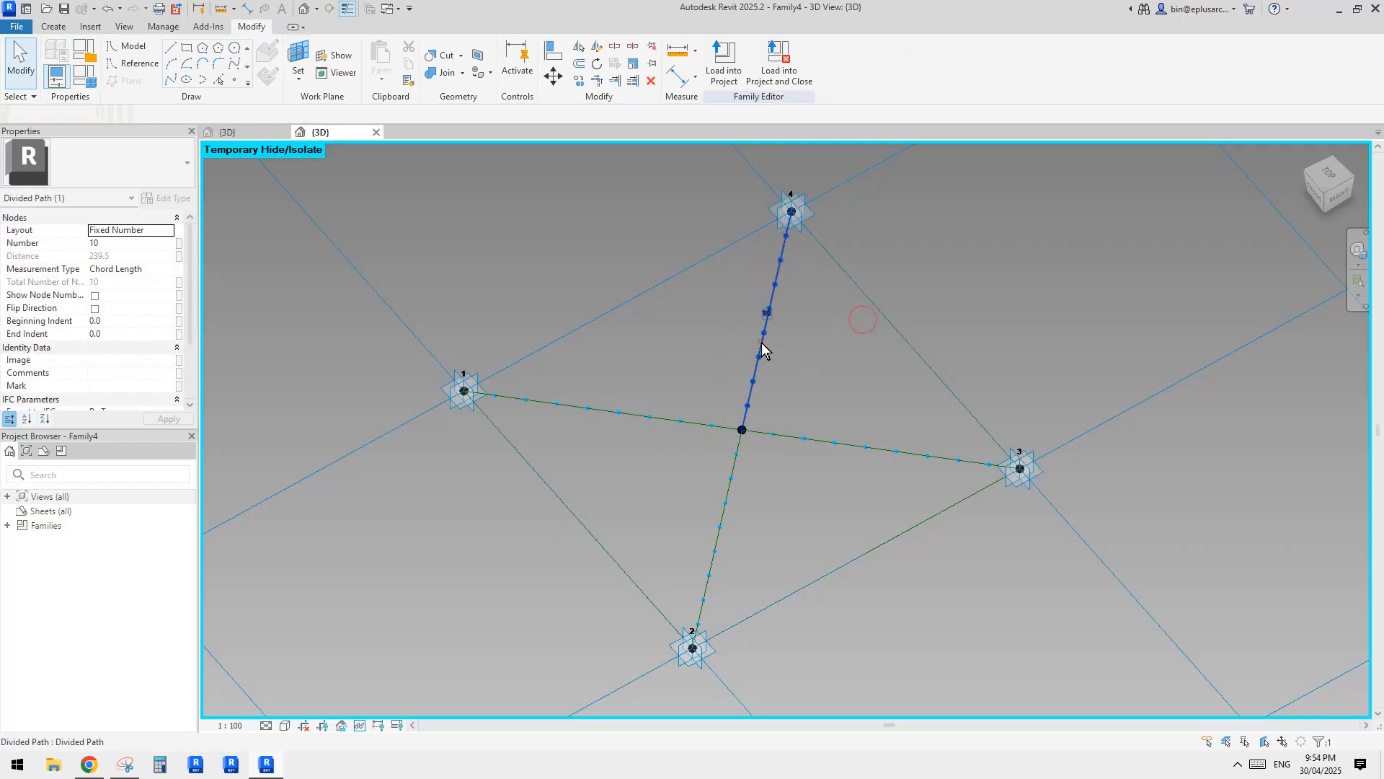
Show node numbers on the four divided paths radiating from the centre point.
ctrl+click(822, 440)
ctrl+click(736, 460)
ctrl+click(690, 422)
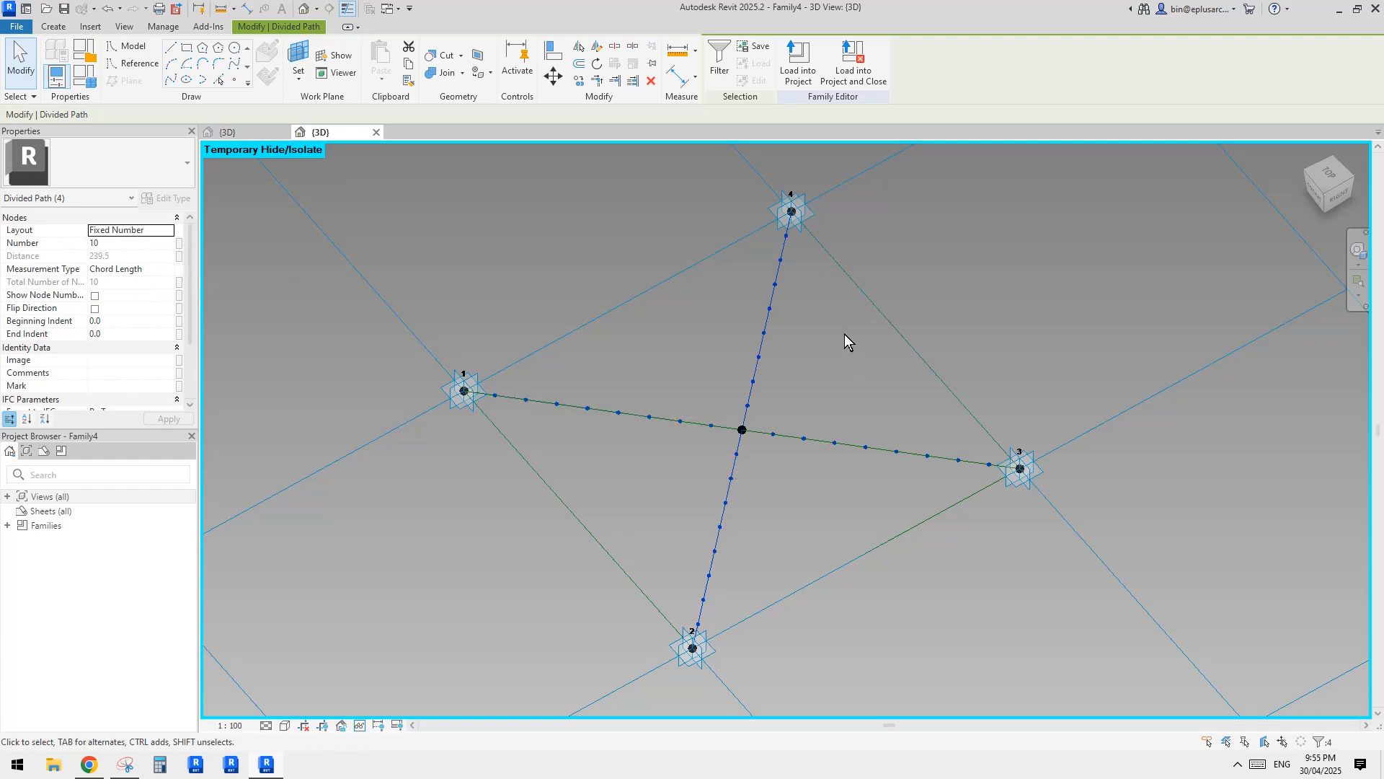
click(809, 371)
click(772, 318)
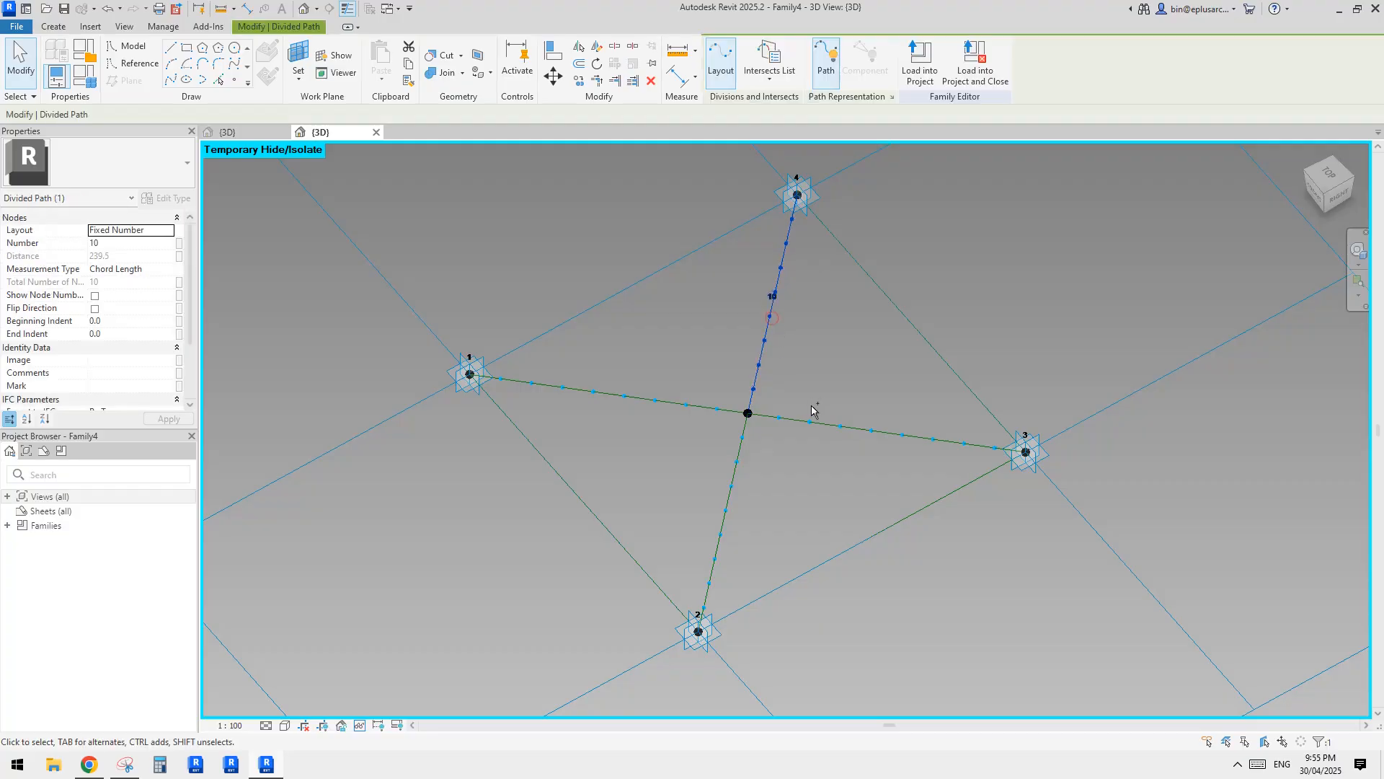
ctrl+click(822, 424)
ctrl+click(699, 406)
ctrl+click(738, 448)
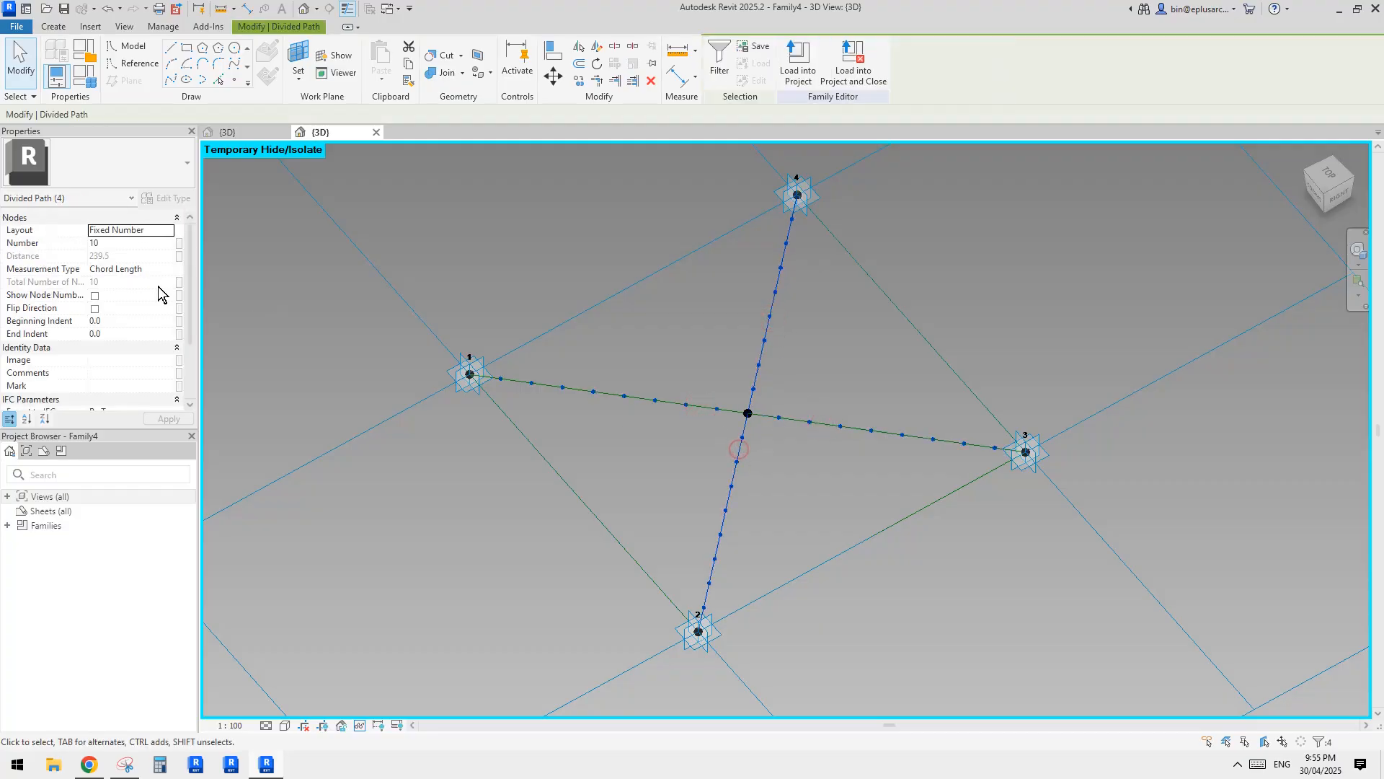
click(95, 297)
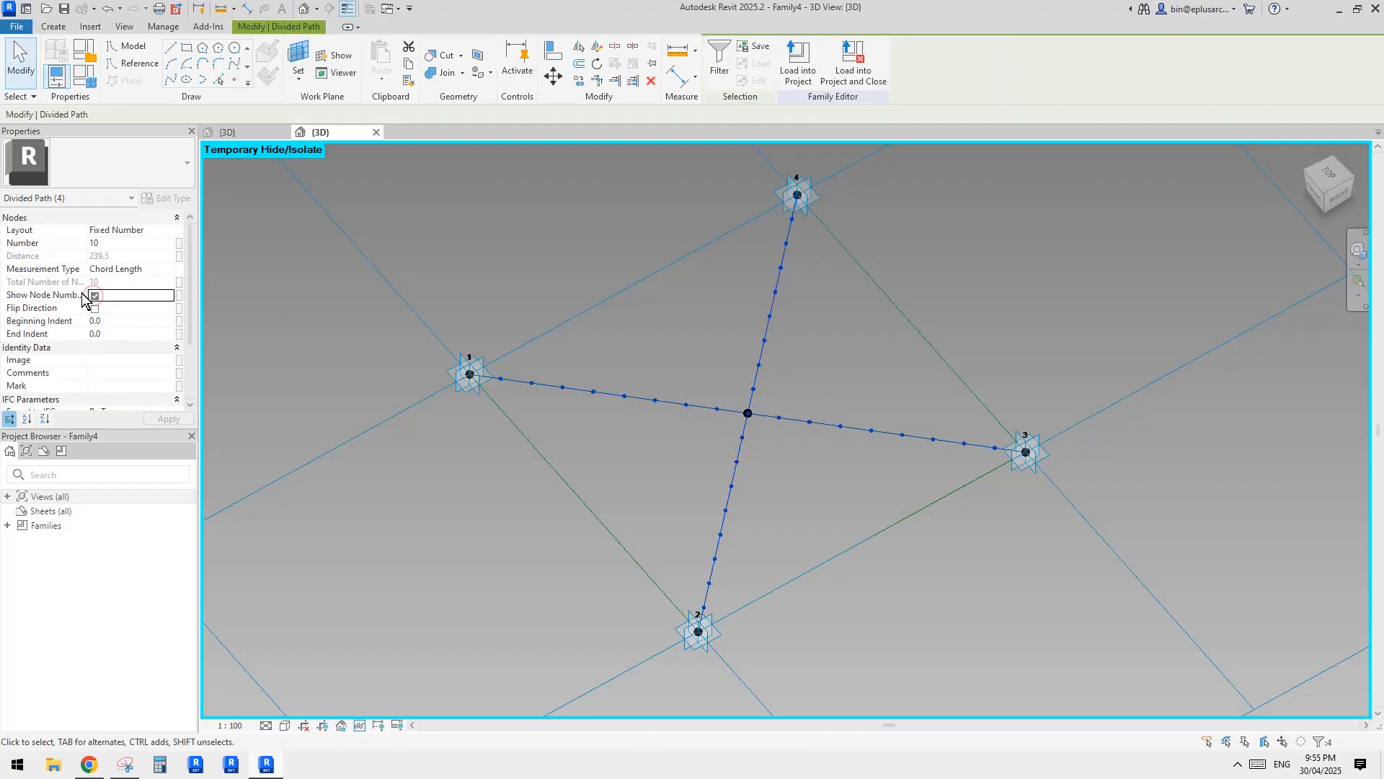
click(694, 269)
Examine the node numbering on the centre paths, check the reference photo in Chrome, and return to Revit.
shift+middle_drag(778, 301, 881, 419)
click(876, 313)
click(864, 411)
click(872, 422)
scroll(867, 424, down, 1)
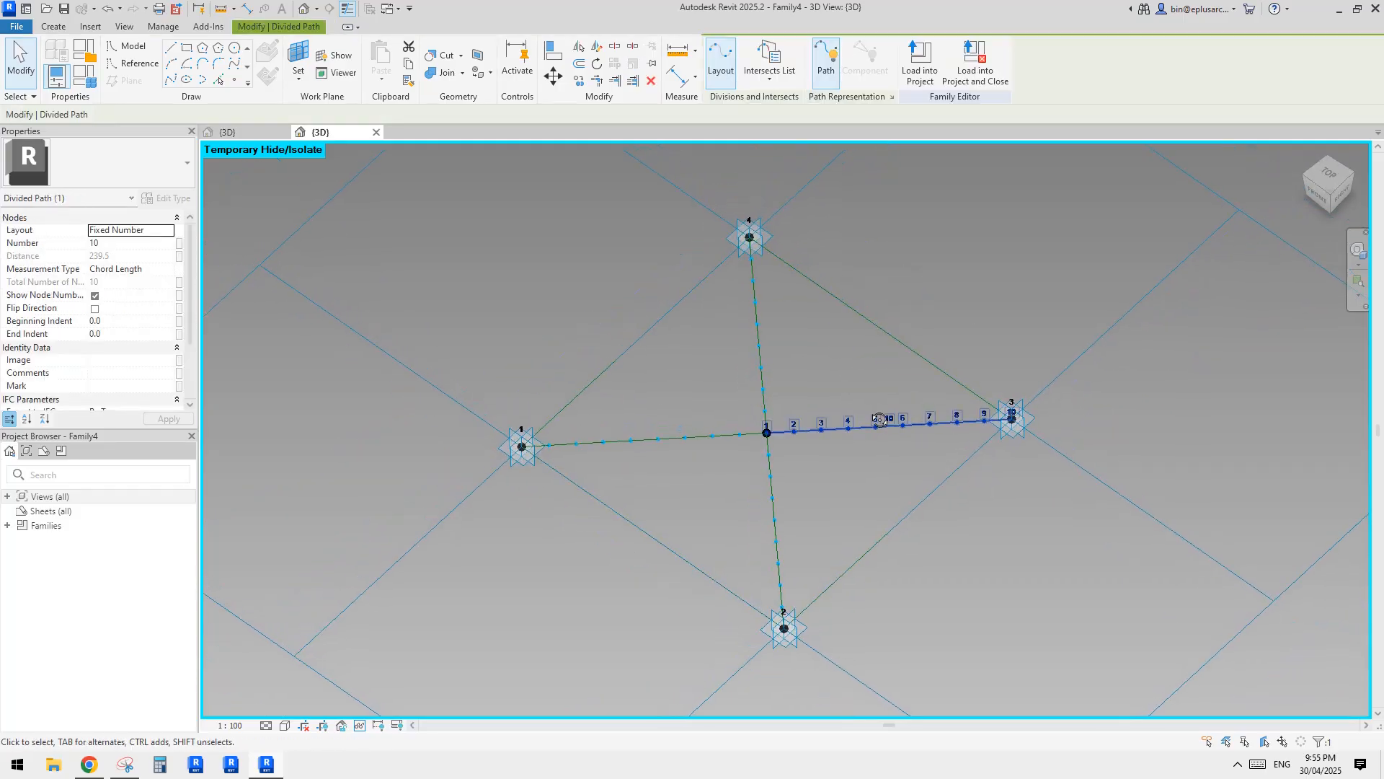
click(774, 476)
click(837, 432)
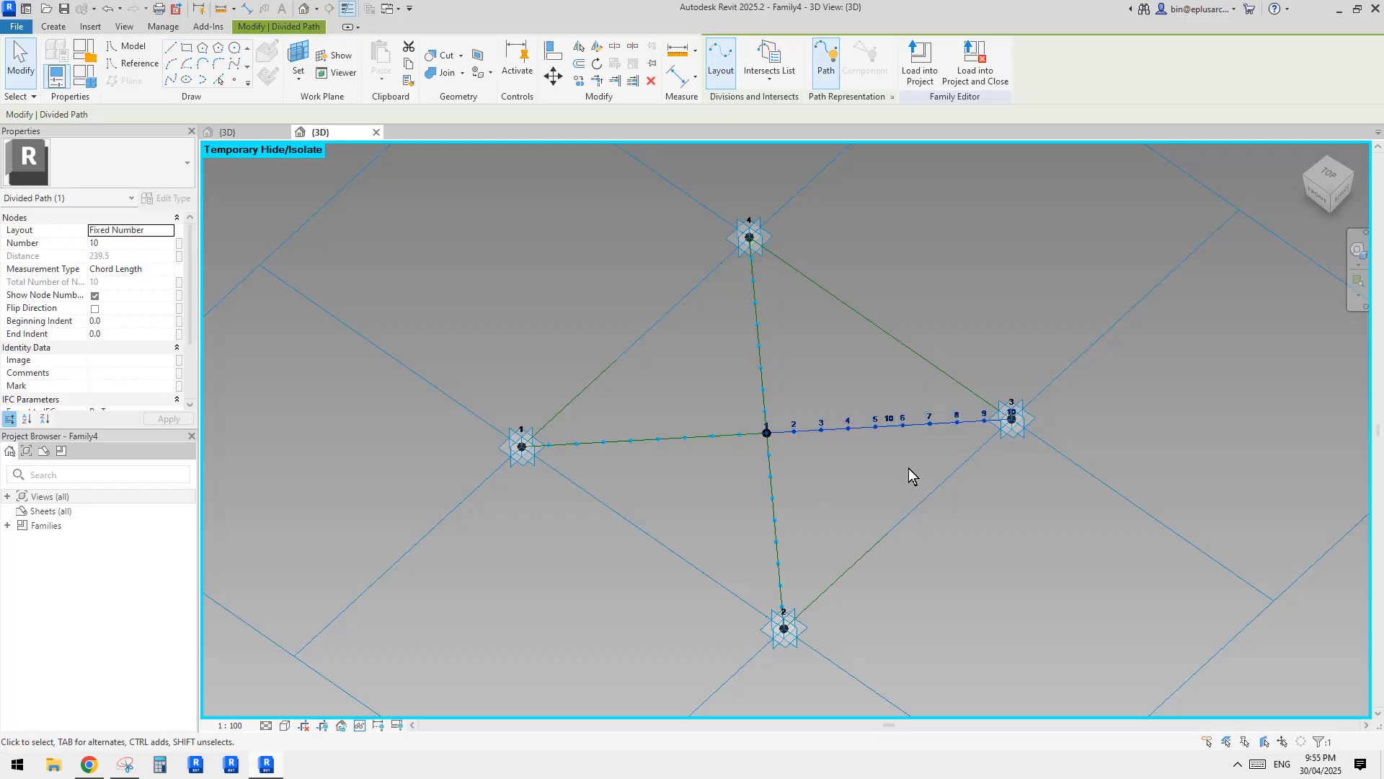
click(90, 765)
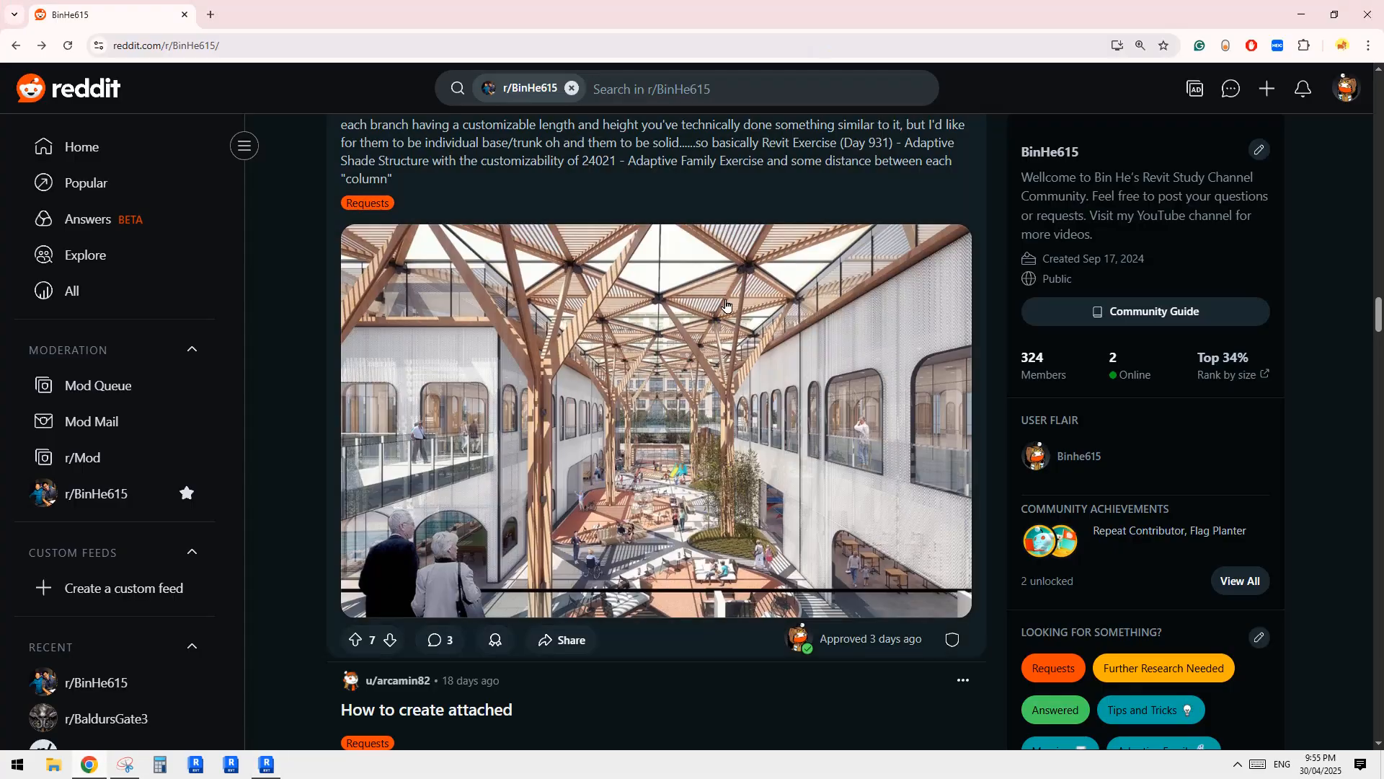
click(266, 764)
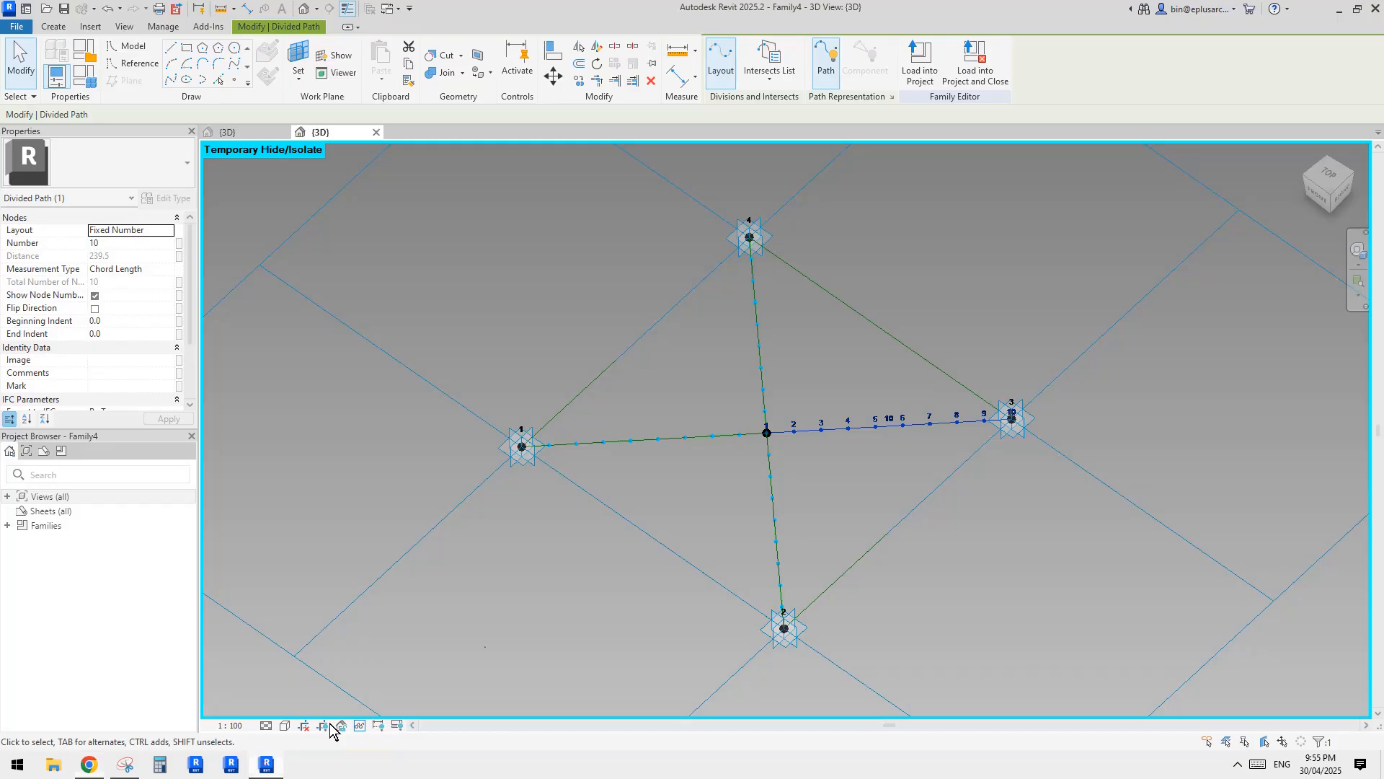
Divide the perimeter reference line between adaptive points 3 and 4 into 10 nodes.
click(845, 310)
middle_drag(869, 316, 861, 347)
click(768, 61)
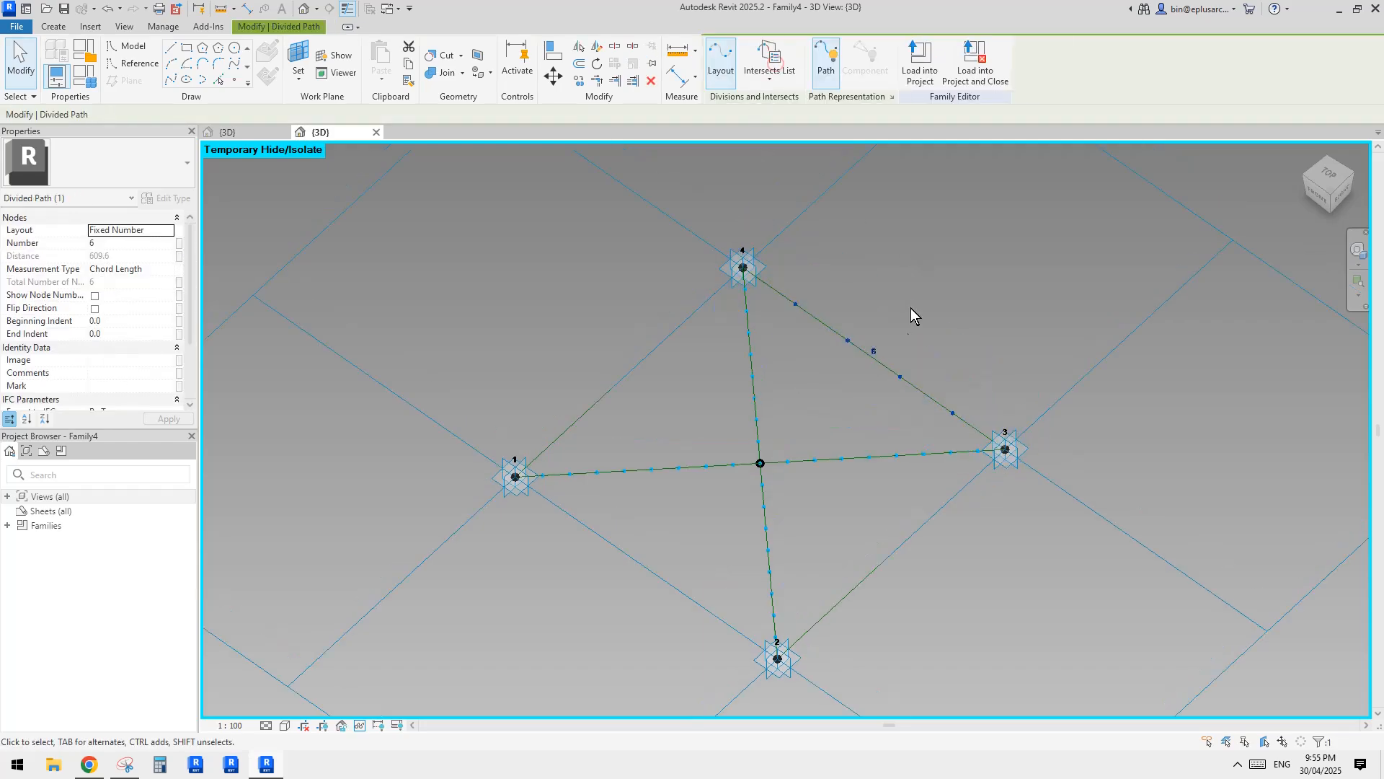
click(876, 349)
text(10)
key(Return)
key(Escape)
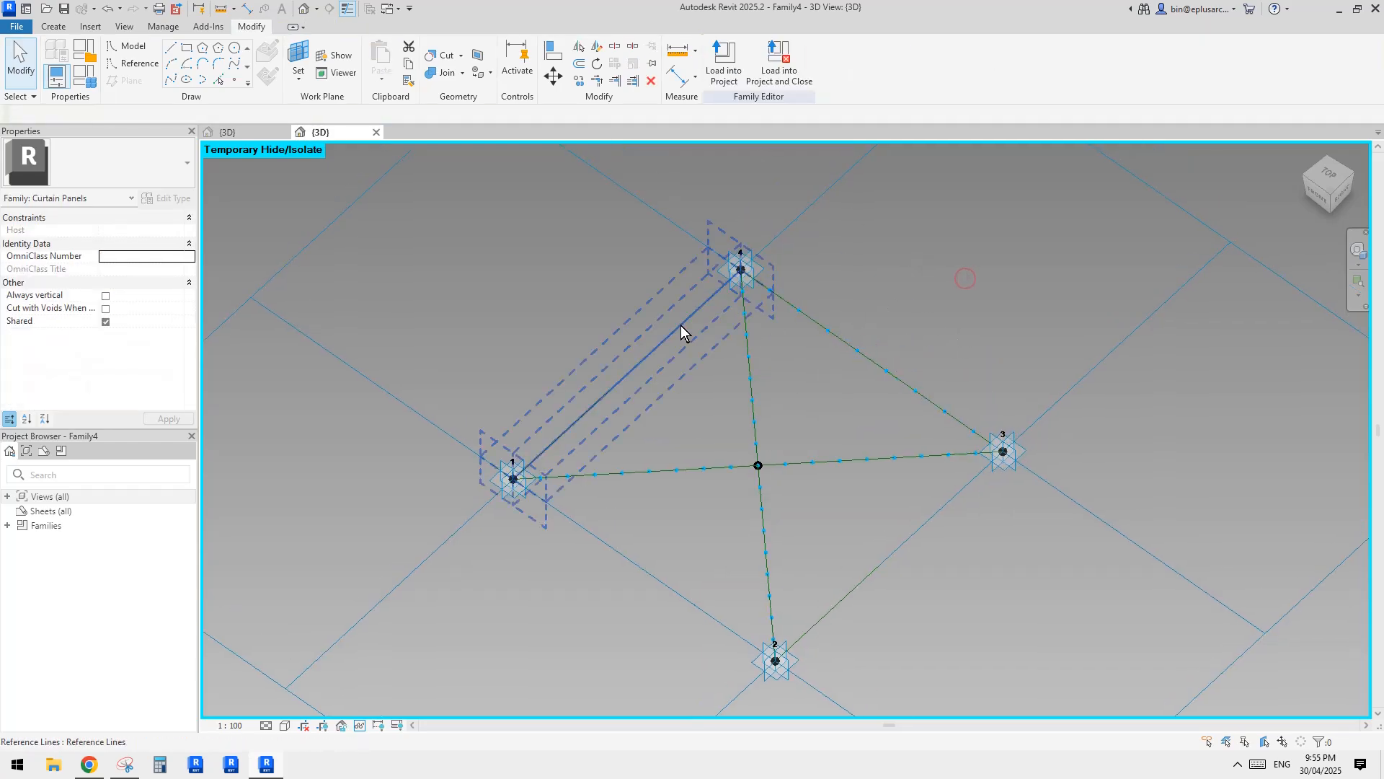
Divide the perimeter reference line between adaptive points 1 and 4 into 10 nodes.
click(681, 326)
click(785, 78)
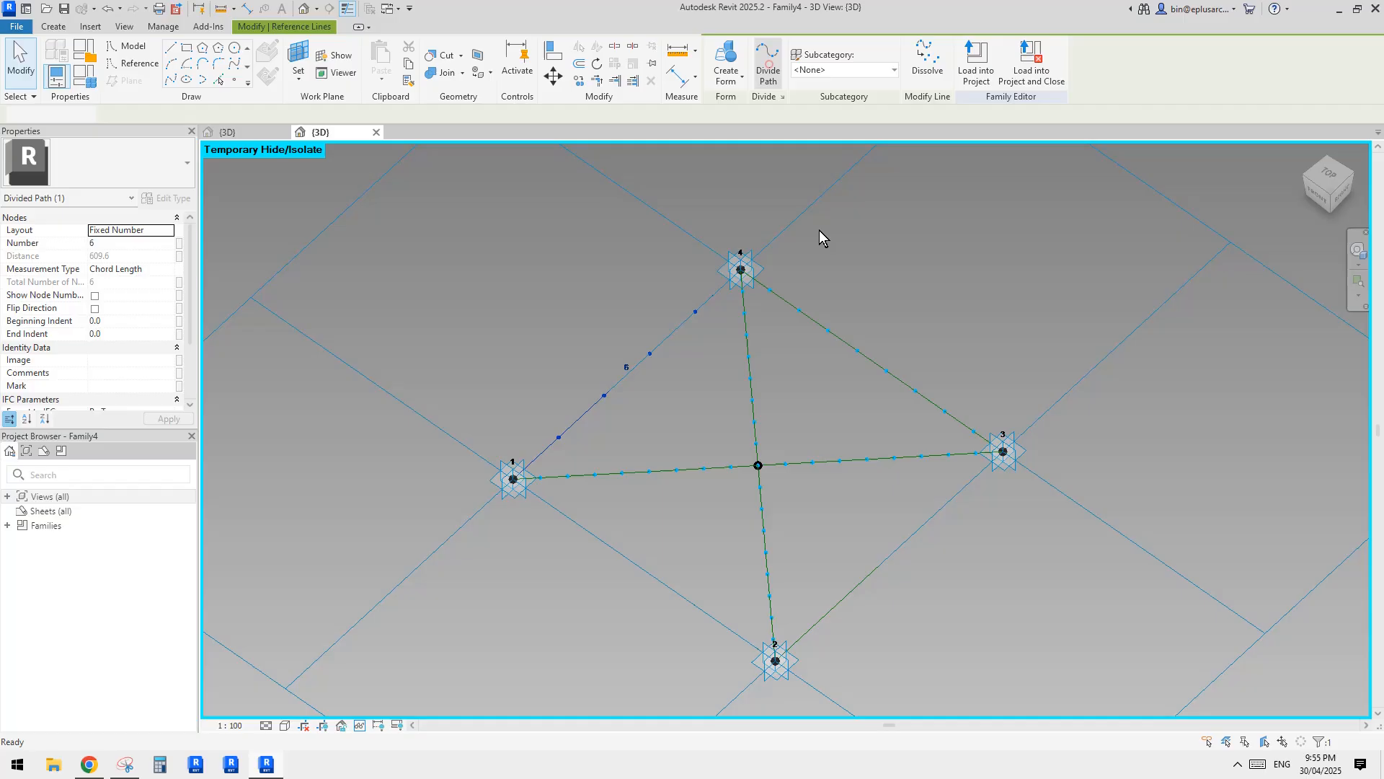
click(629, 368)
text(10)
key(Return)
key(Escape)
Divide the perimeter reference lines between points 1 and 2 and between points 2 and 3 into 10 nodes each.
click(633, 561)
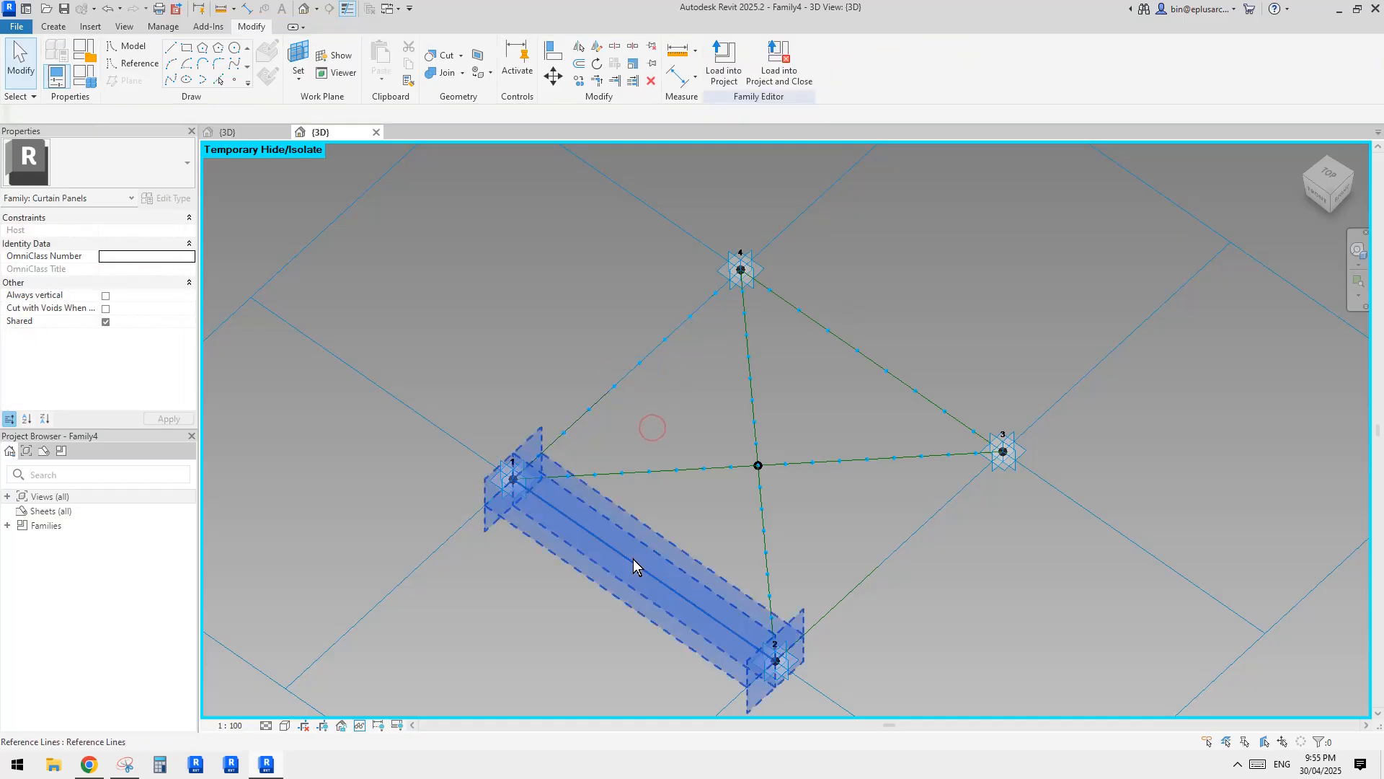
click(767, 65)
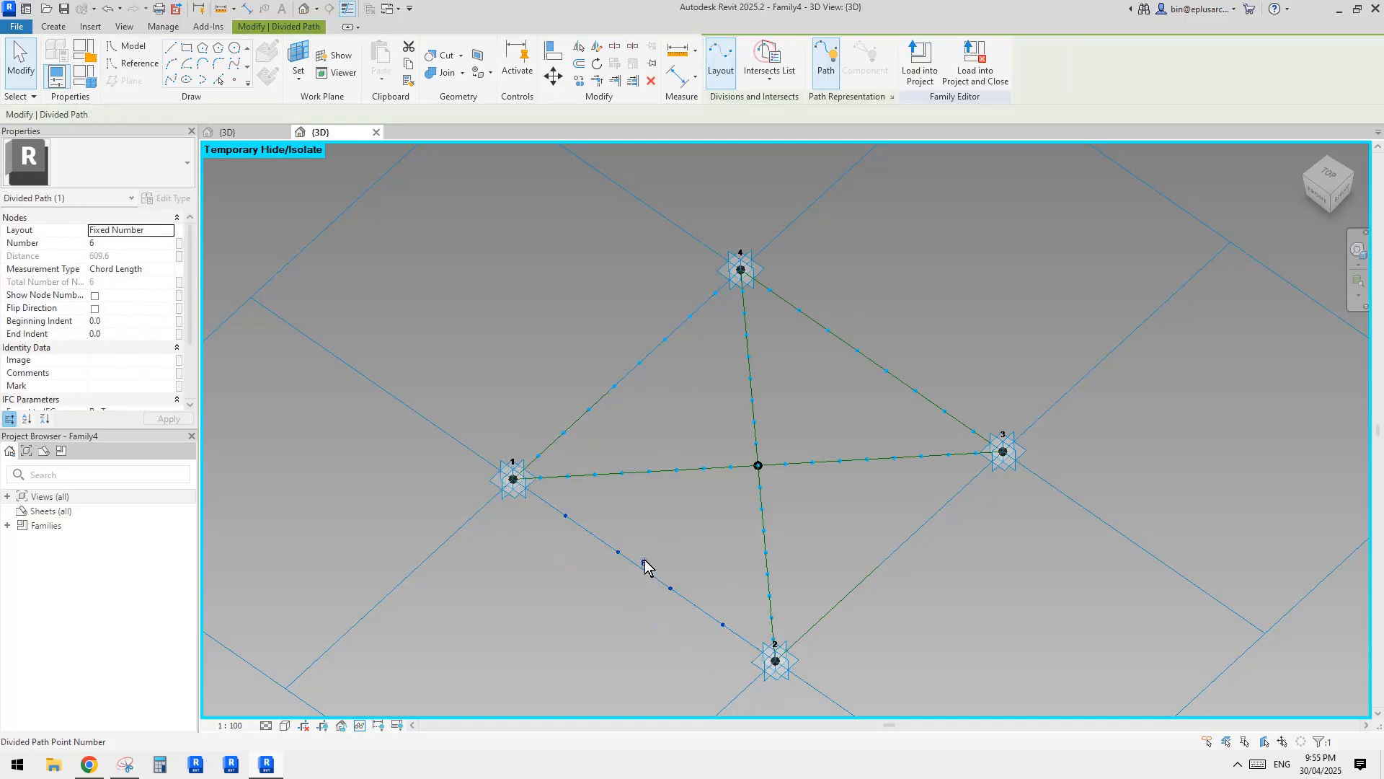
click(846, 597)
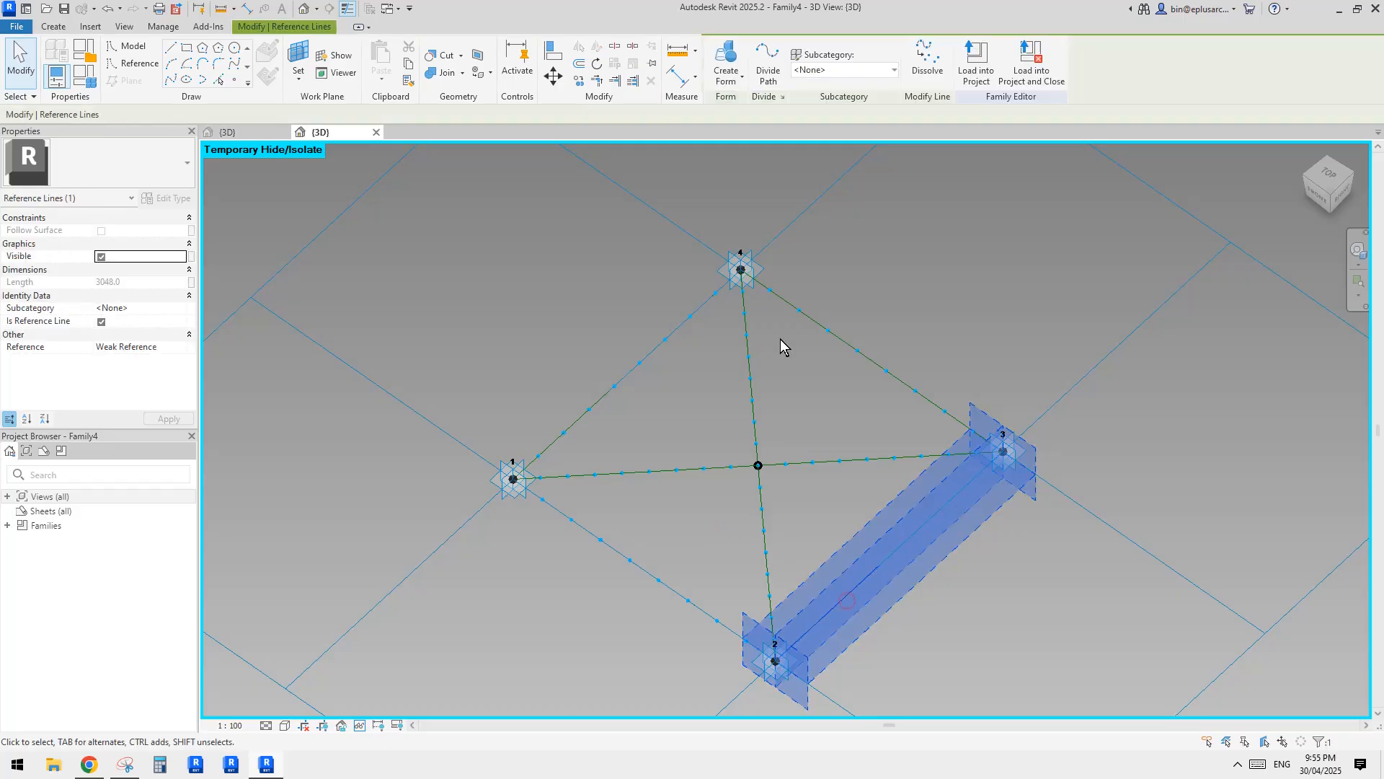
click(767, 65)
click(892, 550)
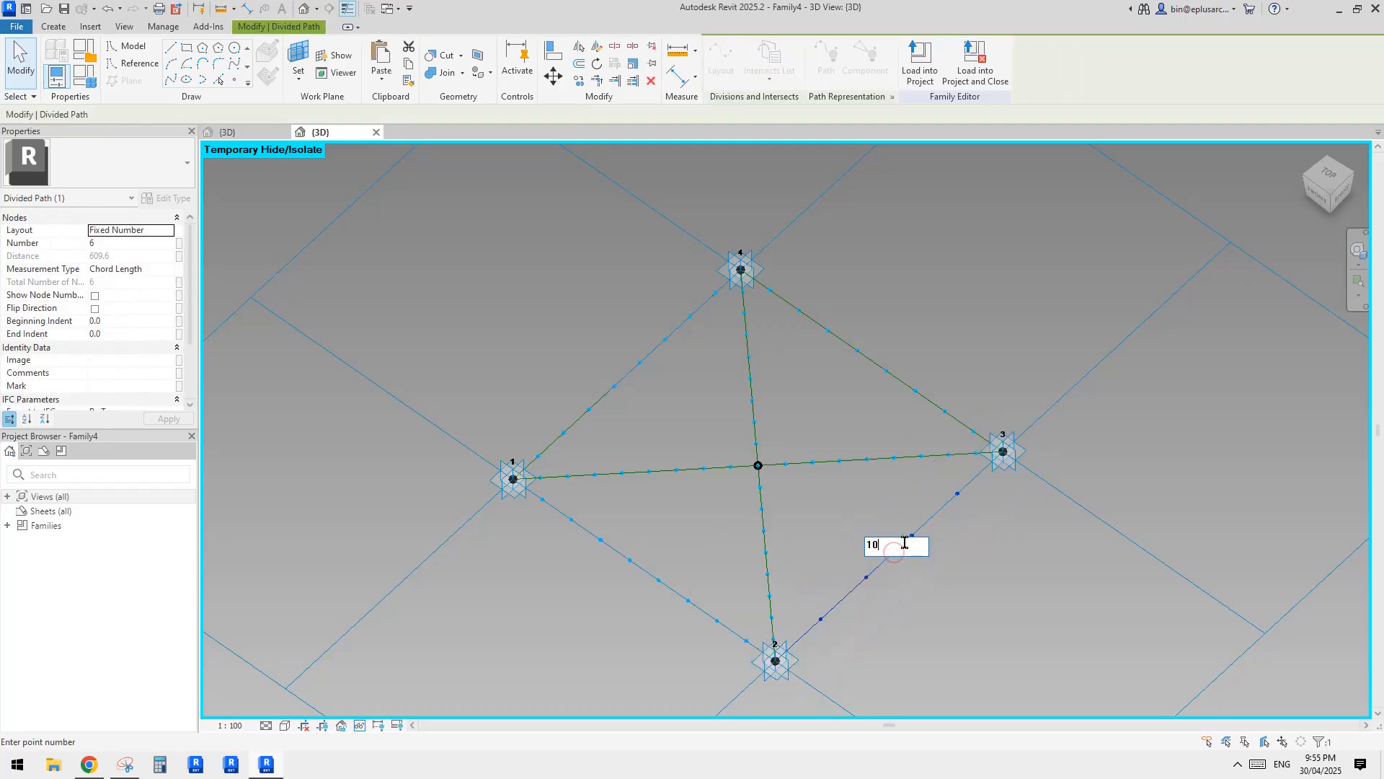
text(10)
key(Return)
Show node numbers on the four perimeter divided paths.
click(930, 520)
ctrl+click(914, 383)
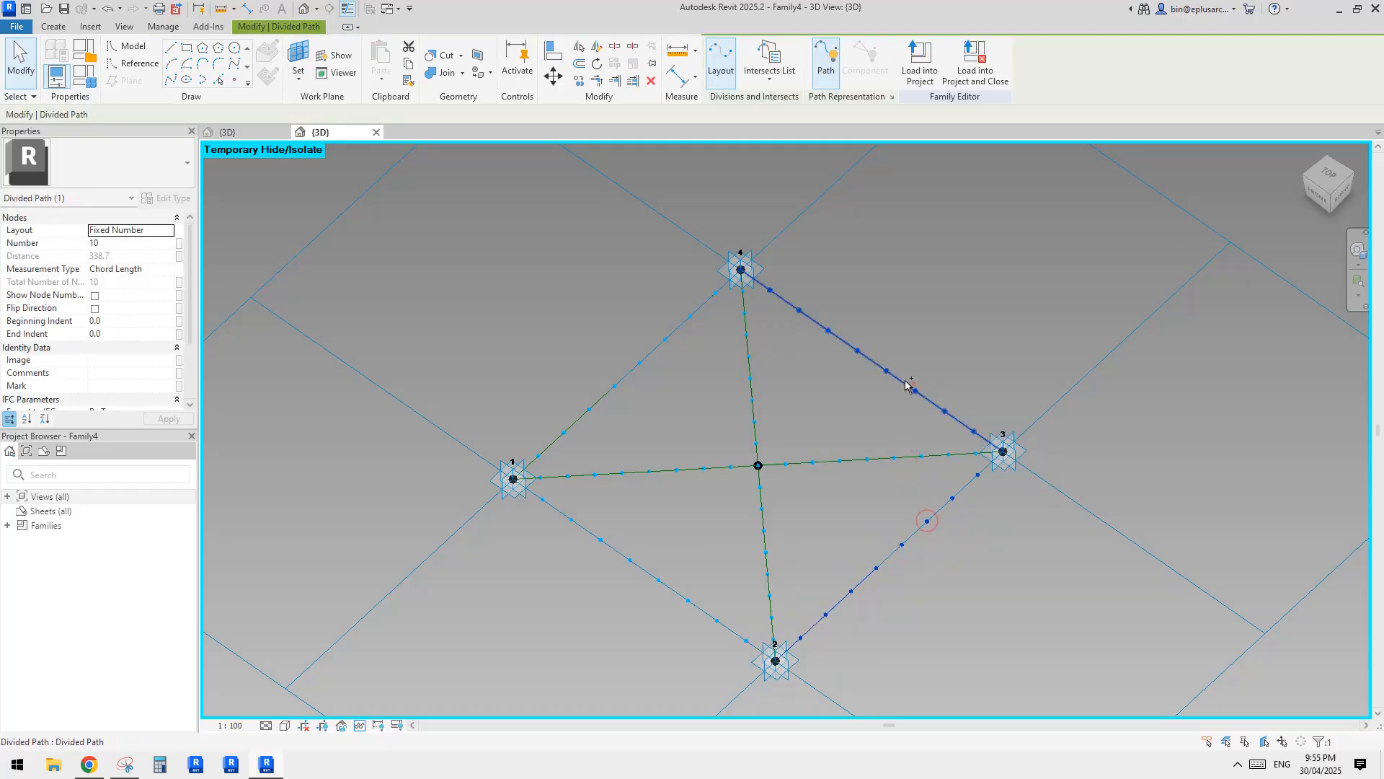
ctrl+click(694, 321)
ctrl+click(667, 591)
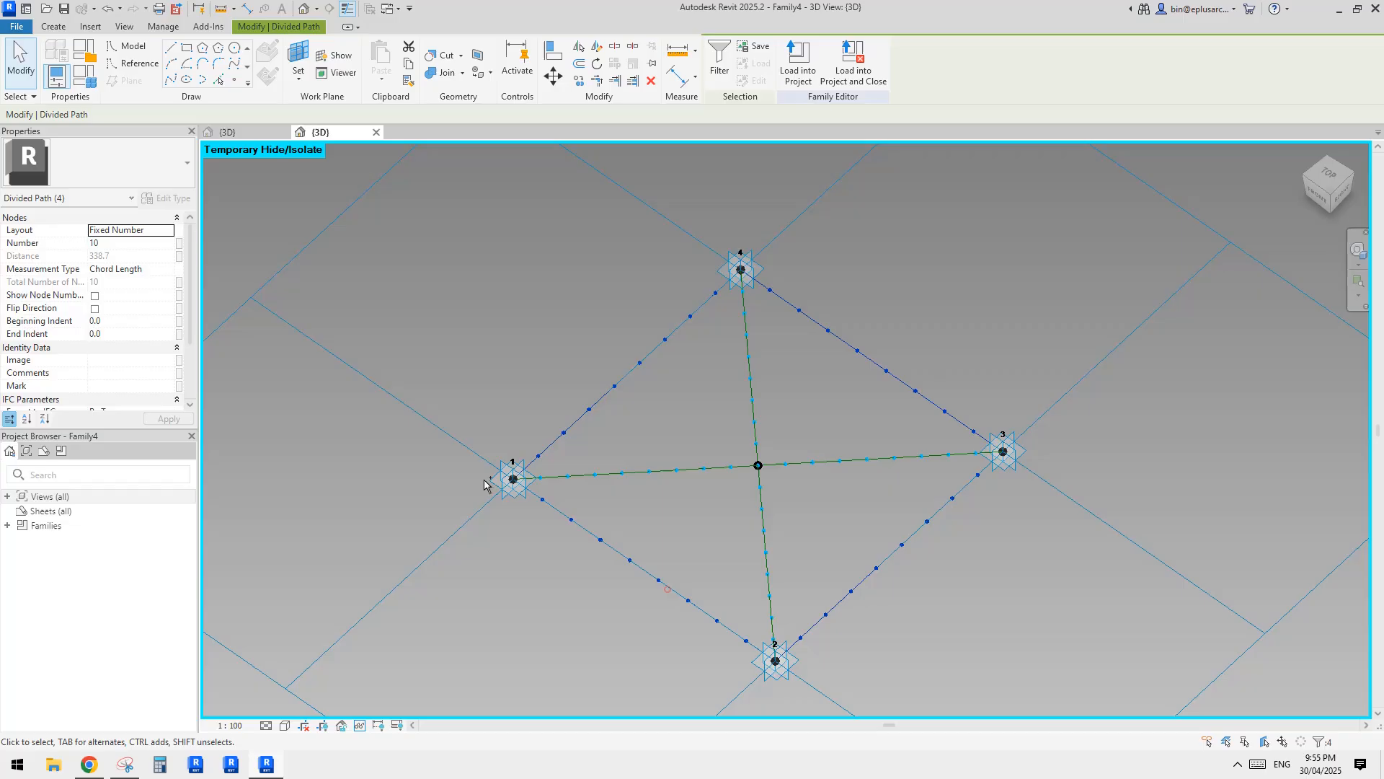
click(94, 295)
middle_drag(938, 436, 810, 438)
key(Escape)
Flip the direction of the divided path between points 3 and 4 so its numbering starts at point 4.
scroll(873, 402, up, 1)
click(886, 454)
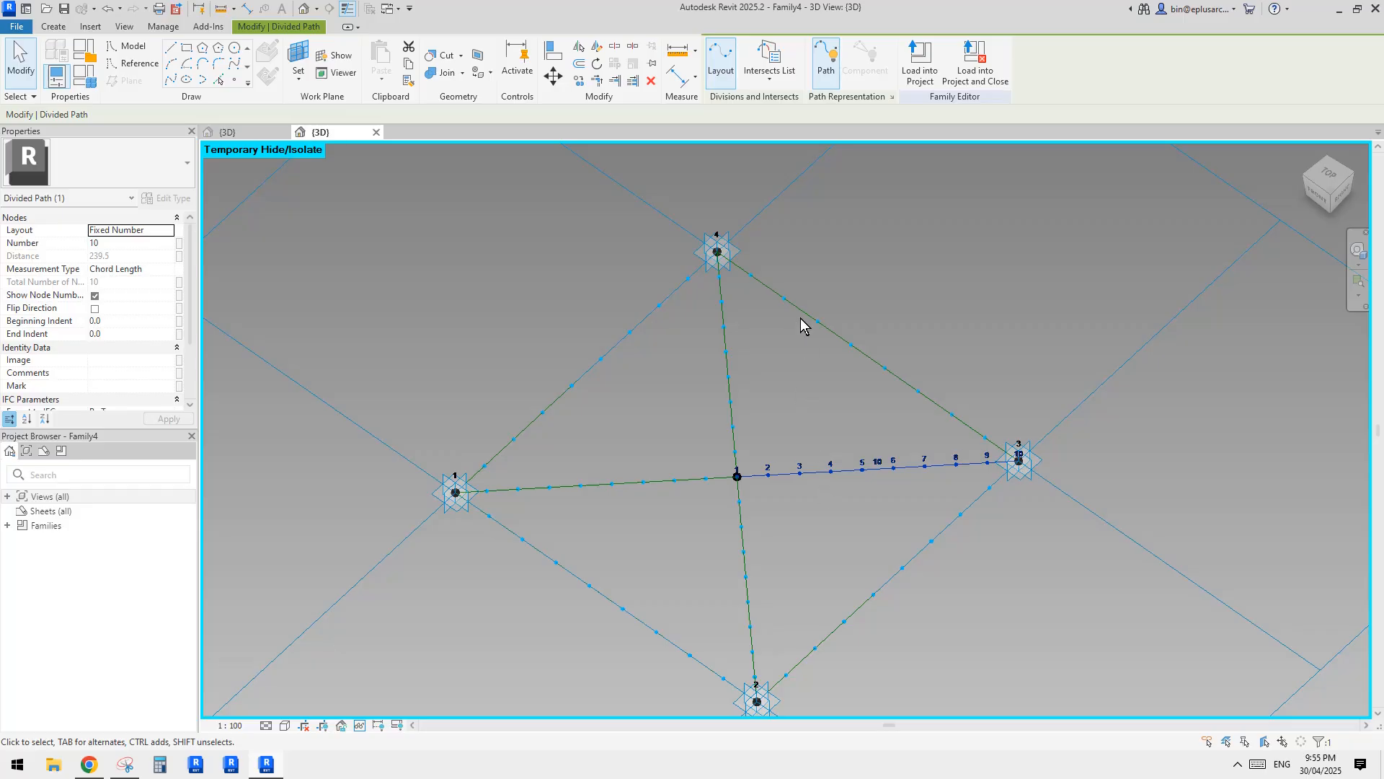
click(839, 339)
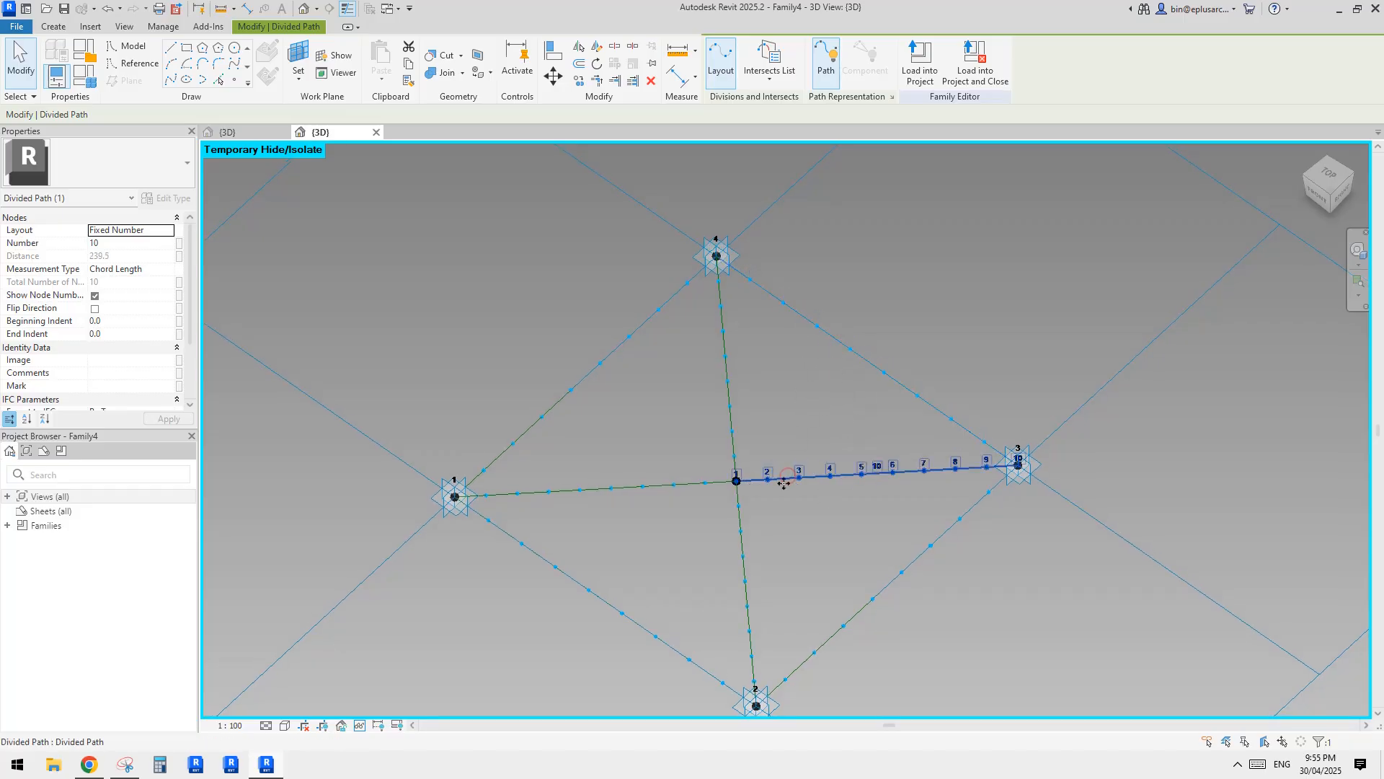
click(802, 313)
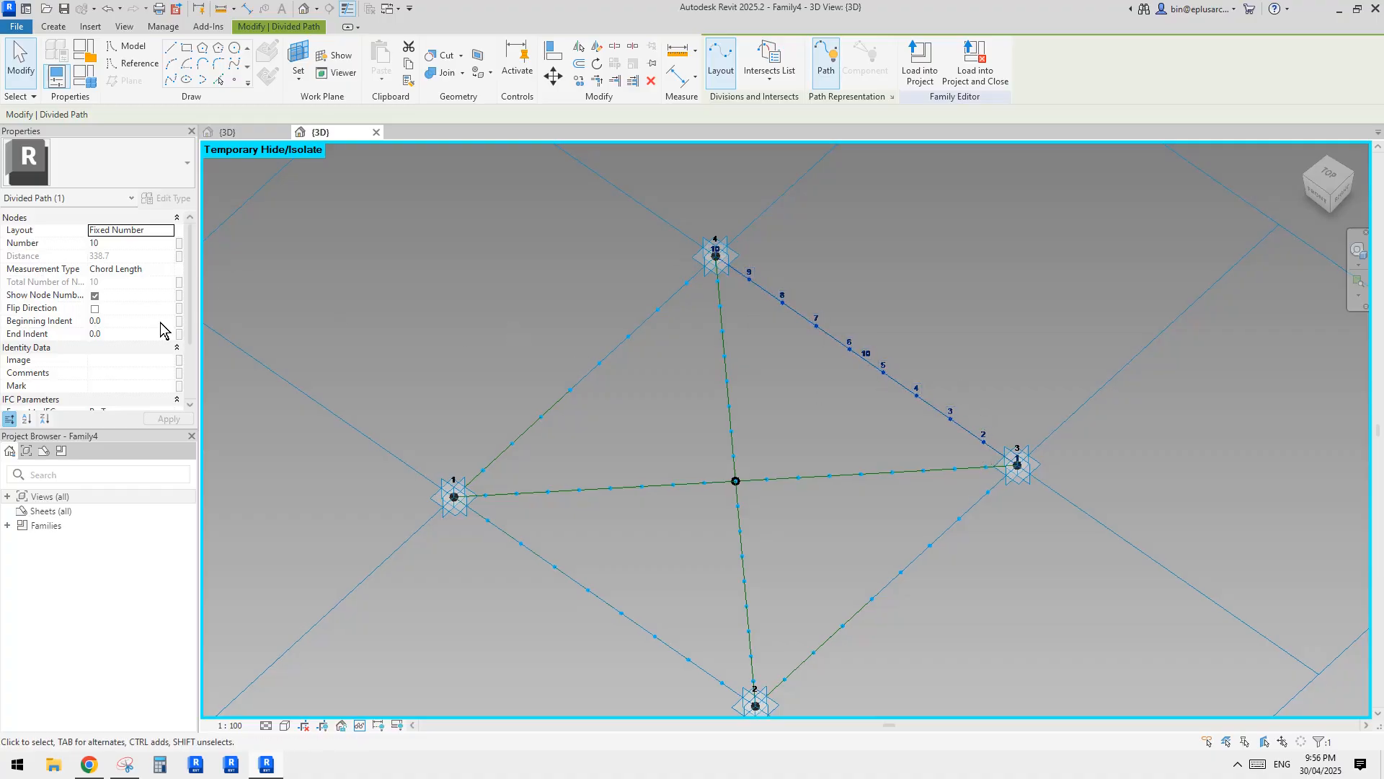
click(90, 309)
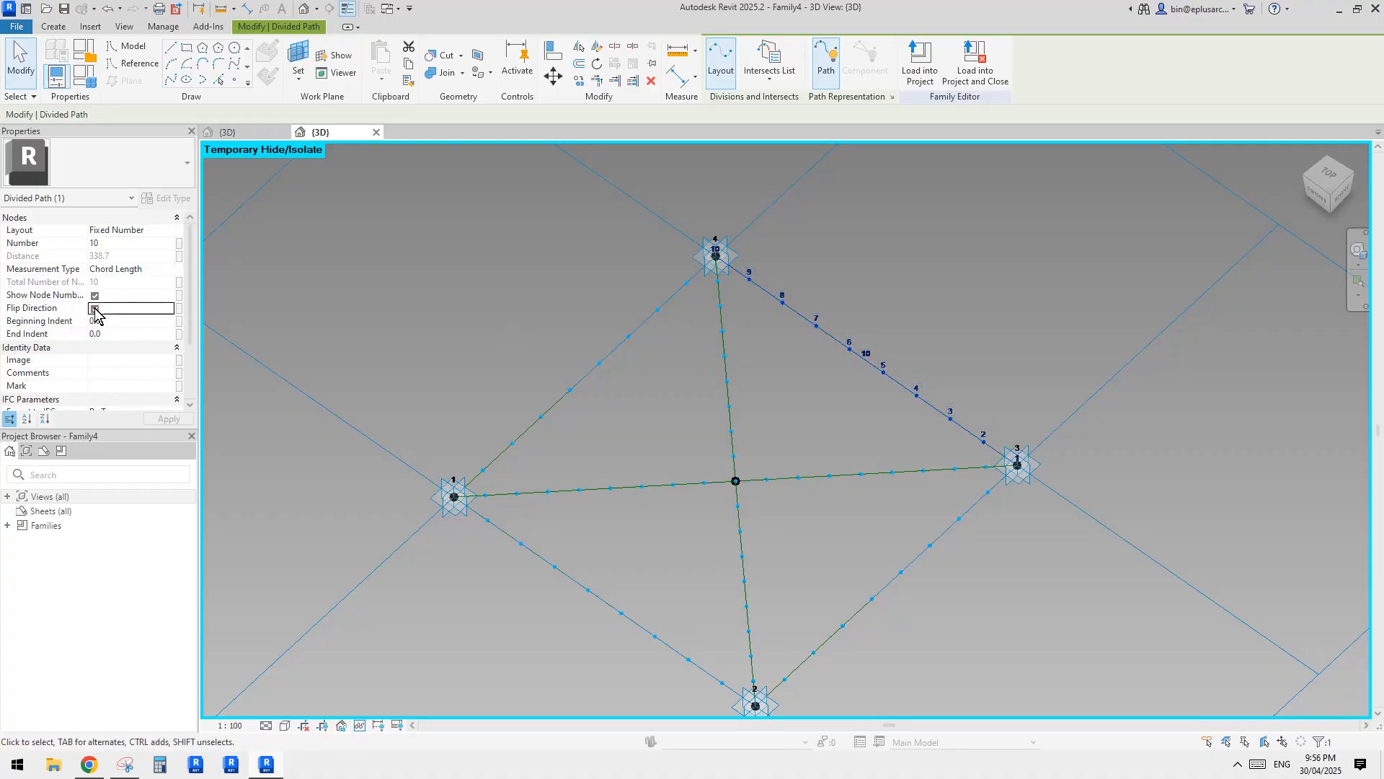
click(837, 372)
Compare the node numbering direction of the centre paths to points 3 and 2 with the perimeter paths meeting at point 3.
click(851, 471)
click(830, 340)
click(829, 347)
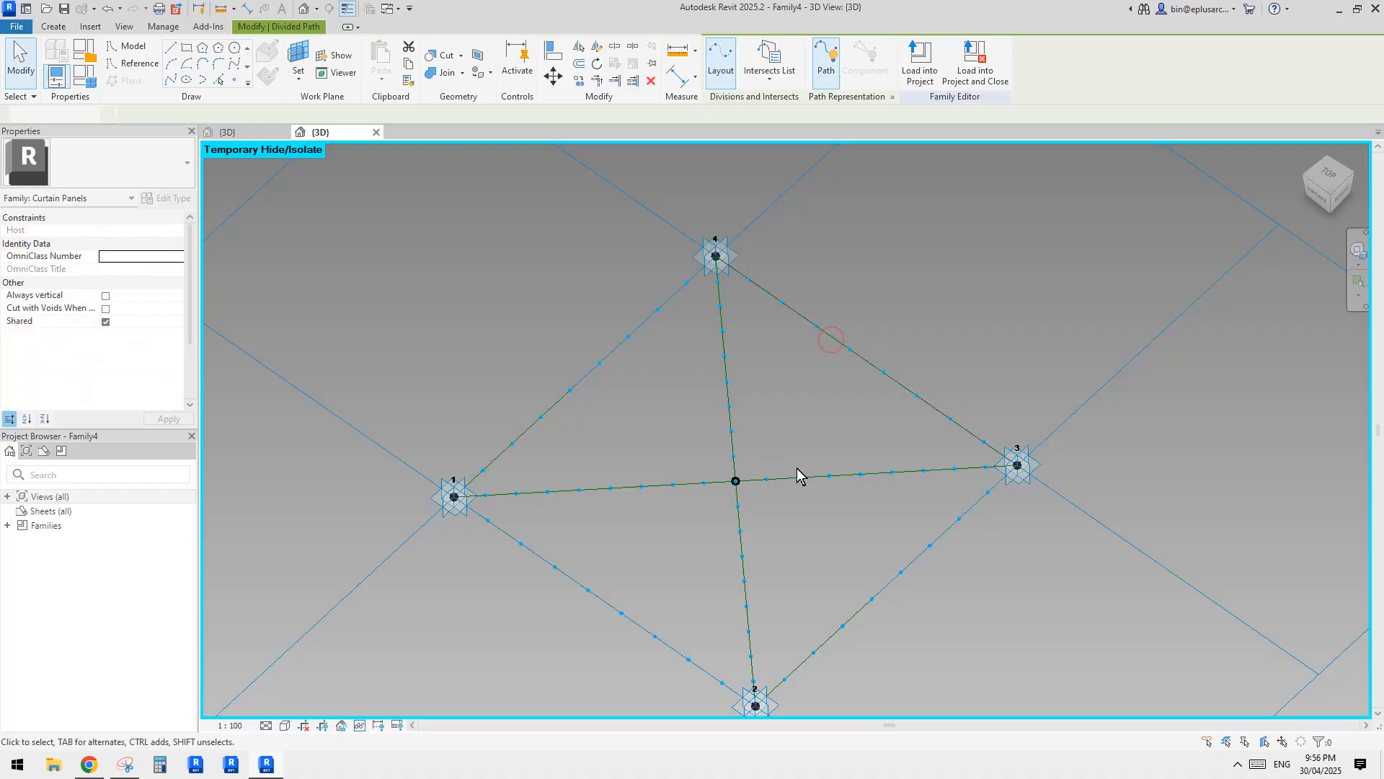
click(798, 473)
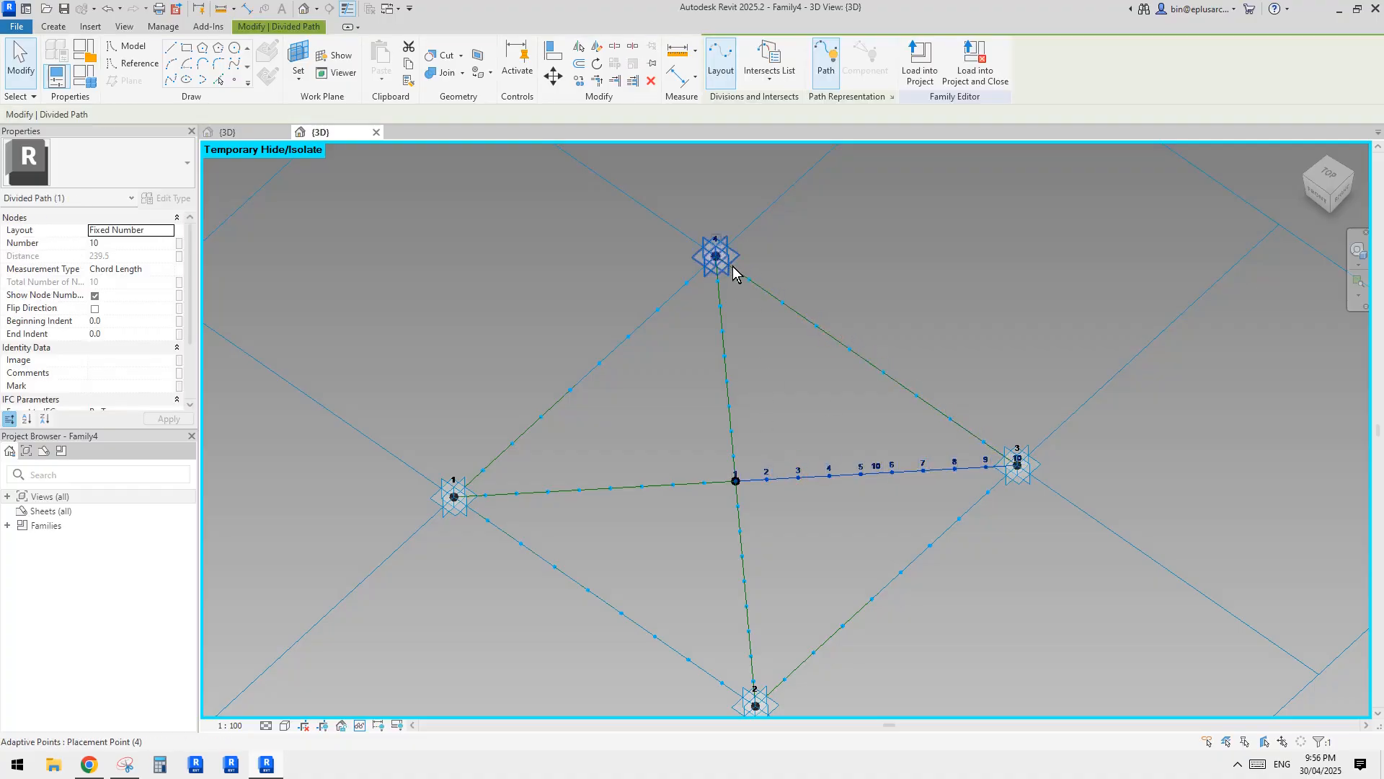
shift+middle_drag(877, 396, 889, 444)
key(Escape)
click(843, 402)
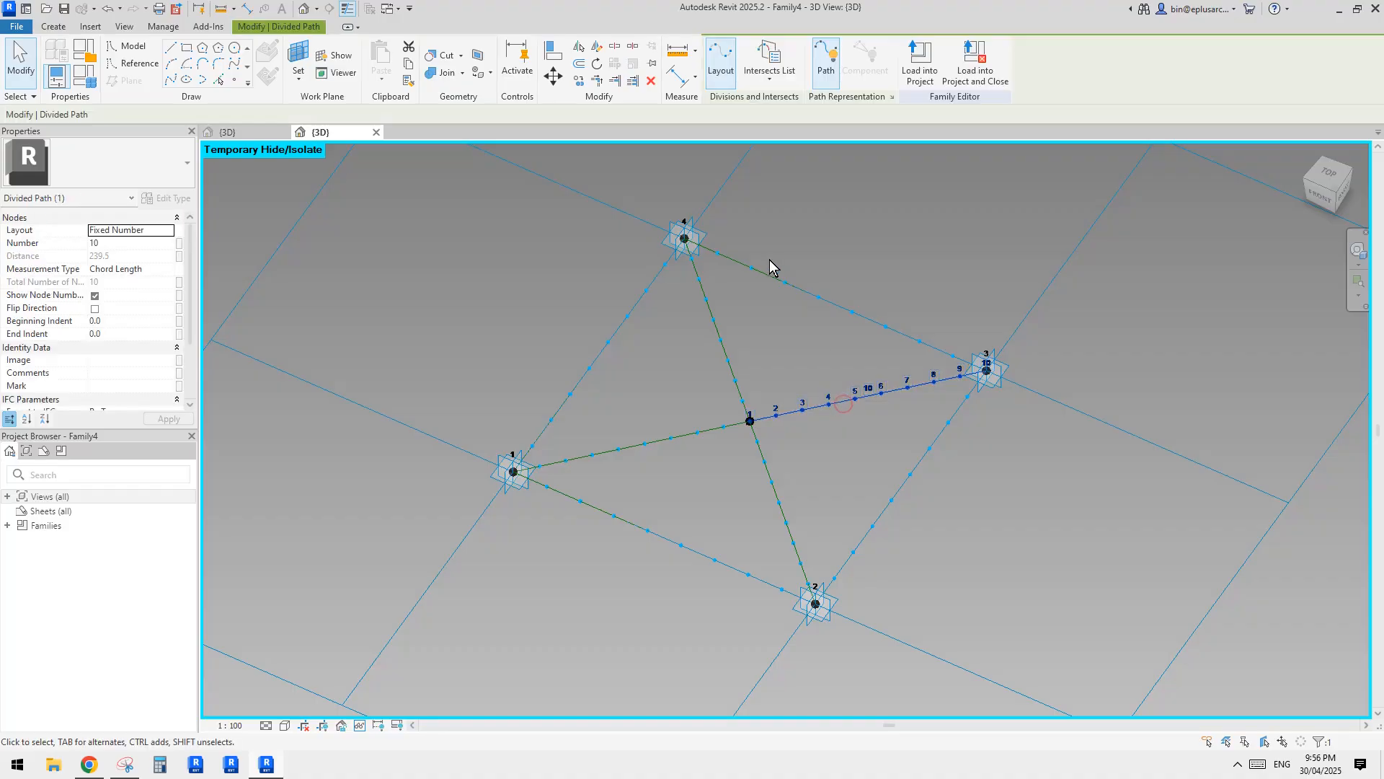
click(772, 272)
key(Escape)
click(915, 466)
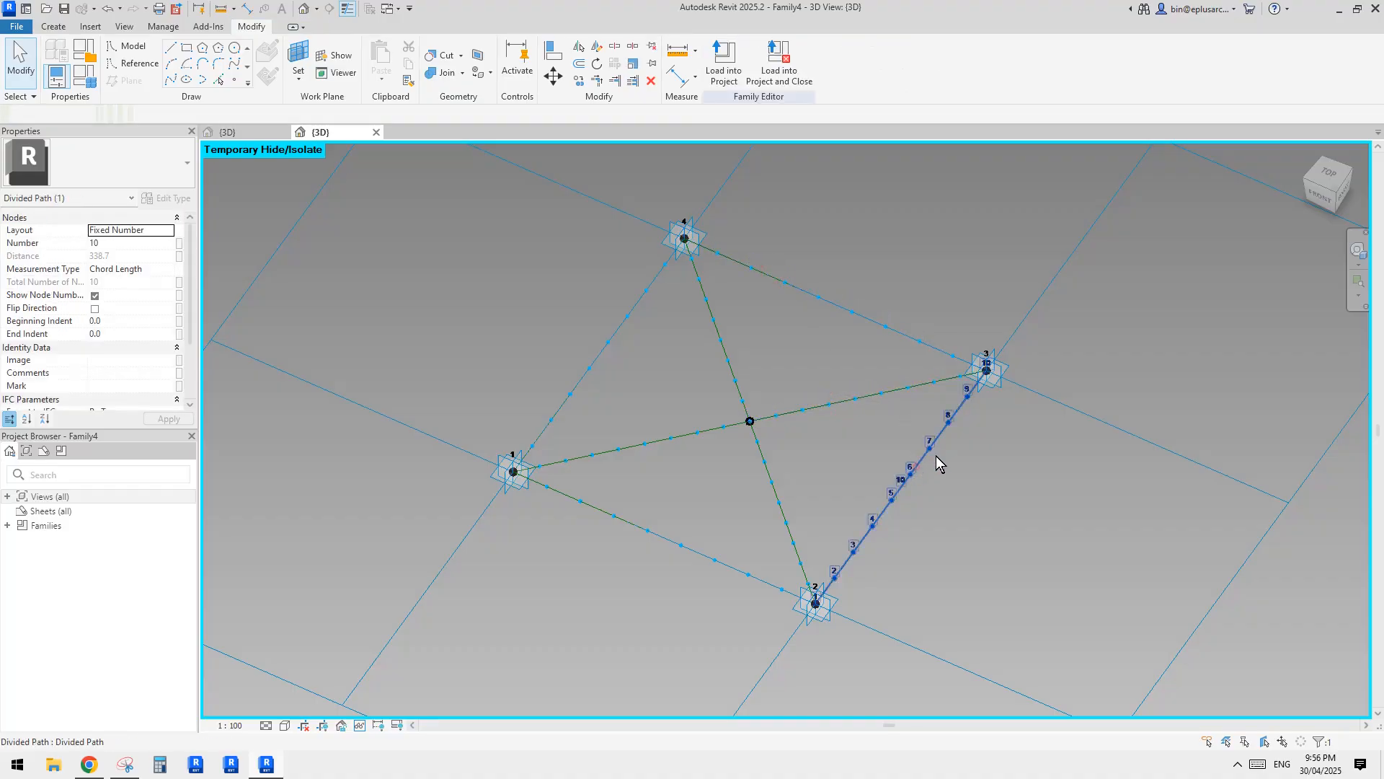
click(774, 492)
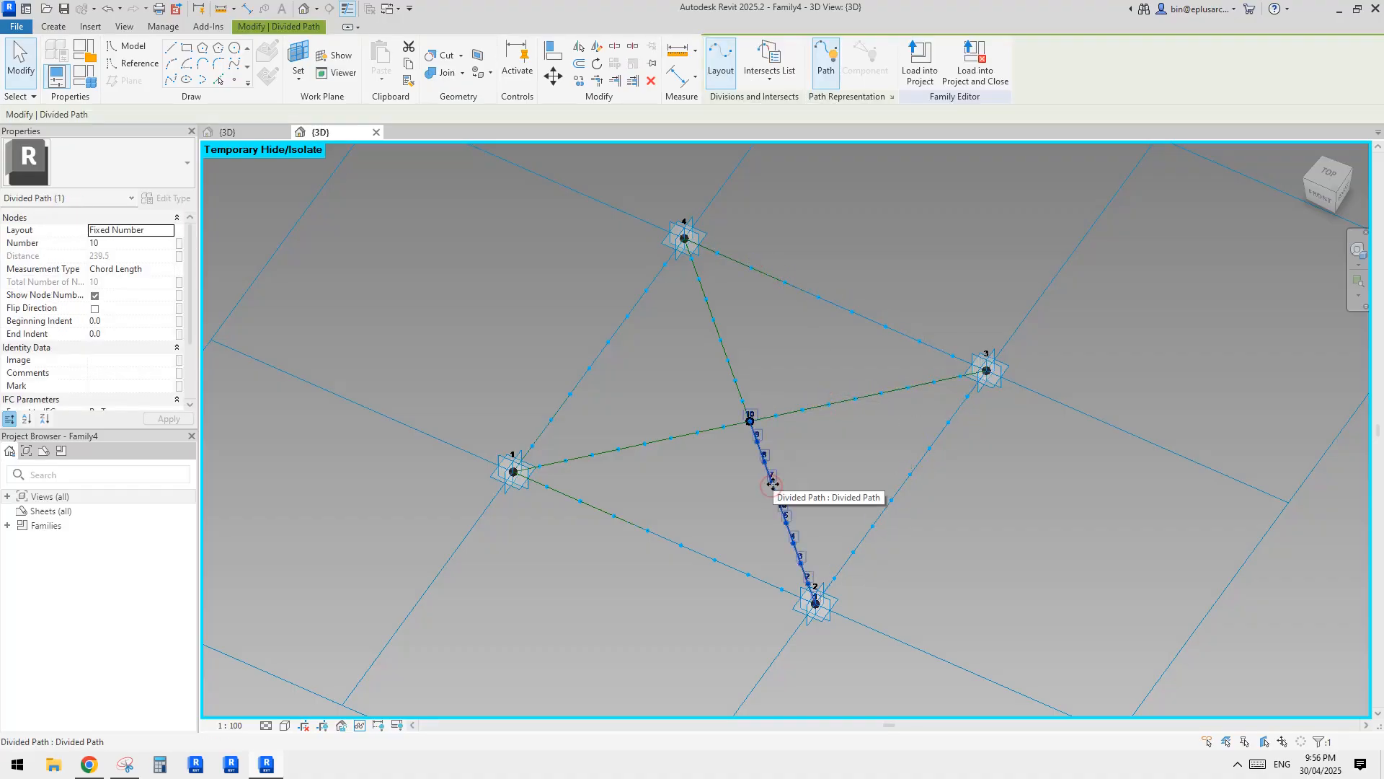
shift+middle_drag(889, 439, 975, 410)
click(975, 409)
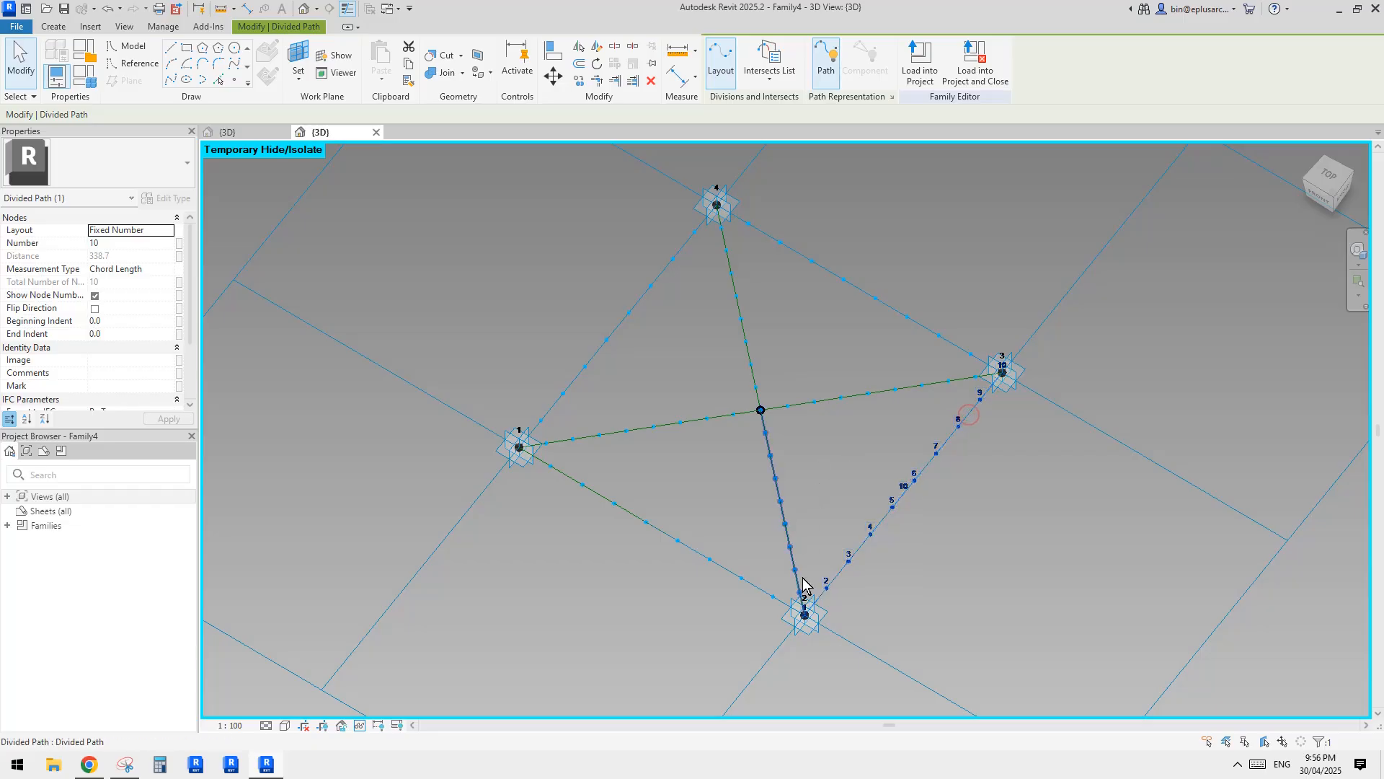
shift+middle_drag(997, 390, 806, 431)
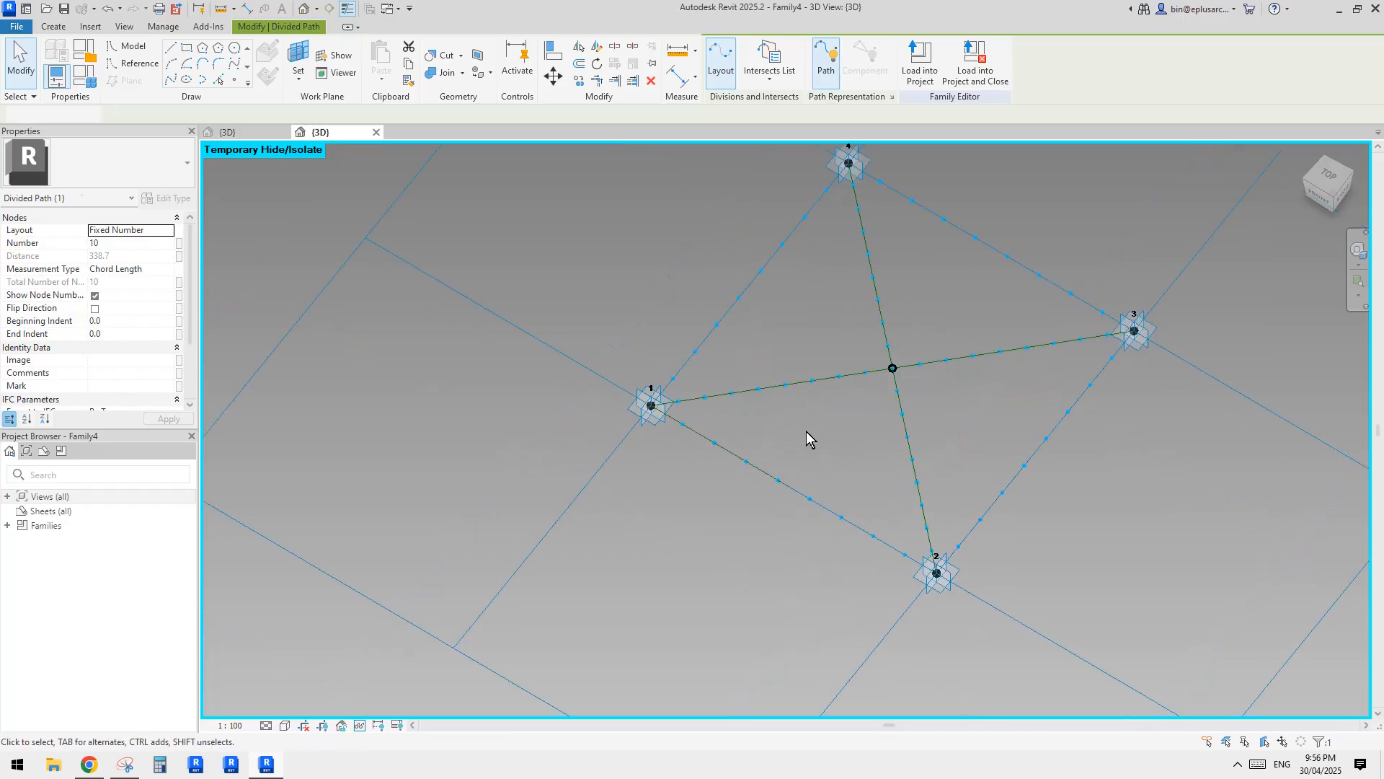
Compare the node numbering direction of the perimeter and centre divided paths that meet at points 1, 2 and 4.
click(779, 386)
shift+middle_drag(779, 386, 780, 467)
click(780, 469)
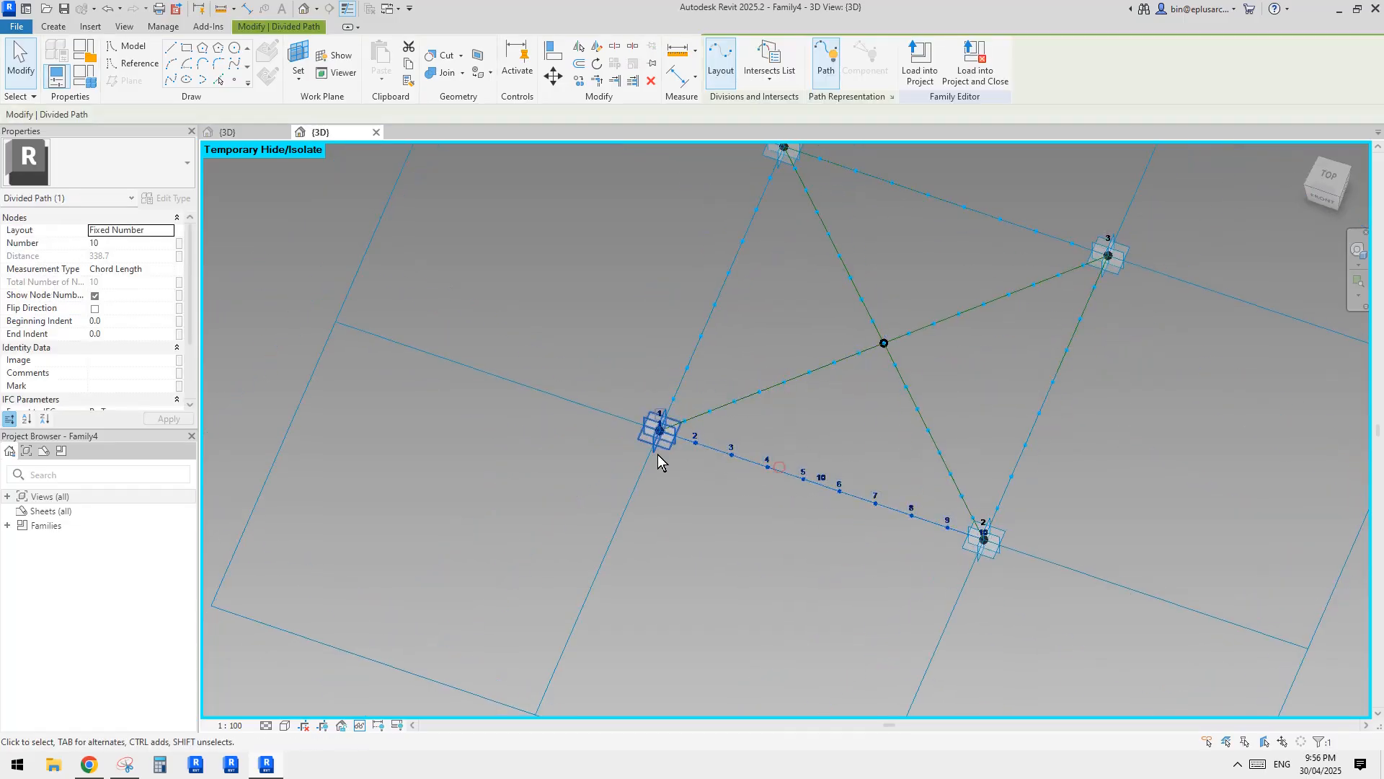
click(798, 378)
middle_drag(764, 381, 761, 450)
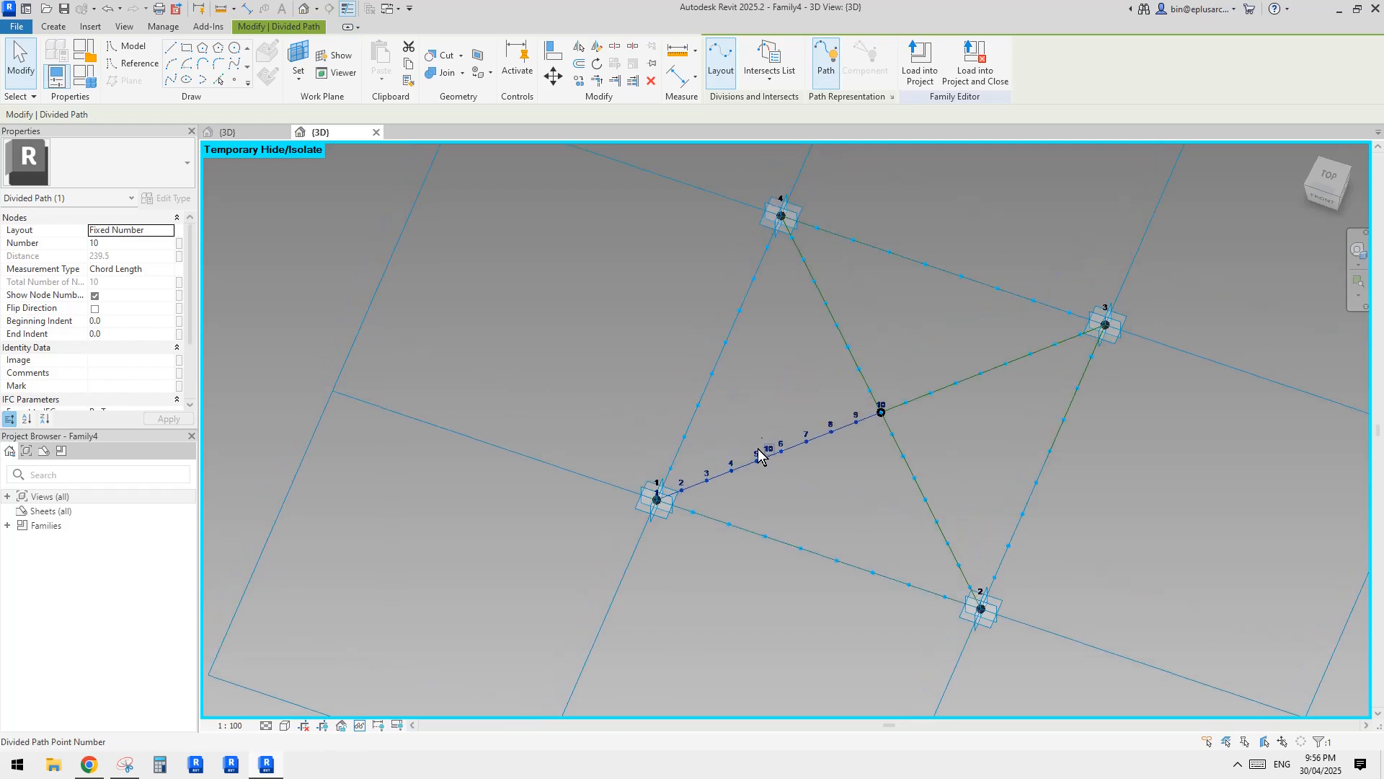
click(796, 289)
click(812, 280)
middle_drag(795, 285, 795, 394)
shift+middle_drag(796, 395, 817, 423)
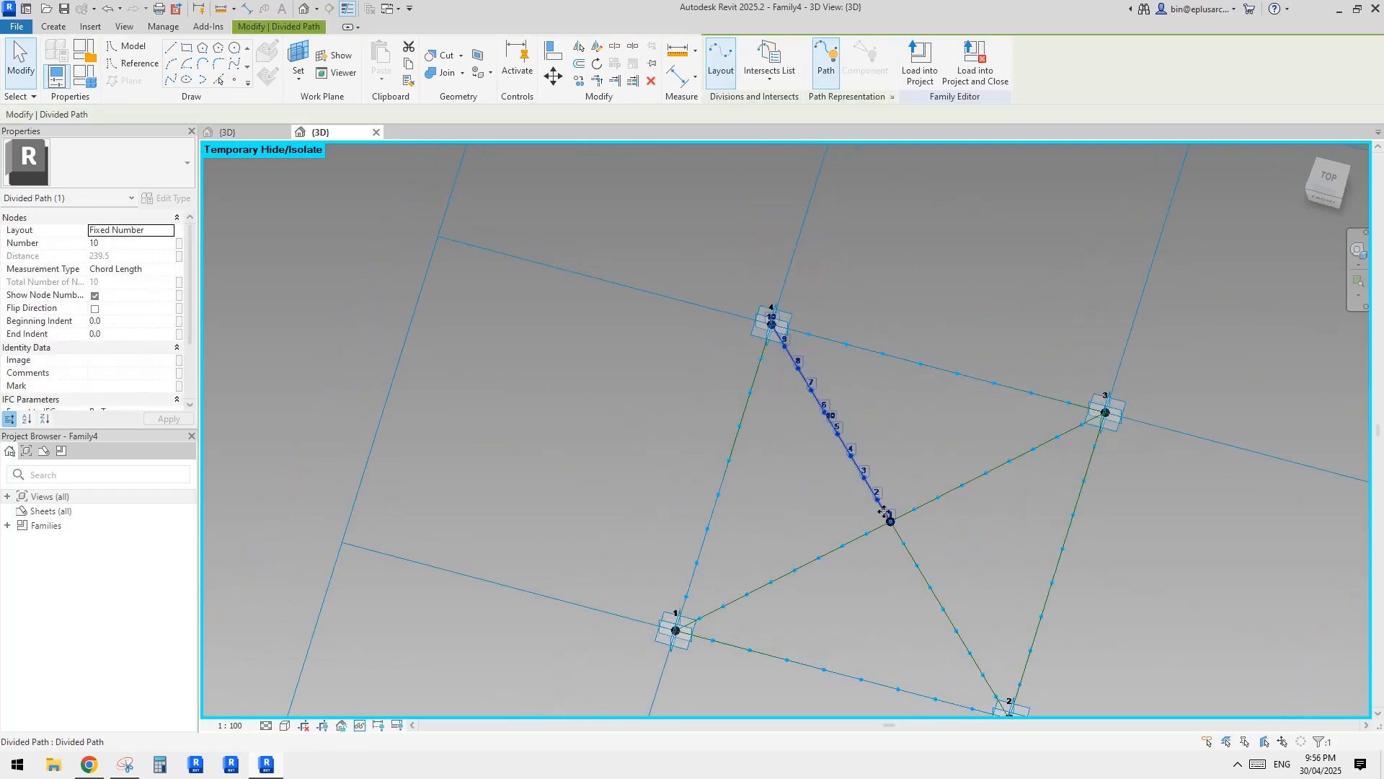
drag(889, 520, 676, 630)
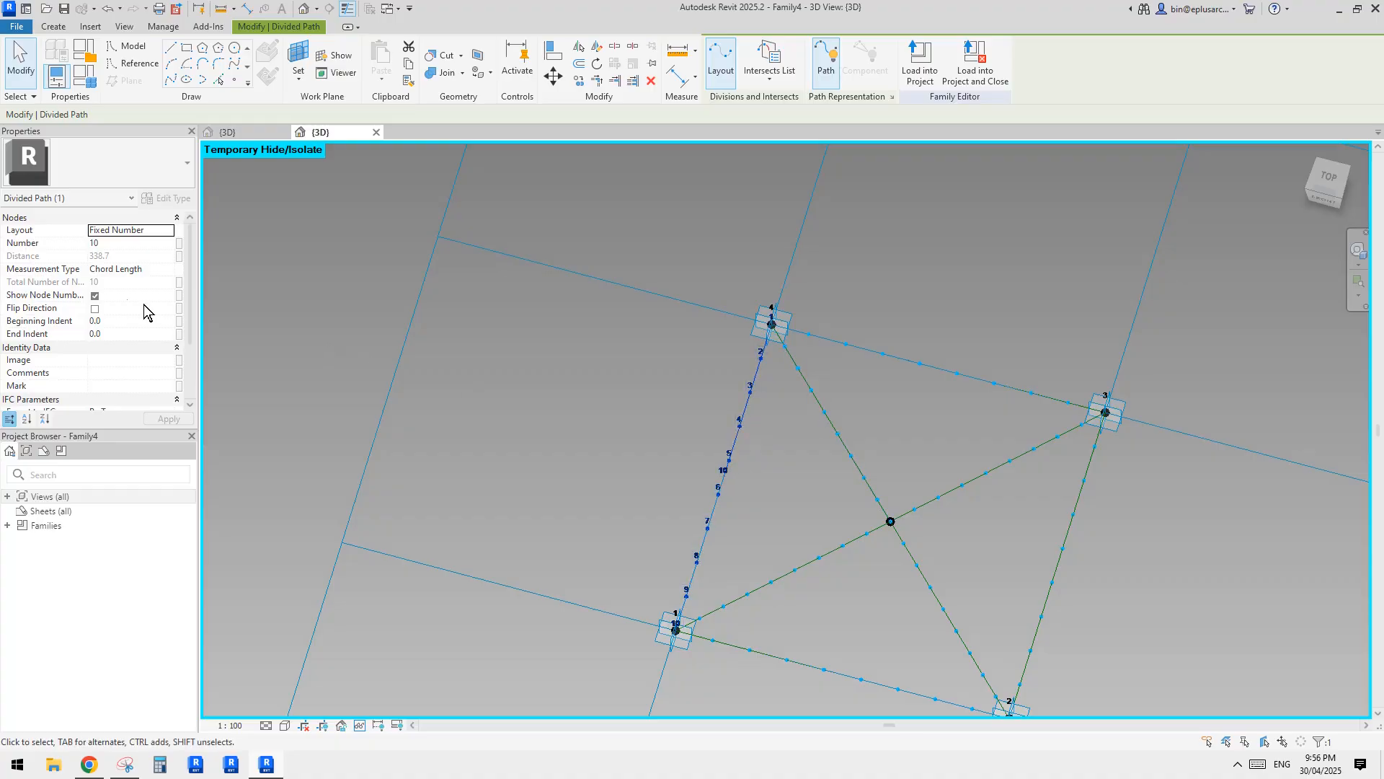
Hide the node numbers on the divided path between points 4 and 1.
click(95, 295)
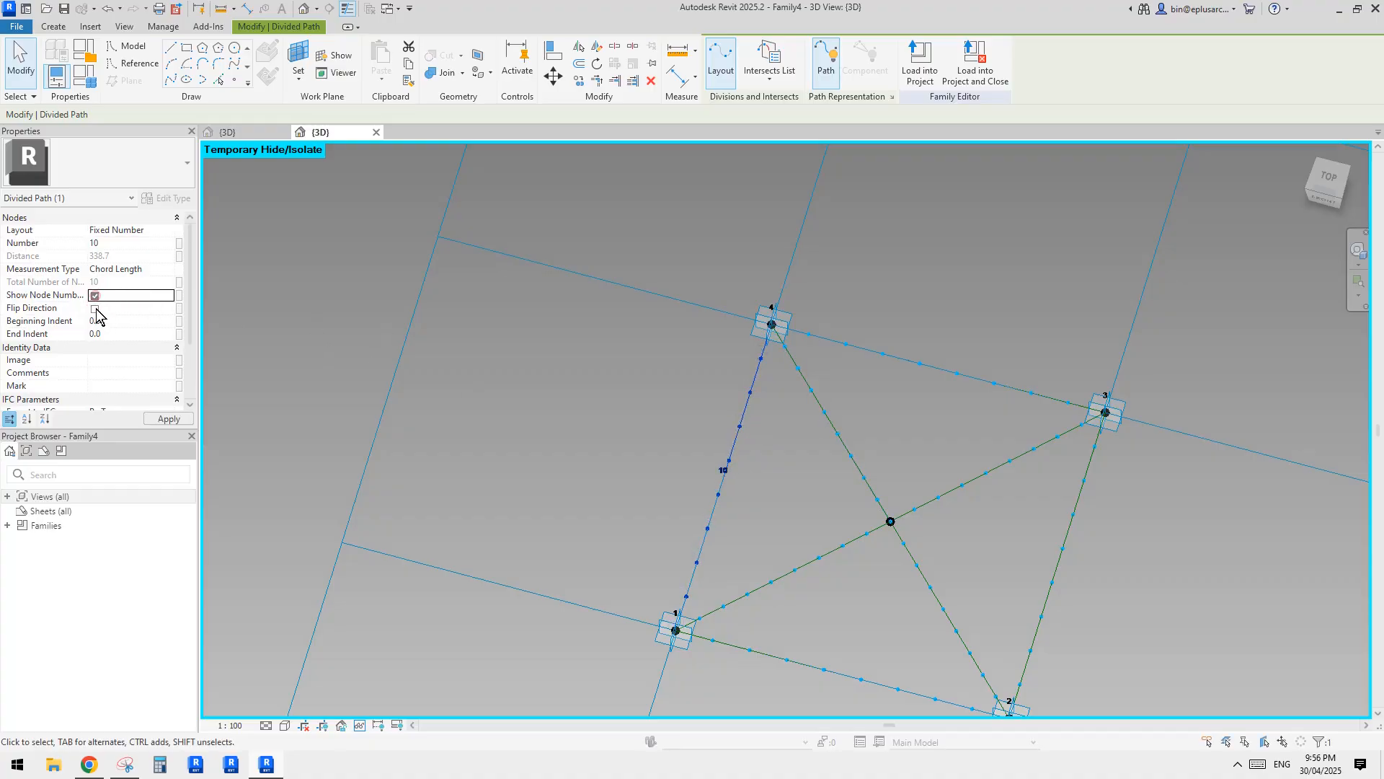
click(613, 291)
middle_drag(748, 322, 762, 322)
scroll(763, 321, down, 2)
middle_drag(990, 450, 777, 420)
scroll(945, 430, up, 3)
middle_drag(777, 420, 857, 410)
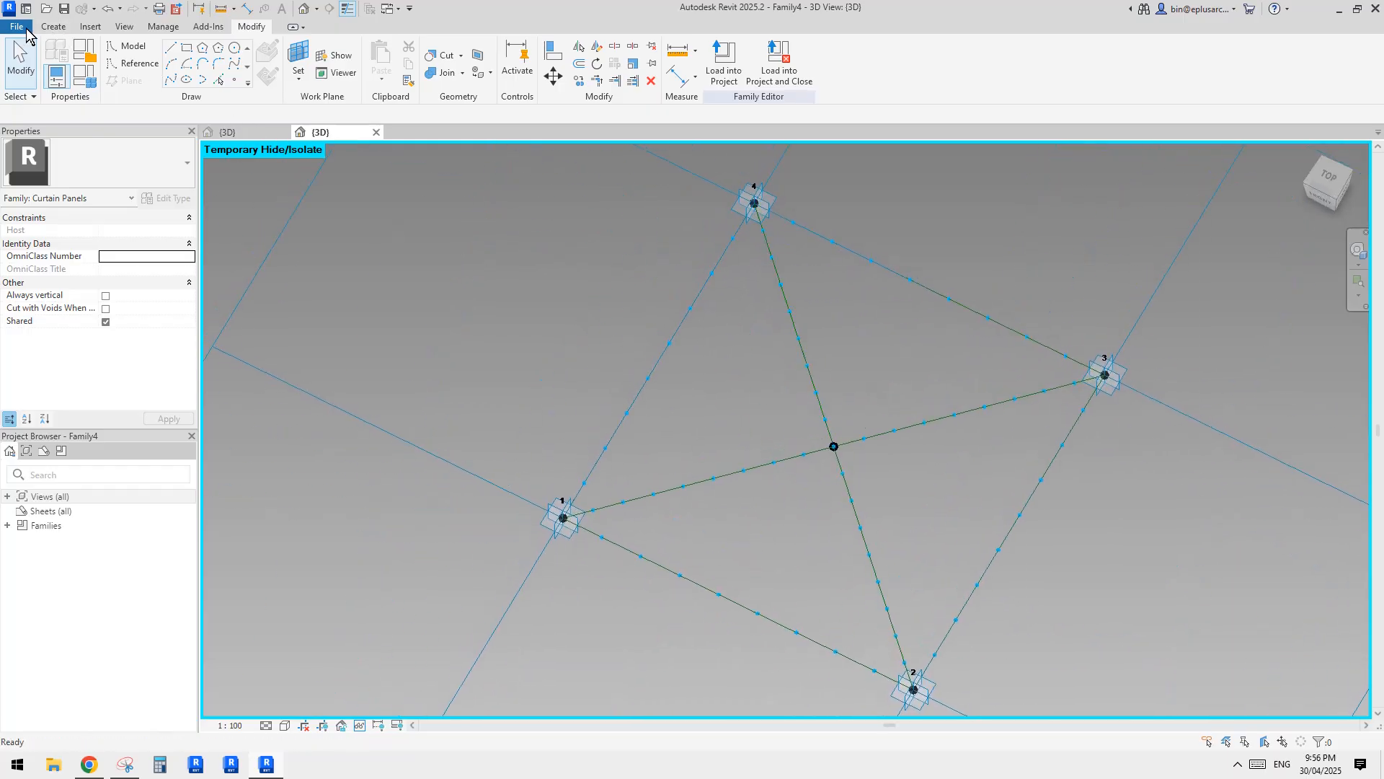
Create a new adaptive generic model family from a family template.
click(89, 83)
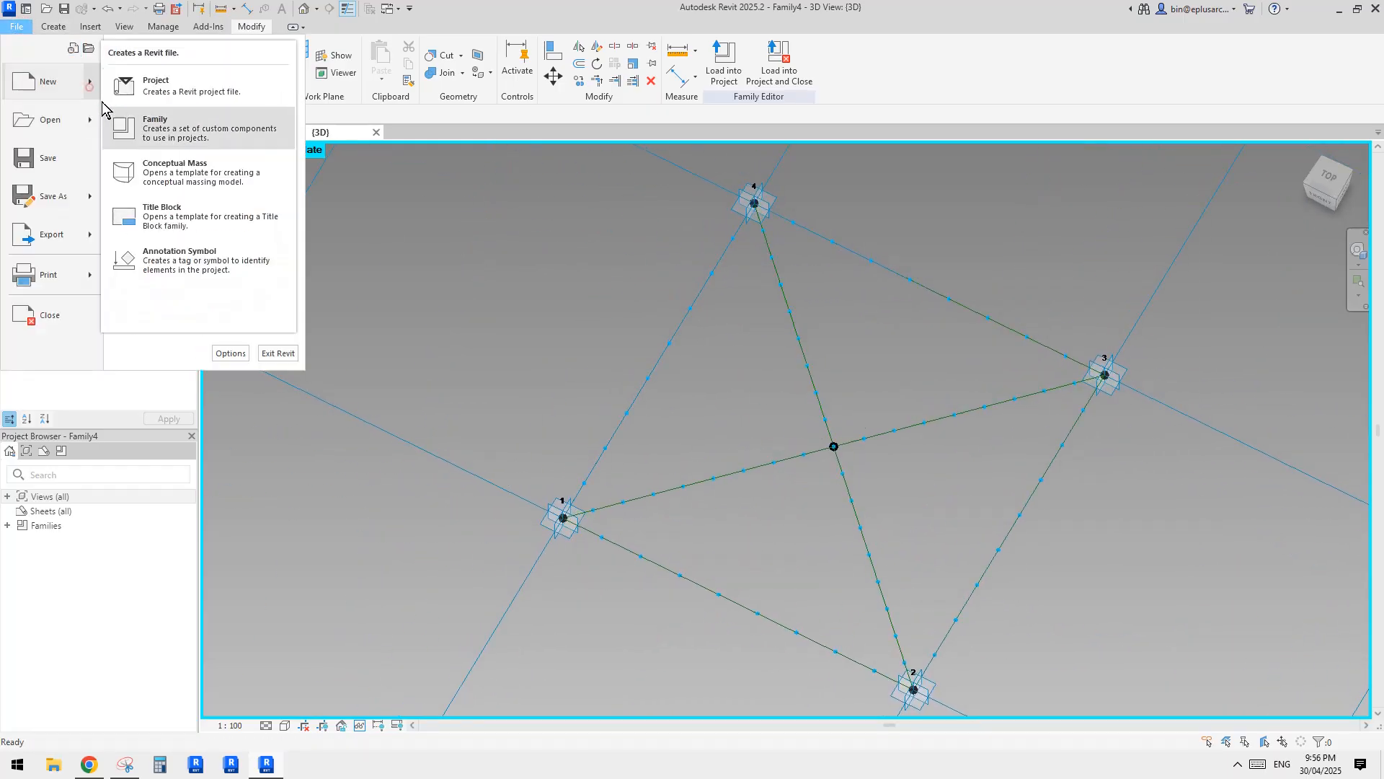
click(152, 121)
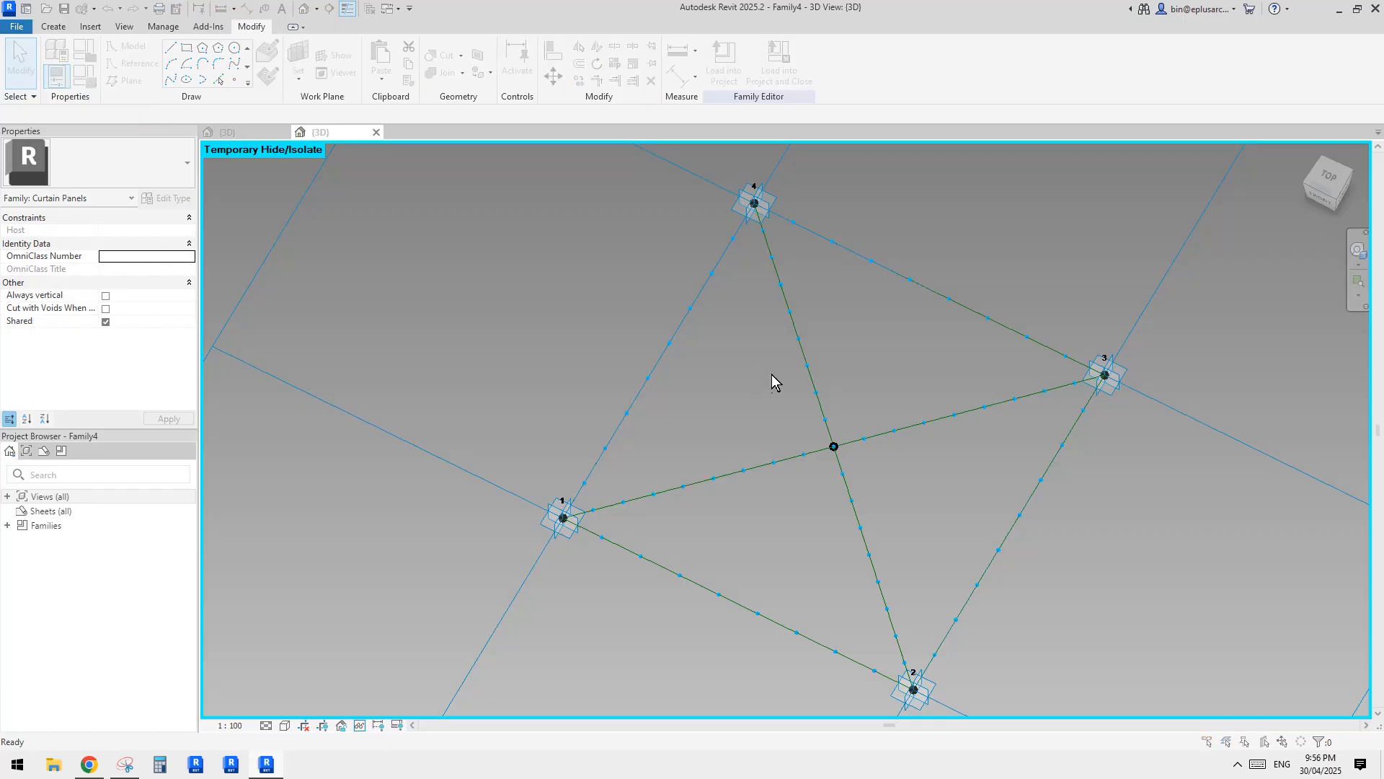
click(755, 357)
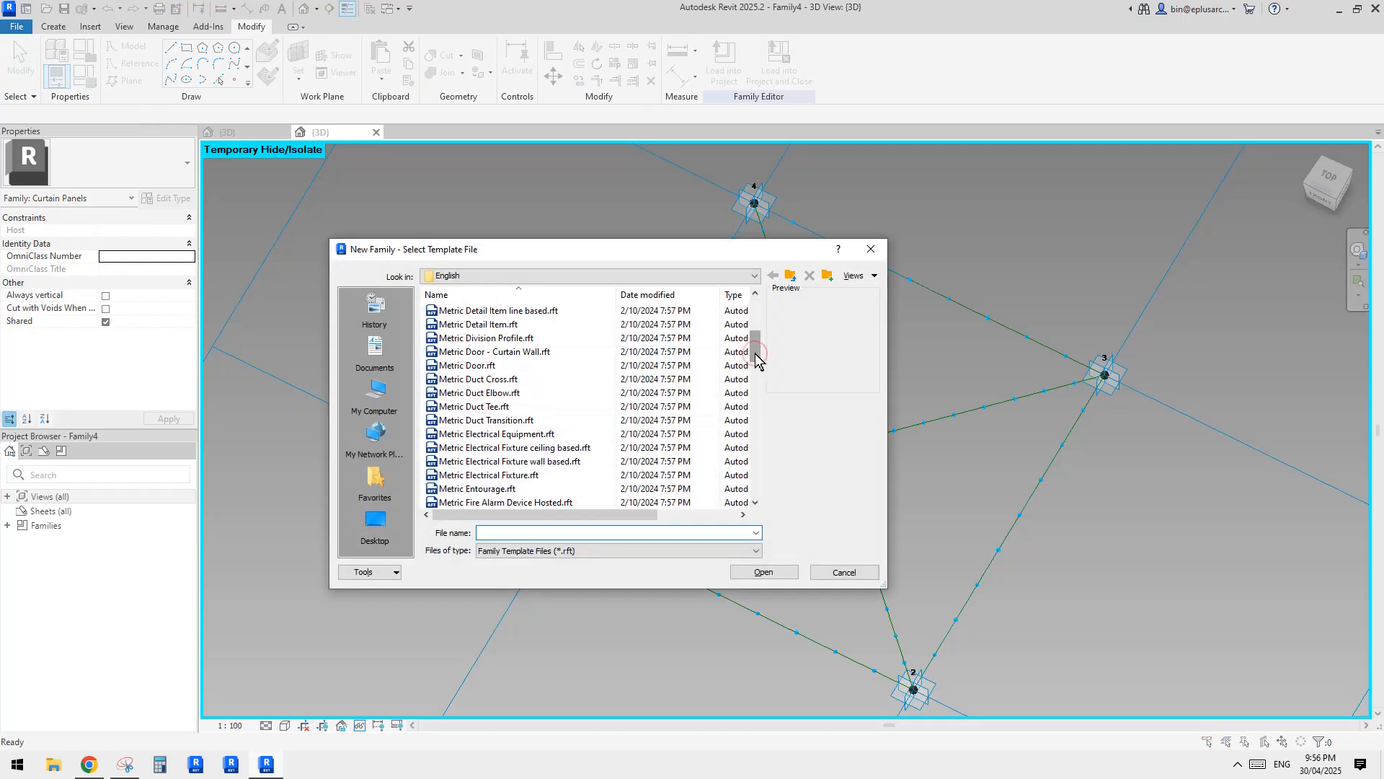
click(756, 373)
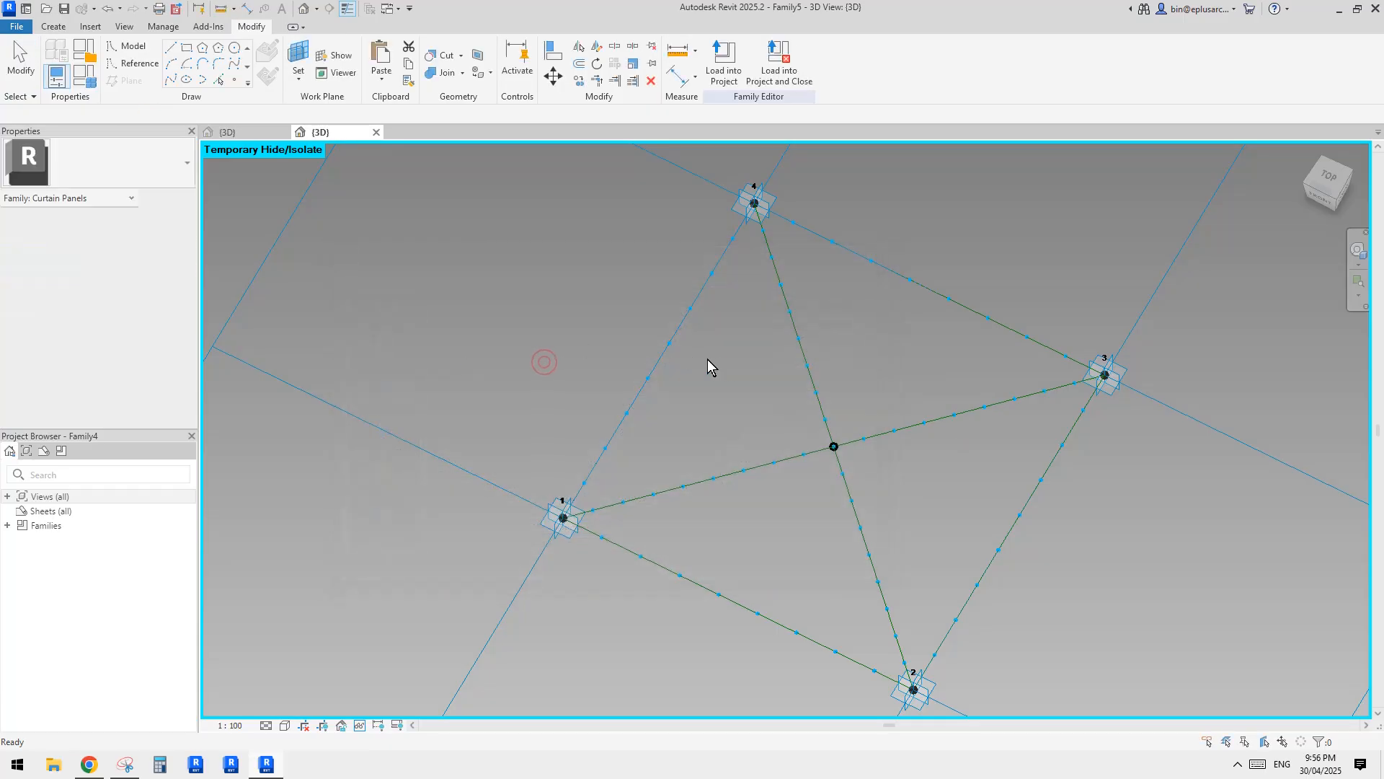
Place two reference points near the origin of the new family.
click(233, 79)
key(Escape)
key(Escape)
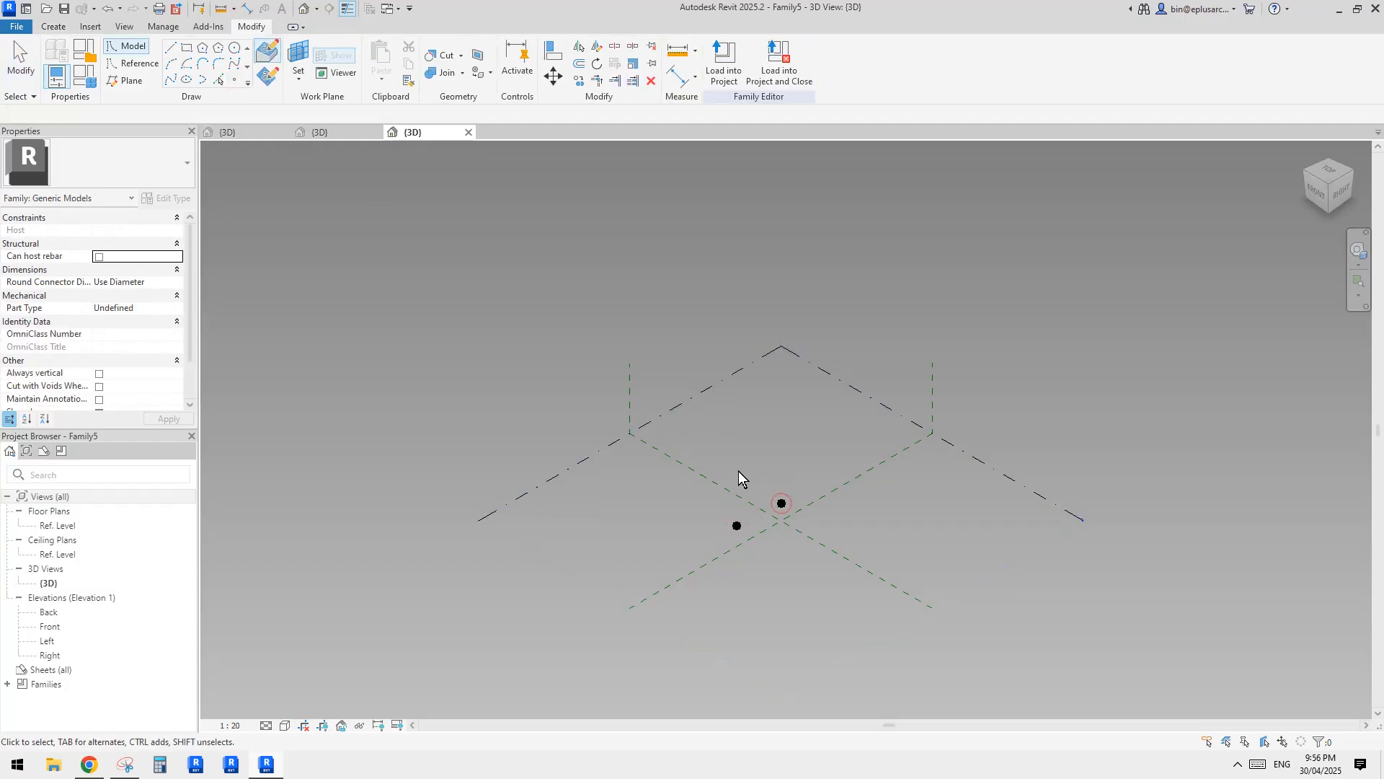
Check the canopy reference photo in the Reddit post in Chrome and return to Revit.
drag(721, 464, 807, 549)
click(91, 764)
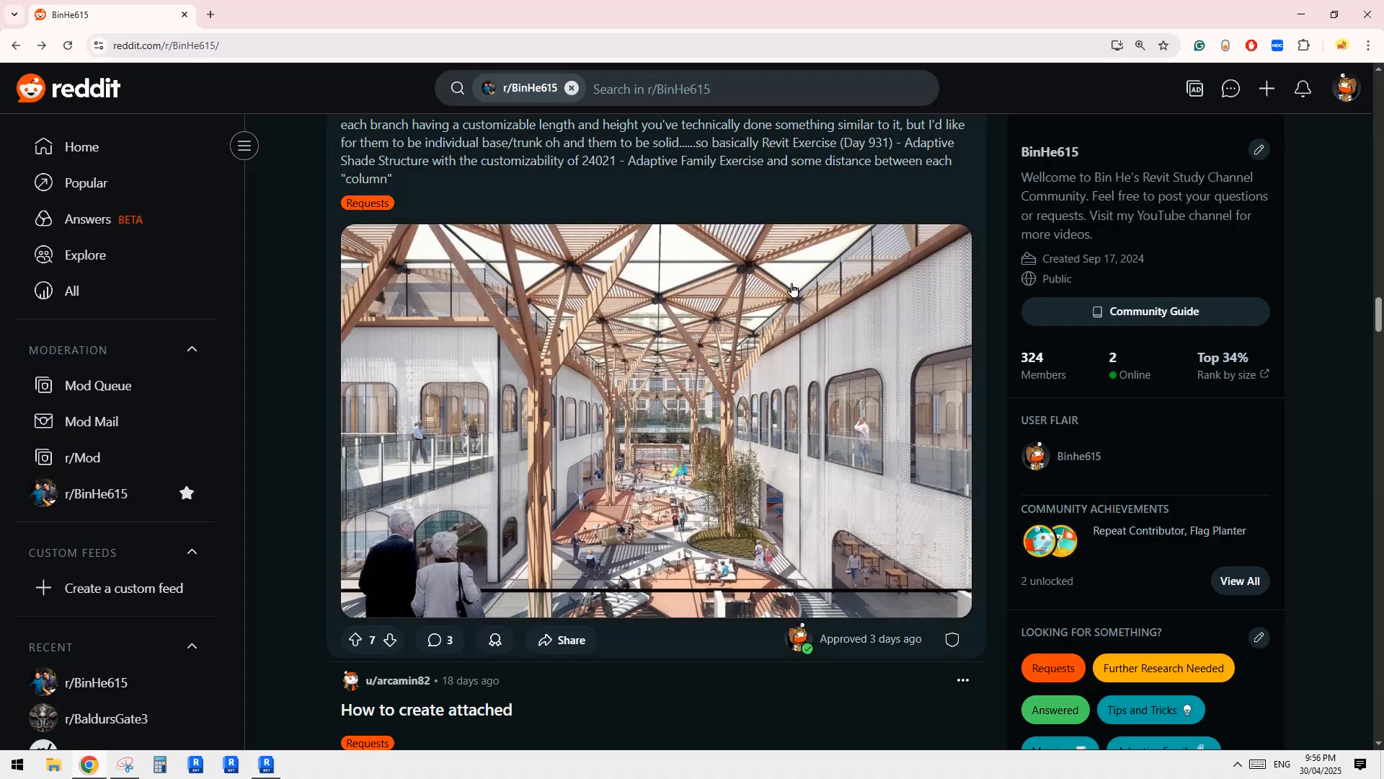
click(266, 764)
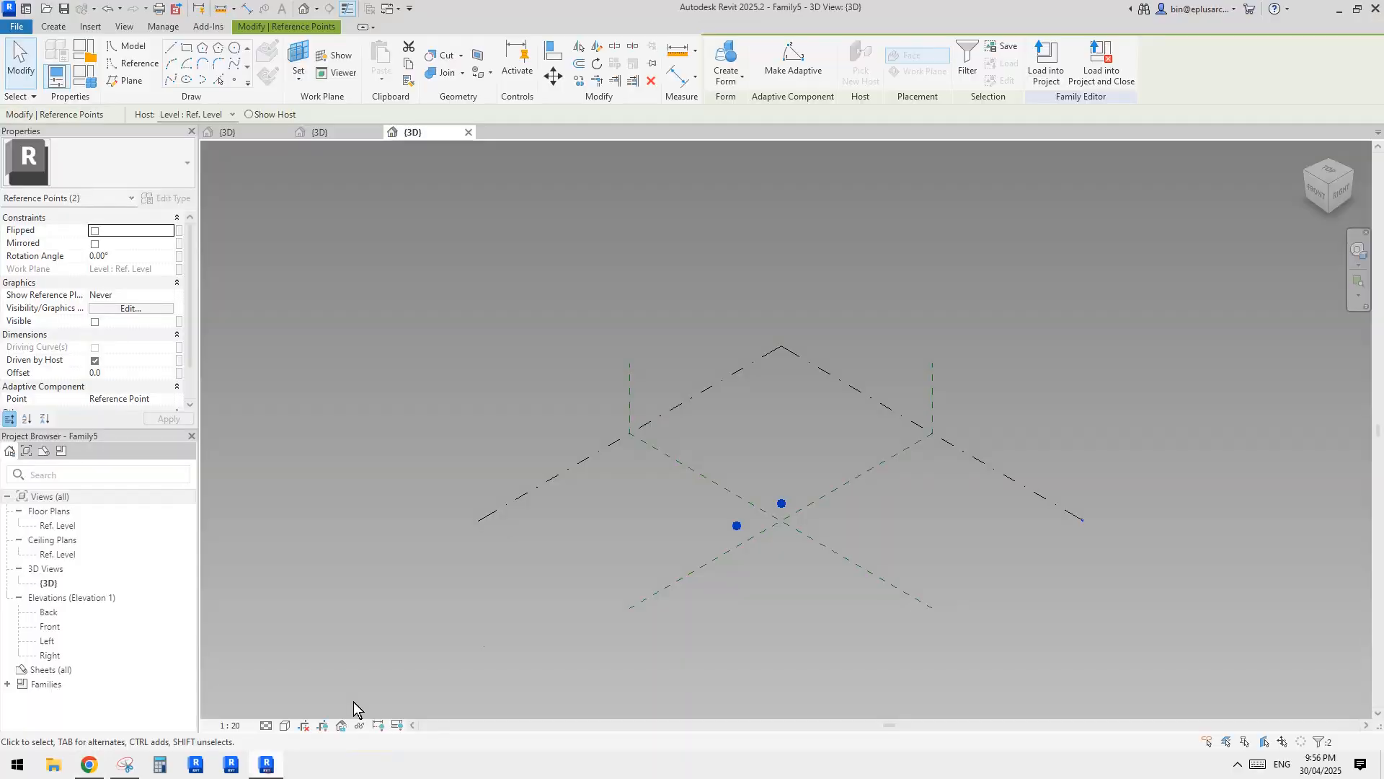
key(Escape)
Turn the two reference points into adaptive placement points.
scroll(734, 489, up, 2)
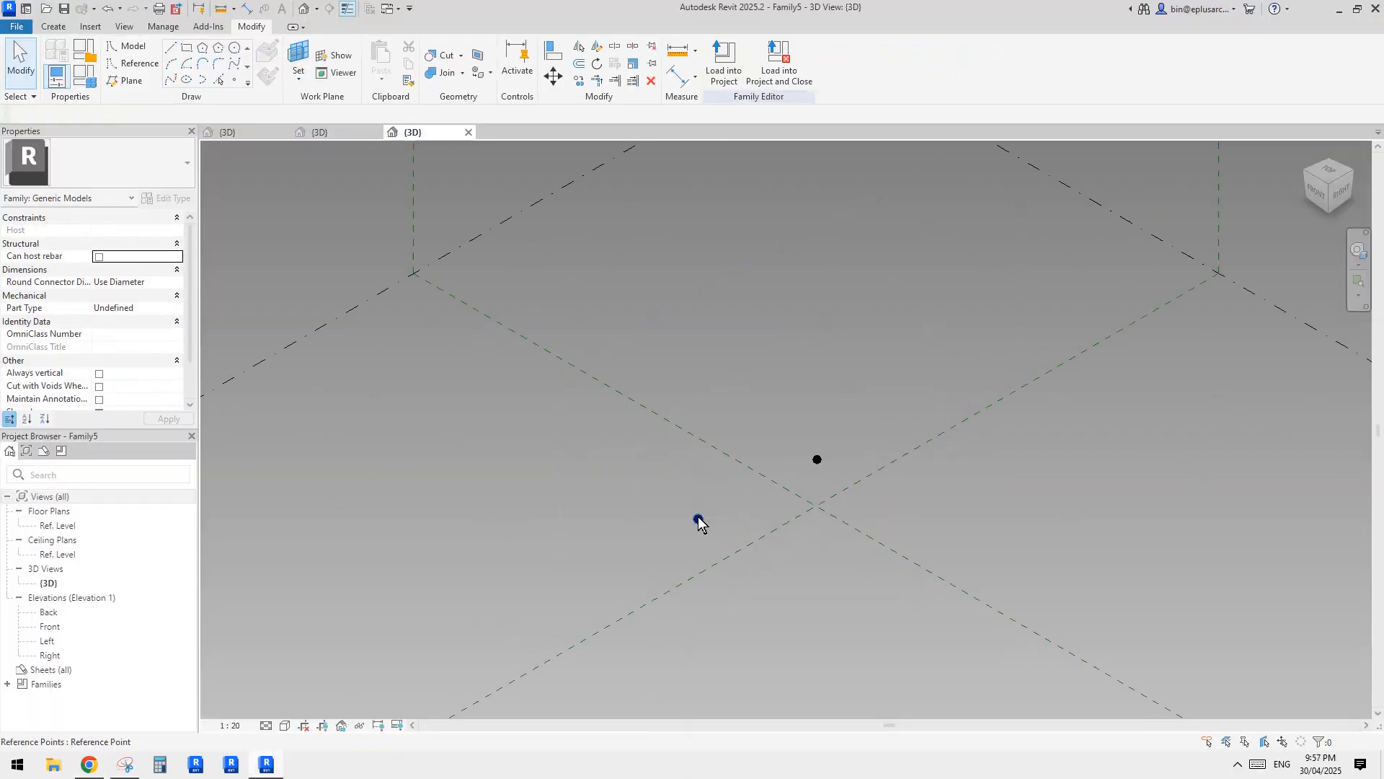
drag(698, 406, 835, 510)
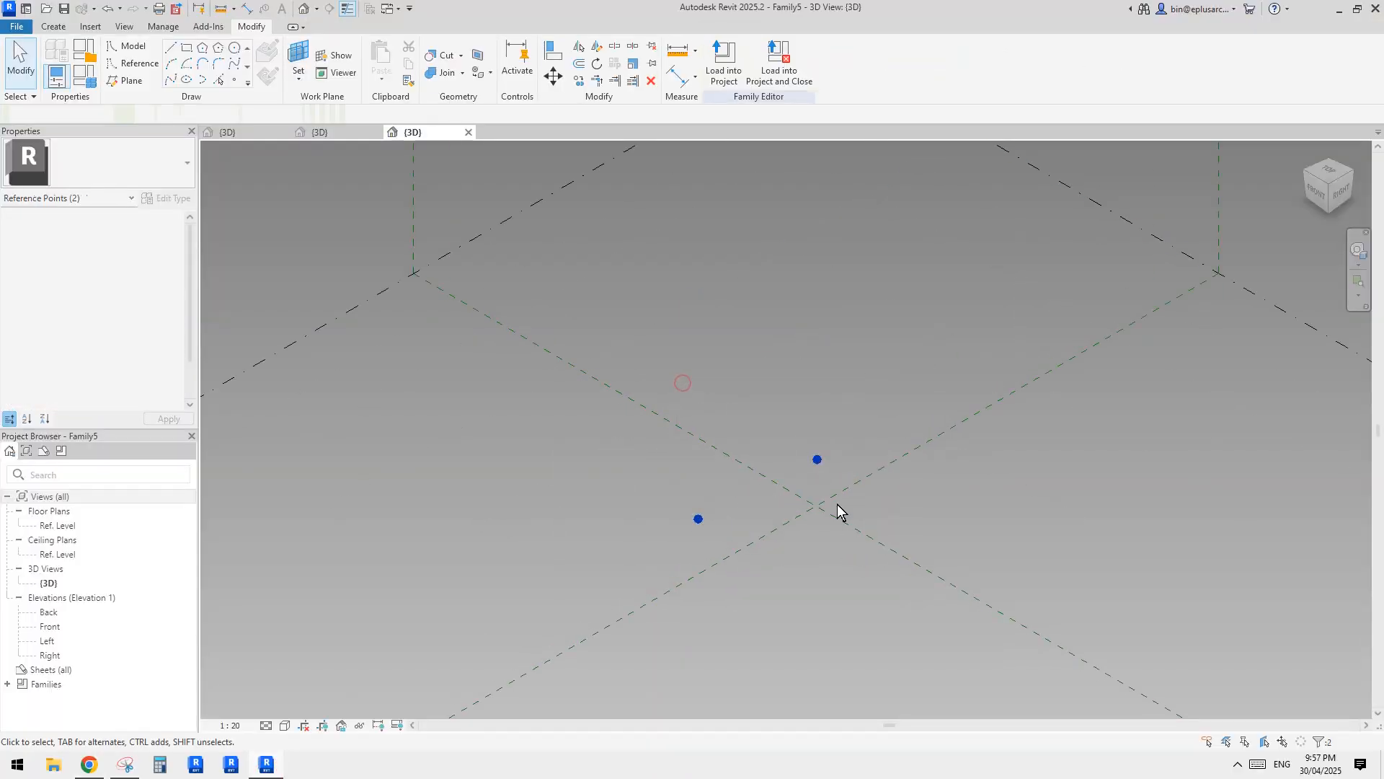
shift+middle_drag(834, 509, 788, 562)
mouse_move(764, 495)
shift+middle_down()
mouse_move(742, 504)
mouse_move(764, 520)
mouse_move(789, 502)
shift+middle_up()
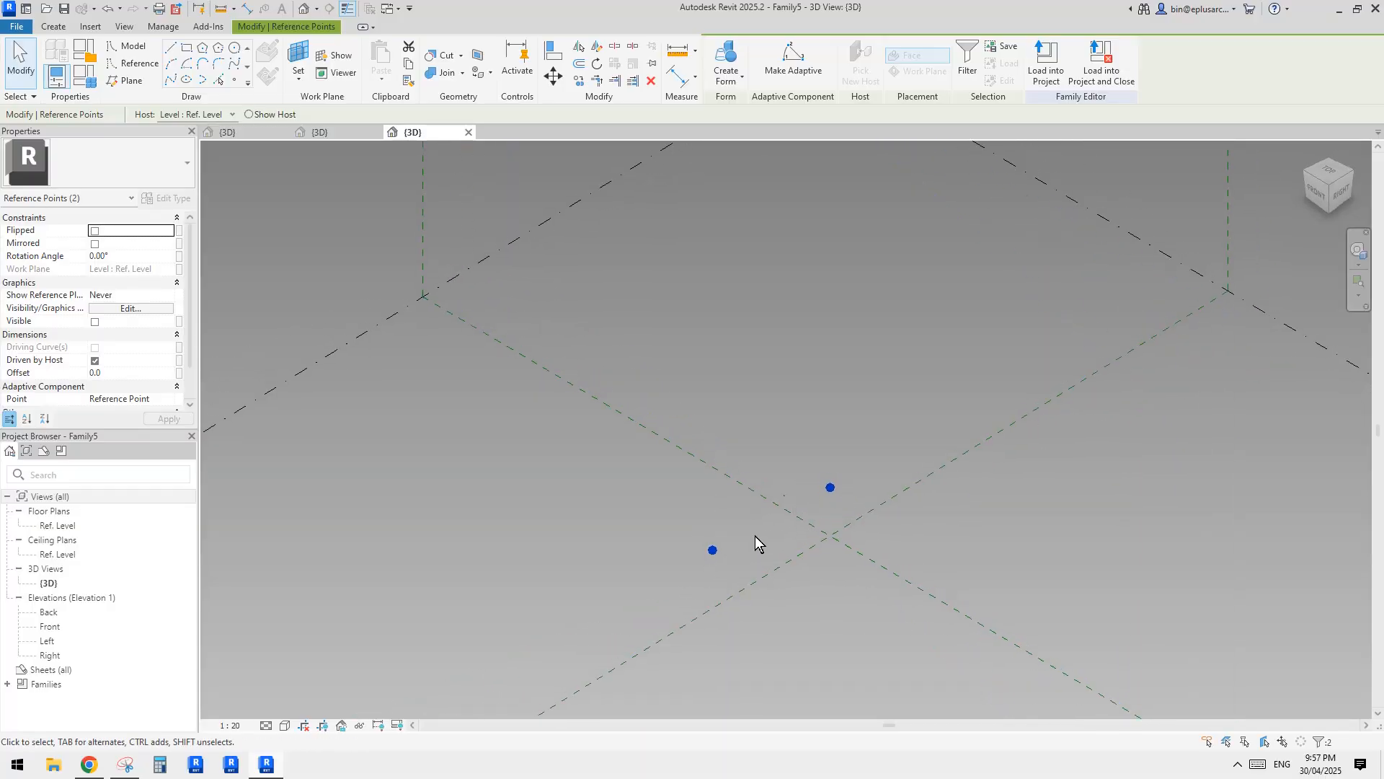
click(792, 68)
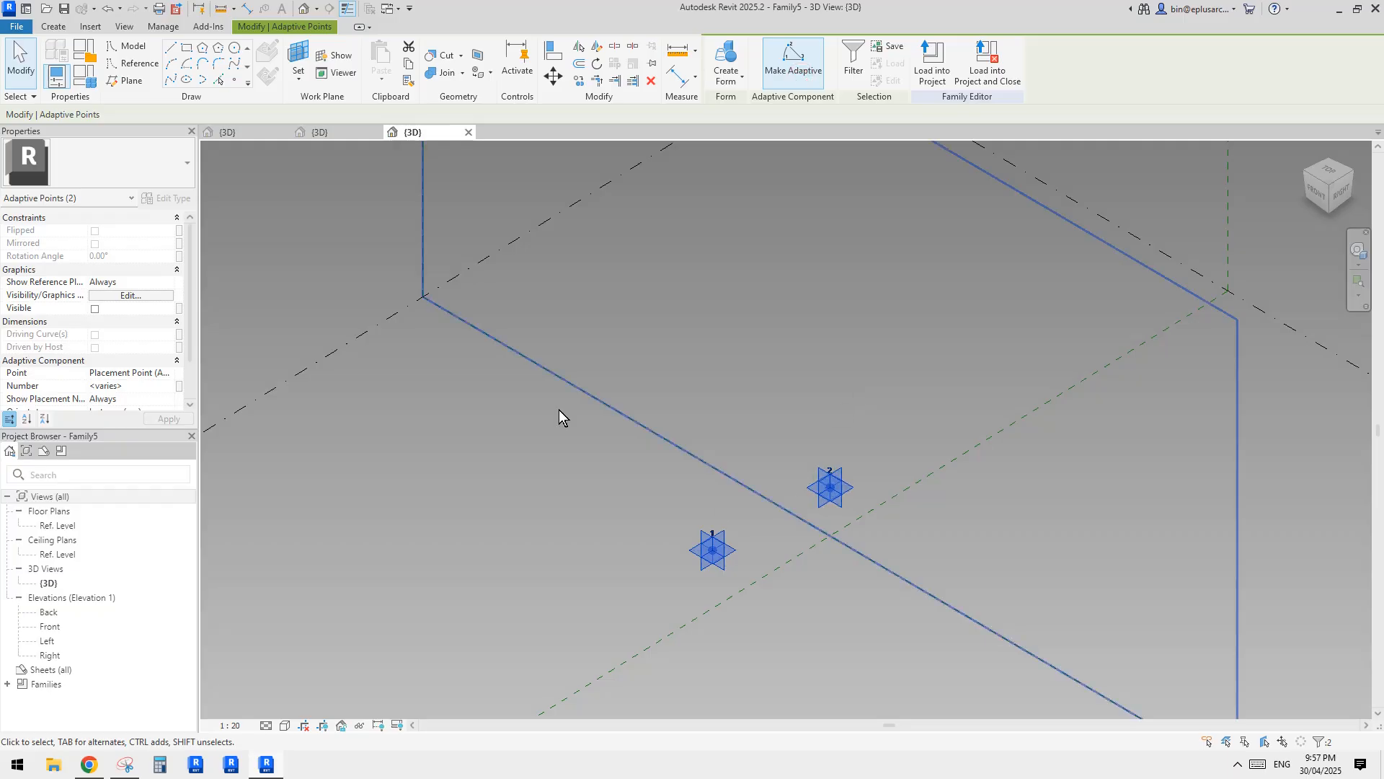
Connect adaptive points 1 and 2 with a model line.
click(170, 79)
middle_drag(889, 448, 896, 370)
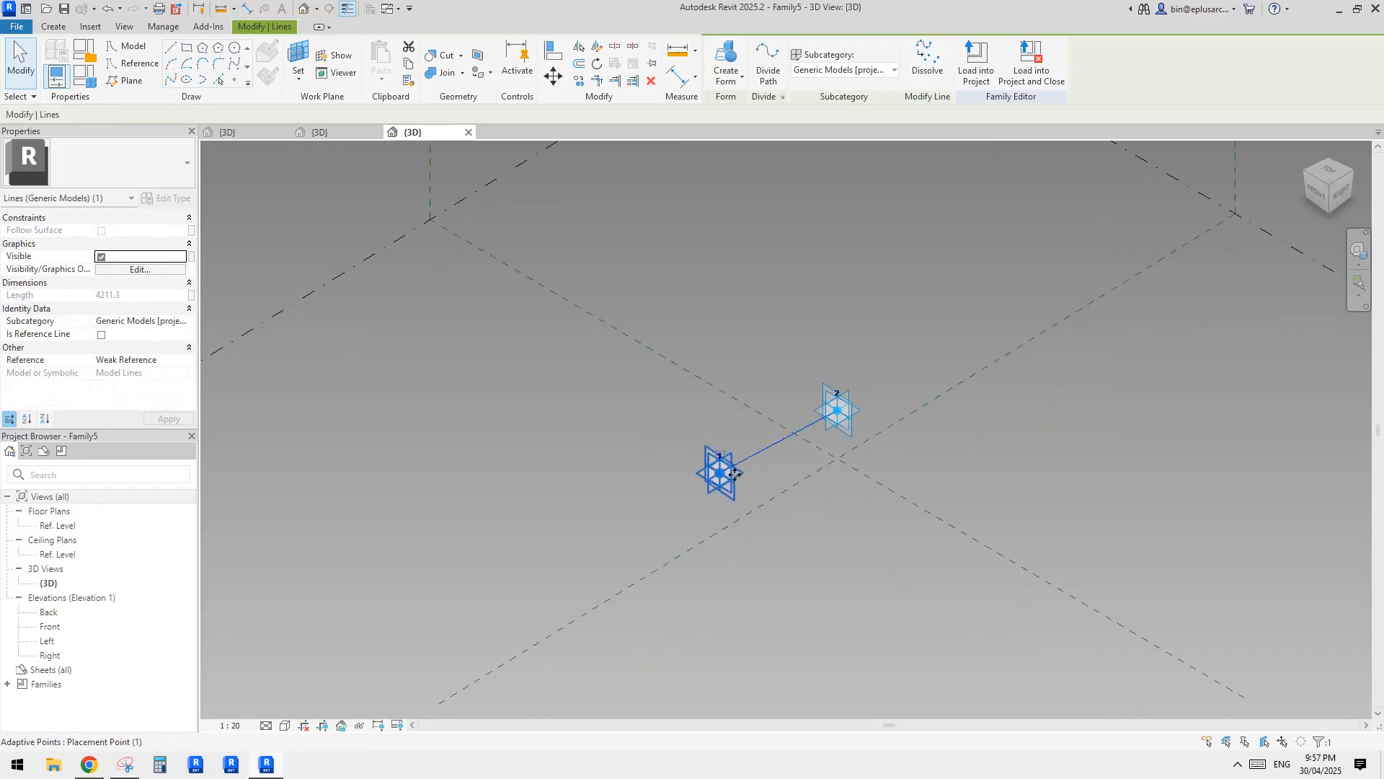
key(Escape)
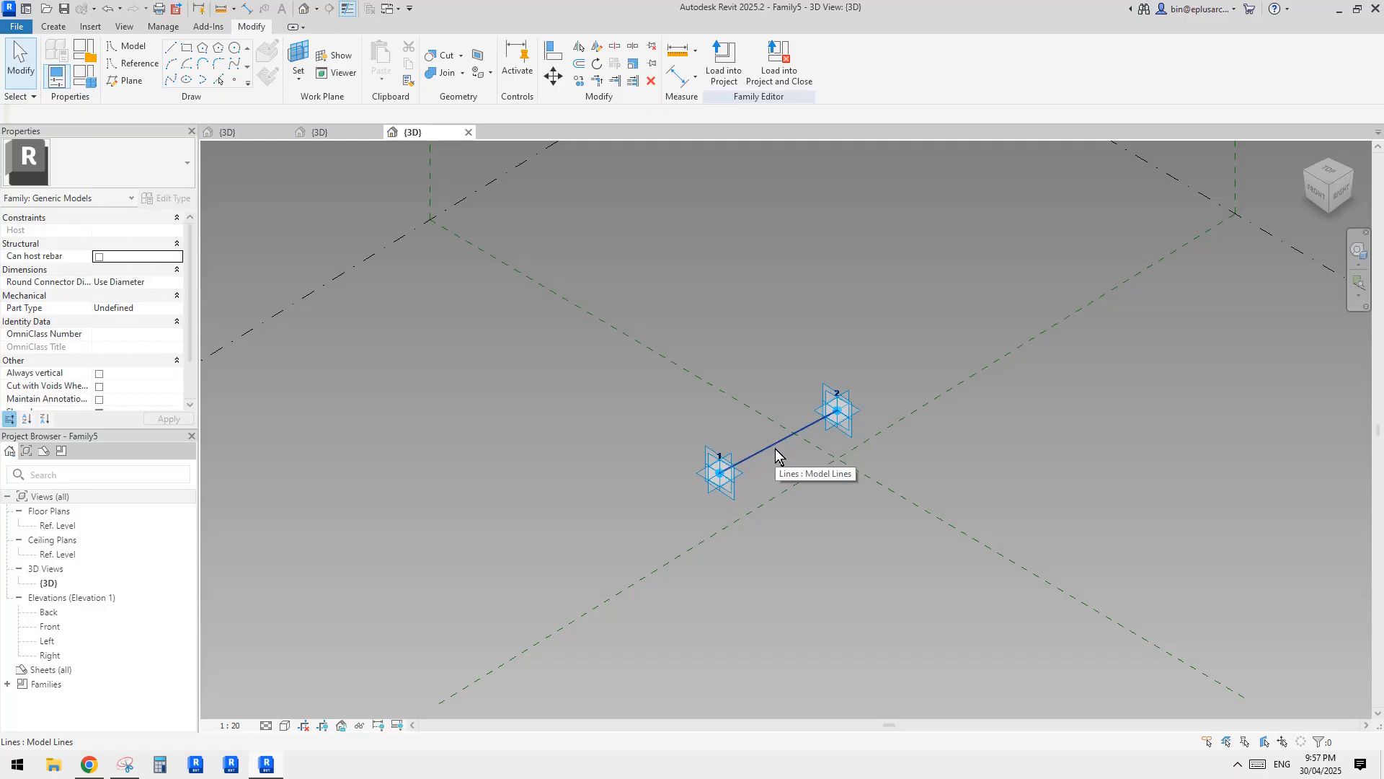
scroll(772, 453, up, 2)
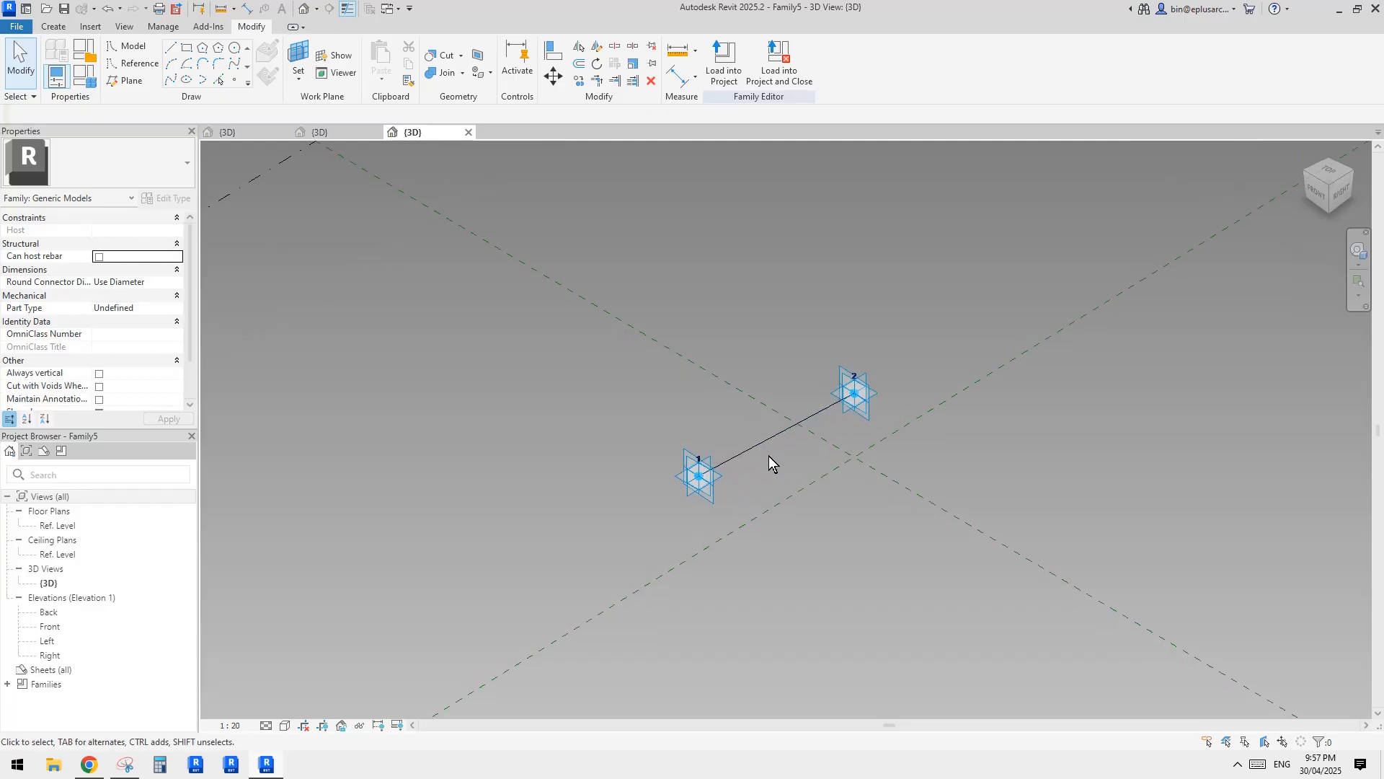
Load the two-point line family into Family4 only.
click(732, 76)
click(732, 324)
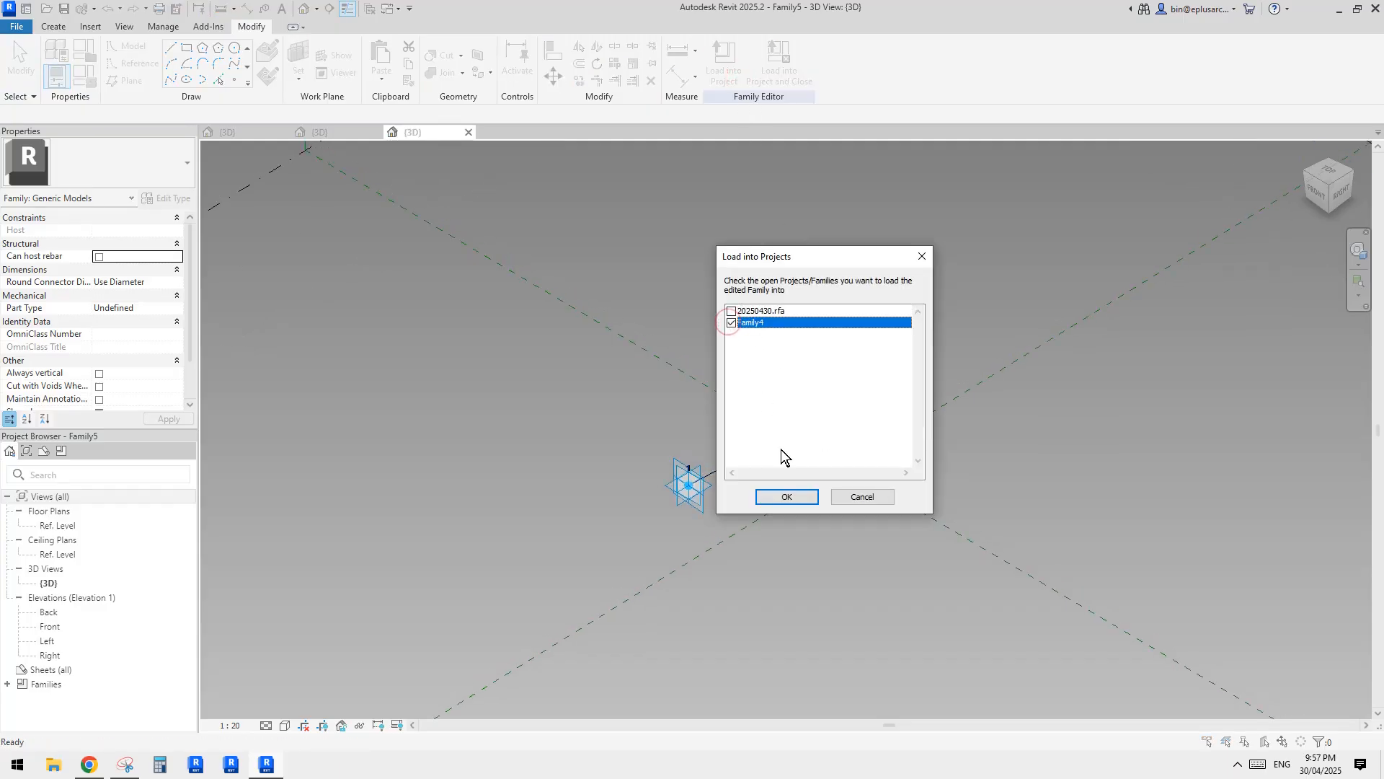
click(788, 498)
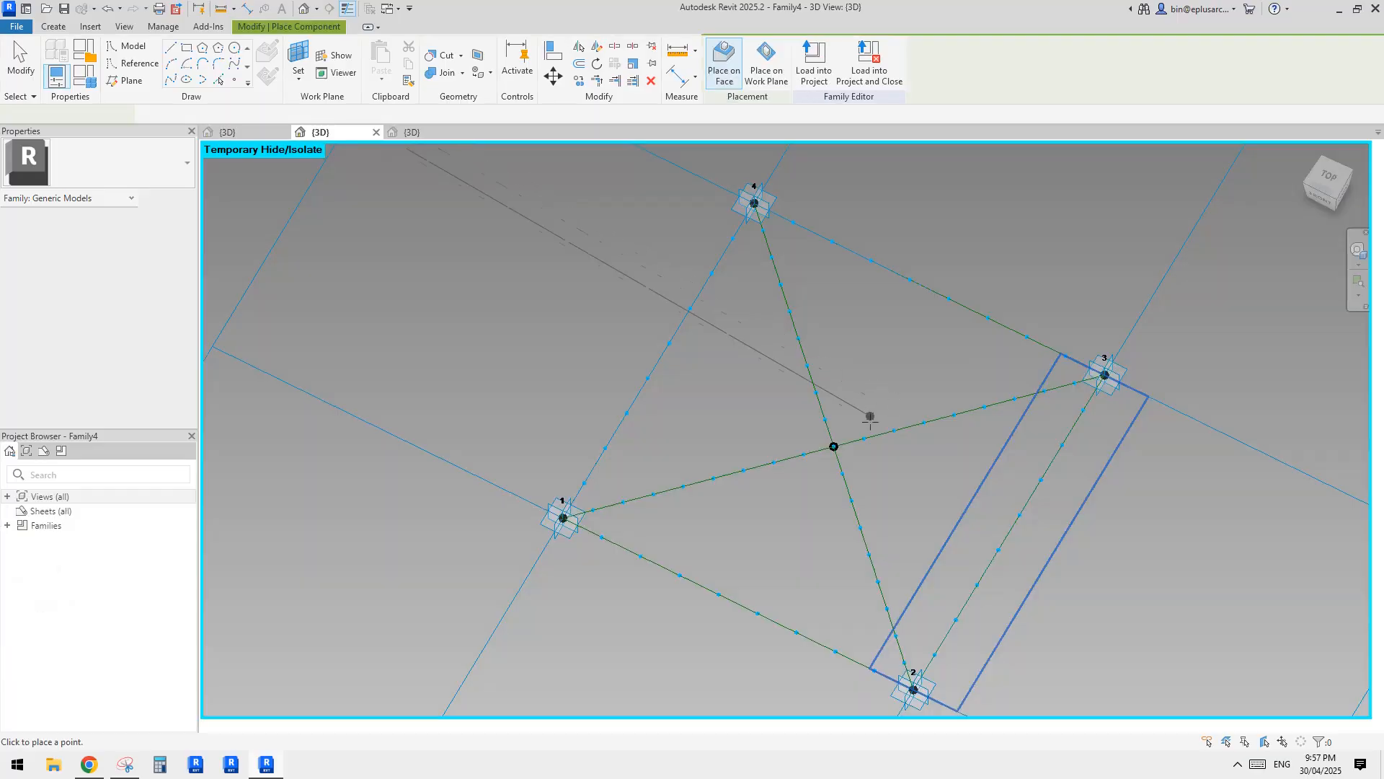
Place a Family5 instance between the first node from point 4 on path 4–3 and the first node from the centre on the path to point 3.
middle_drag(912, 454, 859, 442)
middle_drag(810, 398, 836, 462)
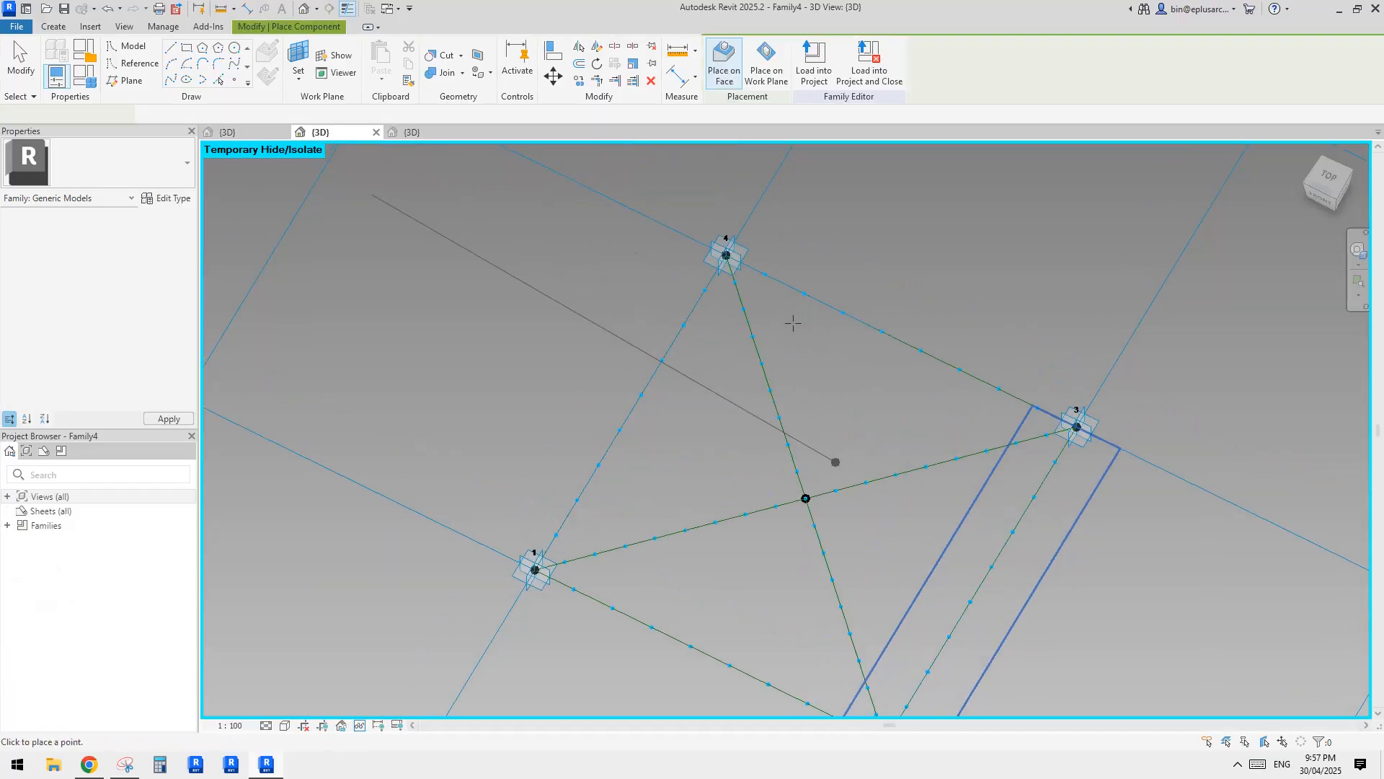
click(763, 271)
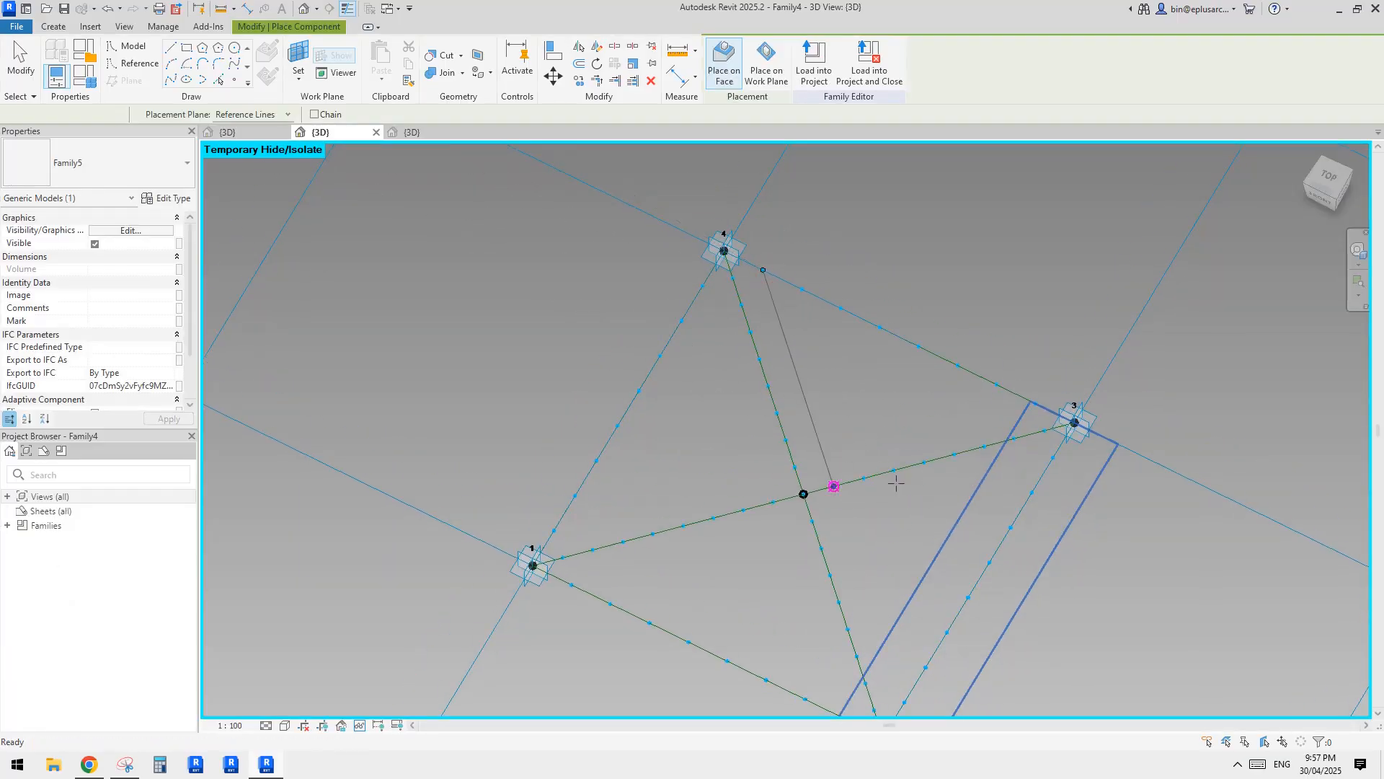
key(Escape)
key(Escape)
double_click(826, 450)
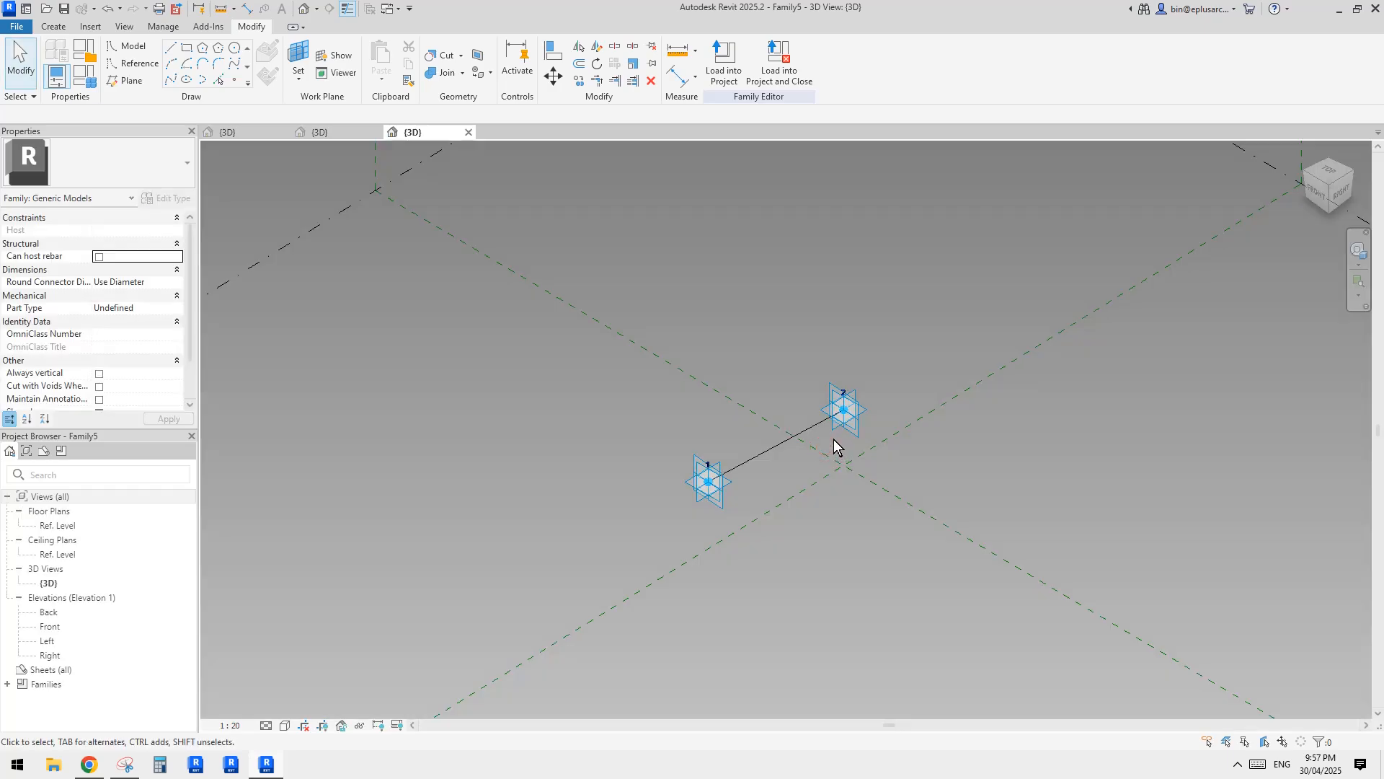
click(317, 133)
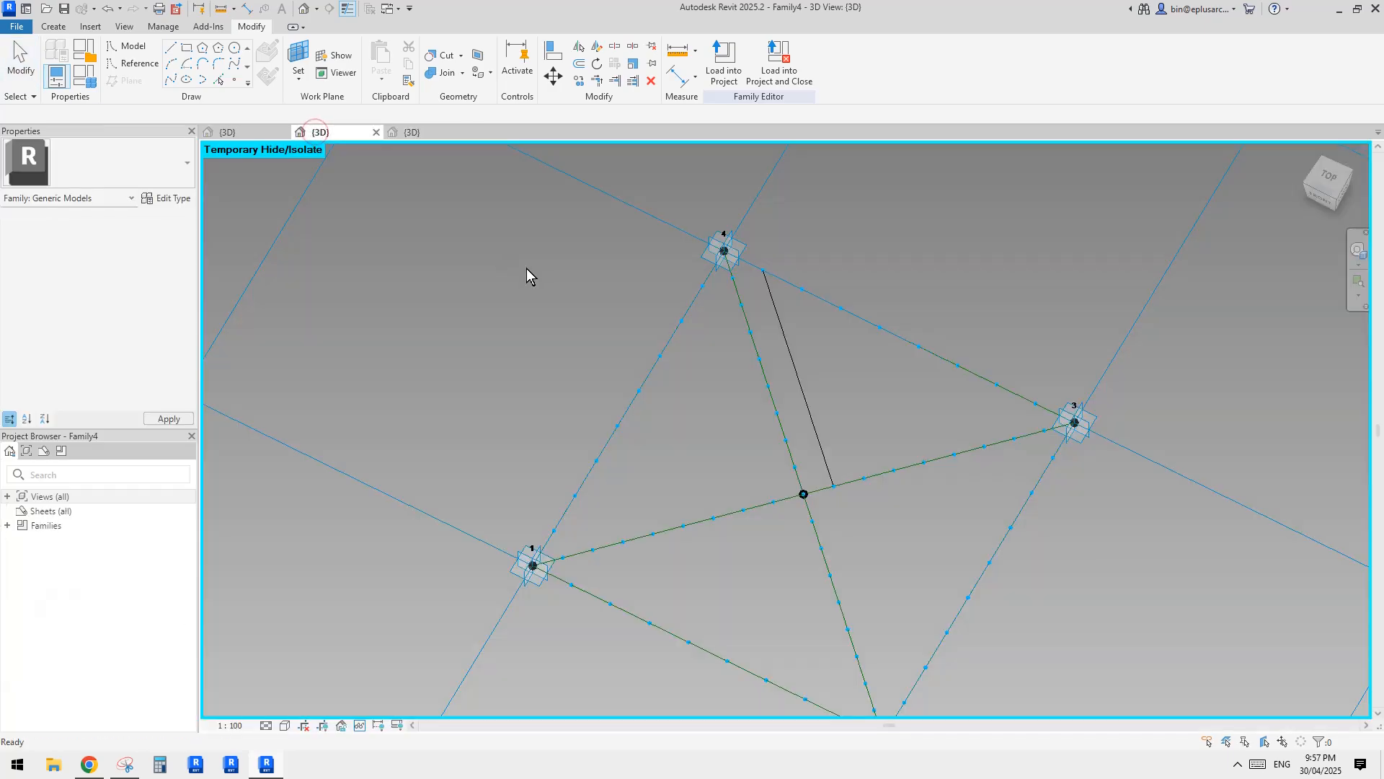
Repeat the placed Family5 line along the divided paths of the triangle between points 4, 3 and the centre.
click(793, 402)
middle_drag(864, 443, 781, 359)
click(621, 64)
scroll(834, 315, down, 1)
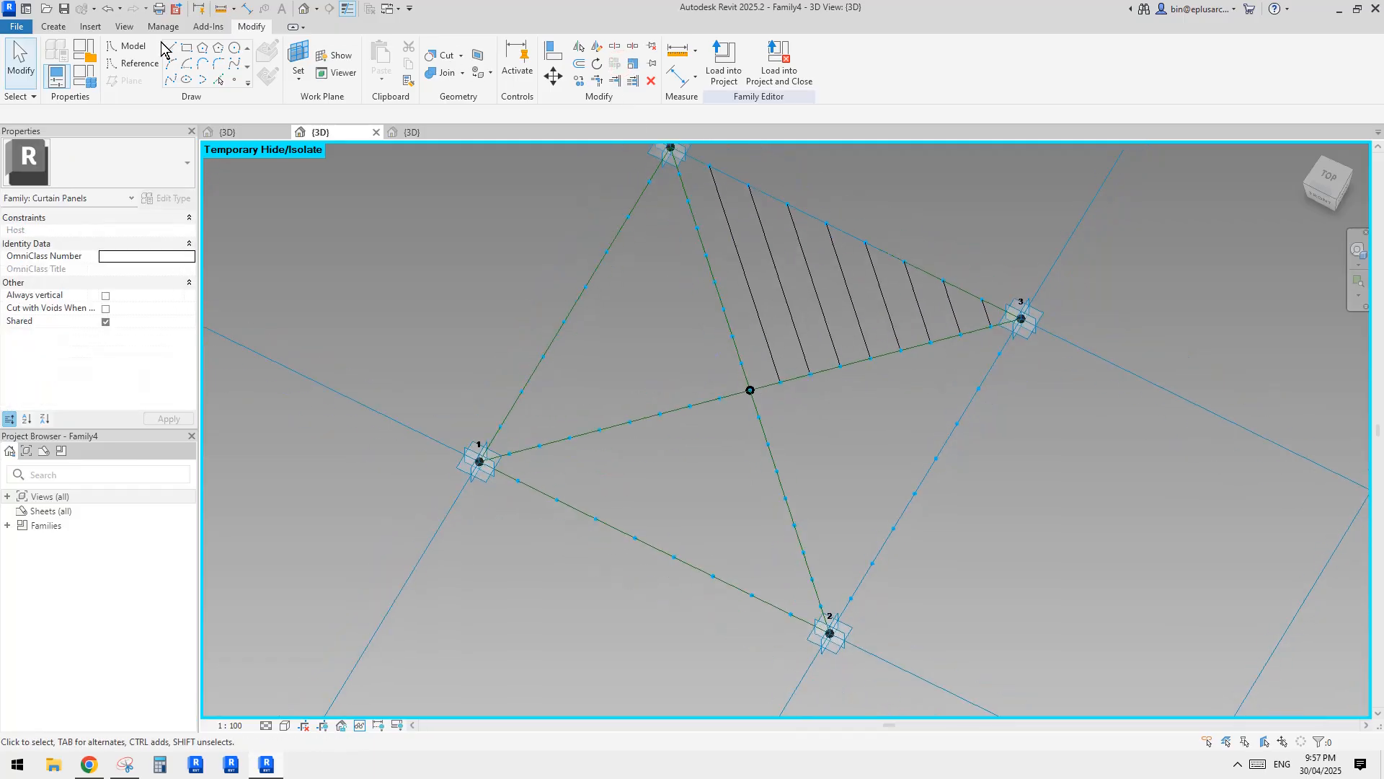
Place one Family5 line in each of the other three triangles, from the centre path's first node to the matching perimeter path node.
click(53, 27)
click(386, 56)
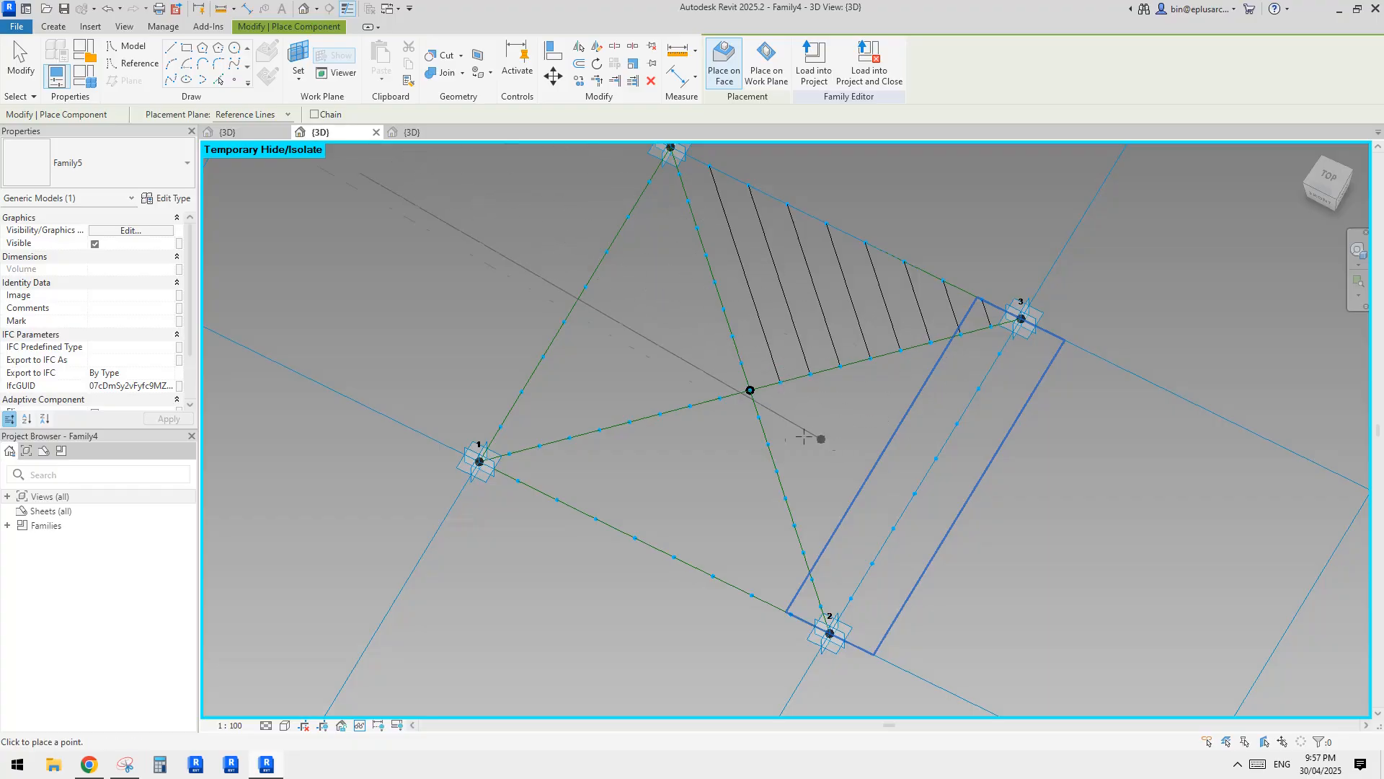
click(759, 417)
click(1000, 354)
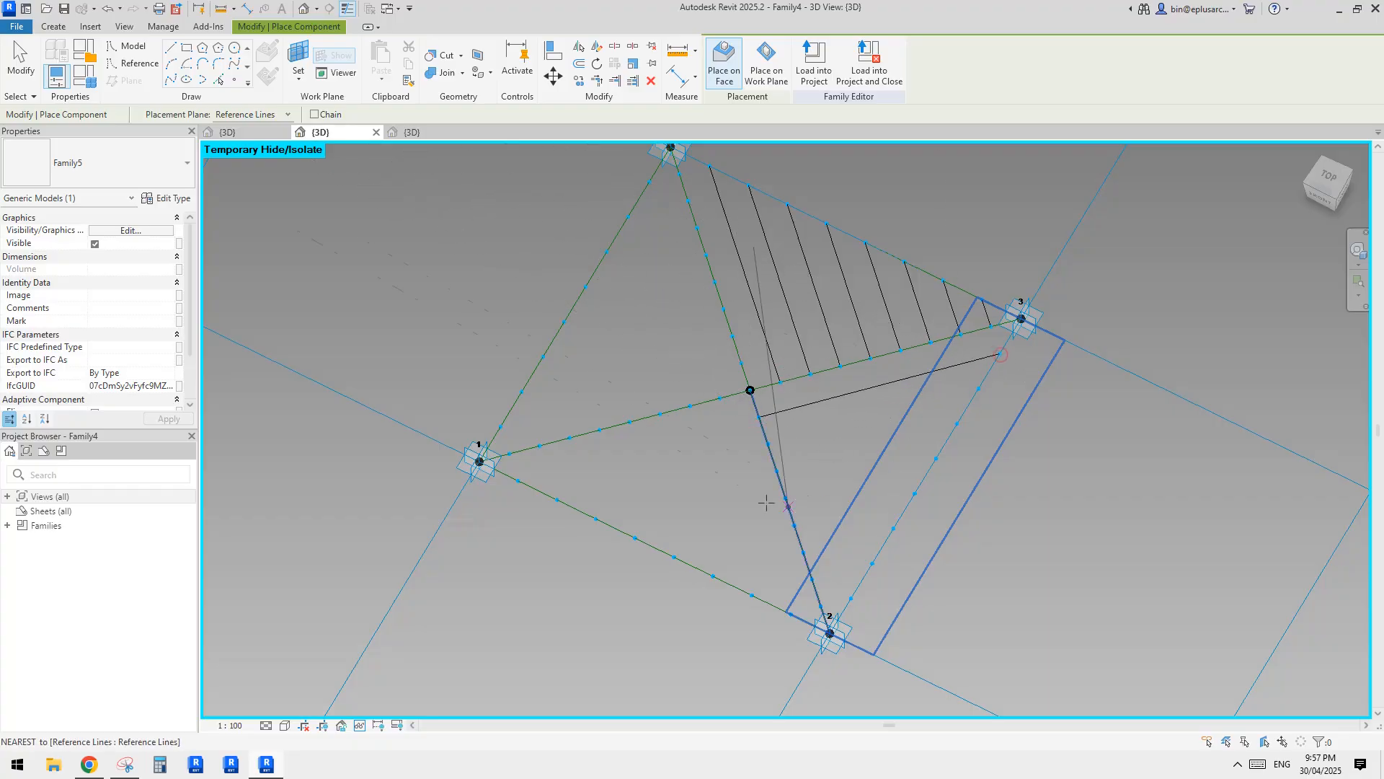
click(791, 614)
click(741, 364)
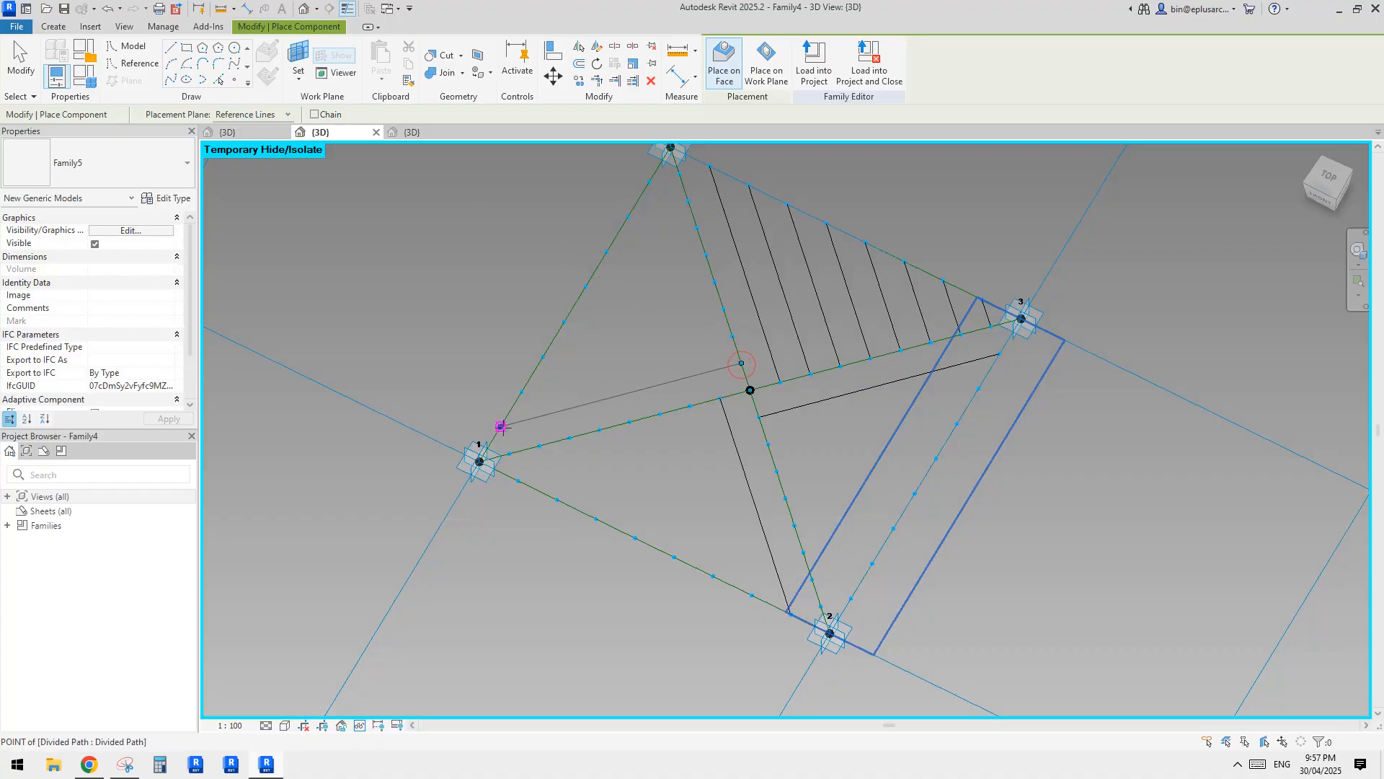
click(501, 426)
key(Escape)
Repeat the three new Family5 lines along the divided paths of their triangles.
click(802, 404)
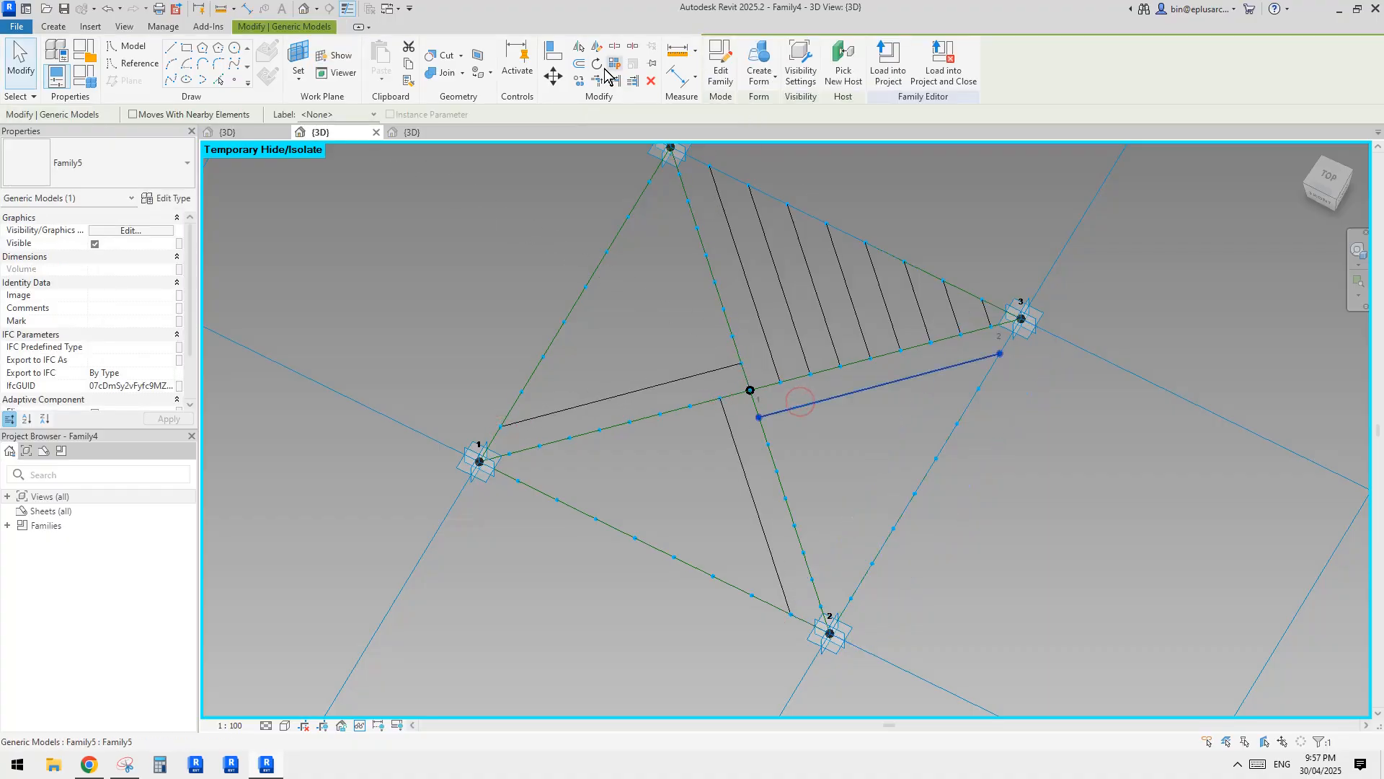
key(Escape)
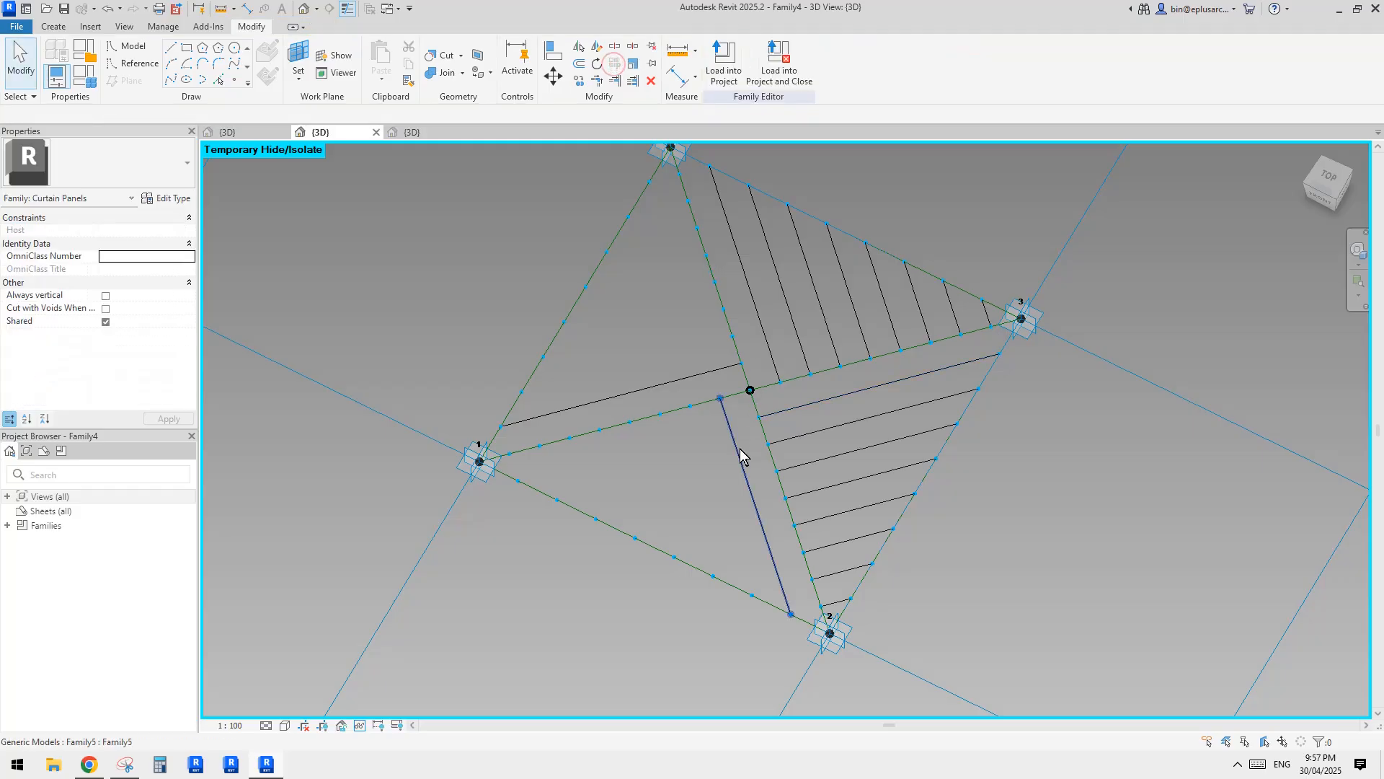
click(737, 449)
key(Escape)
click(654, 385)
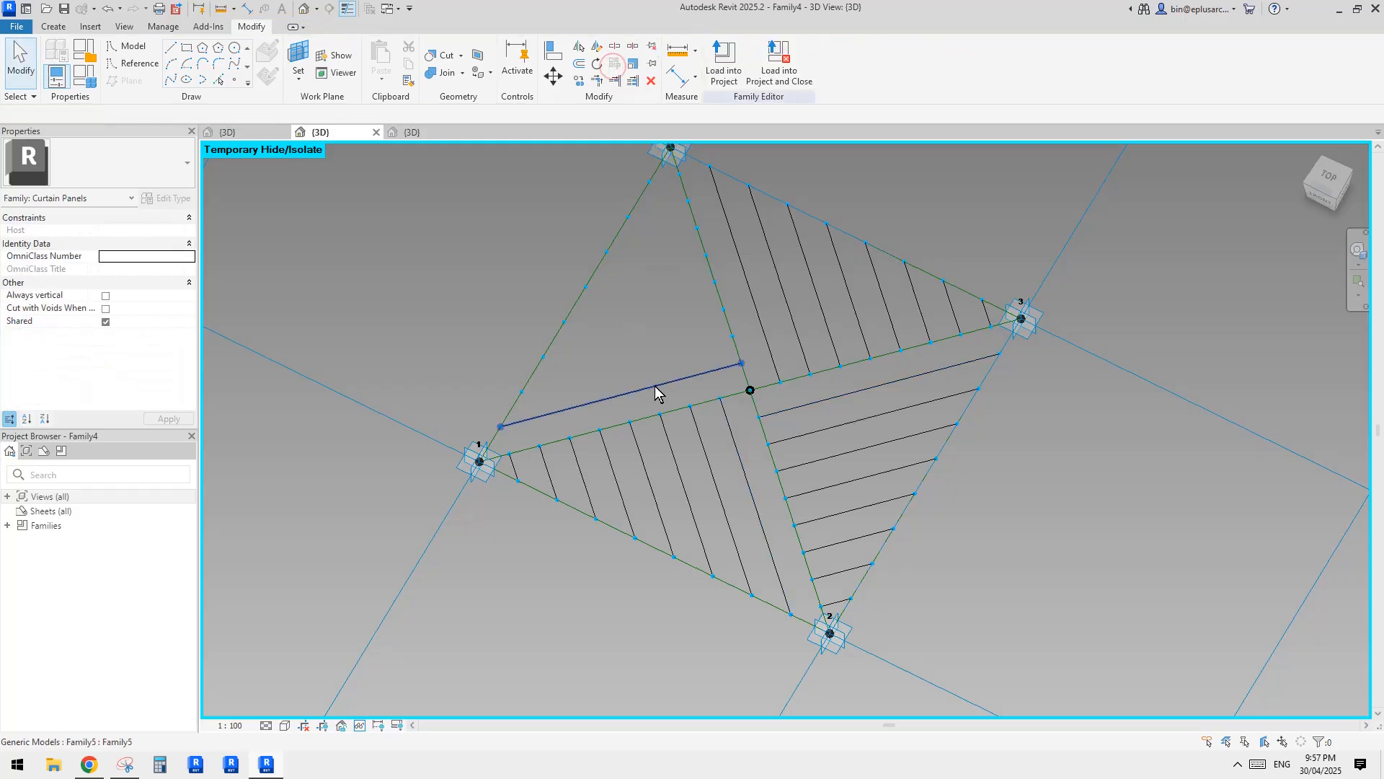
key(Escape)
Isolate the eight divided paths and set their number of nodes to 15.
shift+middle_drag(820, 344, 910, 295)
ctrl+click(902, 390)
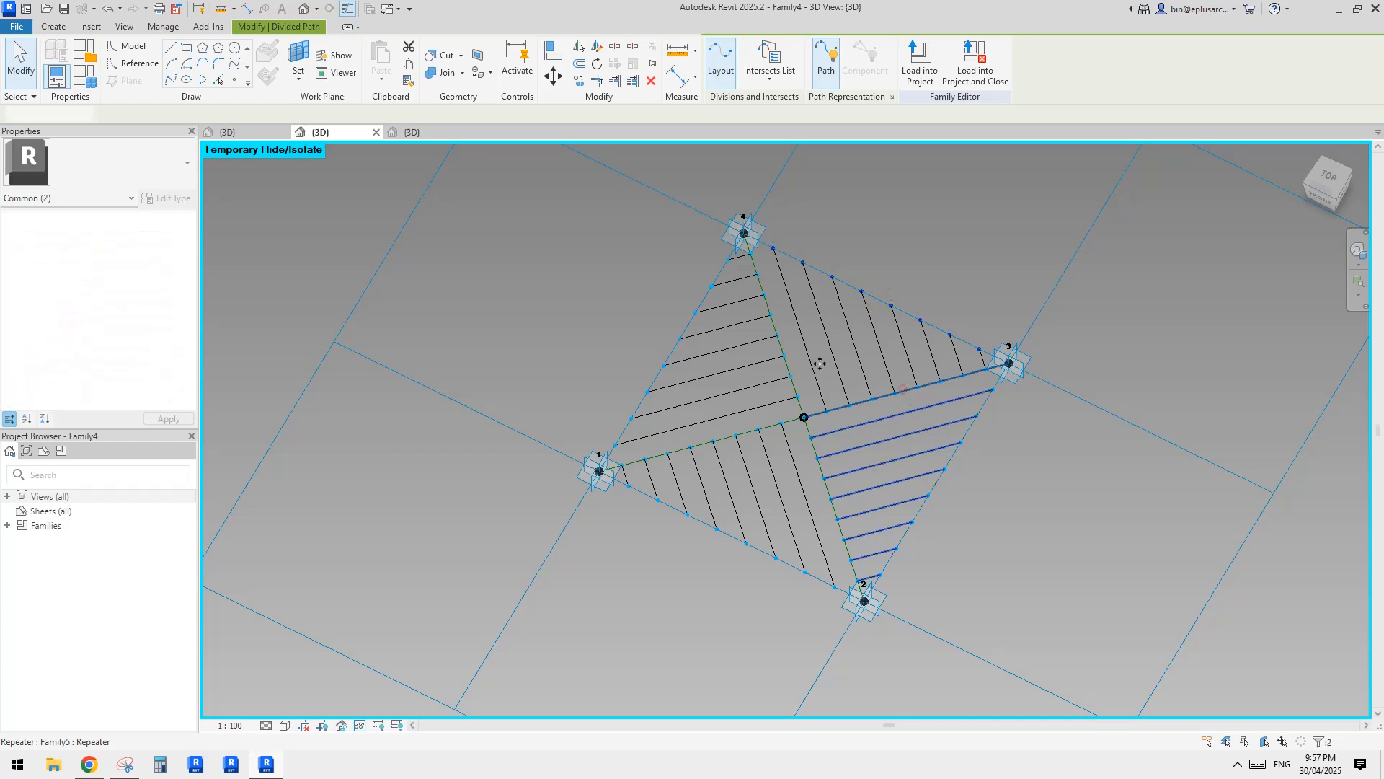
key(Escape)
click(877, 297)
middle_drag(896, 317, 881, 330)
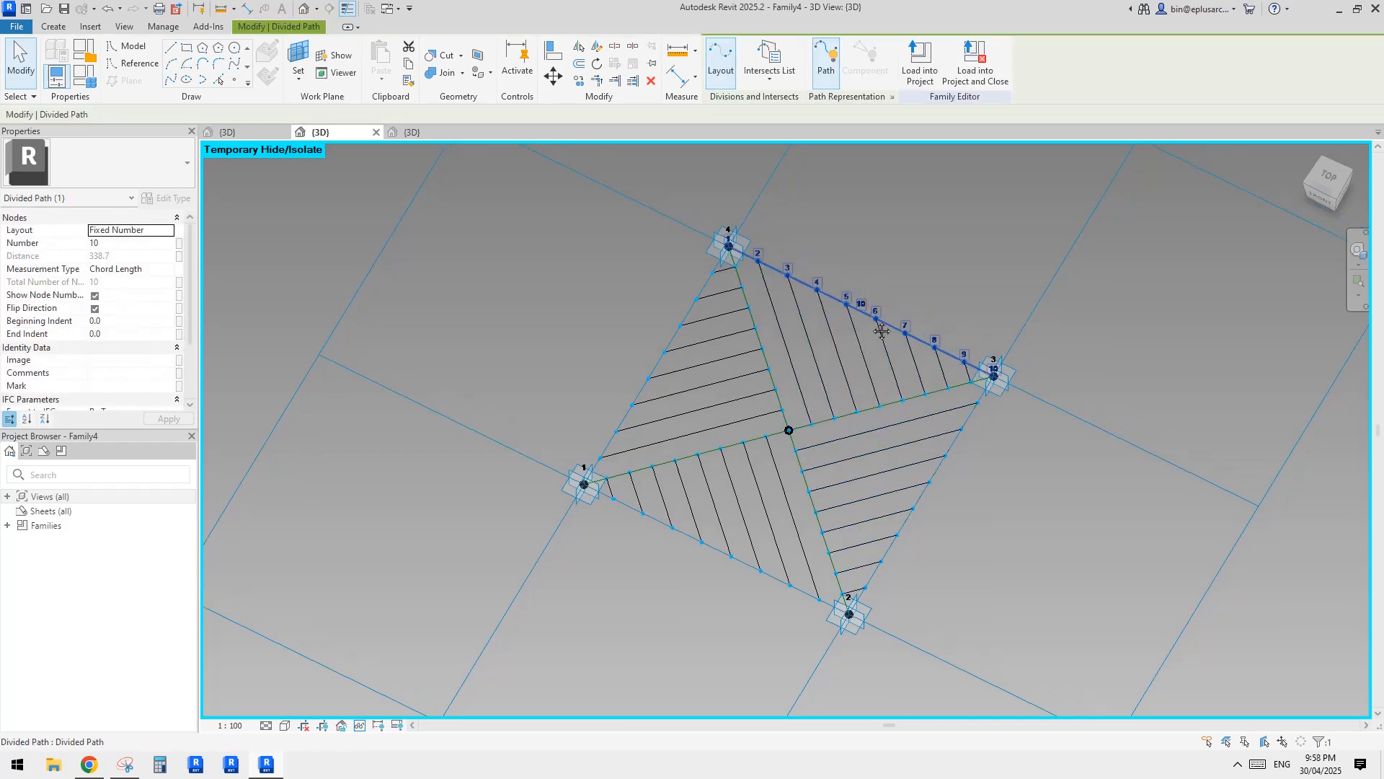
click(923, 276)
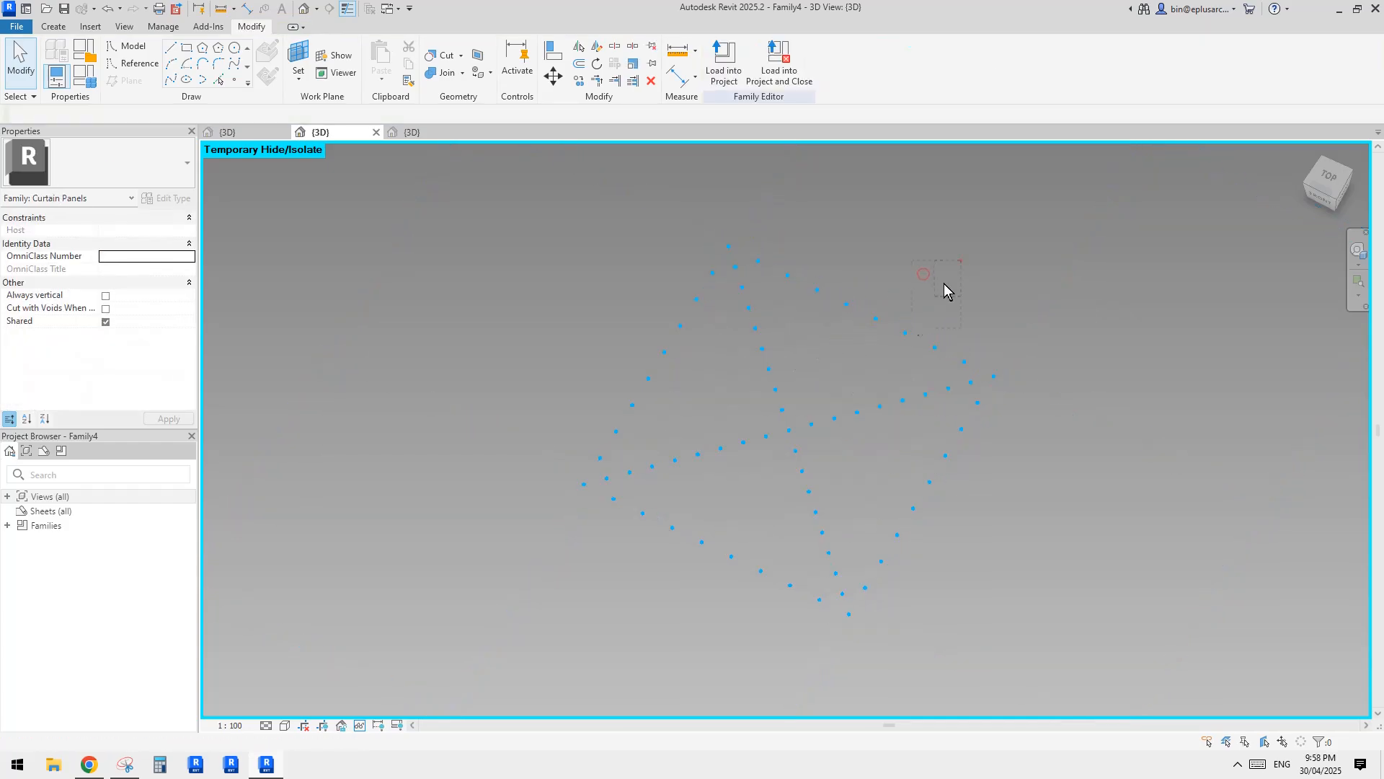
drag(961, 261, 618, 574)
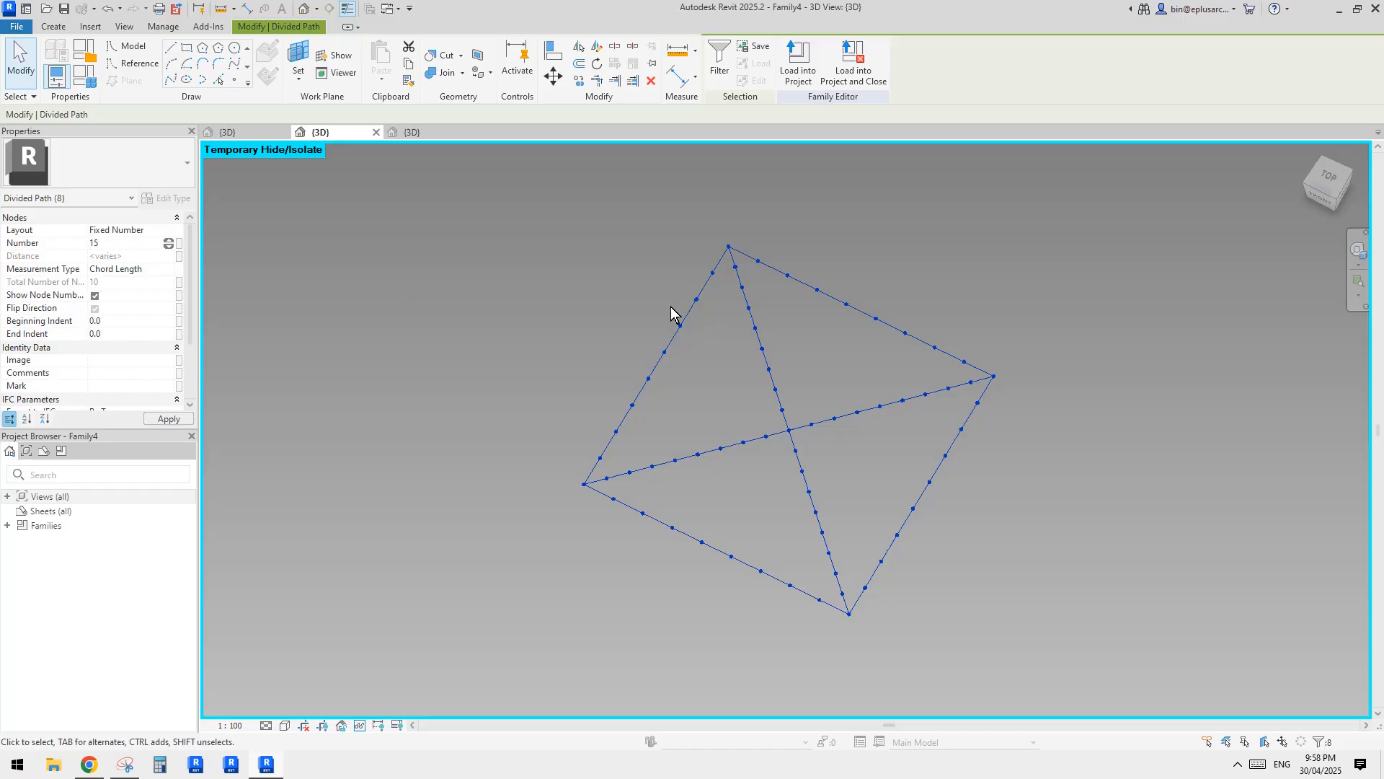
key(Escape)
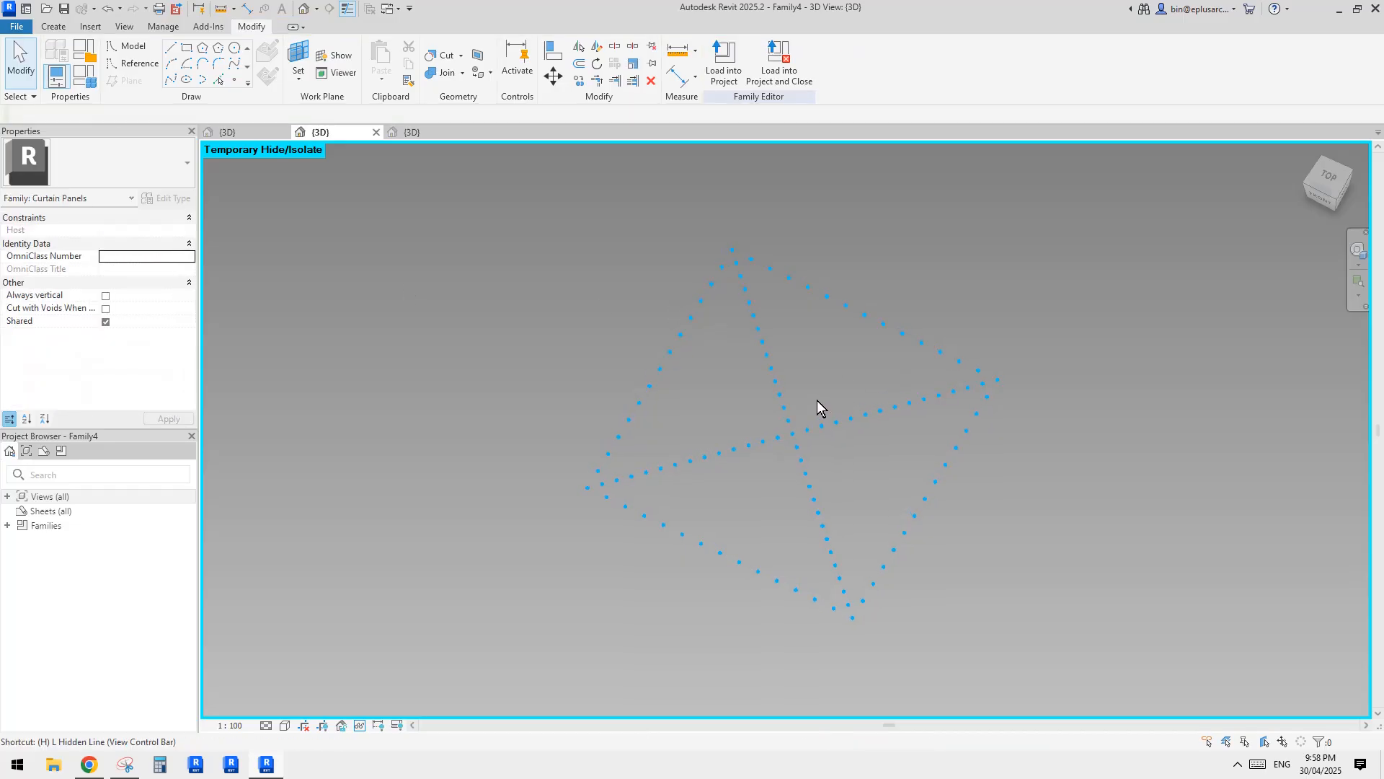
Reset the temporary hide/isolate so the whole panel family is shown again.
key(h)
key(r)
shift+middle_drag(757, 376, 964, 422)
click(957, 399)
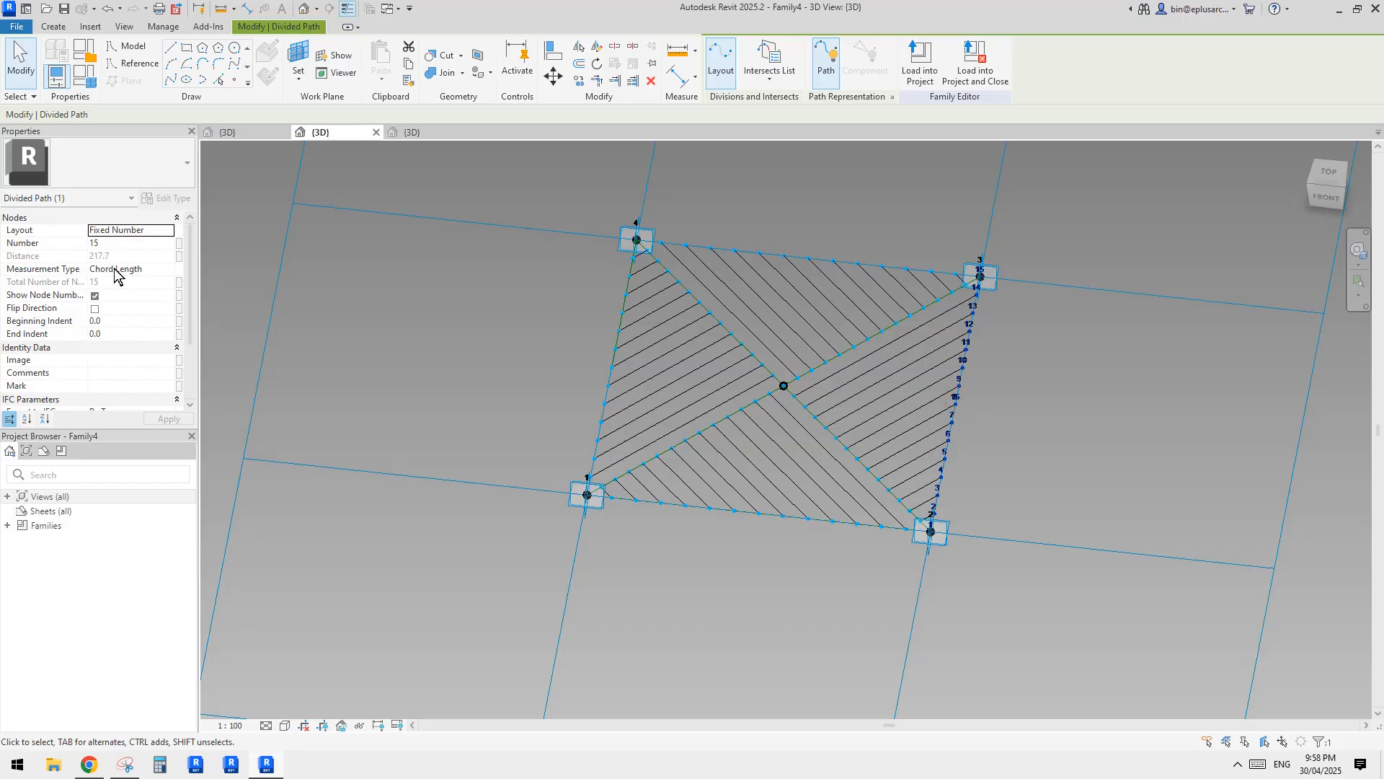
key(Escape)
shift+middle_drag(828, 439, 444, 160)
In Family5, convert the model line between adaptive points 1 and 2 into a reference line.
click(414, 133)
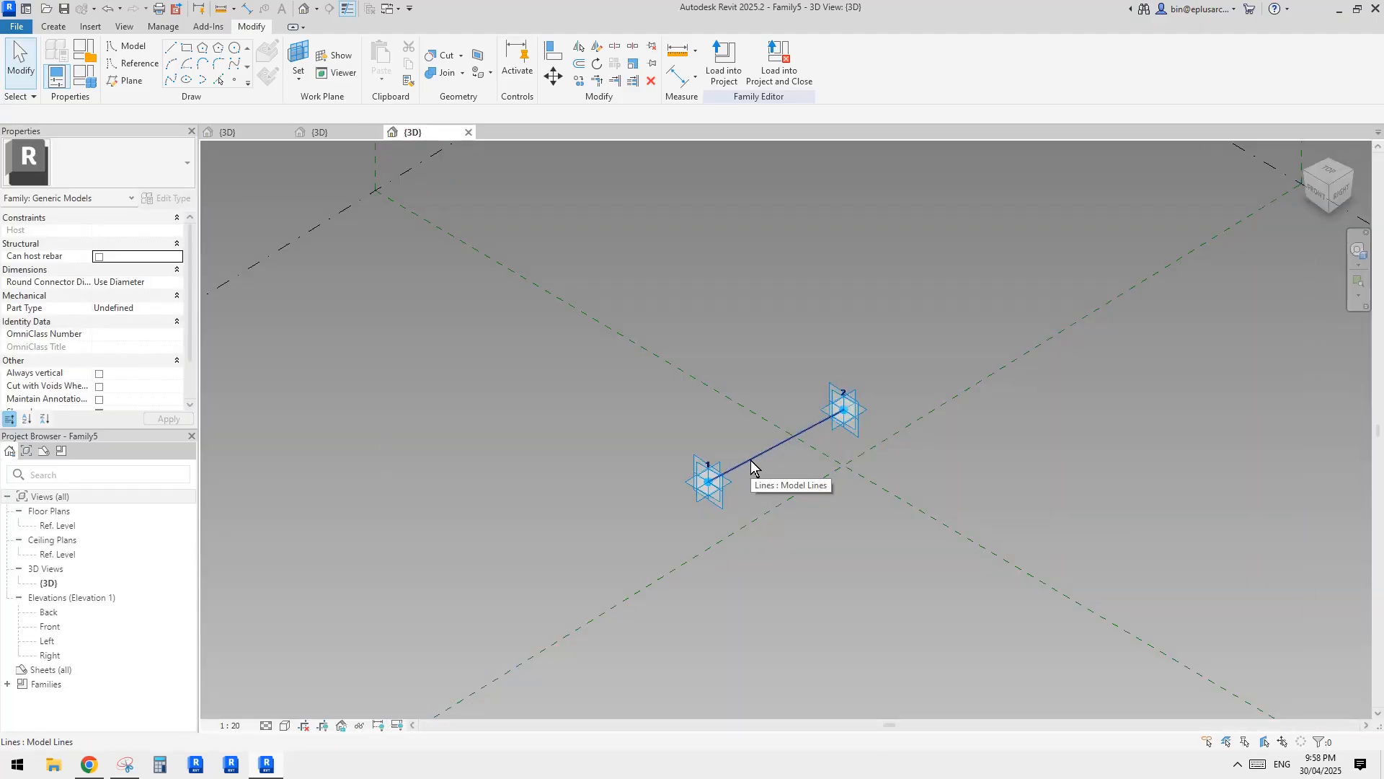
click(750, 460)
shift+middle_drag(750, 460, 598, 427)
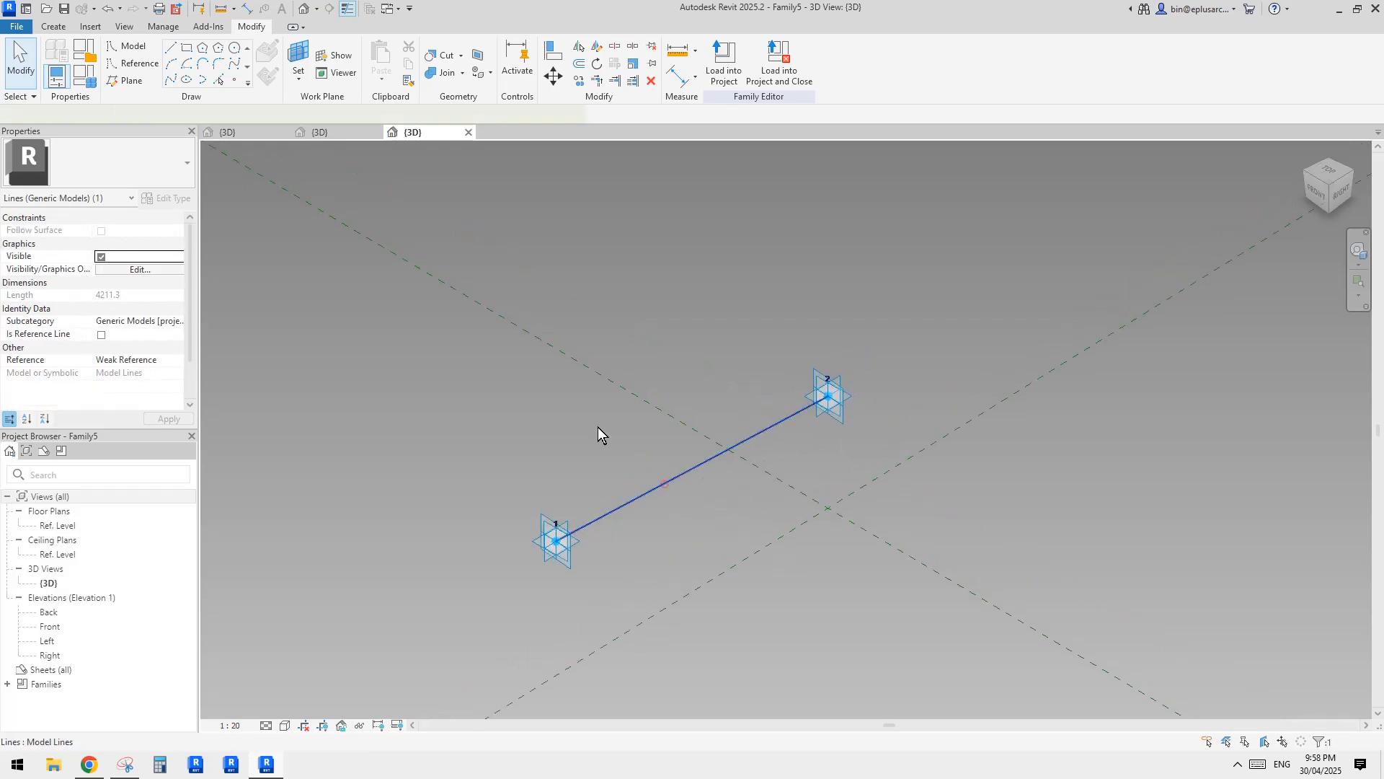
click(101, 335)
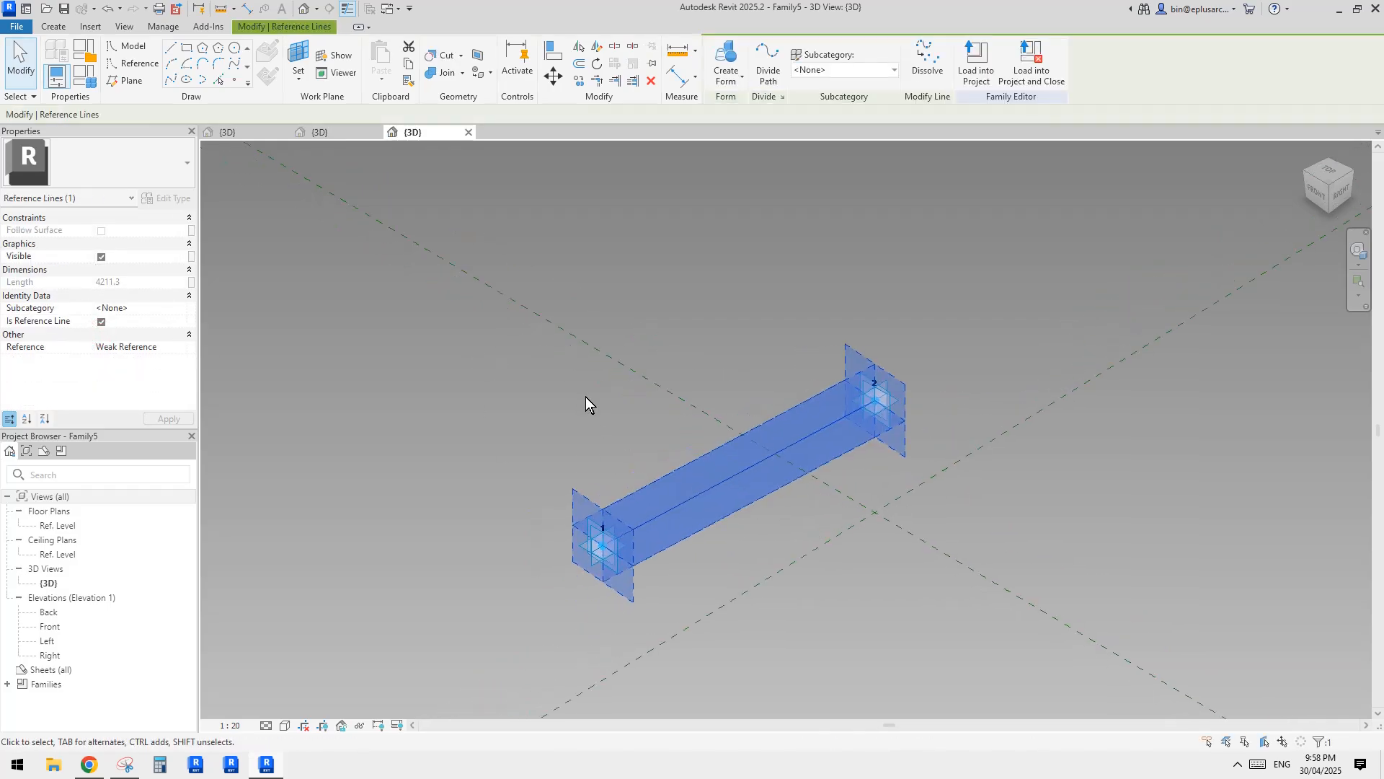
middle_drag(585, 396, 582, 398)
Place a reference point on the reference line and set the point's perpendicular plane as the work plane for drawing.
click(239, 80)
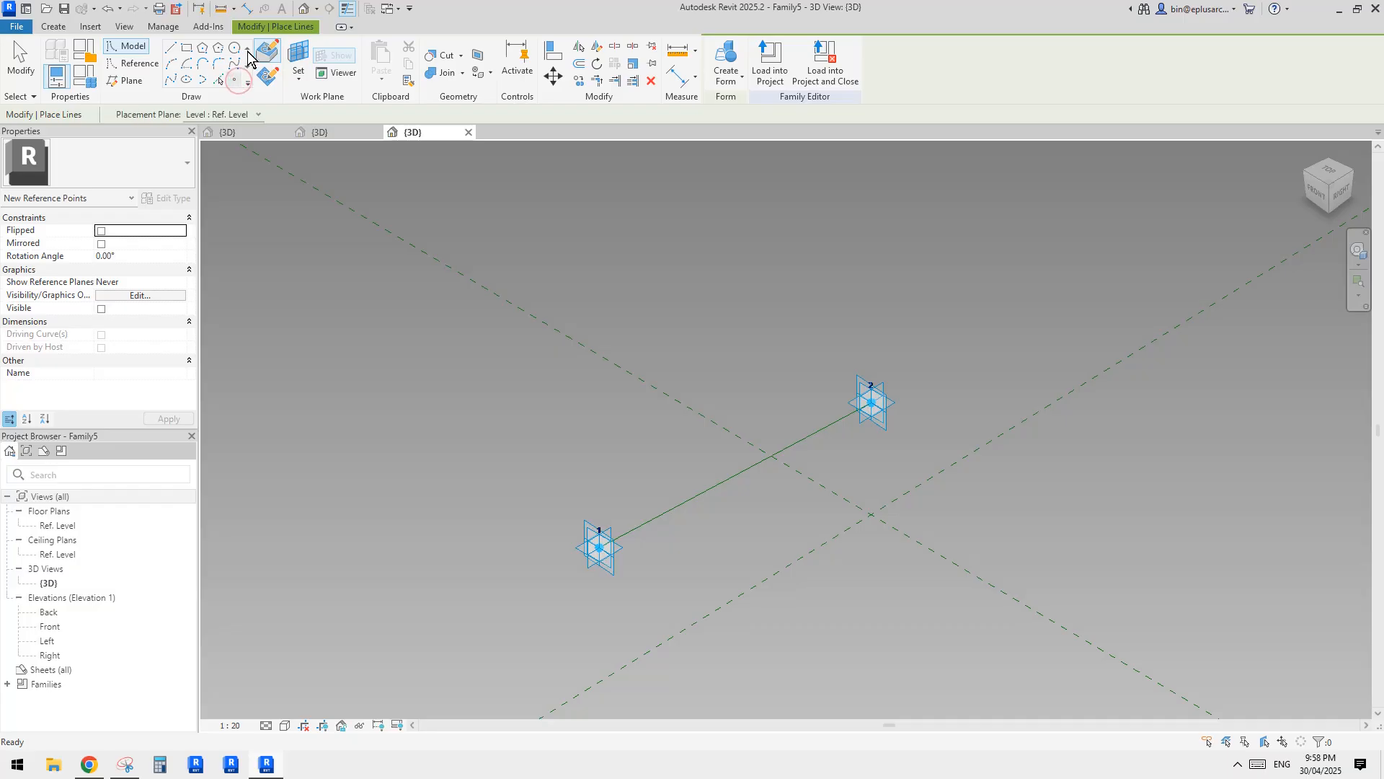
click(683, 504)
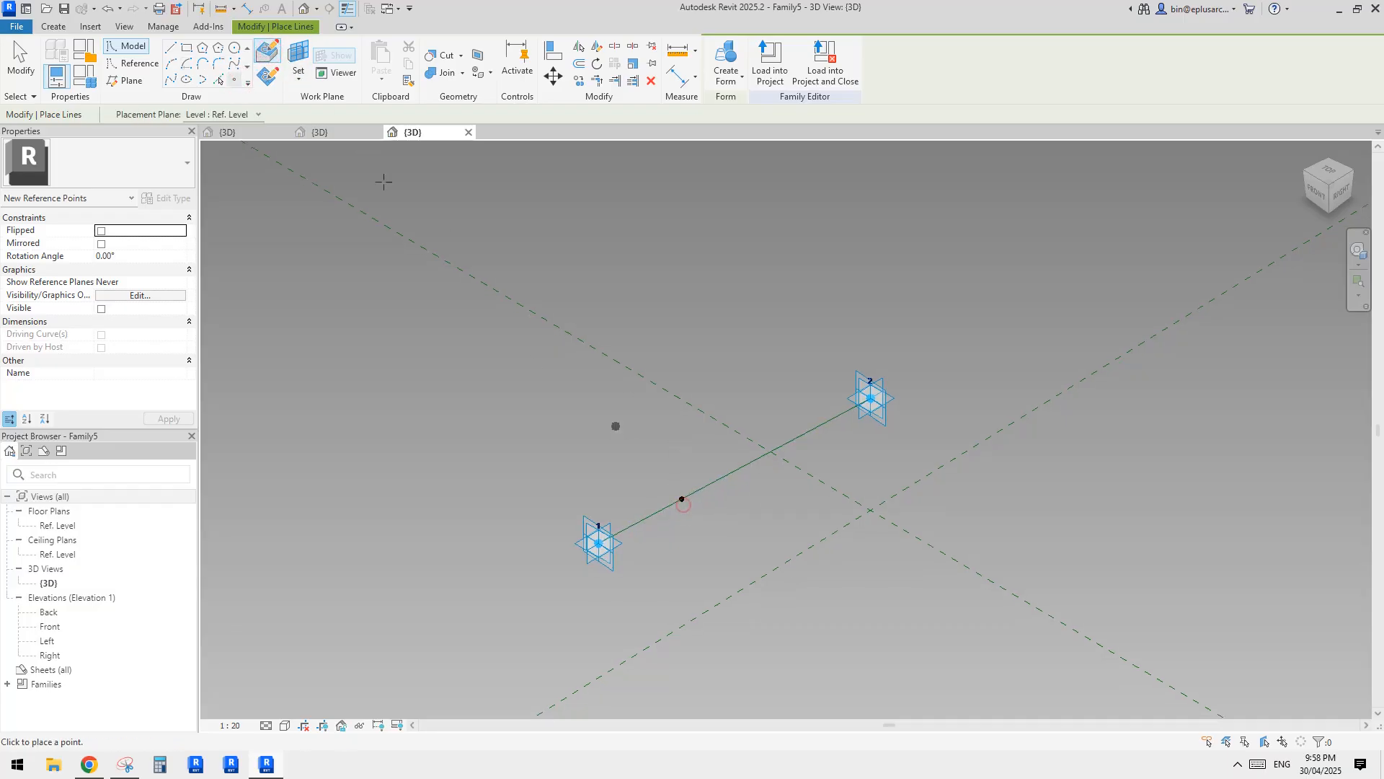
click(187, 48)
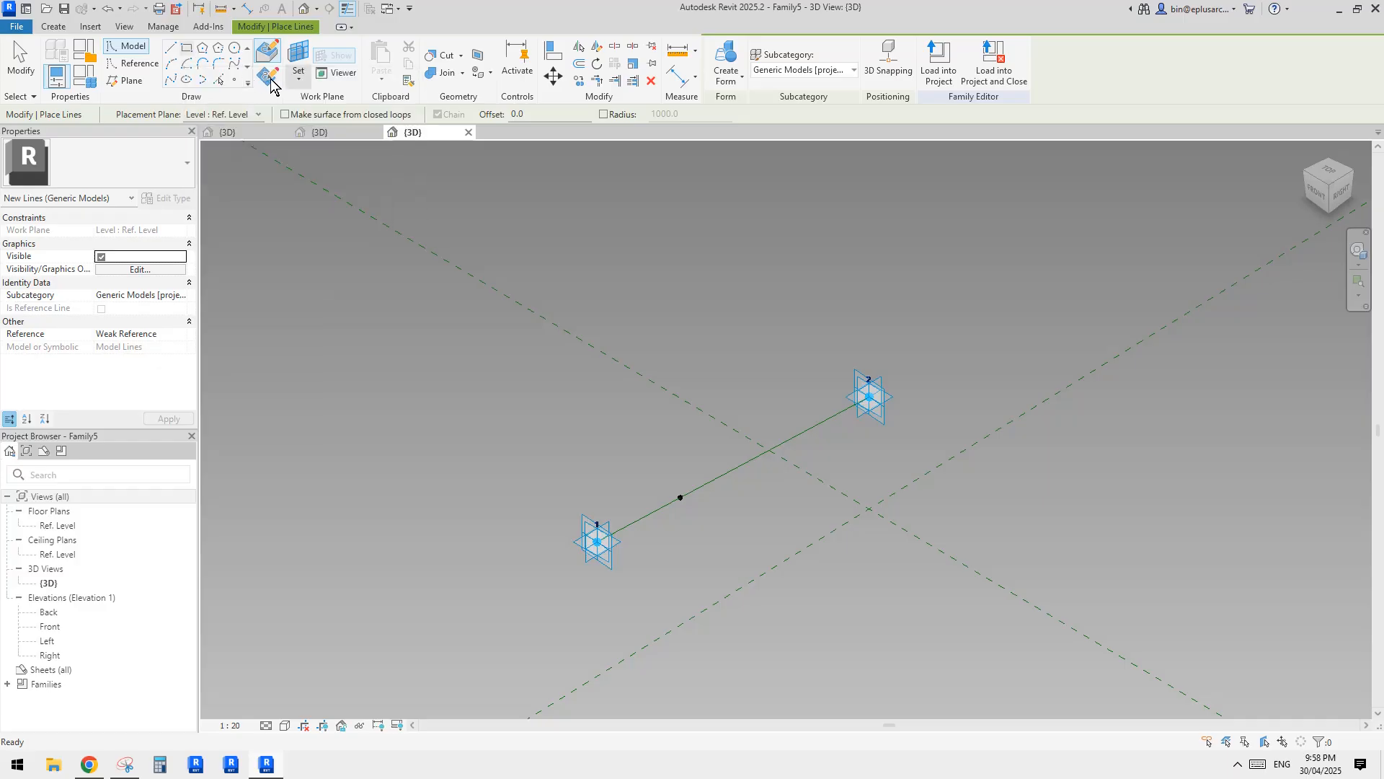
click(268, 76)
click(299, 57)
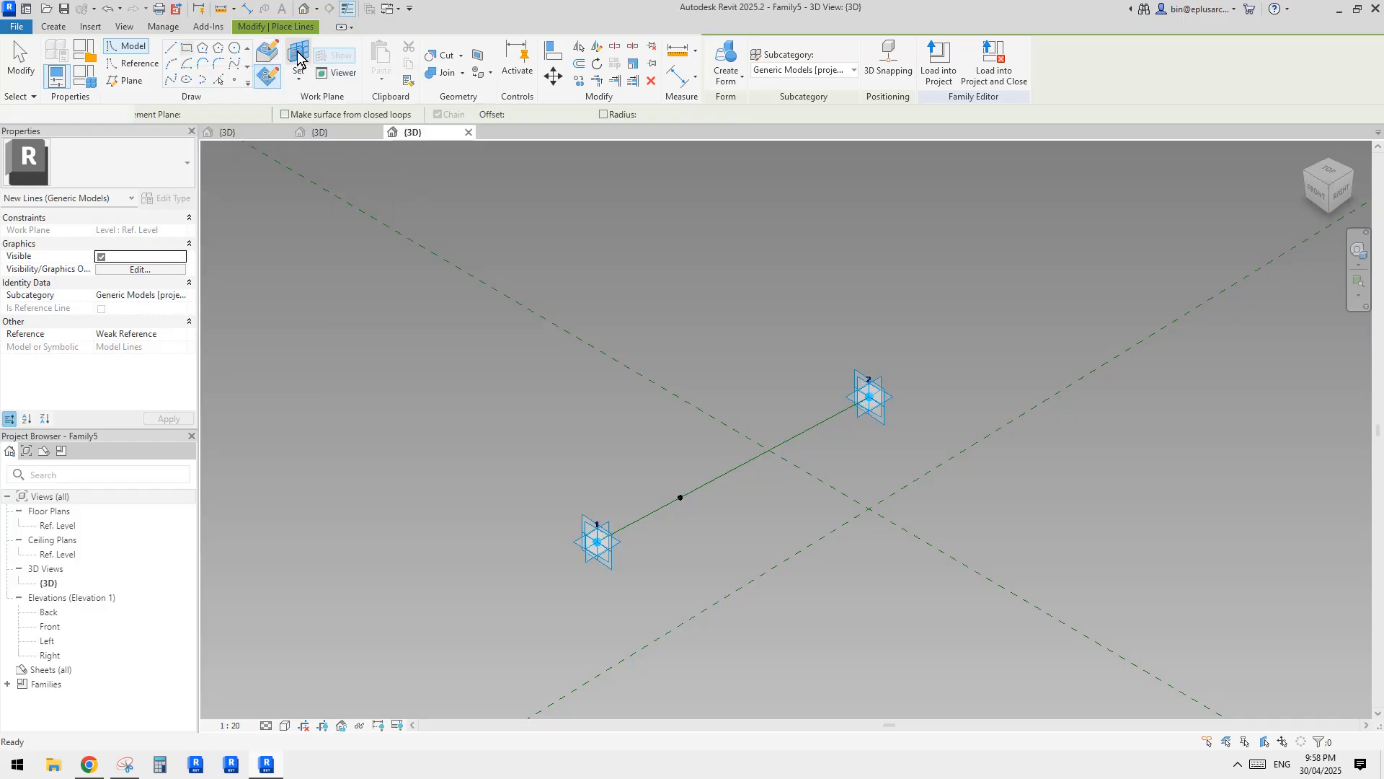
click(681, 497)
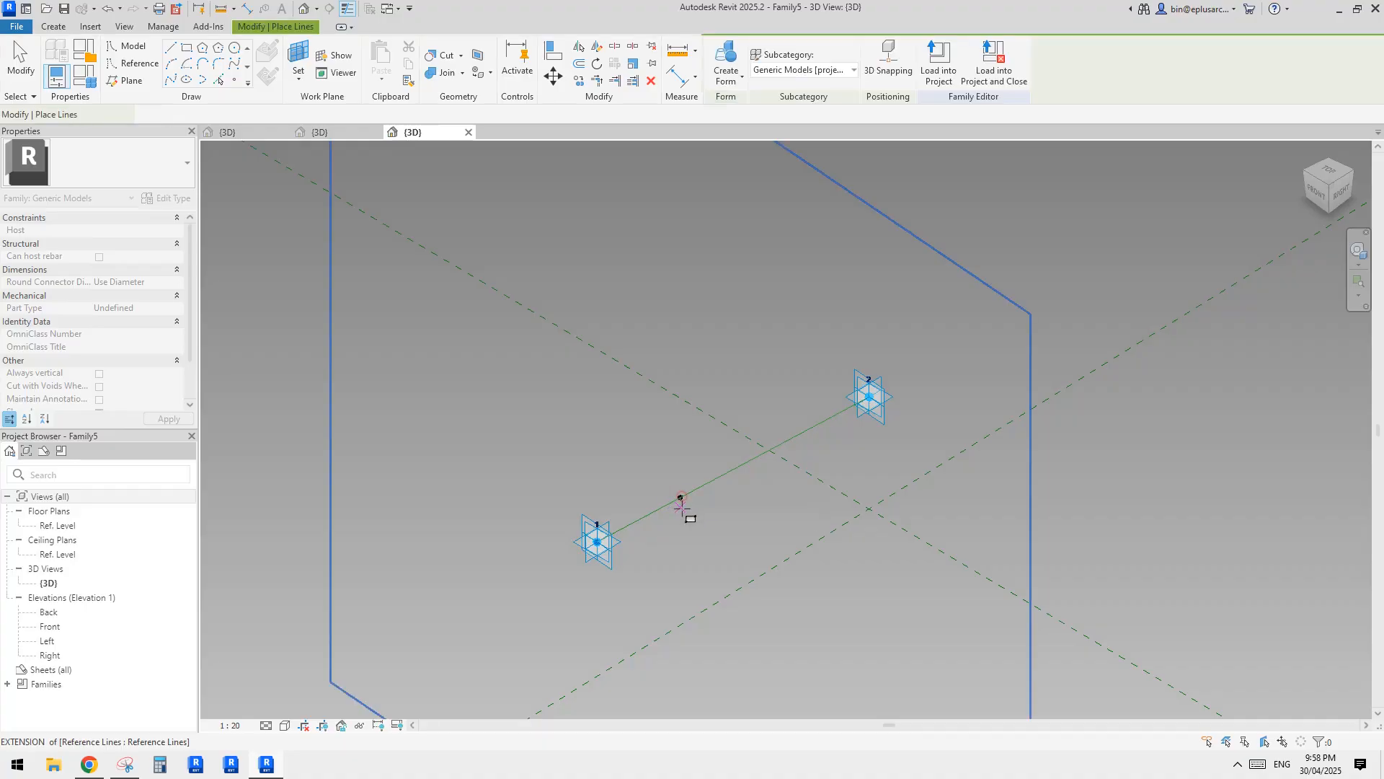
shift+middle_drag(681, 499, 729, 519)
scroll(697, 499, up, 2)
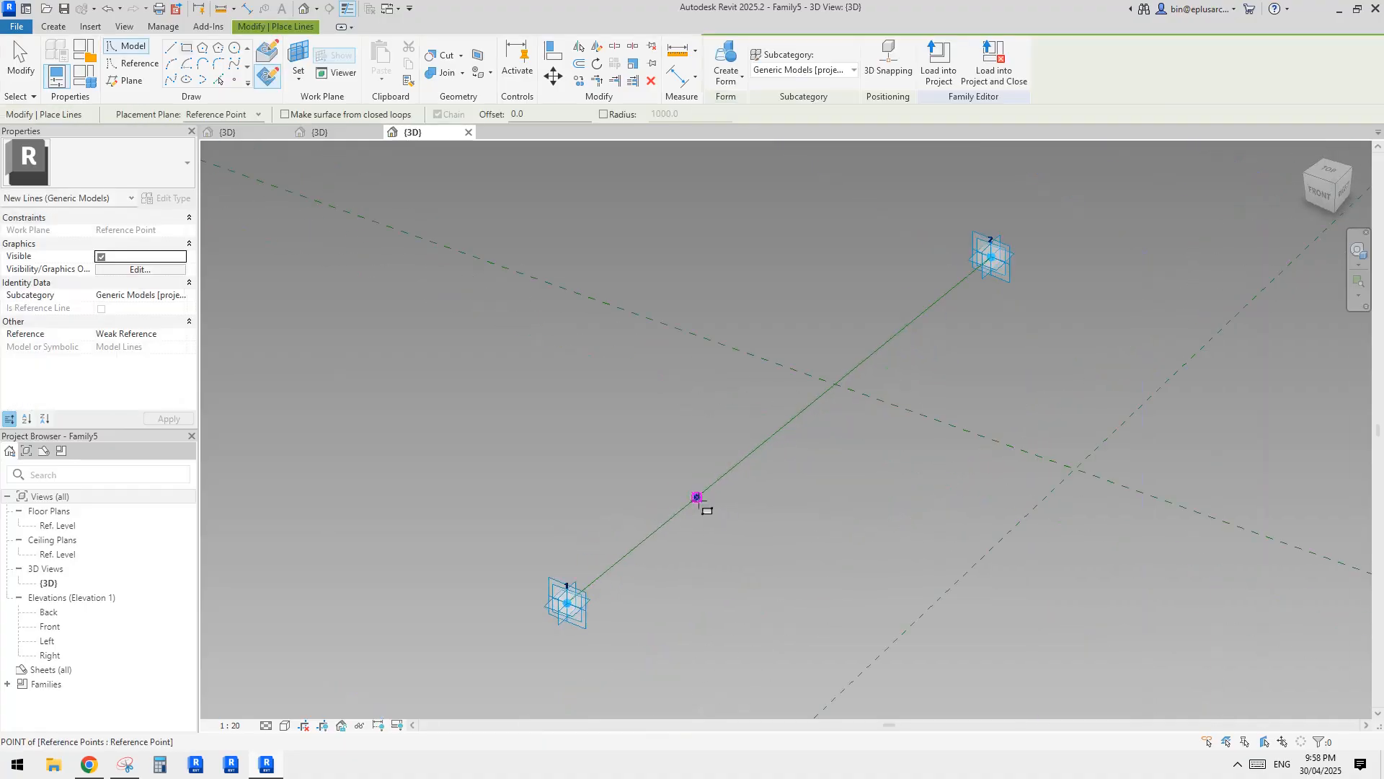
Draw a 4-sided polygon with sides about 100 mm long, centred on the hosted point, and convert its sides to reference lines.
click(204, 49)
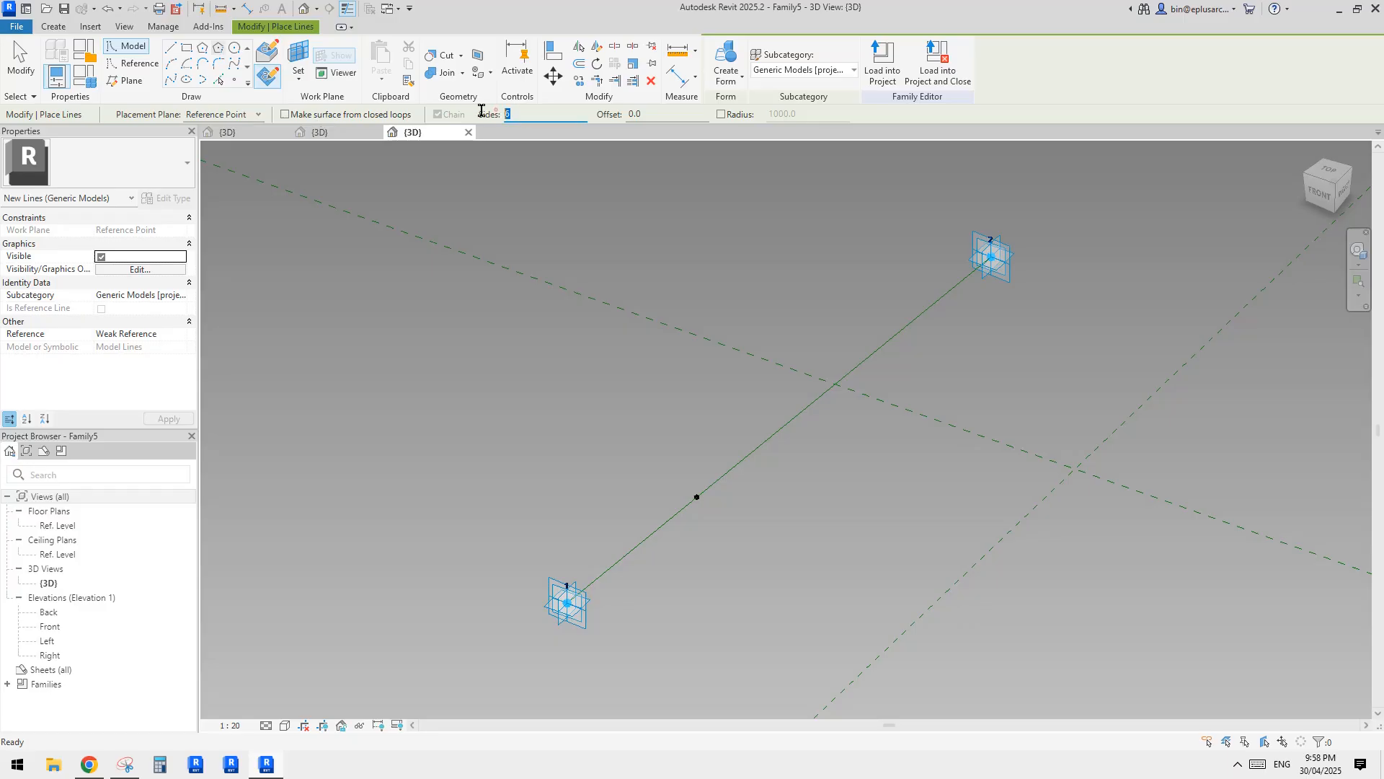
text(4)
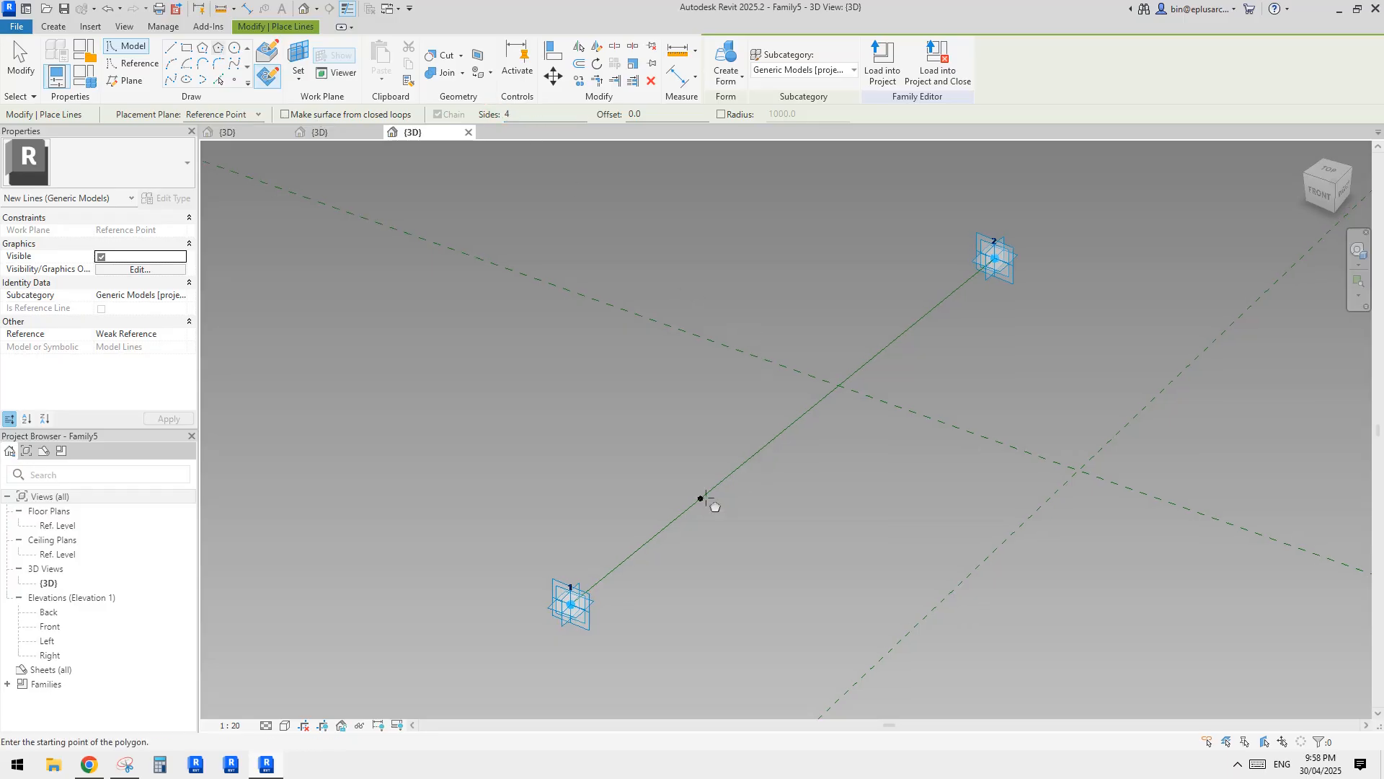
click(701, 498)
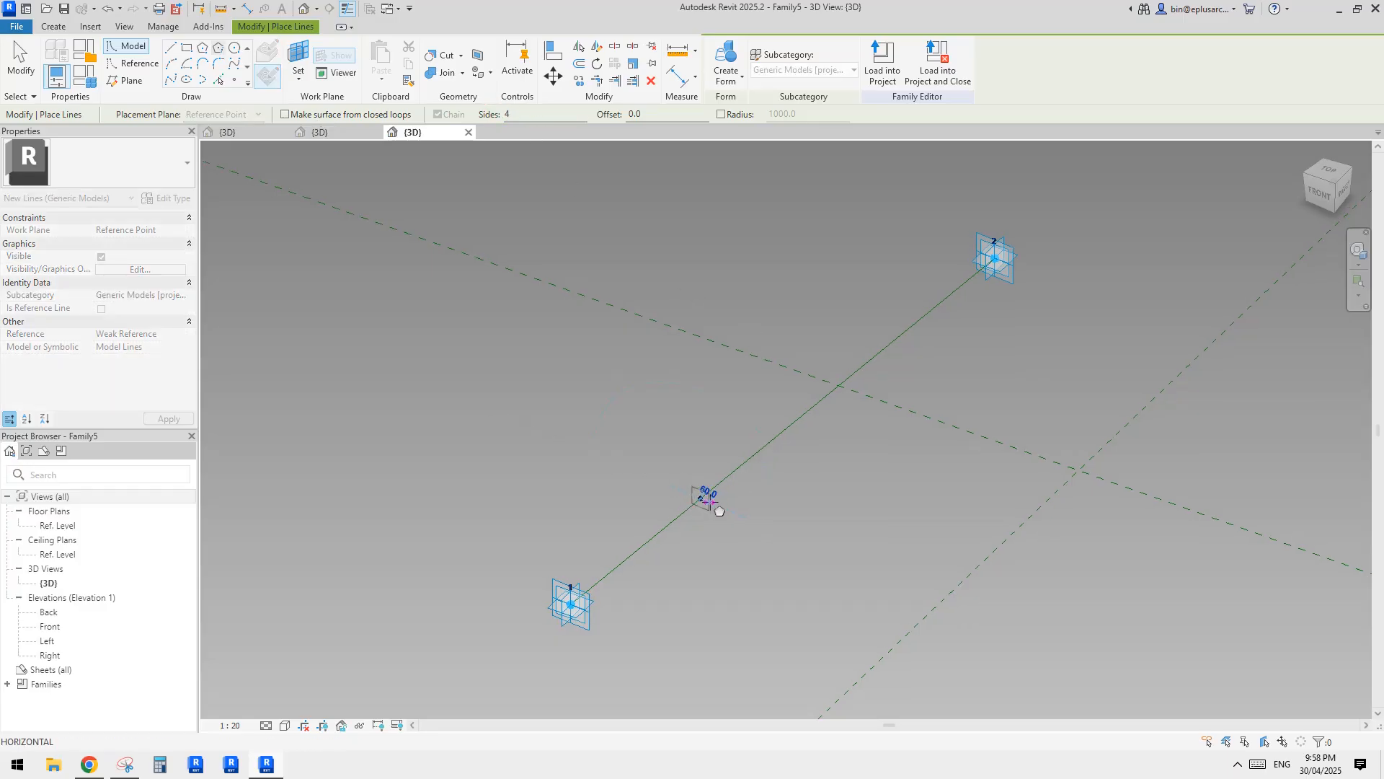
scroll(717, 509, up, 3)
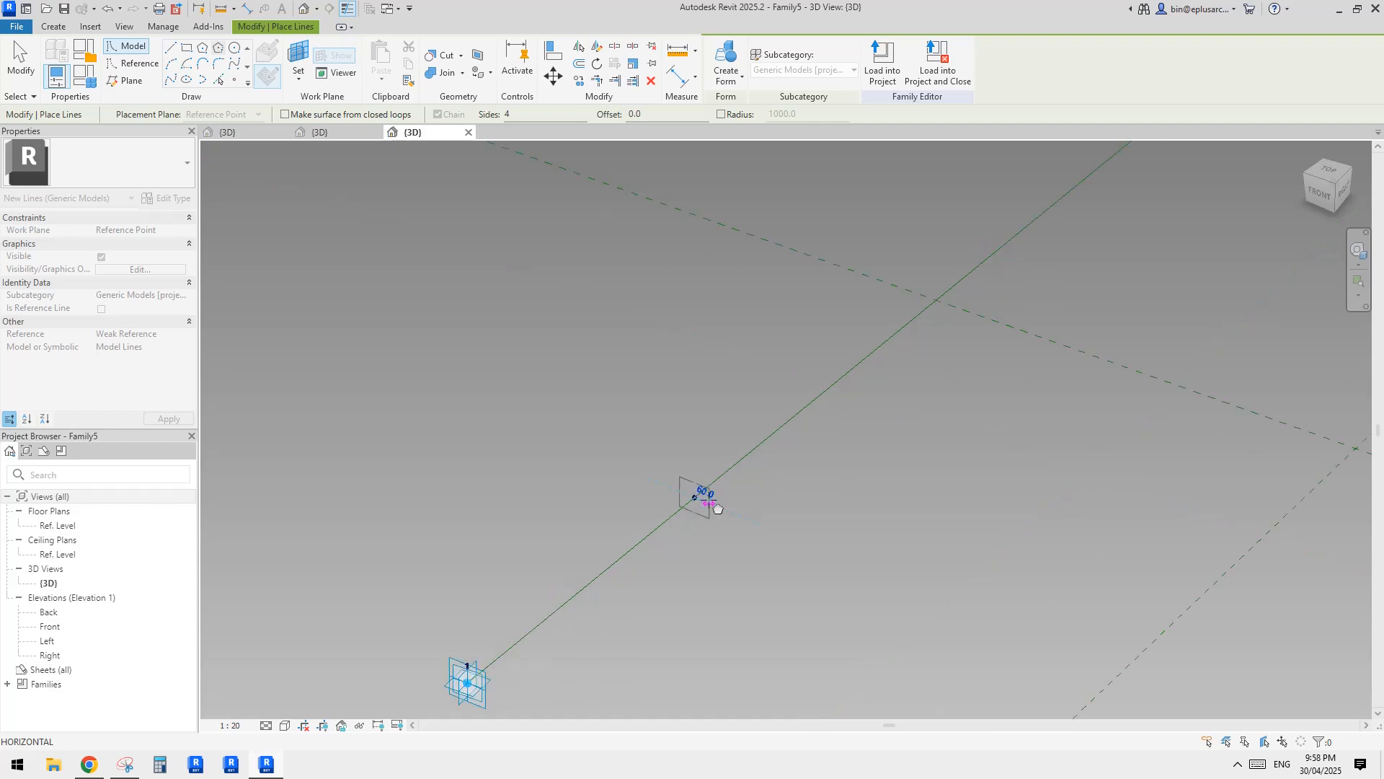
scroll(711, 507, up, 4)
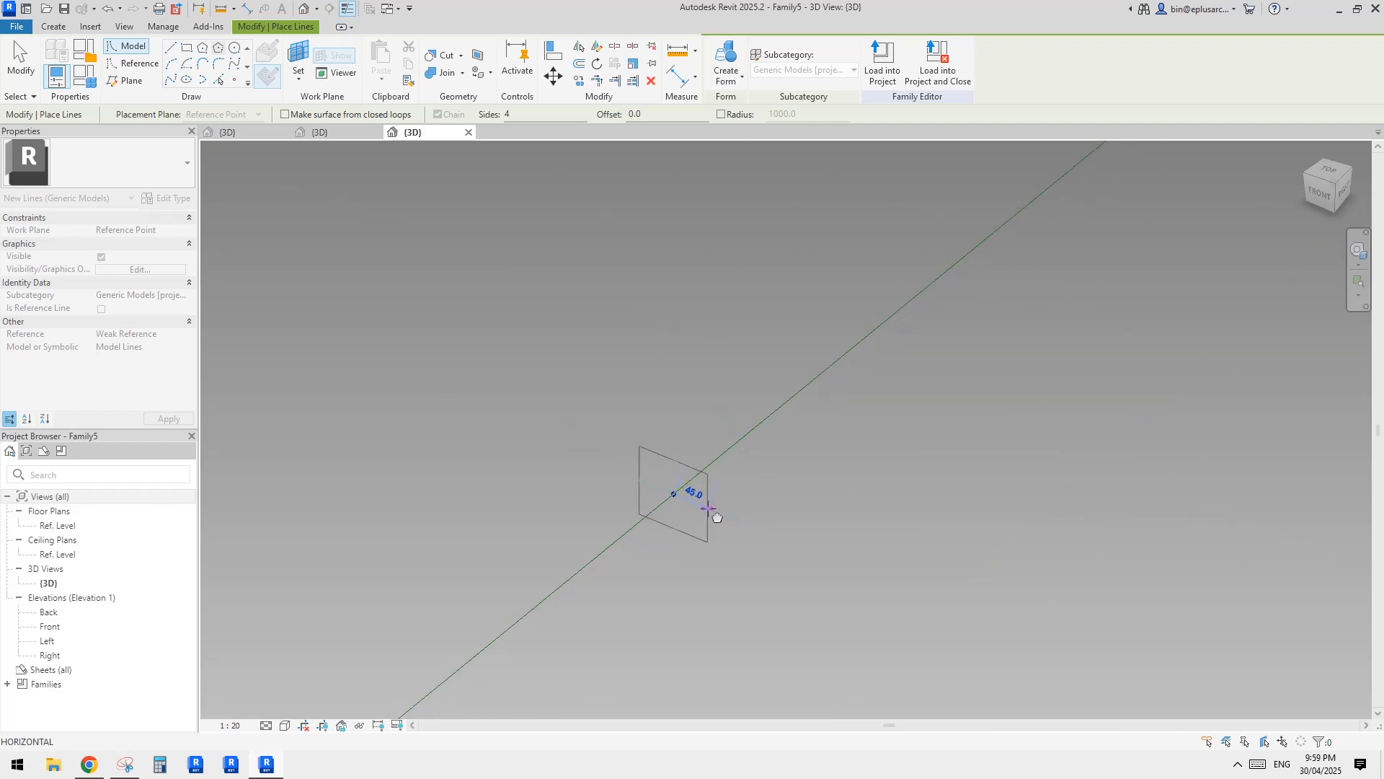
click(720, 518)
key(Escape)
key(Escape)
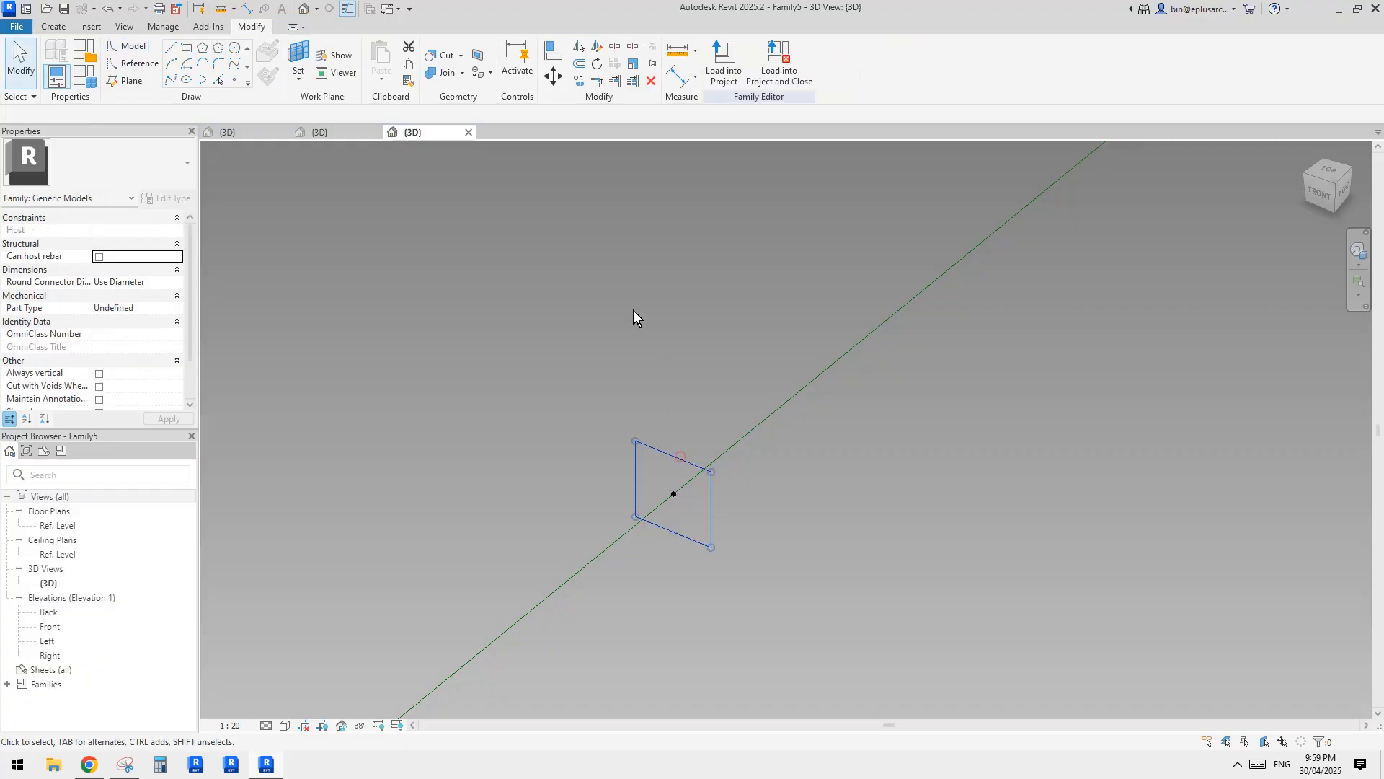
click(101, 335)
scroll(693, 438, down, 5)
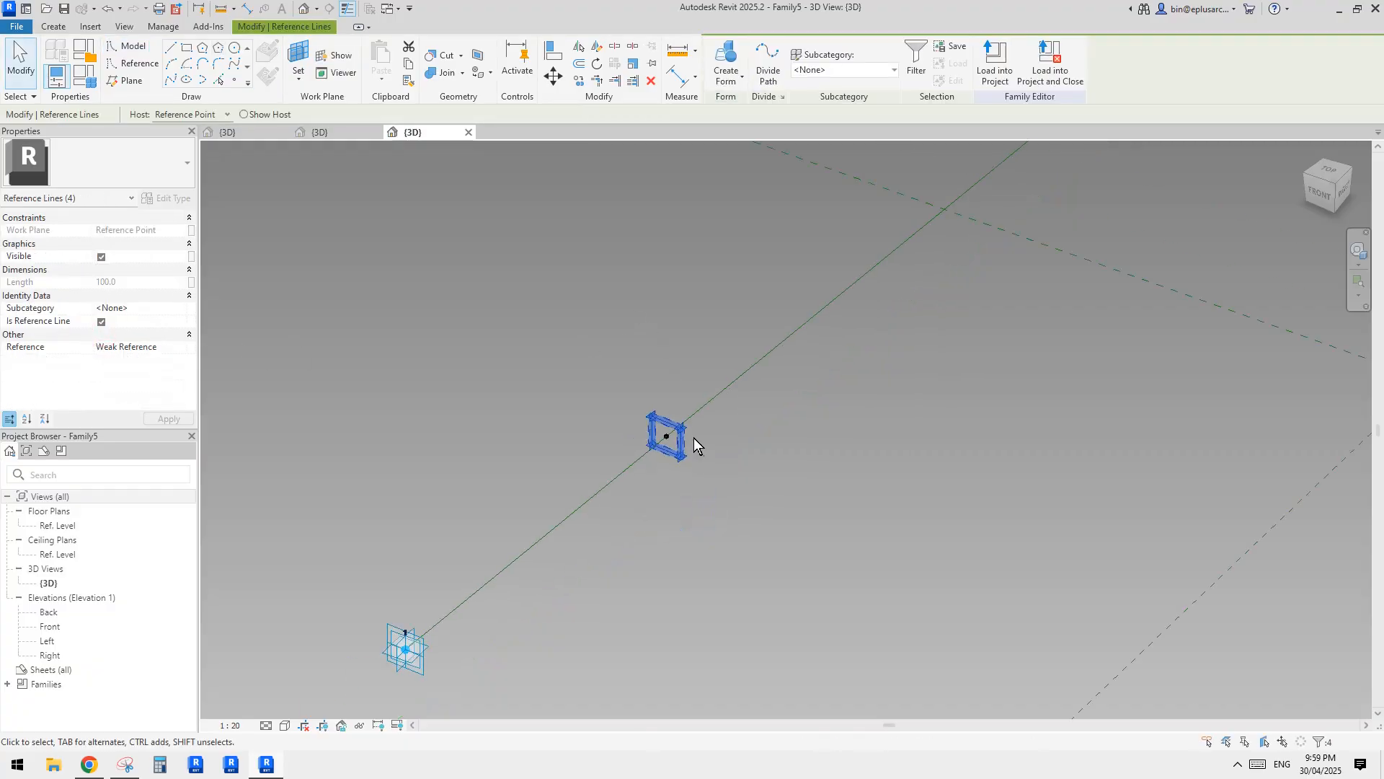
key(Escape)
Copy the hosted point together with its square profile to a free spot beside the reference line.
drag(543, 337, 730, 509)
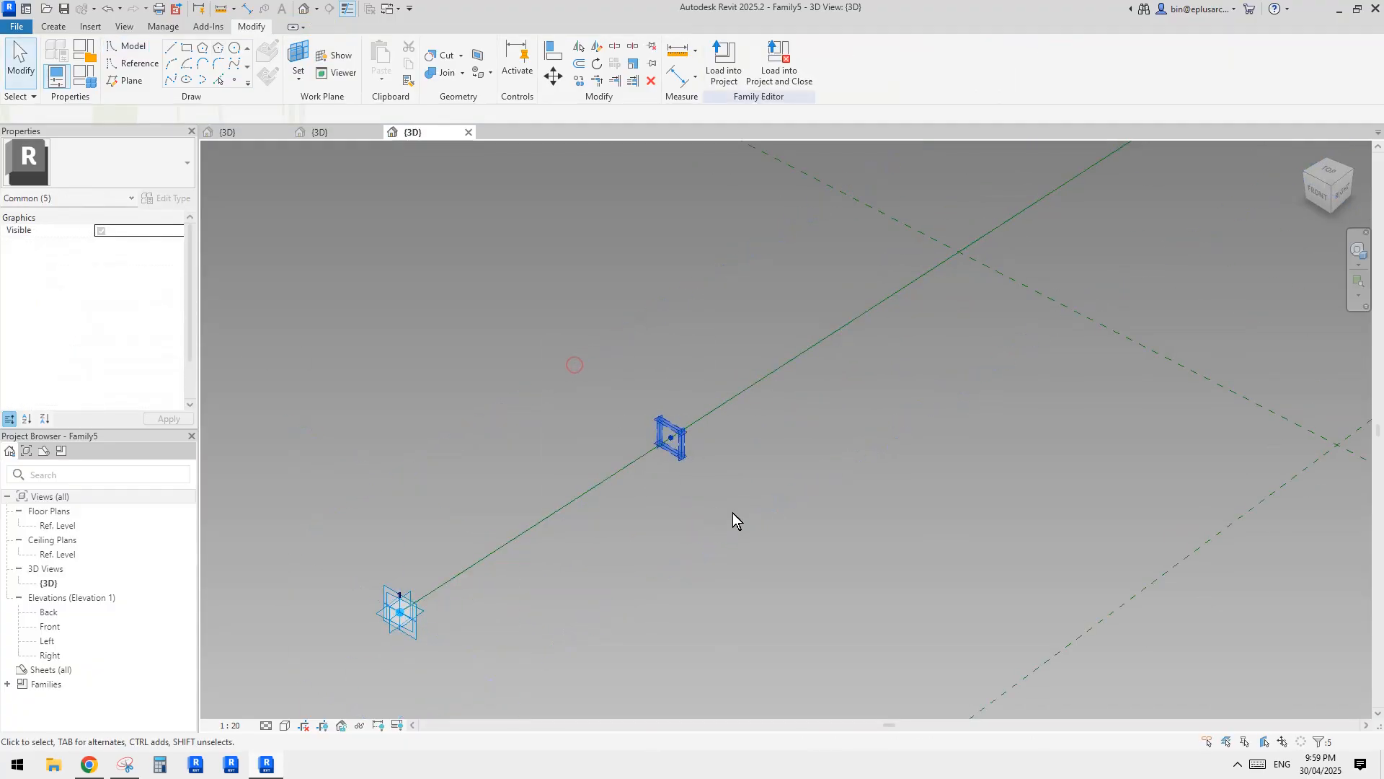
key(c)
key(o)
click(695, 487)
click(845, 515)
key(Escape)
key(Escape)
Rehost the copied profile's reference point onto the reference line near adaptive point 2.
click(823, 465)
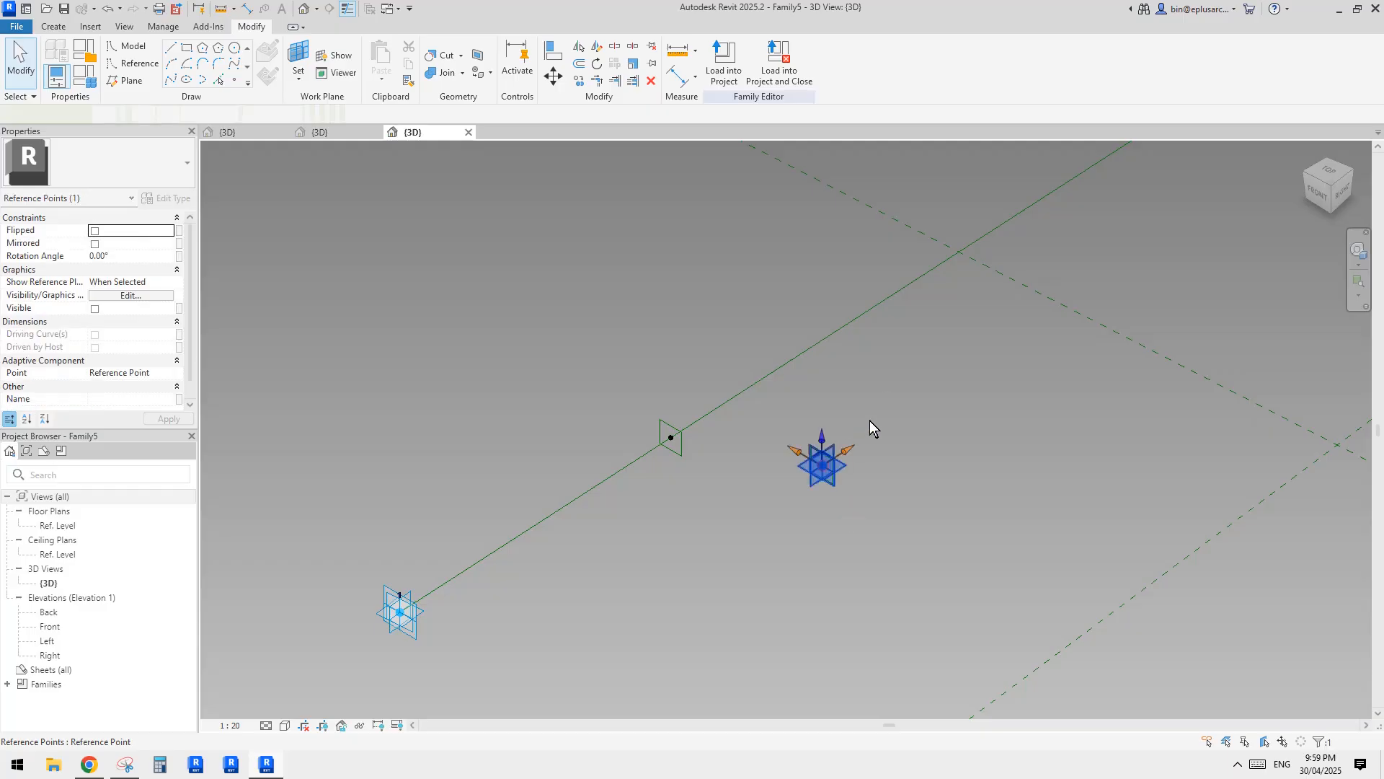
middle_drag(869, 421, 850, 455)
click(849, 71)
scroll(885, 362, down, 1)
middle_drag(885, 363, 776, 510)
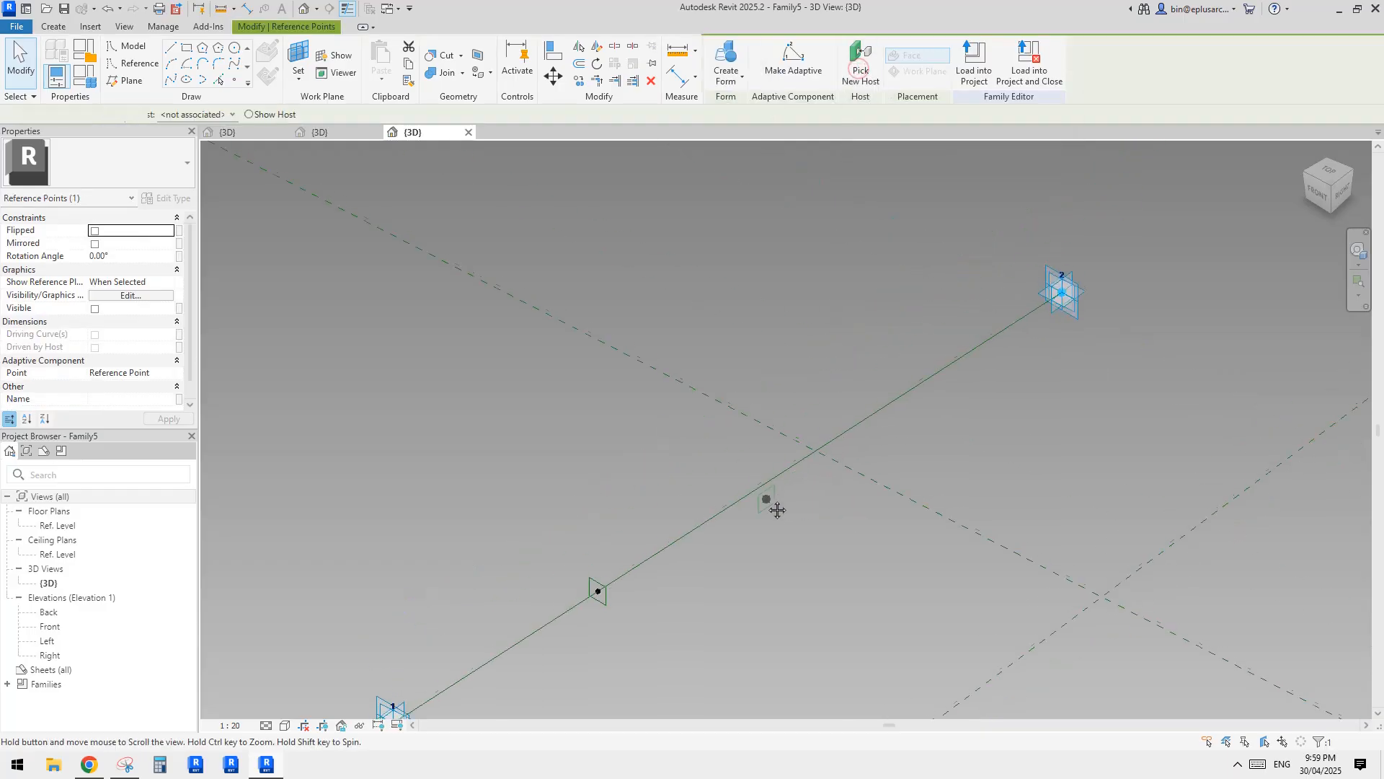
click(927, 381)
Create a solid form between the two square profiles on the reference line.
click(934, 389)
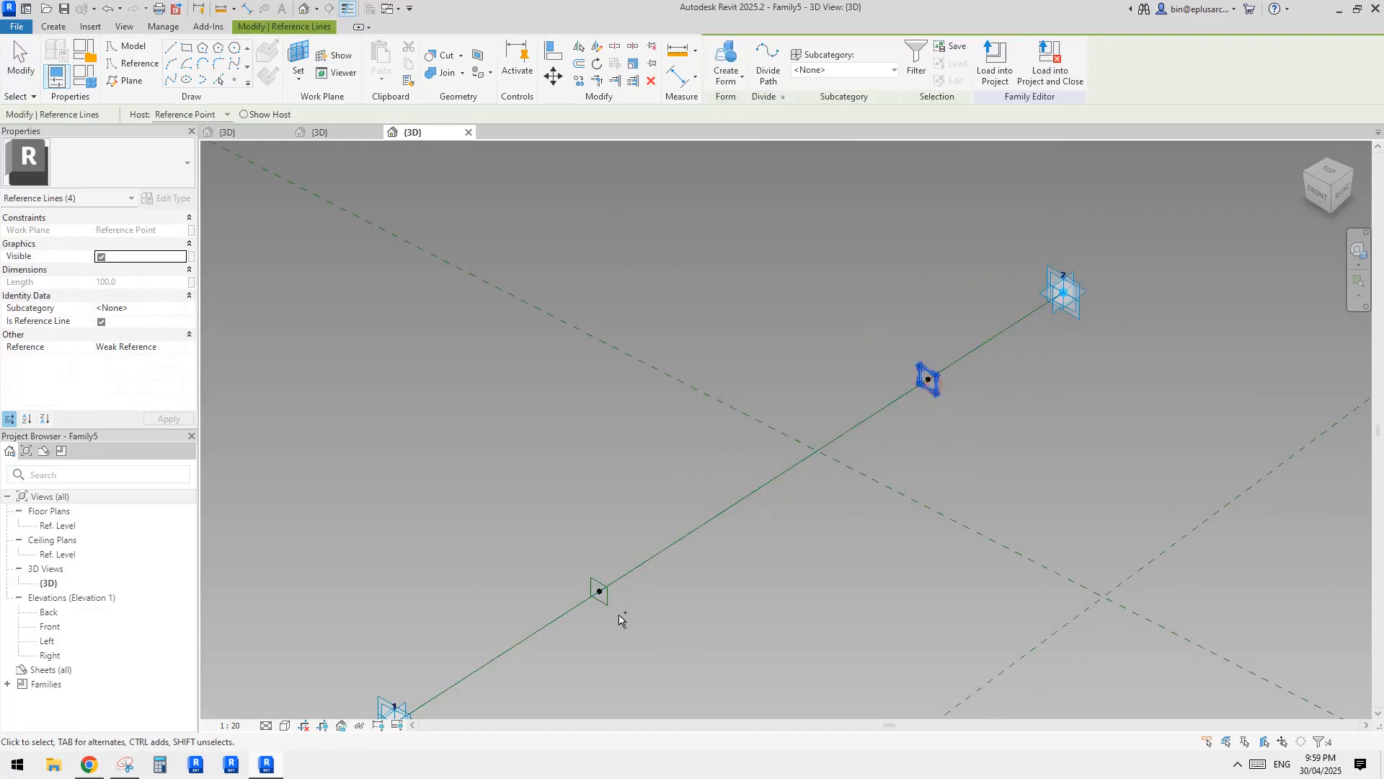
ctrl+click(611, 609)
click(726, 65)
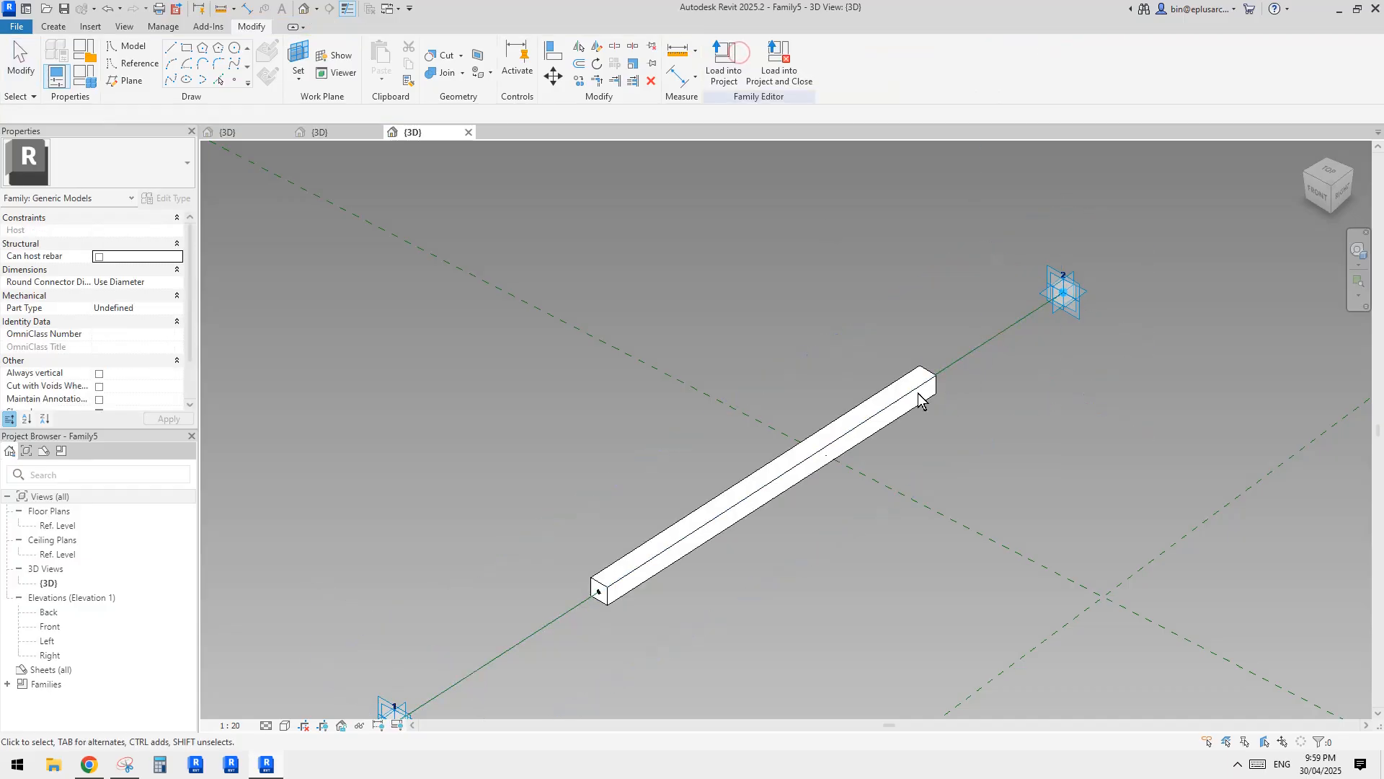
Extend the bar to both adaptive points, placing one profile's point at normalized curve parameter 1 and the other at the opposite end.
drag(932, 382, 1059, 288)
scroll(480, 599, up, 1)
middle_drag(481, 599, 638, 445)
scroll(690, 458, up, 2)
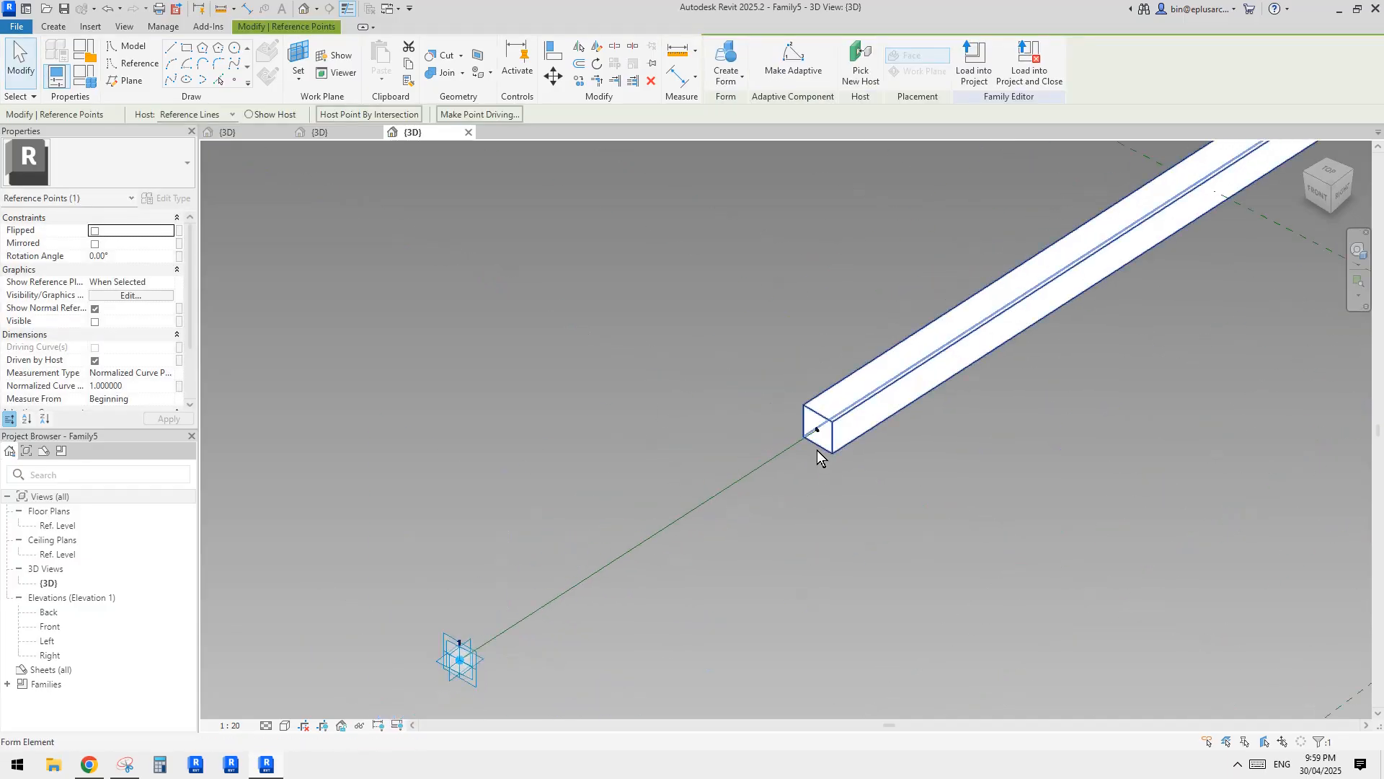
key(Escape)
click(789, 431)
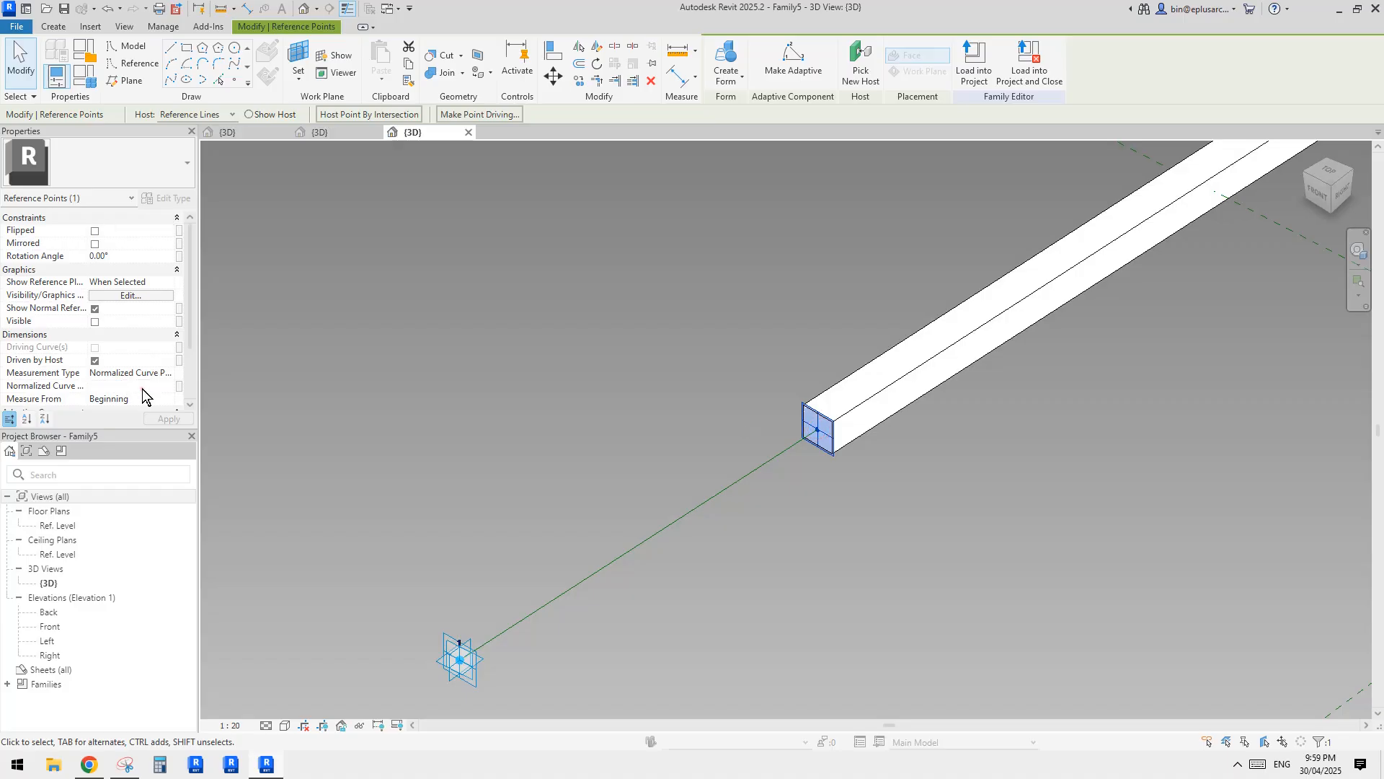
scroll(712, 389, down, 4)
click(721, 389)
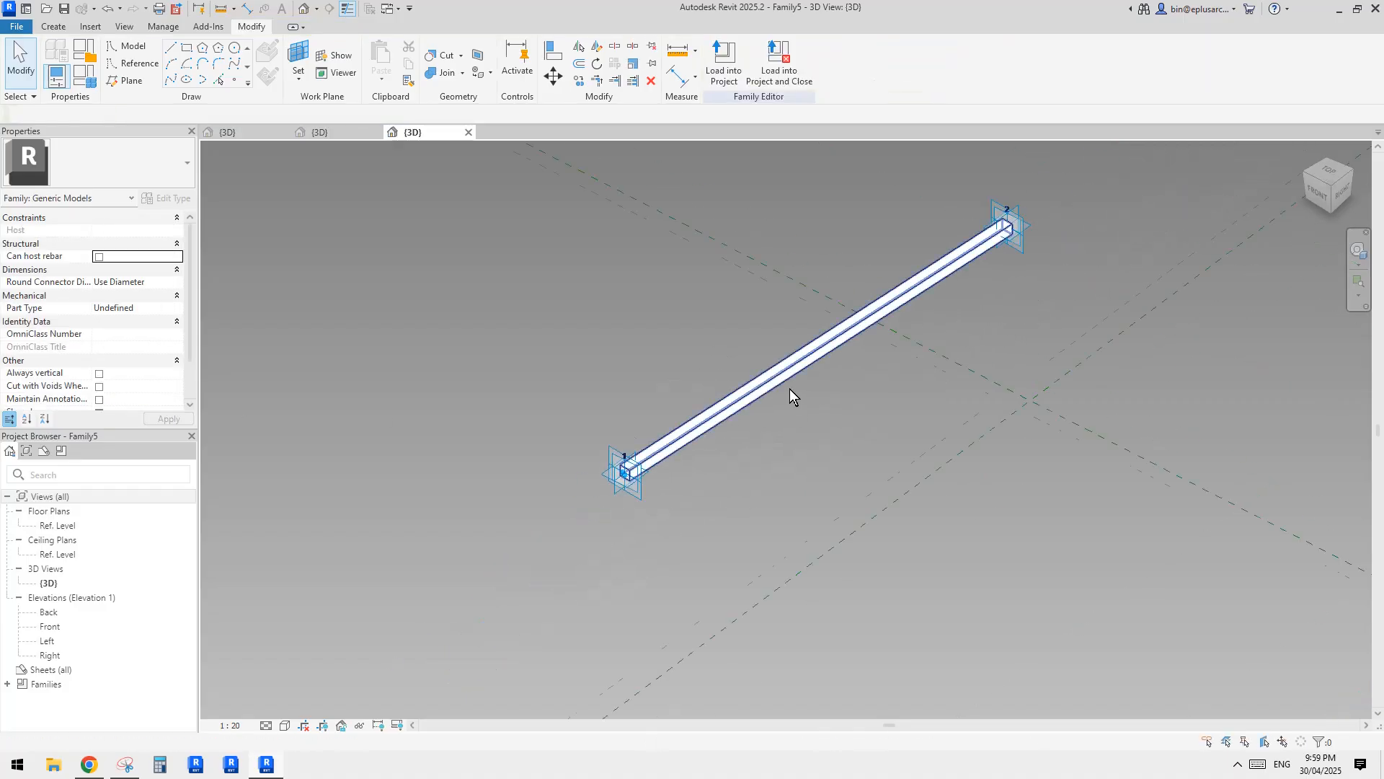
shift+middle_drag(790, 388, 827, 408)
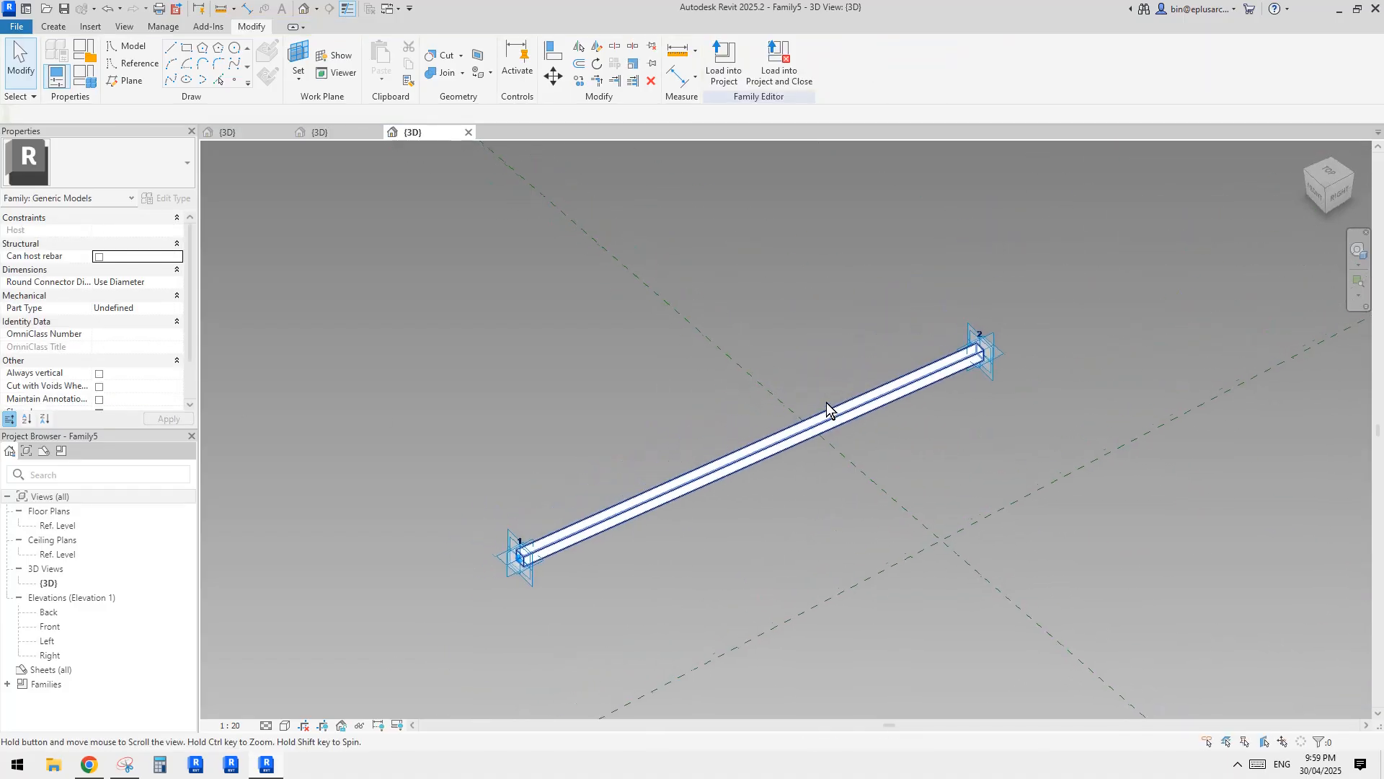
Load the updated Family5 into Family4 only, replacing its existing version.
click(715, 73)
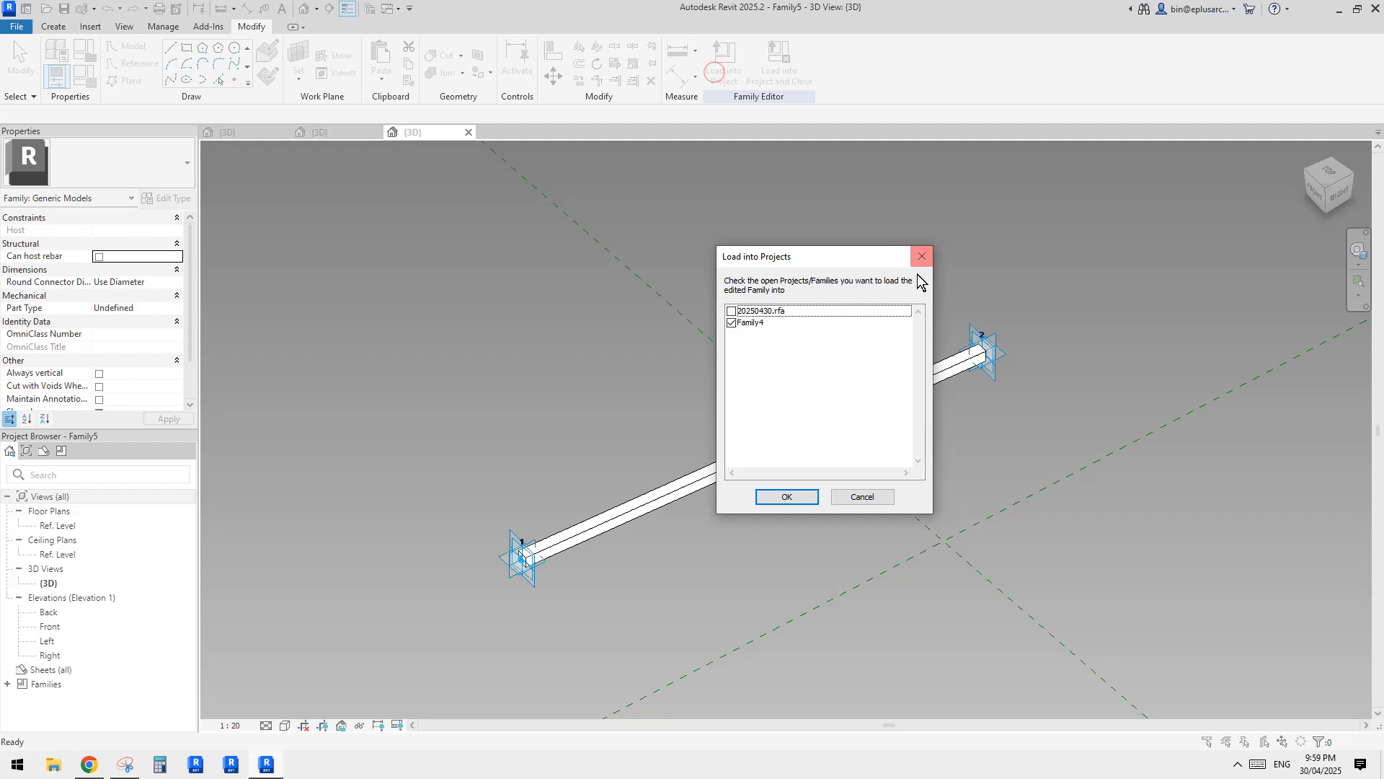
click(790, 497)
click(657, 338)
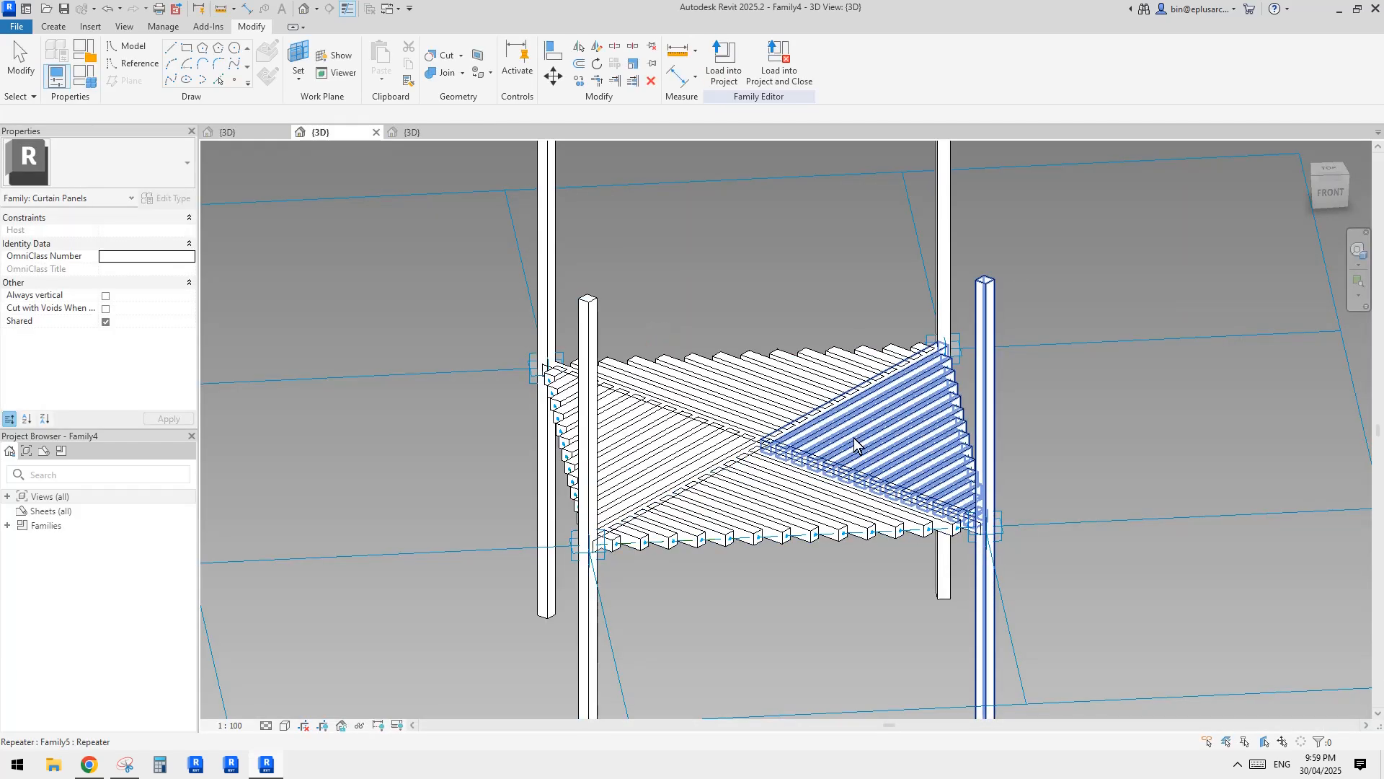
Examine the square bars and vertical columns of the updated panel, especially where they meet at the corners.
middle_drag(853, 463, 854, 430)
scroll(988, 427, down, 2)
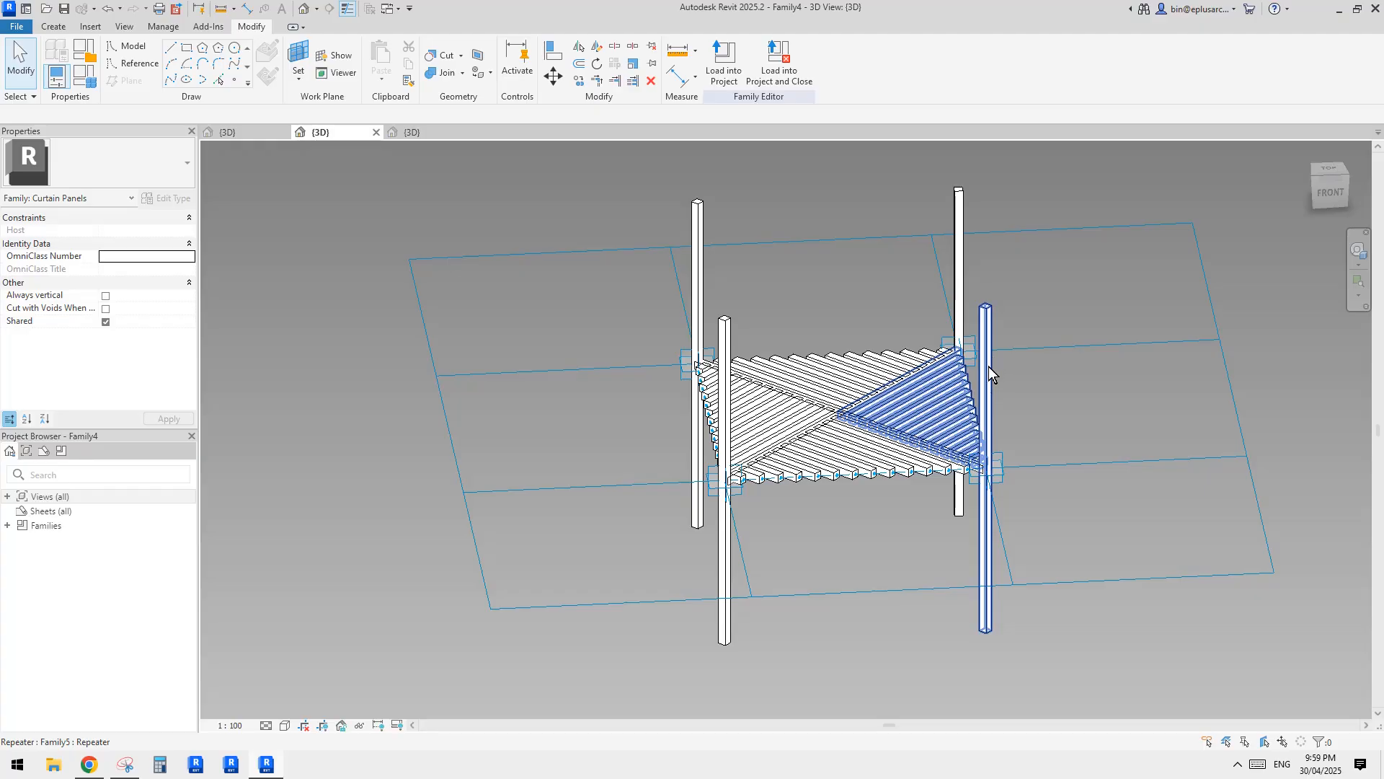
shift+middle_drag(988, 366, 1050, 462)
scroll(1041, 433, up, 2)
scroll(1046, 448, down, 1)
scroll(1044, 457, up, 2)
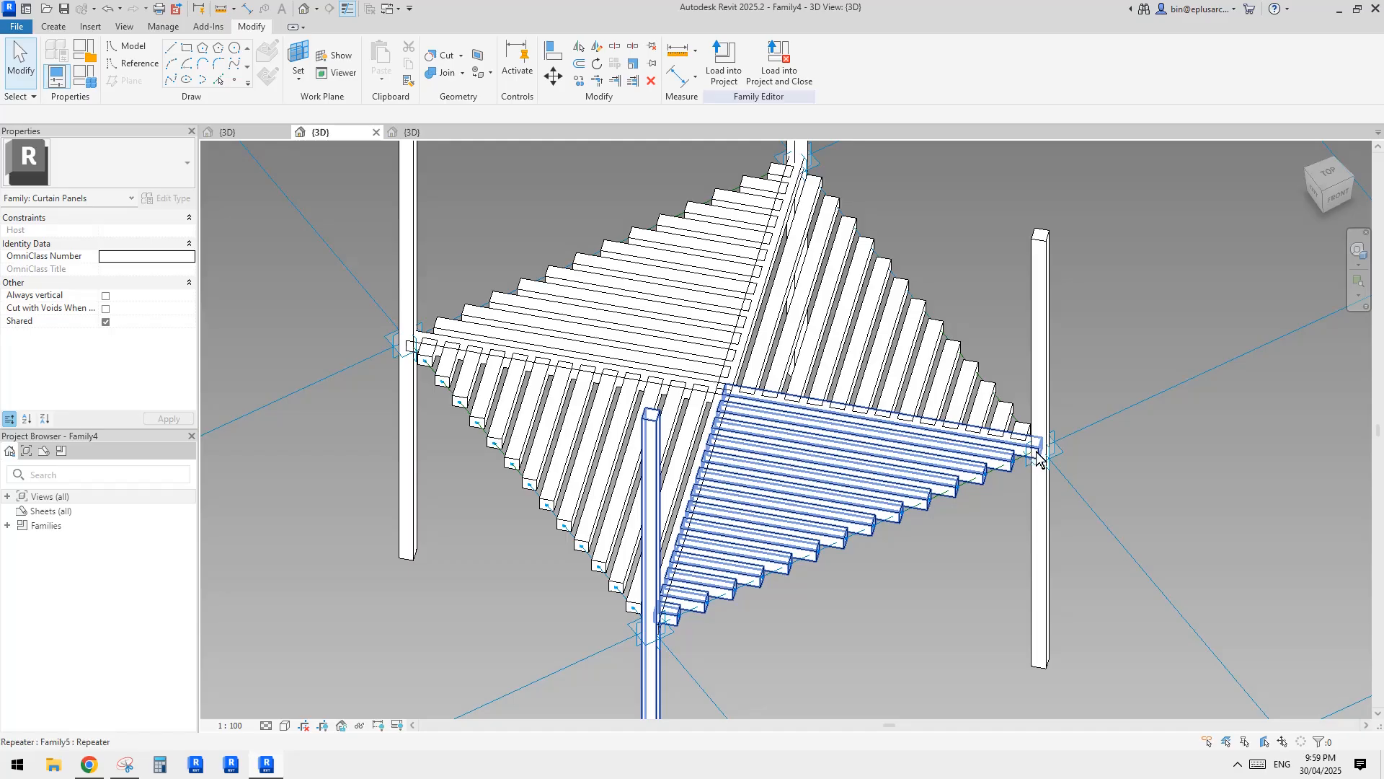
Delete the vertical bars standing at adaptive points 2 and 3 of the panel.
scroll(1038, 458, down, 2)
shift+middle_drag(1038, 458, 993, 380)
click(992, 382)
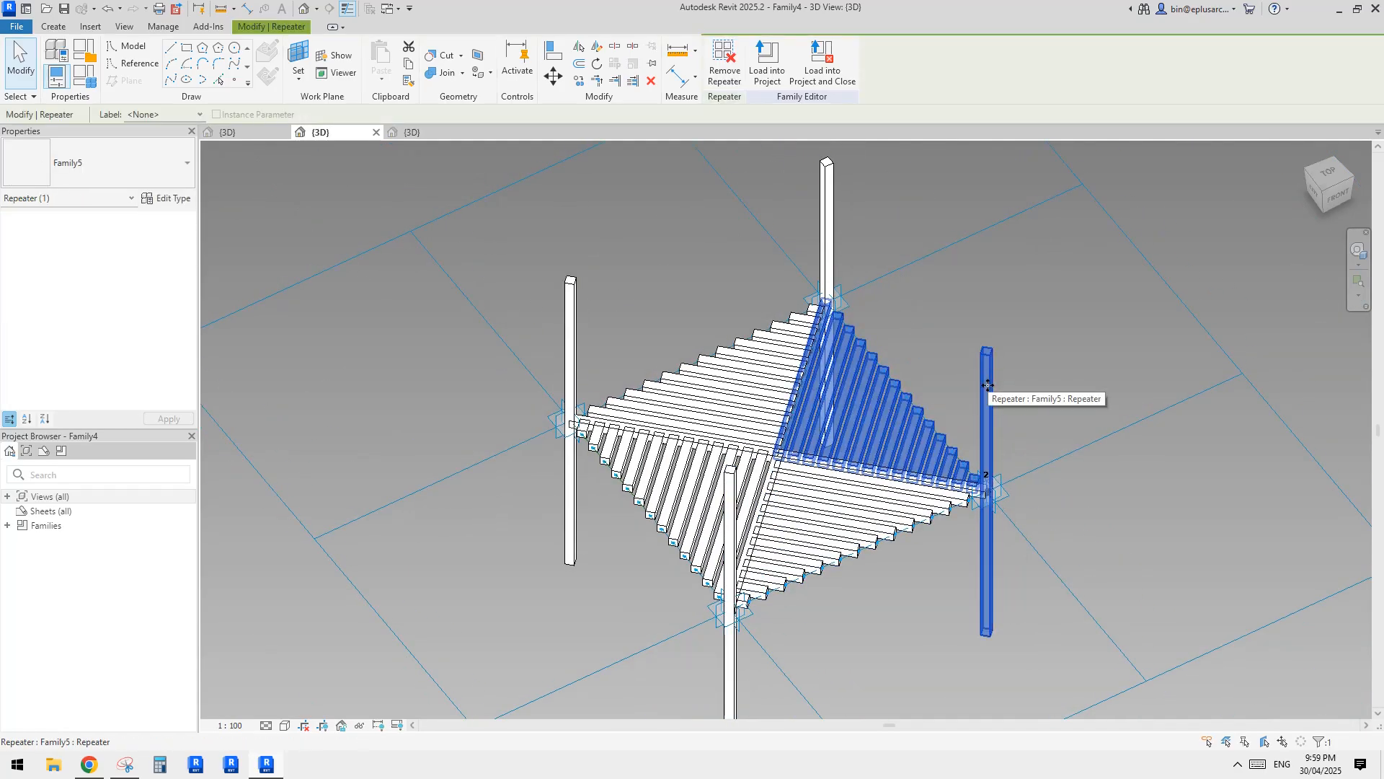
key(Escape)
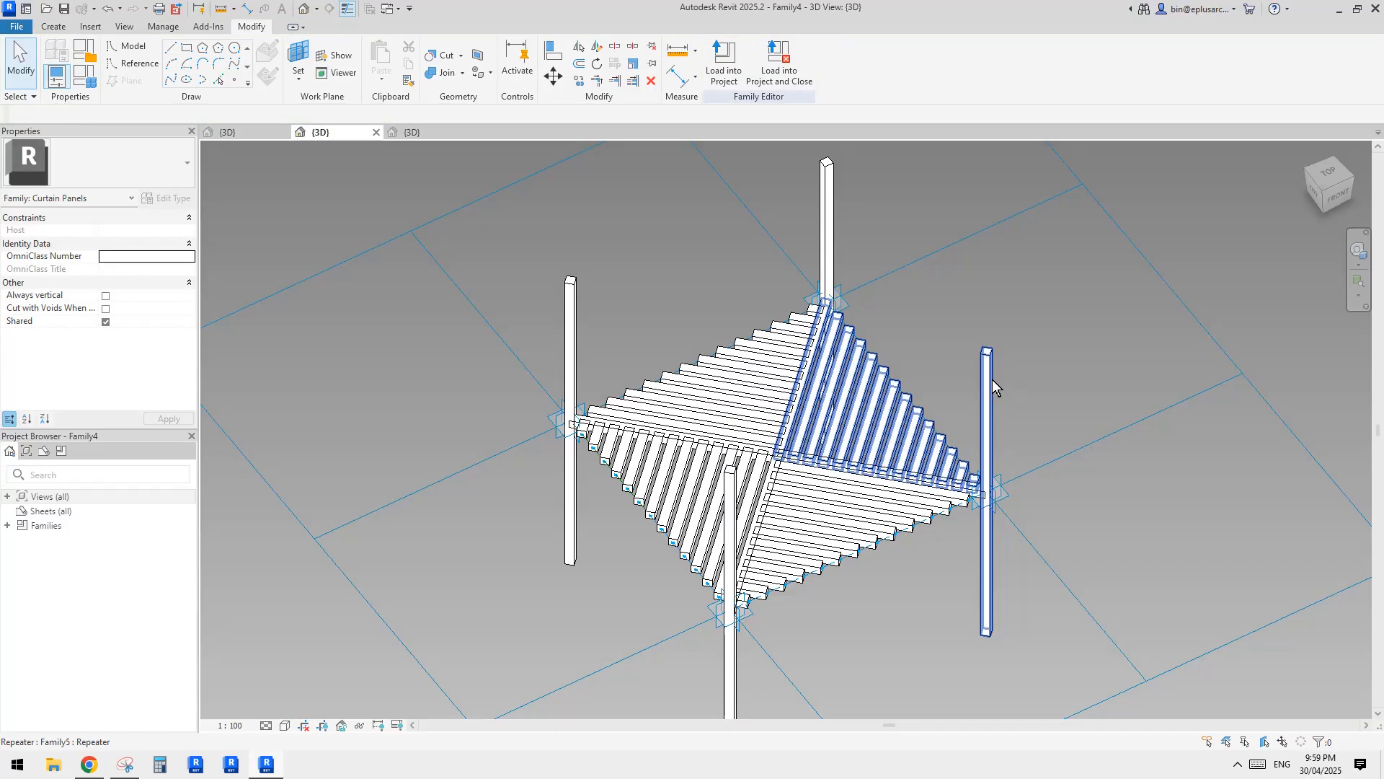
key(Tab)
click(993, 379)
key(Delete)
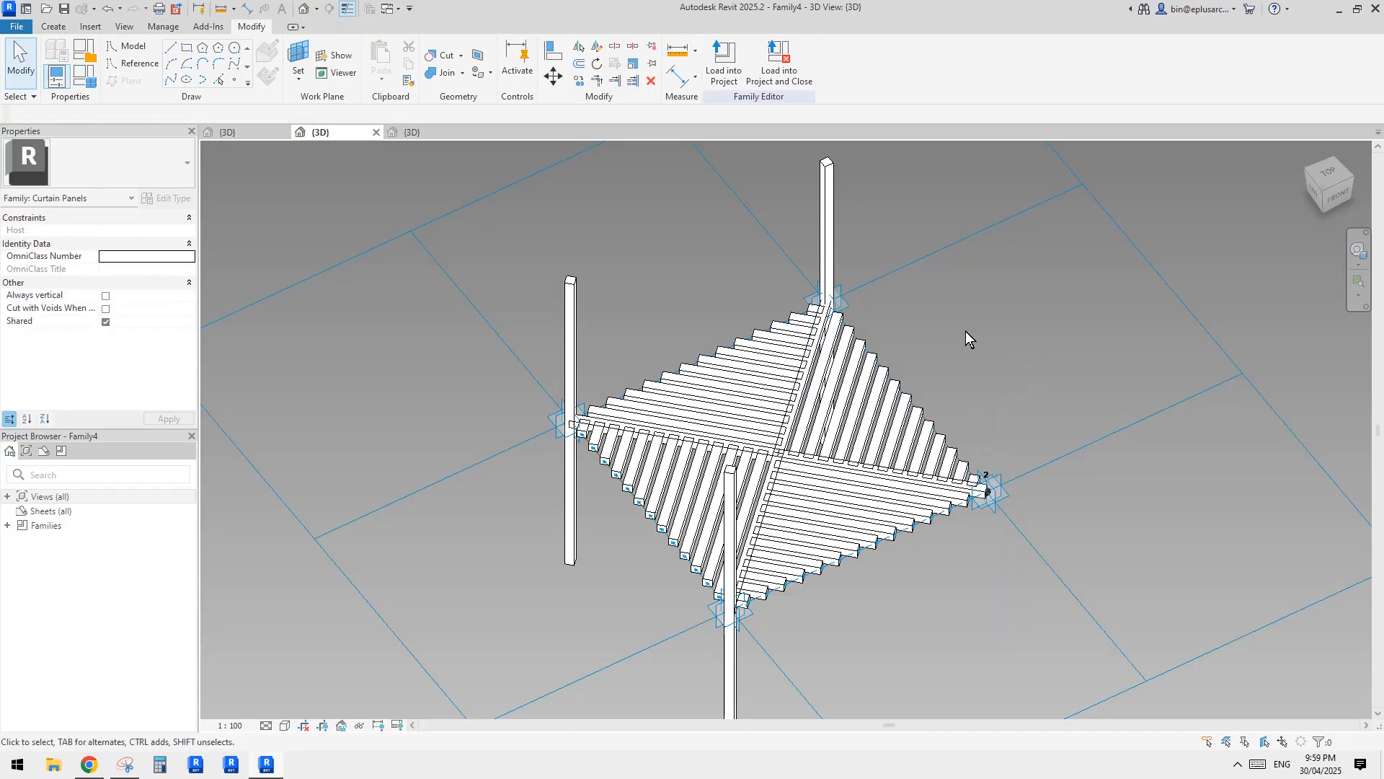
key(Tab)
click(824, 207)
middle_drag(832, 287, 880, 371)
key(Delete)
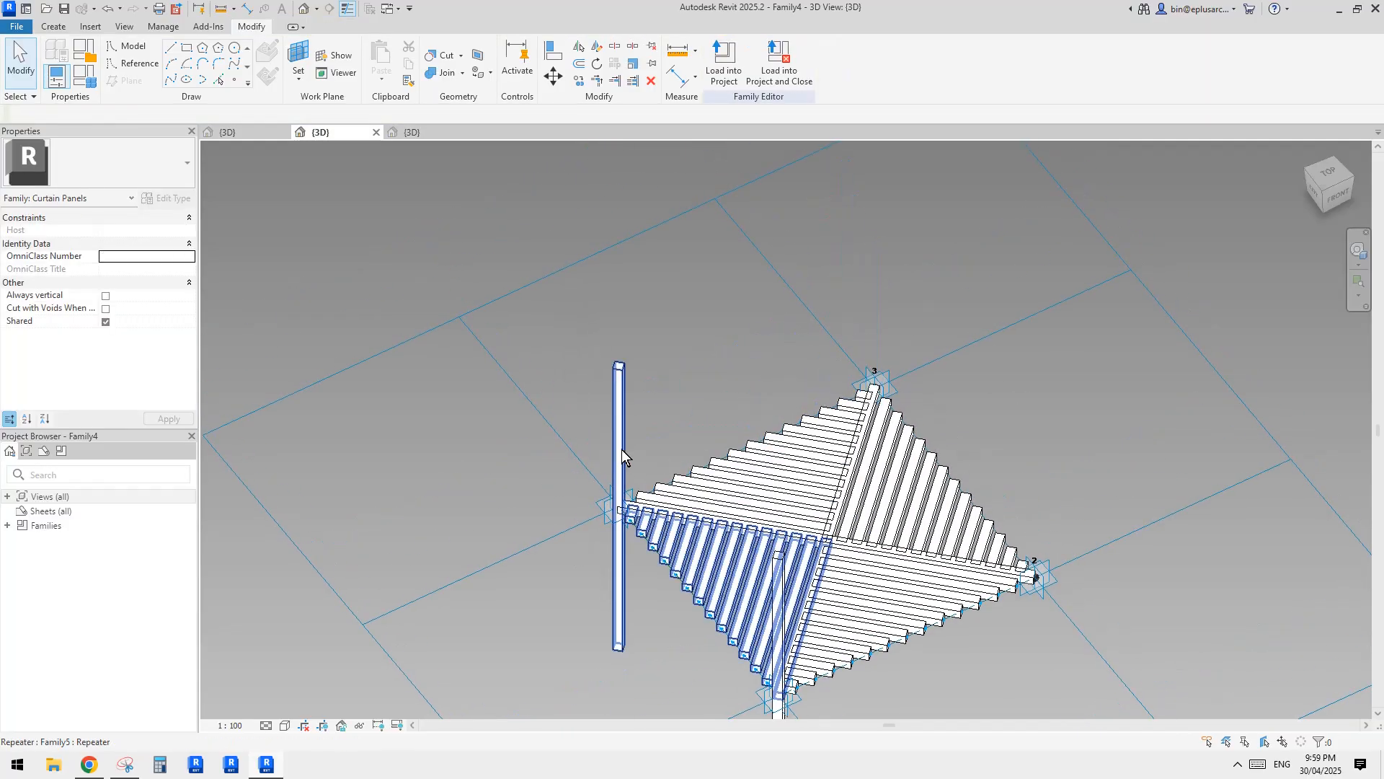
Delete the vertical bars standing at adaptive points 4 and 1 of the panel.
key(Tab)
click(617, 435)
key(Delete)
middle_drag(799, 561, 770, 416)
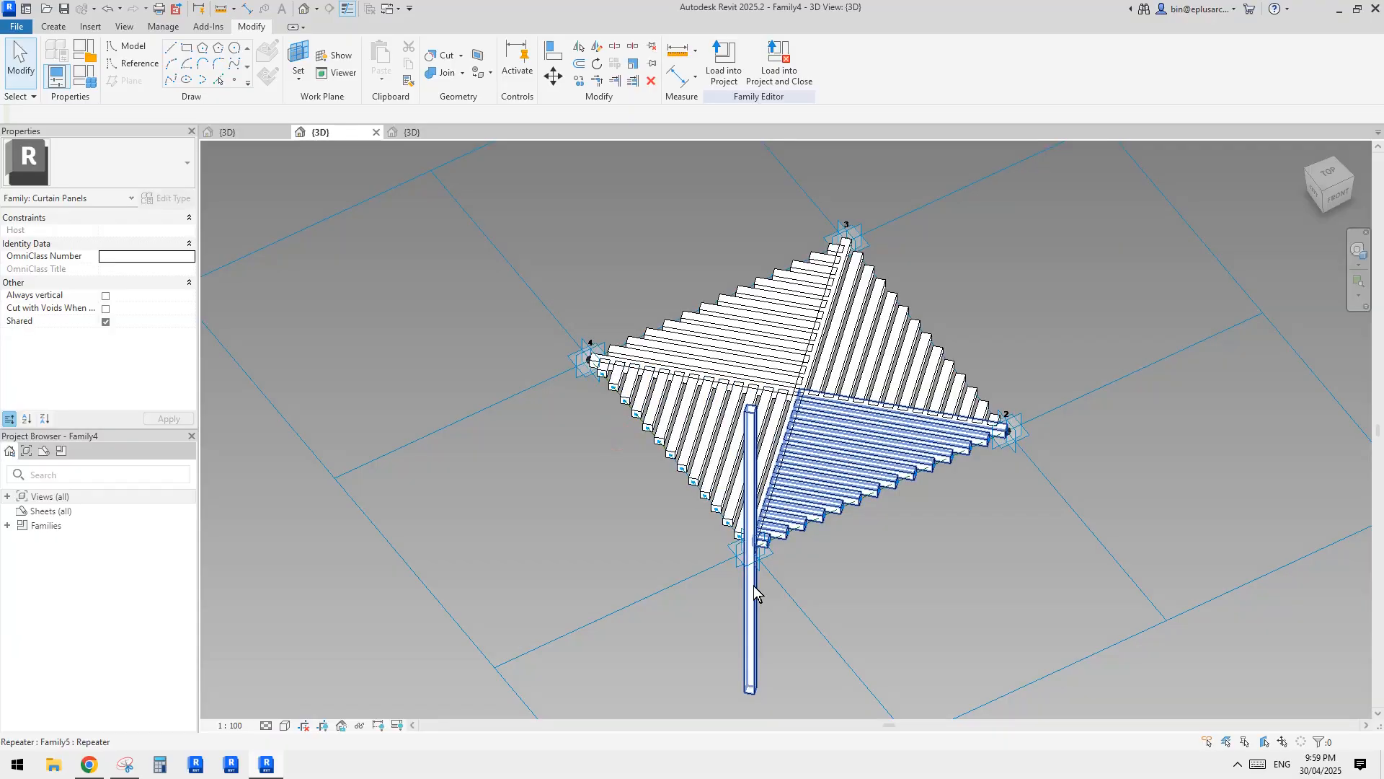
key(Tab)
click(754, 586)
key(Delete)
Isolate the divided paths, set all eight to a fixed number of 12, and restore the hidden elements.
scroll(876, 503, up, 3)
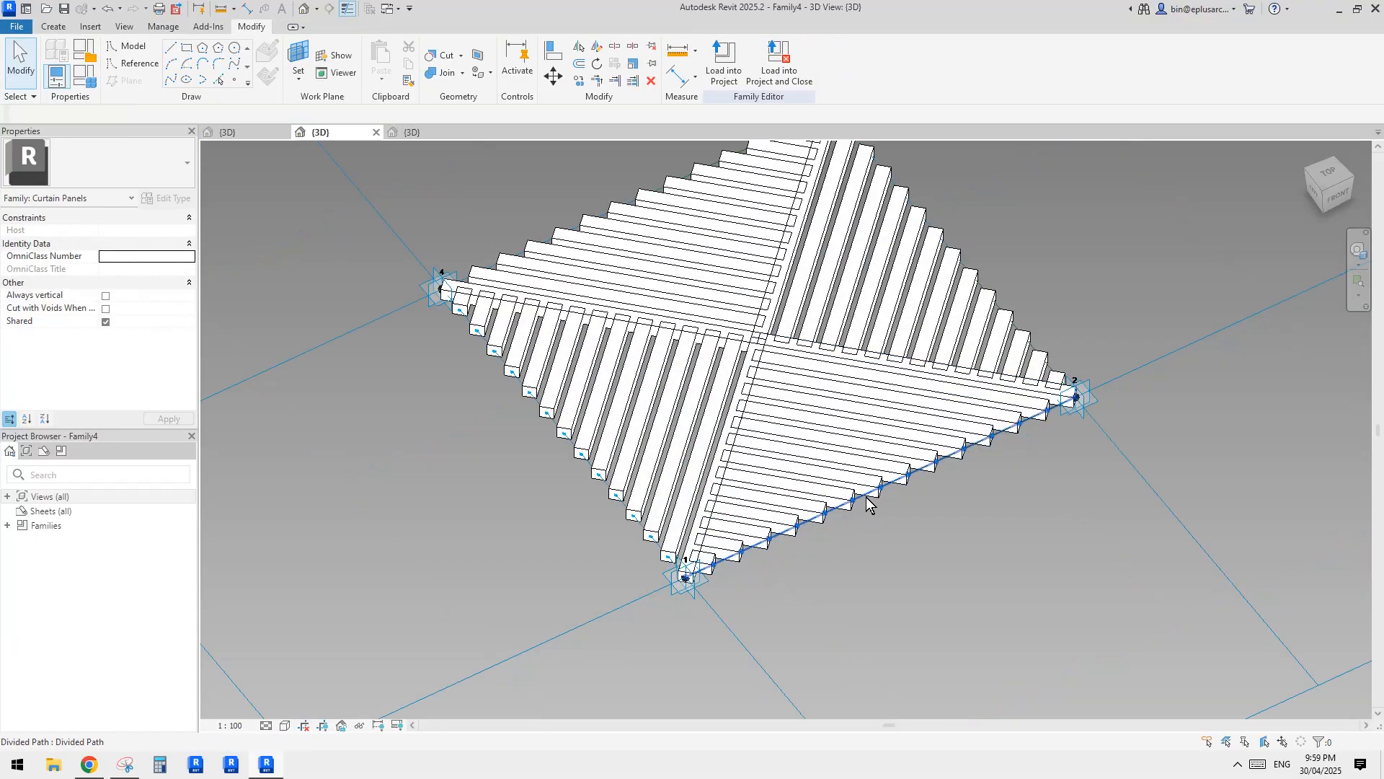
click(866, 497)
key(h)
key(i)
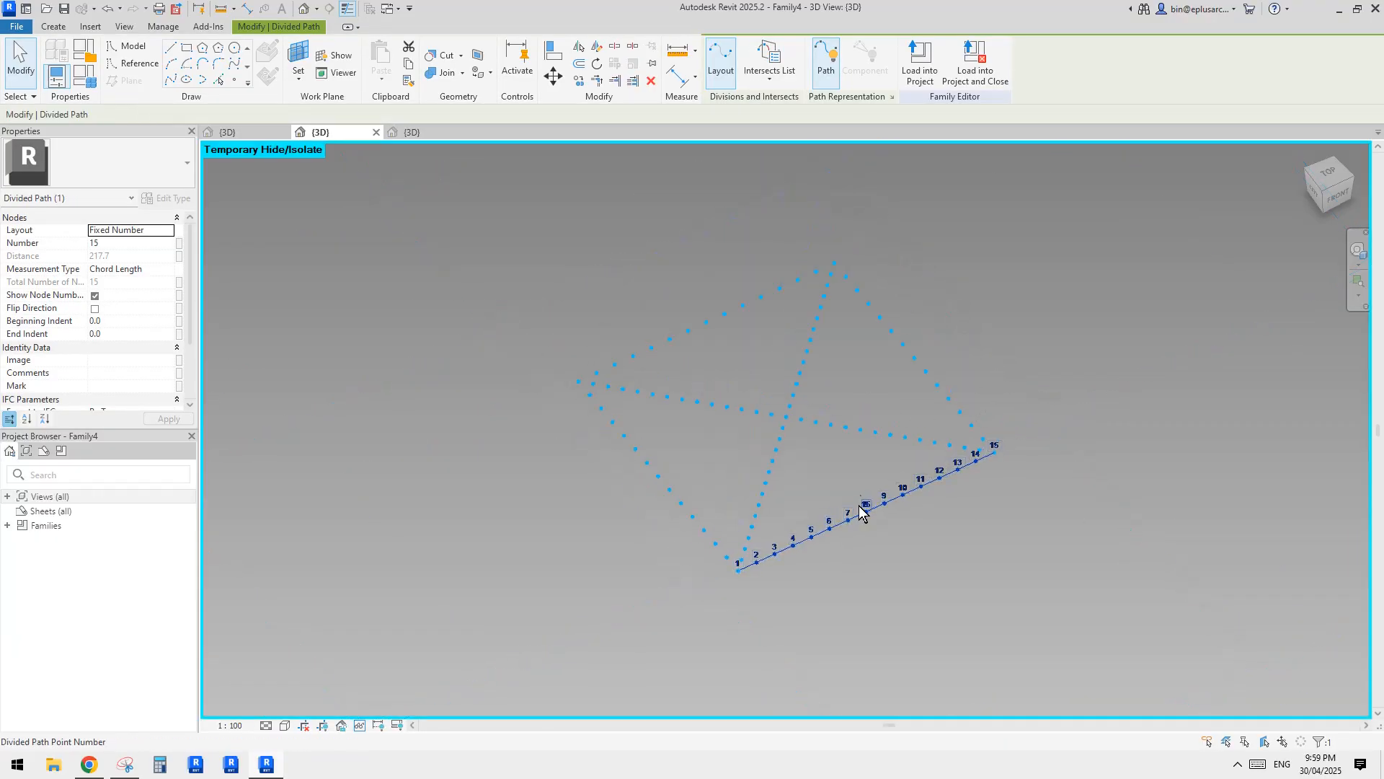
drag(928, 270, 637, 573)
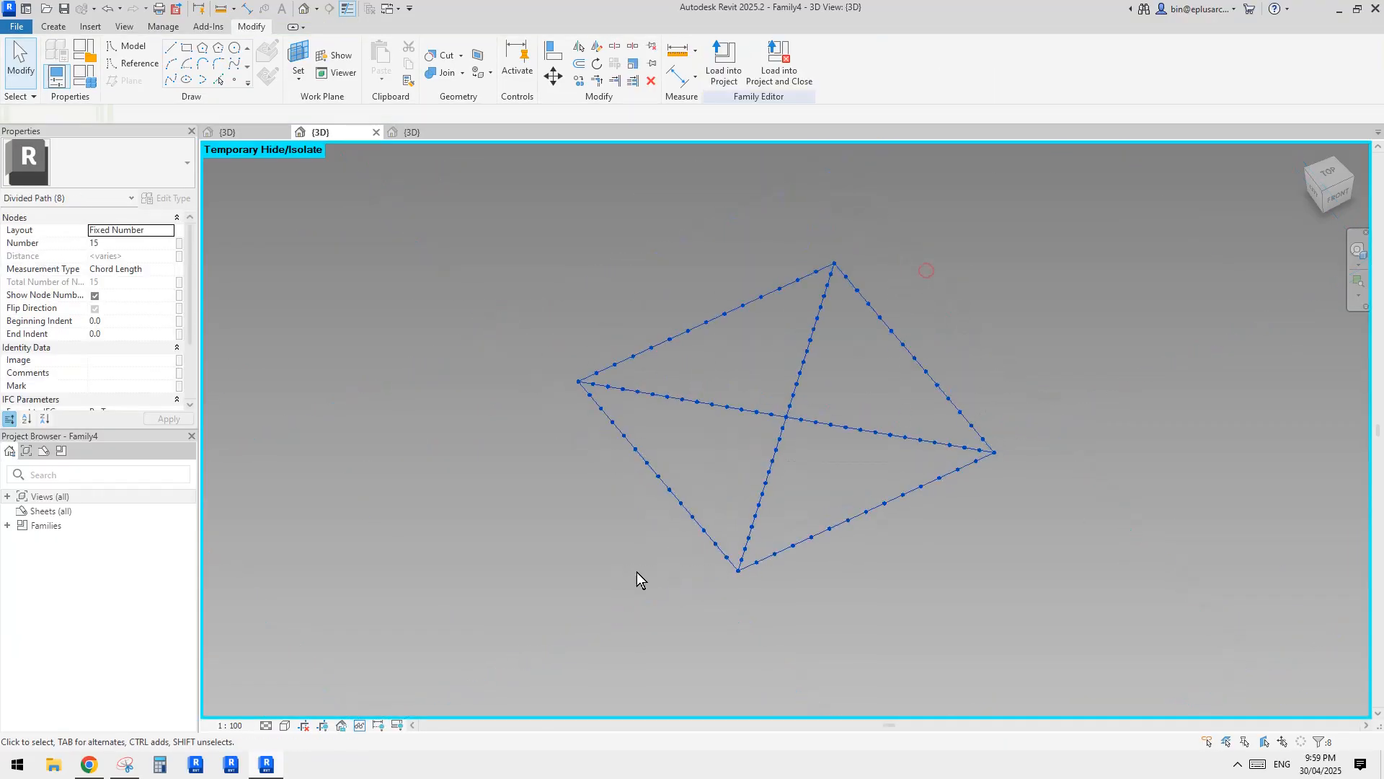
click(125, 245)
key(BackSpace)
text(2)
click(489, 251)
key(h)
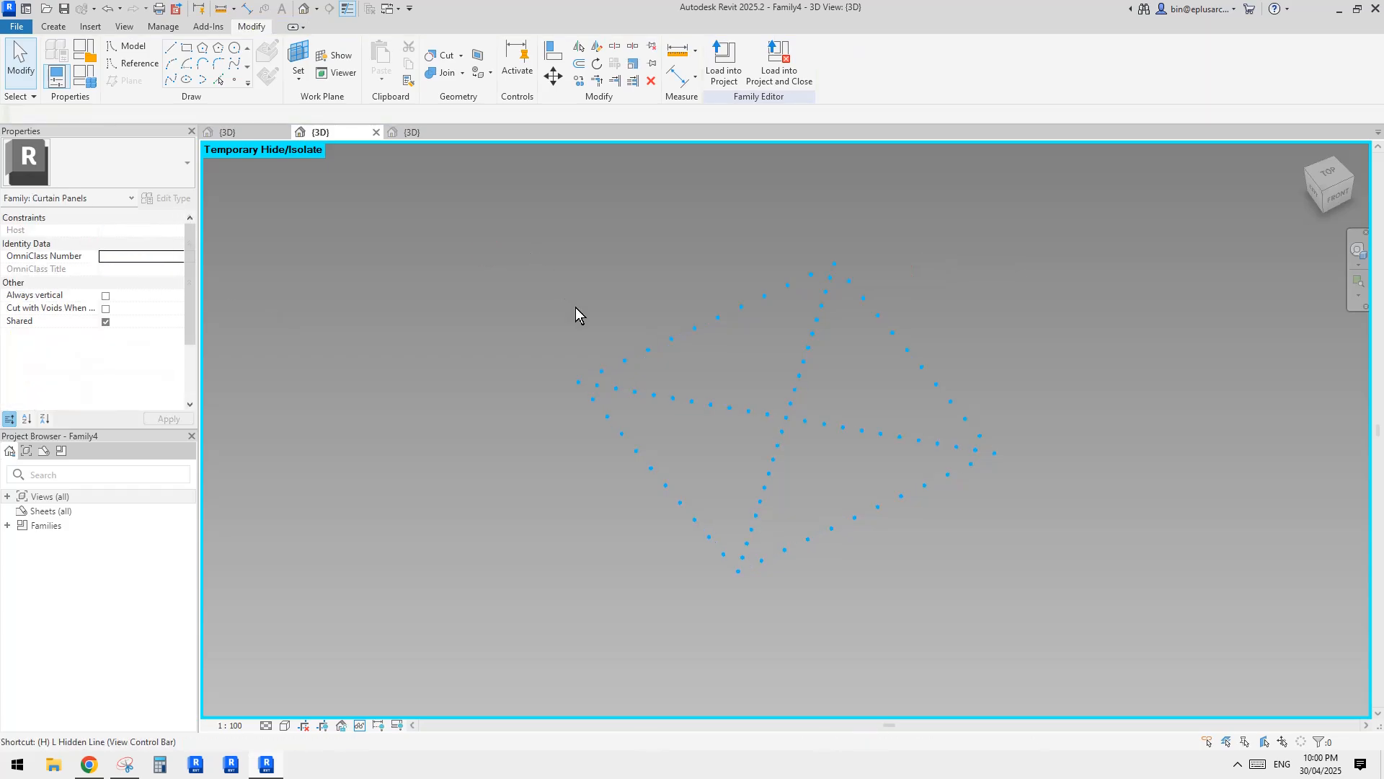
key(r)
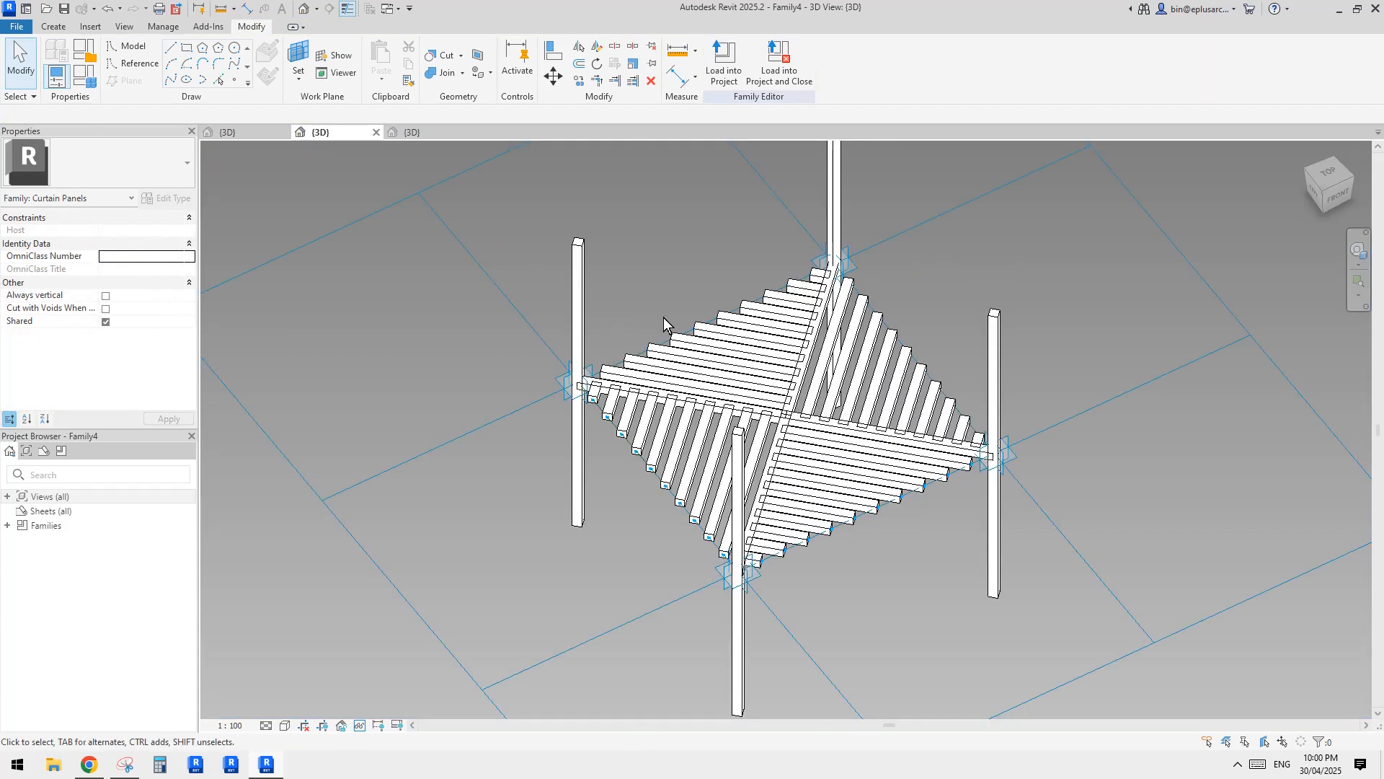
Delete the vertical bars at adaptive points 2, 3 and 4 from the panel.
click(997, 348)
key(Delete)
middle_drag(874, 282, 875, 301)
click(834, 215)
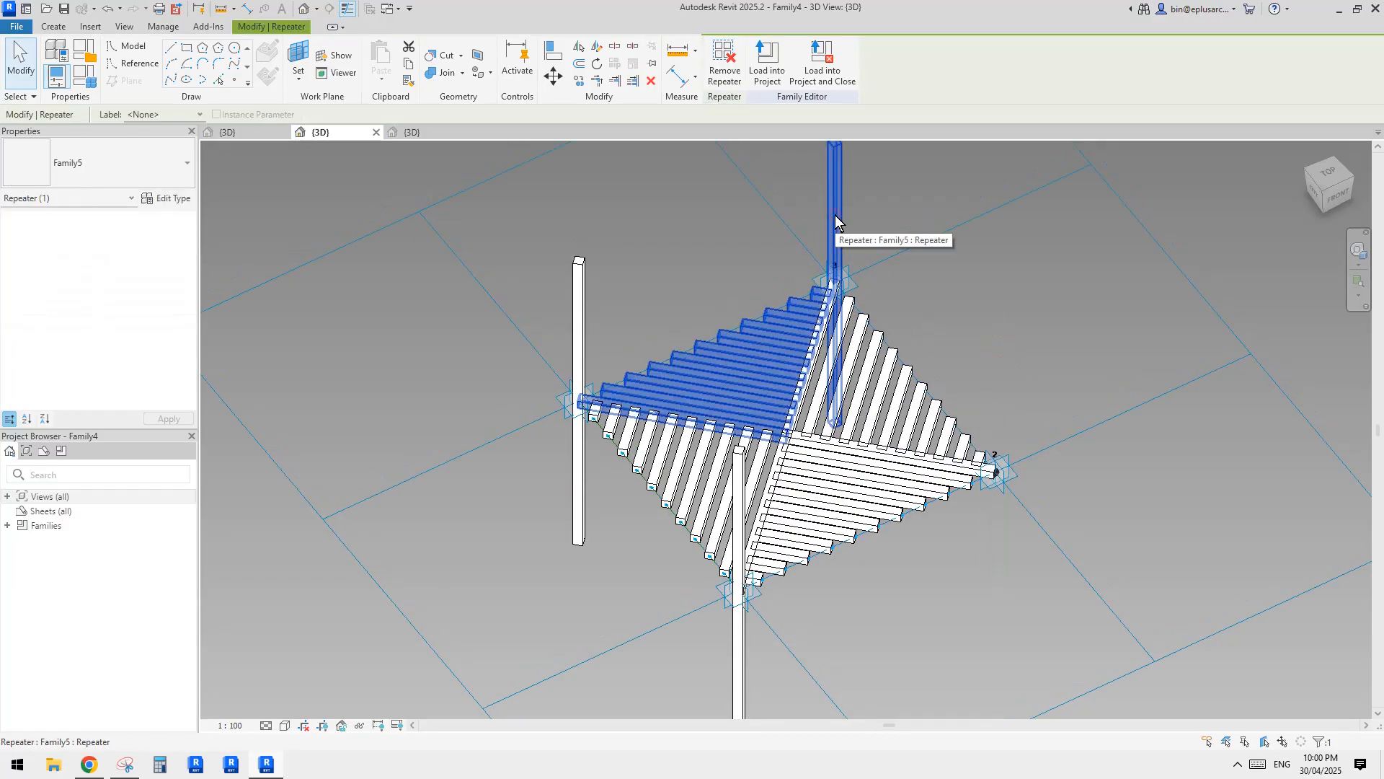
key(Tab)
key(Delete)
key(d)
key(e)
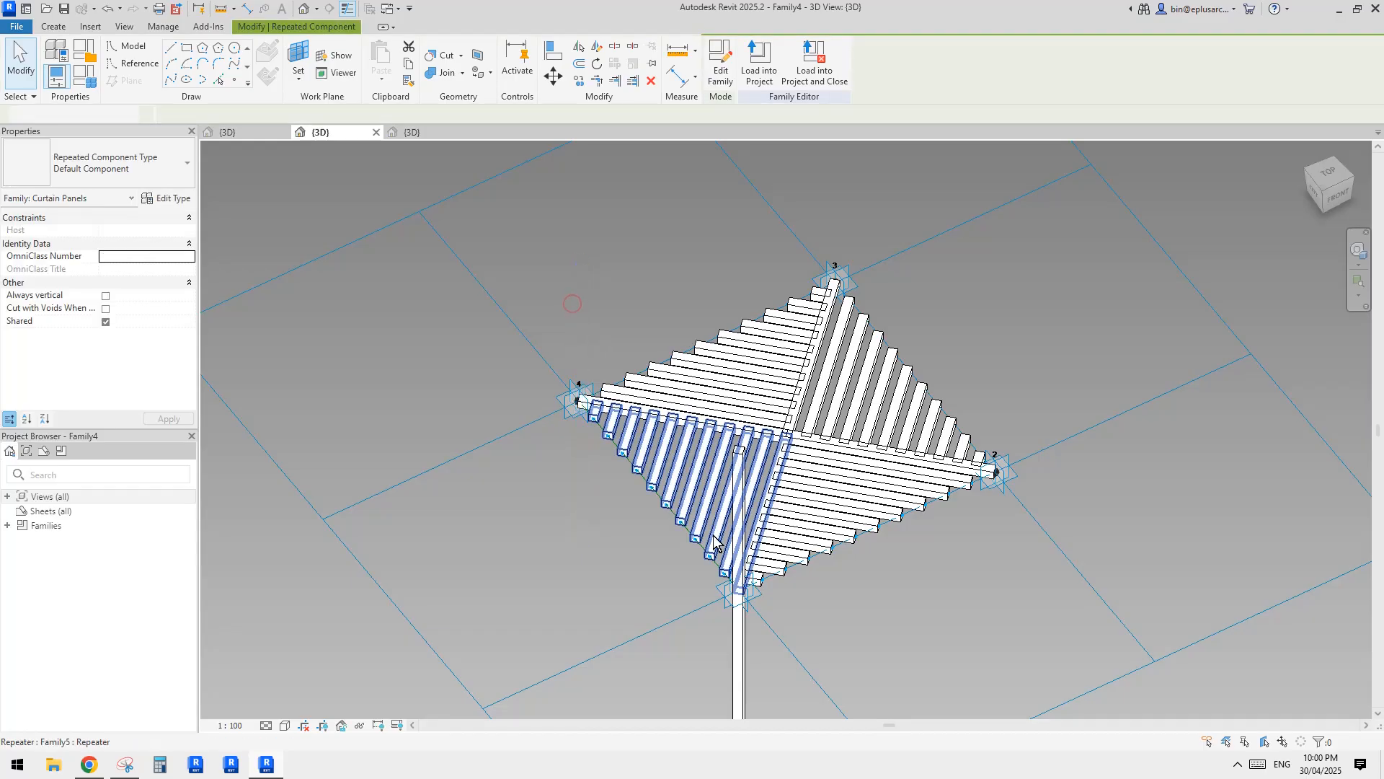
Delete the remaining vertical bar at adaptive point 1.
key(Tab)
click(740, 626)
key(d)
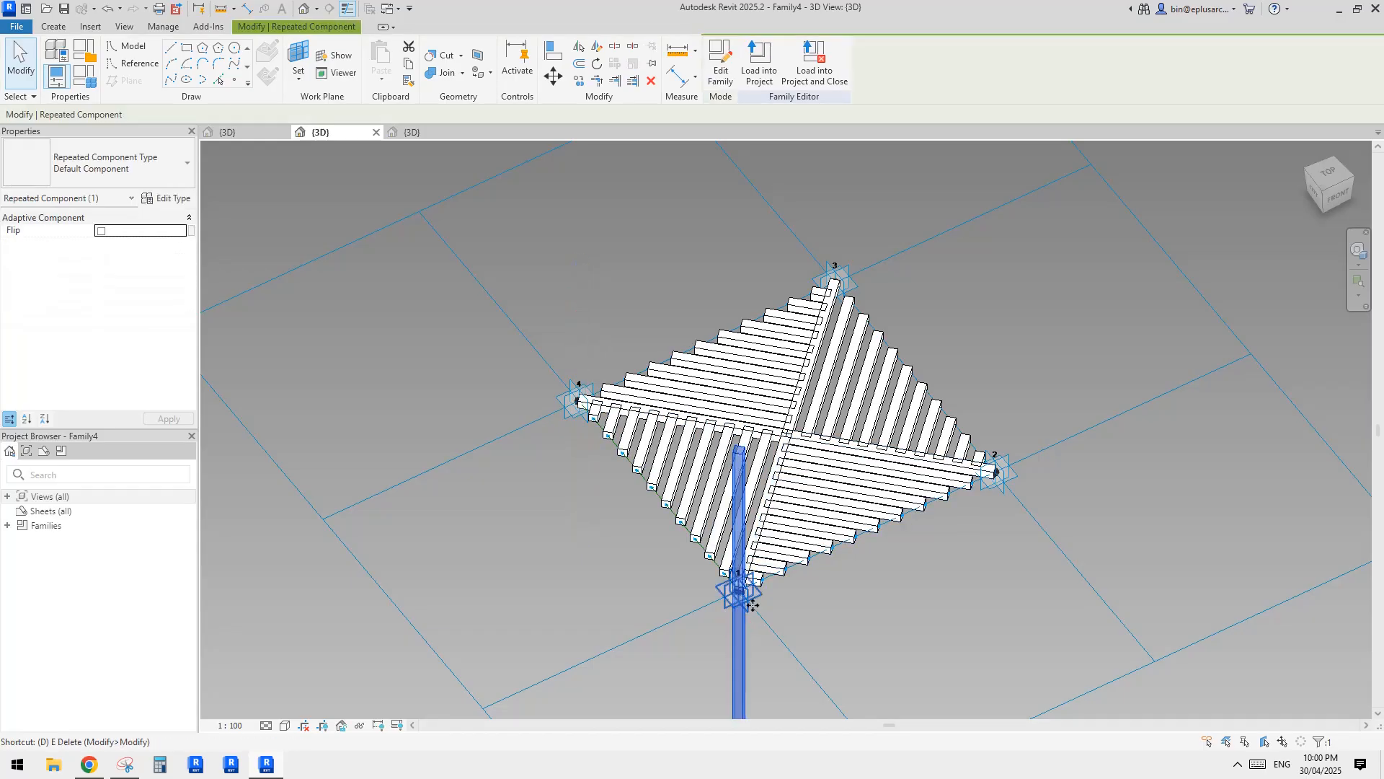
shift+middle_drag(740, 626, 764, 462)
key(d)
key(e)
Compare the flat slatted panel with the canopy reference photo in Chrome, and return to Revit.
scroll(838, 441, up, 3)
scroll(851, 469, down, 1)
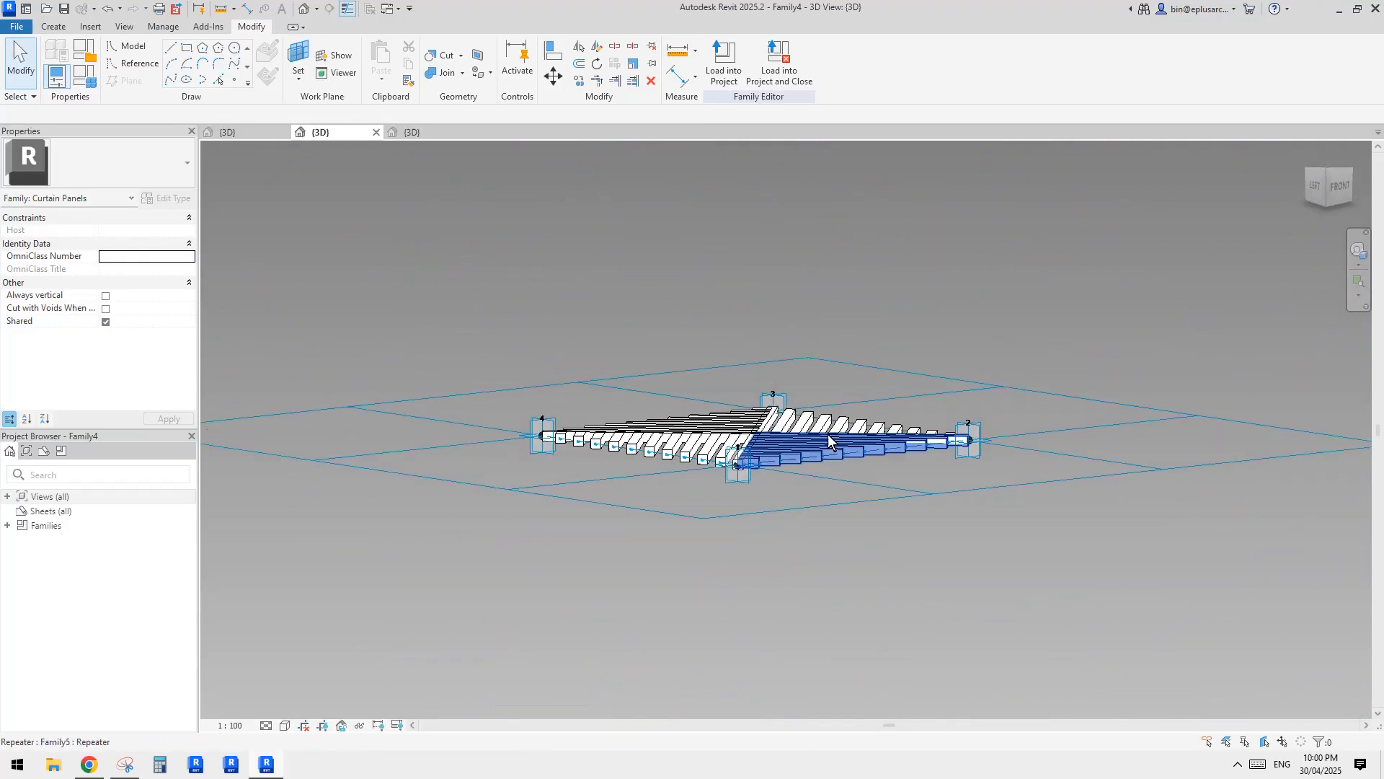
click(90, 766)
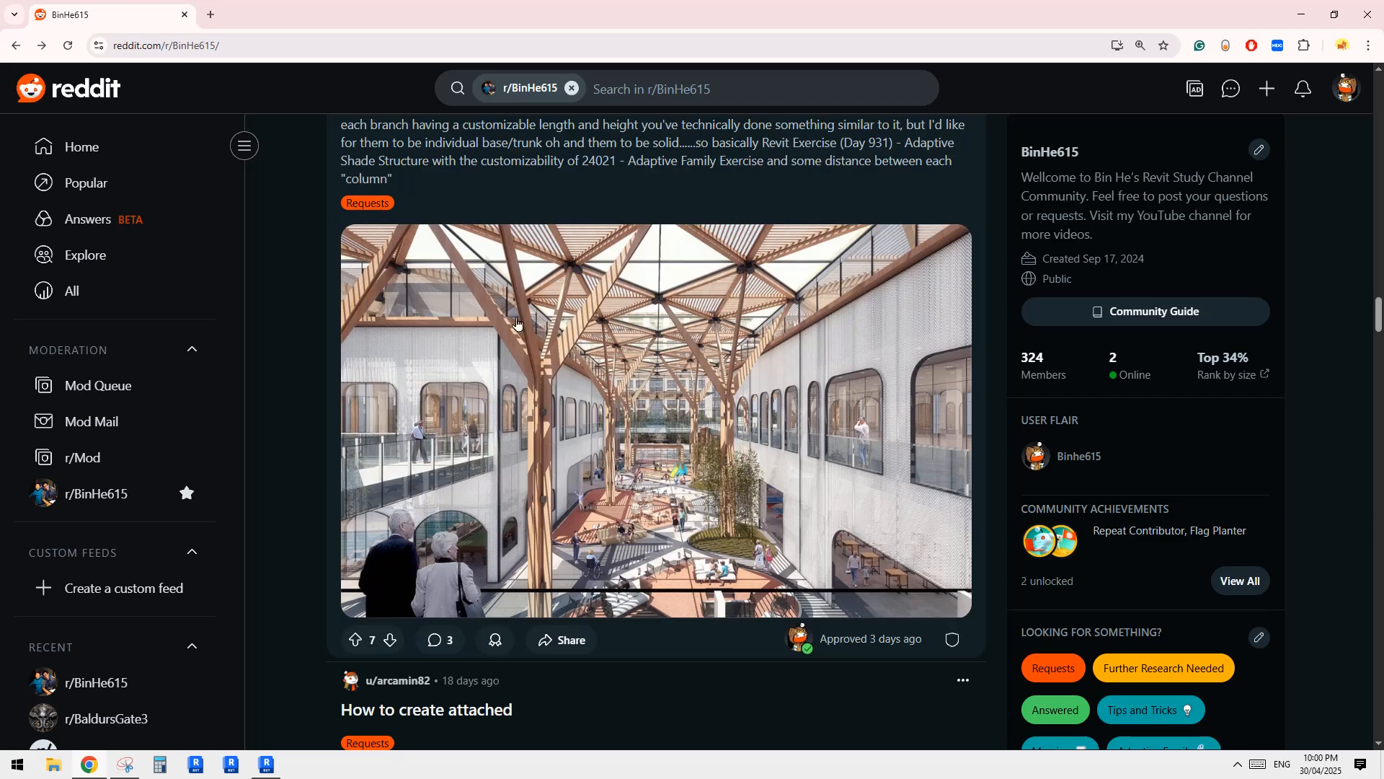
click(264, 765)
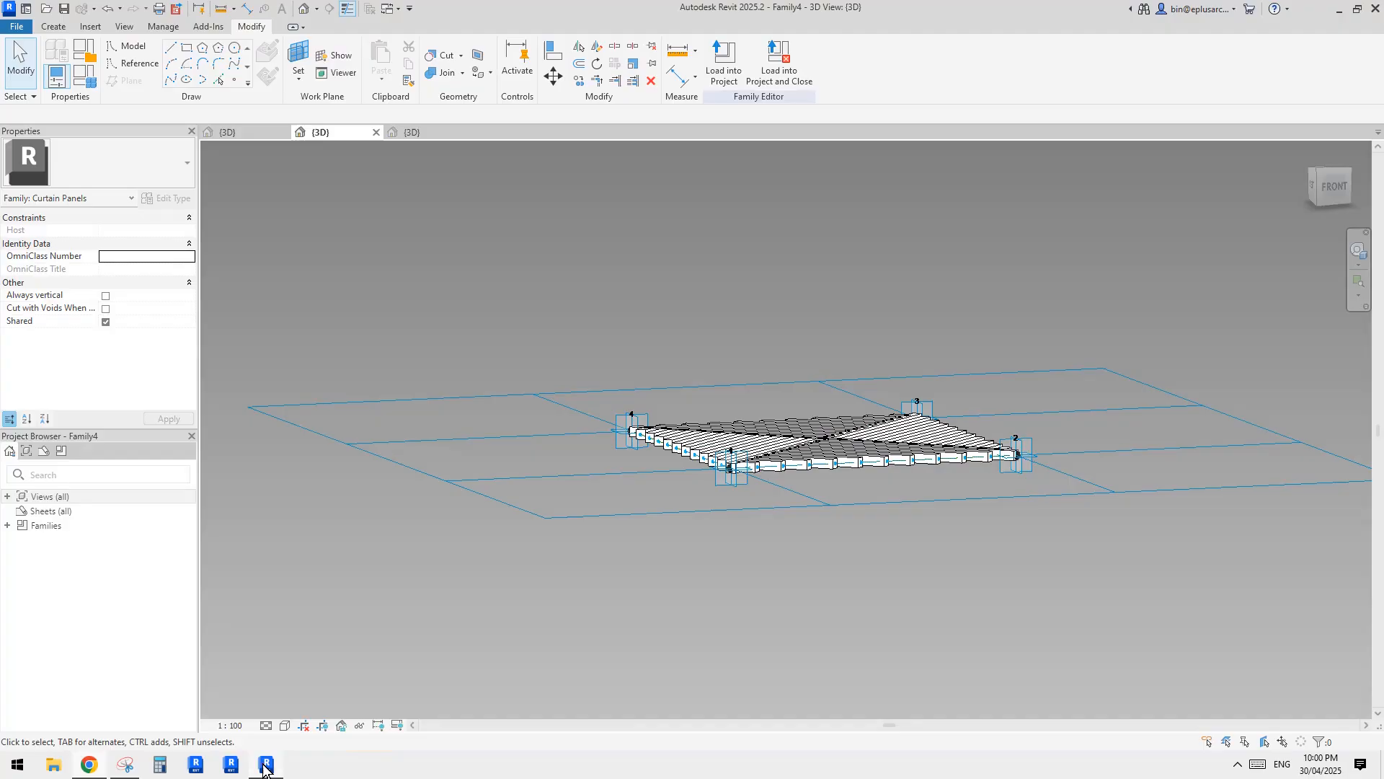
Temporarily hide the category of the slatted bar components in the panel.
shift+middle_drag(709, 541, 848, 470)
click(810, 462)
key(a)
key(h)
key(c)
Temporarily hide all eight divided paths along the panel's edges and diagonals.
click(862, 435)
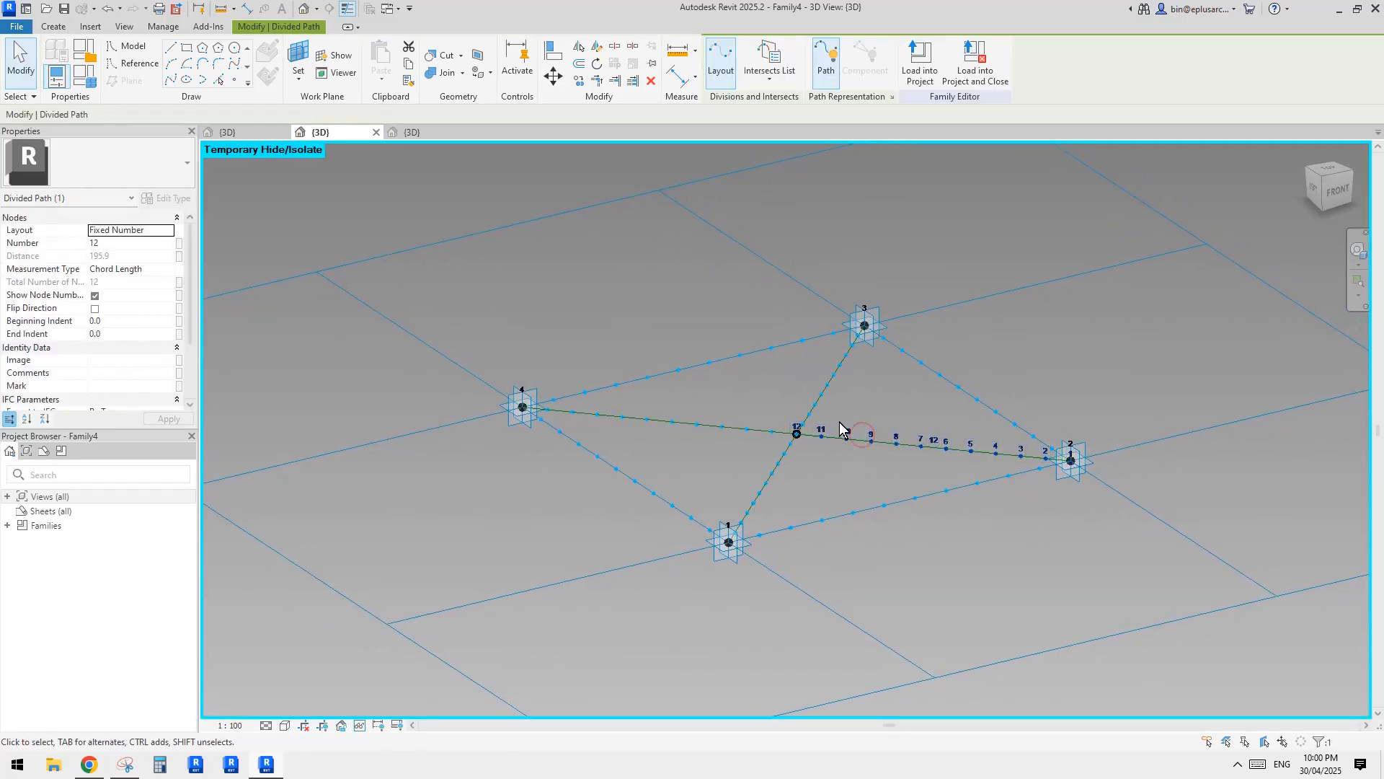
ctrl+click(827, 392)
ctrl+click(777, 345)
ctrl+click(675, 421)
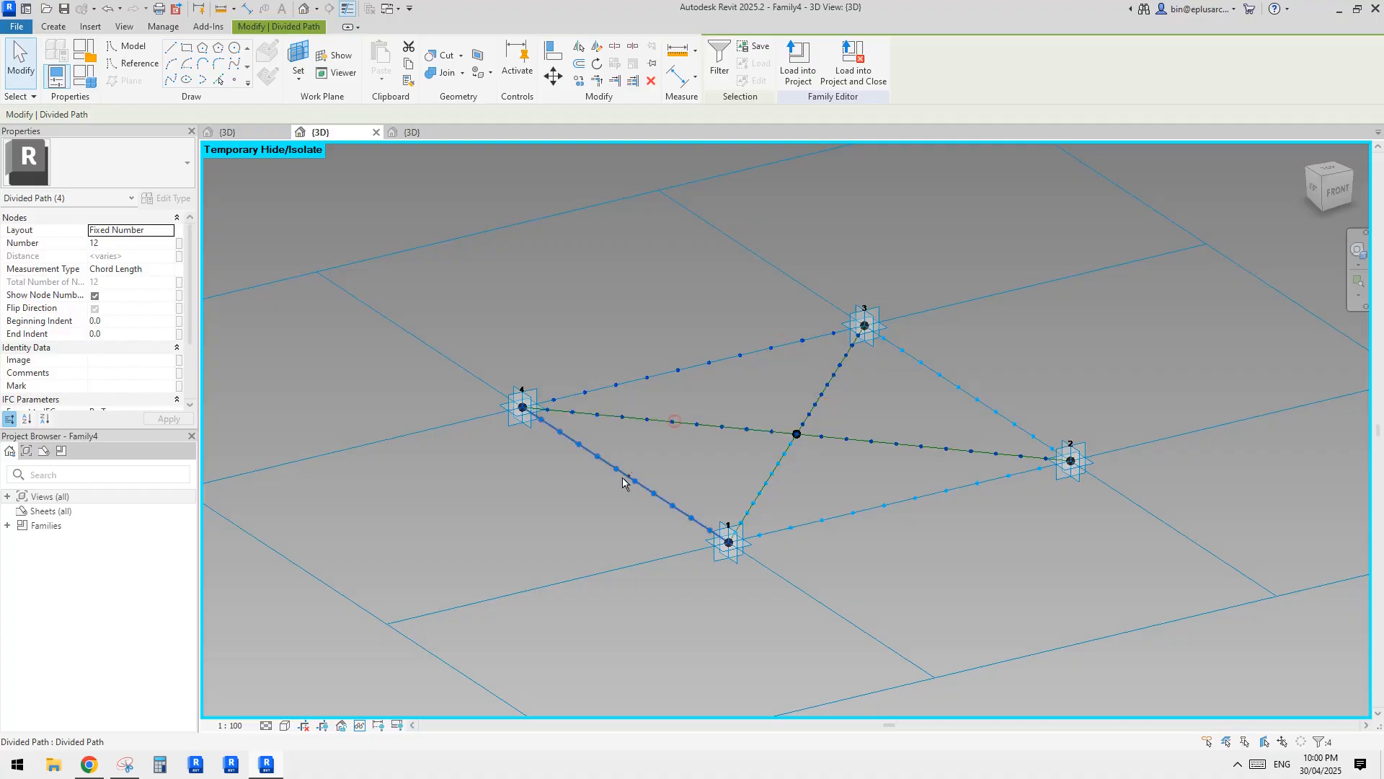
ctrl+click(627, 475)
ctrl+click(775, 468)
ctrl+click(959, 386)
ctrl+click(941, 490)
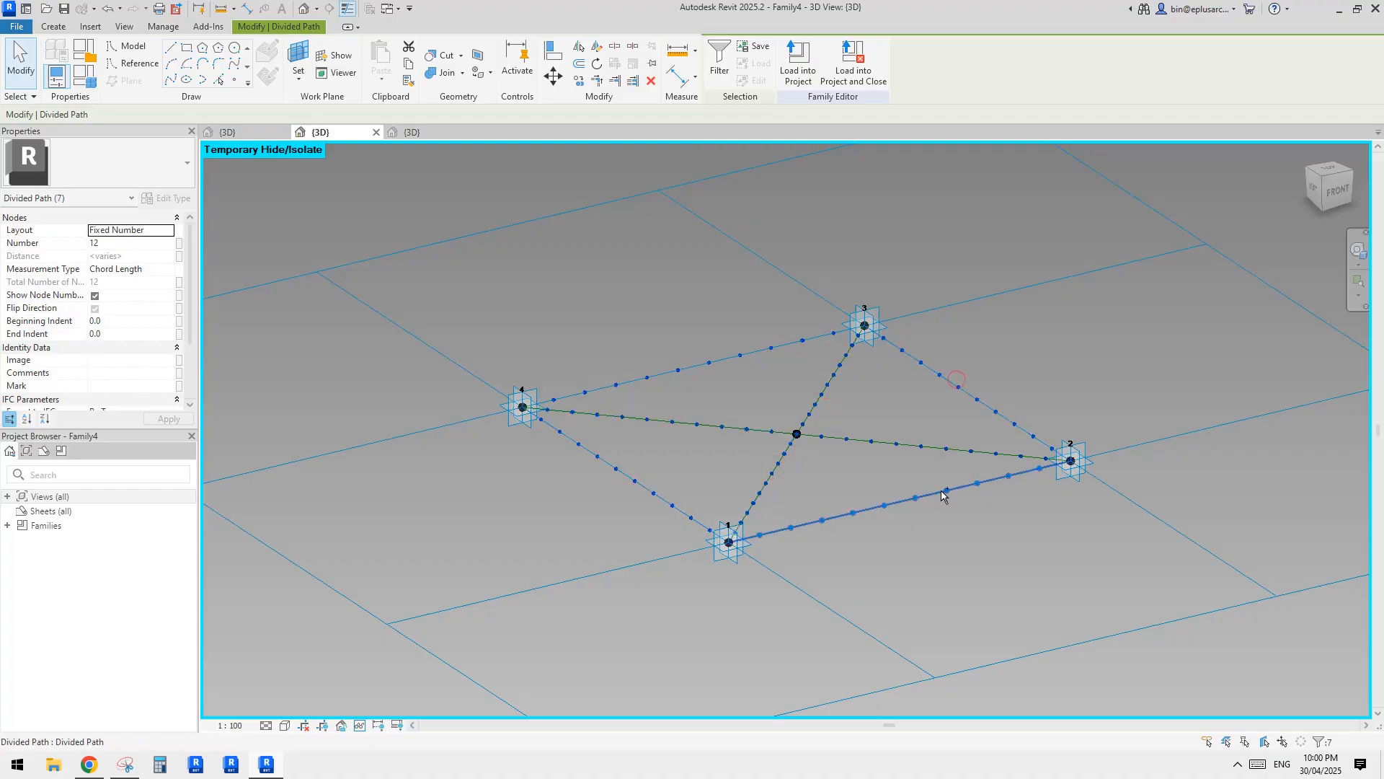
middle_drag(940, 447, 821, 394)
key(h)
key(h)
Make the reference point at the diagonals' crossing always show its reference planes, with normal-planes-only display turned off.
click(818, 389)
click(163, 283)
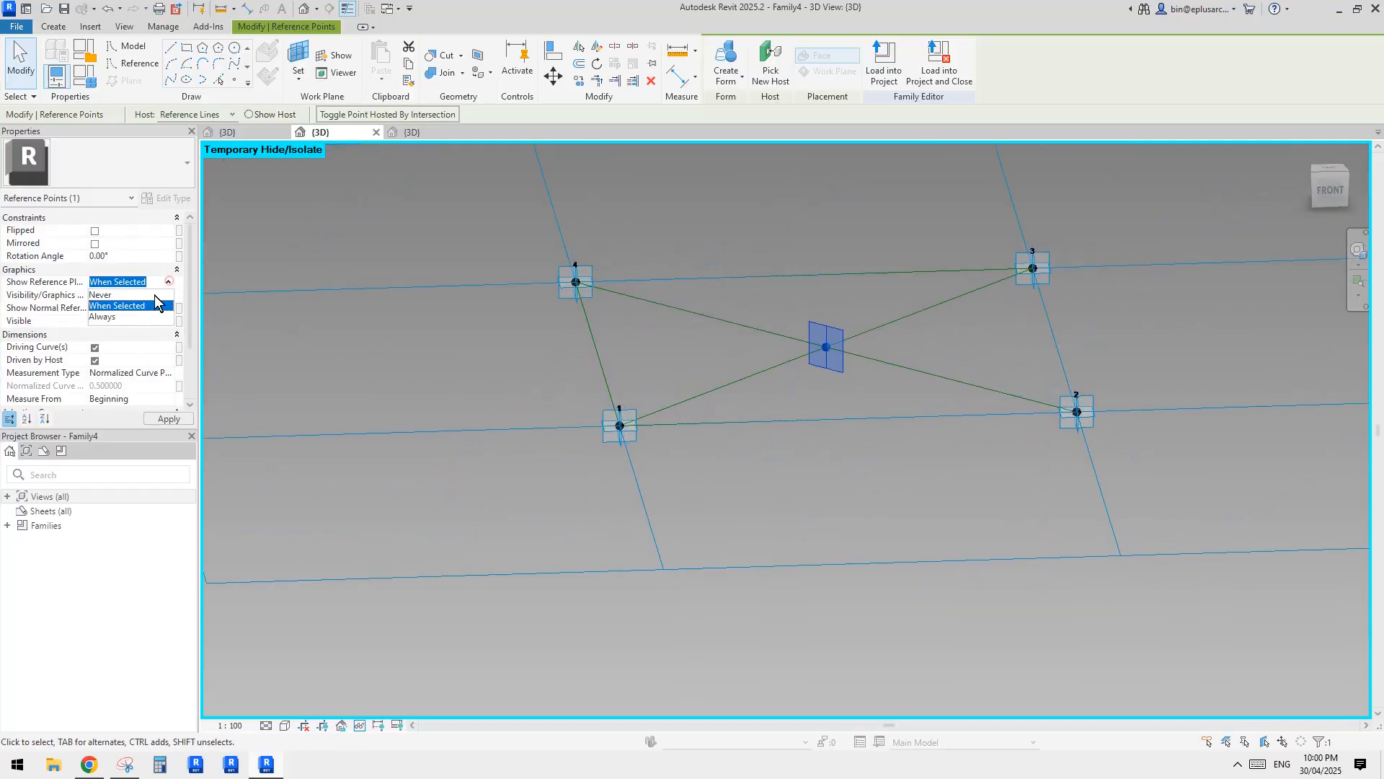
click(103, 317)
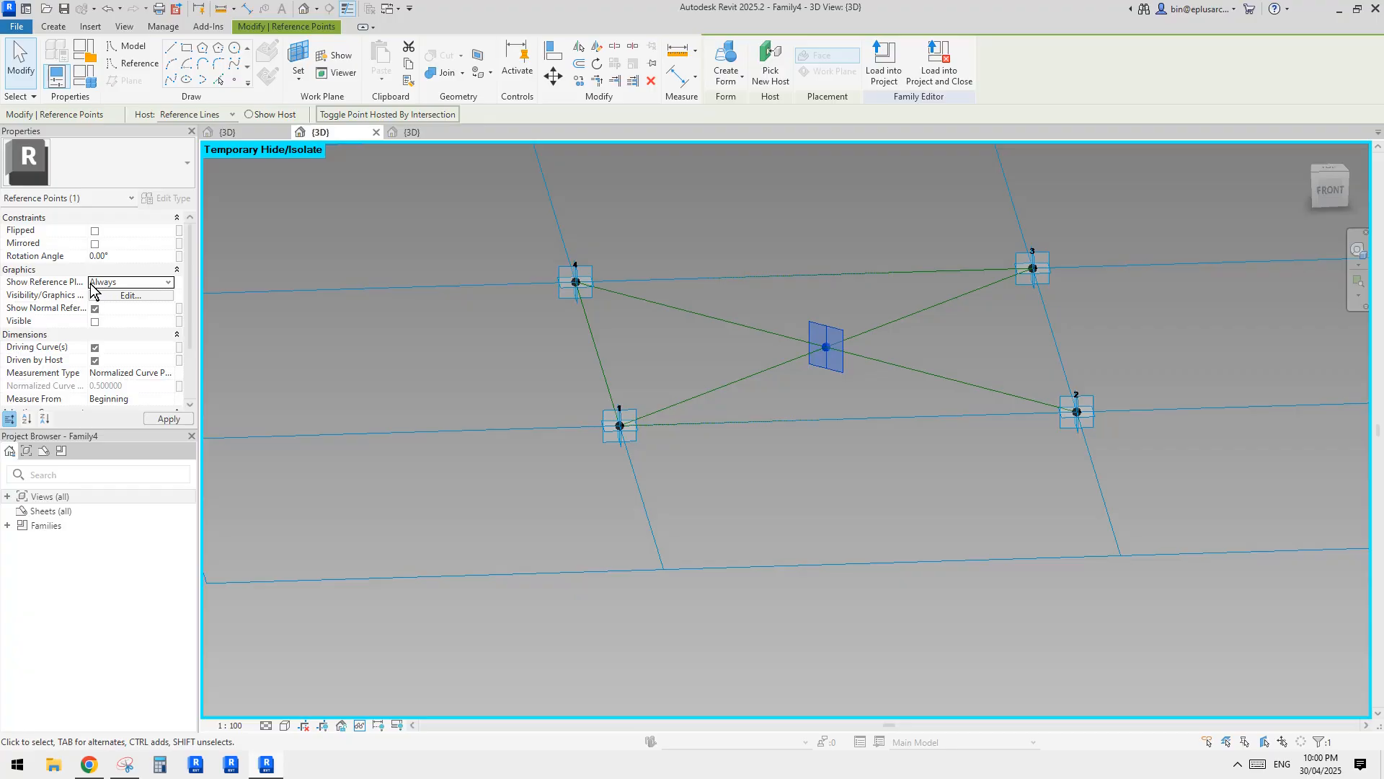
click(95, 309)
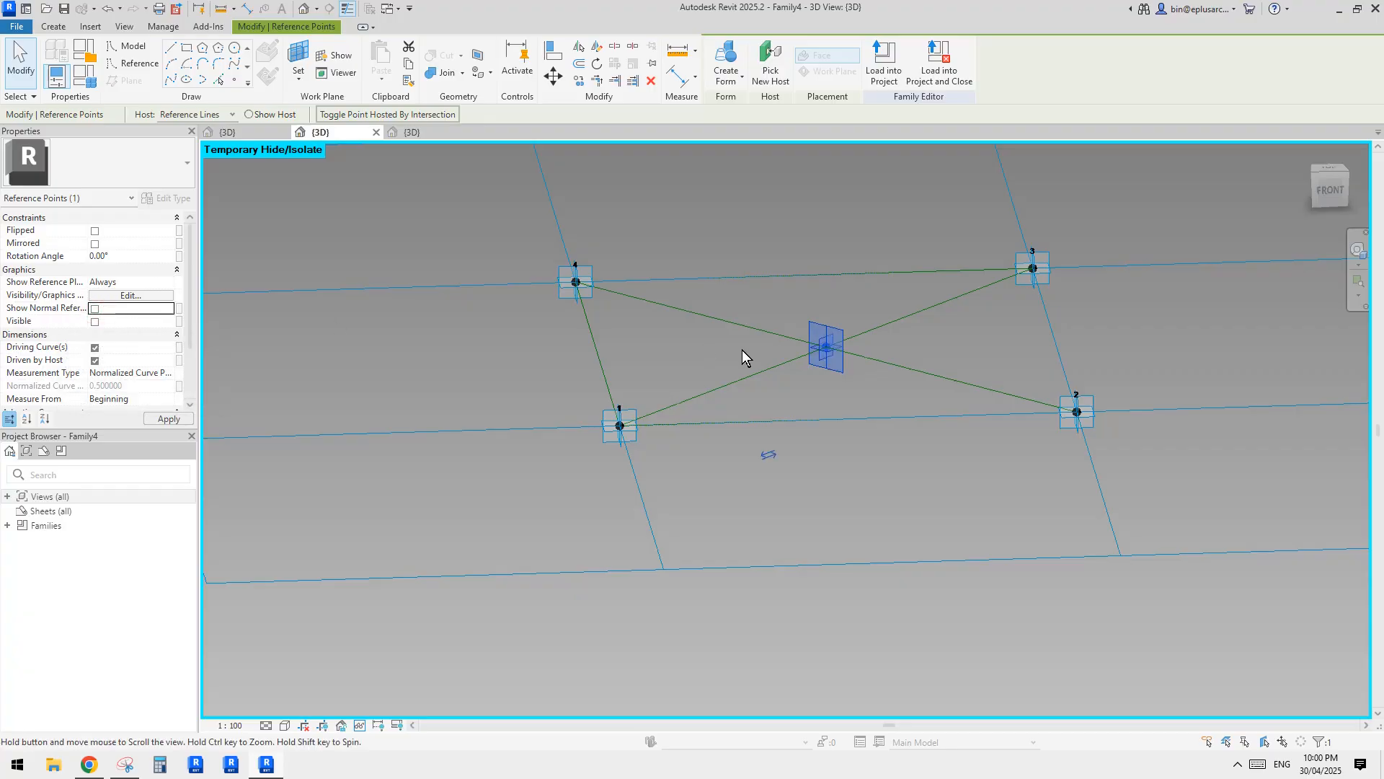
shift+middle_drag(741, 349, 1003, 517)
click(838, 408)
shift+middle_drag(843, 411, 906, 454)
scroll(871, 374, up, 3)
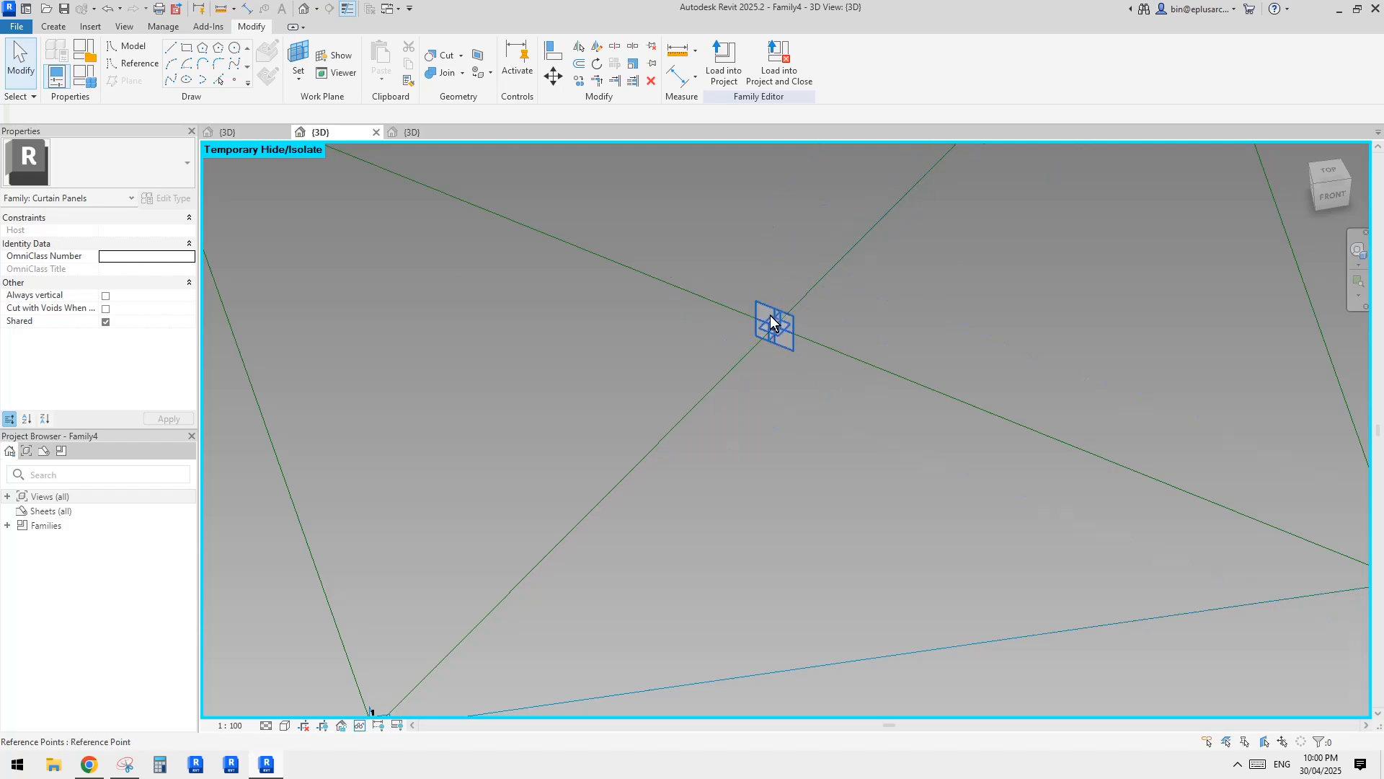
scroll(783, 318, down, 3)
mouse_move(863, 435)
middle_down()
mouse_move(868, 457)
mouse_move(875, 442)
middle_up()
scroll(832, 396, down, 4)
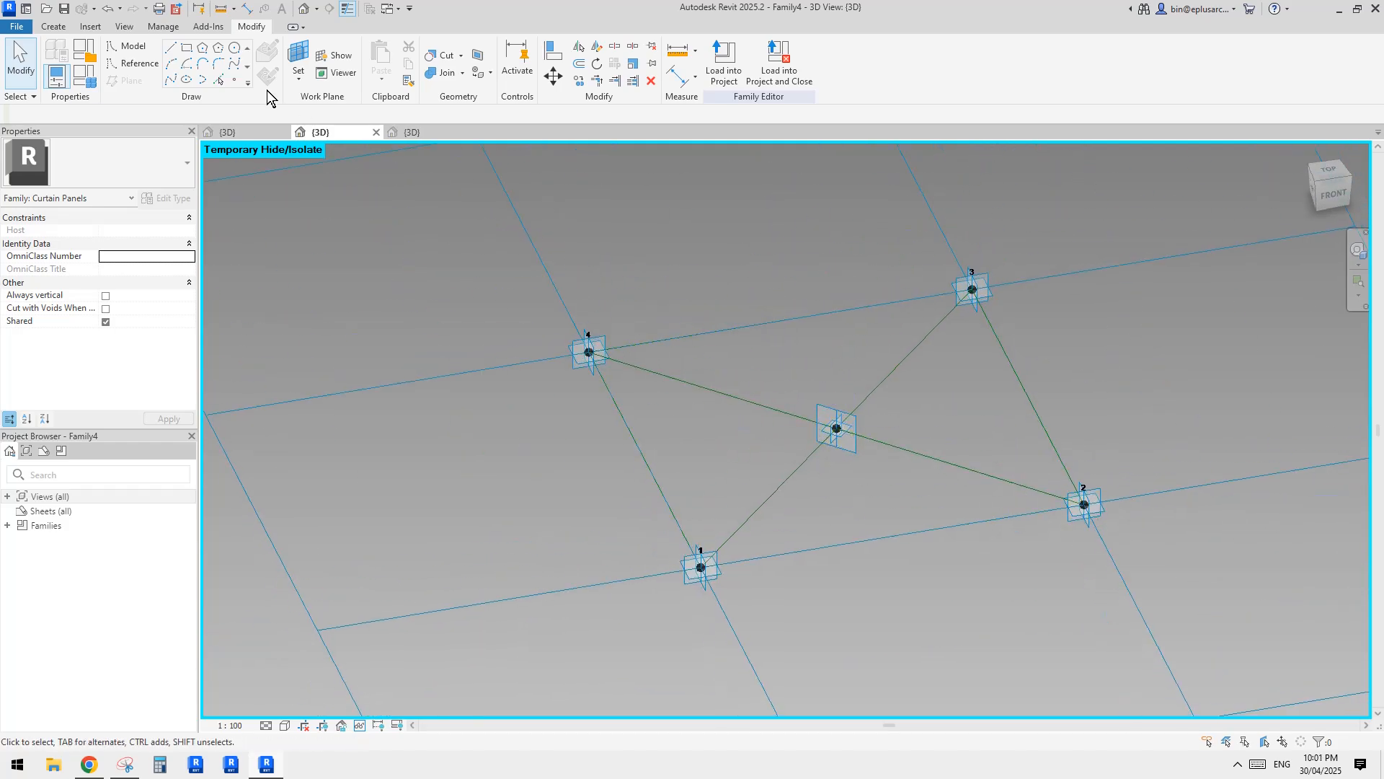
Place a reference point on the centre point's horizontal reference plane and move it downward to an offset of about 371.5.
click(235, 81)
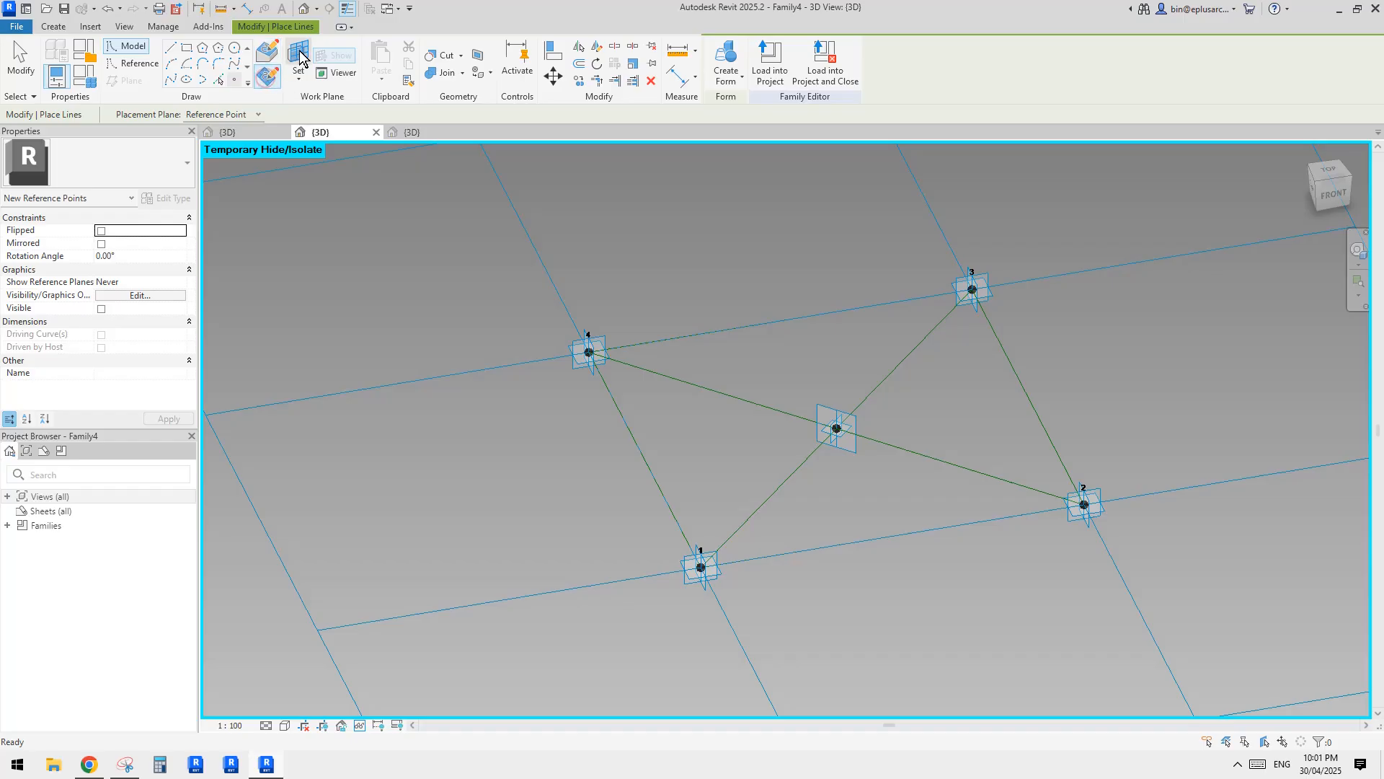
key(Escape)
scroll(849, 412, up, 3)
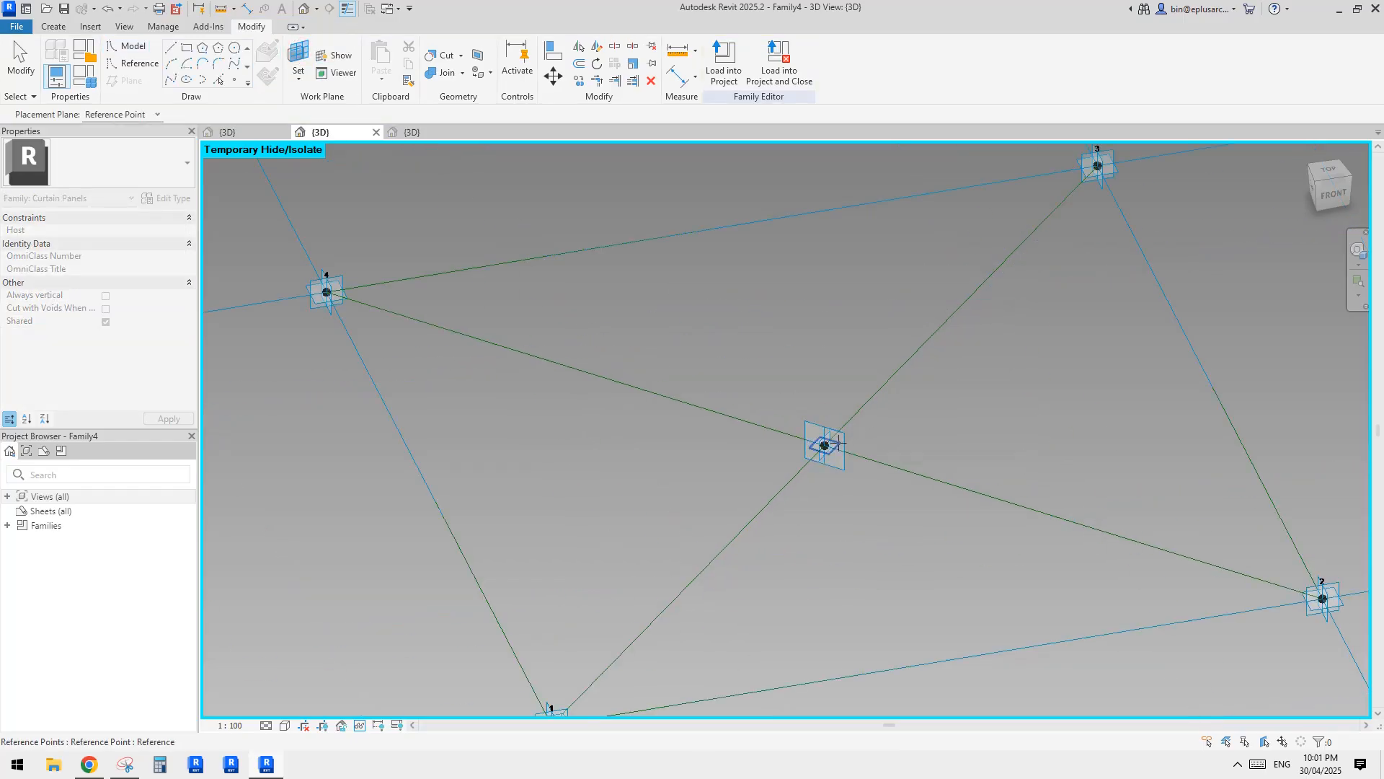
key(Return)
click(826, 444)
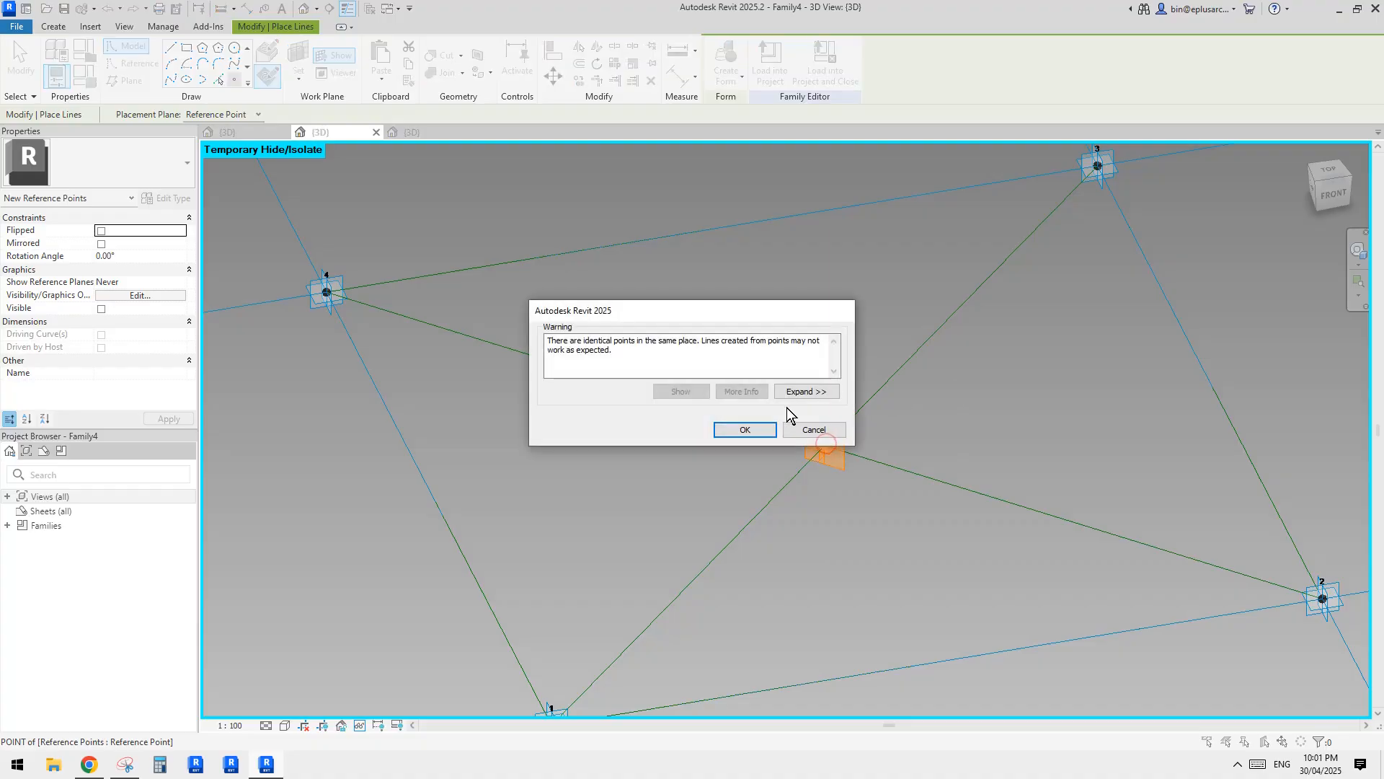
click(793, 432)
click(826, 447)
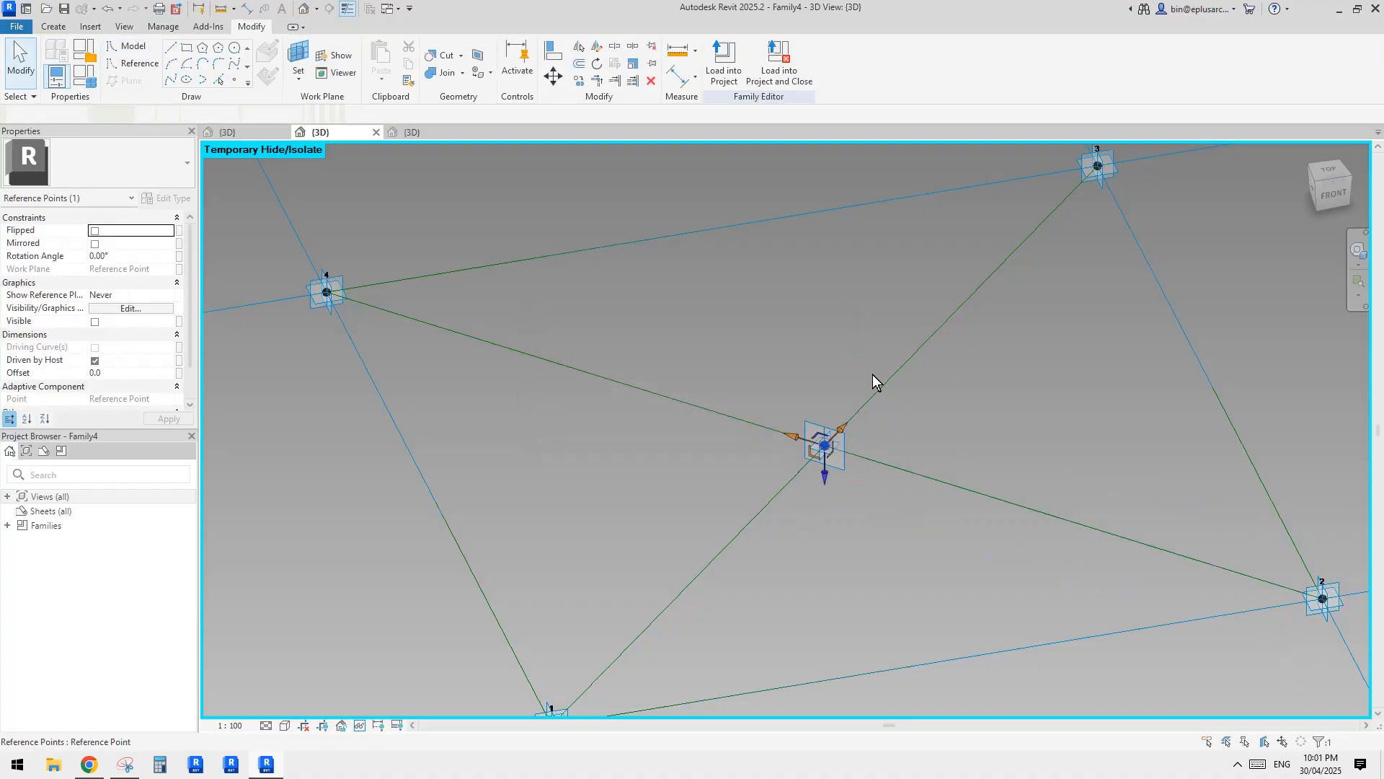
scroll(863, 390, down, 2)
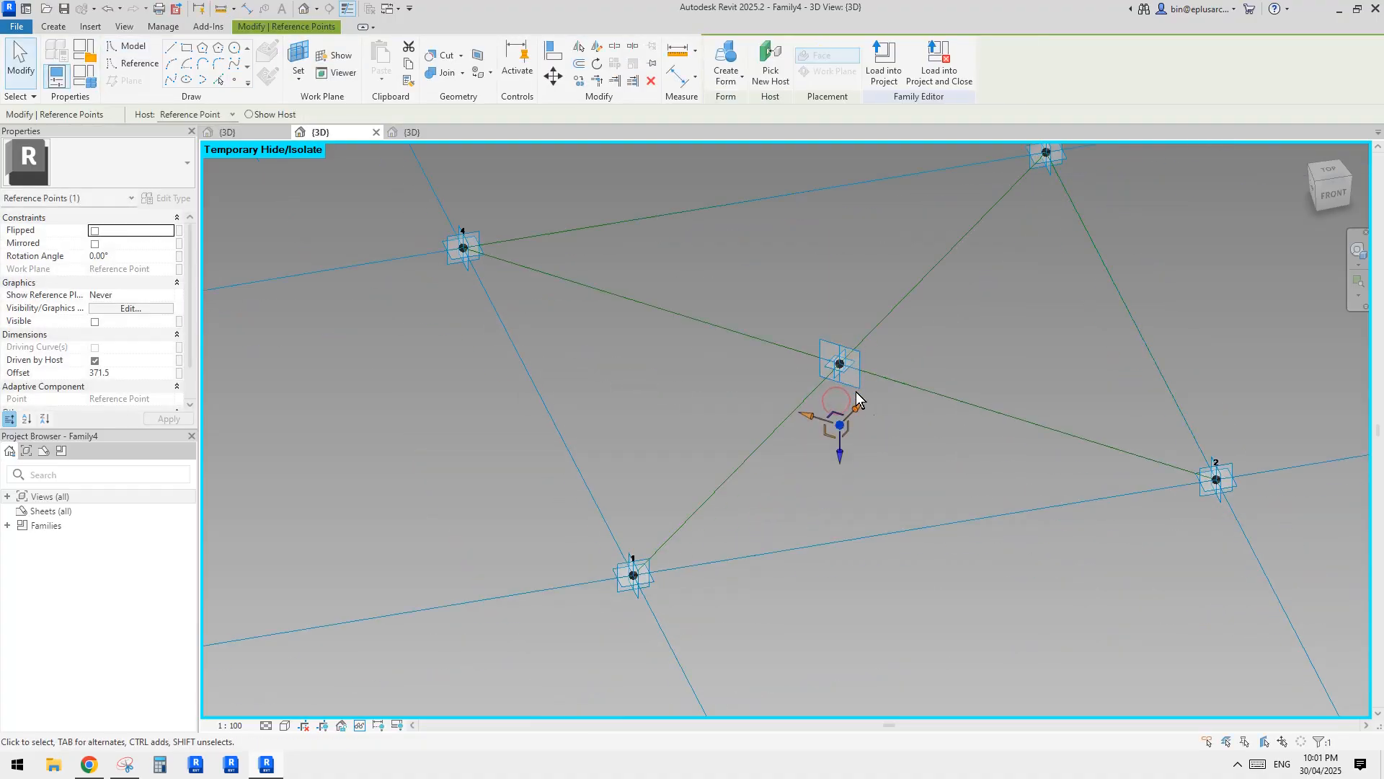
middle_drag(805, 435, 802, 366)
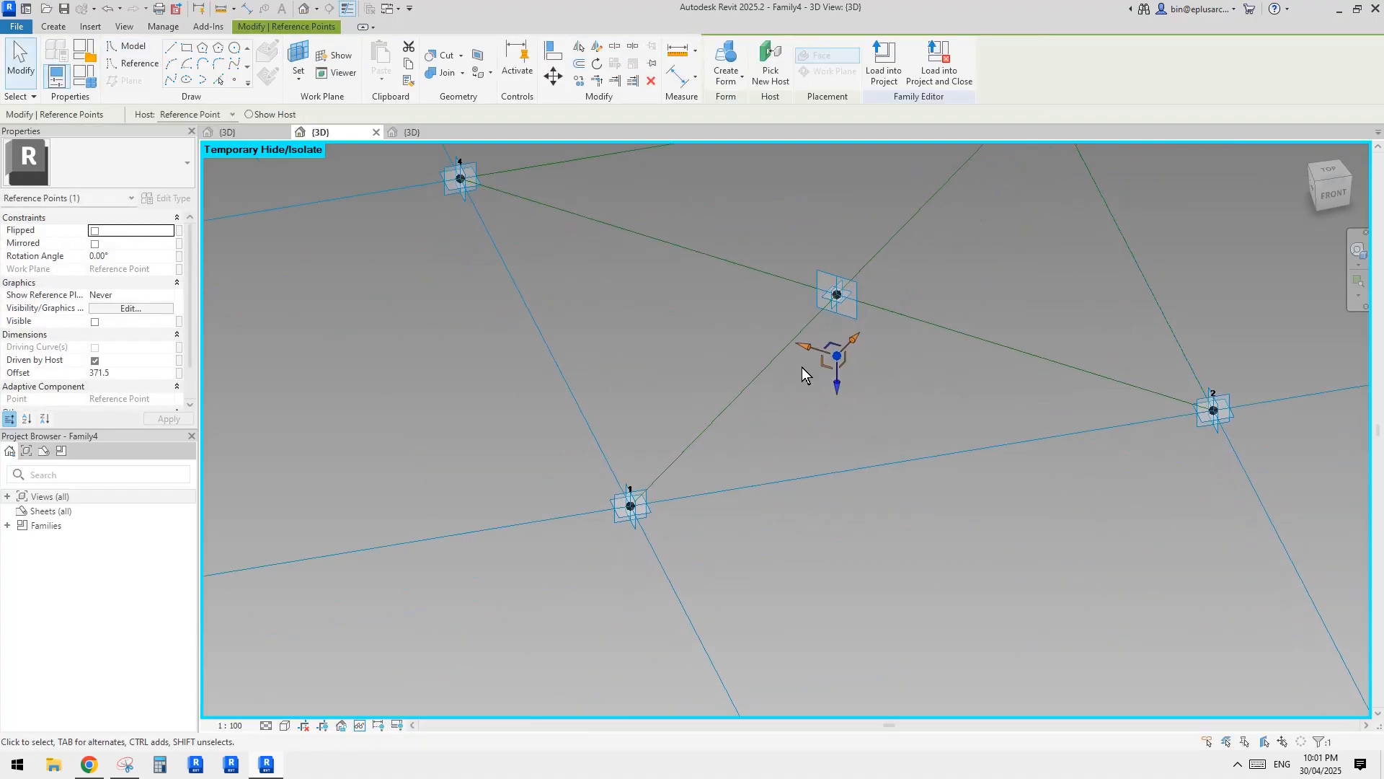
Check the trunk and branches in the marked-up reference photo in Snipping Tool, and return to Revit.
click(145, 373)
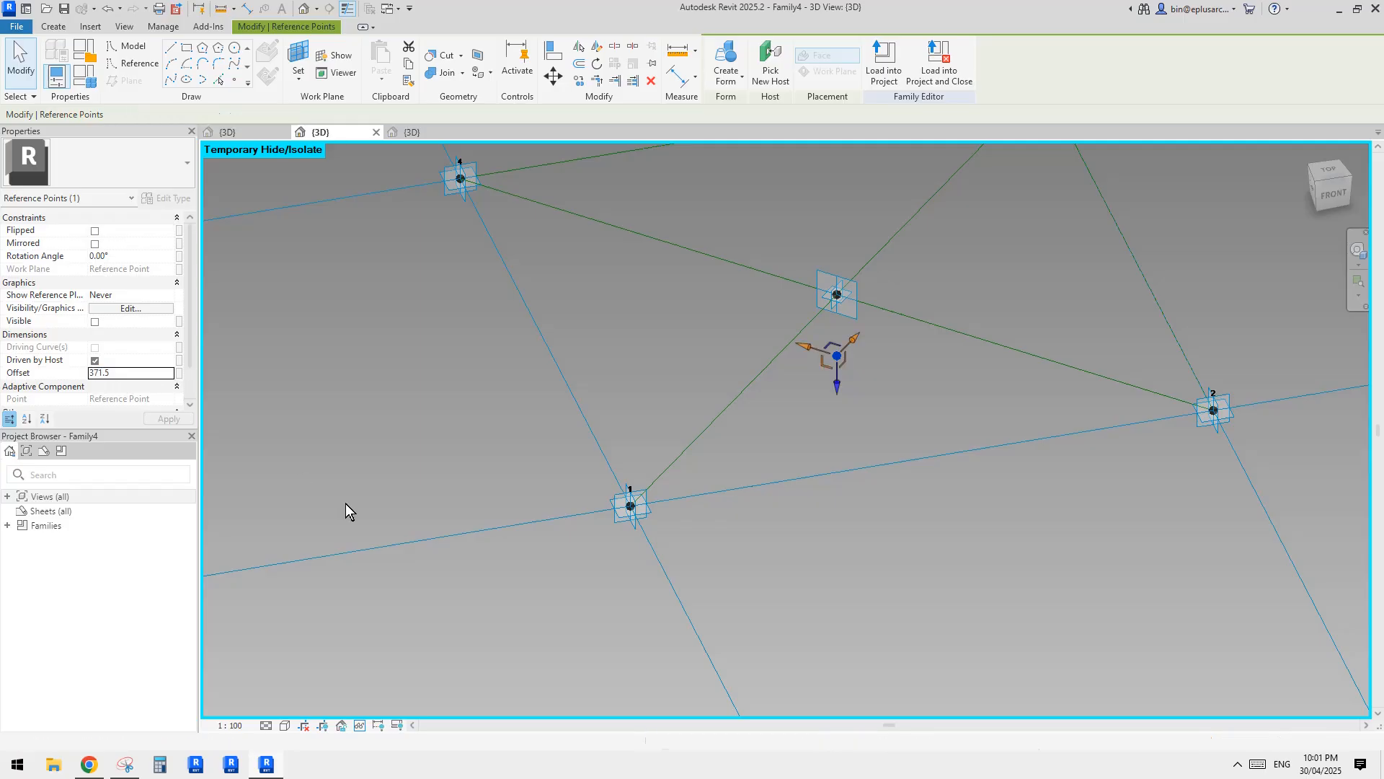
click(125, 764)
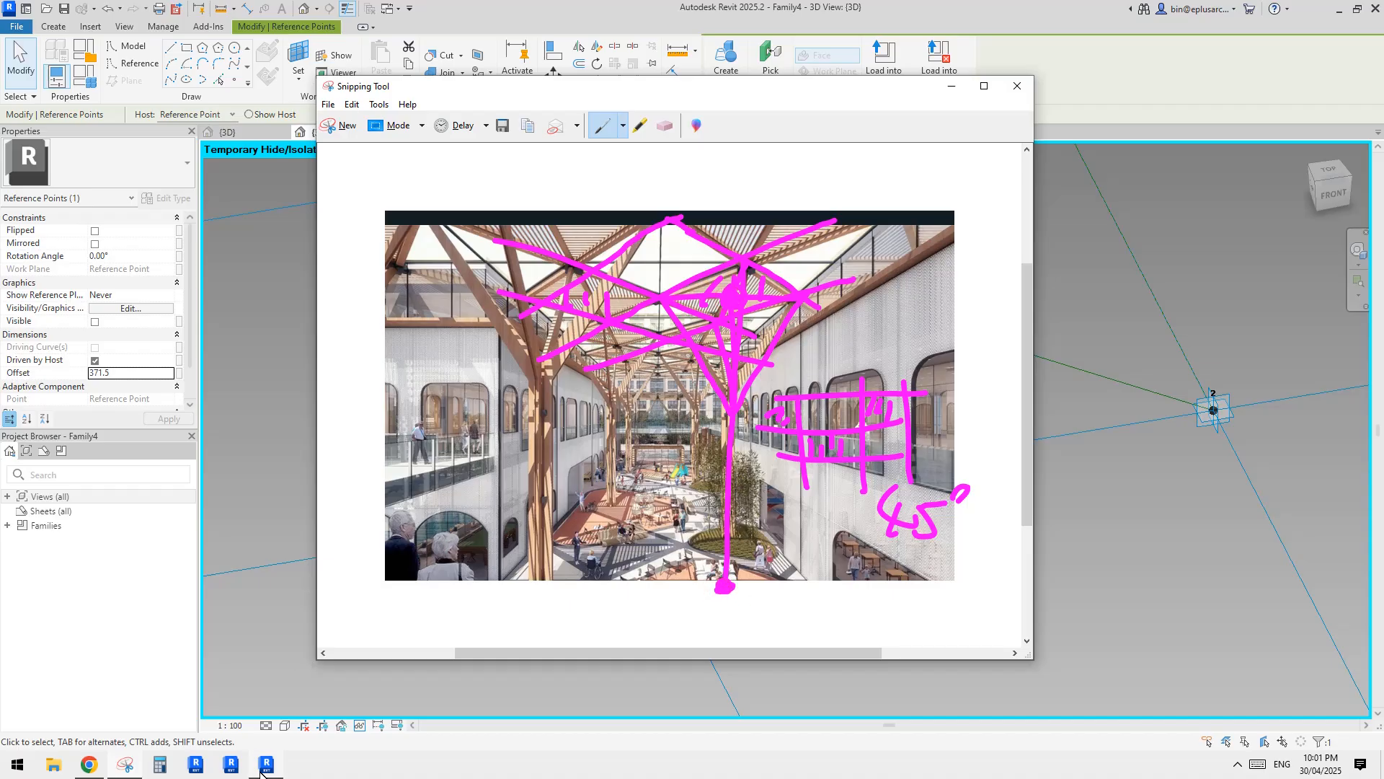
click(263, 765)
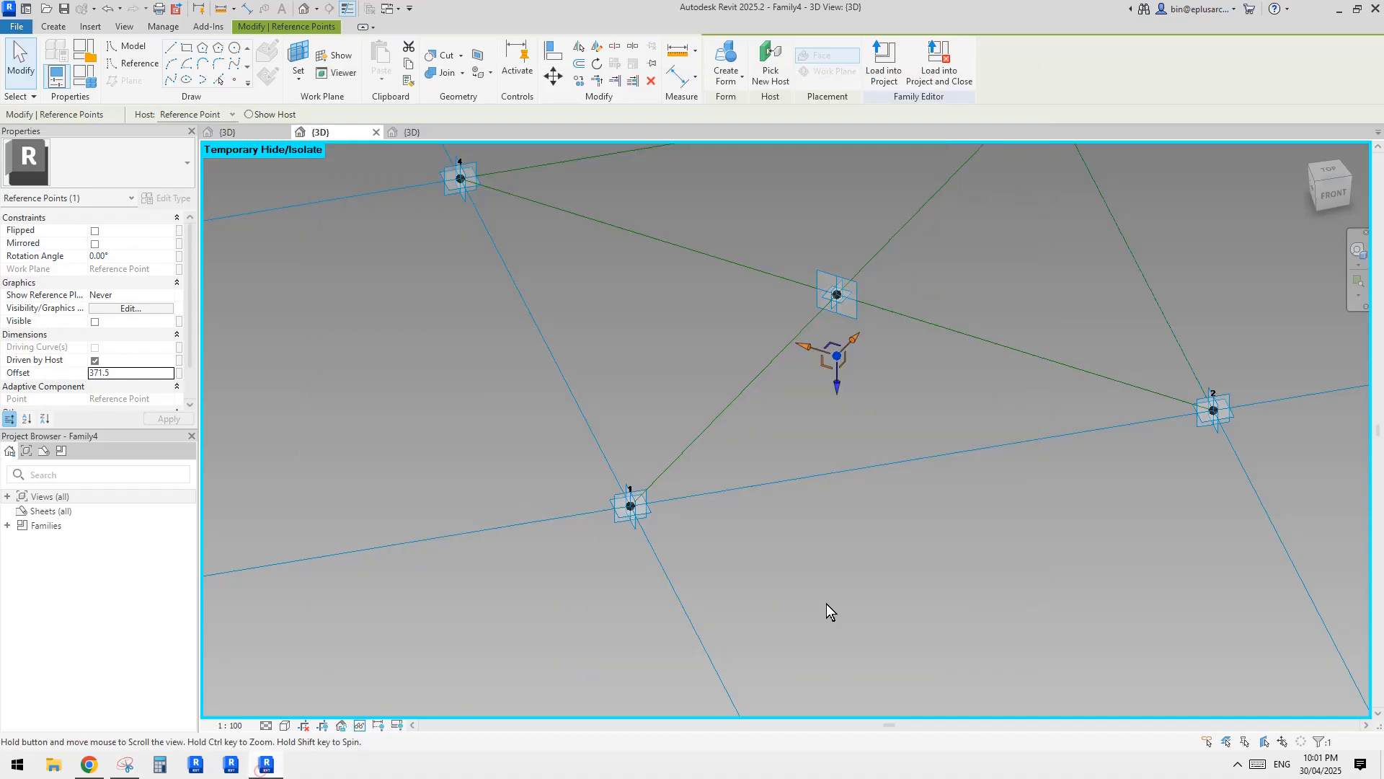
Associate the lower reference point's offset with a new type parameter named h.
click(179, 372)
click(518, 499)
text(h)
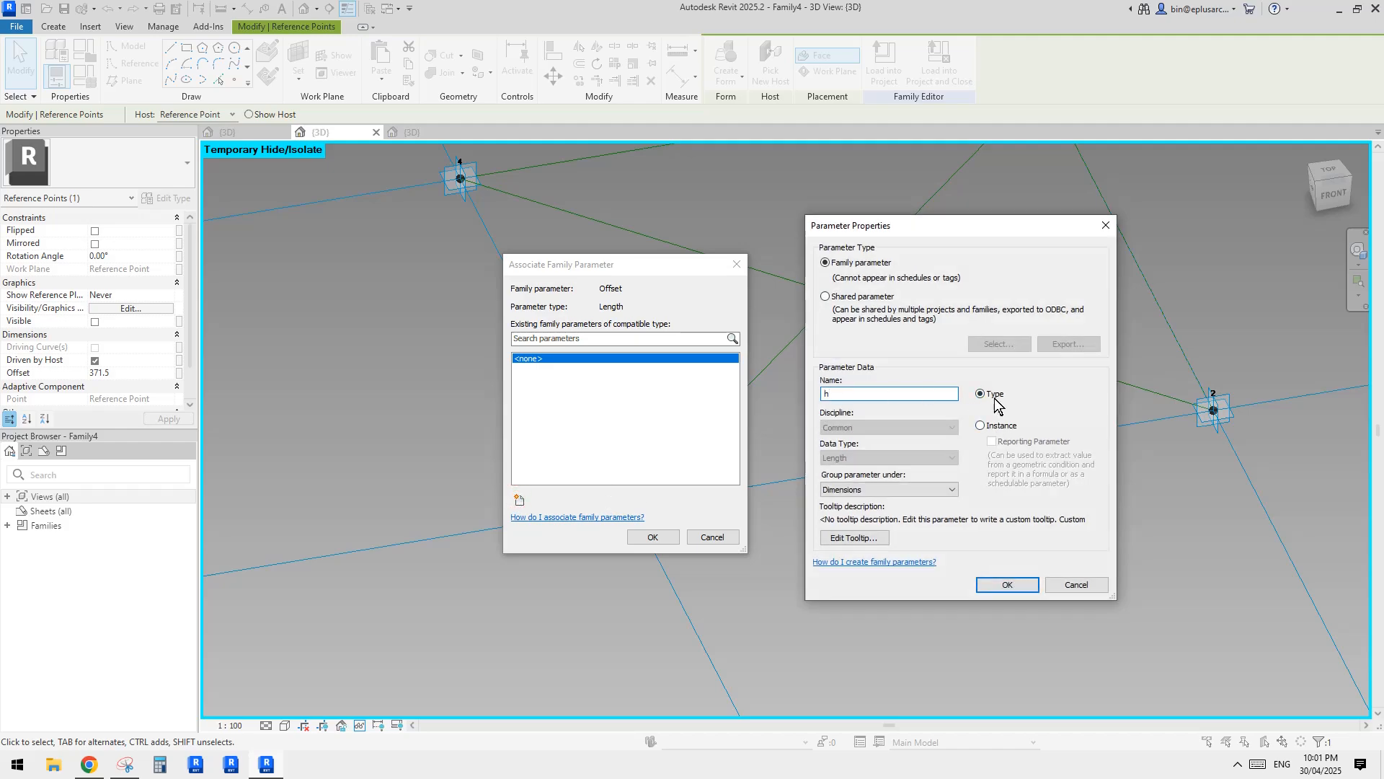
click(1010, 584)
click(654, 538)
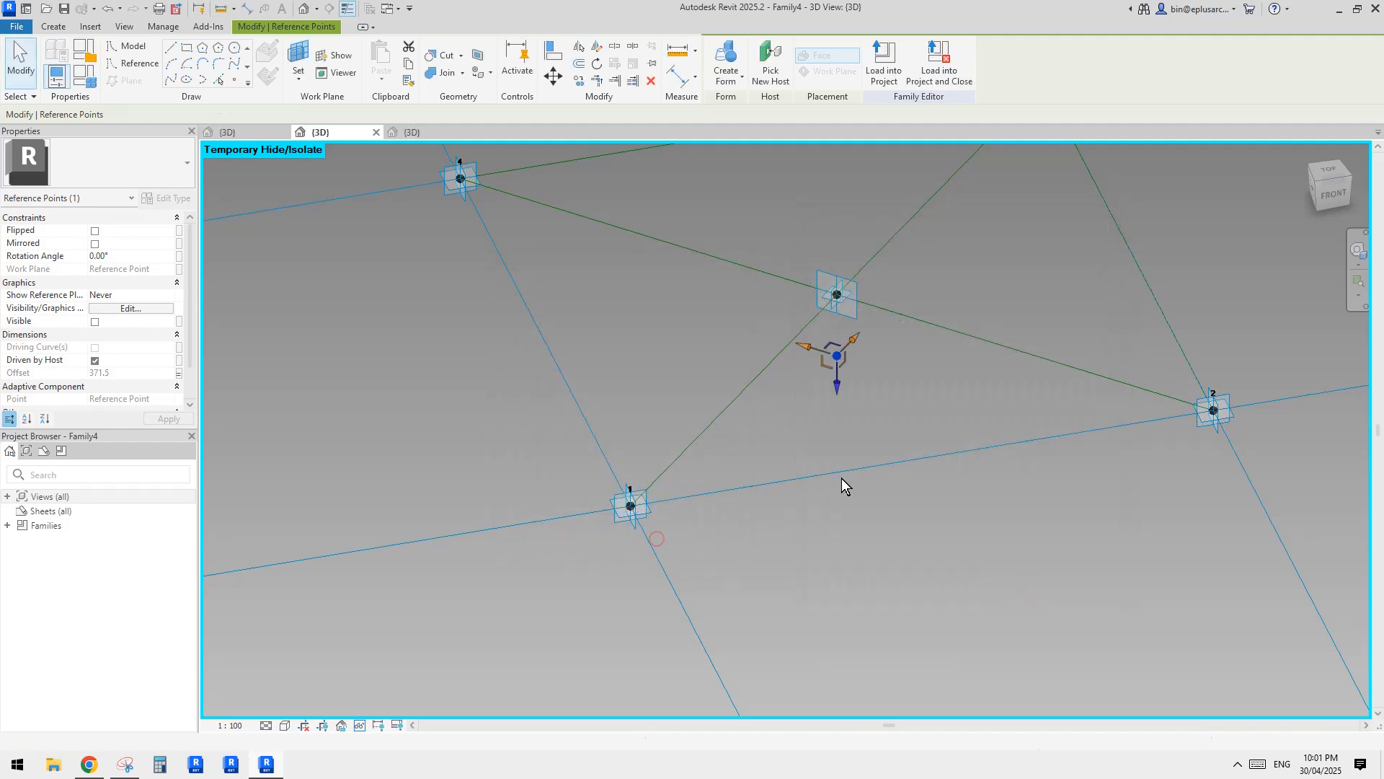
Set the h parameter to 9000 in the family types and apply it.
click(85, 76)
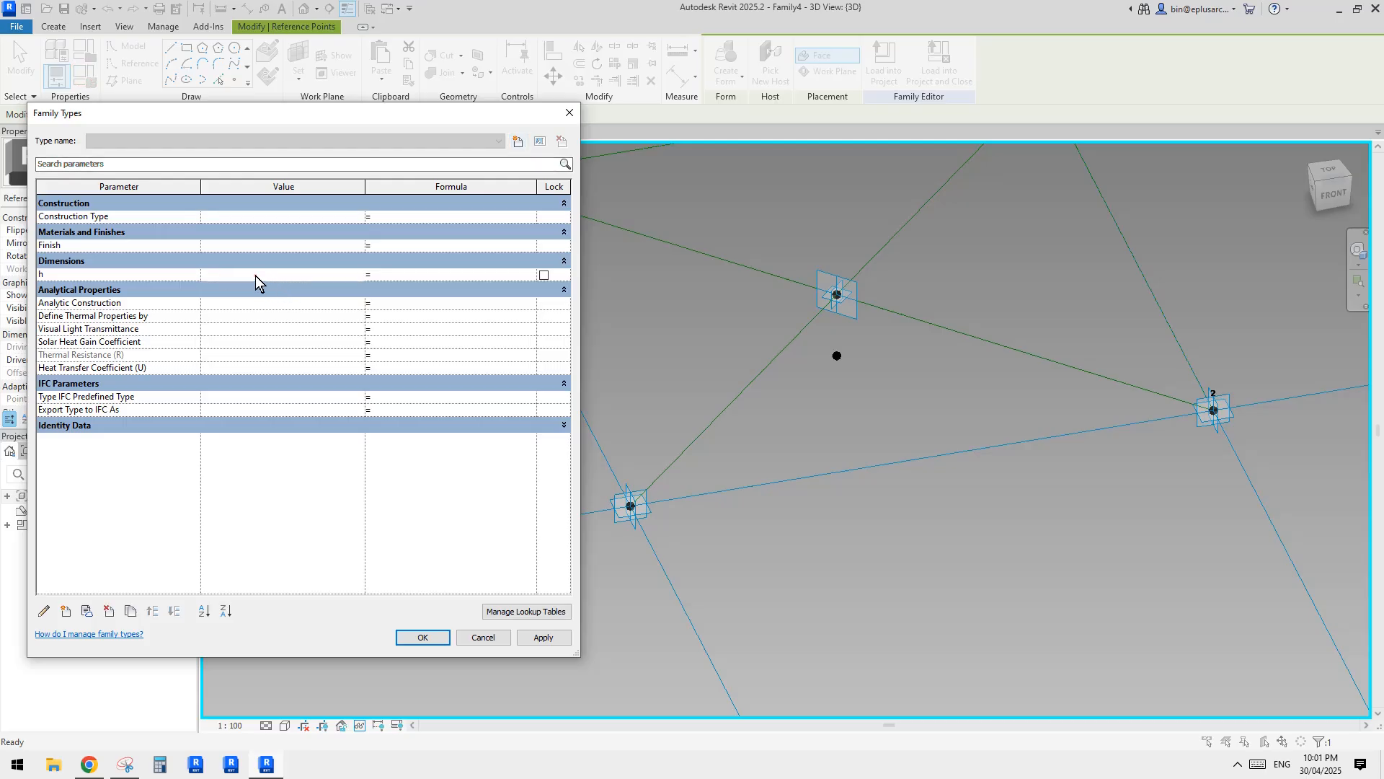
text(9000)
click(542, 637)
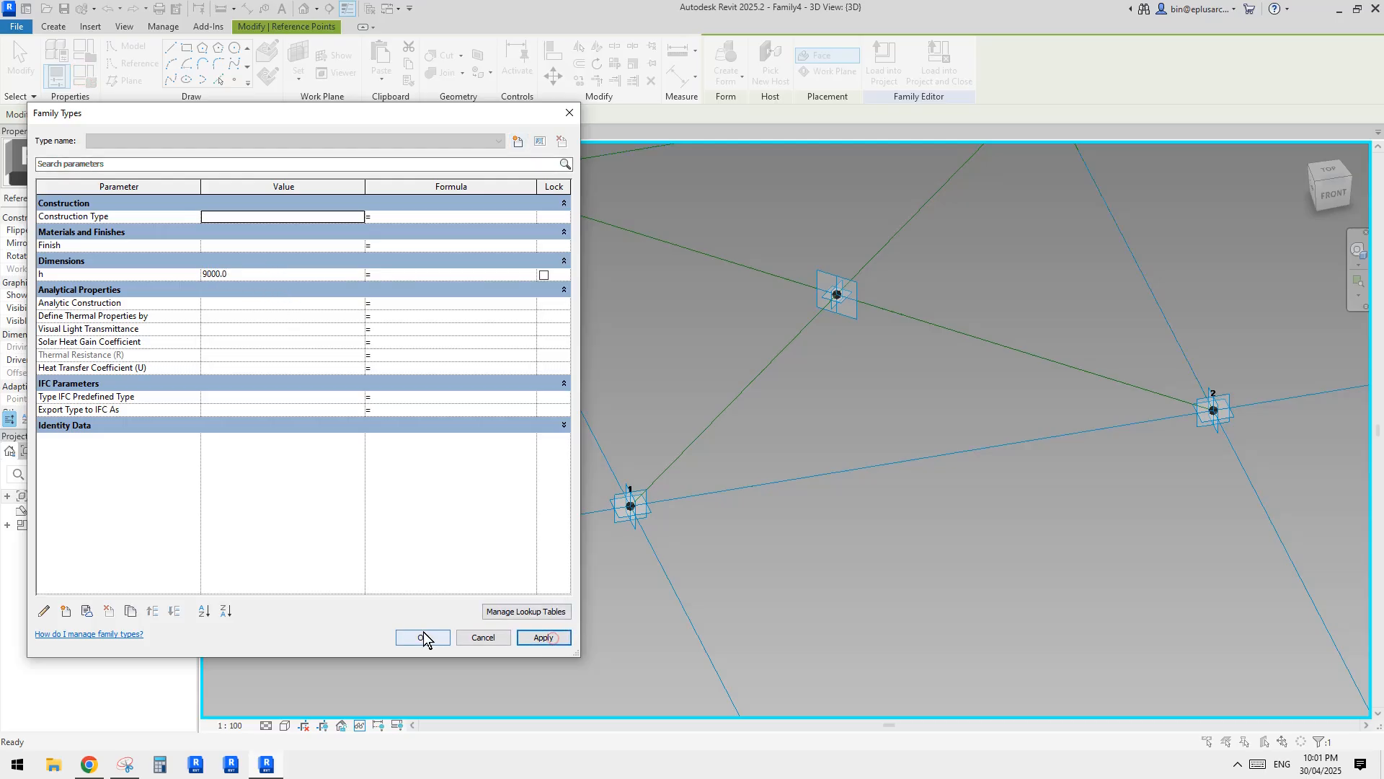
click(423, 637)
scroll(855, 556, down, 5)
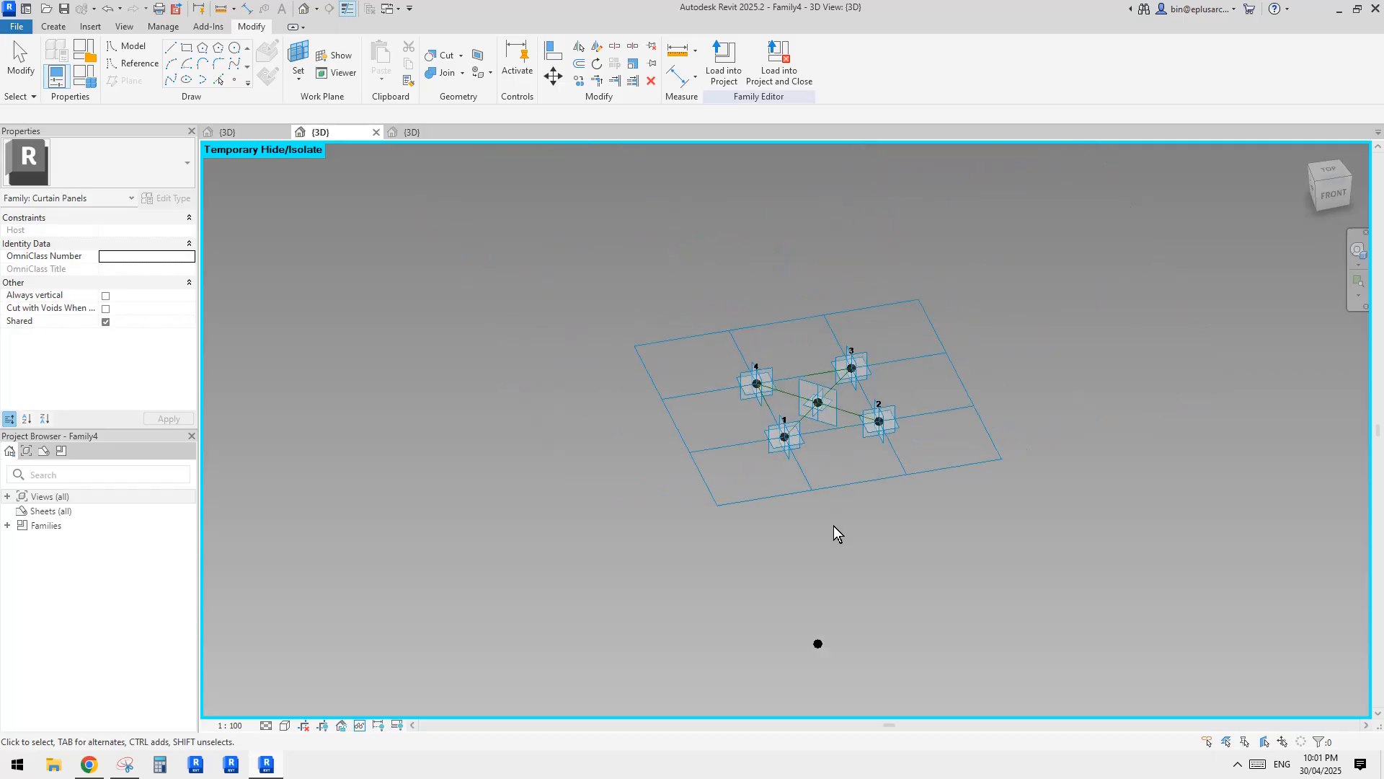
Connect the centre point and the lower reference point with a spline through points and make it a reference line.
click(788, 550)
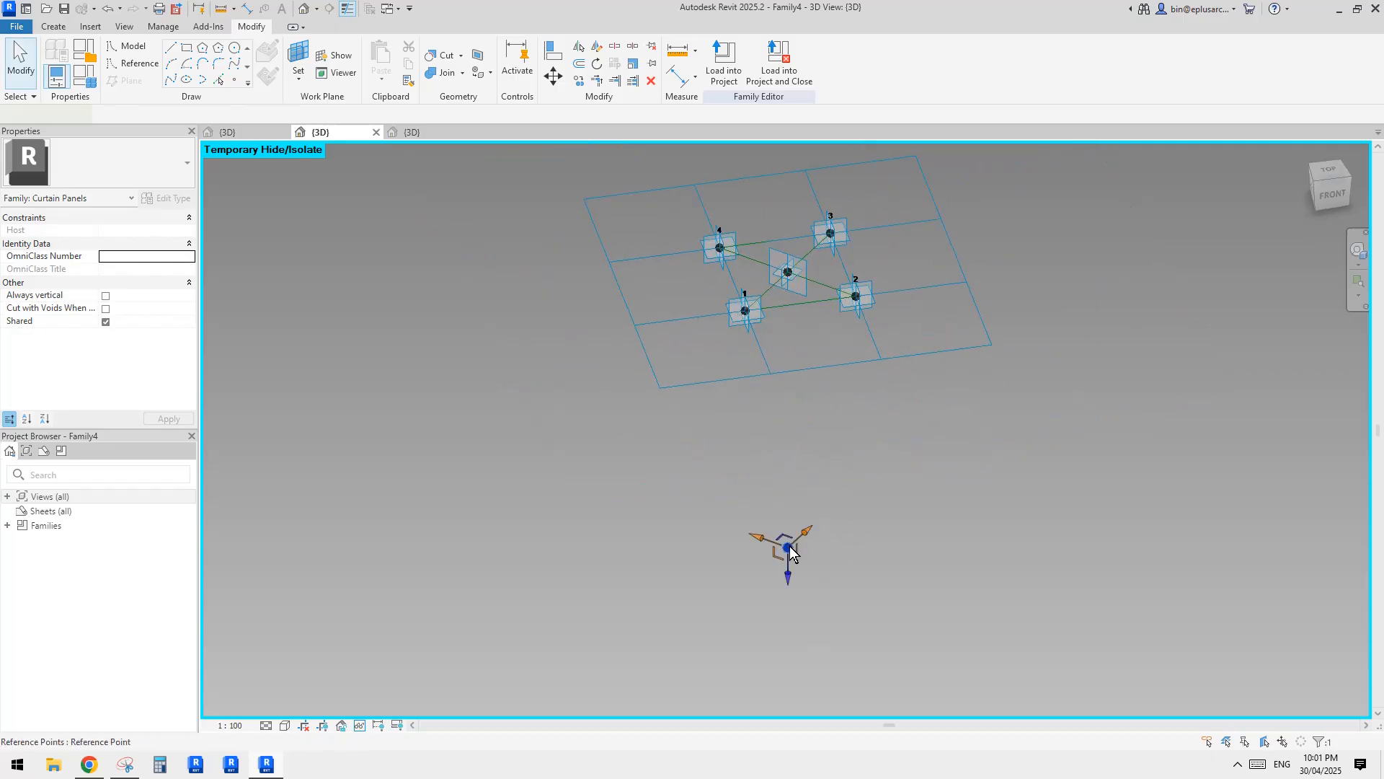
shift+middle_drag(813, 414, 806, 466)
scroll(772, 288, up, 3)
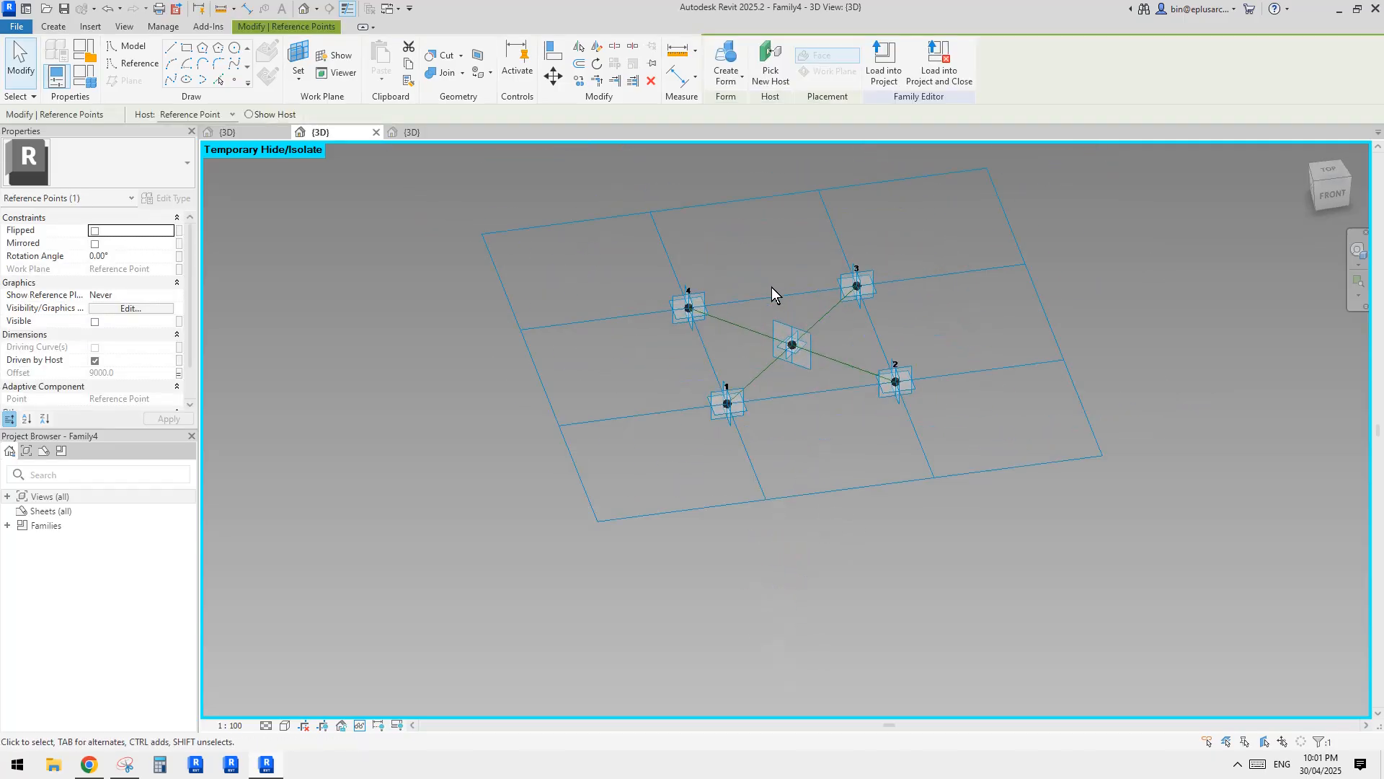
ctrl+click(793, 356)
scroll(783, 390, down, 3)
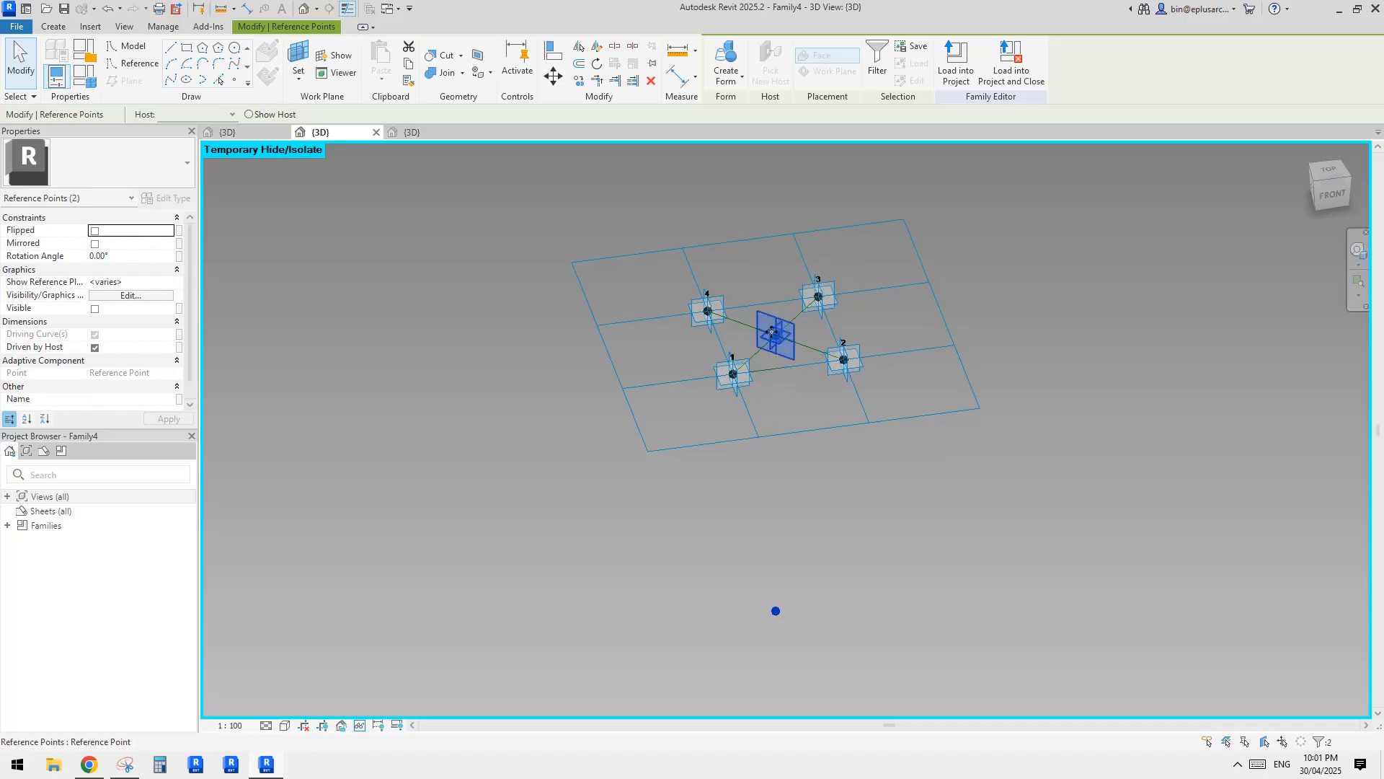
click(181, 81)
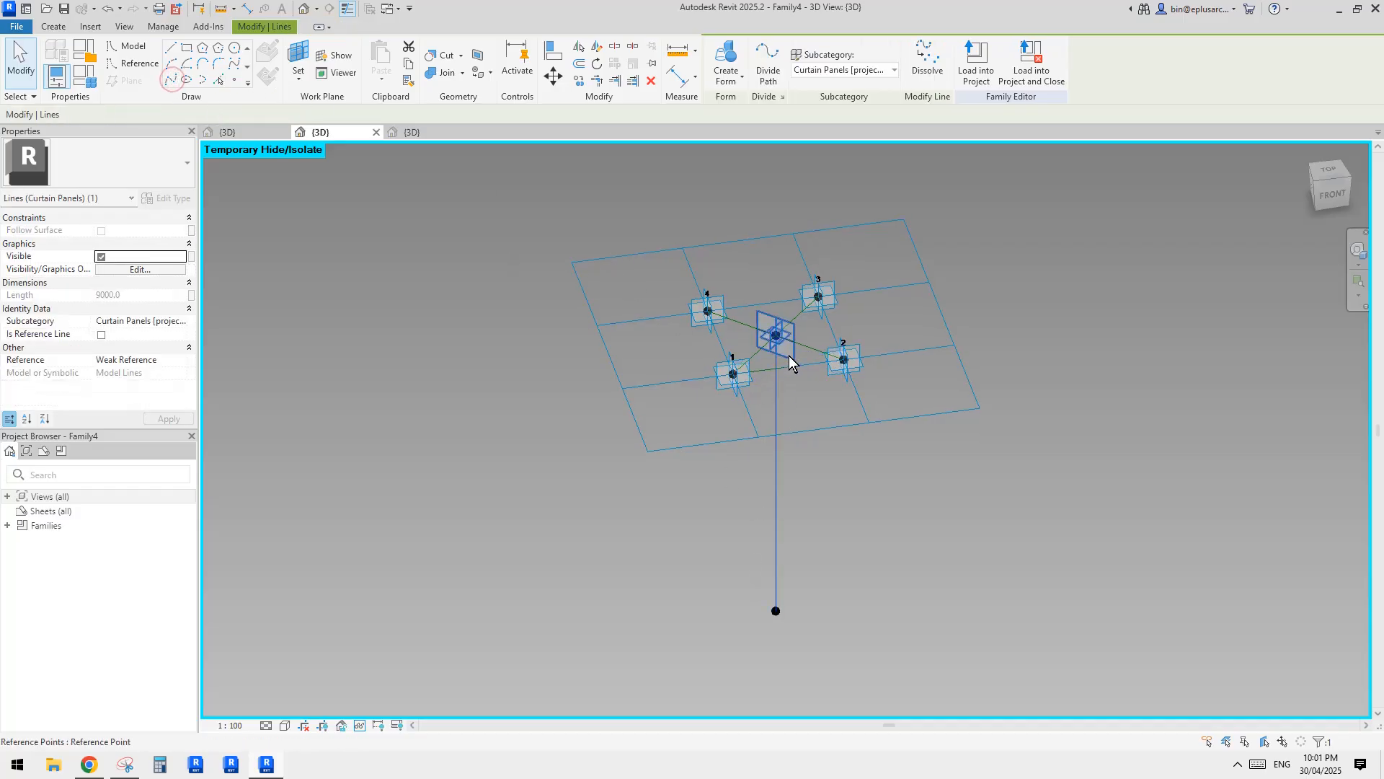
click(100, 335)
click(831, 352)
shift+middle_drag(823, 384, 782, 368)
scroll(767, 399, up, 1)
scroll(782, 368, up, 1)
Mark the trunk height and the branch height as vertical dimensions on the reference photo in Snipping Tool, and return to Revit.
click(92, 762)
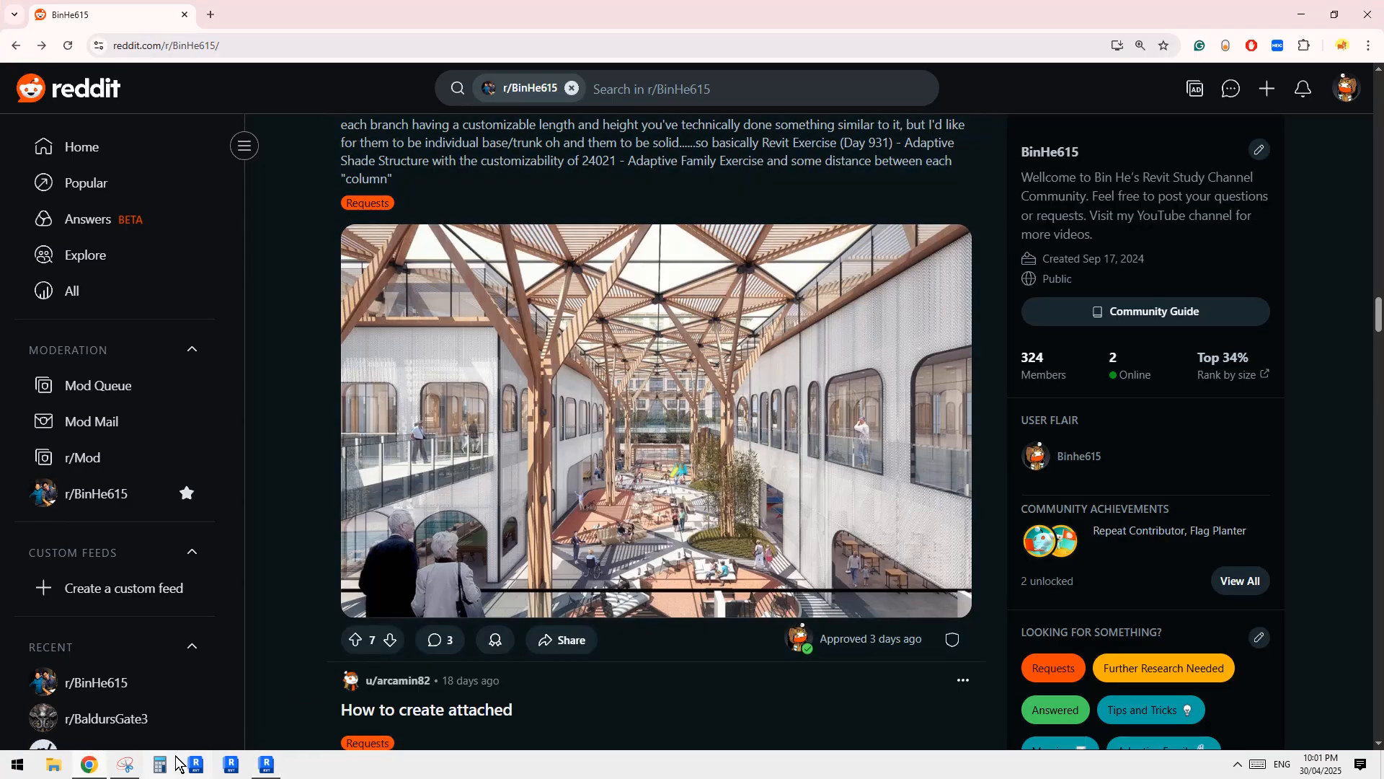
click(127, 764)
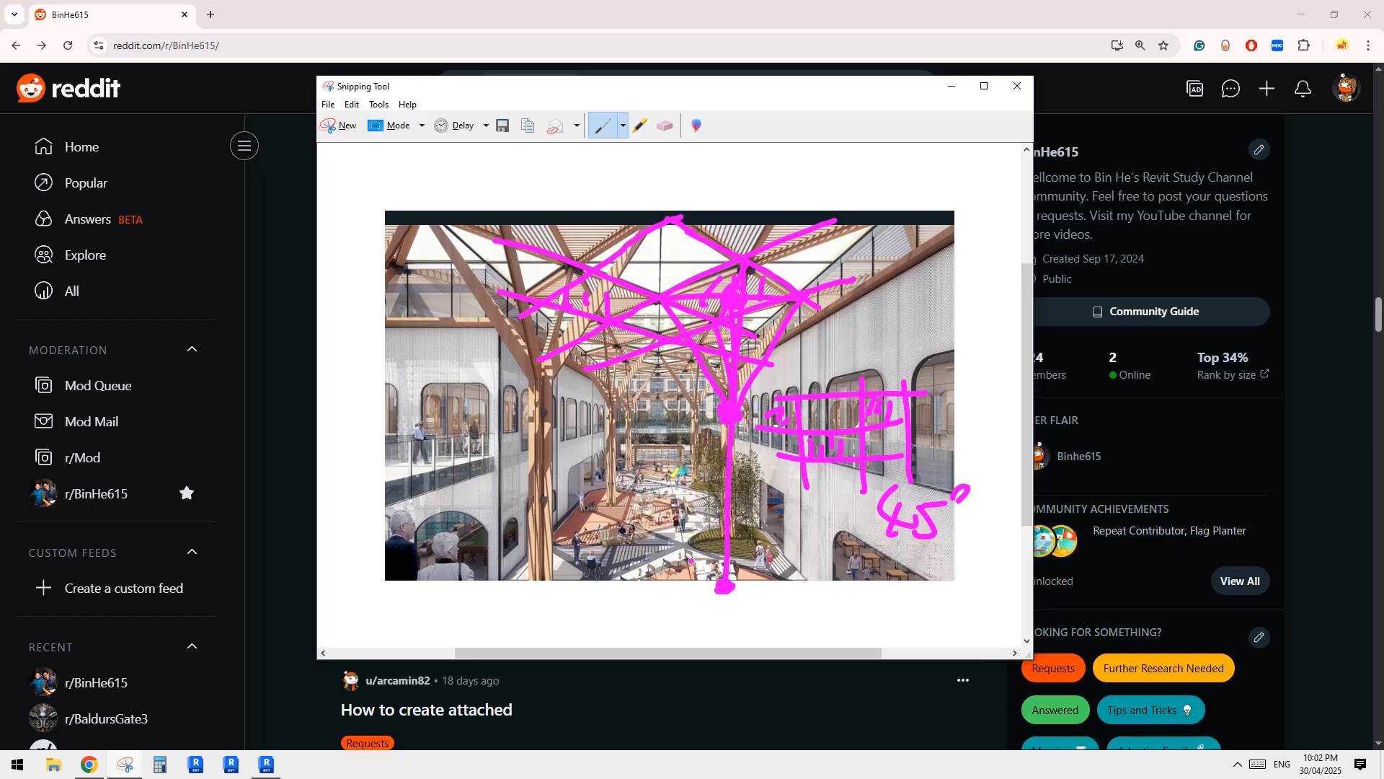
drag(682, 396, 682, 584)
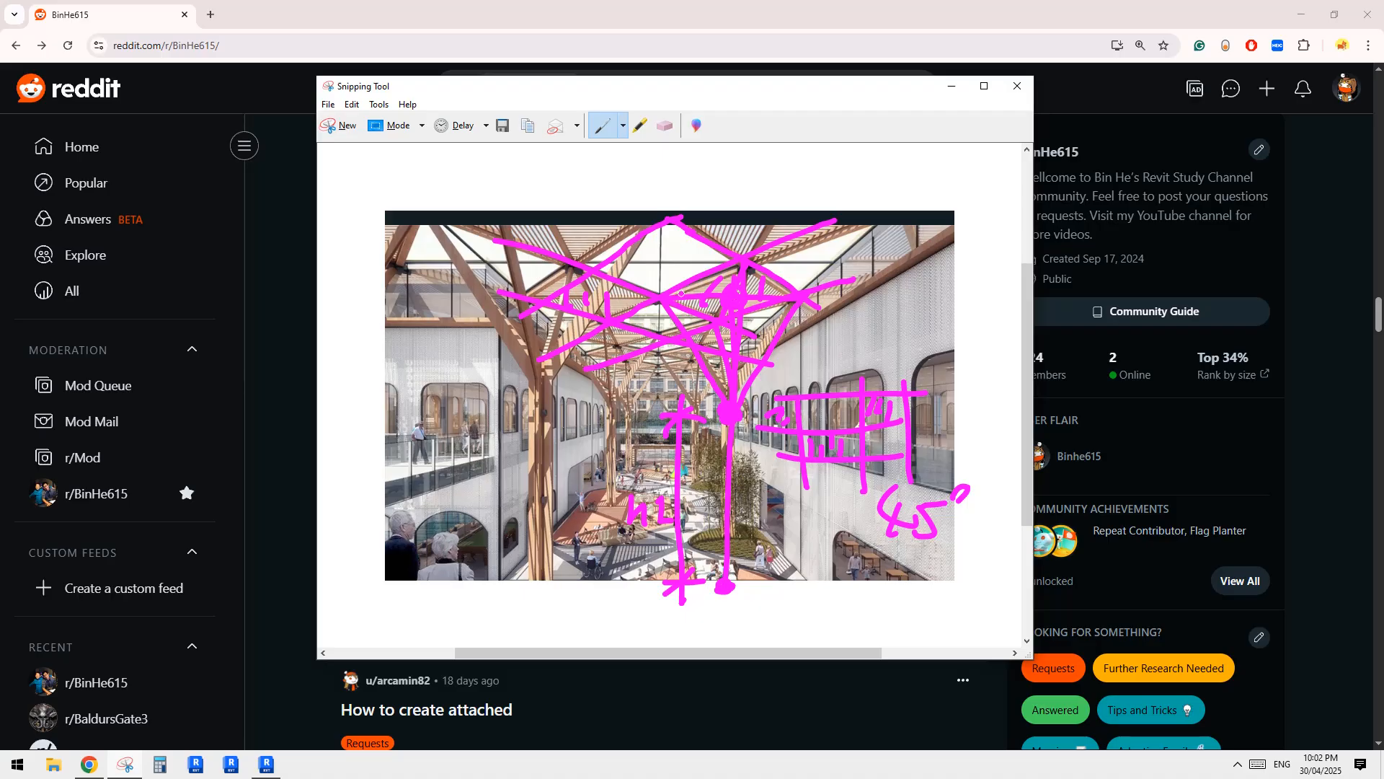
mouse_move(638, 276)
mouse_down()
mouse_move(651, 417)
mouse_move(628, 413)
mouse_up()
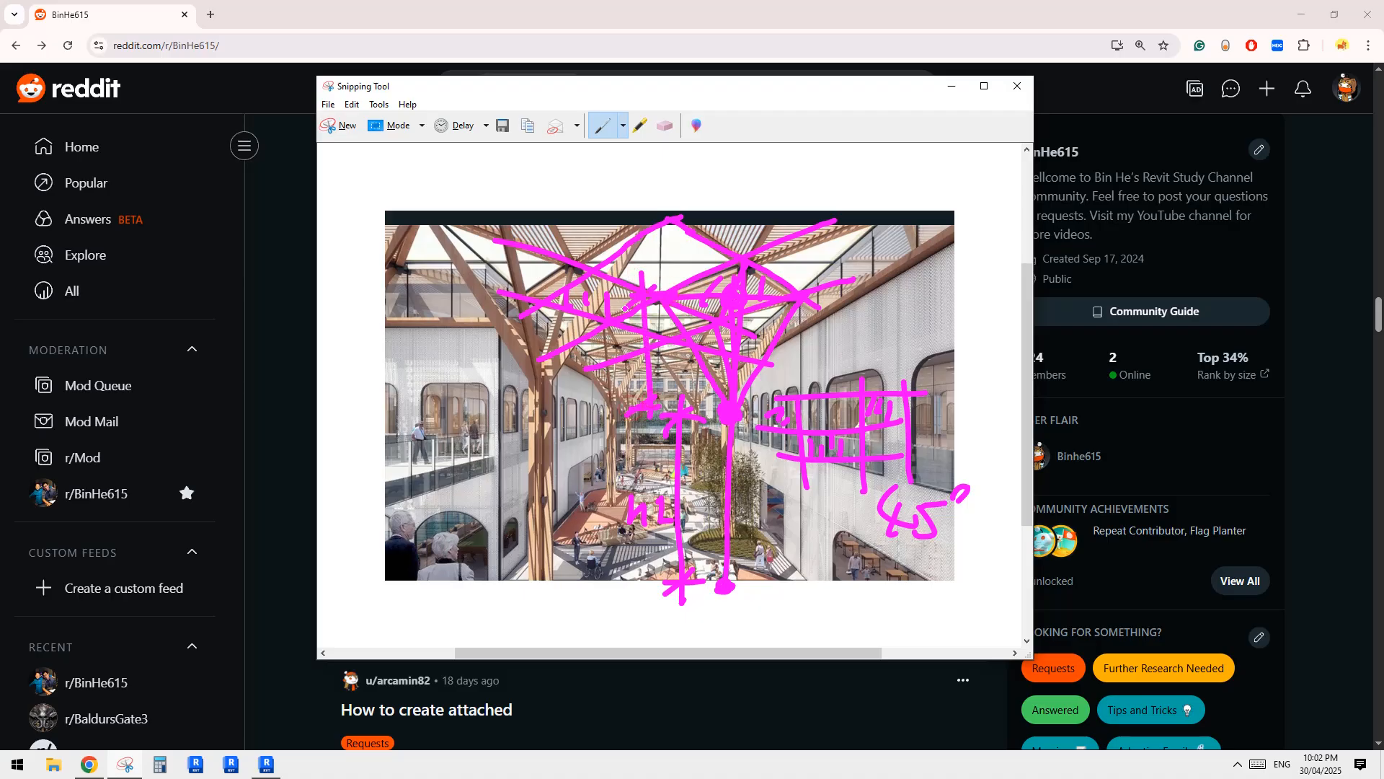
click(265, 769)
Place a reference point on the vertical reference line, about one third of the way down from the canopy, drawing on face.
middle_drag(643, 566, 641, 571)
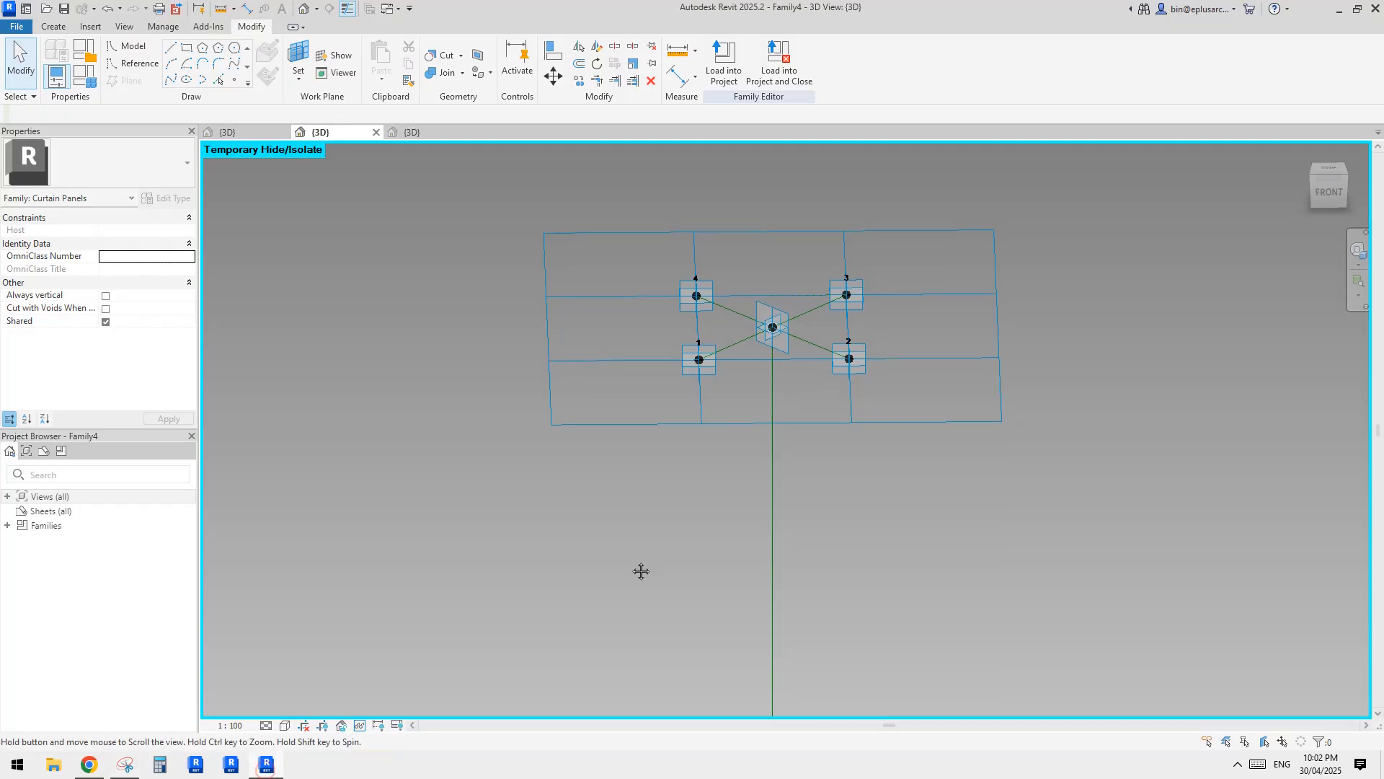
middle_drag(762, 554, 734, 443)
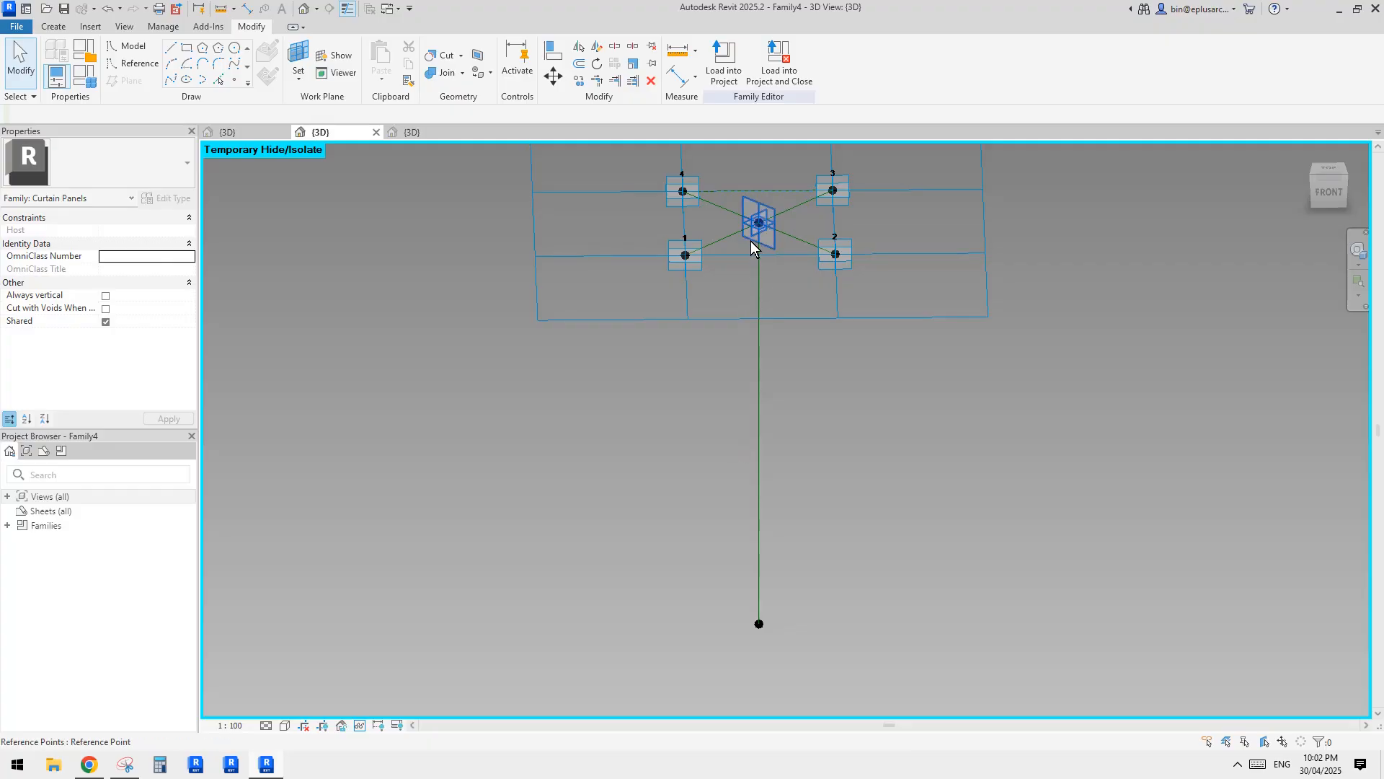
middle_drag(776, 398, 782, 420)
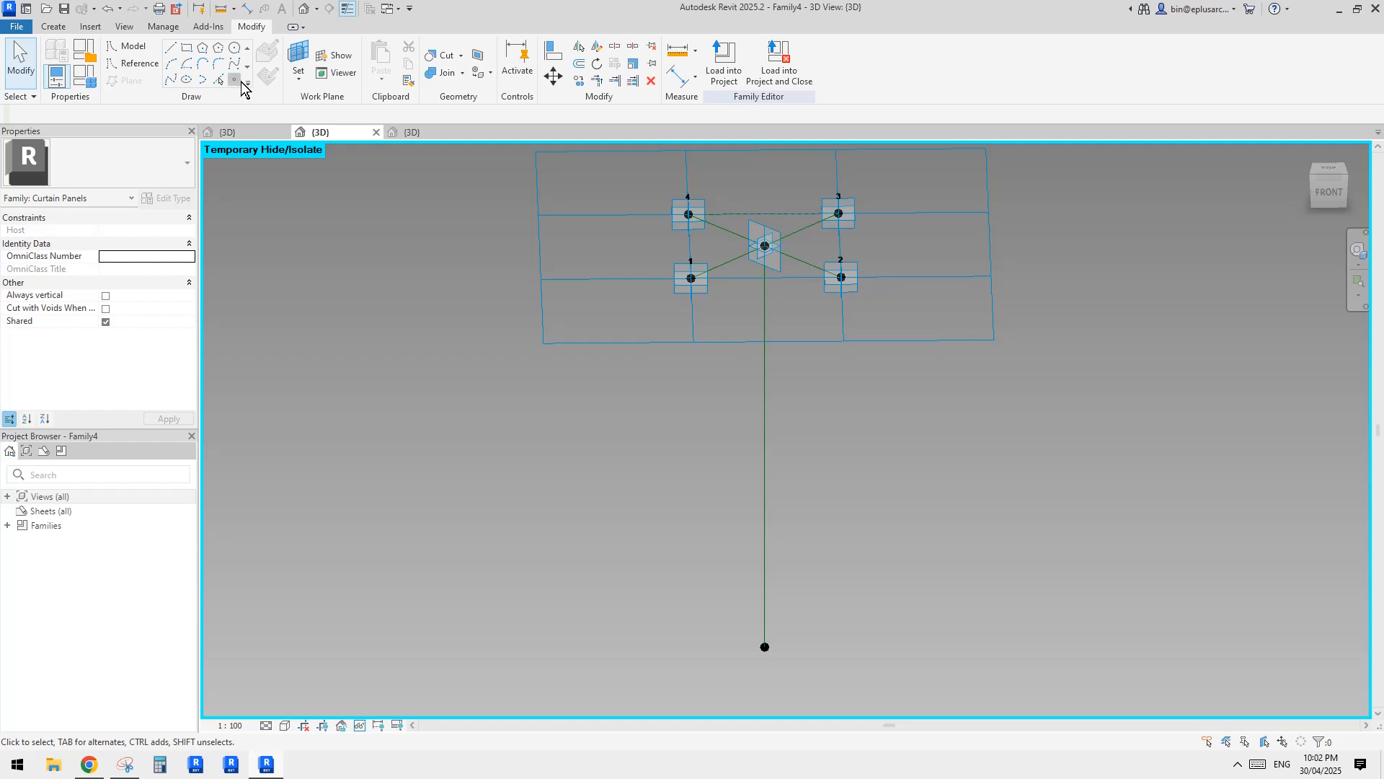
click(241, 81)
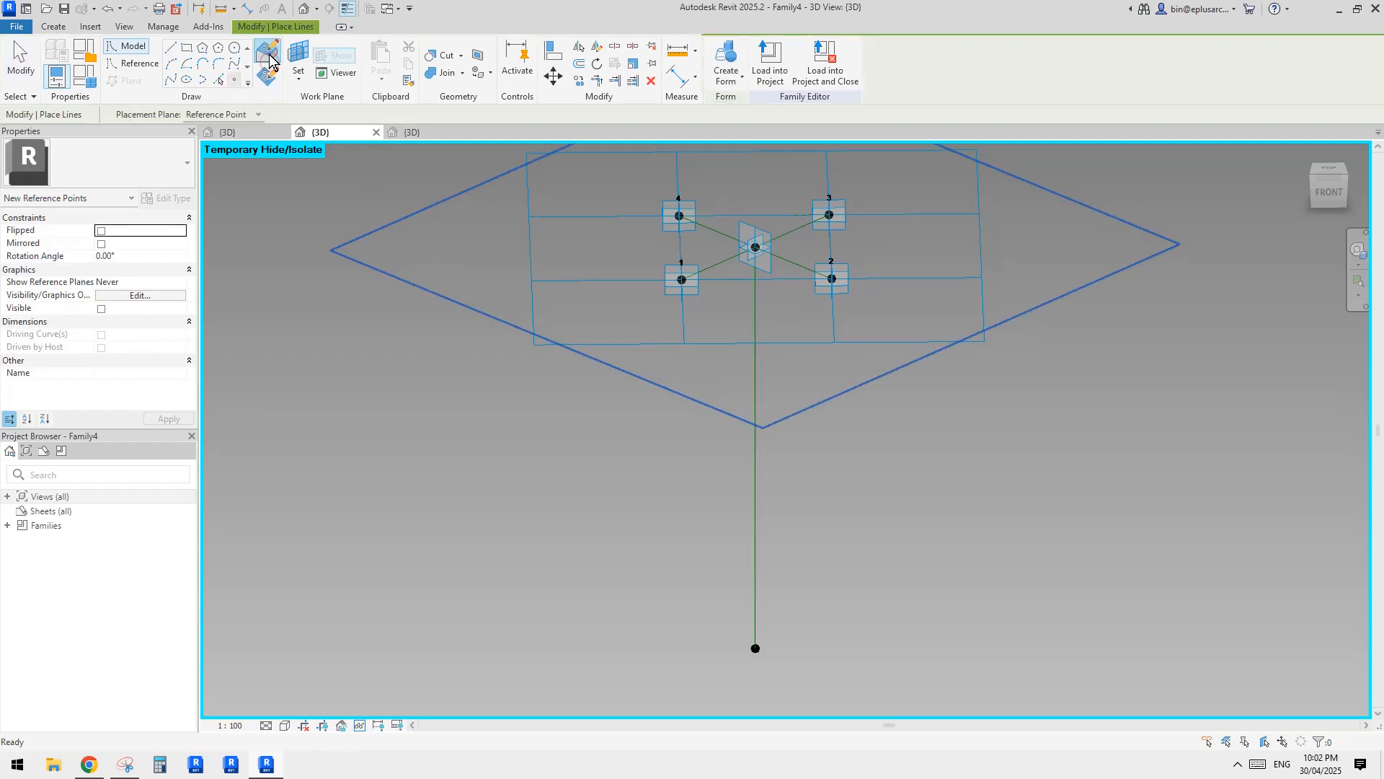
click(269, 52)
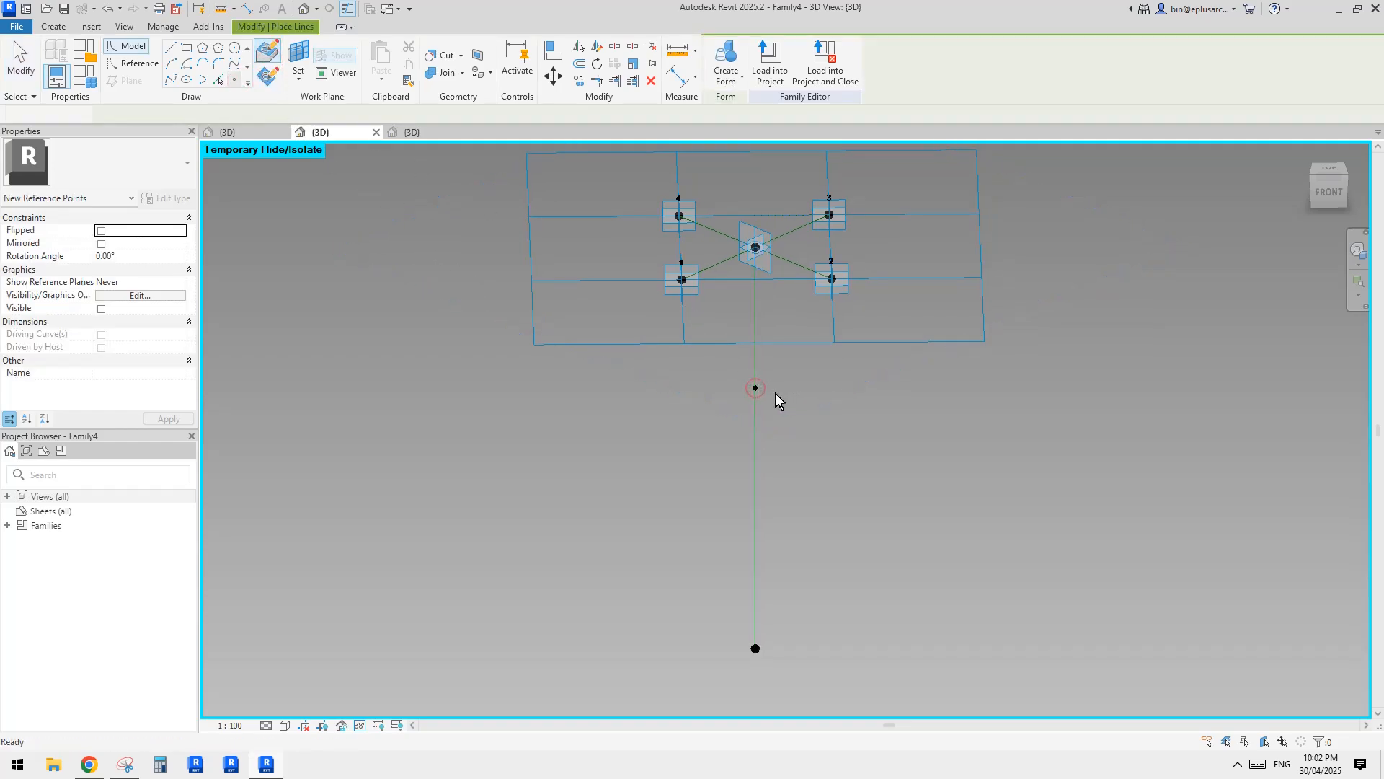
click(755, 388)
shift+middle_drag(872, 433, 777, 388)
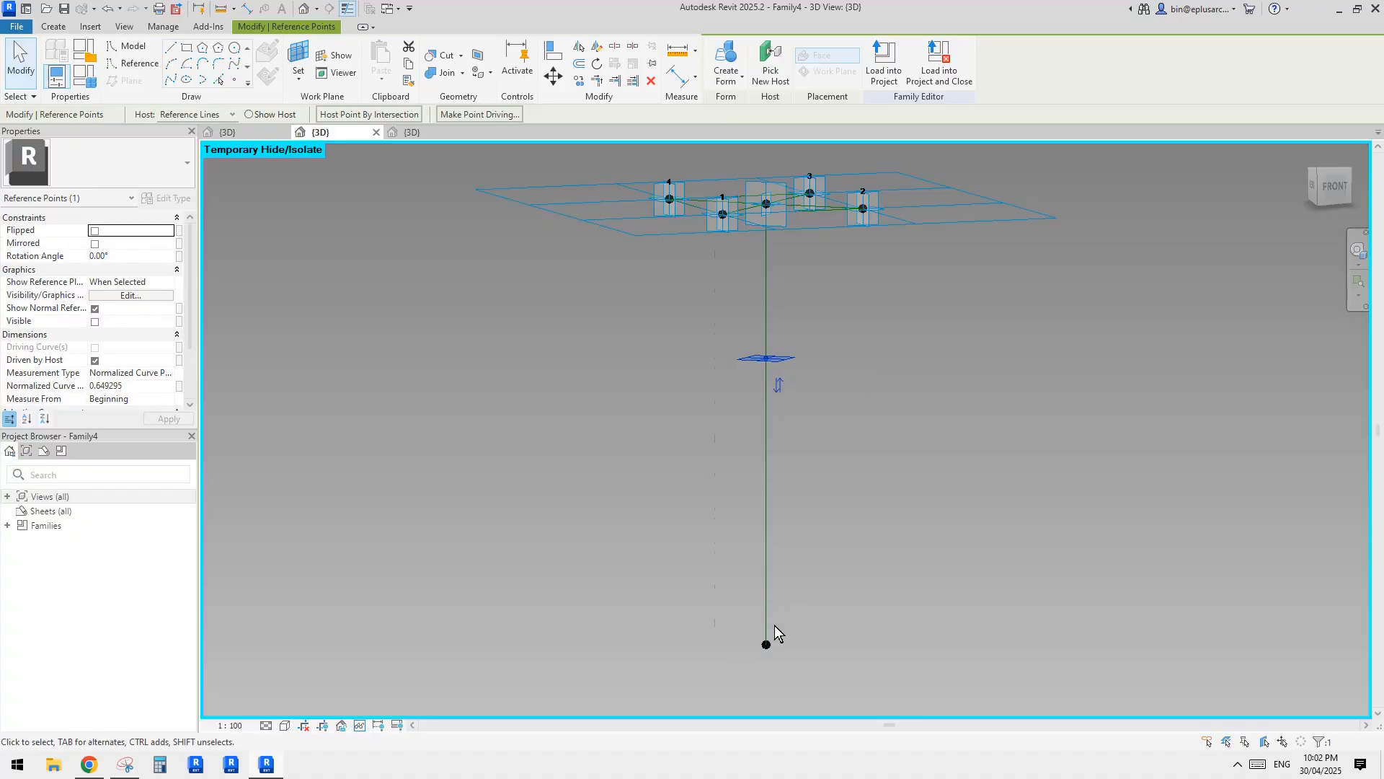
Measure the hosted point's position from the end of the vertical line, using Segment Length as the measurement type.
click(778, 385)
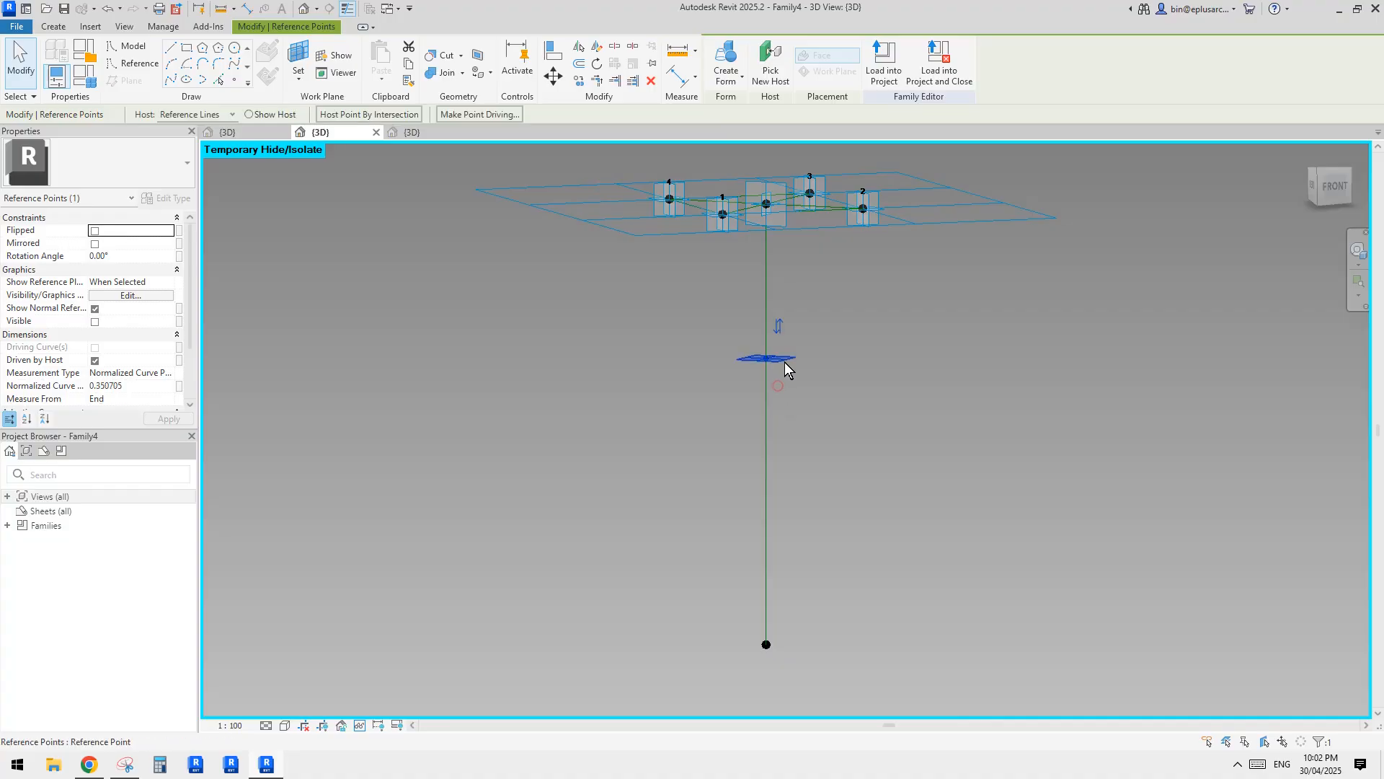
middle_drag(785, 362, 779, 395)
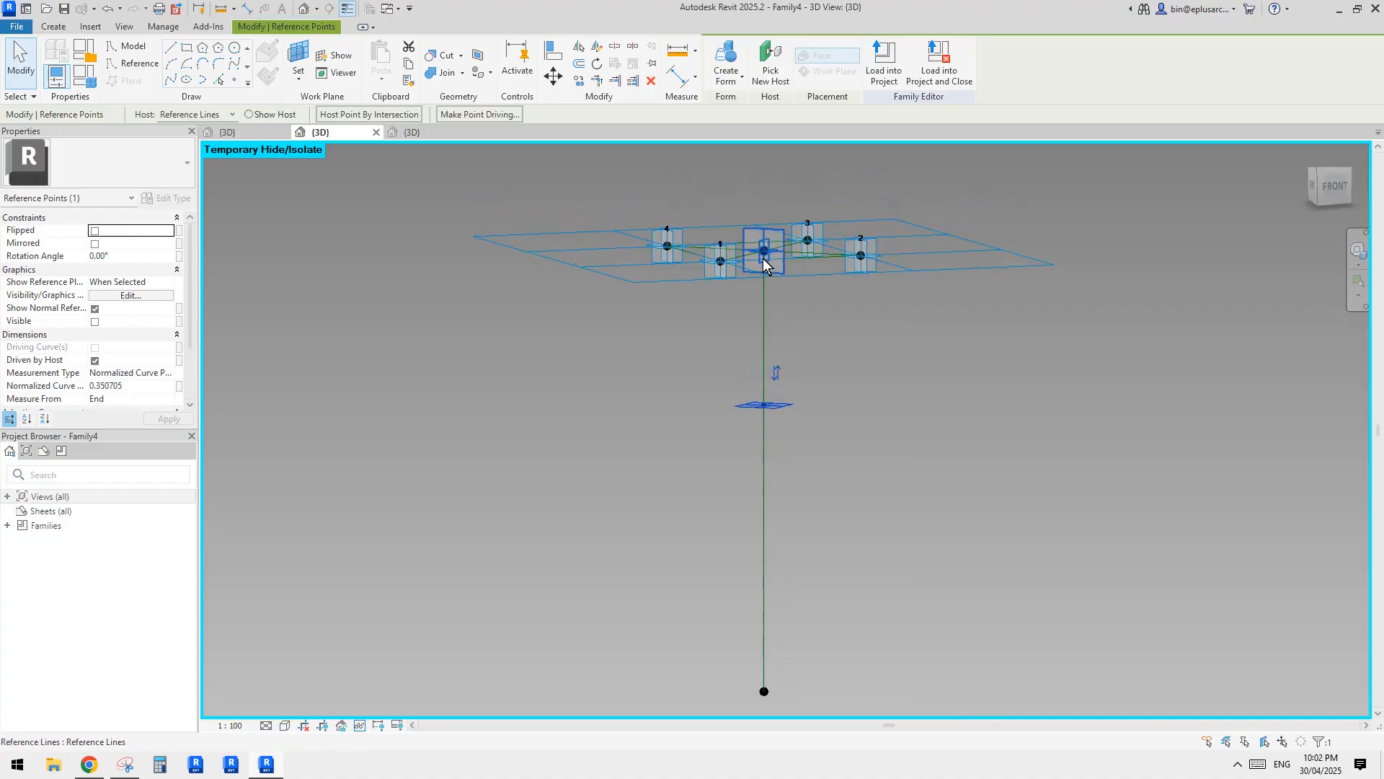
shift+middle_drag(764, 264, 690, 370)
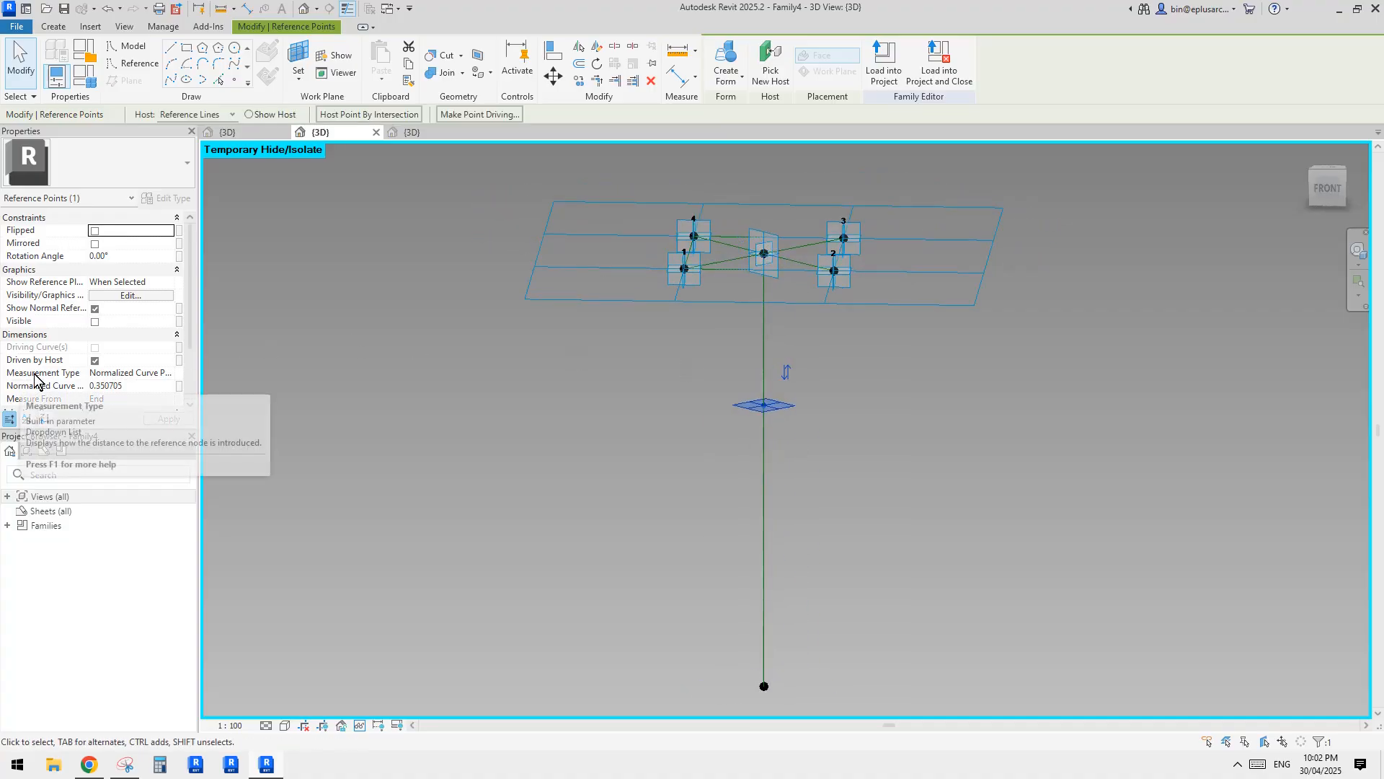
click(172, 372)
click(123, 408)
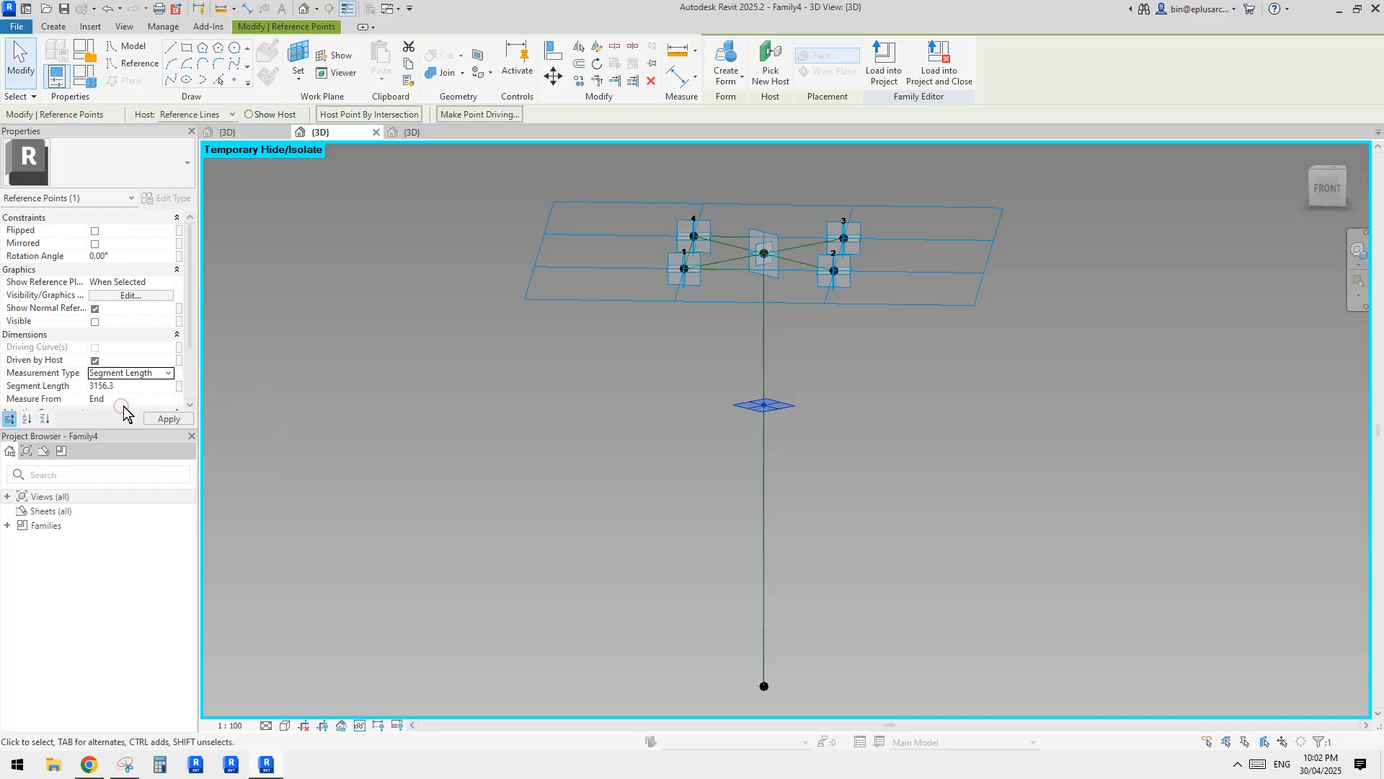
middle_drag(348, 361, 391, 336)
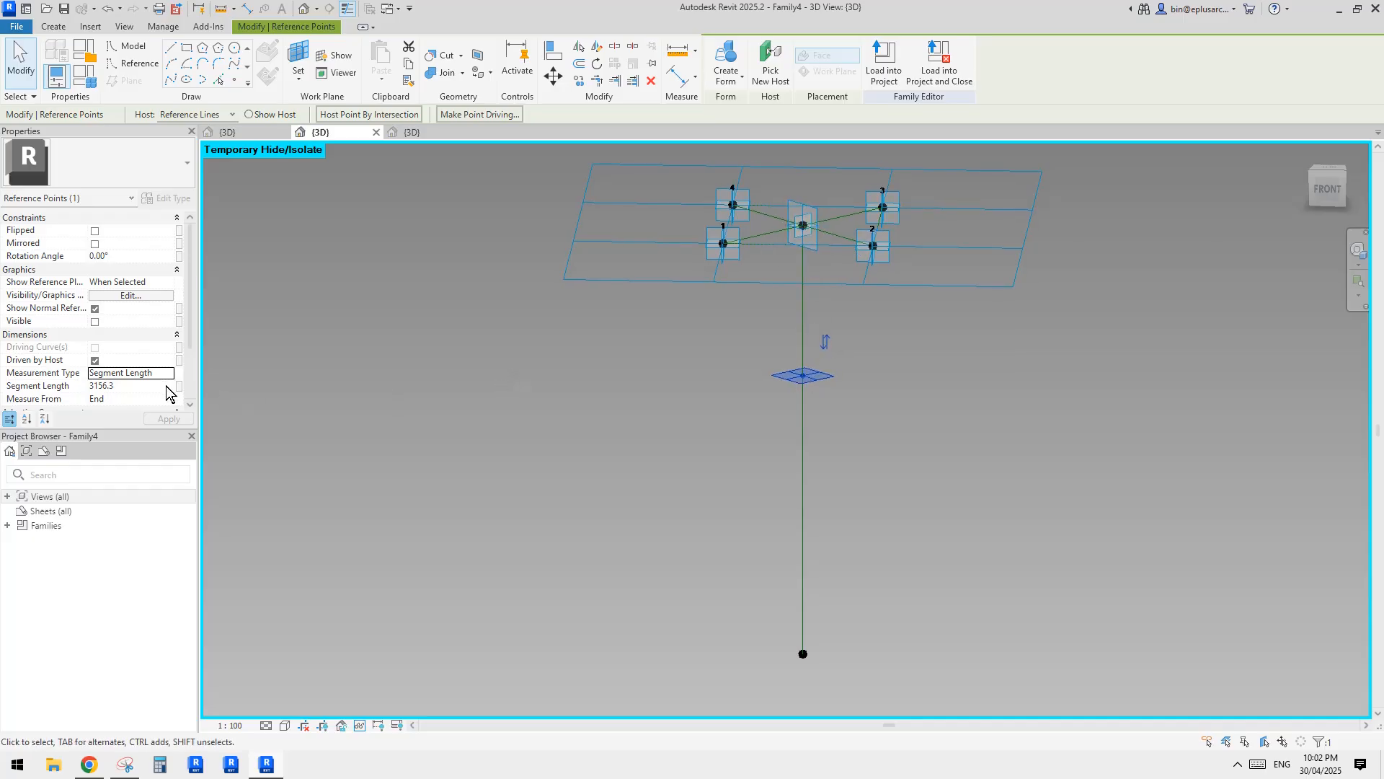
Set the hosted point's segment length to 2400.
click(130, 387)
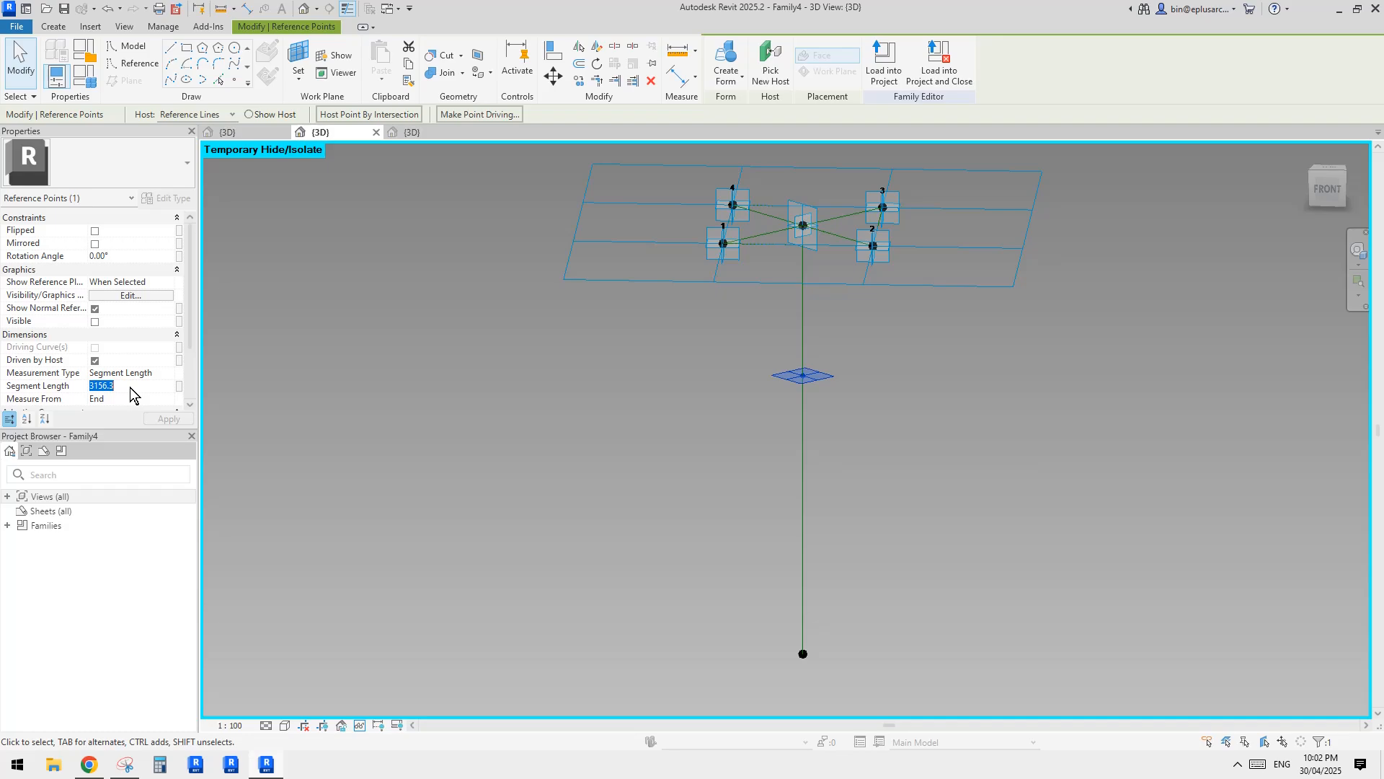
text(2400)
key(Return)
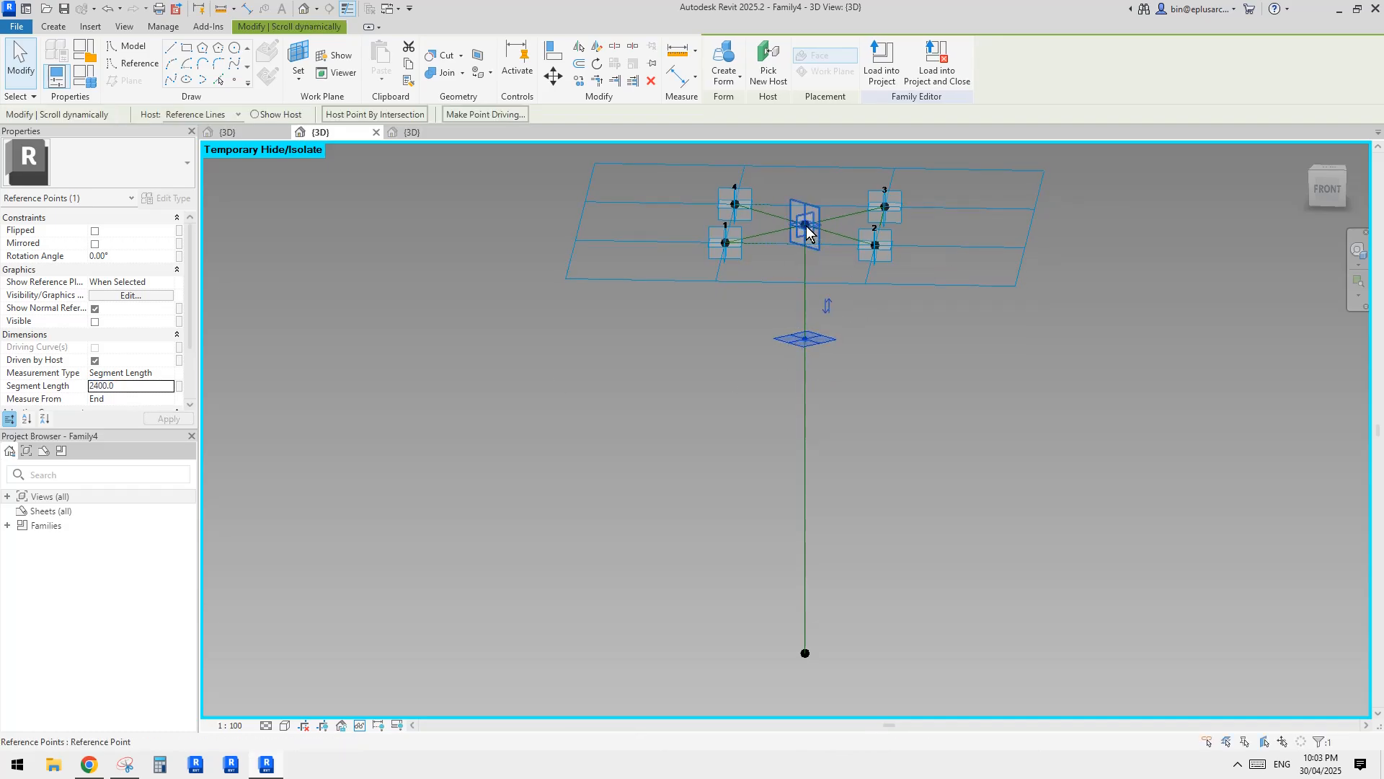
Associate the hosted point's segment length with a new type parameter named h1.
click(179, 386)
click(519, 499)
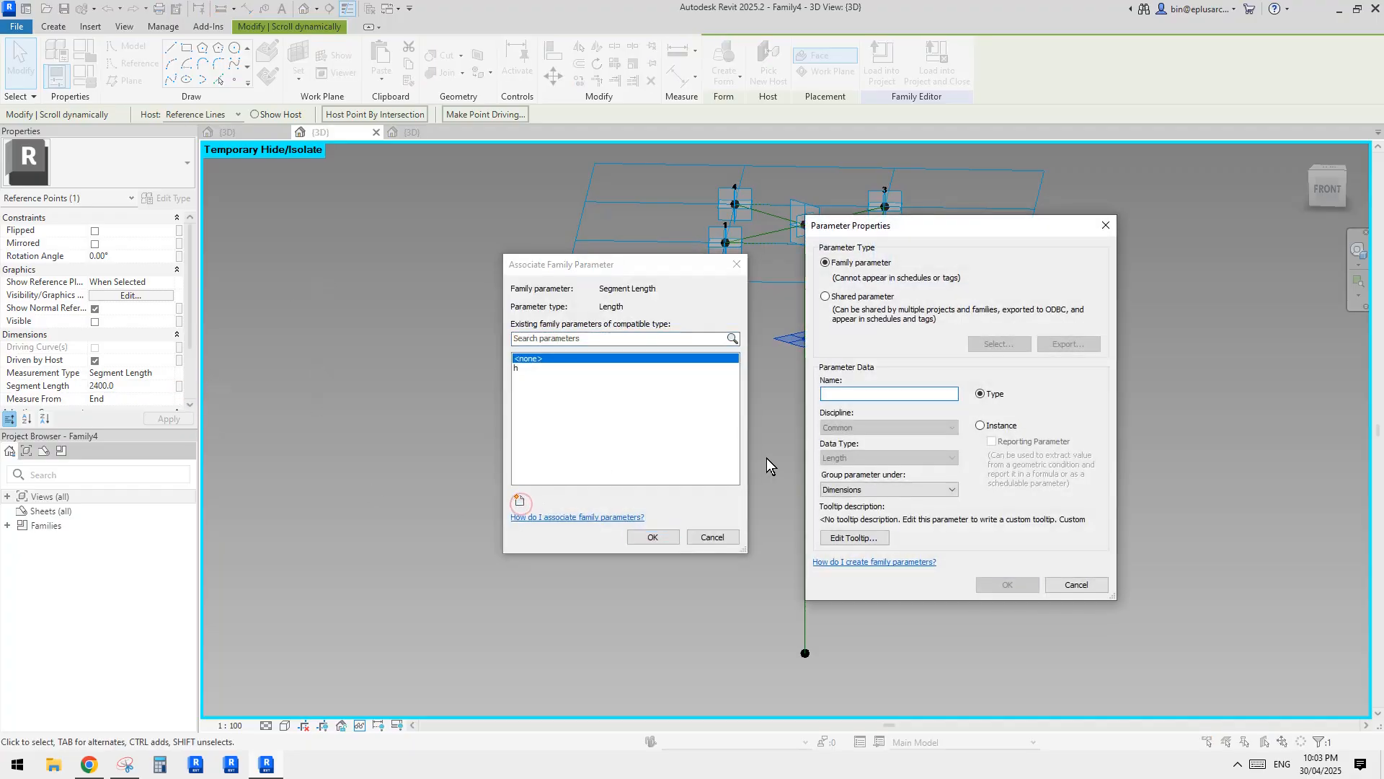
text(h1)
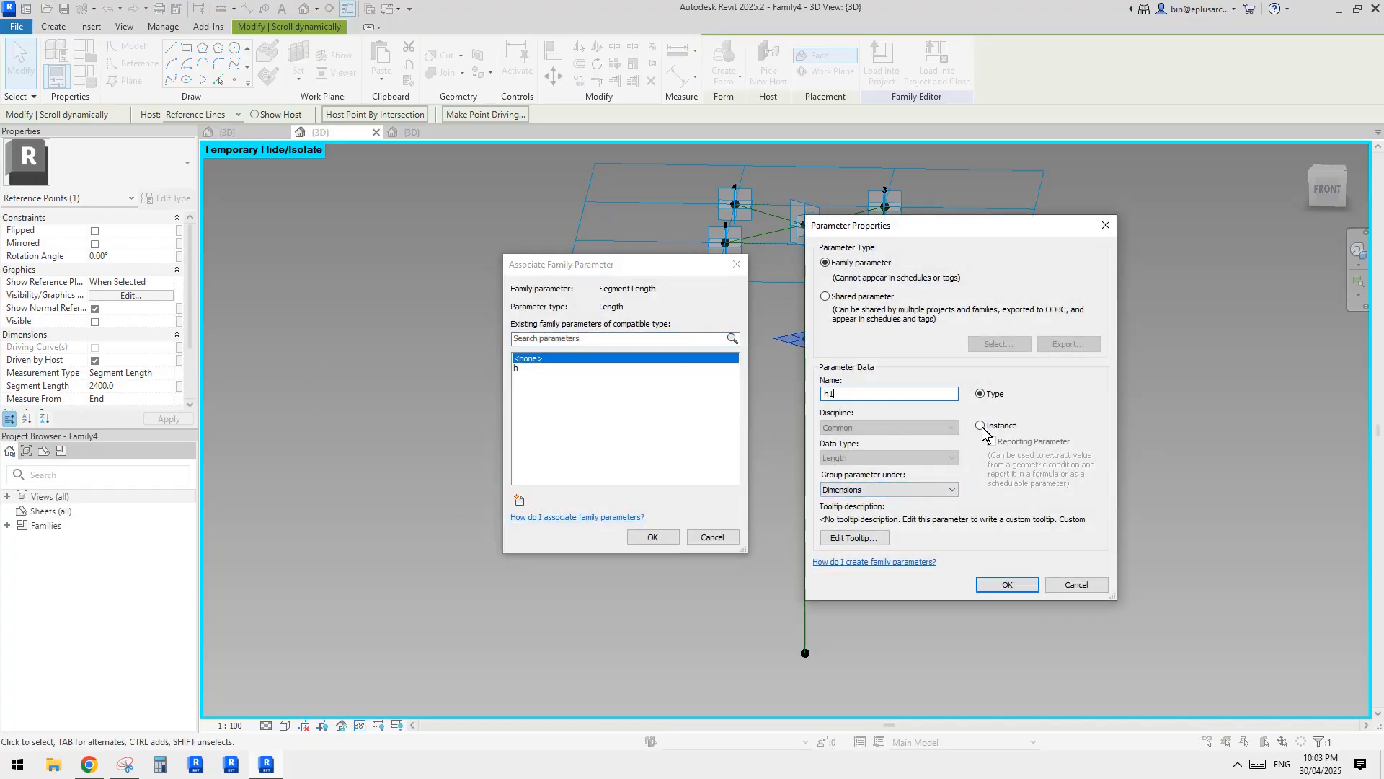
click(1006, 581)
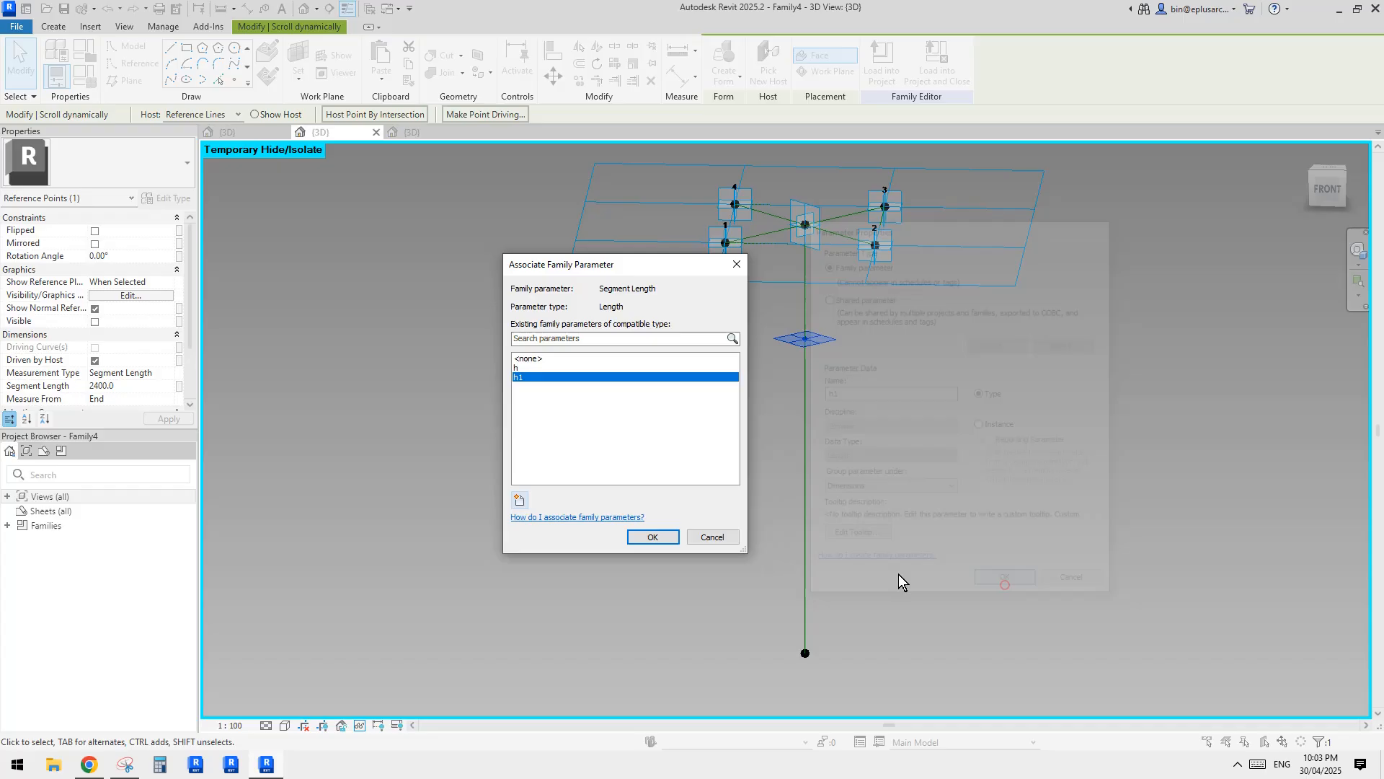
click(656, 536)
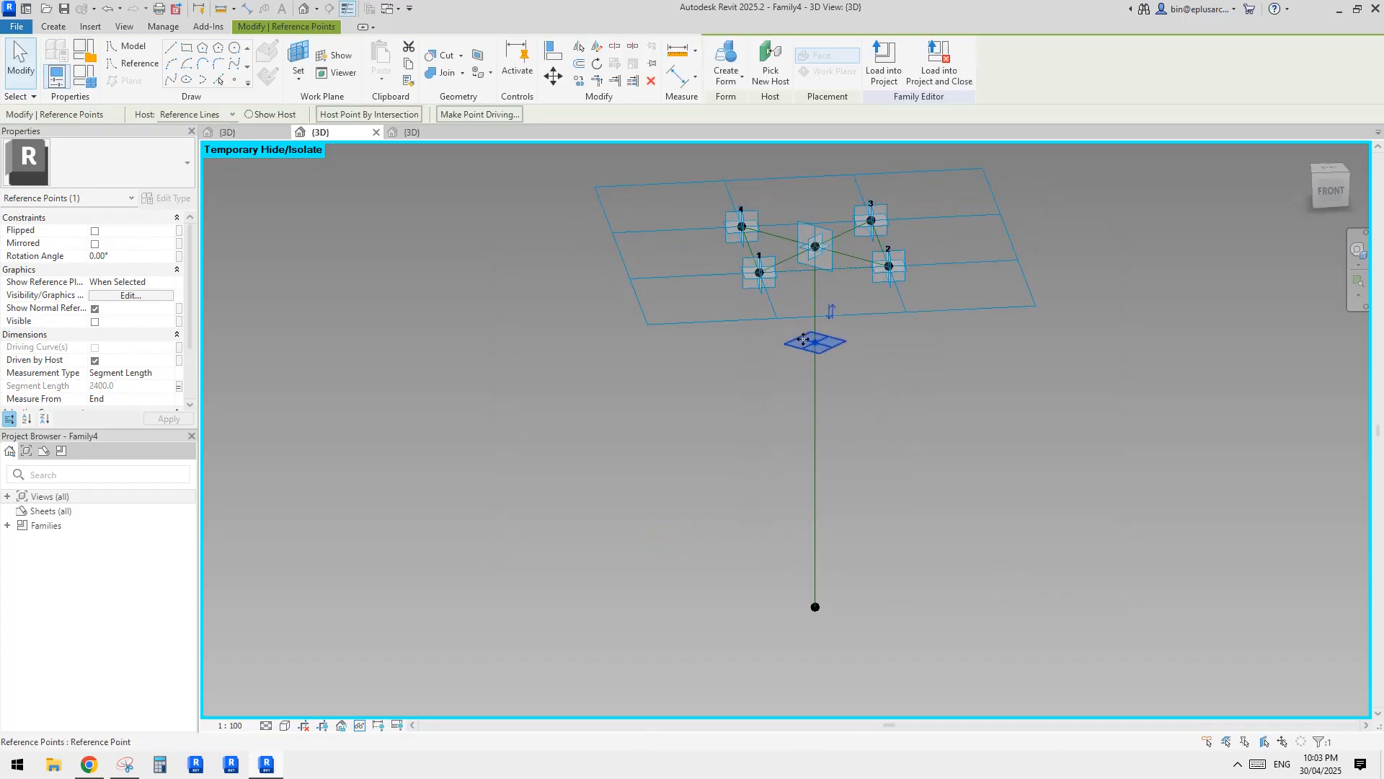
Connect each of adaptive points 1 to 4 to the hosted point on the vertical line with splines through points.
shift+middle_drag(819, 358, 703, 307)
click(705, 285)
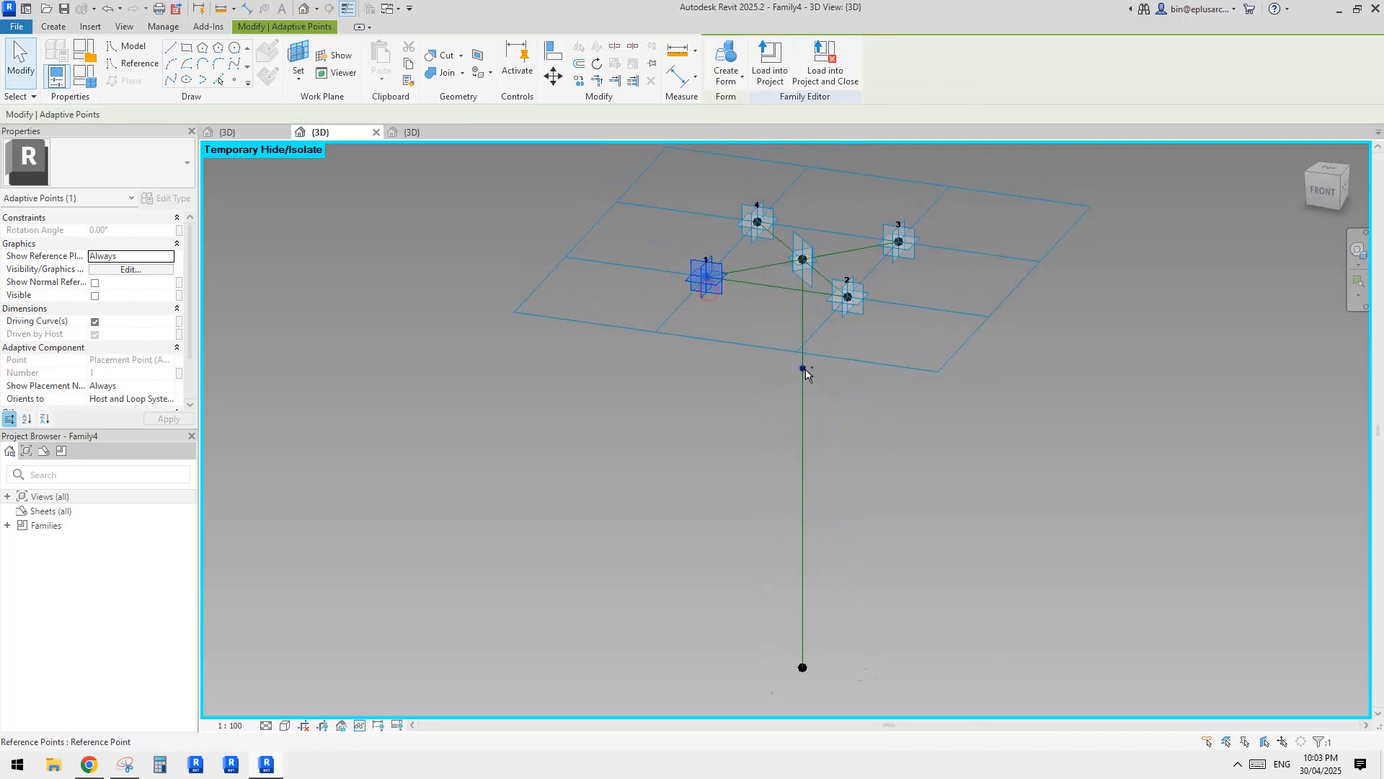
click(168, 76)
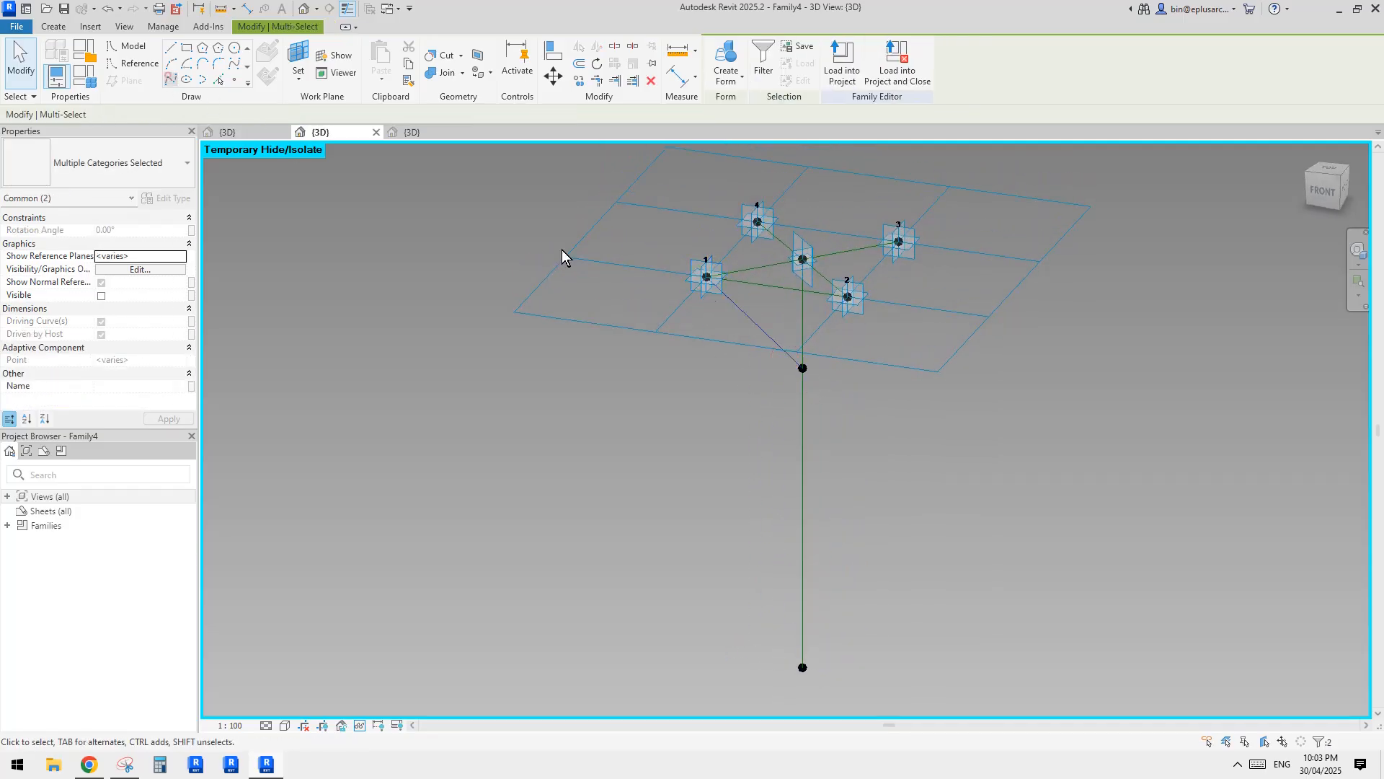
click(850, 302)
ctrl+click(801, 368)
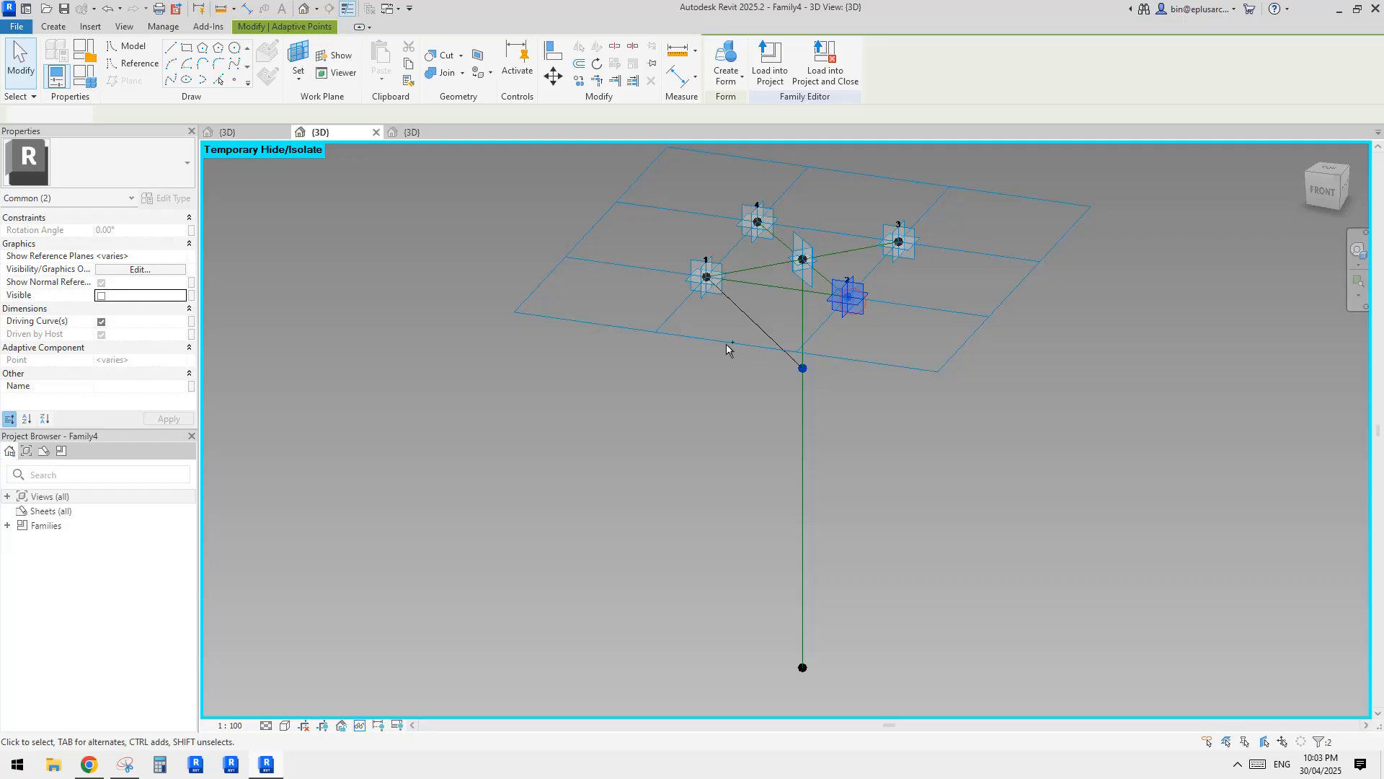
click(171, 79)
click(898, 242)
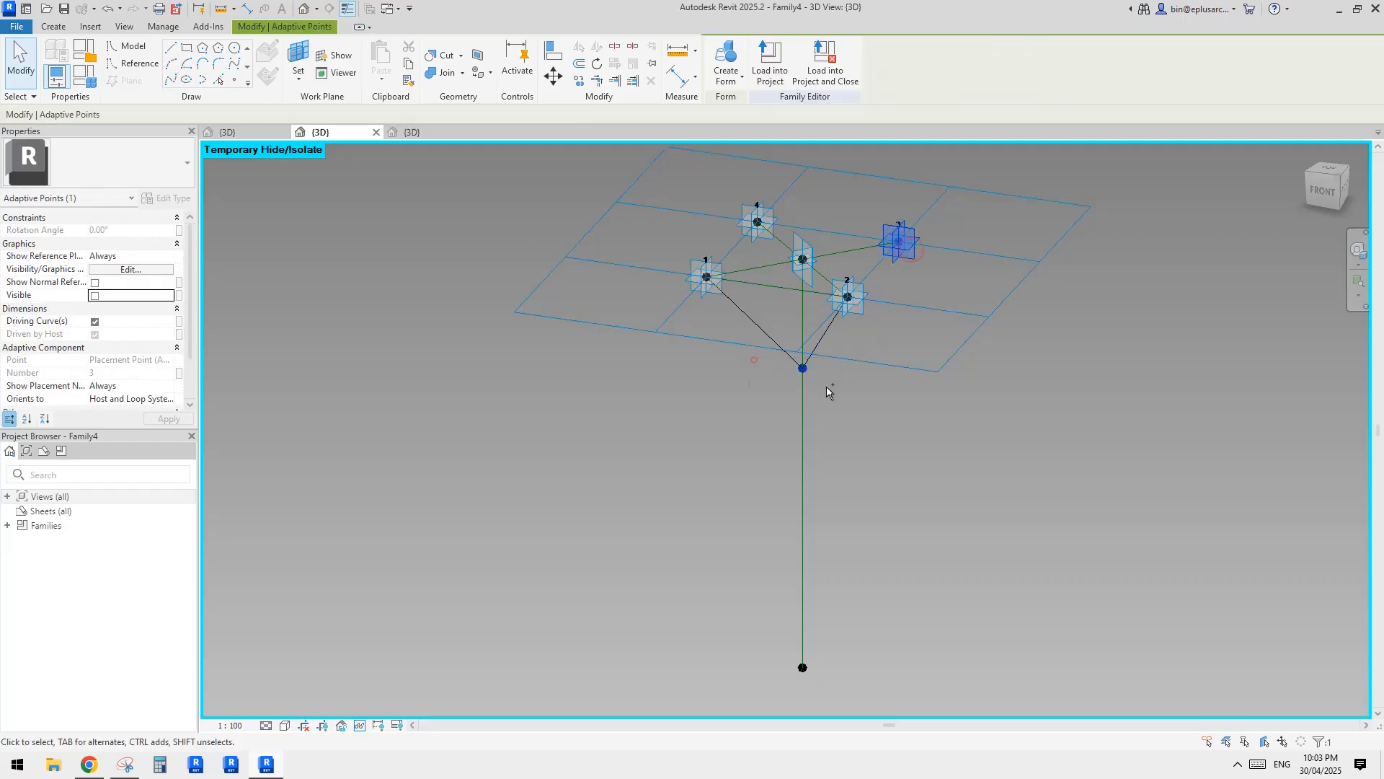
ctrl+click(803, 369)
click(170, 78)
click(757, 222)
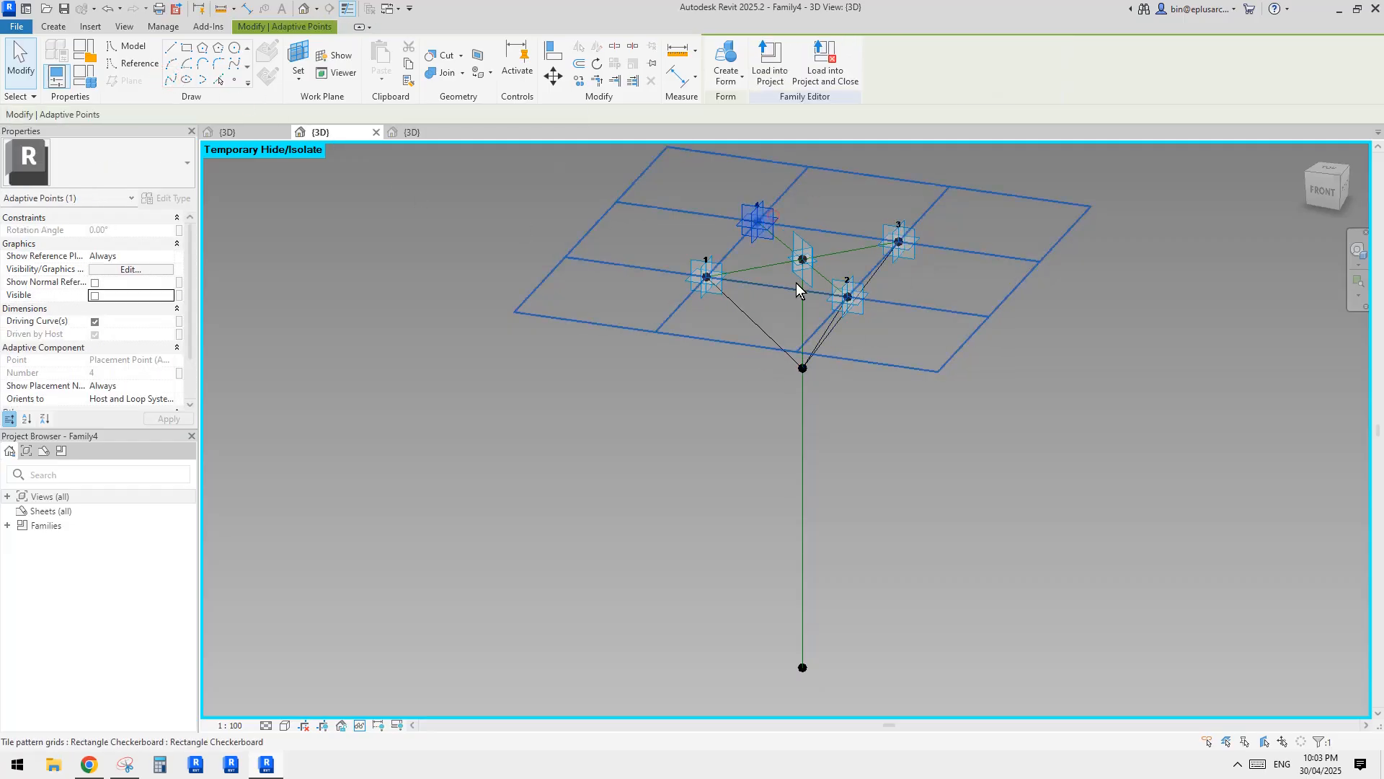
ctrl+click(803, 368)
click(171, 79)
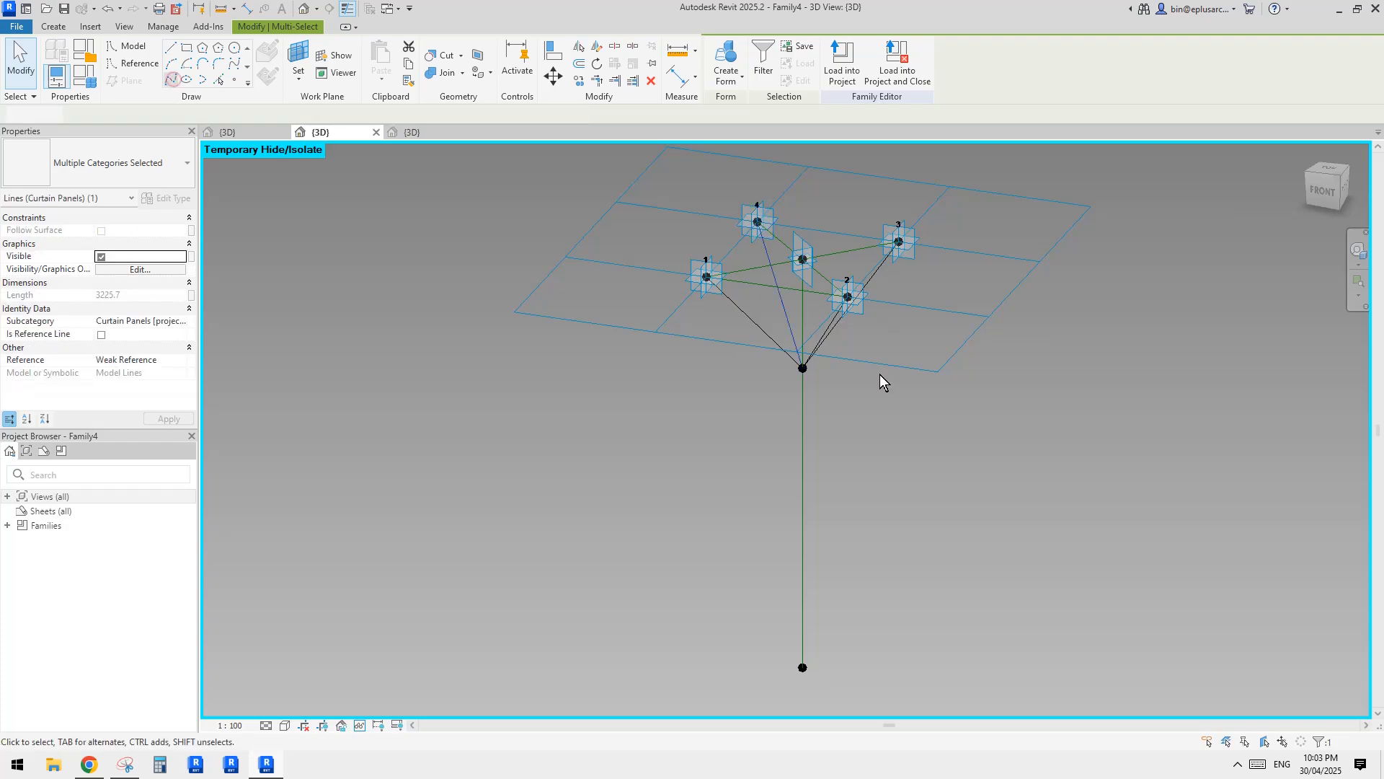
Convert the four branch splines running from the adaptive points to the hosted point into reference lines.
click(879, 374)
shift+middle_drag(880, 374, 937, 339)
scroll(832, 336, up, 3)
drag(861, 349, 715, 359)
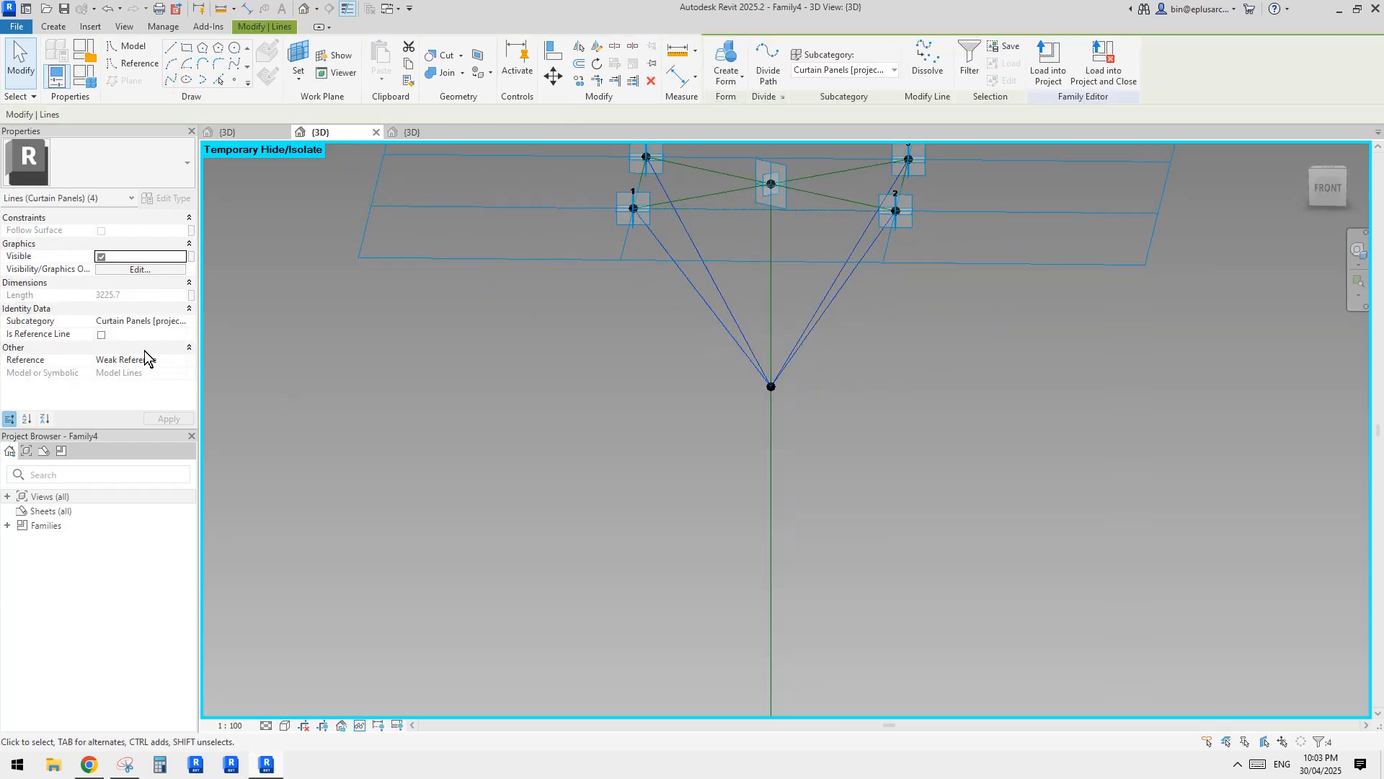
click(101, 335)
click(708, 389)
scroll(762, 396, down, 2)
shift+middle_drag(761, 391, 706, 447)
Sketch the bent bars of one tree column, each a vertical trunk with an angled branch, over the reference photo in Snipping Tool.
click(94, 767)
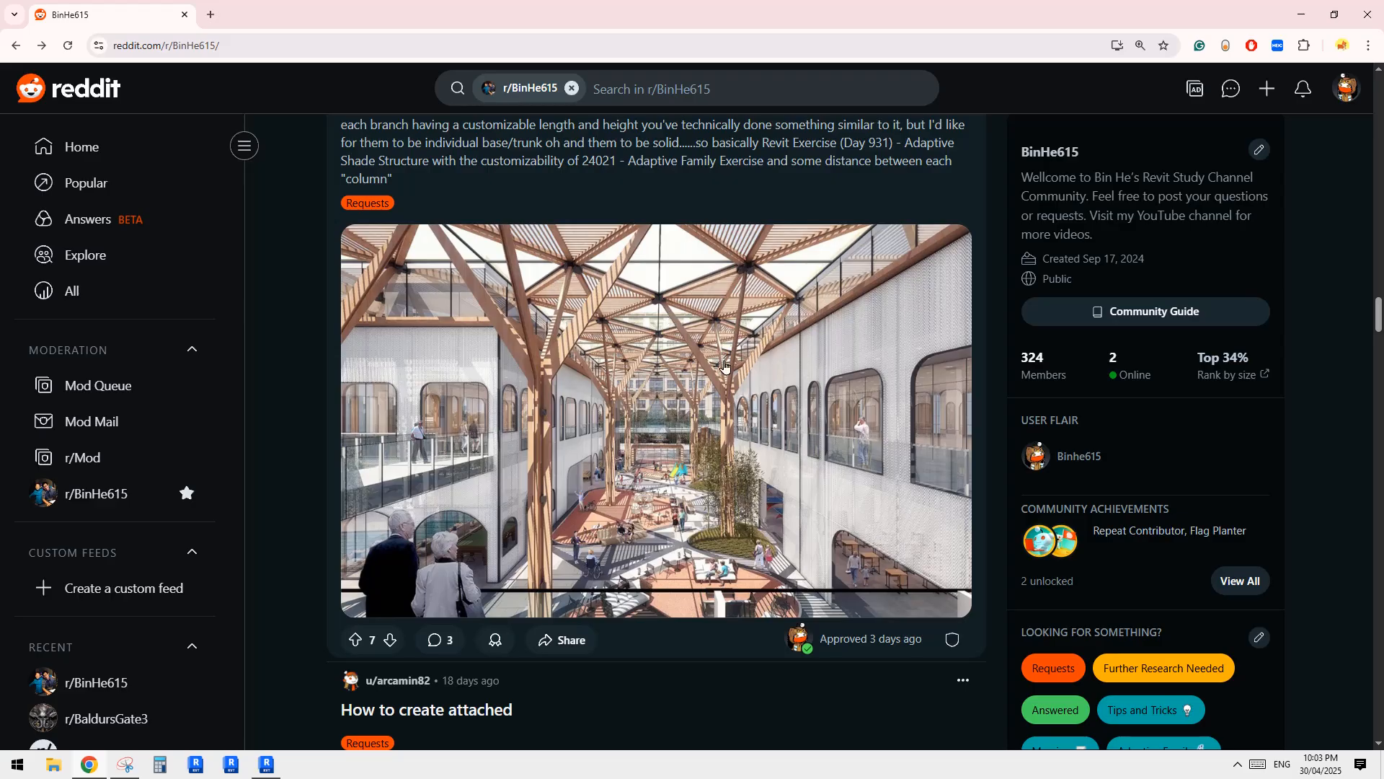
click(266, 764)
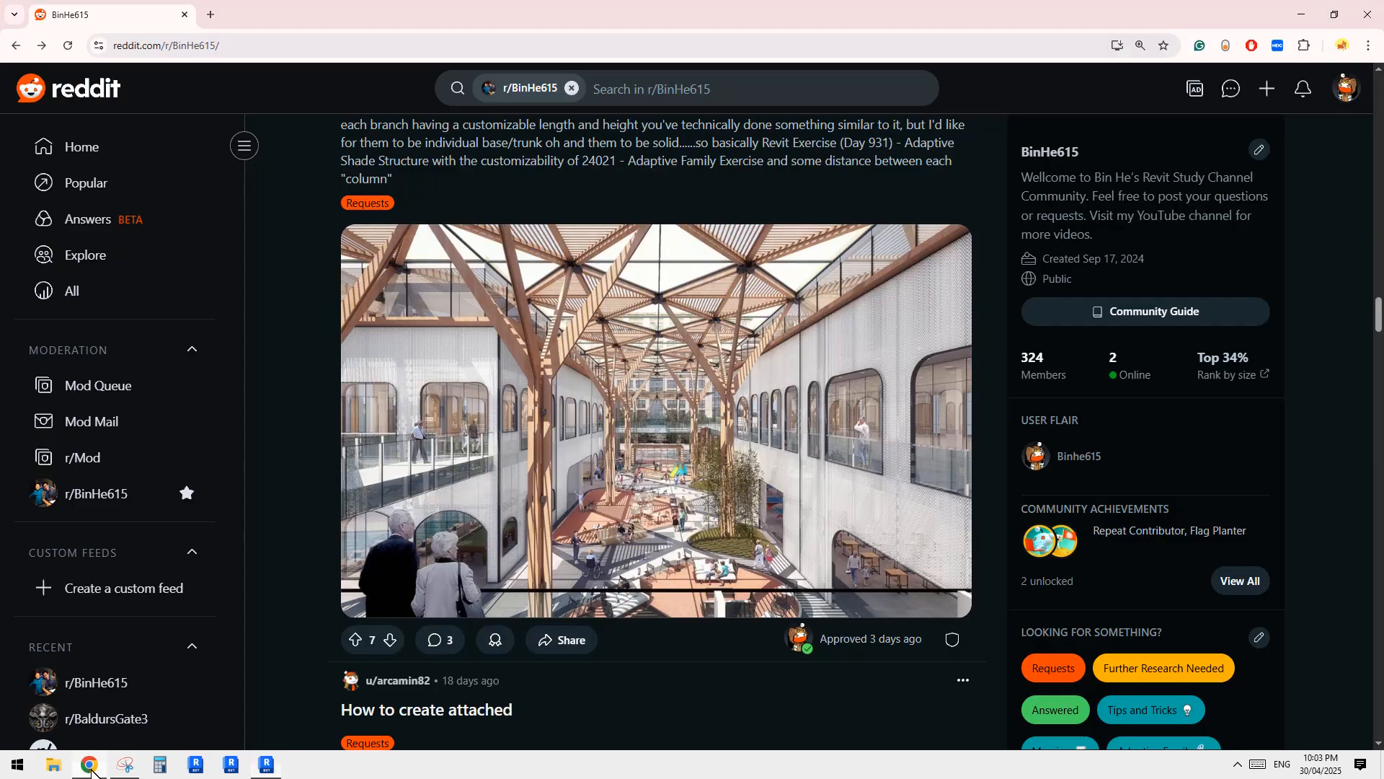
click(89, 764)
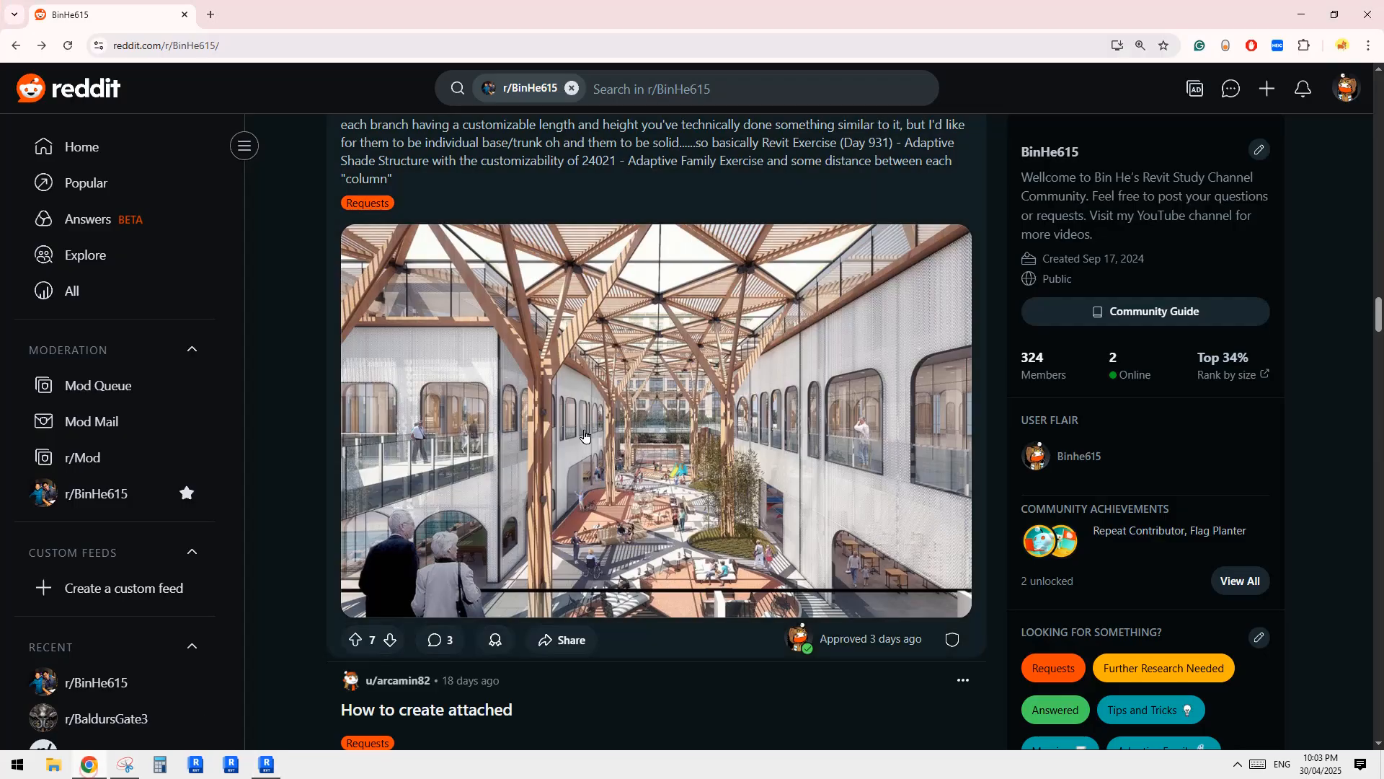
click(125, 765)
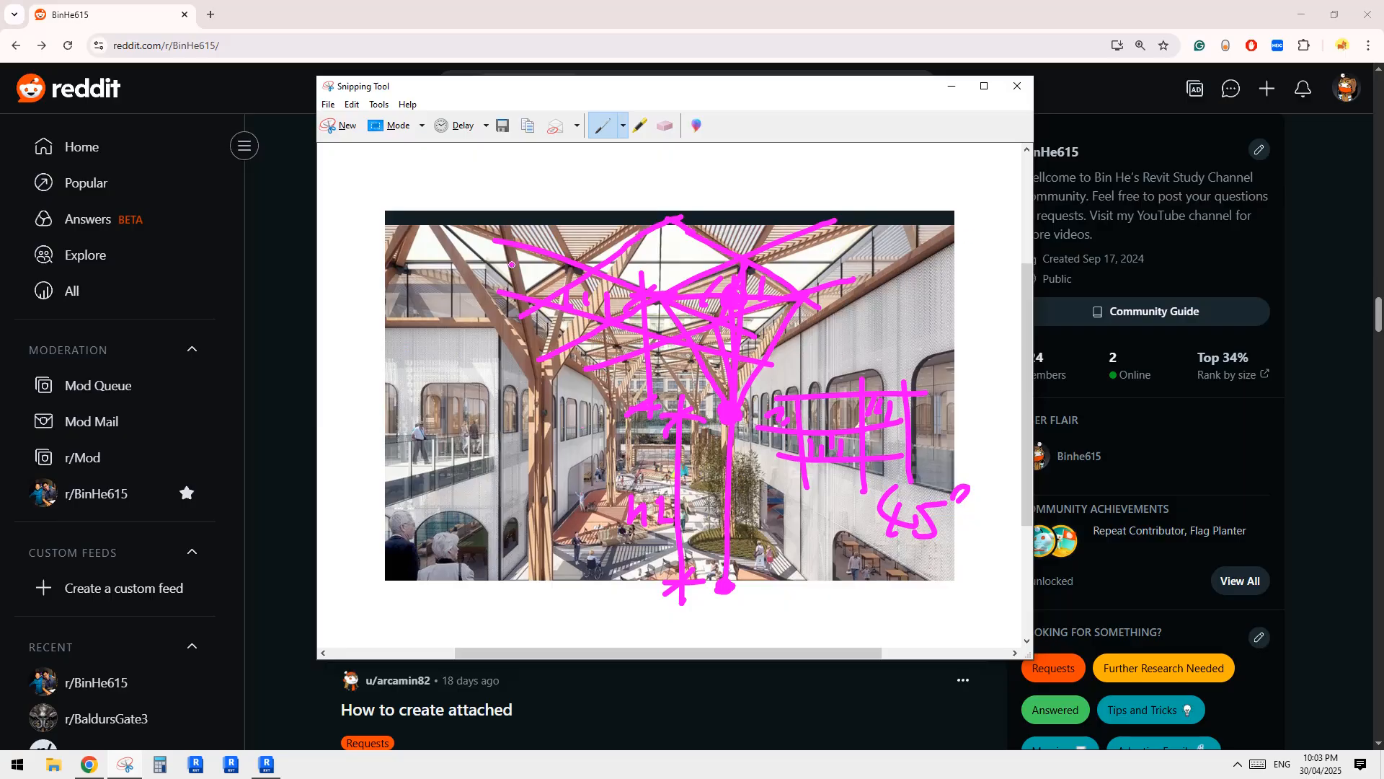
mouse_move(355, 286)
mouse_down()
mouse_move(438, 398)
mouse_move(427, 542)
mouse_up()
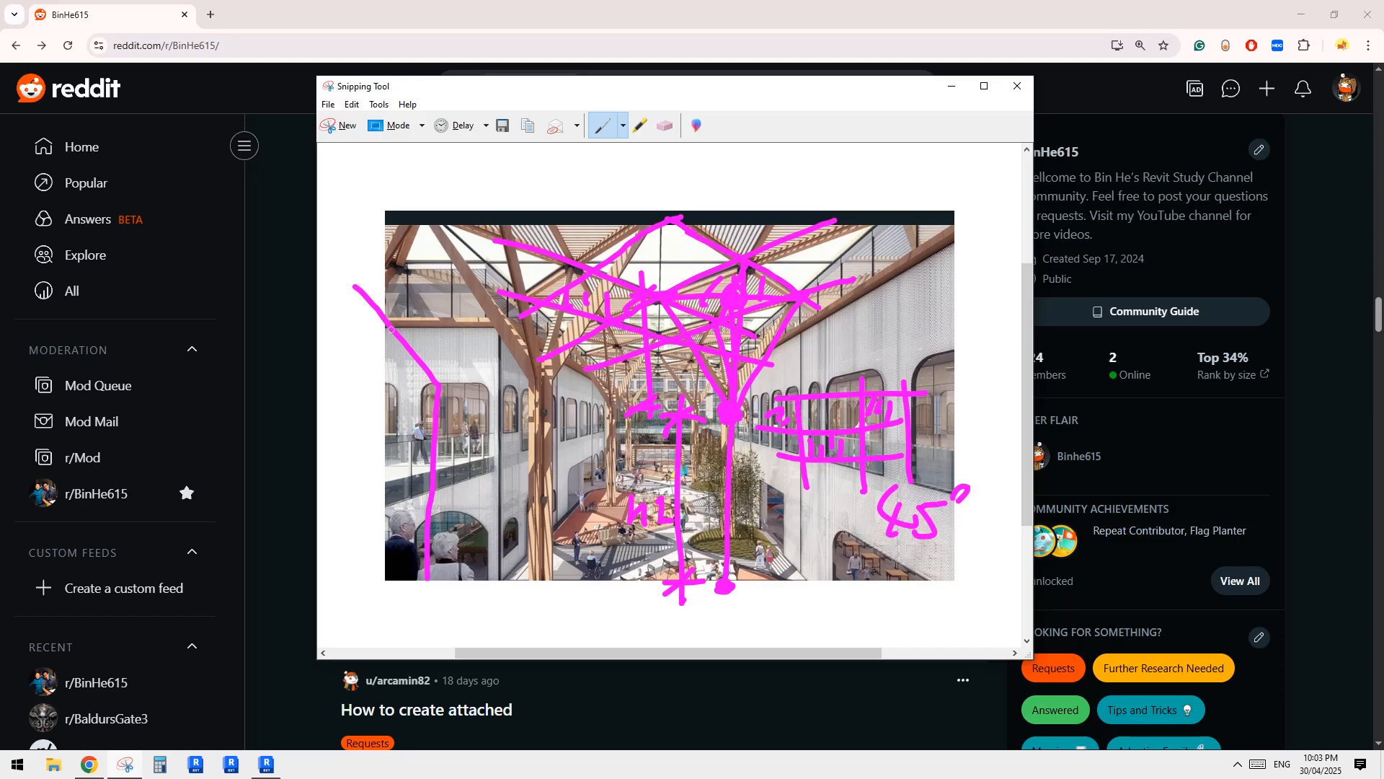
mouse_move(348, 294)
mouse_down()
mouse_move(419, 400)
mouse_move(413, 577)
mouse_up()
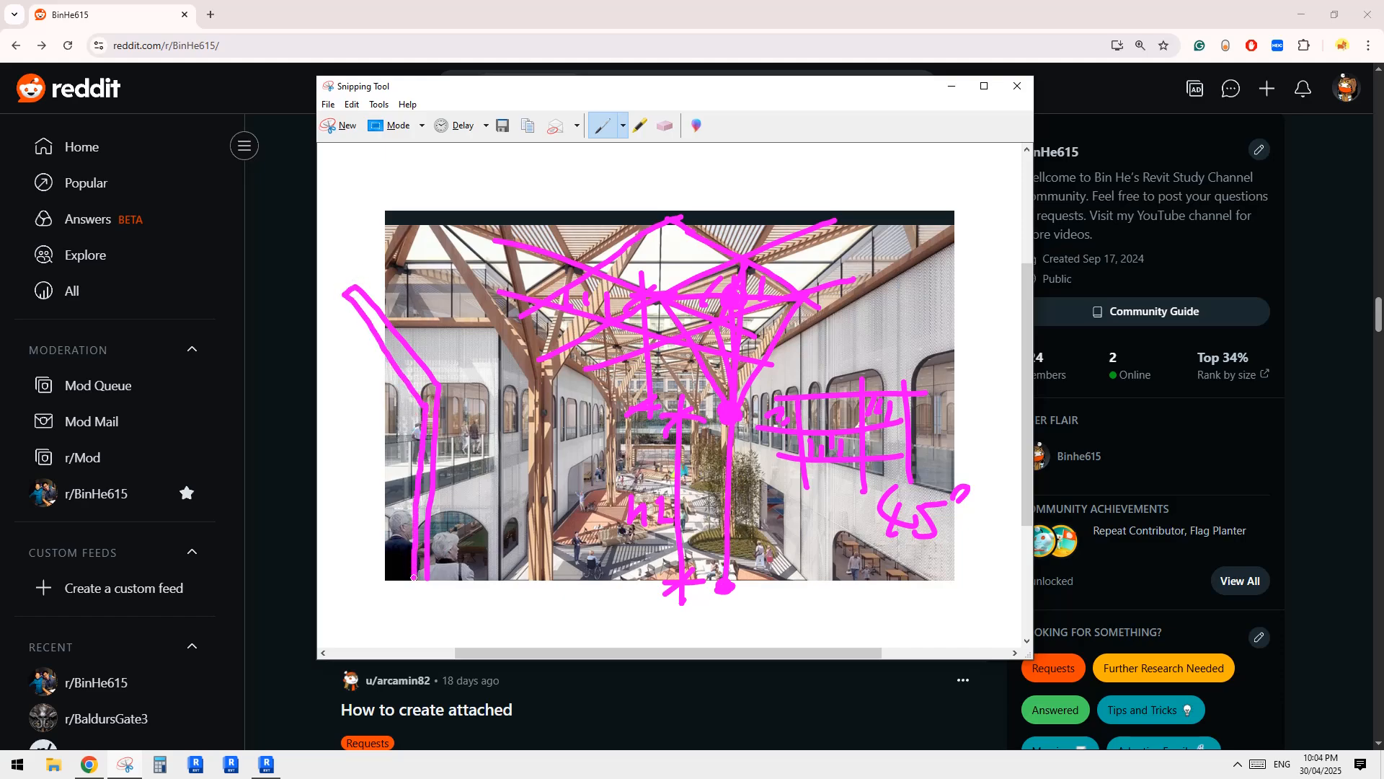
mouse_move(450, 385)
mouse_down()
mouse_move(533, 295)
mouse_move(475, 390)
mouse_up()
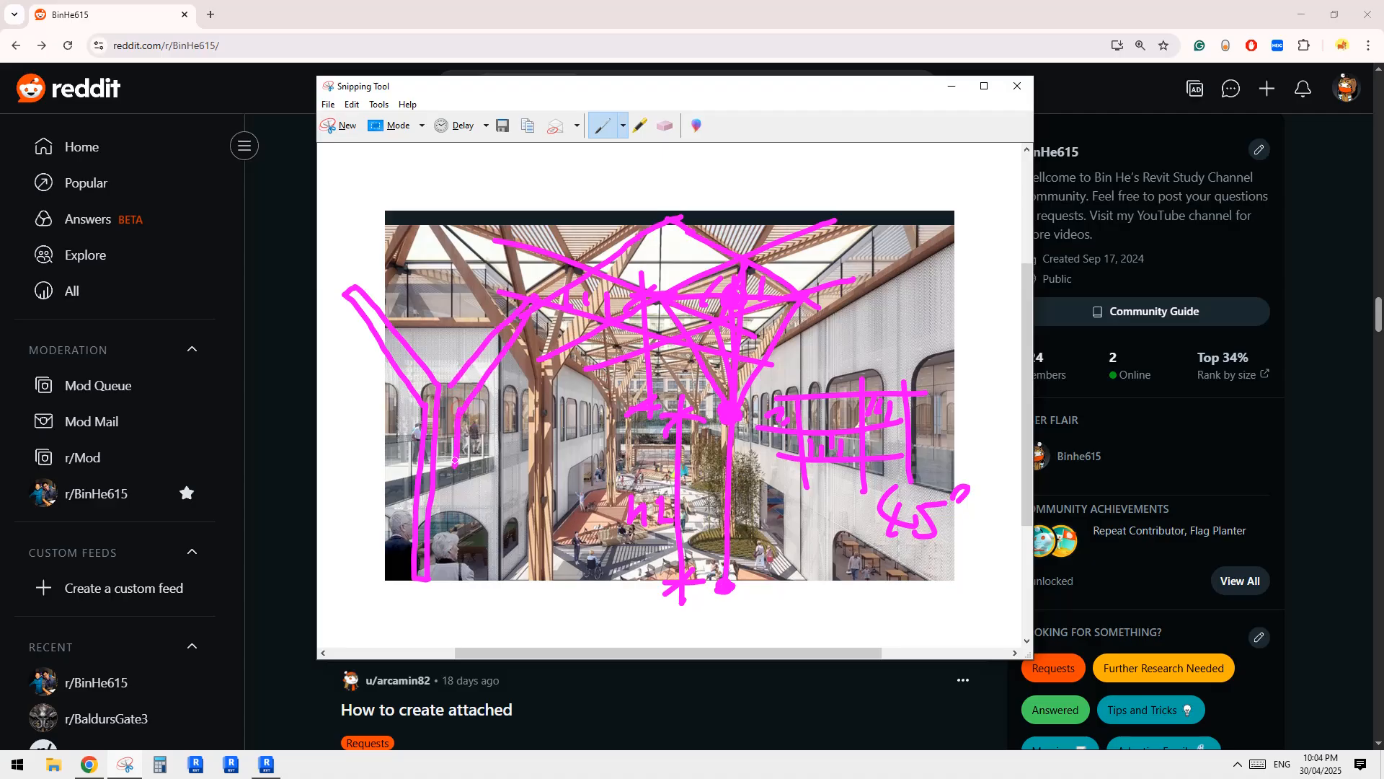
mouse_move(455, 462)
mouse_down()
mouse_move(454, 517)
mouse_move(444, 484)
mouse_up()
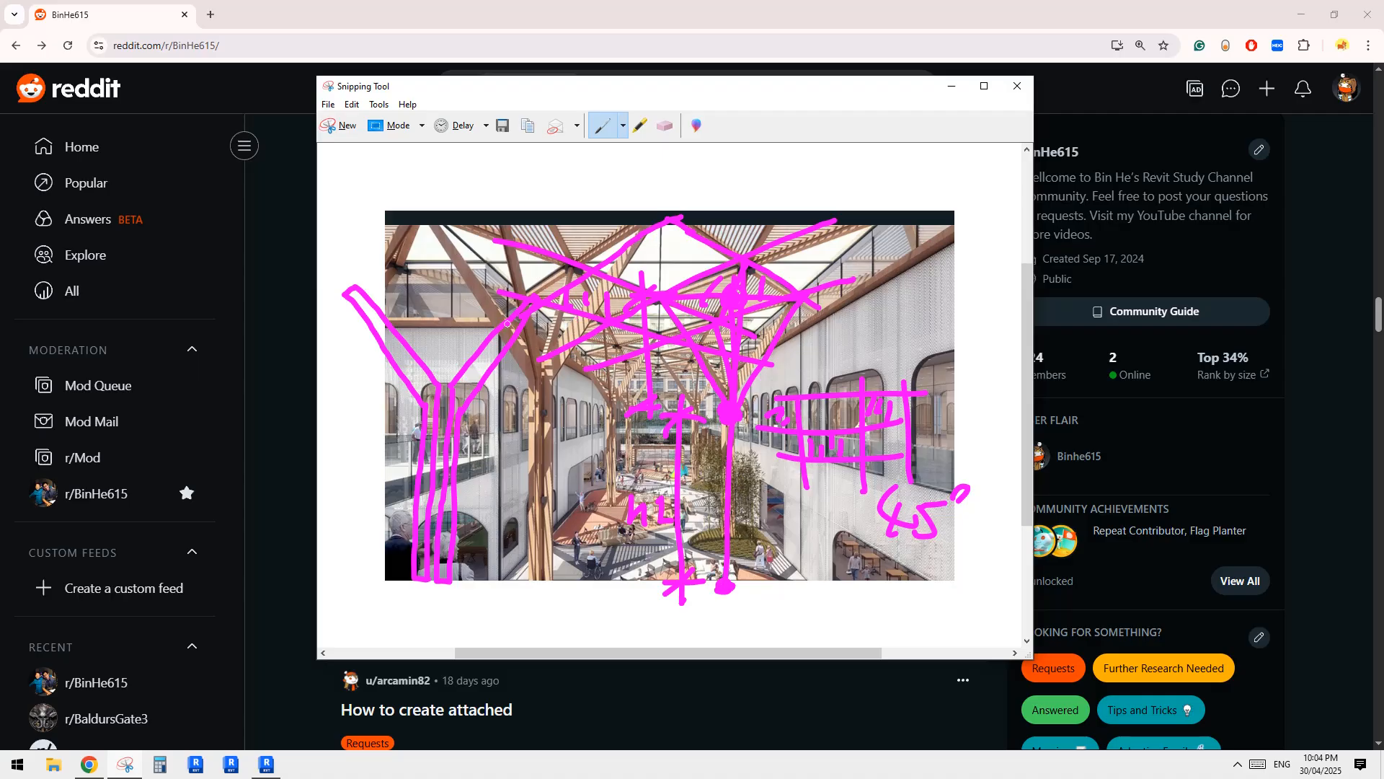
Mark the width of the sketched branch bar with ticks at its lower bend and its upper end.
mouse_move(434, 366)
mouse_down()
mouse_move(408, 407)
mouse_move(420, 370)
mouse_up()
drag(345, 264, 348, 279)
mouse_move(334, 274)
mouse_down()
mouse_move(341, 290)
mouse_move(353, 275)
mouse_up()
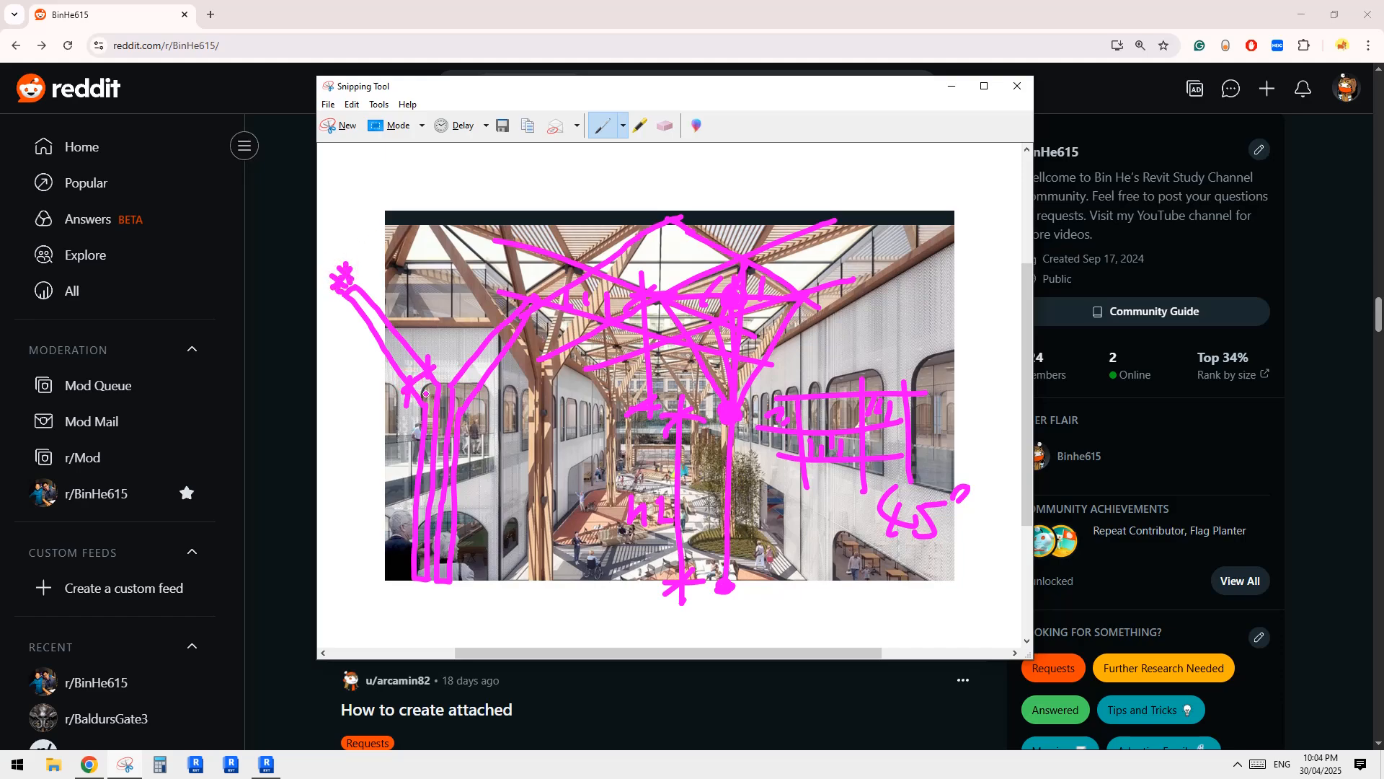
Switch to Revit and create a new family from the Metric Generic Model Adaptive template.
click(267, 761)
middle_drag(847, 462, 725, 441)
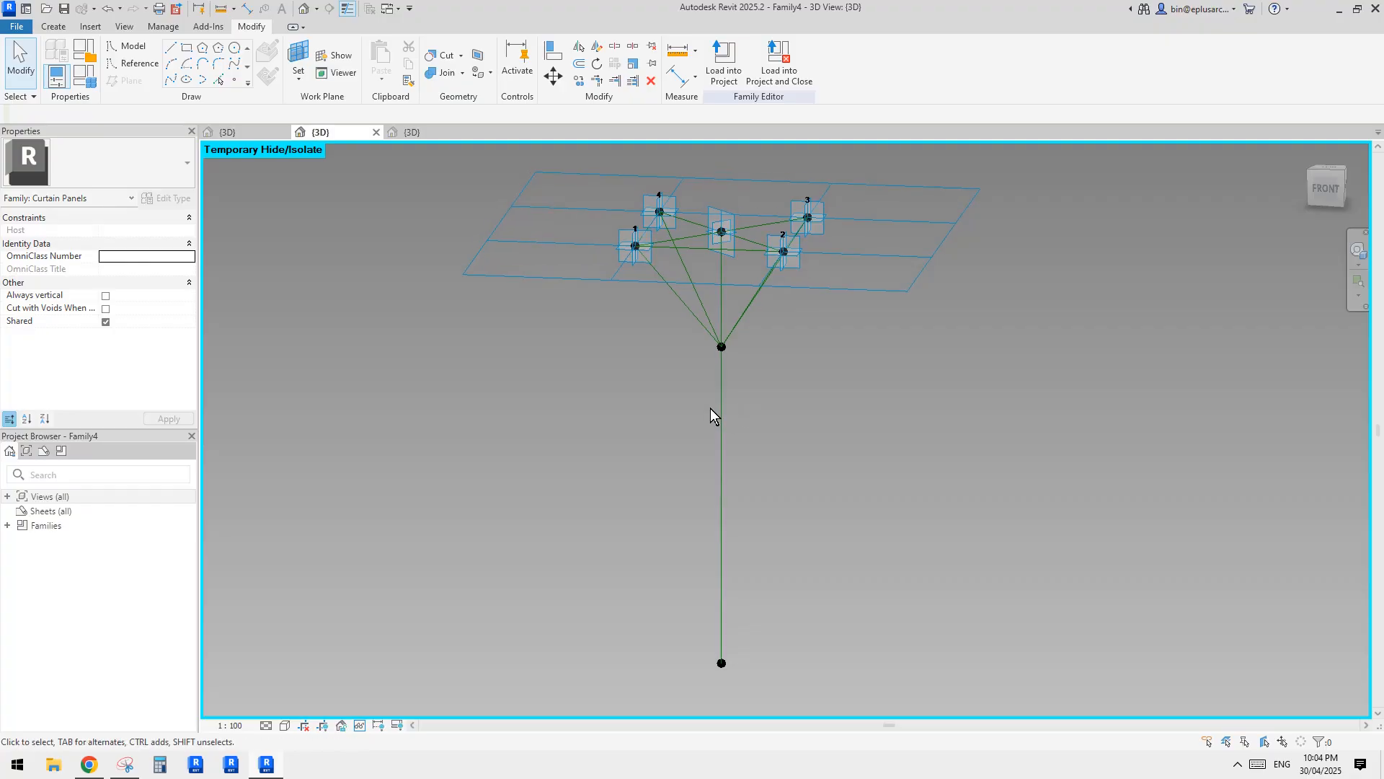
middle_drag(725, 342, 699, 341)
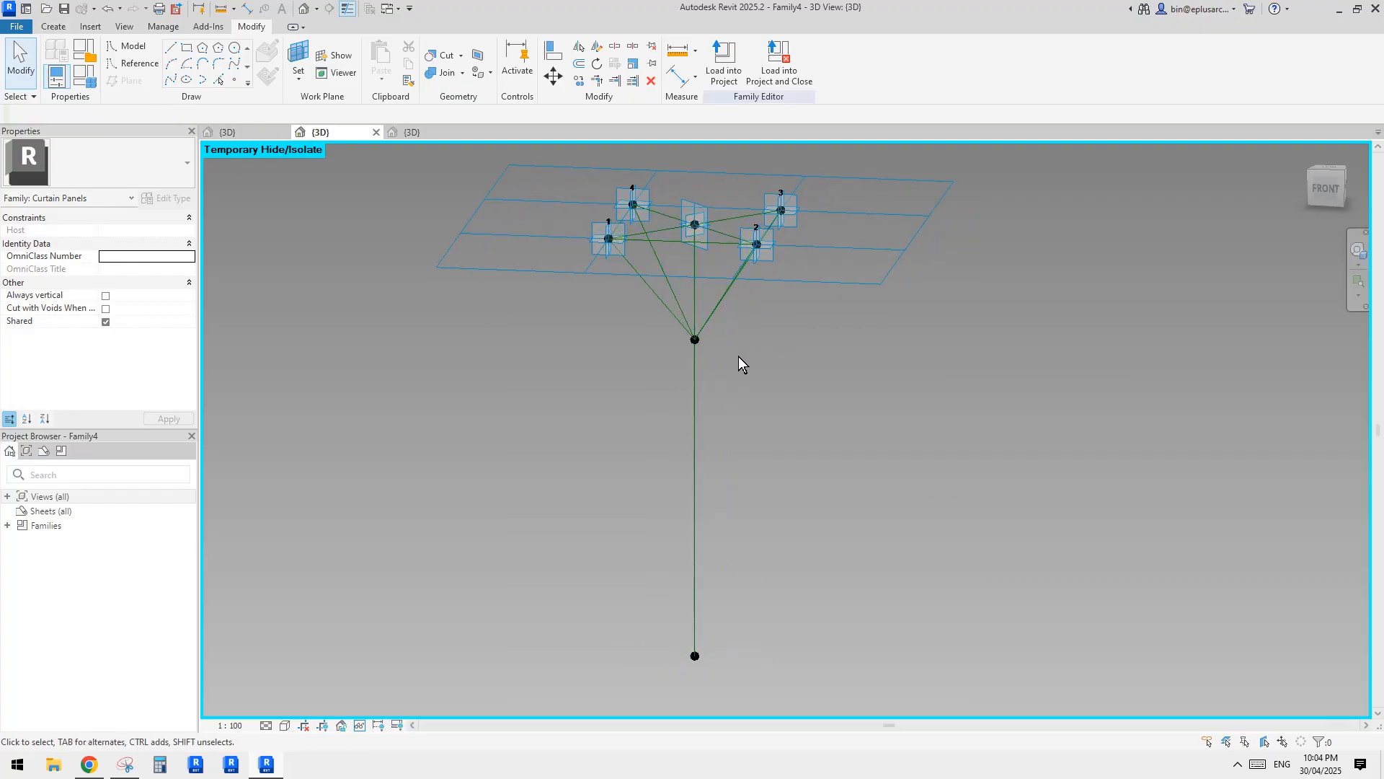
shift+middle_drag(738, 356, 674, 334)
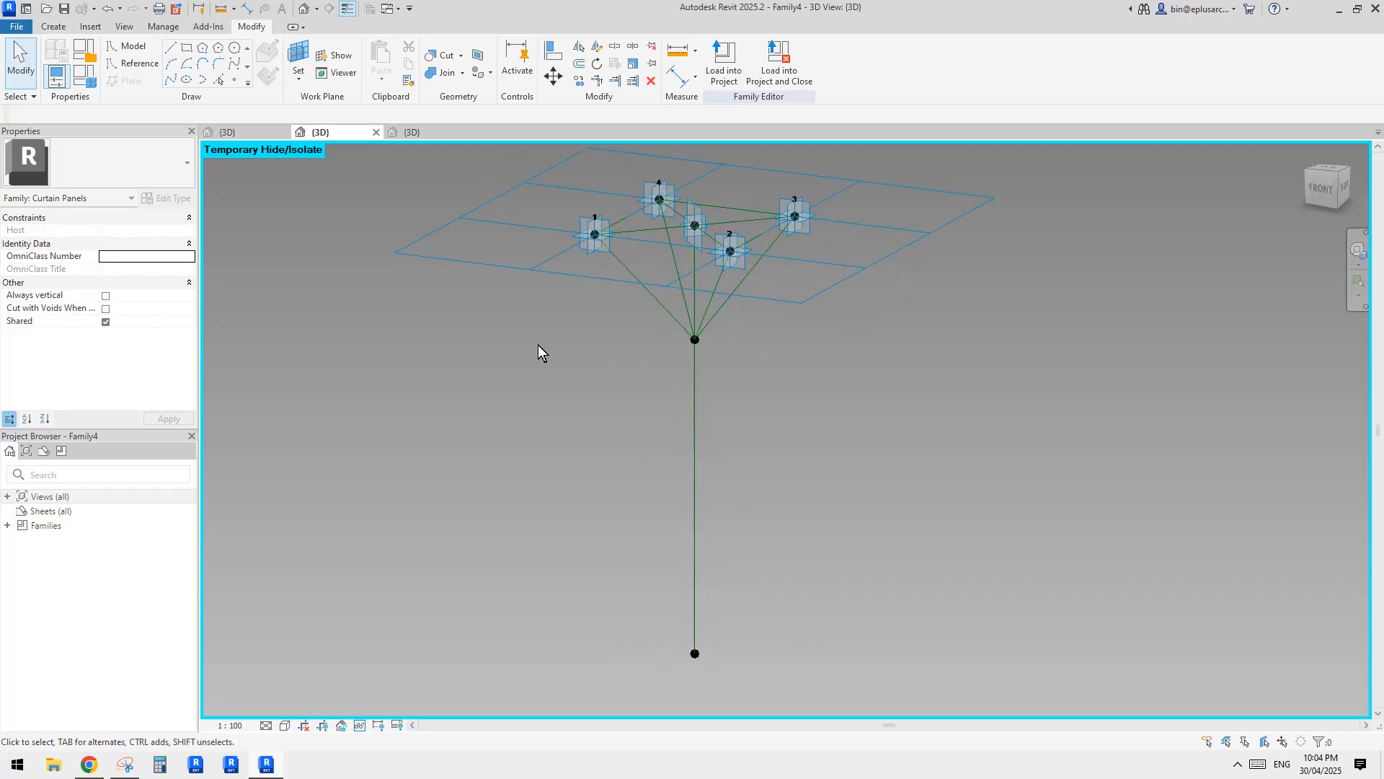
middle_drag(575, 464, 577, 471)
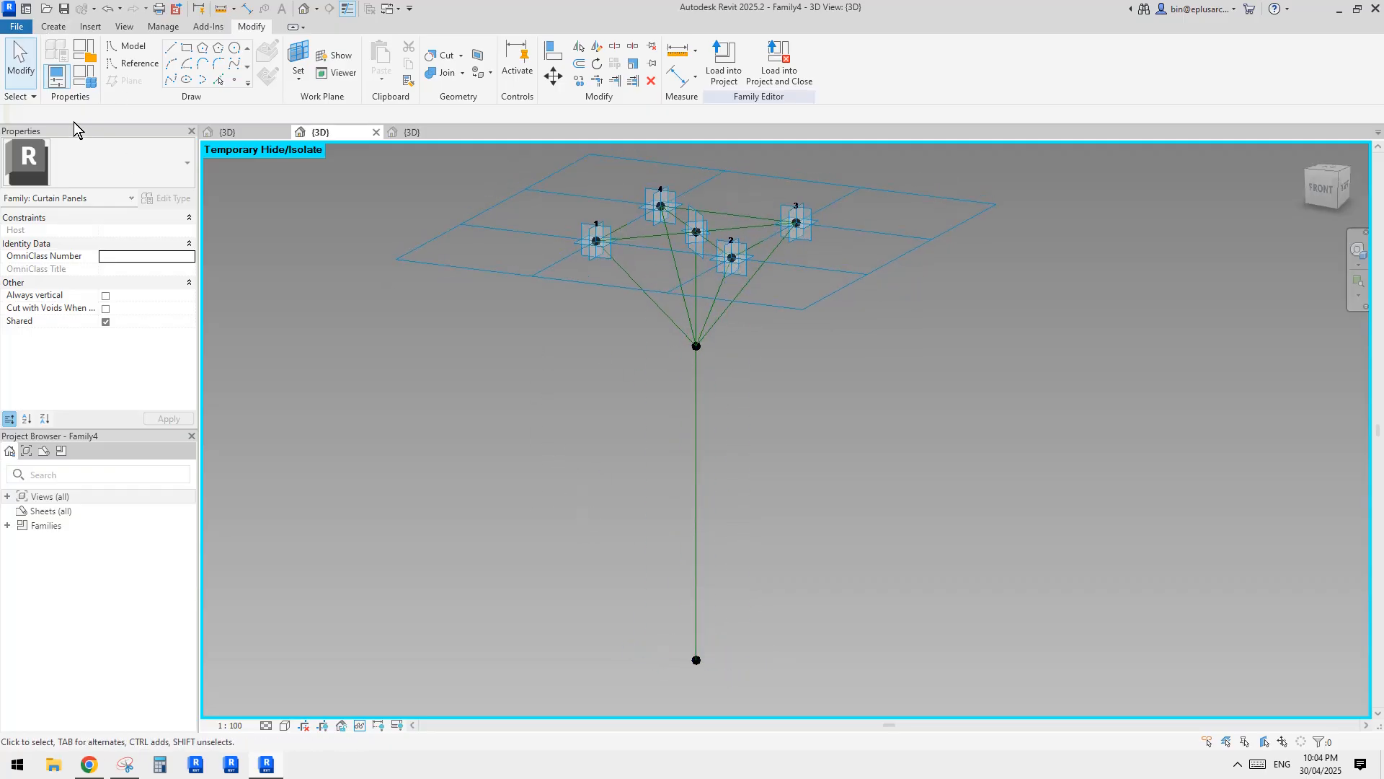
click(16, 29)
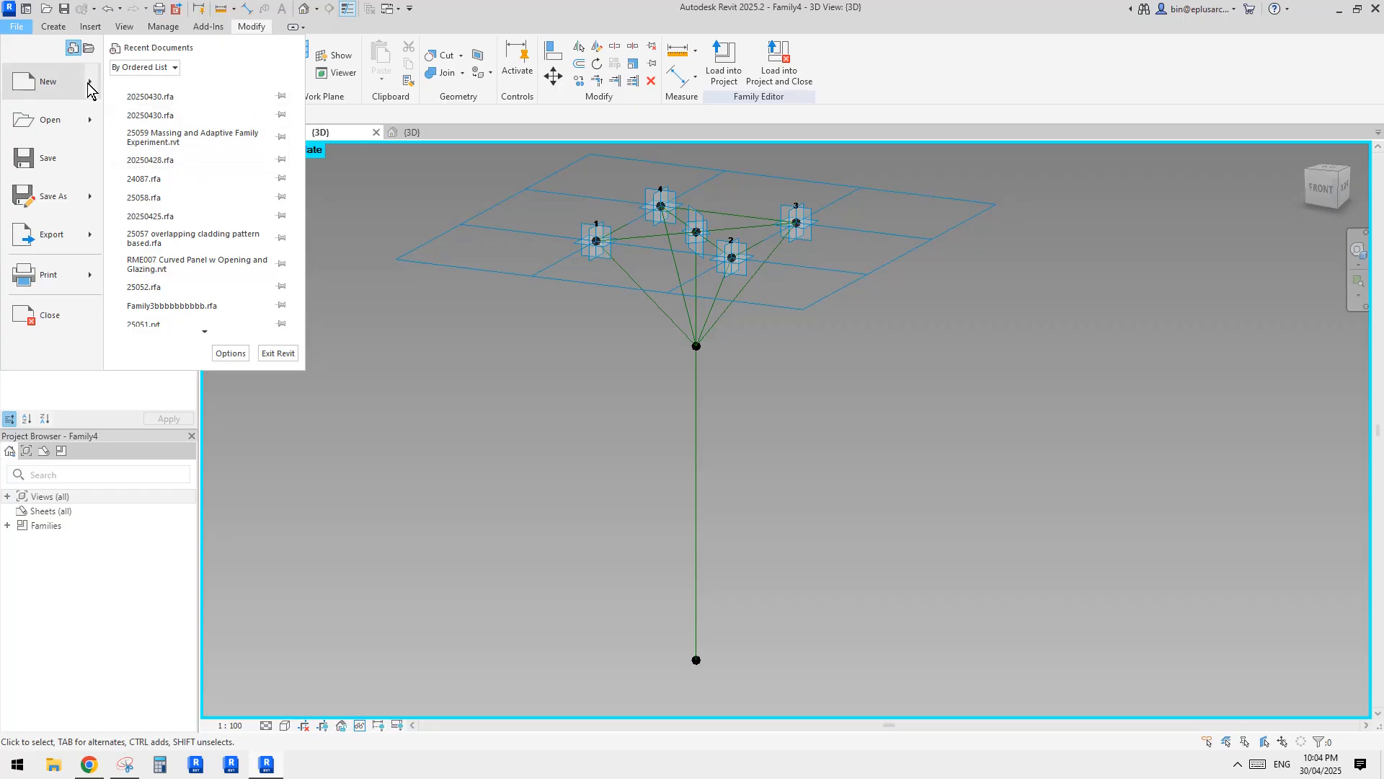
mouse_move(87, 83)
click(249, 128)
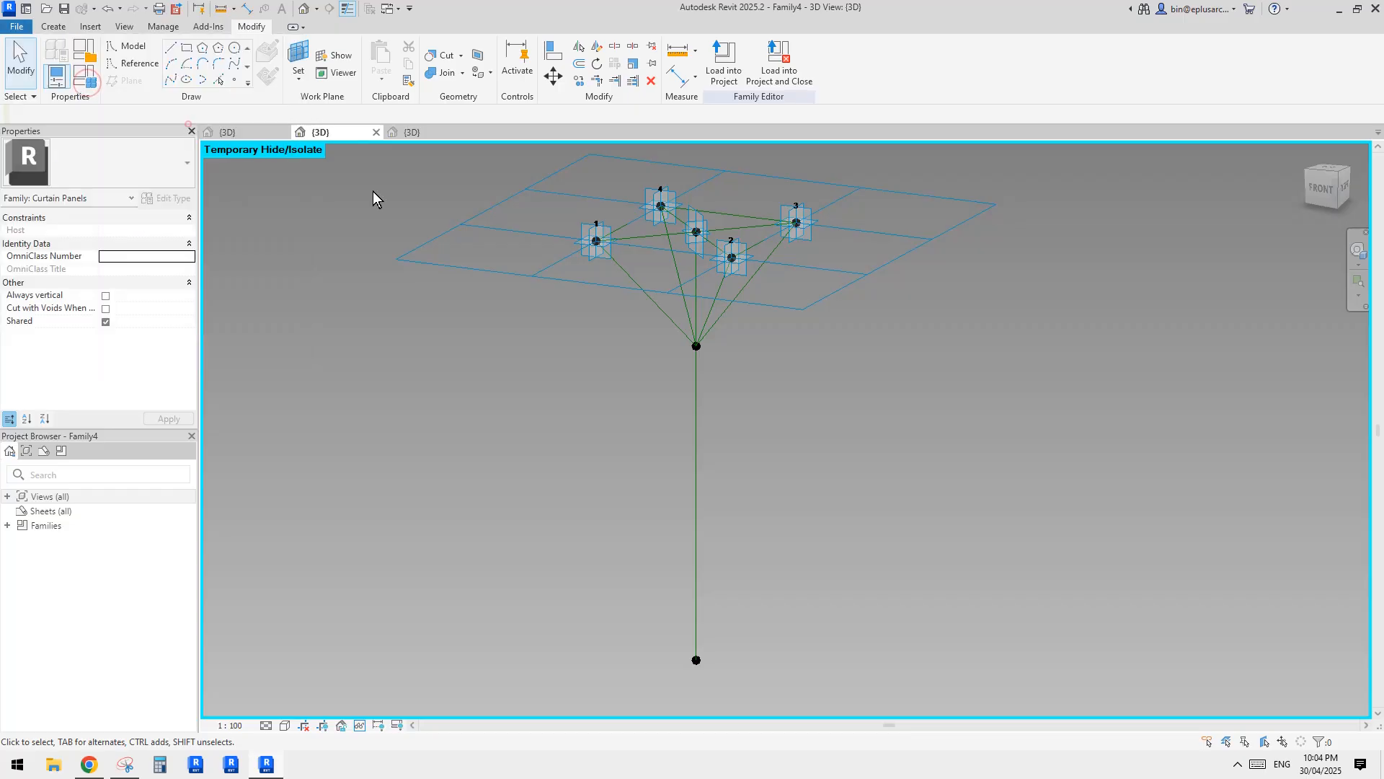
click(759, 357)
click(759, 373)
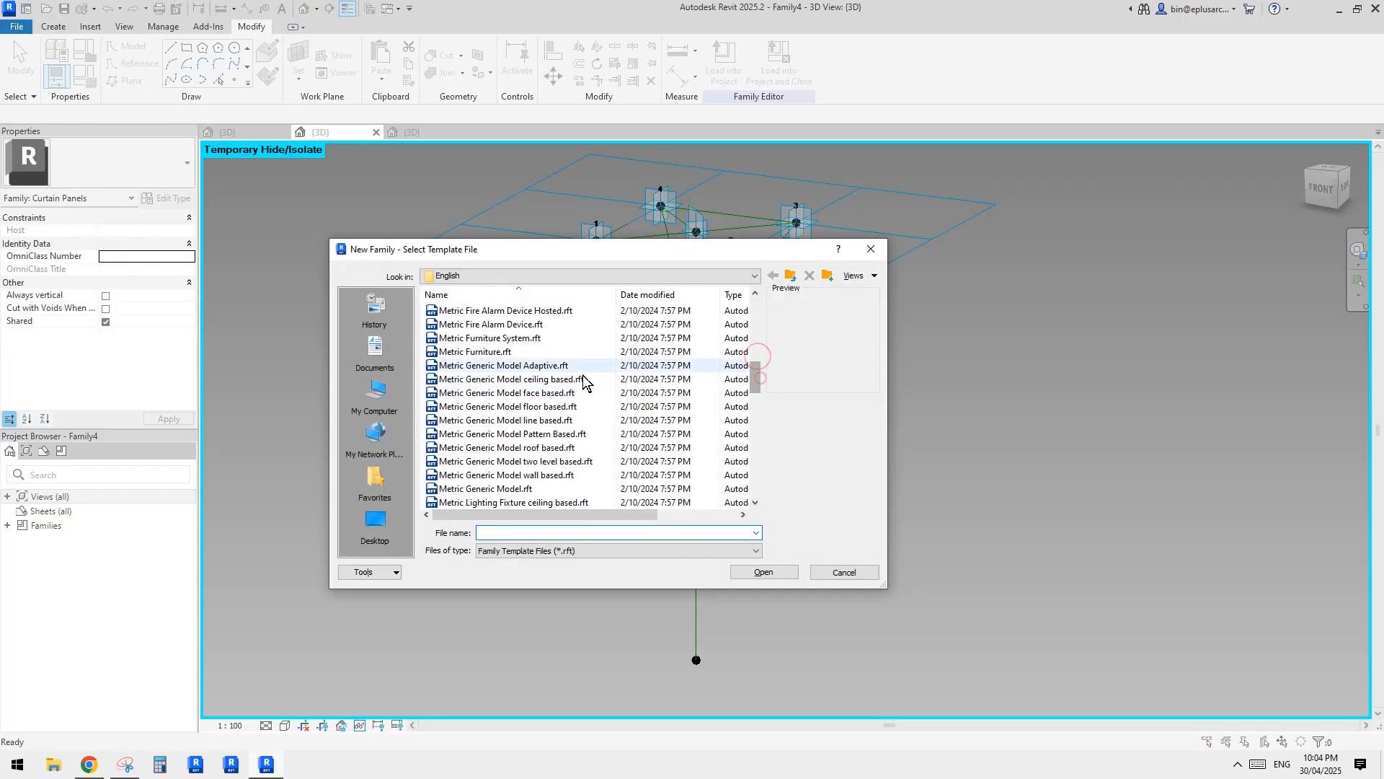
double_click(569, 368)
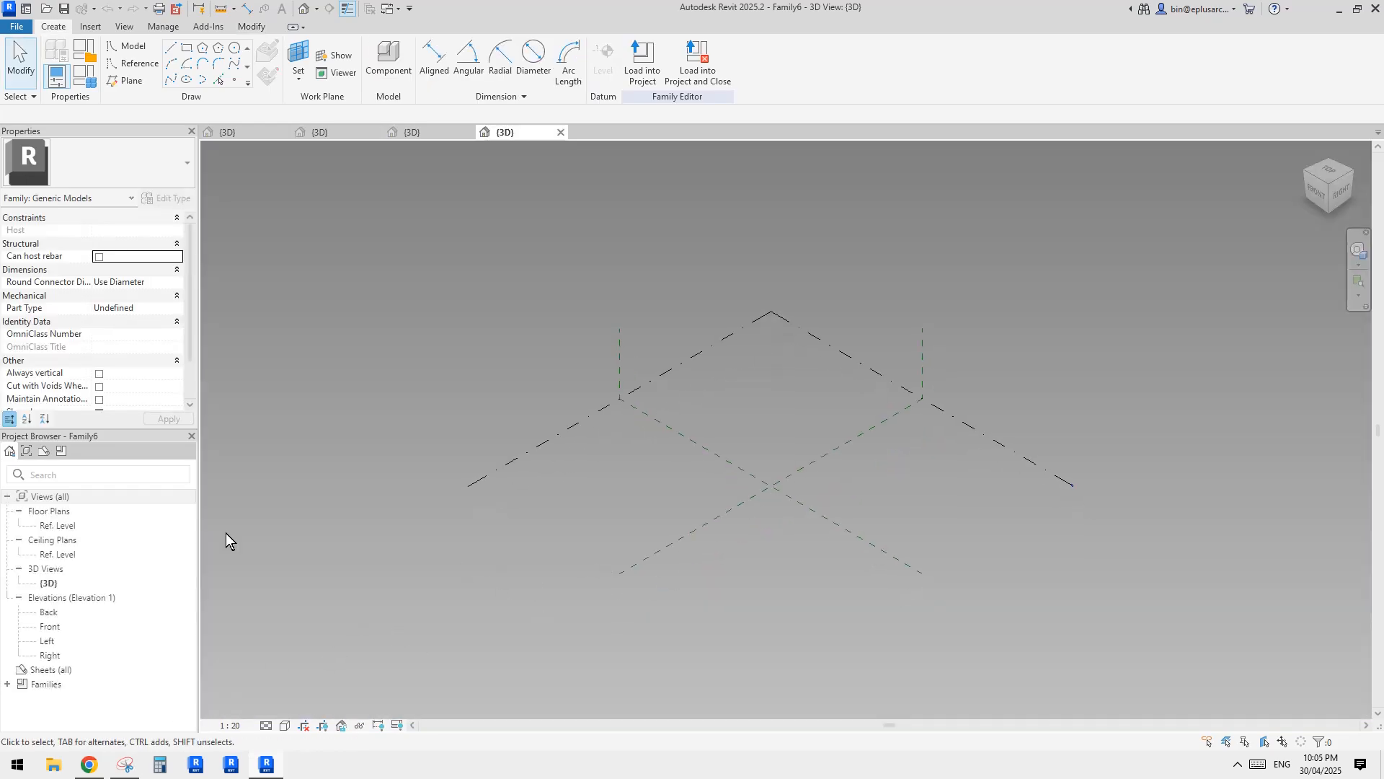
Place three reference points on the Ref. Level plane, one toward the back, one near the centre and one toward the front.
click(234, 80)
shift+middle_drag(902, 507, 849, 588)
click(821, 459)
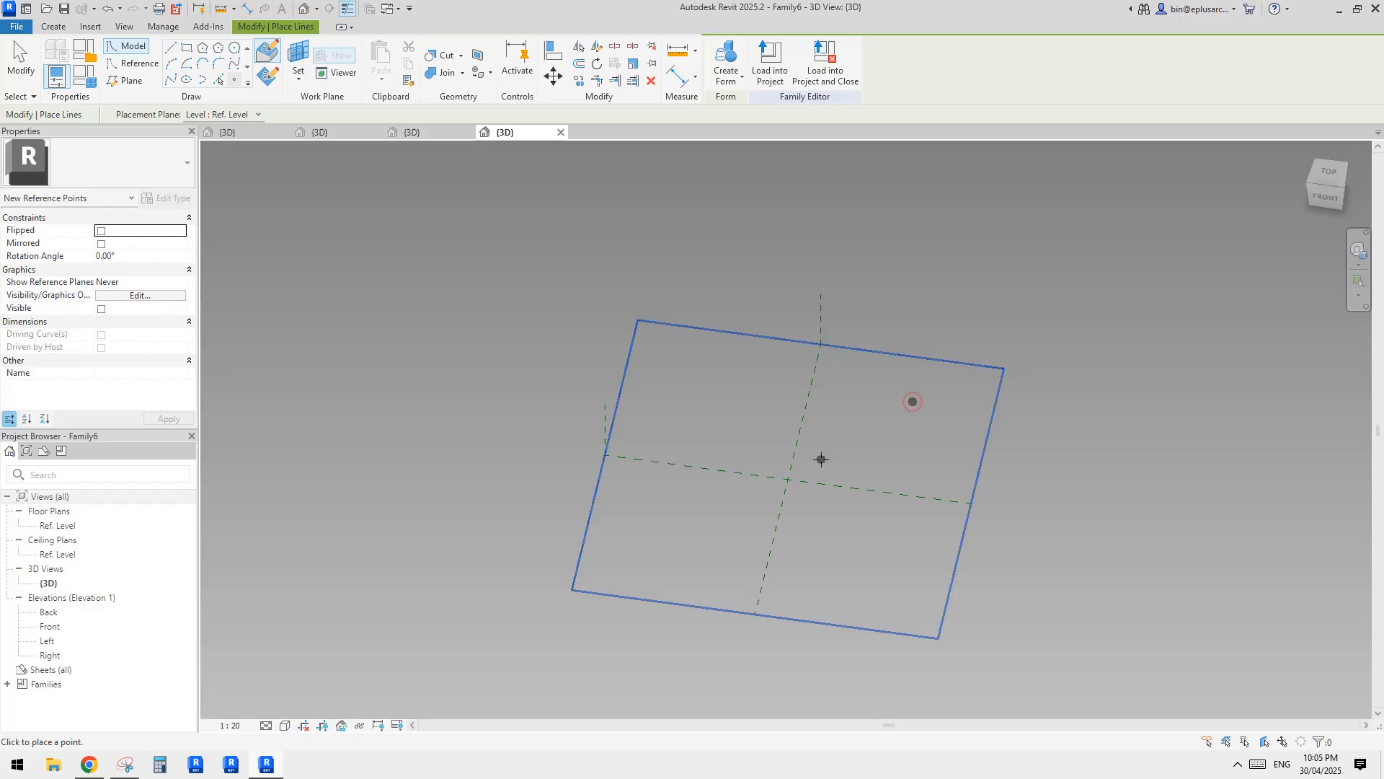
click(794, 584)
key(Escape)
key(Escape)
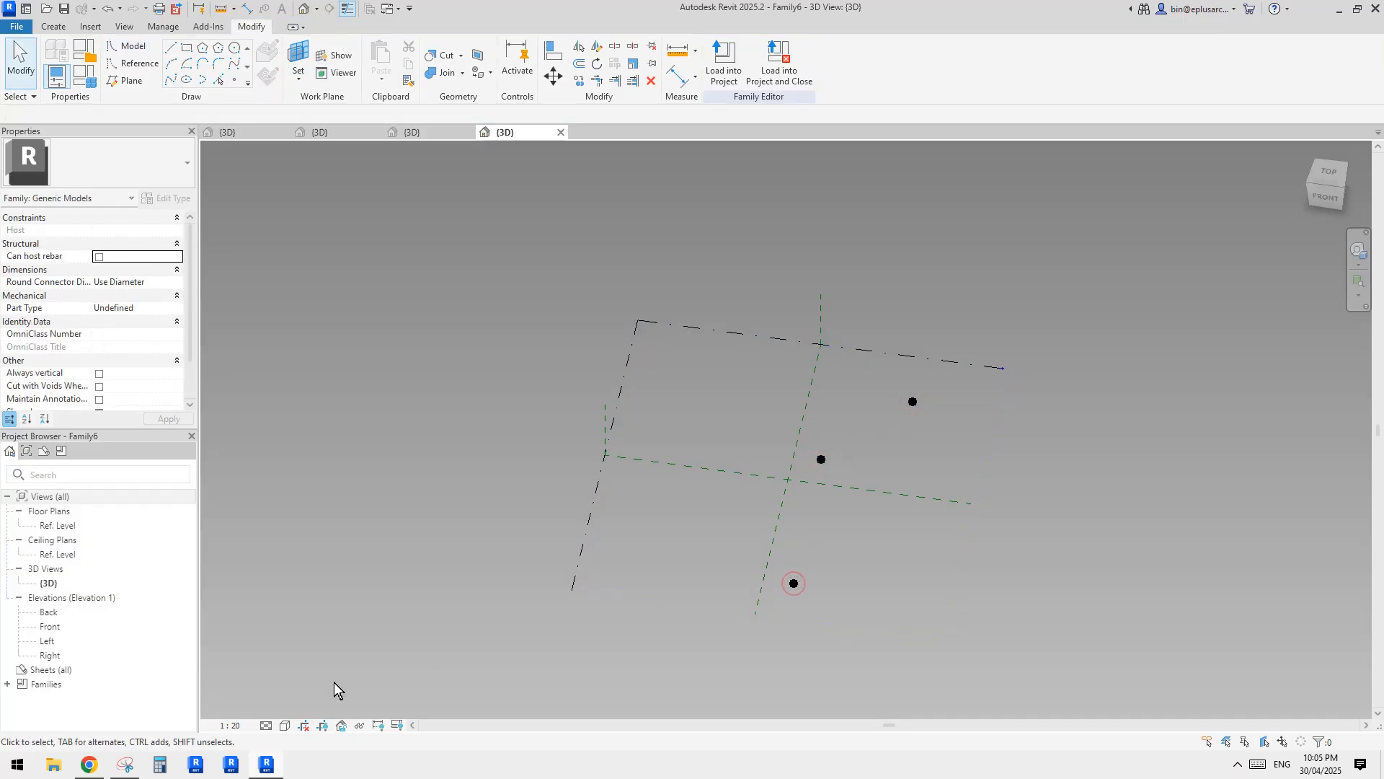
Switch to Snipping Tool to review the bent bar sketched over the reference photo.
click(125, 764)
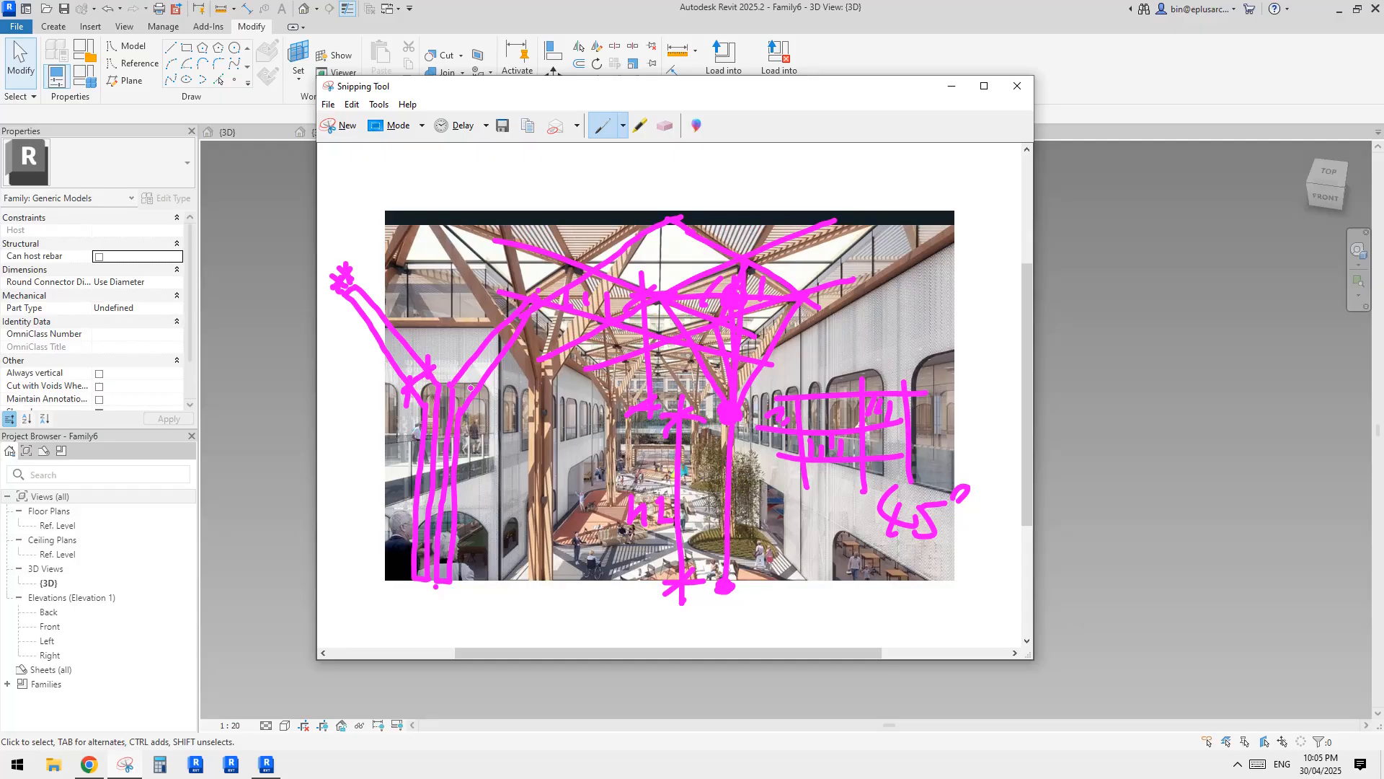
Switch back to Revit and make the three reference points adaptive.
click(266, 764)
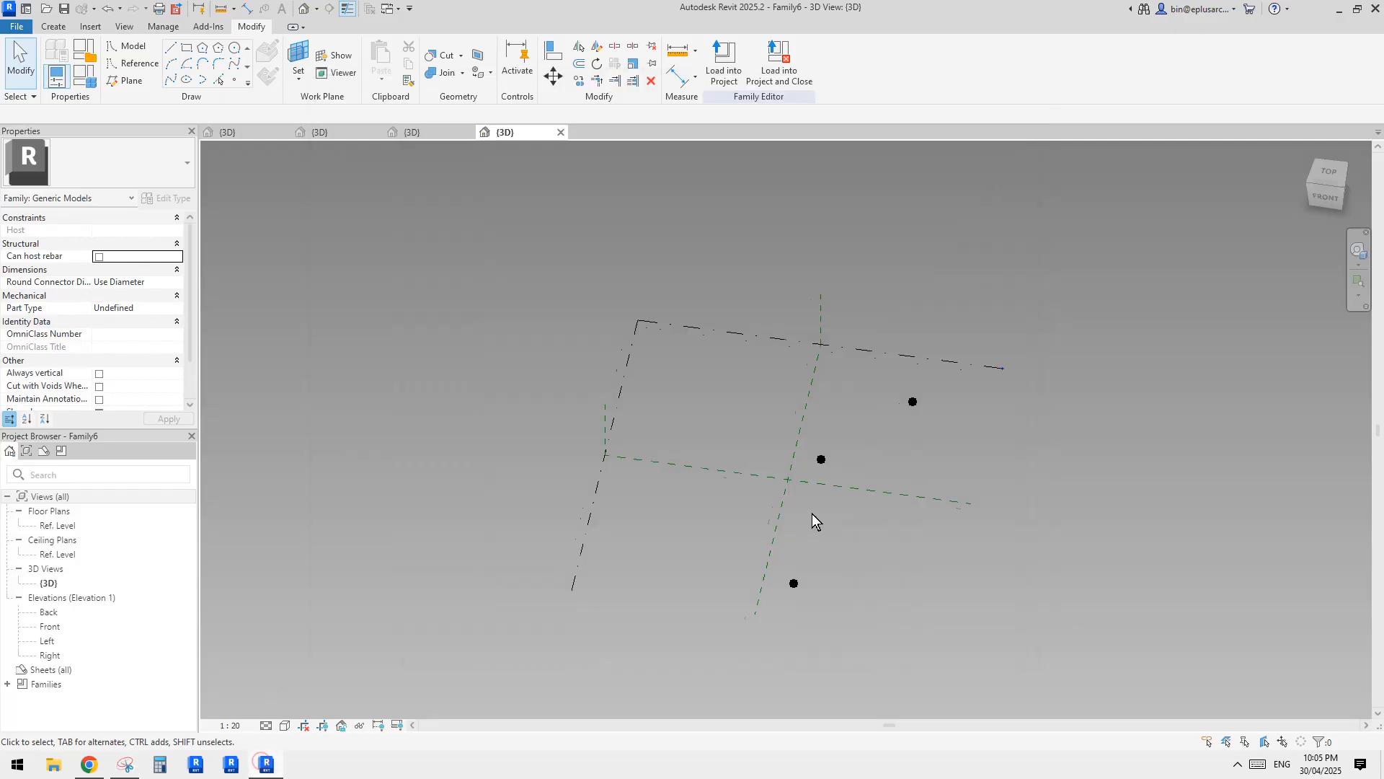
drag(725, 362, 920, 646)
click(794, 61)
scroll(884, 417, up, 3)
shift+middle_drag(885, 417, 865, 411)
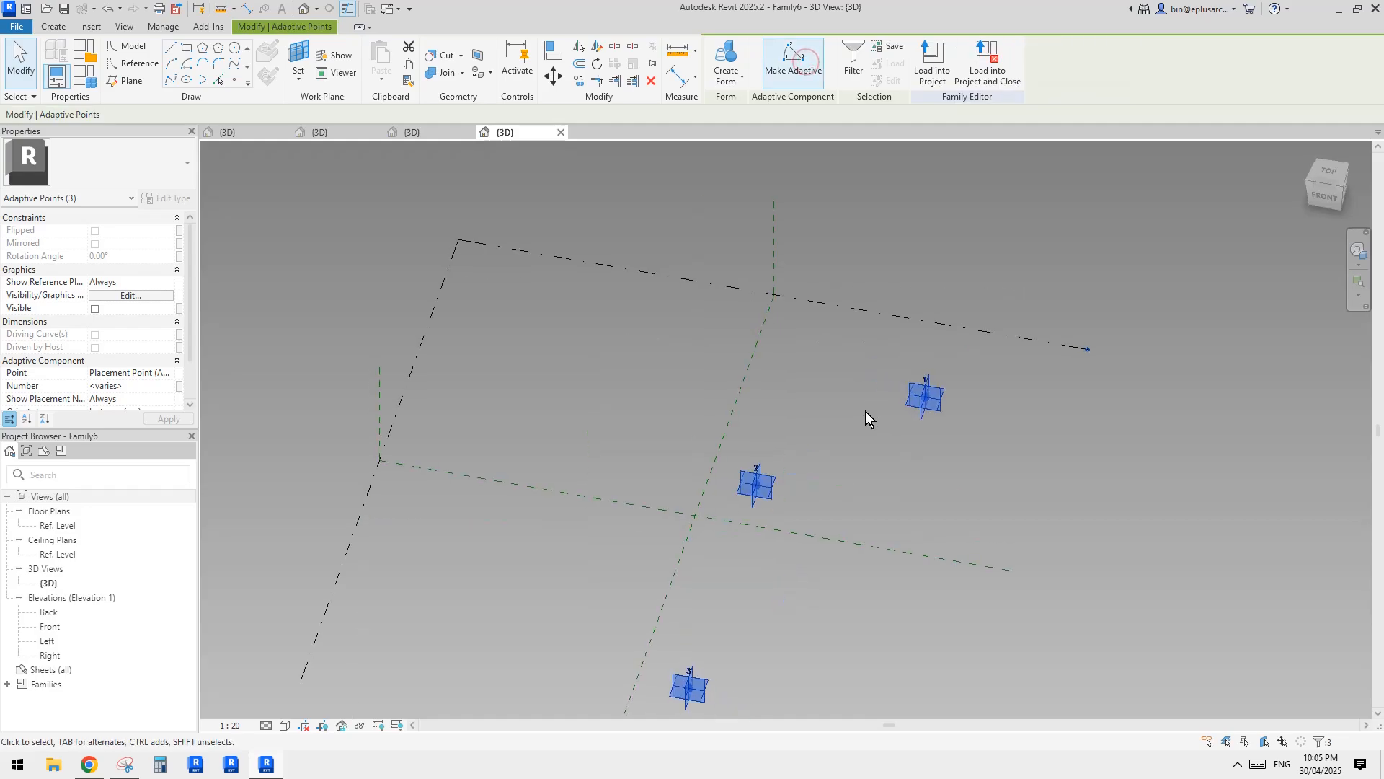
Connect adaptive point 1 to 2, and point 2 to 3, with two separate lines through the points.
drag(678, 327, 970, 526)
click(169, 79)
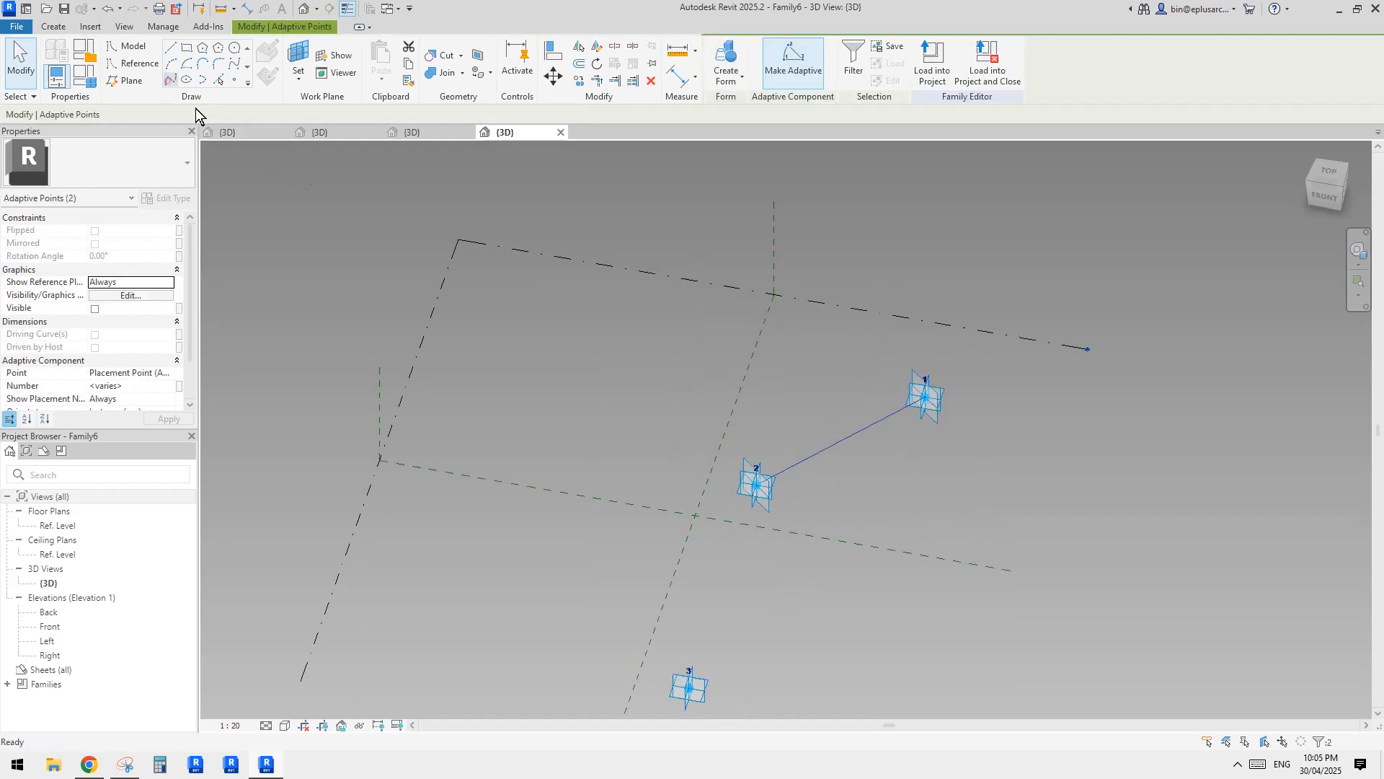
middle_drag(786, 499, 828, 444)
drag(655, 364, 900, 717)
click(170, 79)
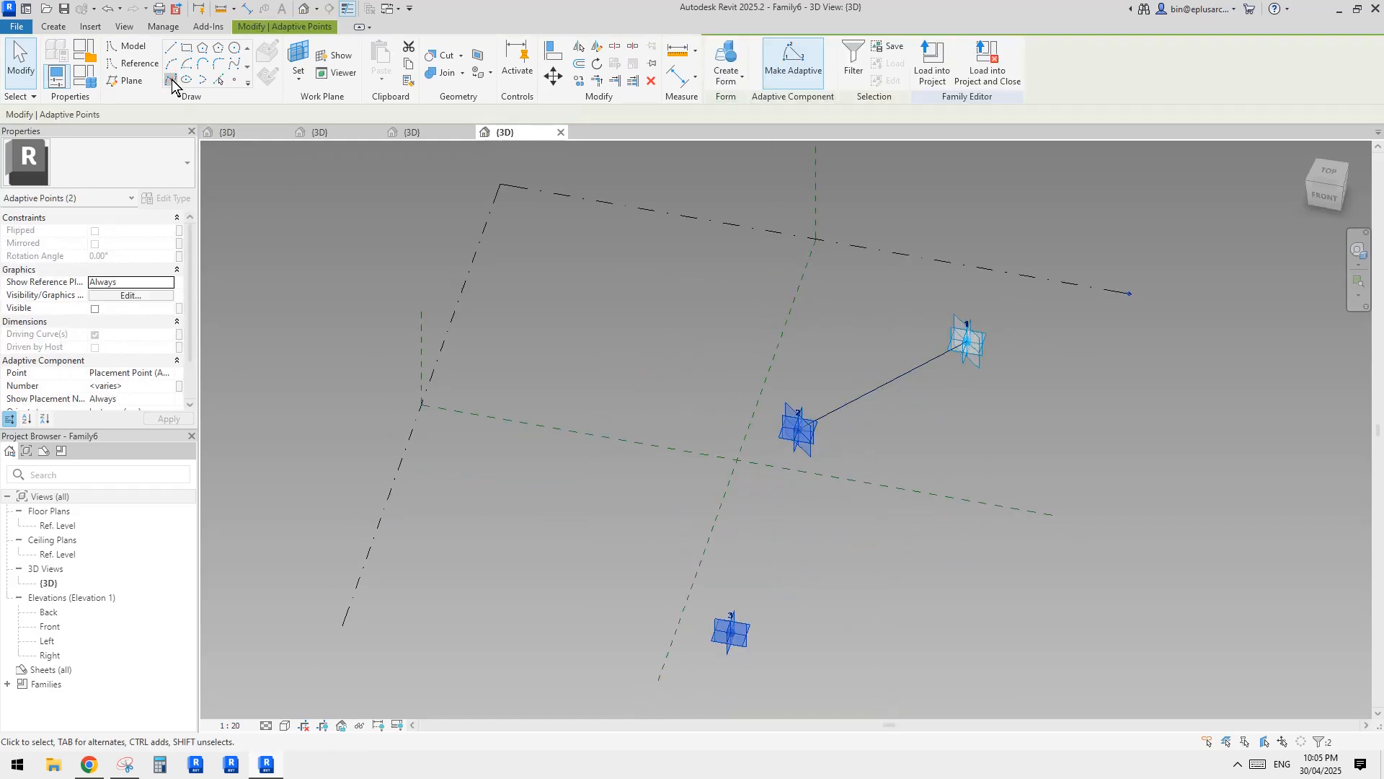
Convert both connecting lines between the adaptive points into reference lines.
click(856, 401)
ctrl+click(786, 496)
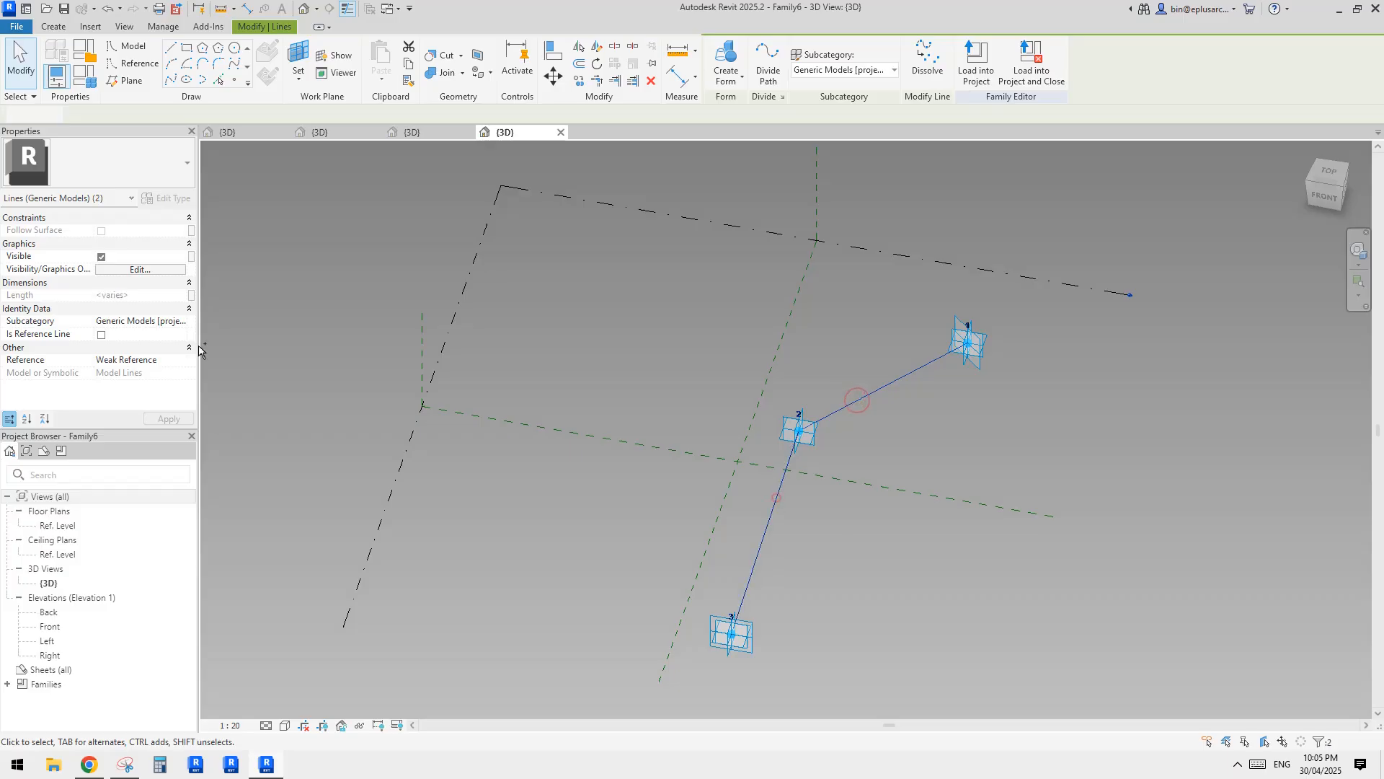
click(101, 334)
click(851, 379)
shift+middle_drag(841, 417, 865, 446)
Place a reference point on the line between adaptive points 2 and 3, closer to point 3.
click(234, 80)
shift+middle_drag(798, 365, 751, 411)
shift+middle_drag(757, 358, 683, 473)
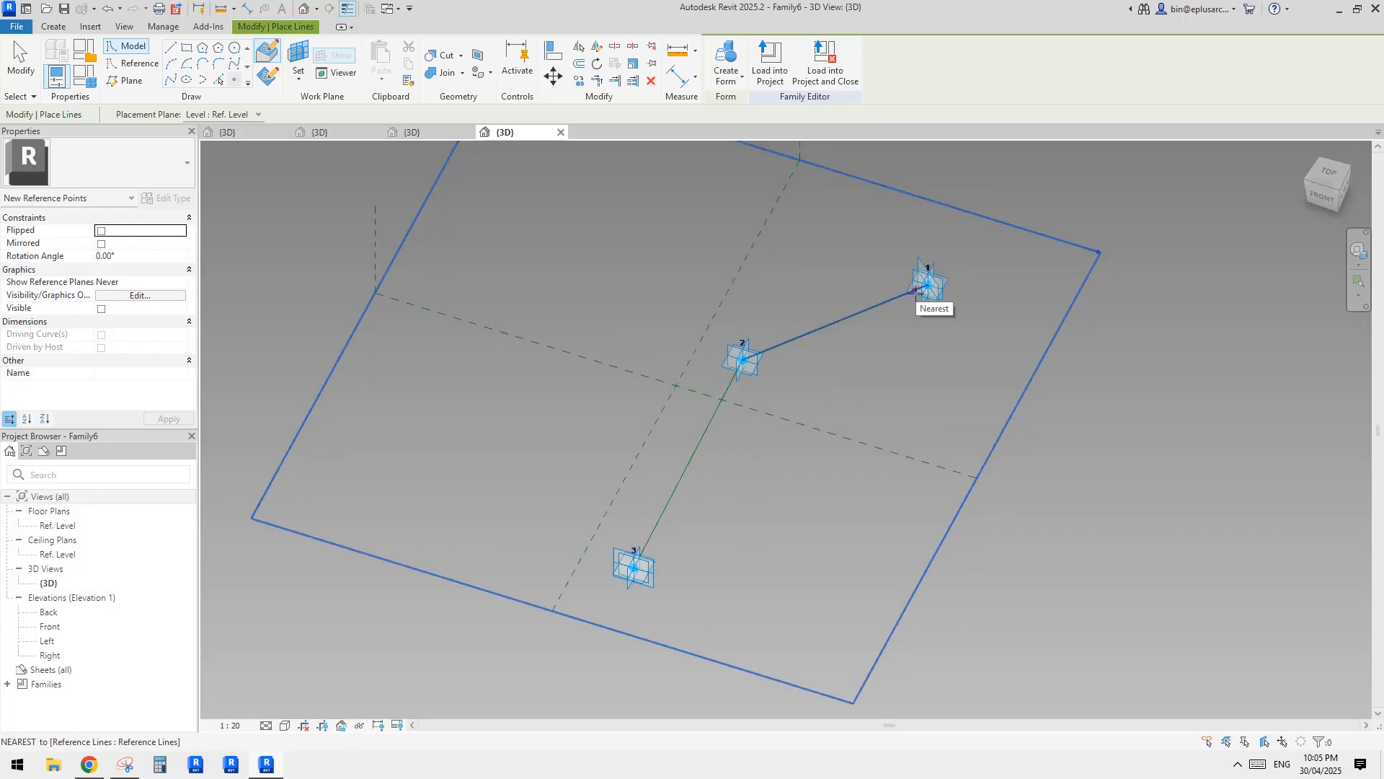
middle_drag(779, 371, 809, 340)
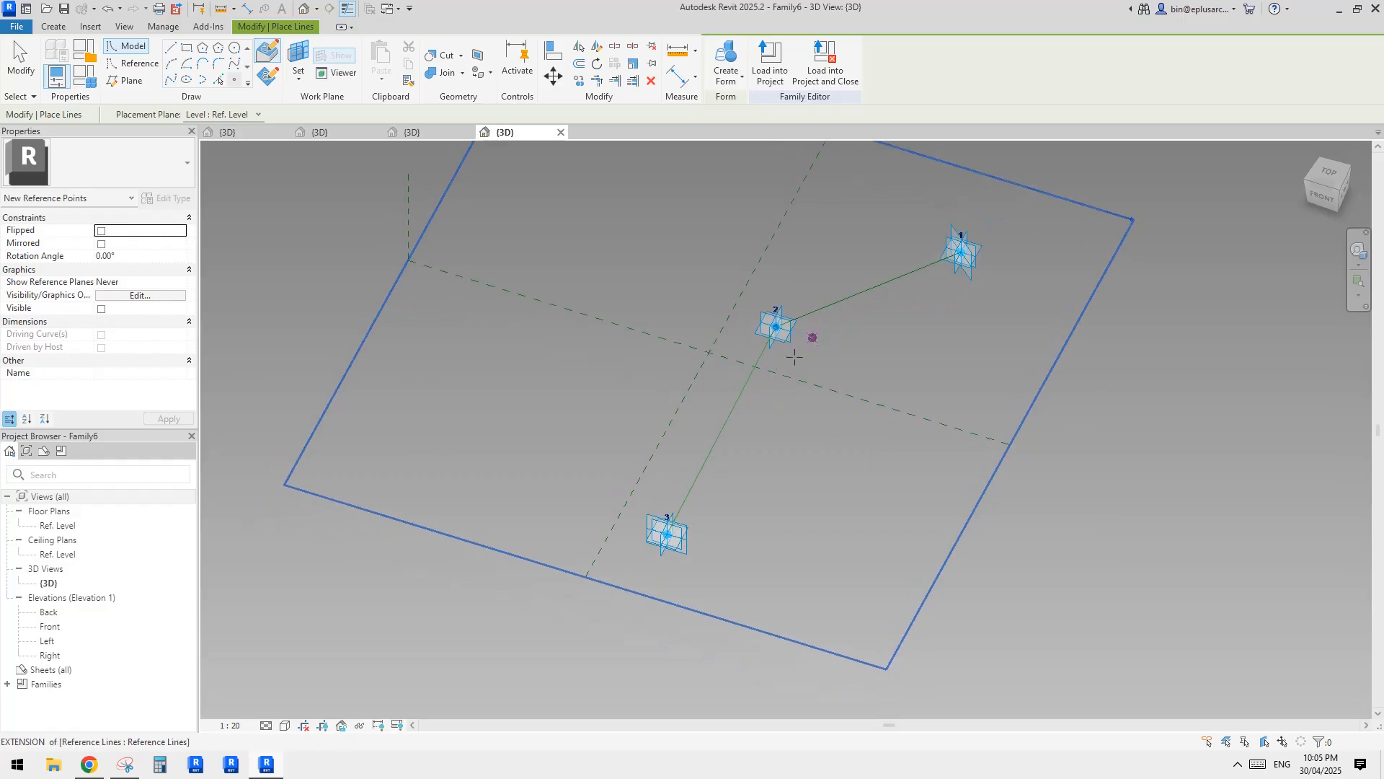
scroll(703, 487, up, 2)
click(698, 469)
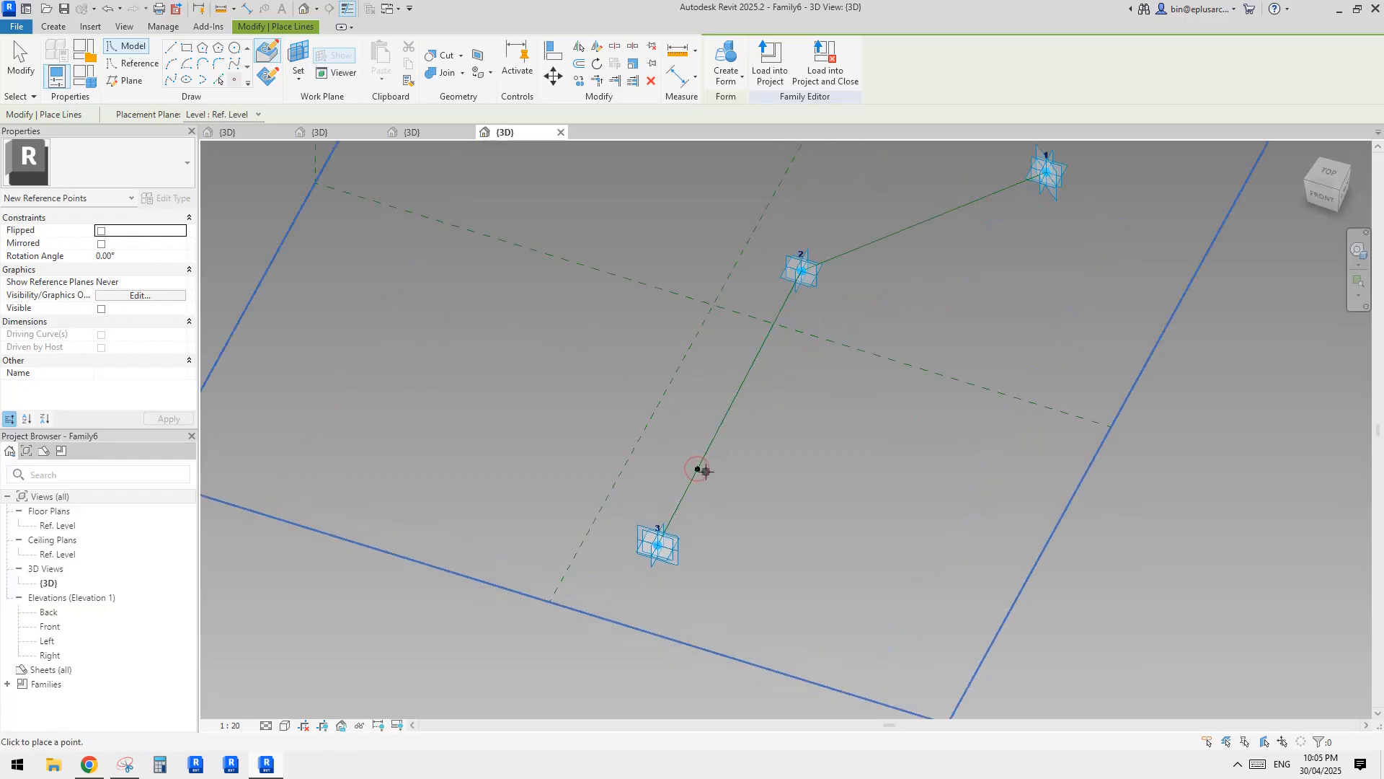
key(Escape)
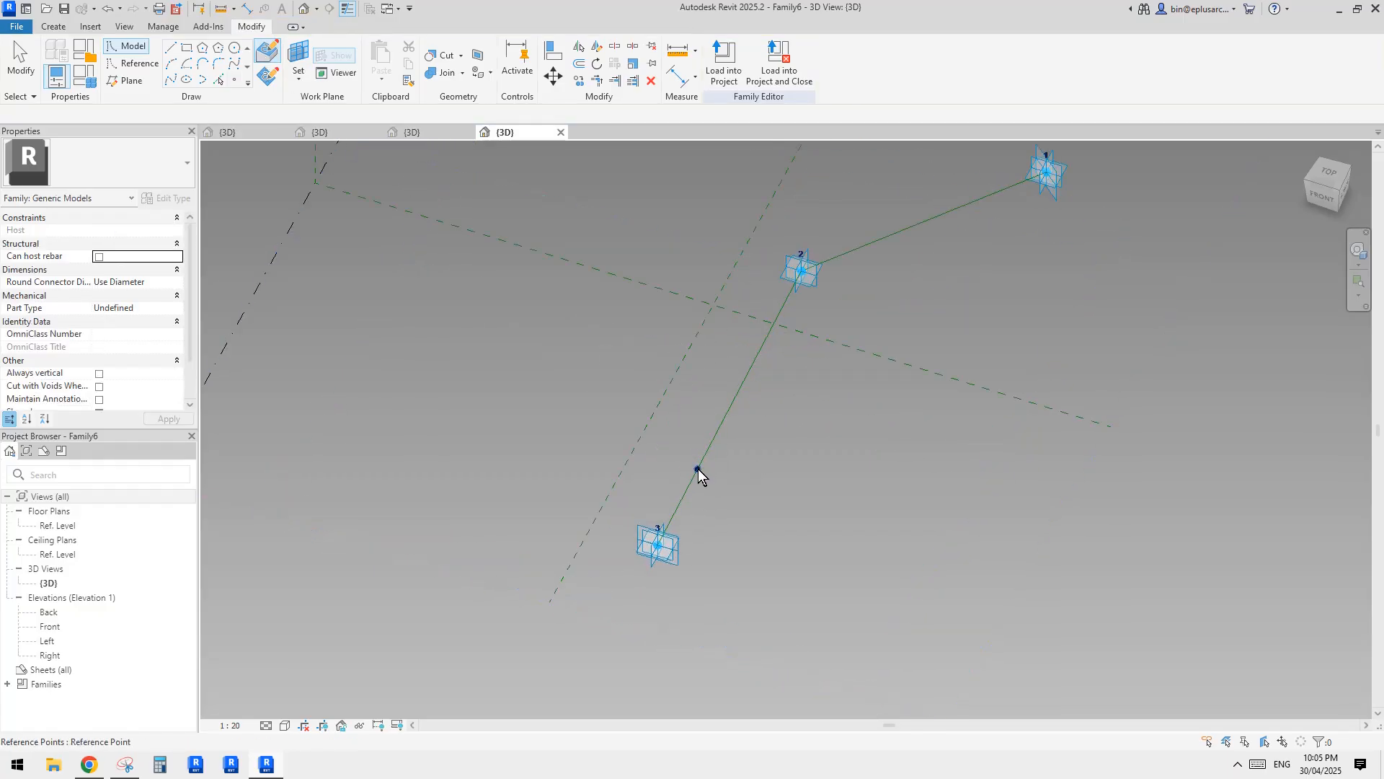
click(697, 469)
shift+middle_drag(699, 470, 731, 473)
click(754, 466)
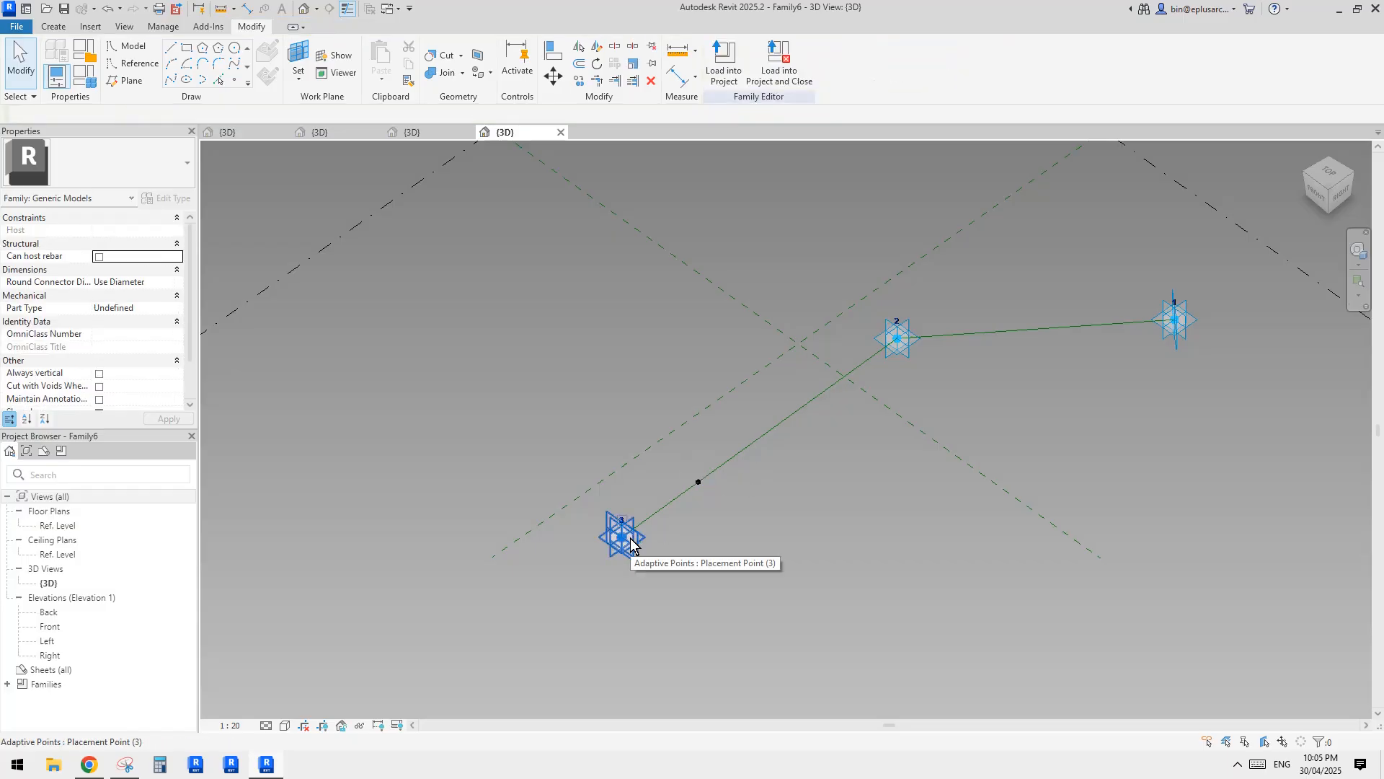
shift+middle_drag(887, 346, 772, 509)
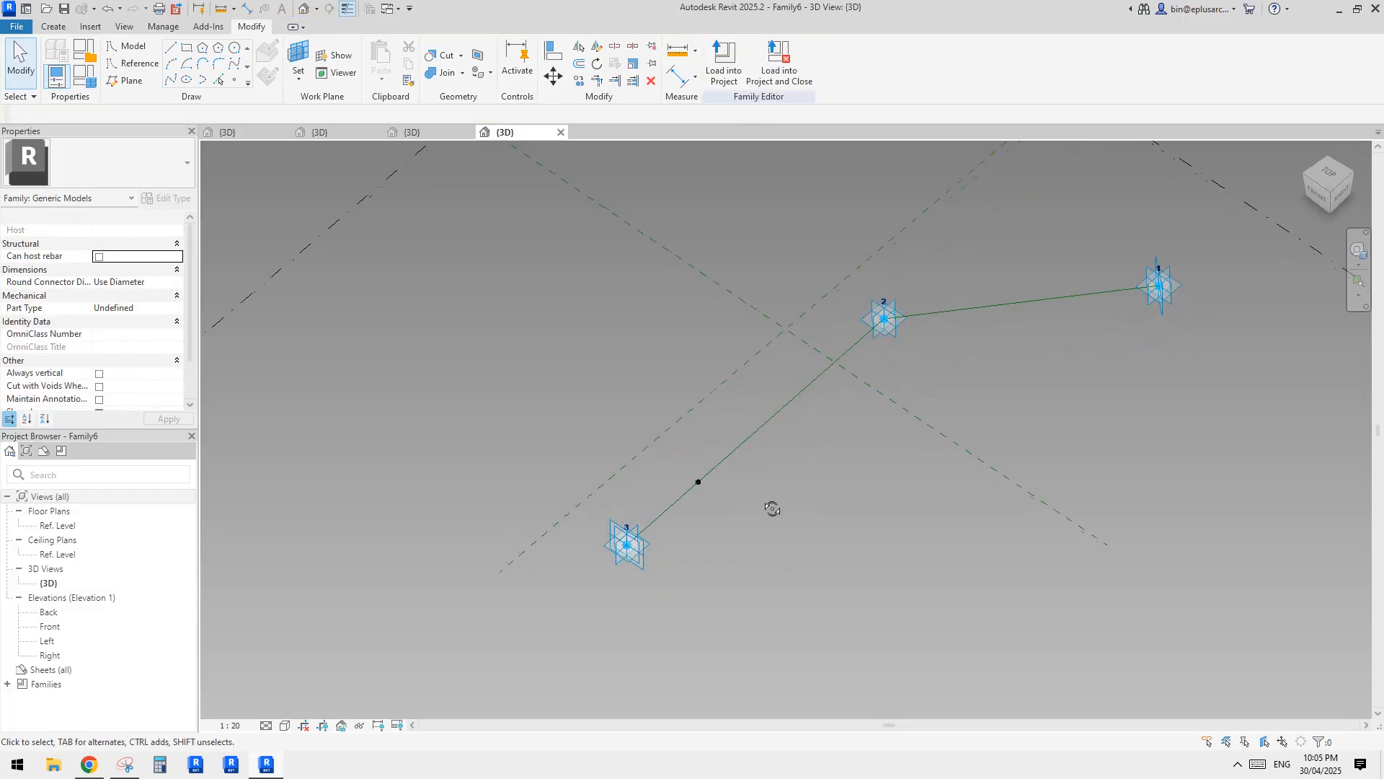
scroll(635, 539, up, 1)
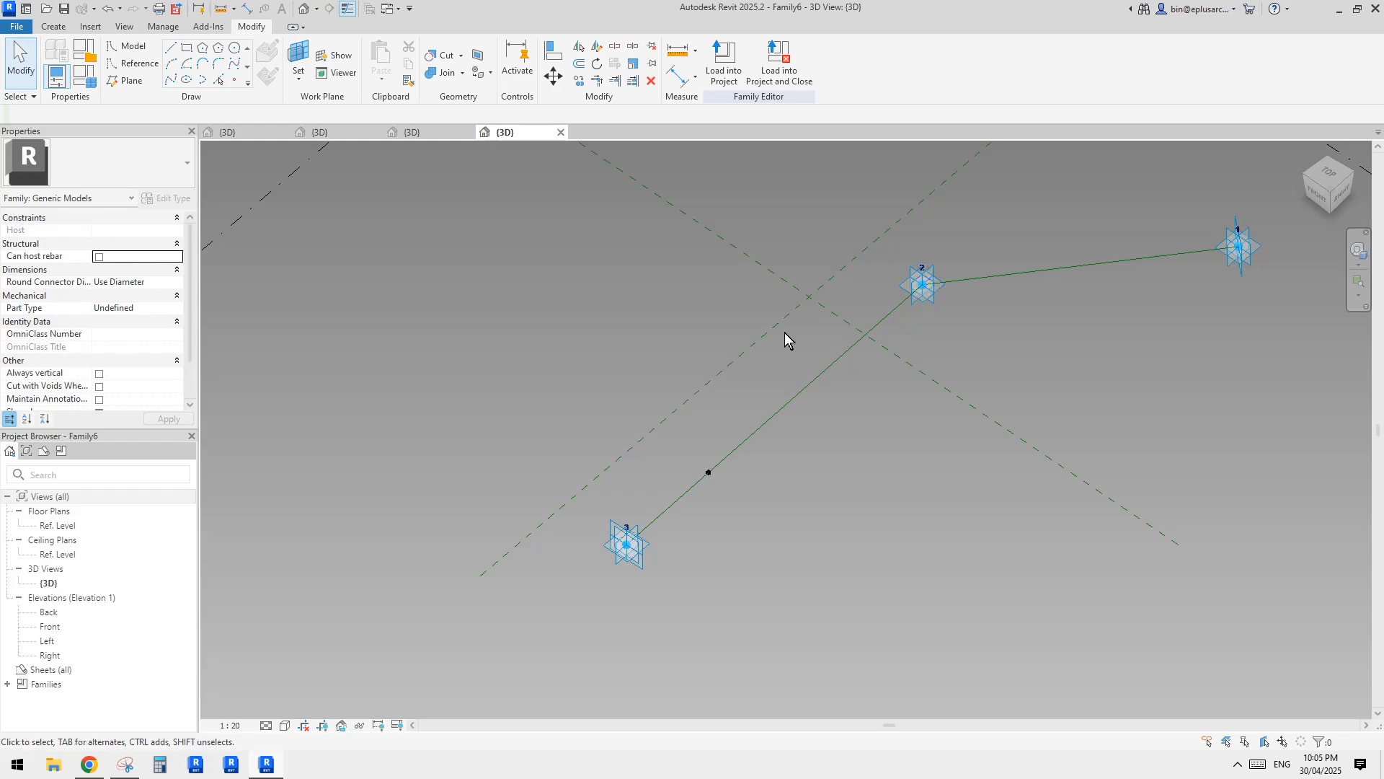
middle_drag(789, 338, 797, 331)
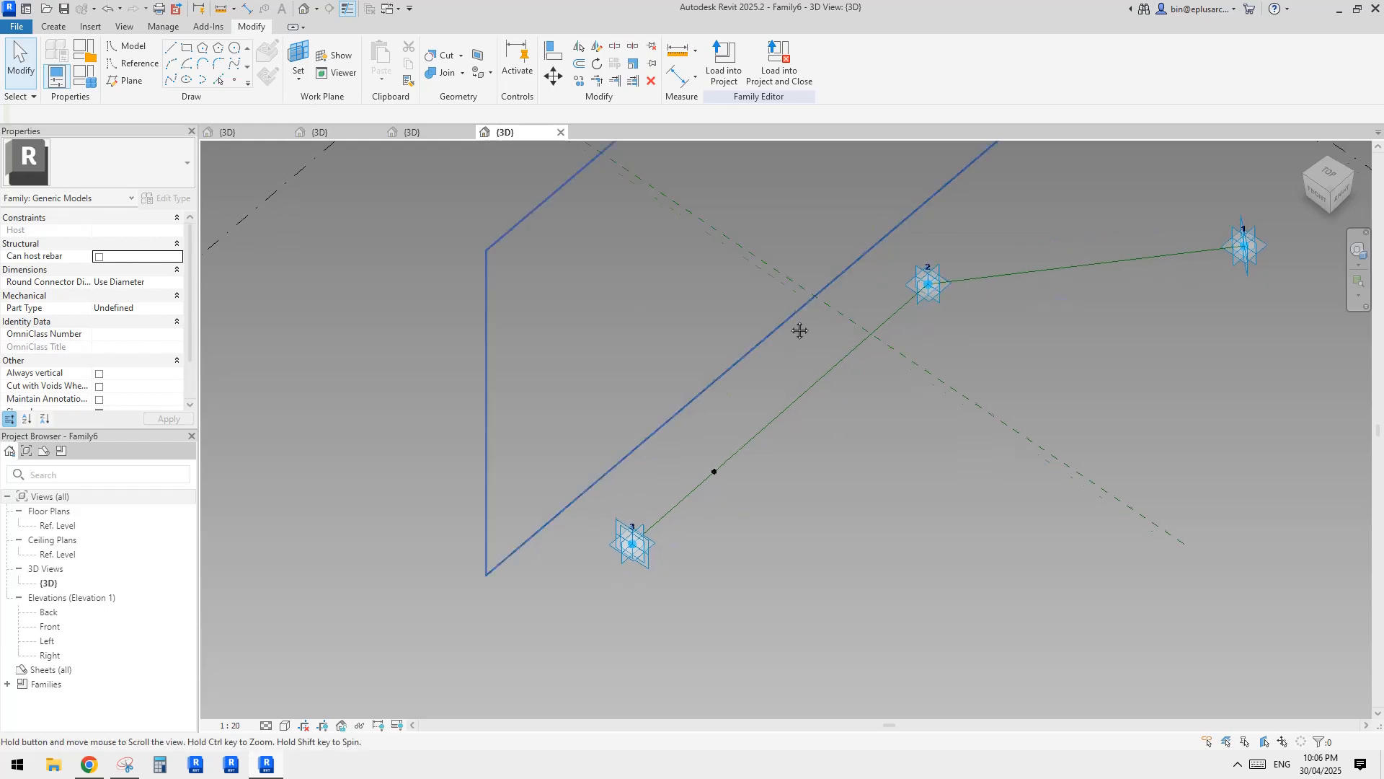
click(202, 63)
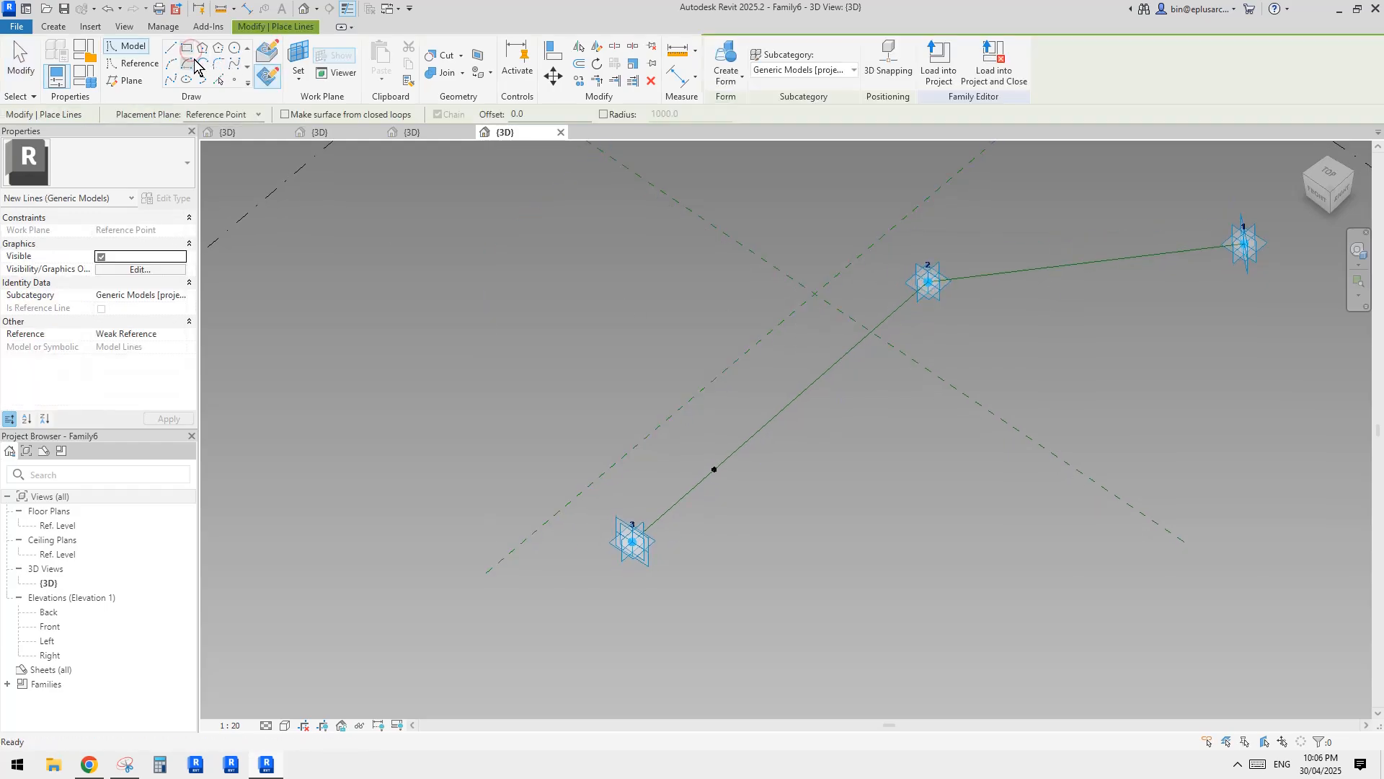
key(Escape)
key(Escape)
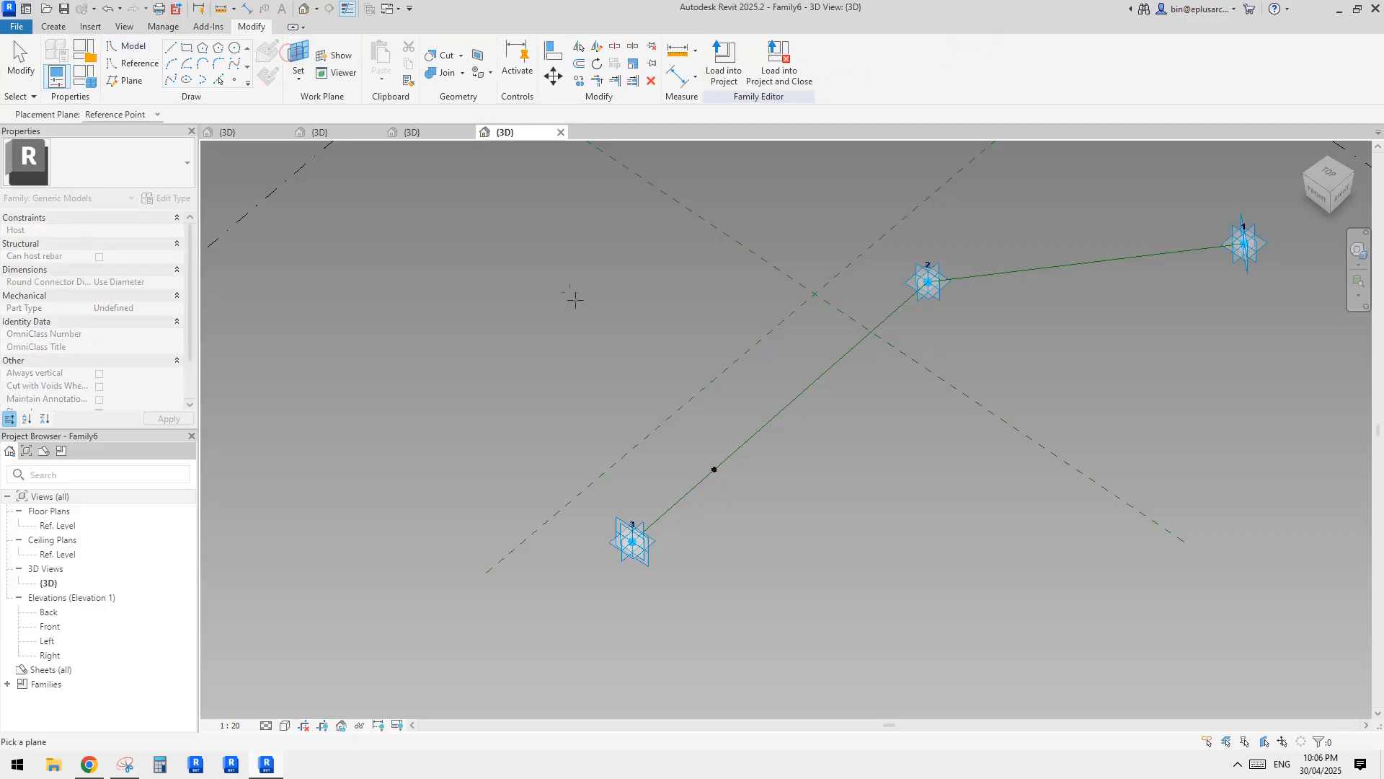
Set the work plane to the hosted reference point's plane perpendicular to the line.
click(298, 61)
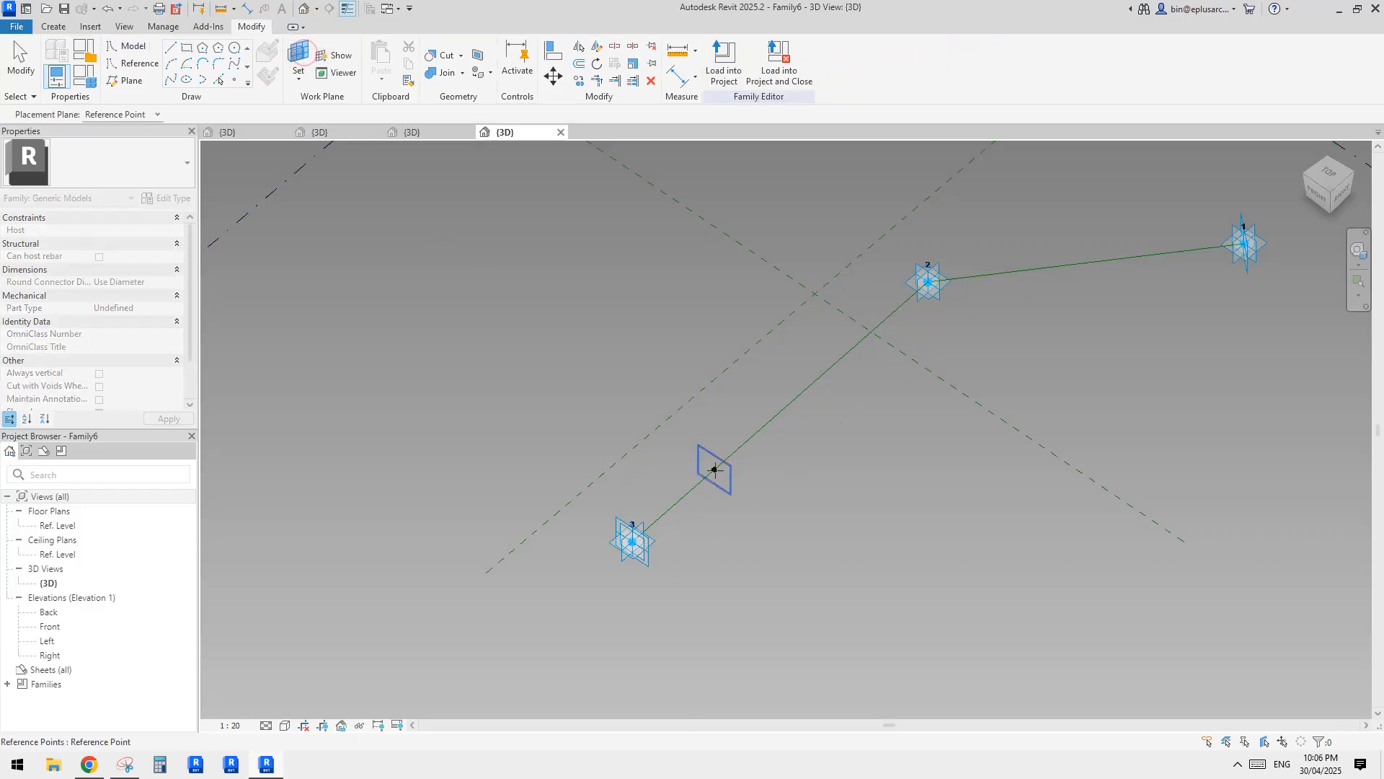
scroll(732, 497, up, 2)
shift+middle_drag(732, 496, 770, 458)
scroll(727, 444, up, 2)
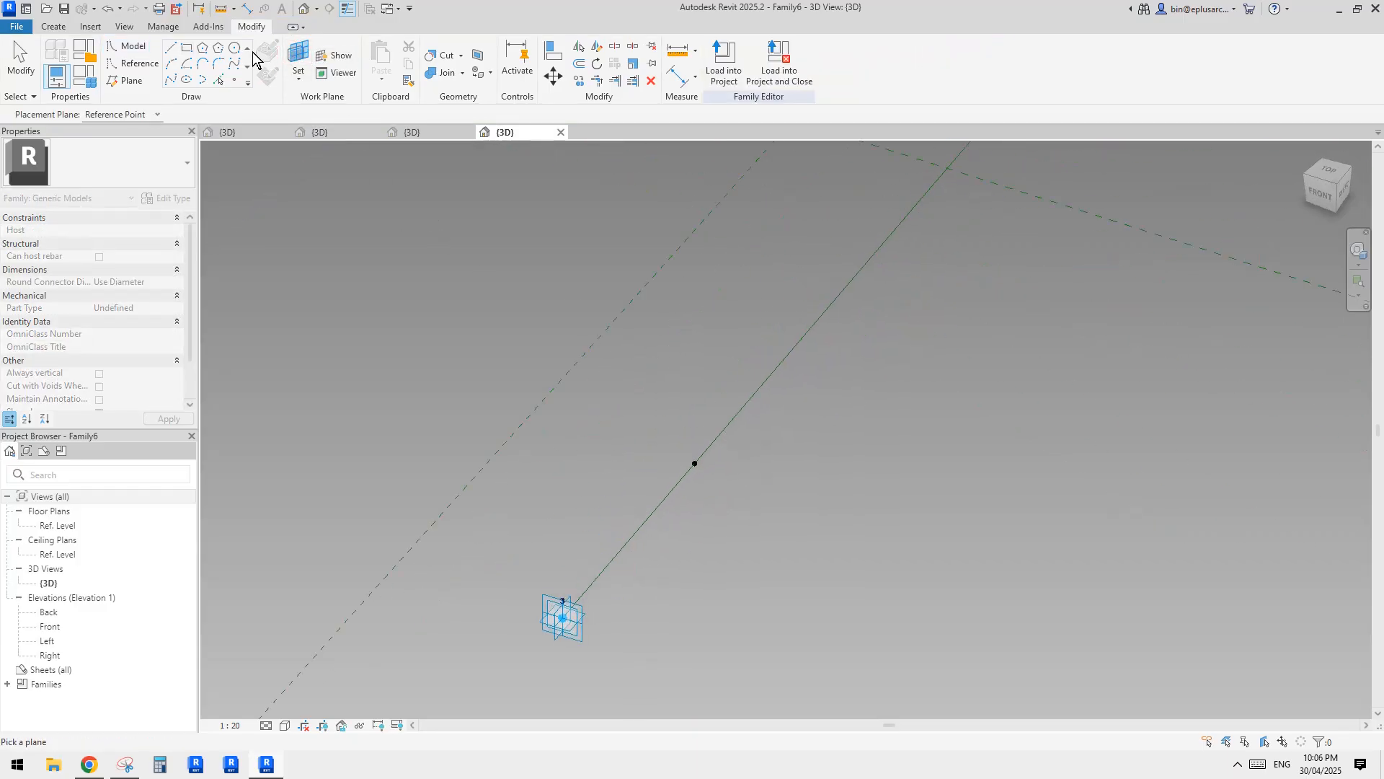
click(708, 459)
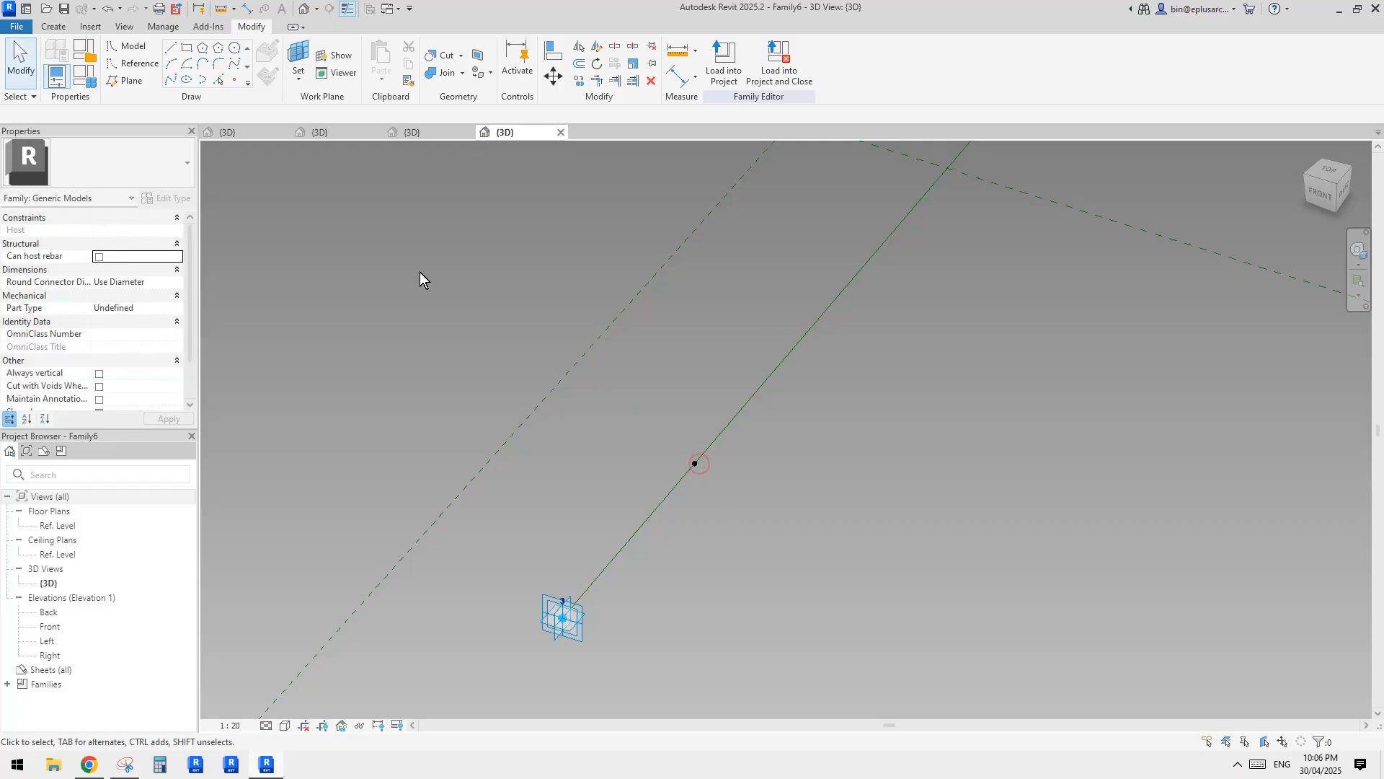
Draw a 200 by 100 mm reference-line rectangle on the hosted point's perpendicular plane, with one corner at the point.
click(132, 63)
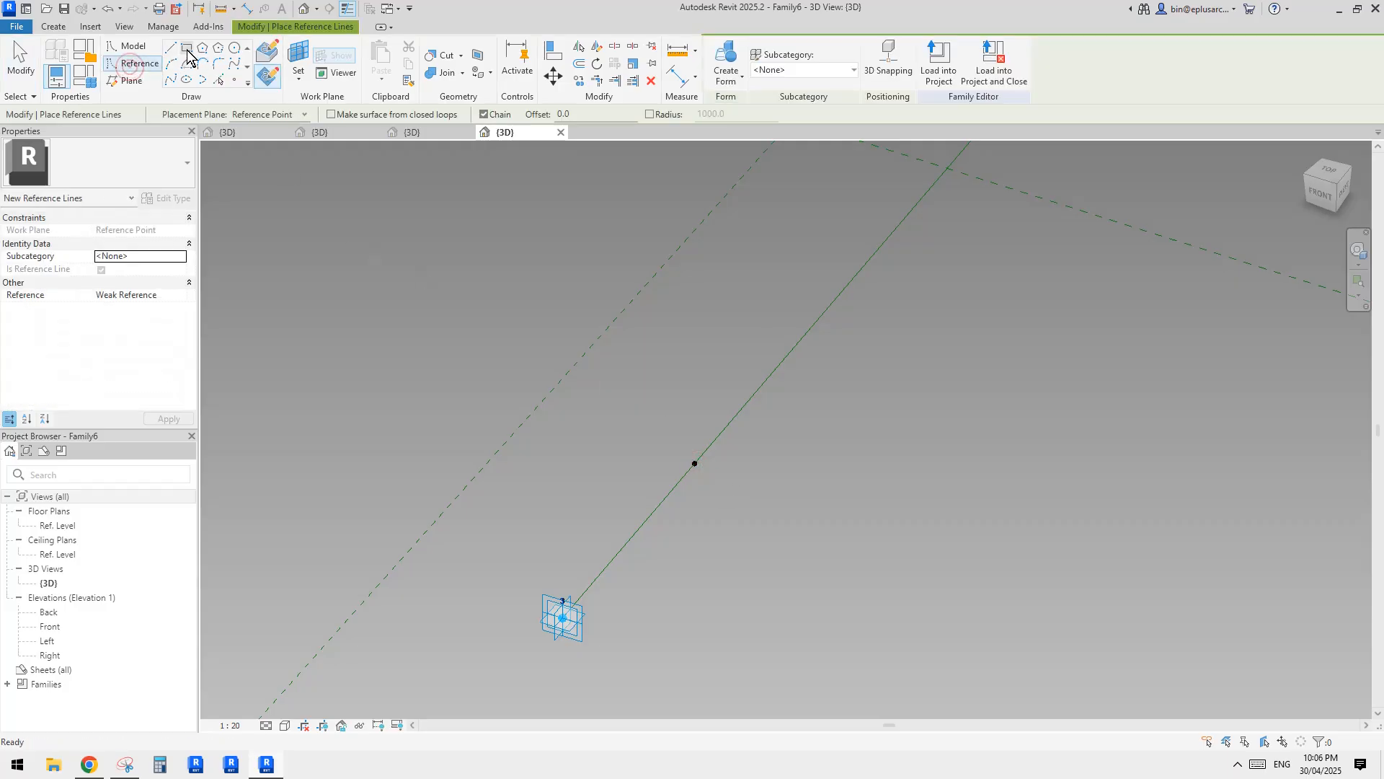
click(187, 48)
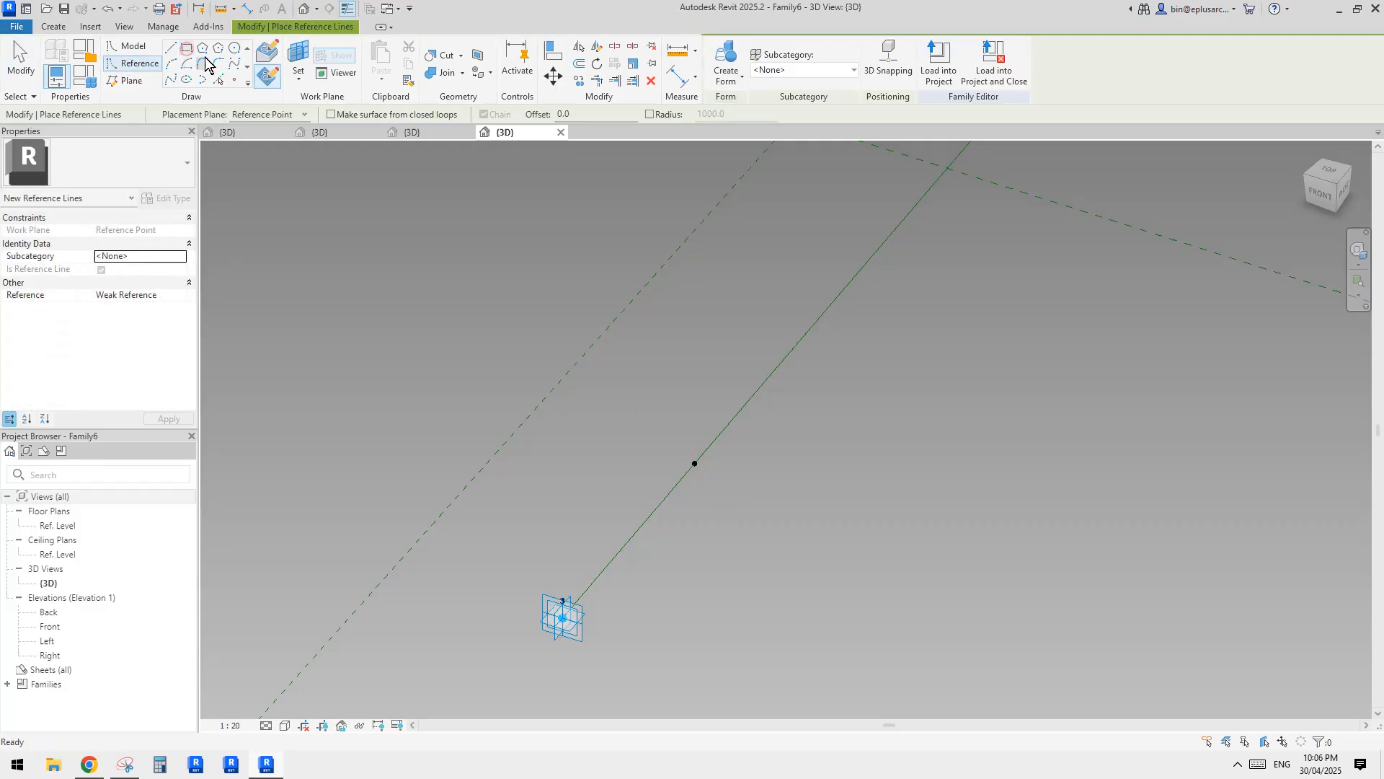
click(296, 53)
click(695, 463)
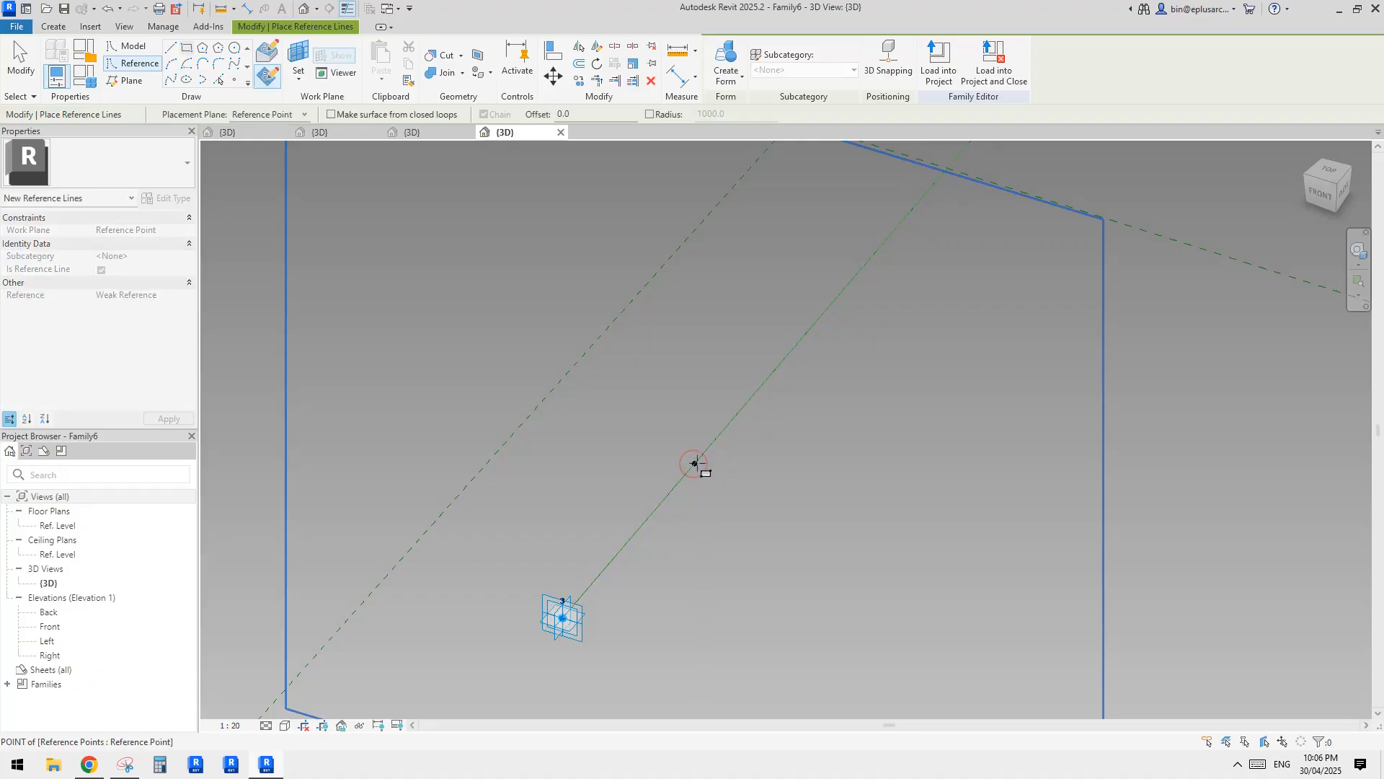
click(695, 464)
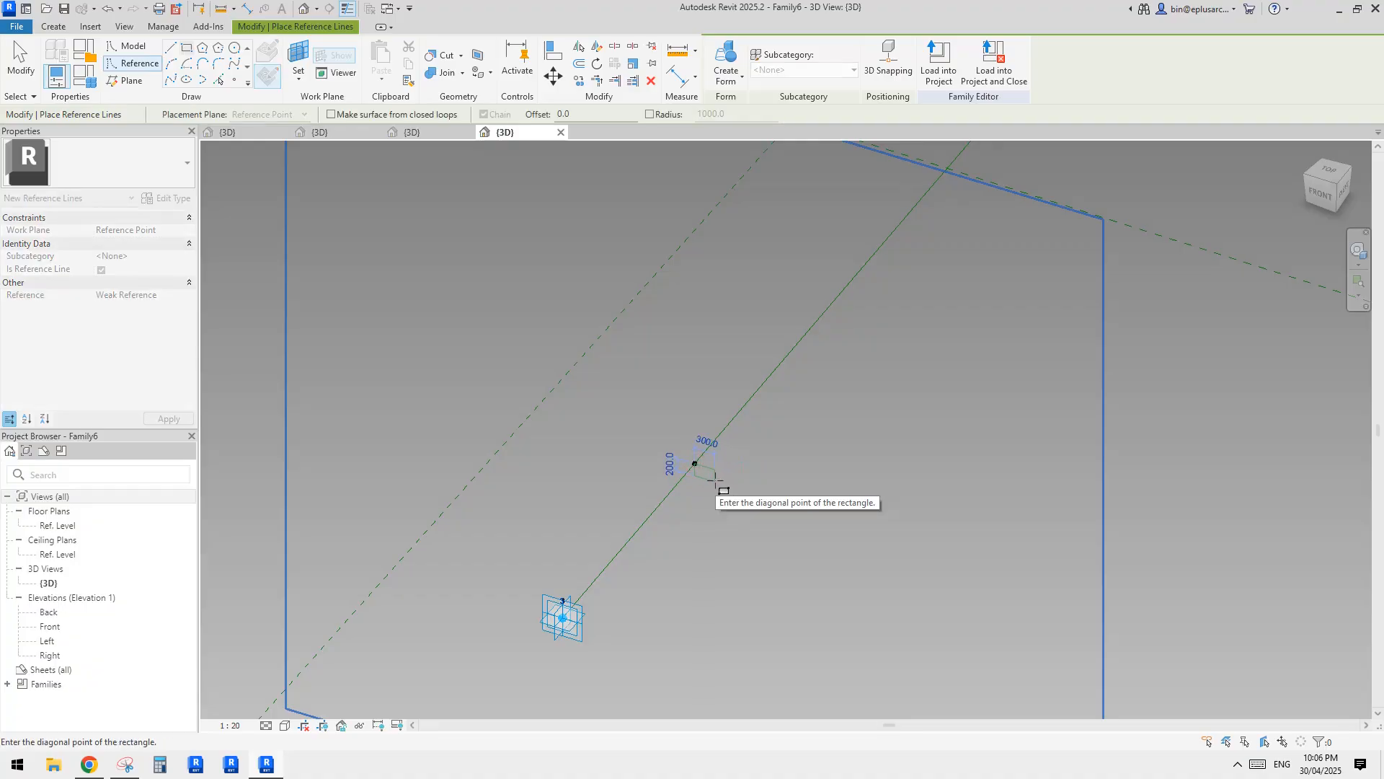
scroll(714, 479, up, 2)
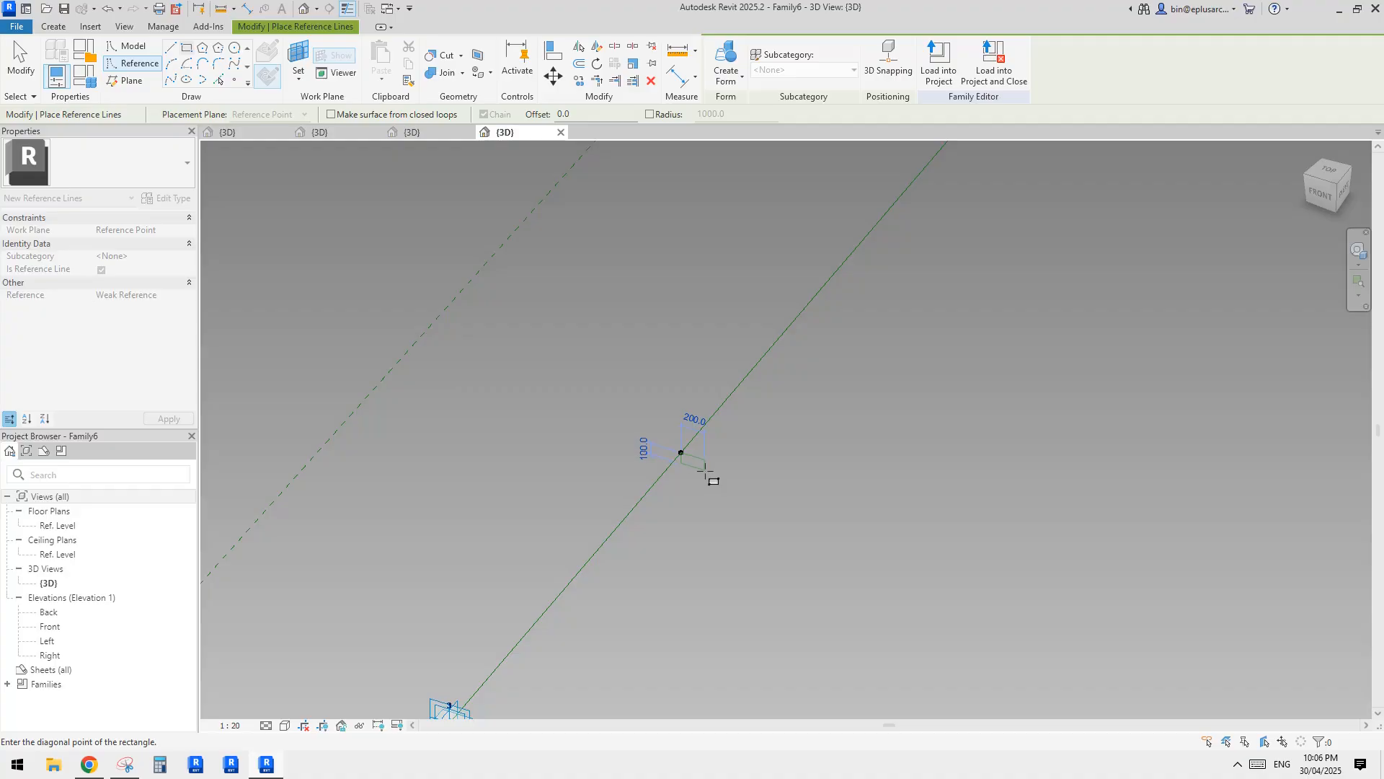
click(706, 471)
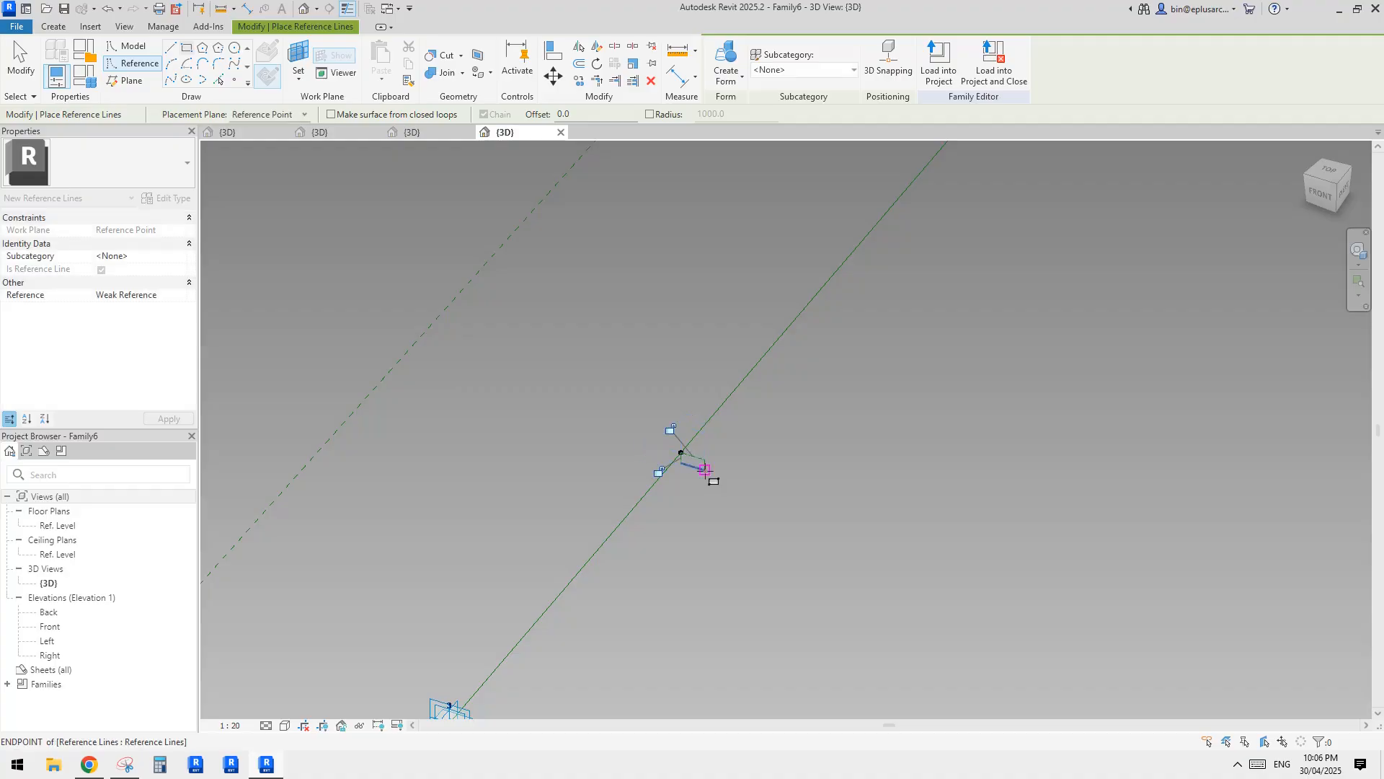
key(Escape)
key(Escape)
Move the whole reference rectangle 100 mm sideways away from the hosted point.
click(699, 456)
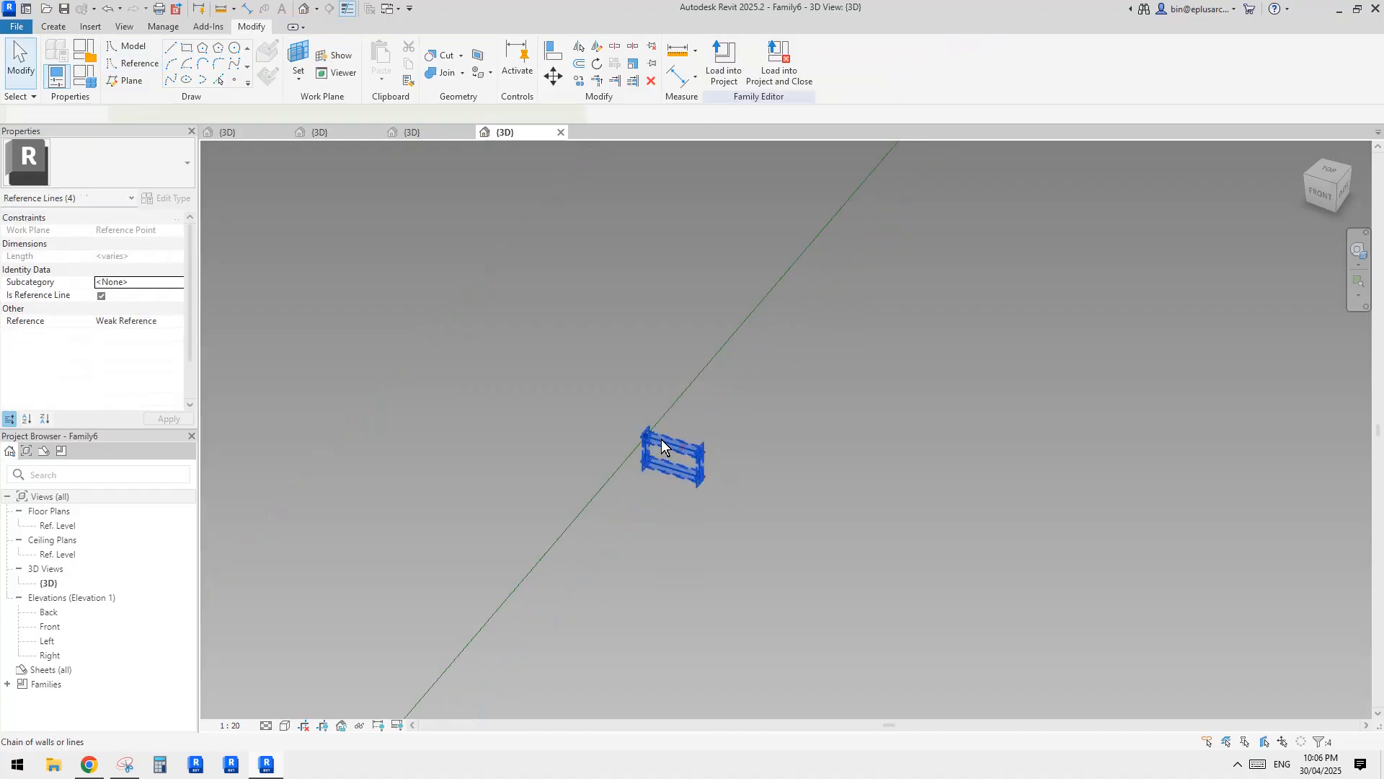
middle_drag(660, 449, 667, 457)
key(m)
key(v)
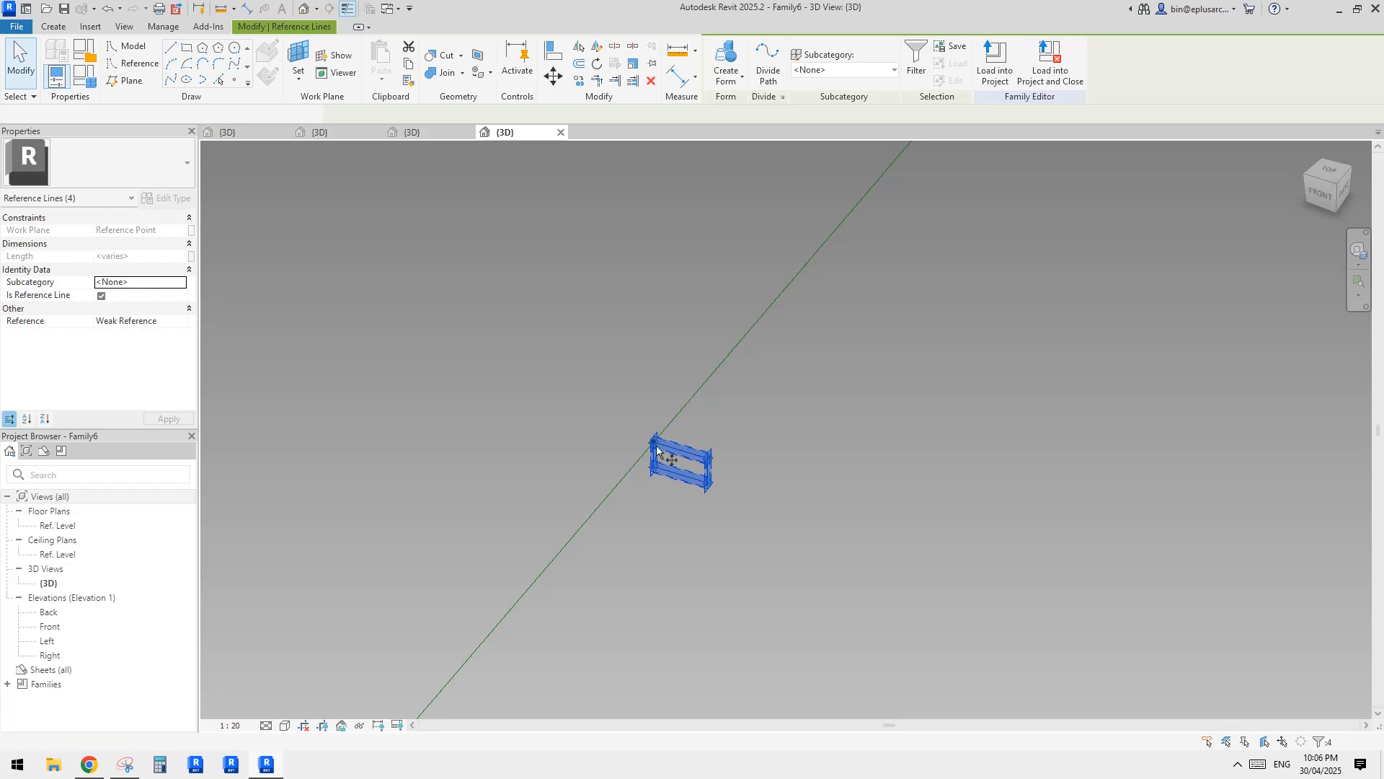
text(100)
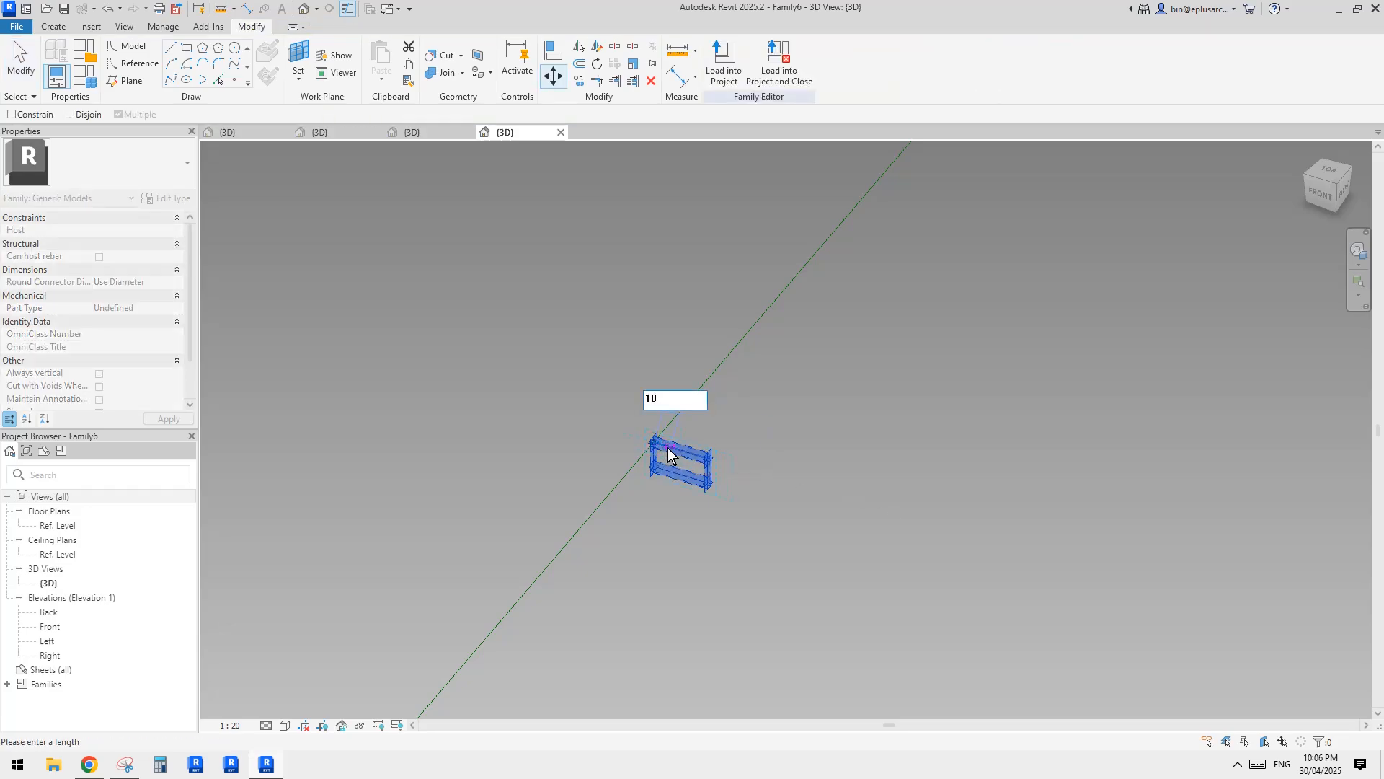
key(Return)
Move the rectangle up 50 mm so that its mid-height lines up with the hosted reference point.
middle_drag(711, 452, 715, 452)
key(m)
key(v)
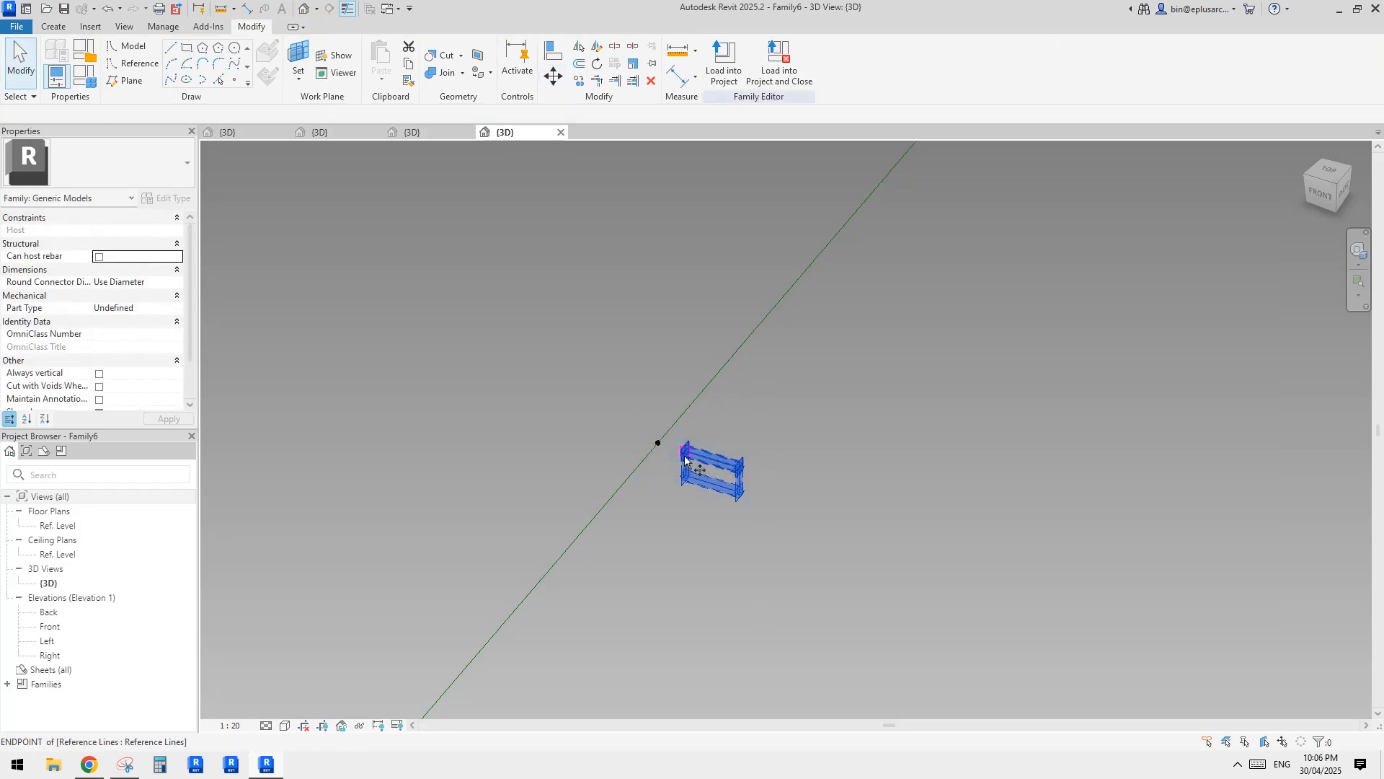
click(683, 467)
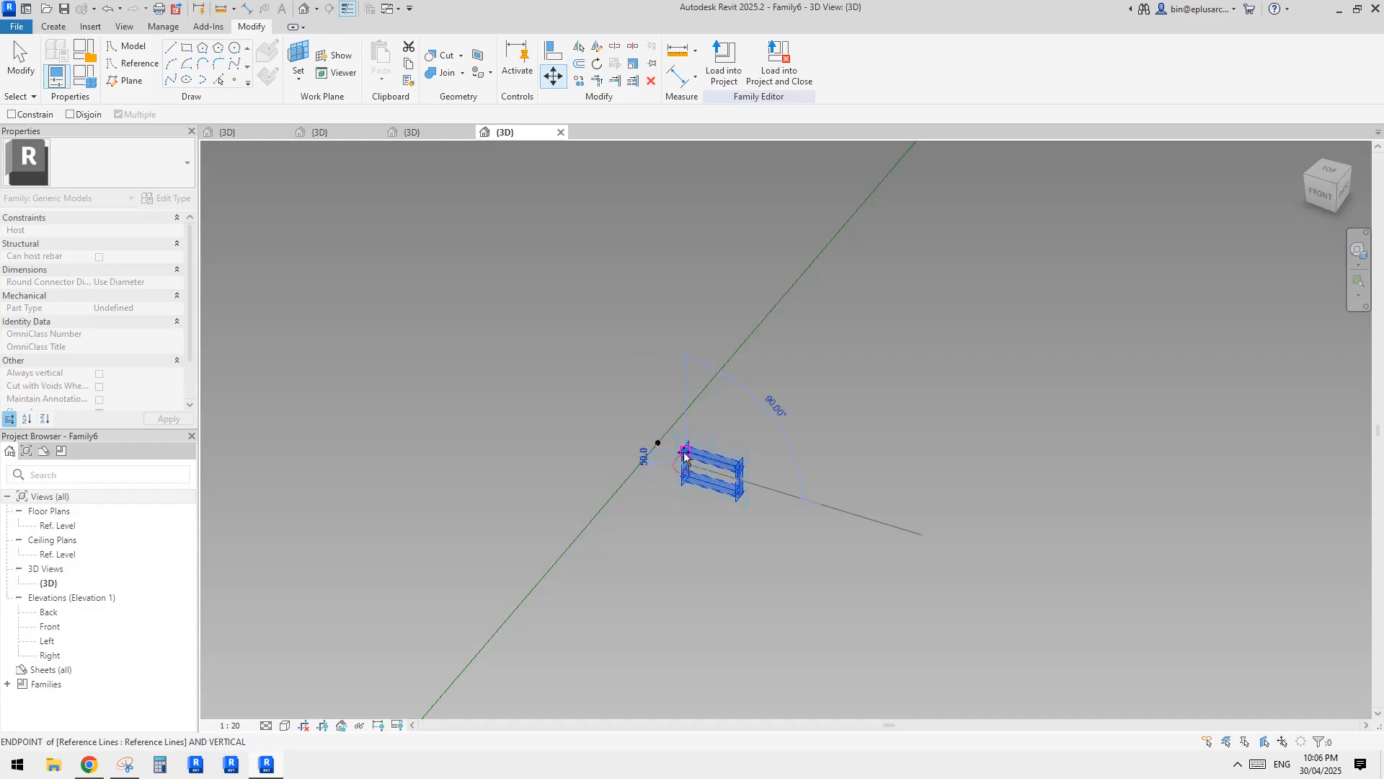
click(683, 455)
click(726, 432)
shift+middle_drag(726, 432, 897, 387)
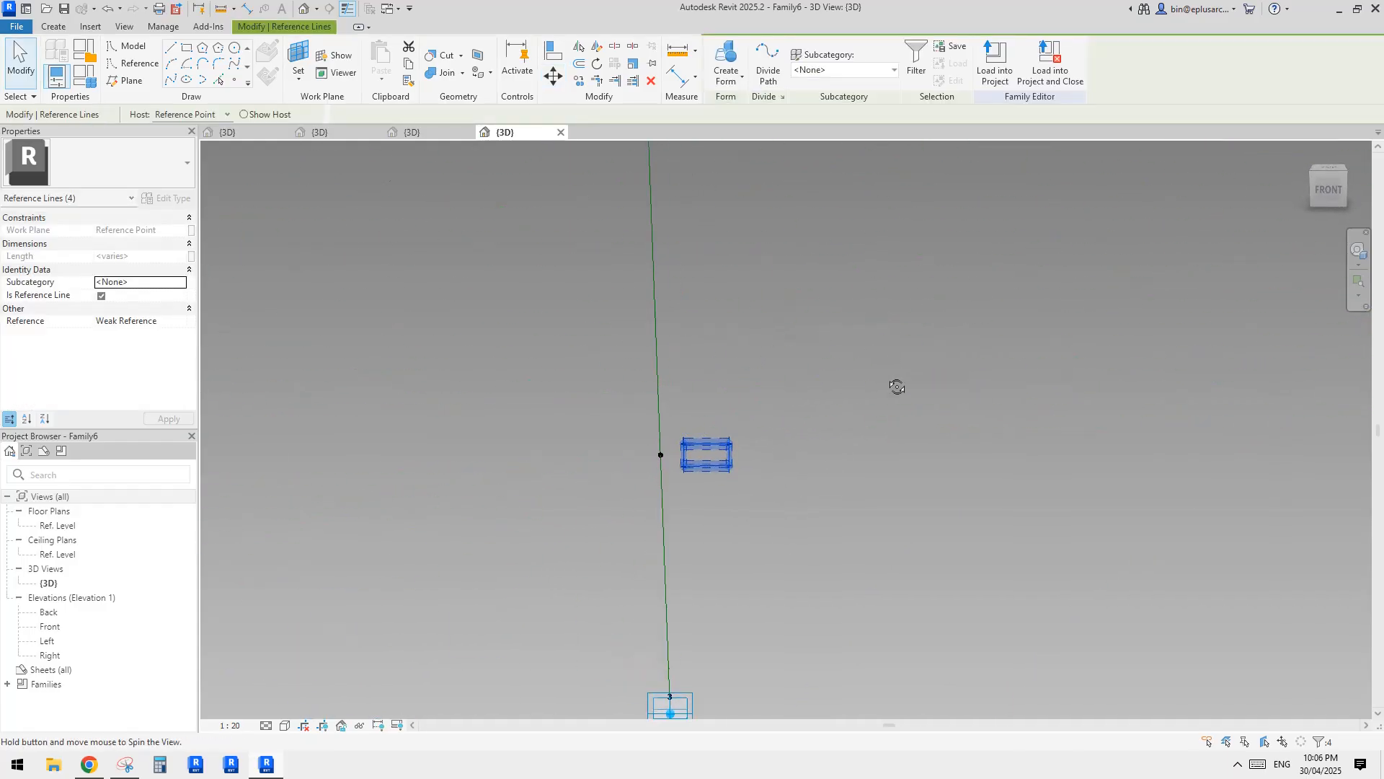
mouse_move(687, 473)
shift+middle_down()
mouse_move(661, 532)
mouse_move(671, 488)
shift+middle_up()
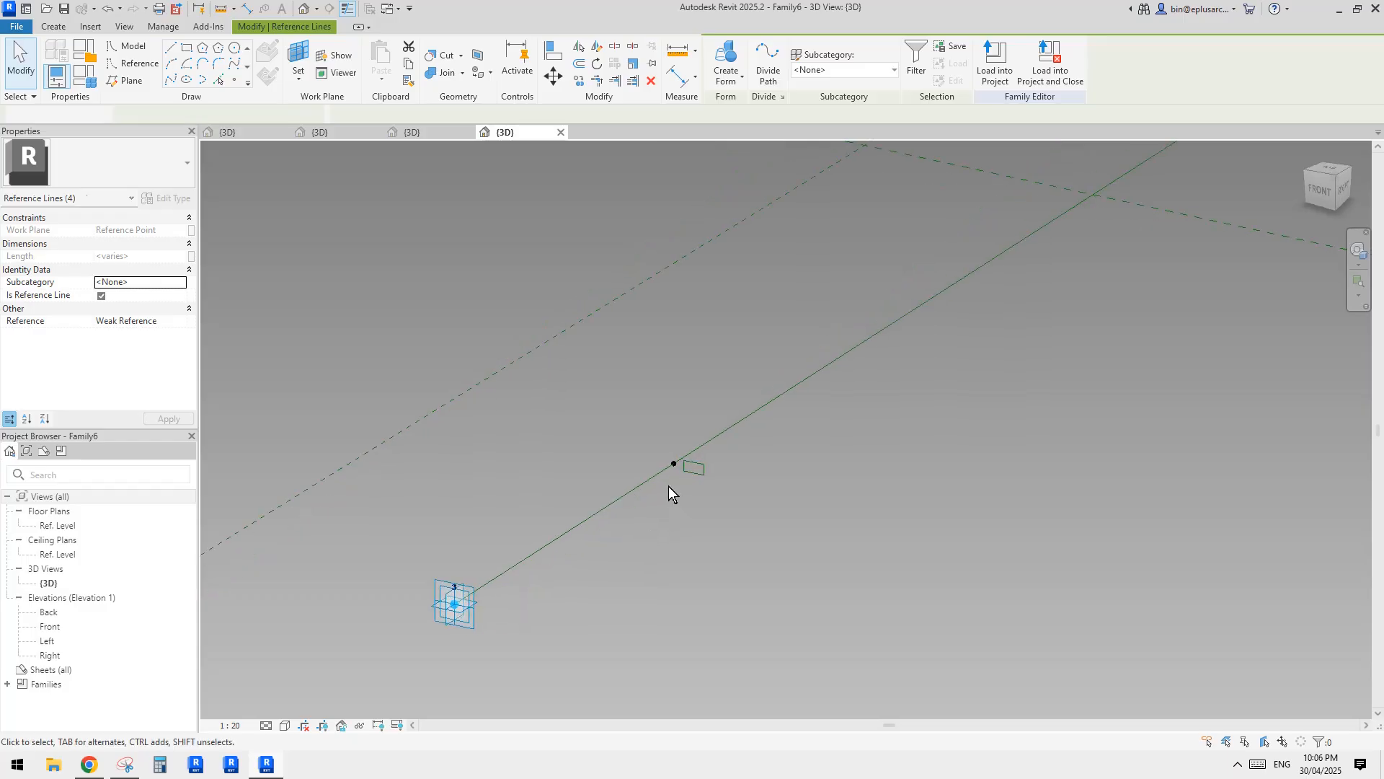
drag(633, 424, 747, 514)
key(Escape)
Set the reference rectangle's width to 240 mm by adjusting its outer vertical edge.
scroll(705, 475, up, 3)
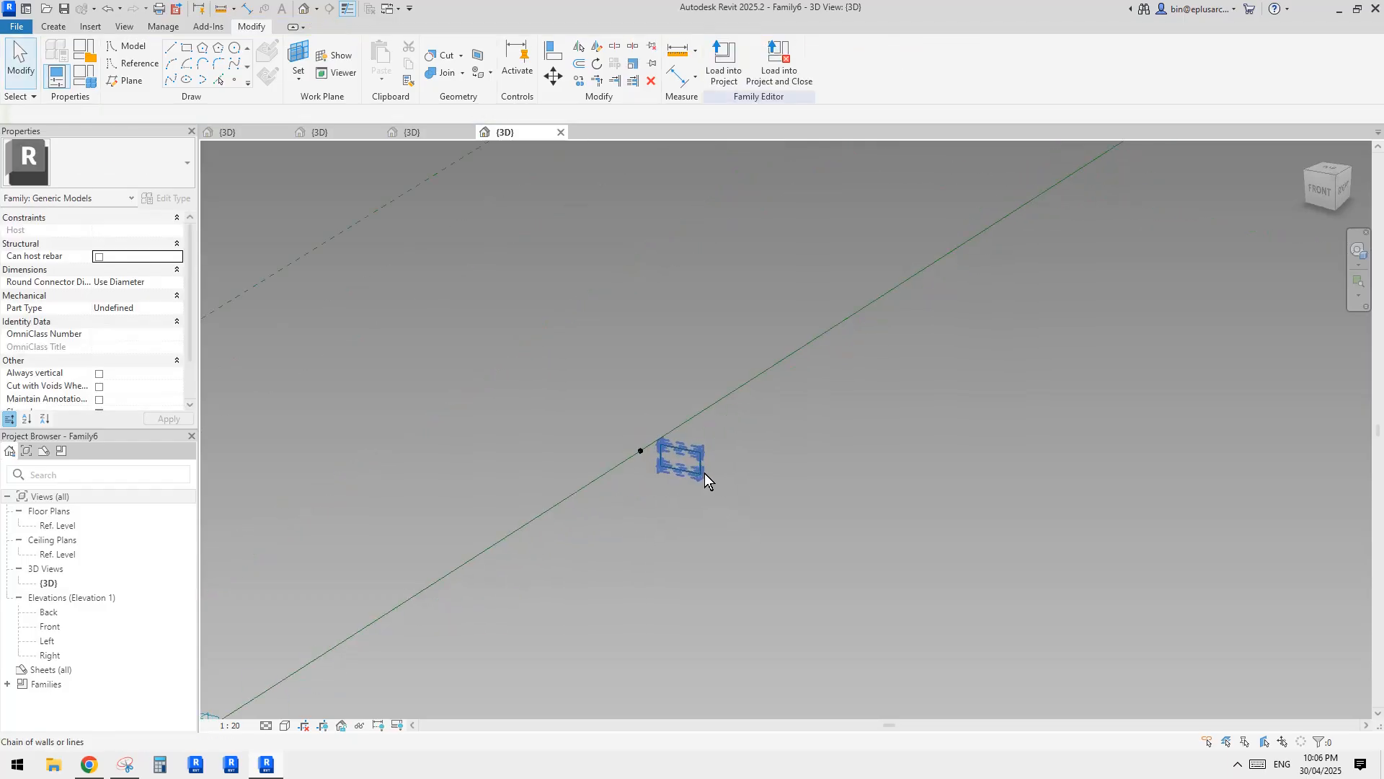
click(700, 463)
click(679, 423)
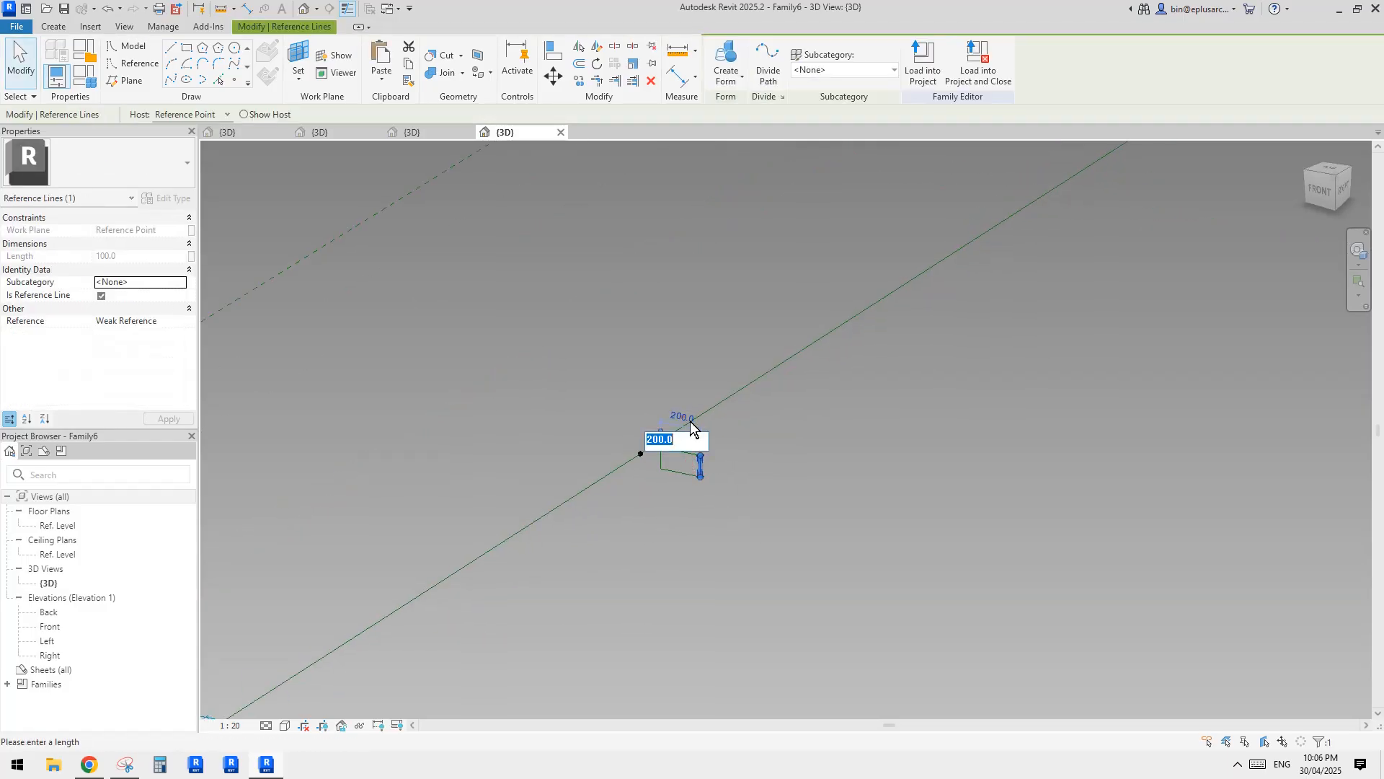
middle_drag(786, 454, 784, 464)
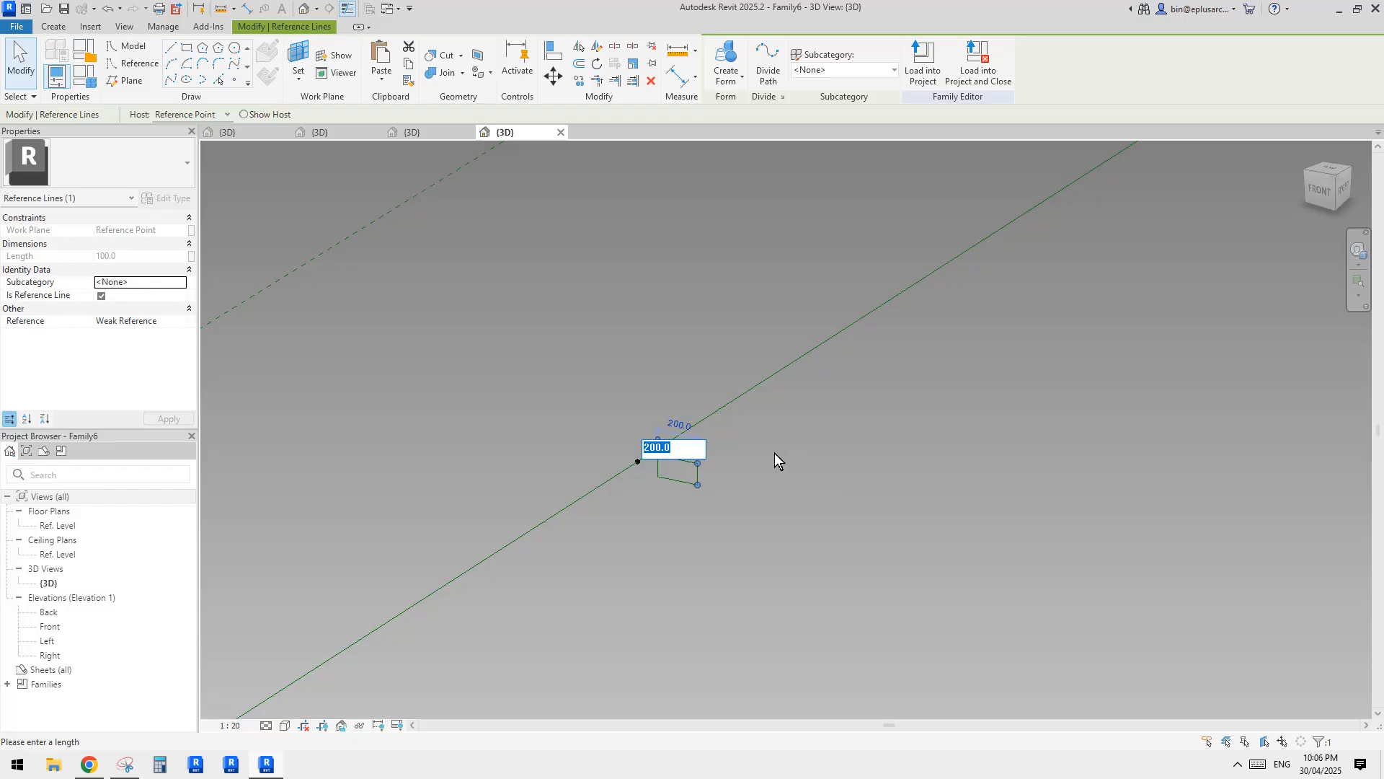
text(270)
drag(681, 447, 613, 438)
text(24)
key(Return)
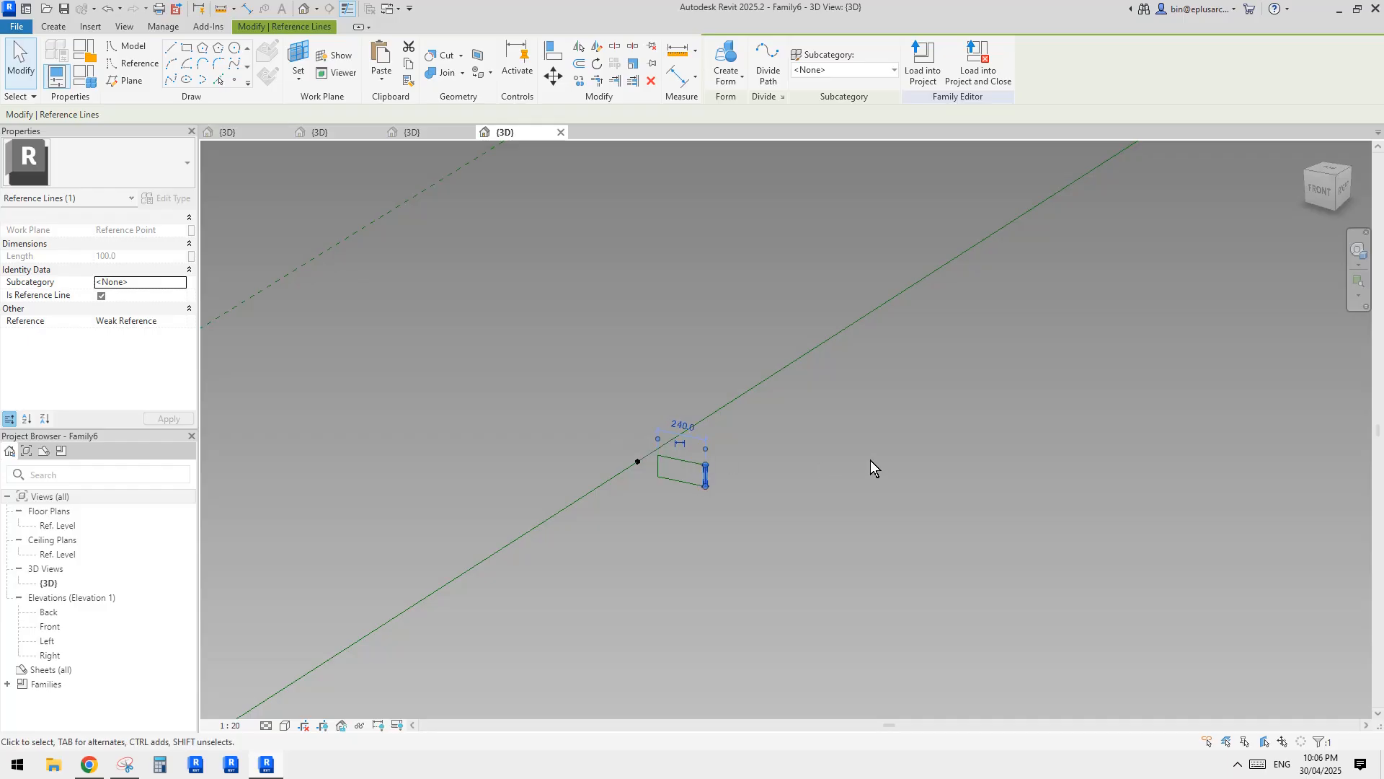
Copy the hosted reference point together with its rectangular profile to an empty spot beside the reference line.
click(871, 461)
drag(657, 413, 768, 529)
scroll(770, 525, down, 1)
key(c)
key(o)
click(748, 499)
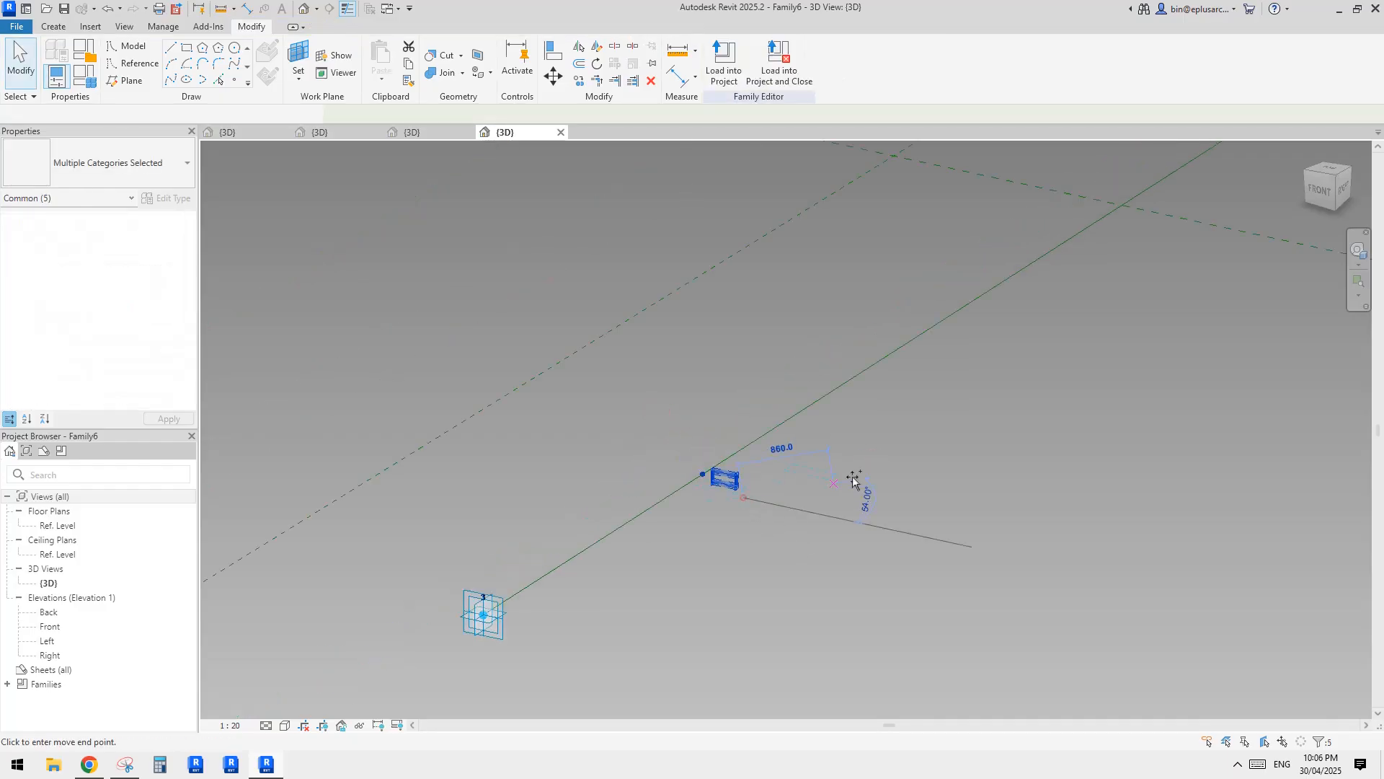
click(898, 469)
click(853, 441)
Rehost the copied reference point on the reference line between adaptive points 2 and 3, close to point 2.
middle_drag(936, 404, 856, 440)
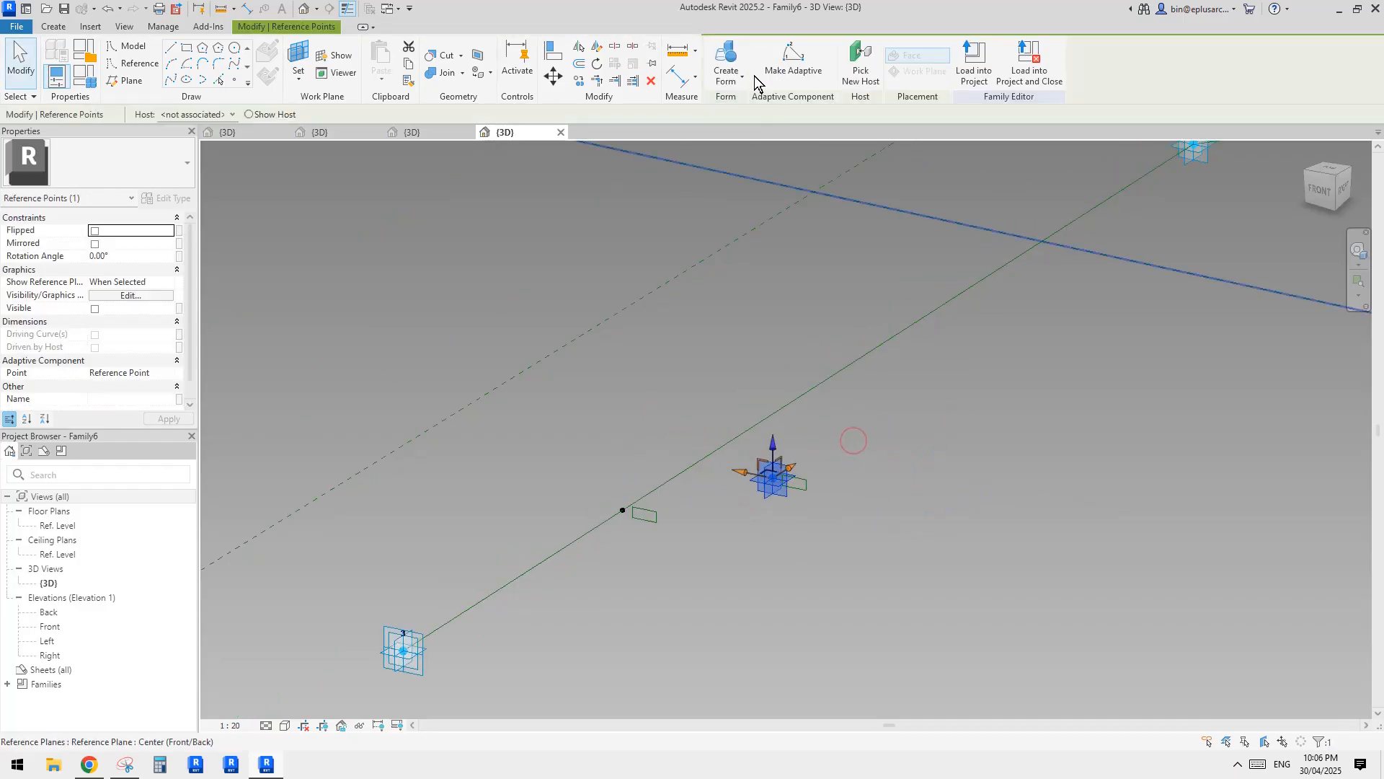
click(854, 71)
click(1103, 202)
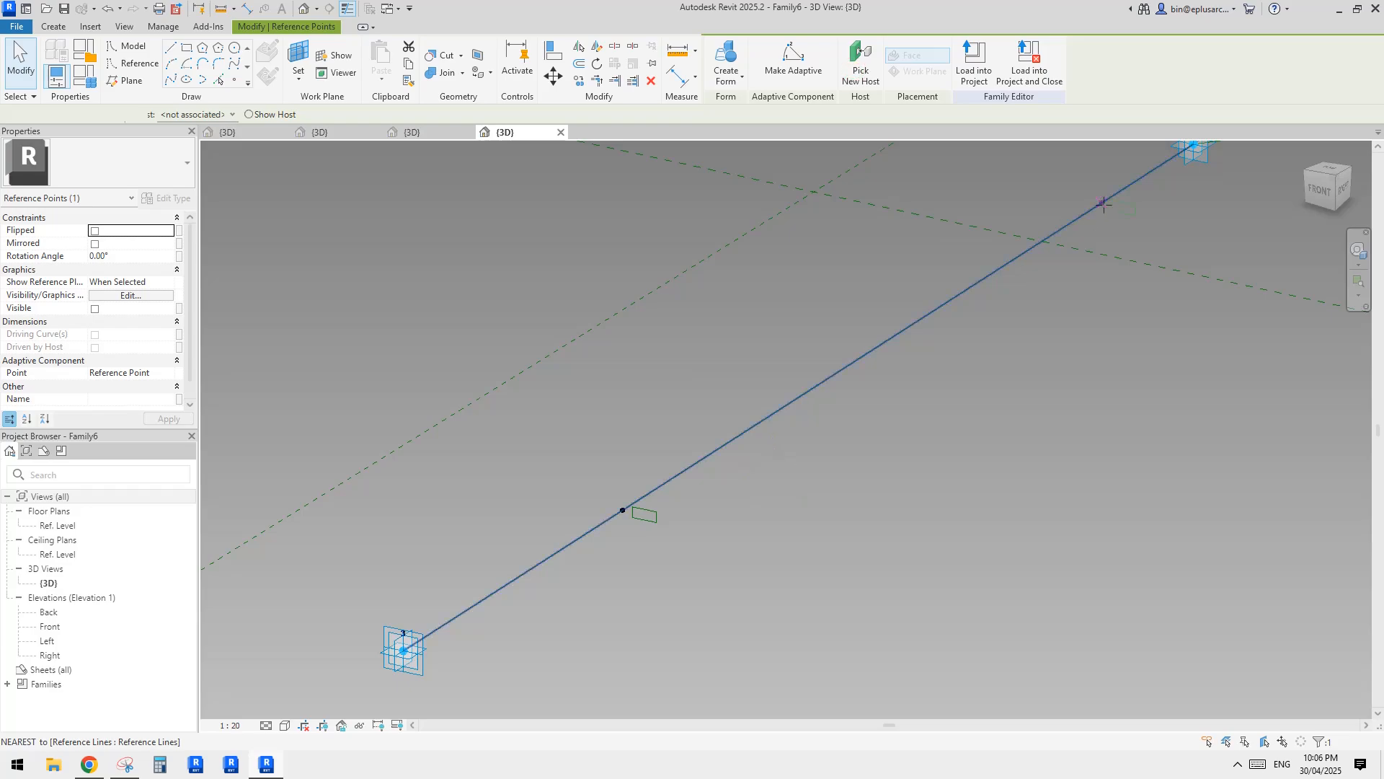
click(966, 271)
scroll(825, 336, down, 2)
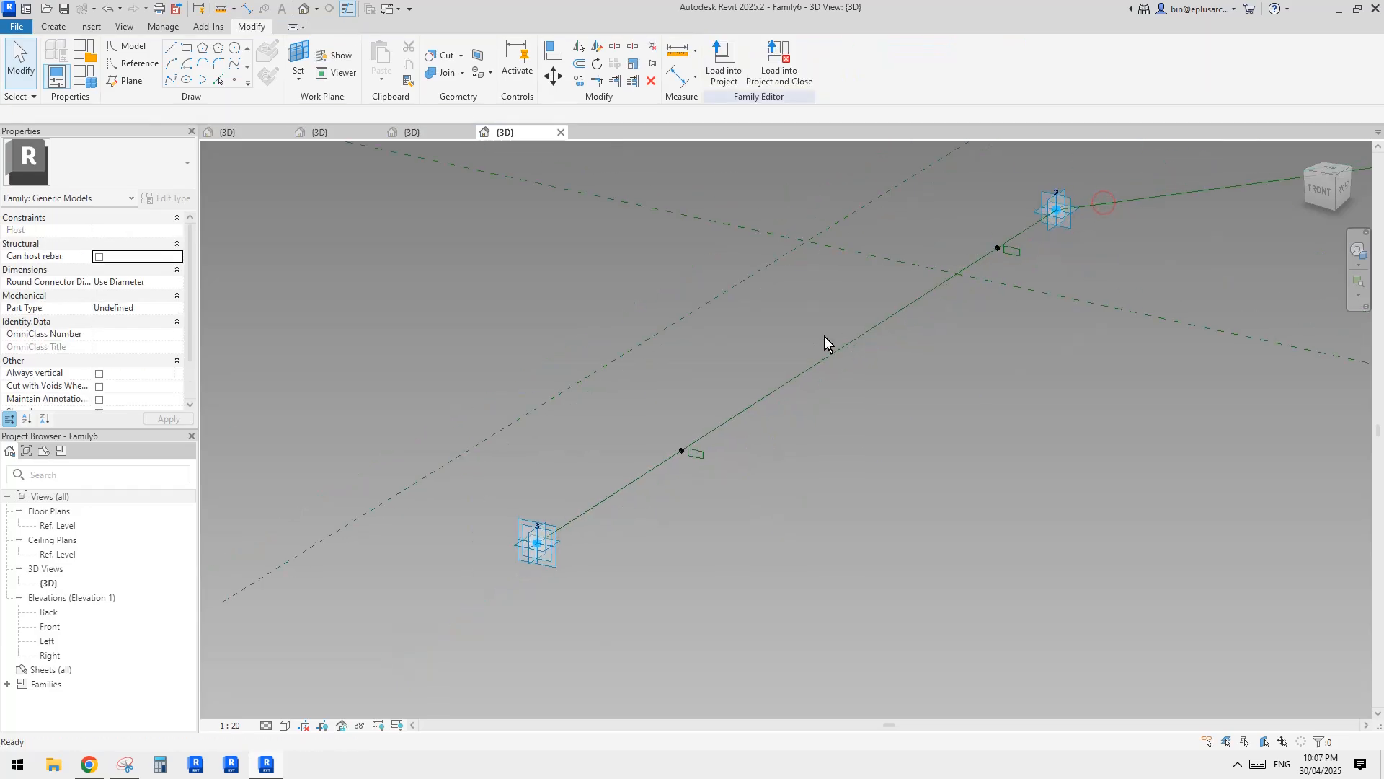
Create a solid form between the two rectangular profiles on the reference line.
click(696, 453)
ctrl+click(1012, 251)
ctrl+click(1020, 248)
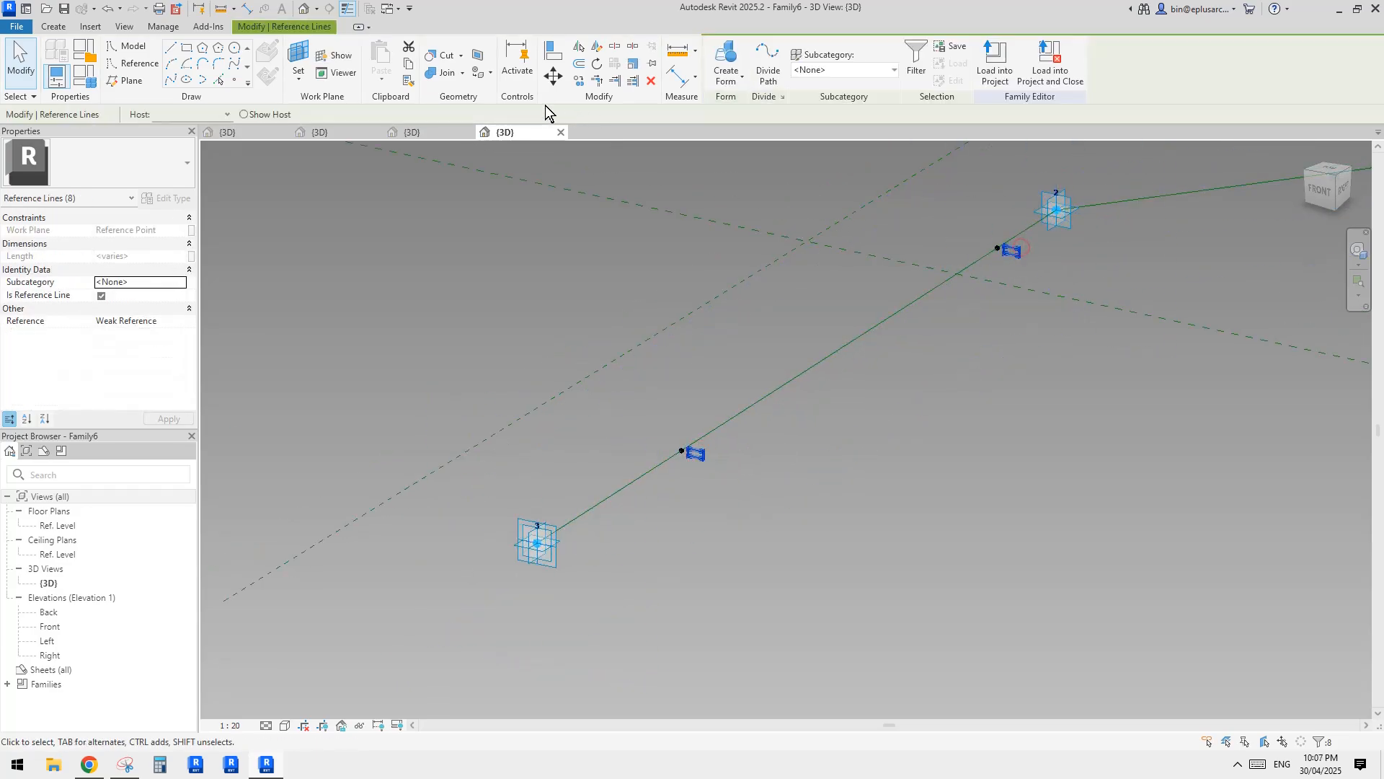
click(723, 58)
scroll(793, 347, down, 2)
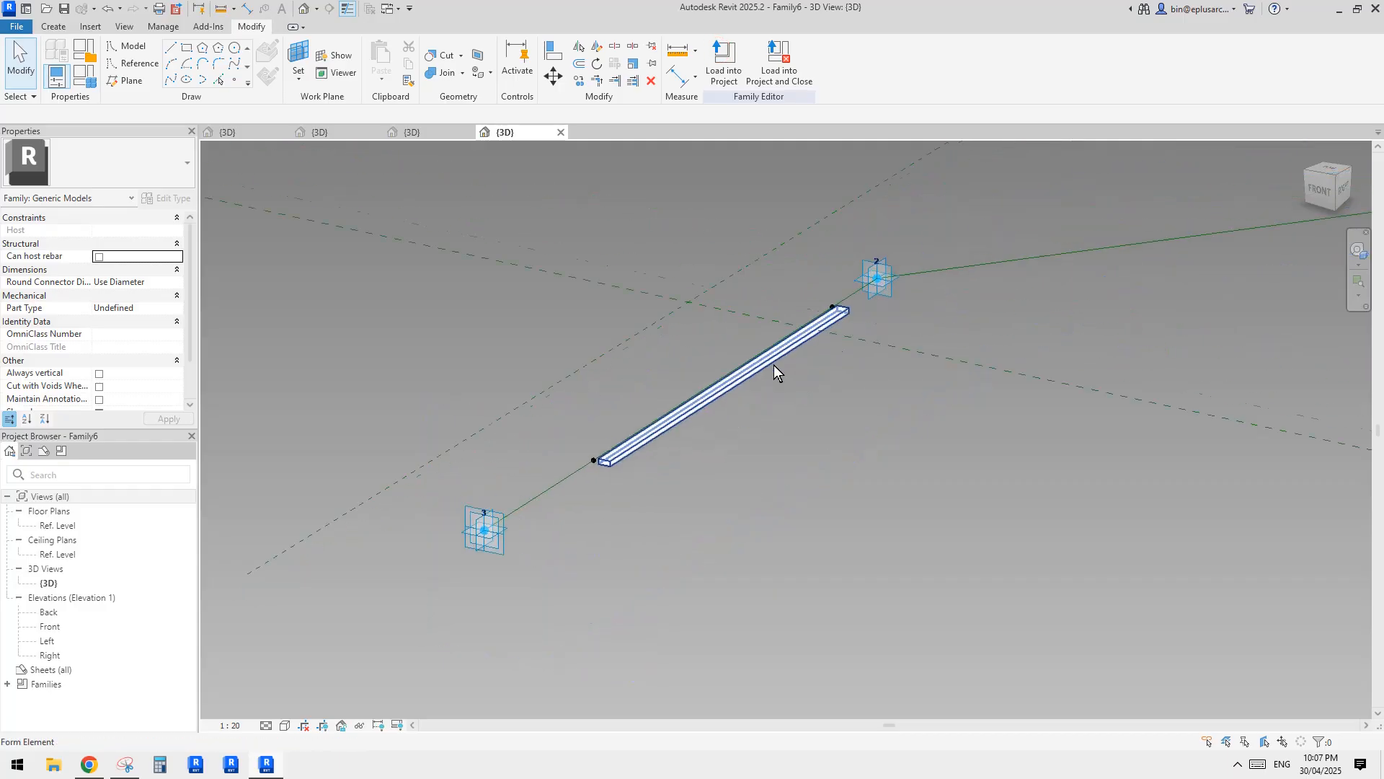
Reposition adaptive point 2 to test how the bar follows the reference line.
drag(880, 290, 658, 433)
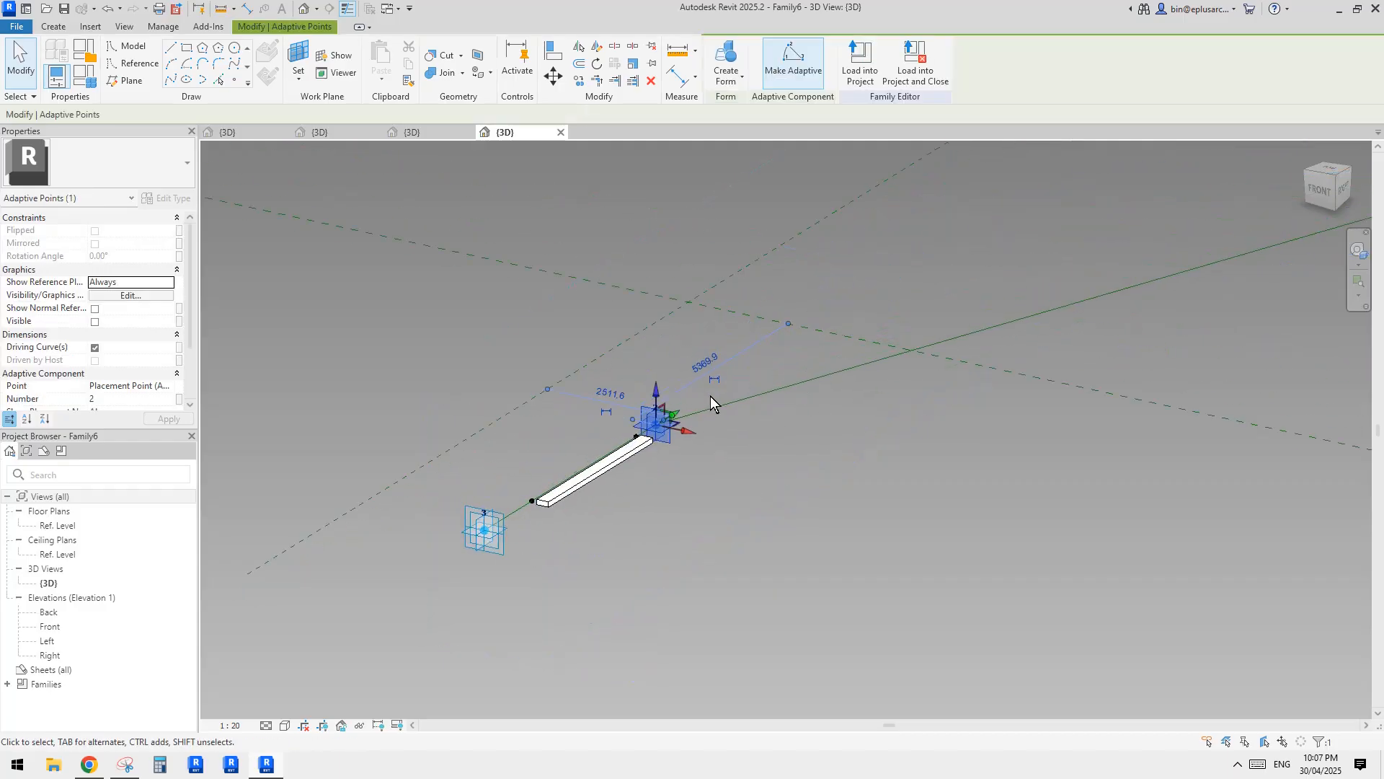
scroll(713, 396, down, 2)
middle_drag(920, 370, 762, 413)
drag(1016, 326, 647, 438)
click(591, 472)
scroll(516, 468, up, 3)
middle_drag(461, 505, 812, 392)
shift+middle_drag(897, 400, 911, 469)
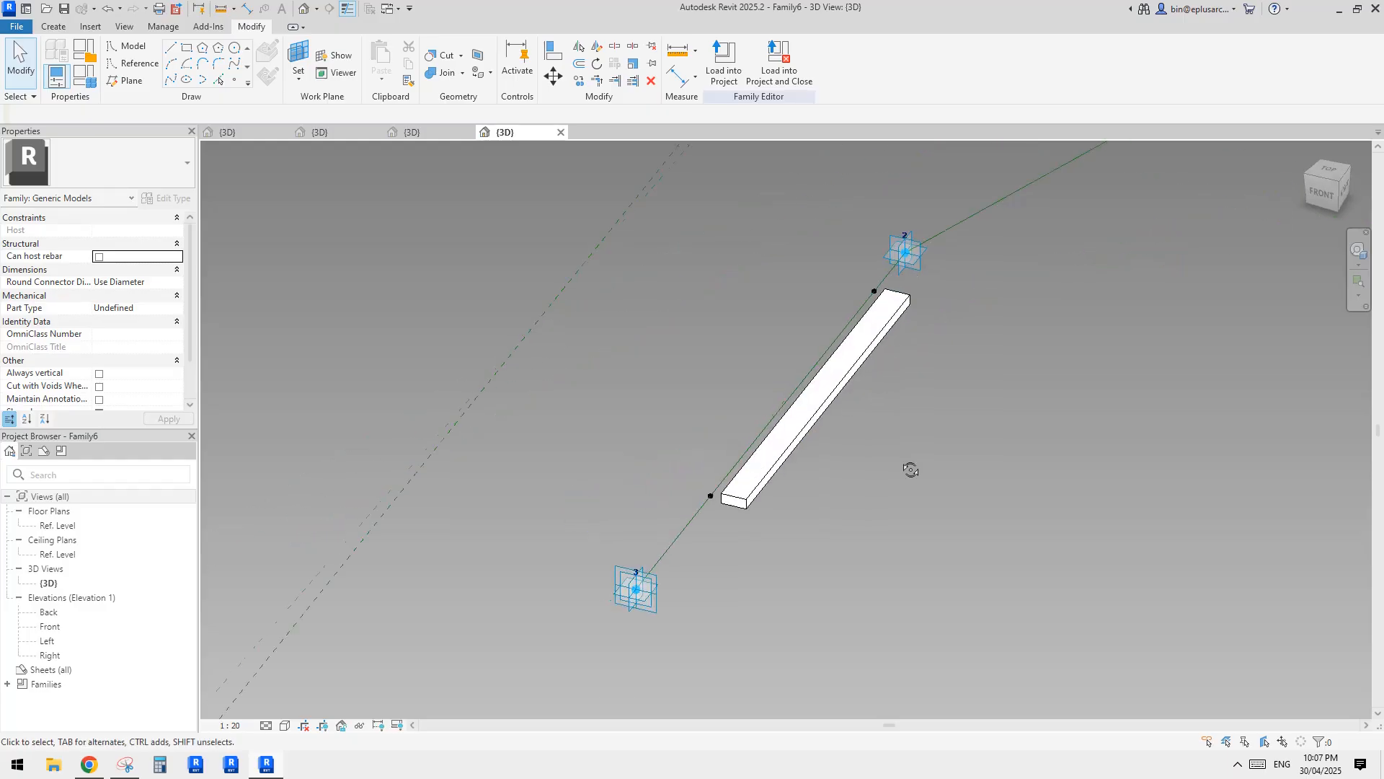
Slide the hosted profile point at the far end of the bar along the reference line onto adaptive point 3.
scroll(922, 427, down, 2)
shift+middle_drag(951, 423, 1004, 418)
drag(1008, 173, 1098, 194)
click(830, 408)
shift+middle_drag(830, 408, 756, 440)
drag(756, 438, 632, 521)
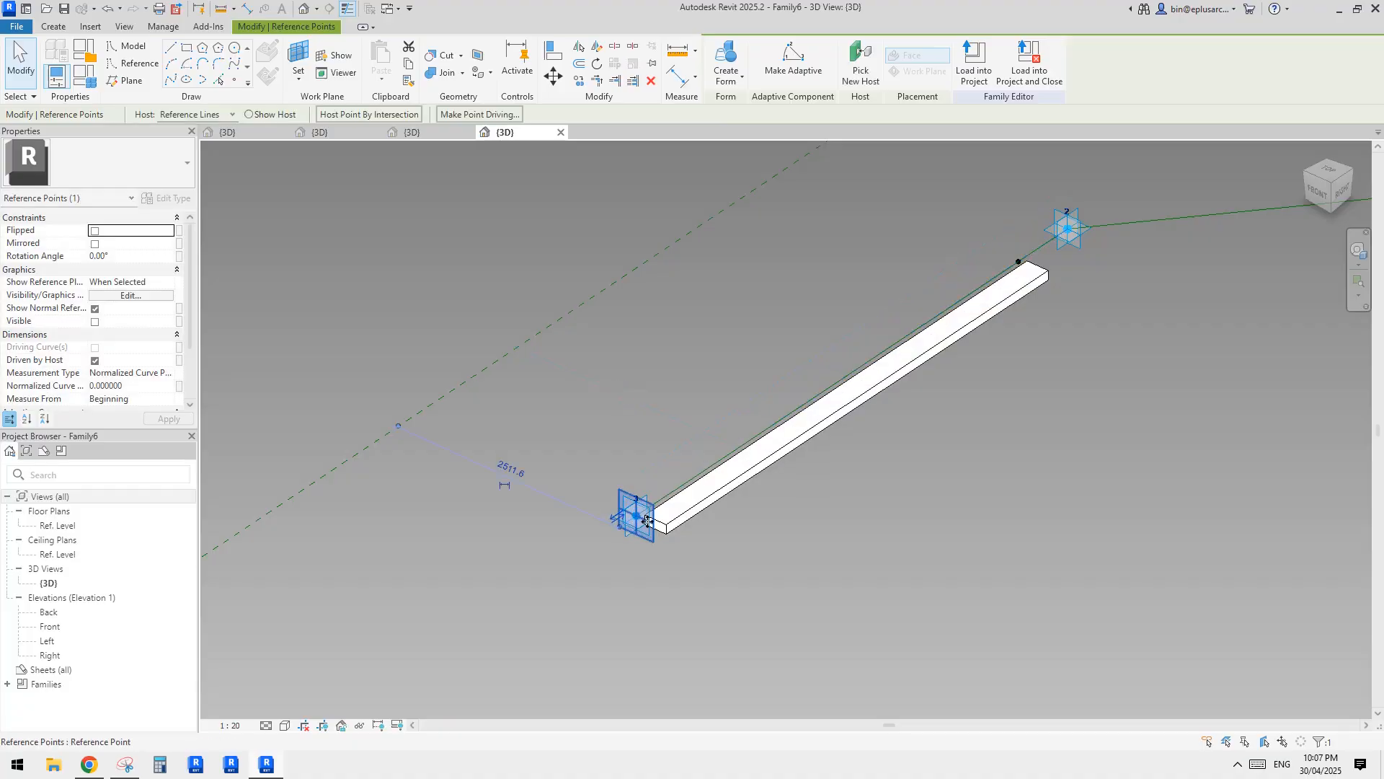
middle_drag(647, 525, 617, 525)
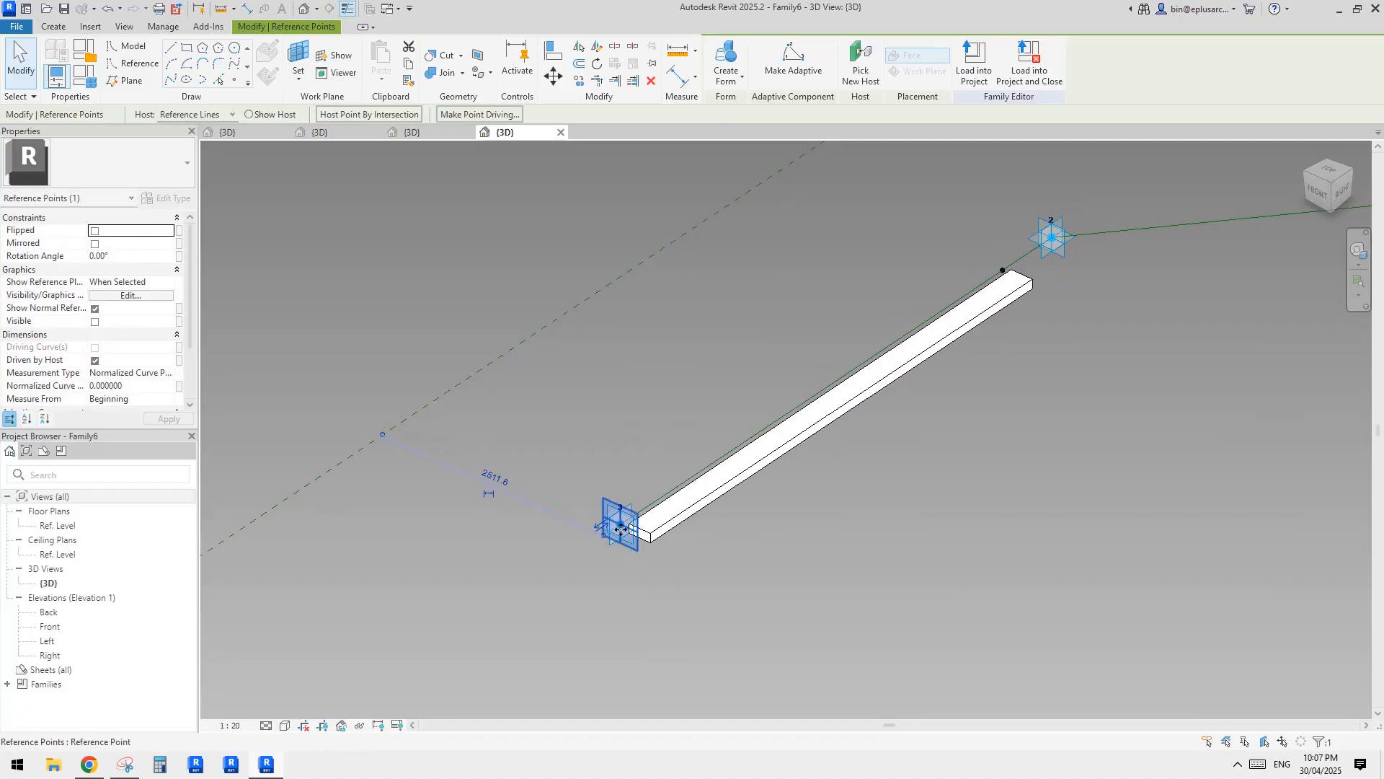
Select the hosted profile point near adaptive point 2 and flip its measurement to start from the line's end.
scroll(776, 528, down, 1)
middle_drag(776, 529, 763, 541)
shift+middle_drag(964, 375, 914, 419)
scroll(978, 367, up, 4)
click(931, 347)
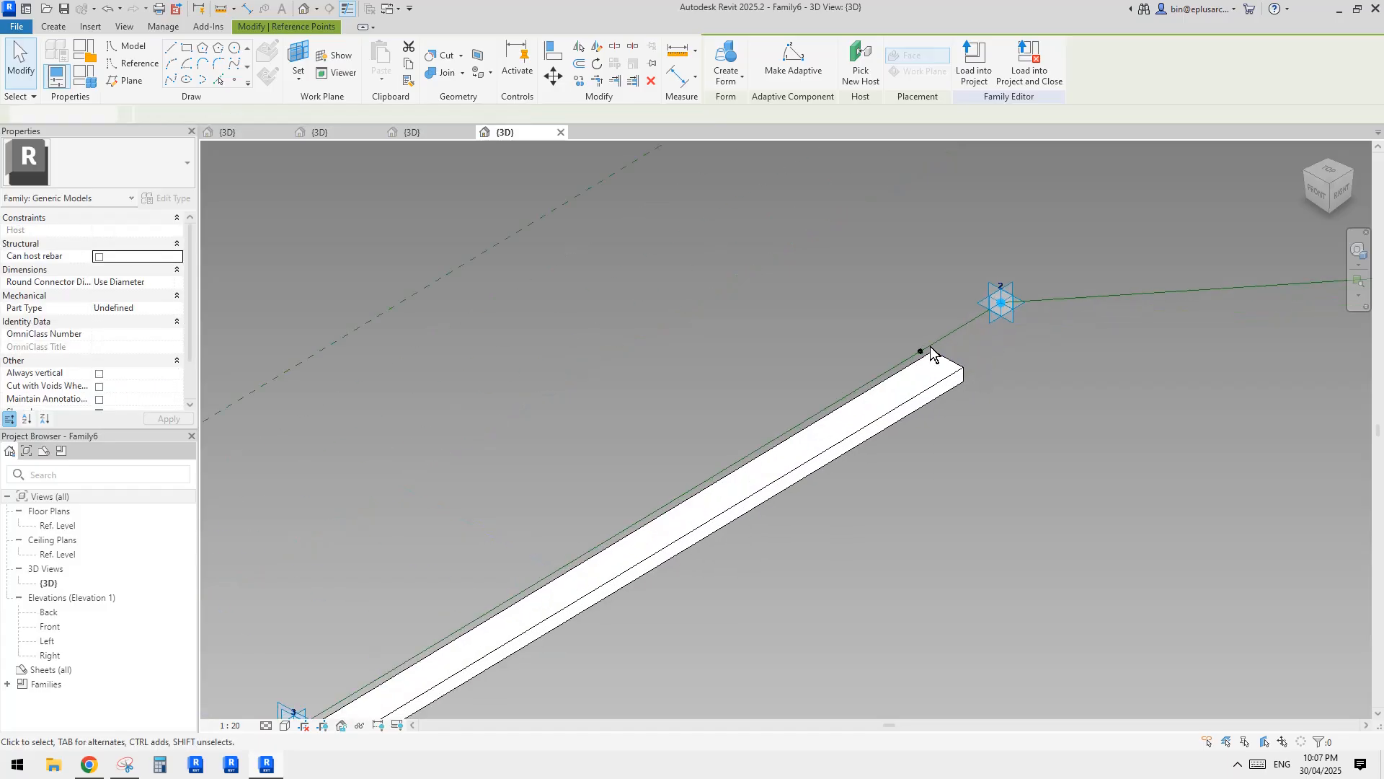
click(921, 351)
shift+middle_drag(920, 350, 811, 421)
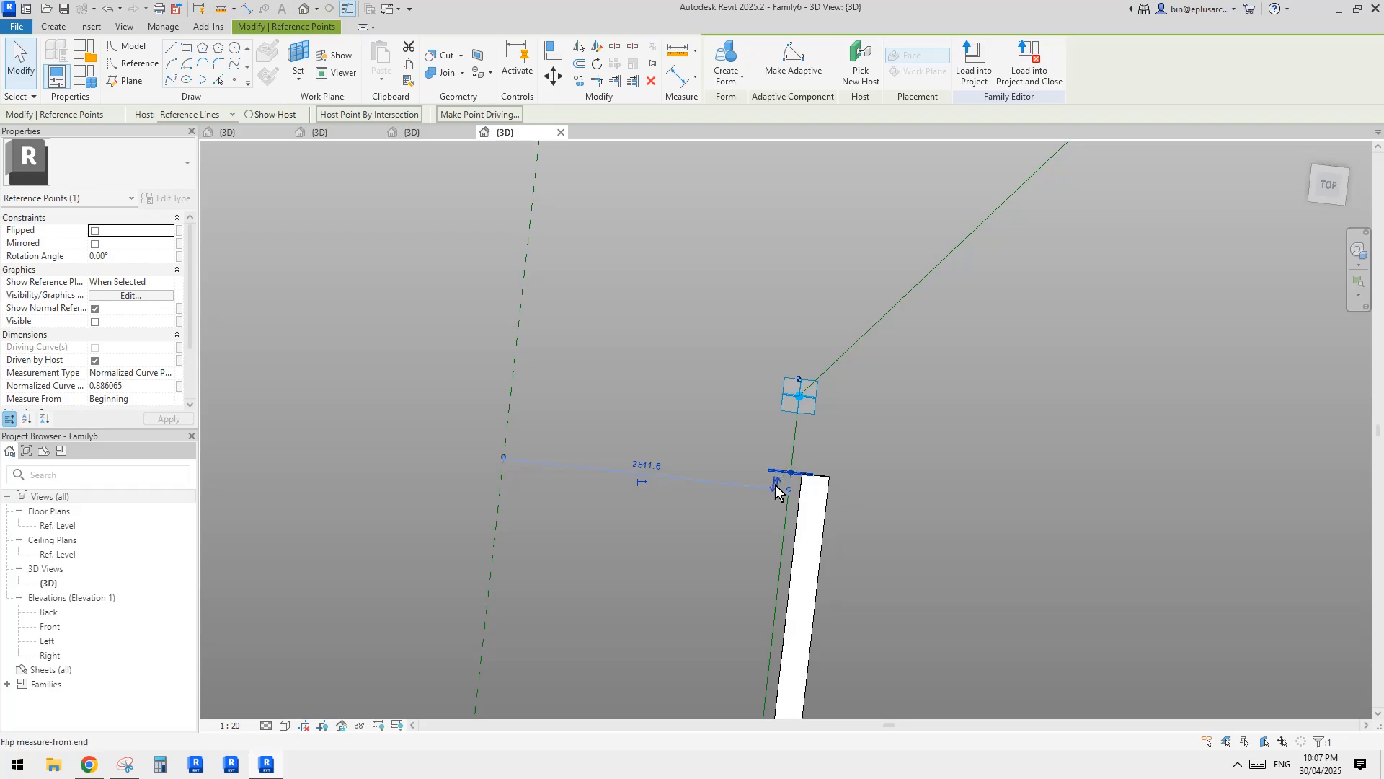
mouse_move(776, 491)
shift+middle_down()
mouse_move(834, 464)
mouse_move(766, 495)
shift+middle_up()
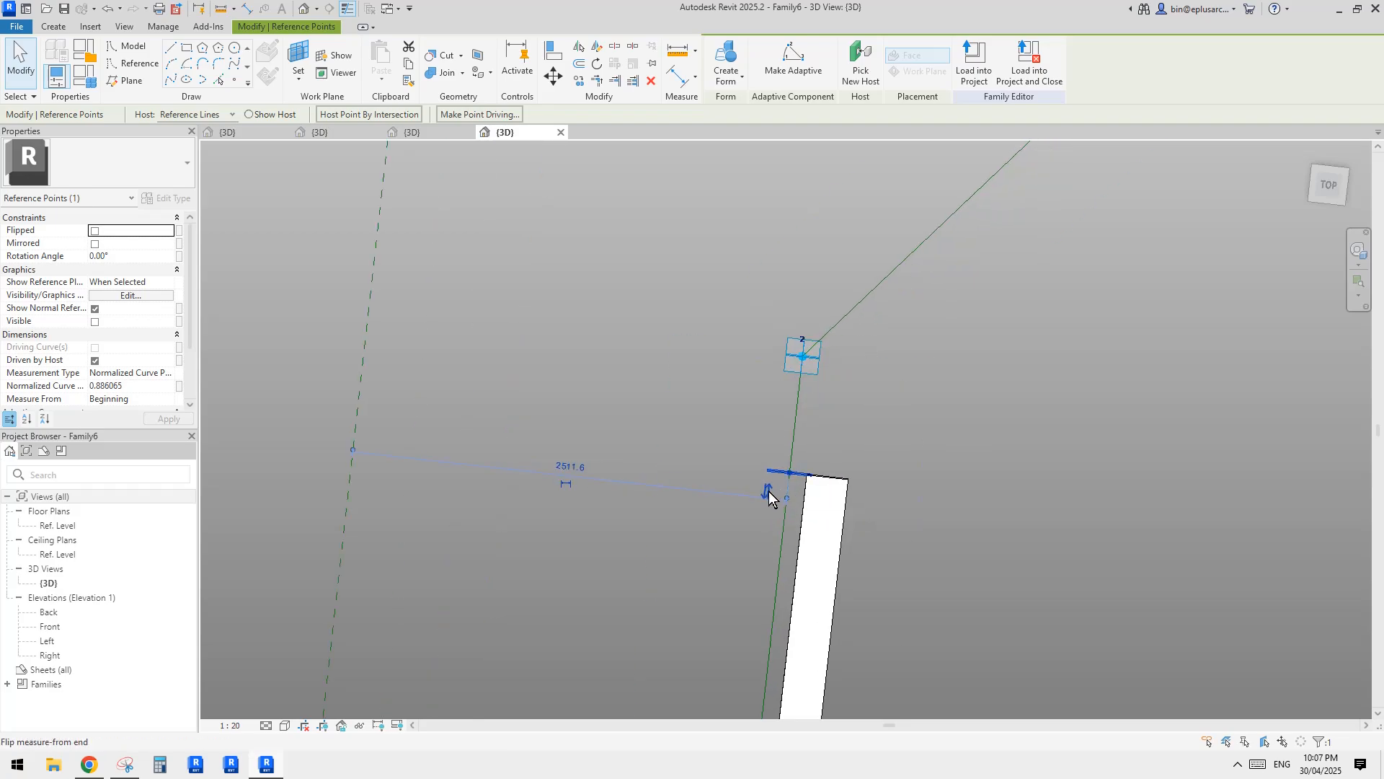
click(768, 494)
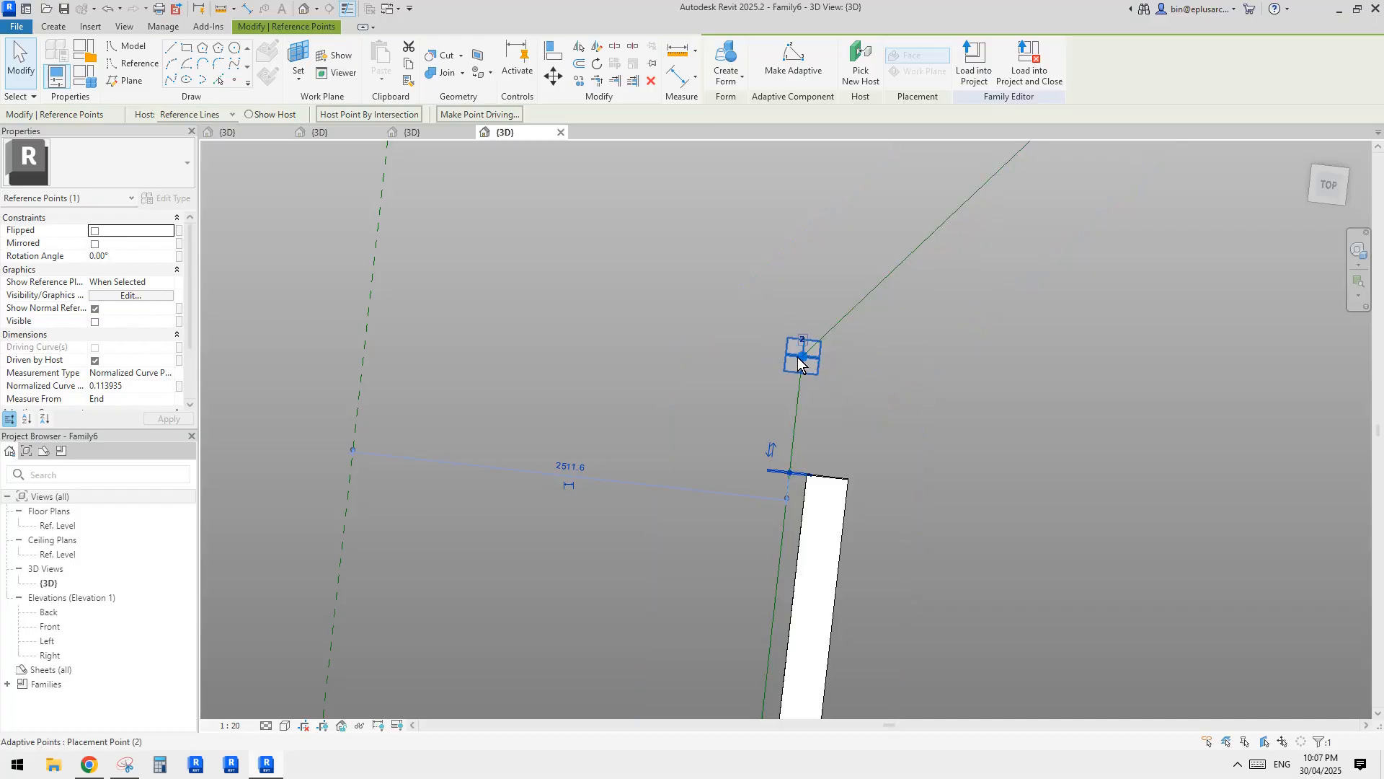
Change the hosted point's measurement type to Segment Length and set the length to 400 mm.
click(168, 373)
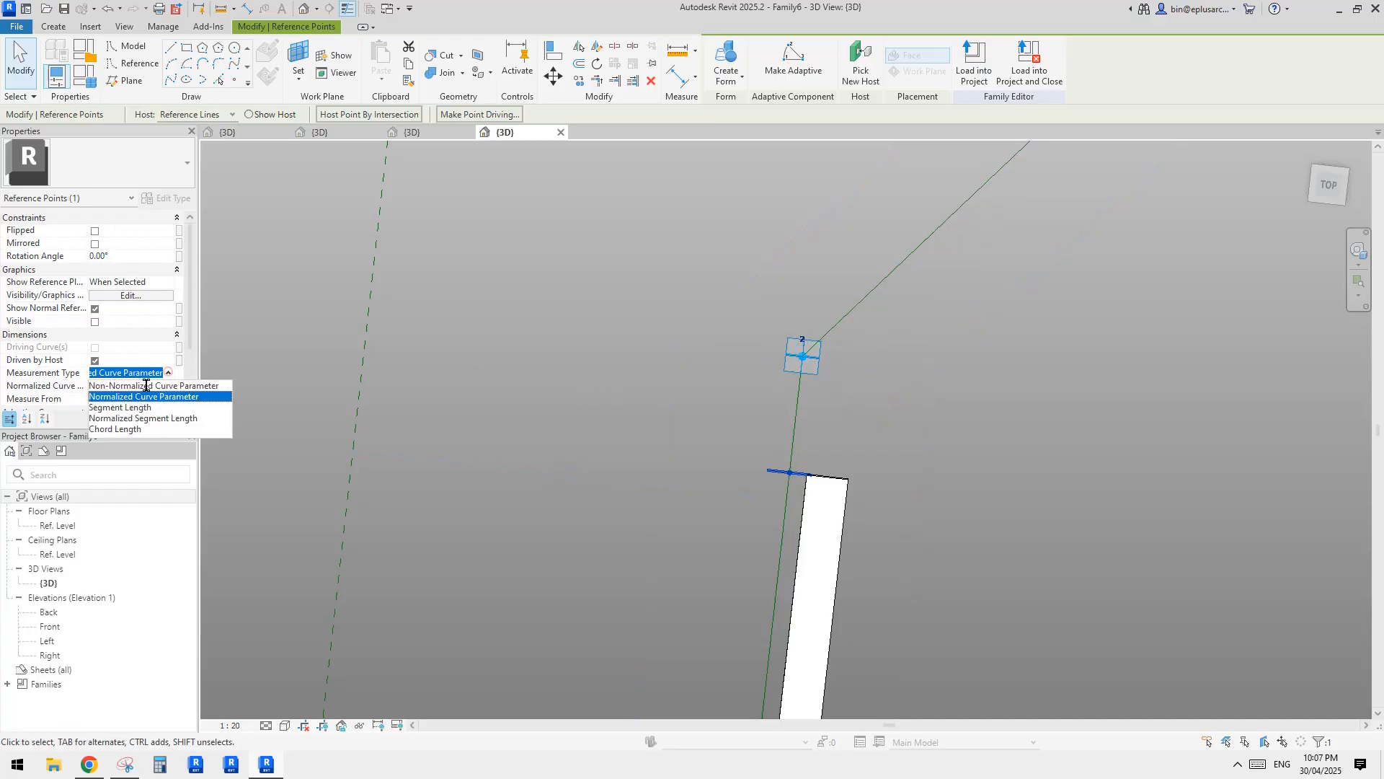
click(119, 407)
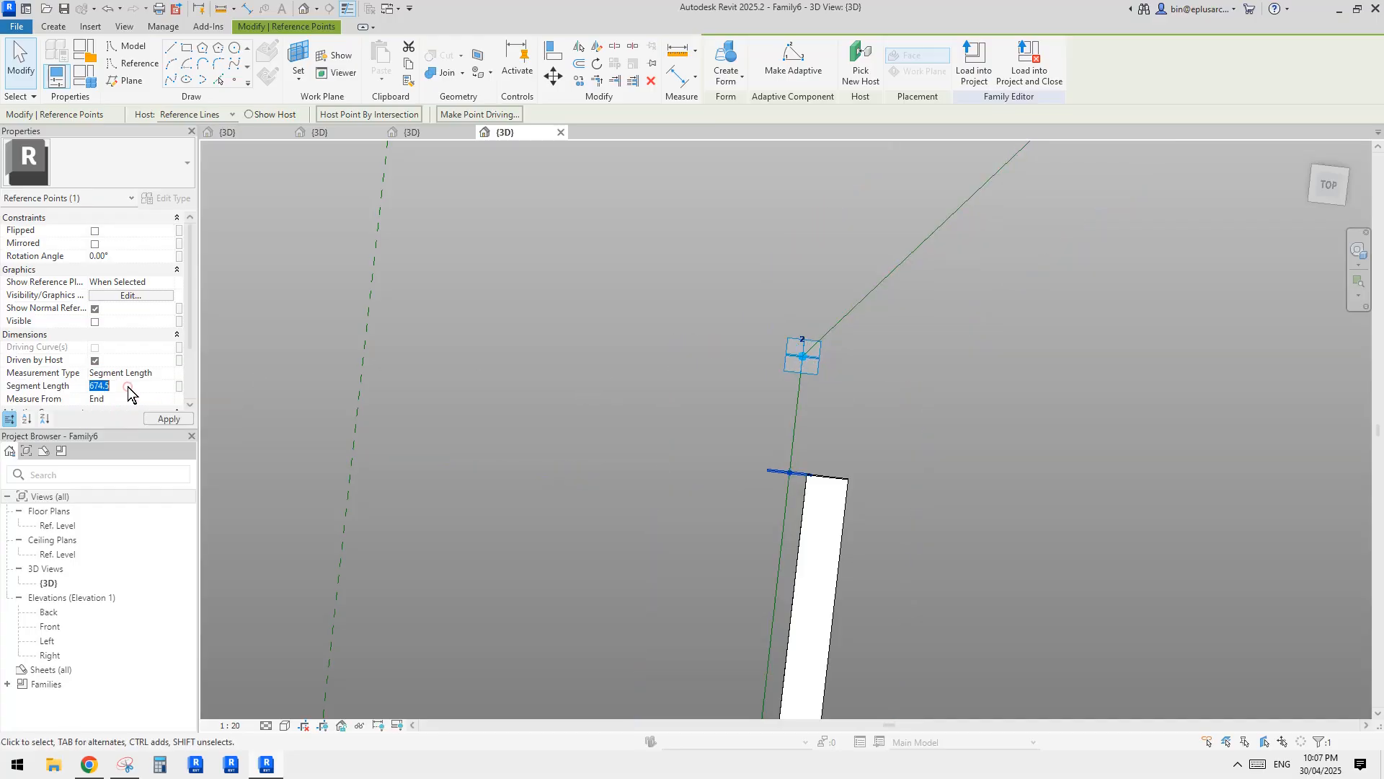
click(128, 386)
text(400)
key(Return)
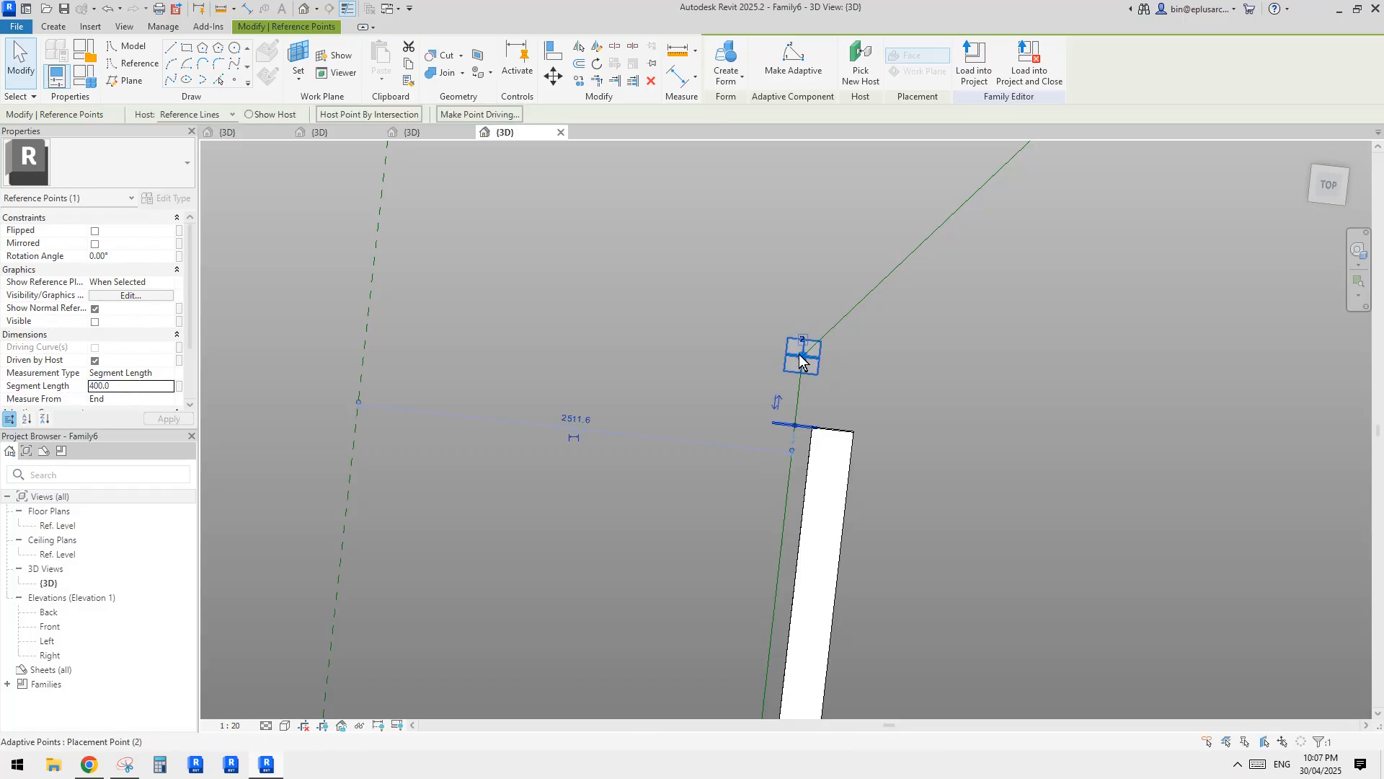
scroll(806, 375, down, 3)
scroll(807, 394, down, 1)
key(Escape)
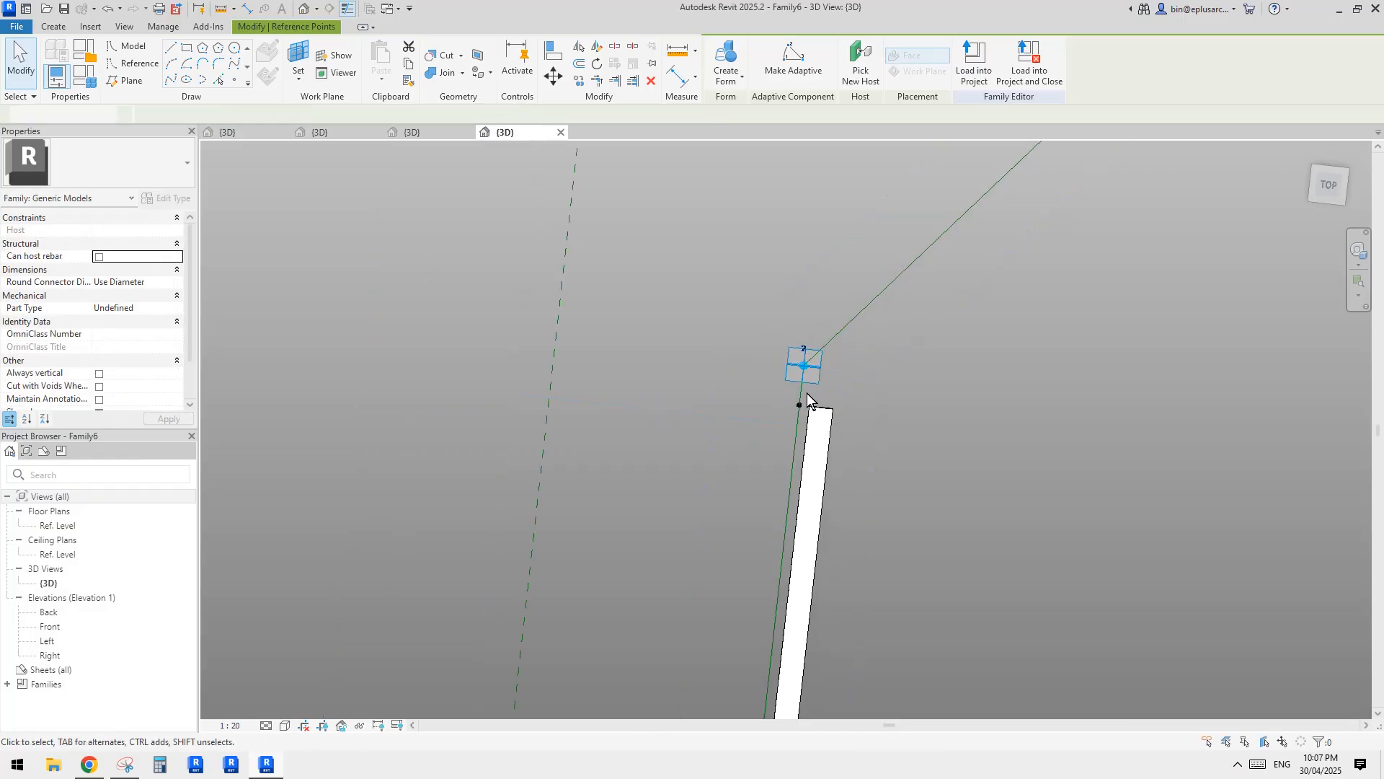
Switch to Snipping Tool and sketch the outline of a bent bar with a vertical leg and slanted branch over the reference photo.
scroll(815, 383, down, 1)
middle_drag(822, 374, 797, 447)
scroll(765, 432, up, 1)
key(Tab)
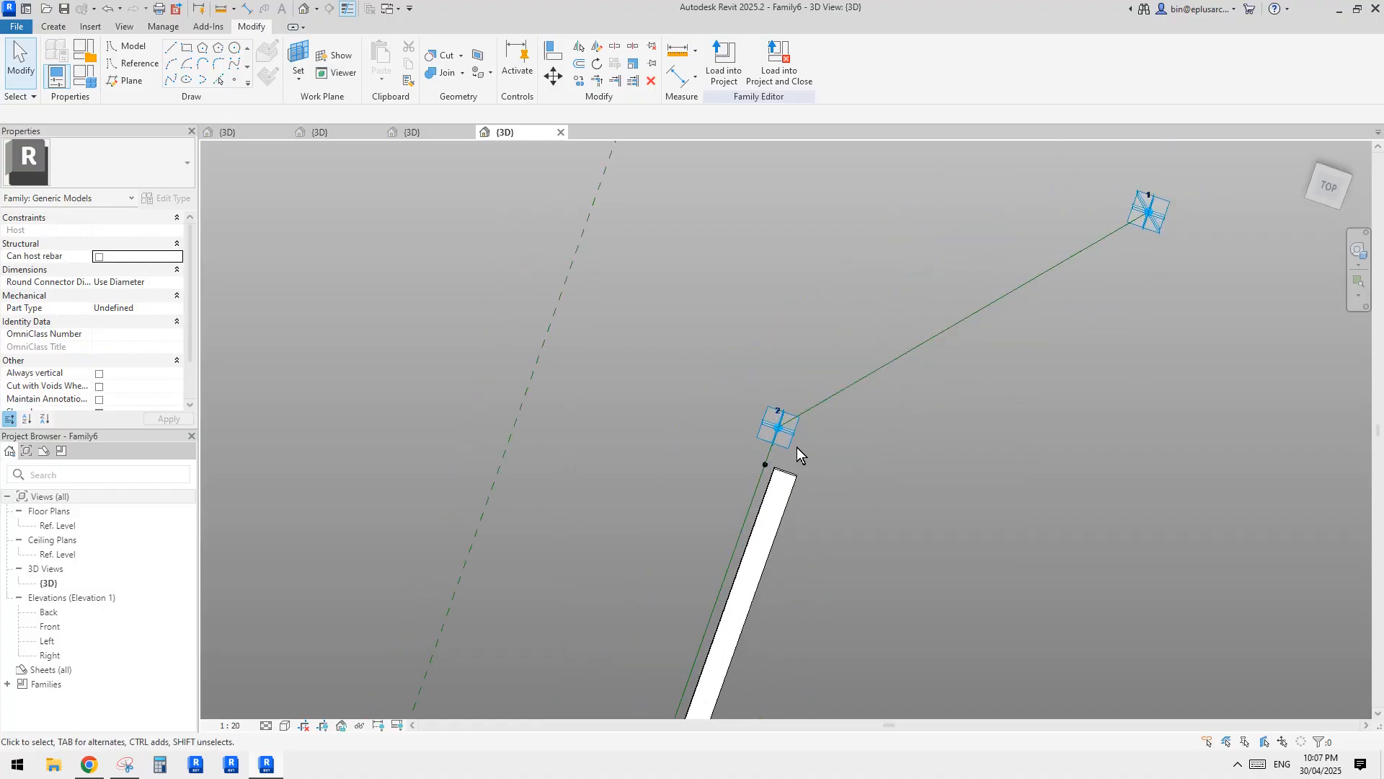
click(124, 765)
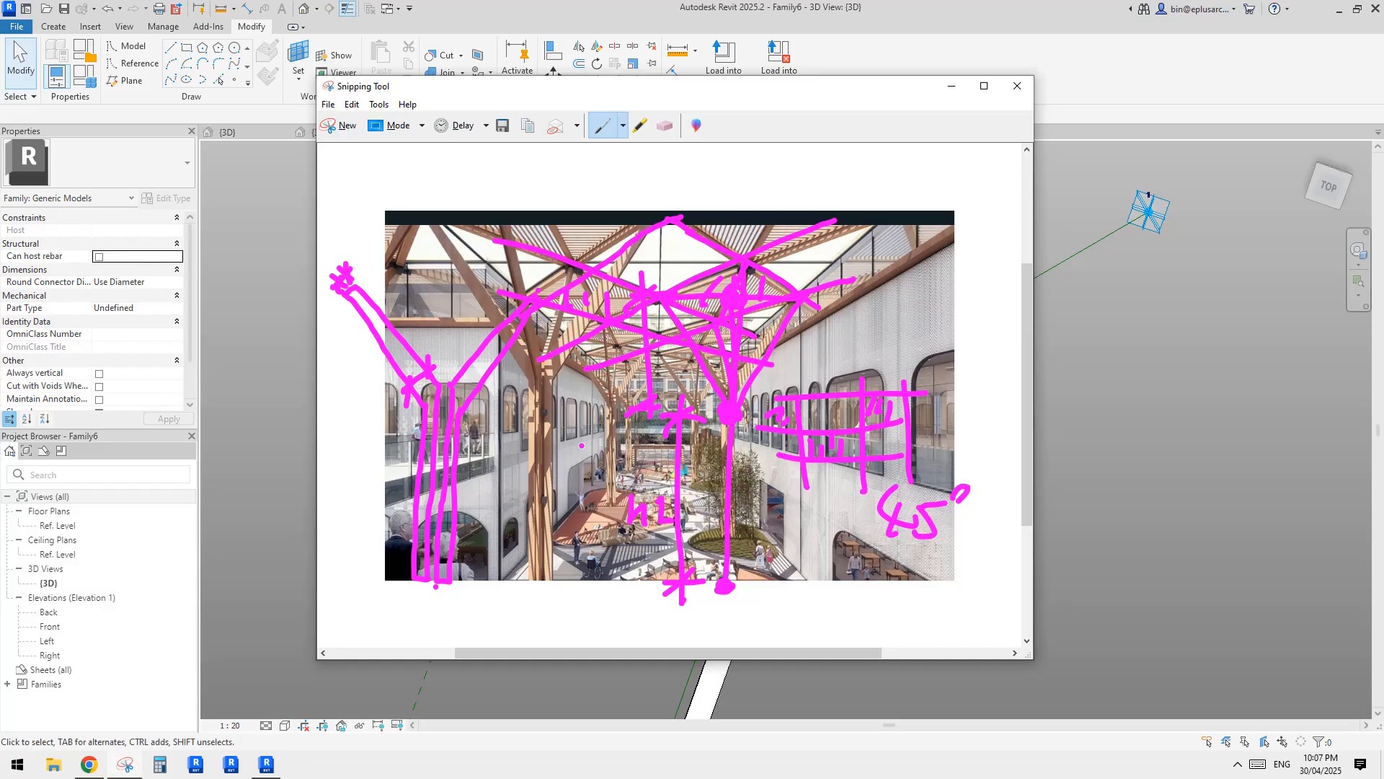
mouse_move(508, 419)
mouse_down()
mouse_move(571, 470)
mouse_move(577, 615)
mouse_move(550, 607)
mouse_move(555, 537)
mouse_move(464, 412)
mouse_move(475, 386)
mouse_up()
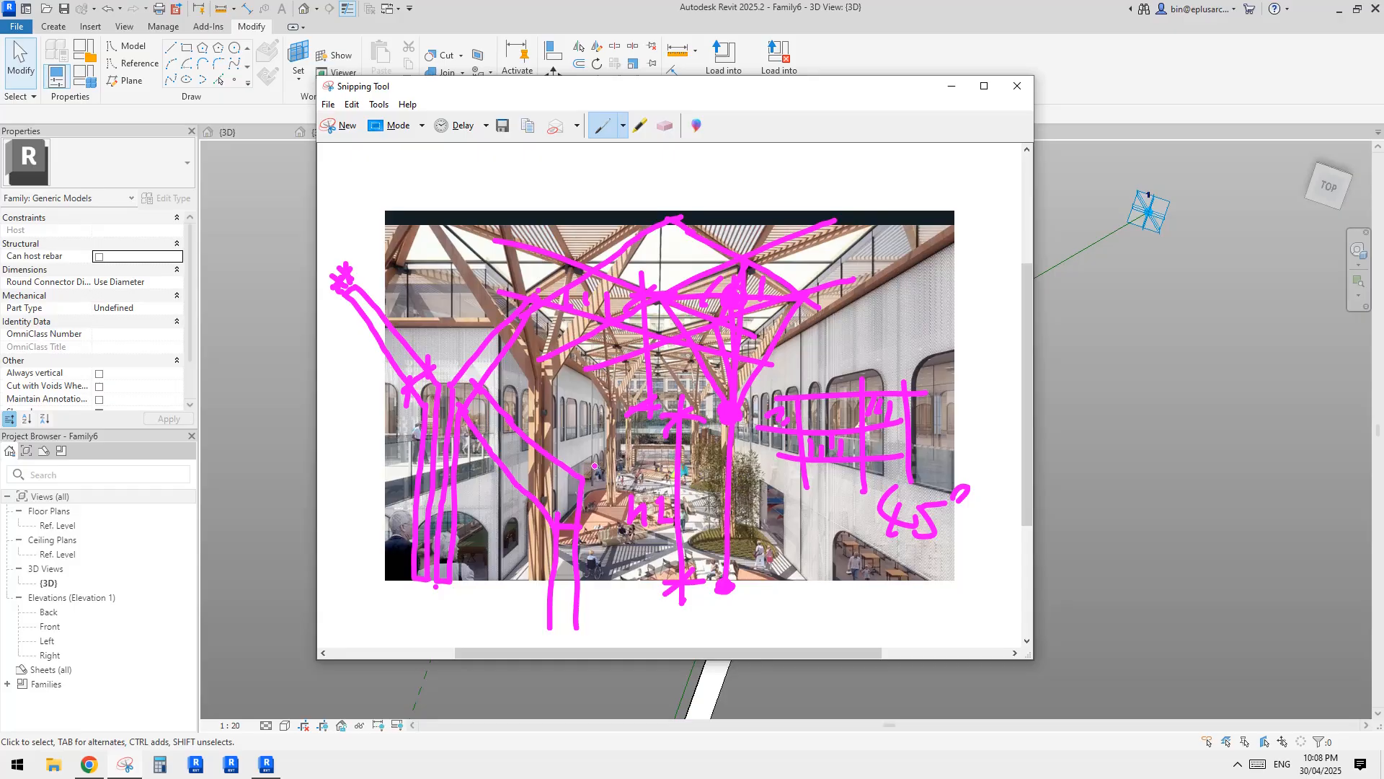
click(1042, 498)
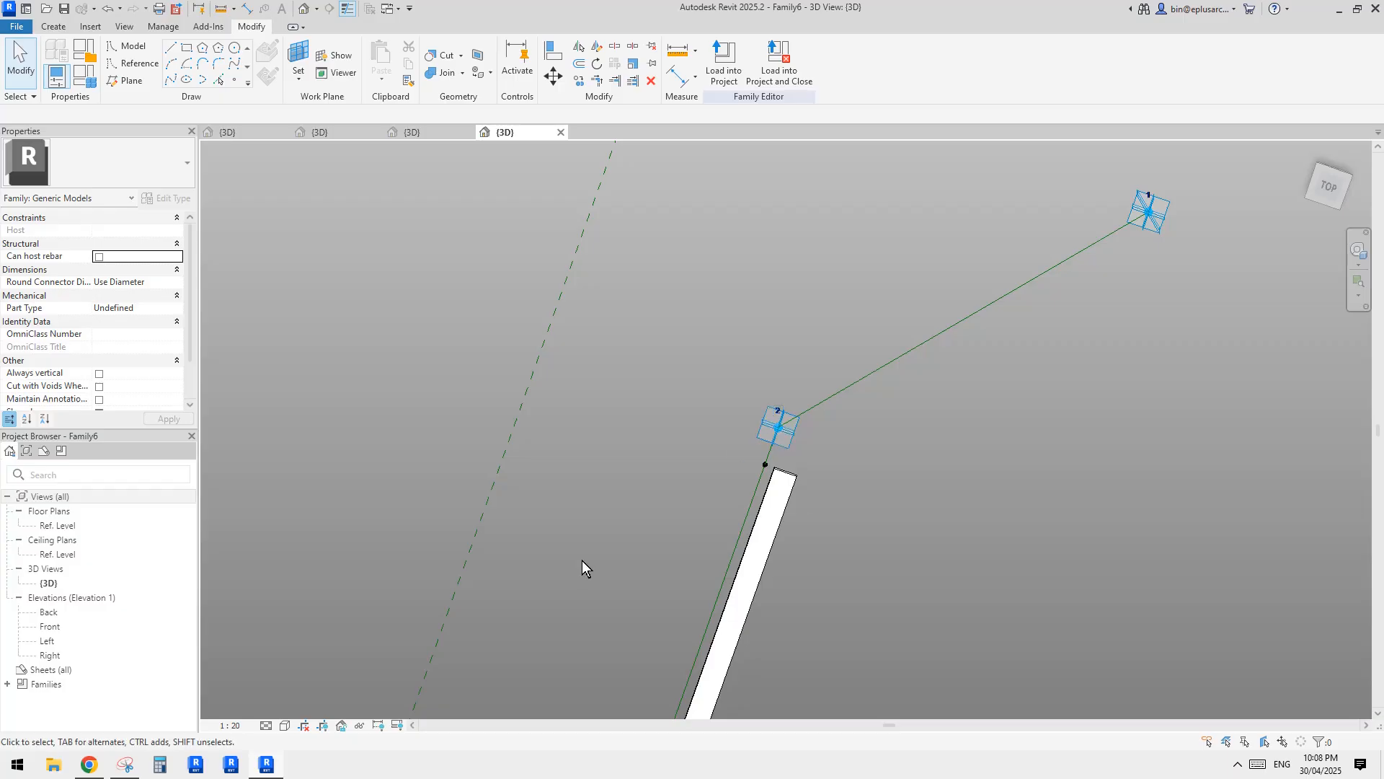
Reopen the annotated snip and add an offset vertical line, height marks beside the bend, and a circled node above the branch.
click(128, 766)
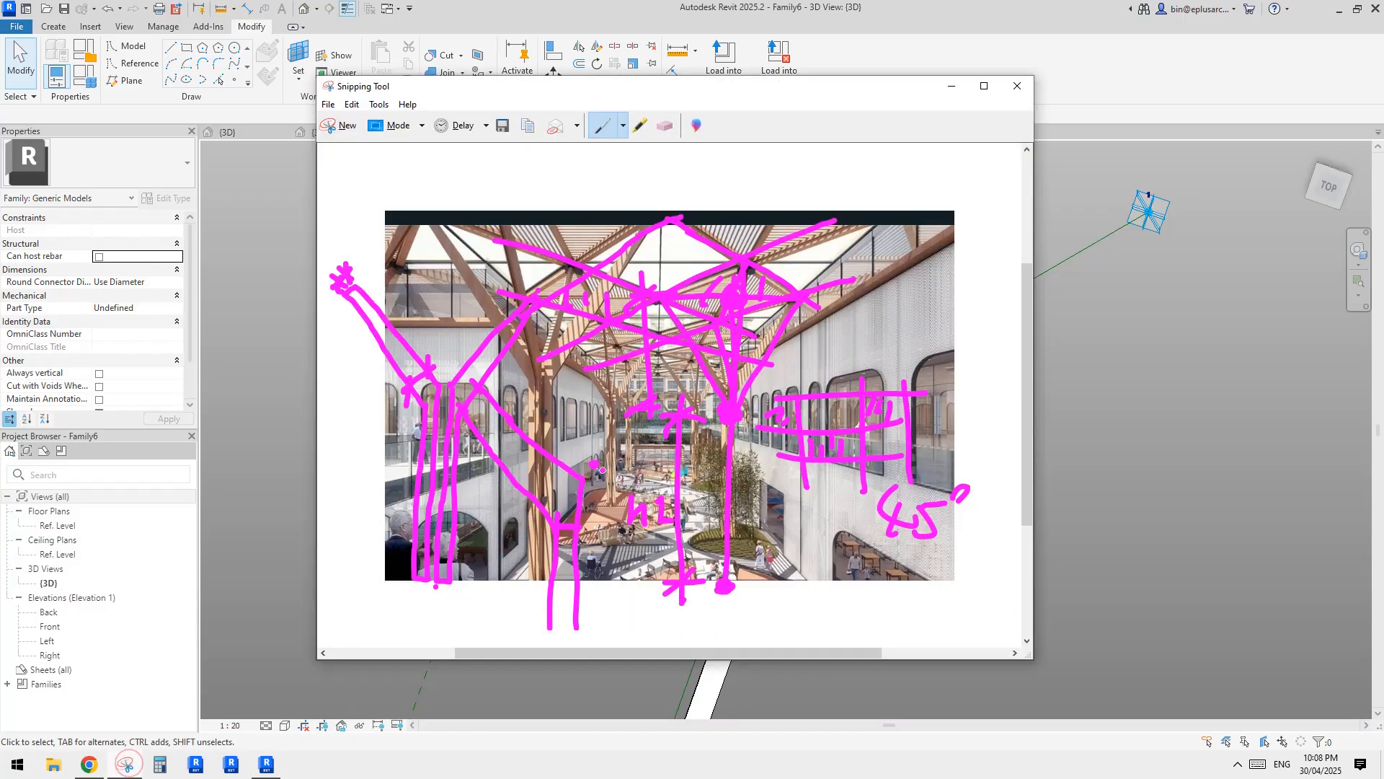
drag(594, 463, 588, 641)
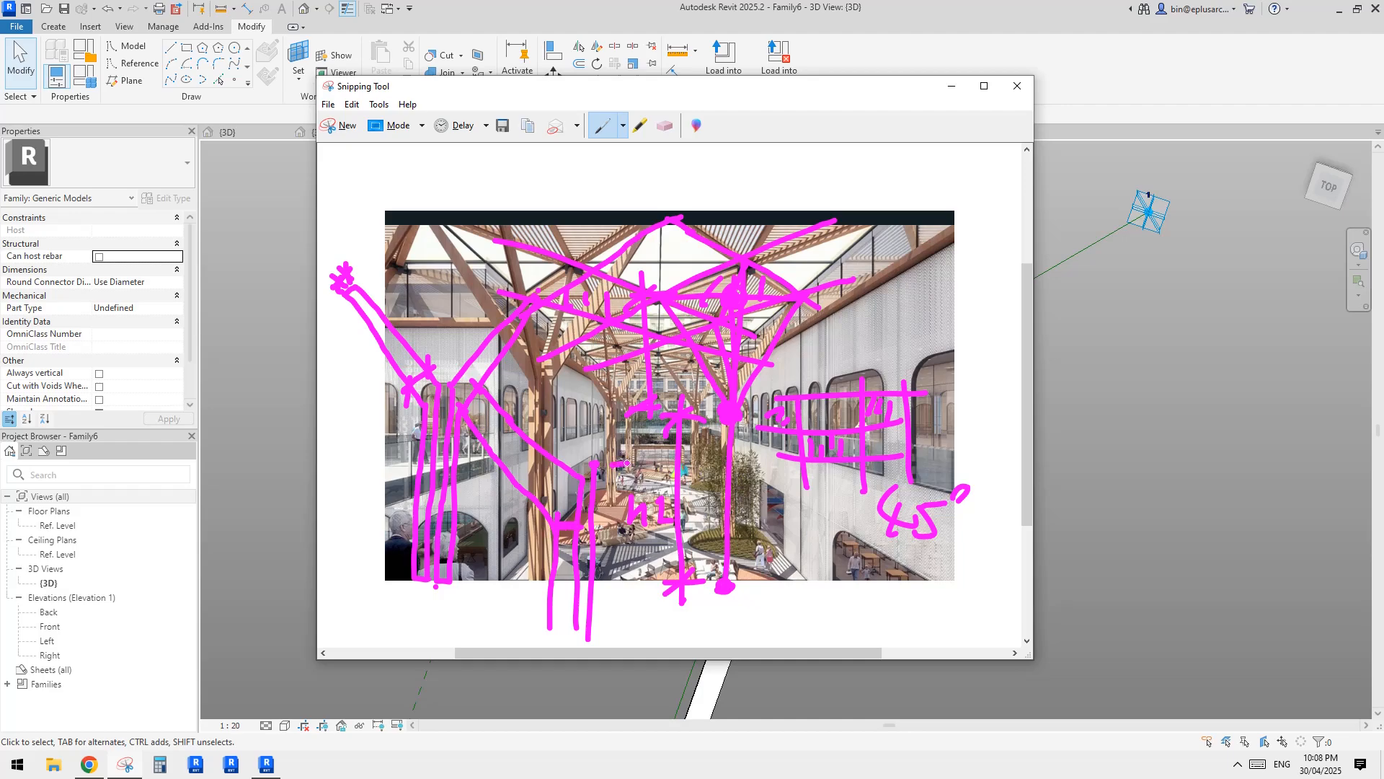
drag(604, 524, 631, 524)
drag(621, 452, 616, 534)
drag(589, 434, 608, 453)
mouse_move(472, 390)
mouse_down()
mouse_move(419, 335)
mouse_move(434, 324)
mouse_move(421, 332)
mouse_move(445, 339)
mouse_up()
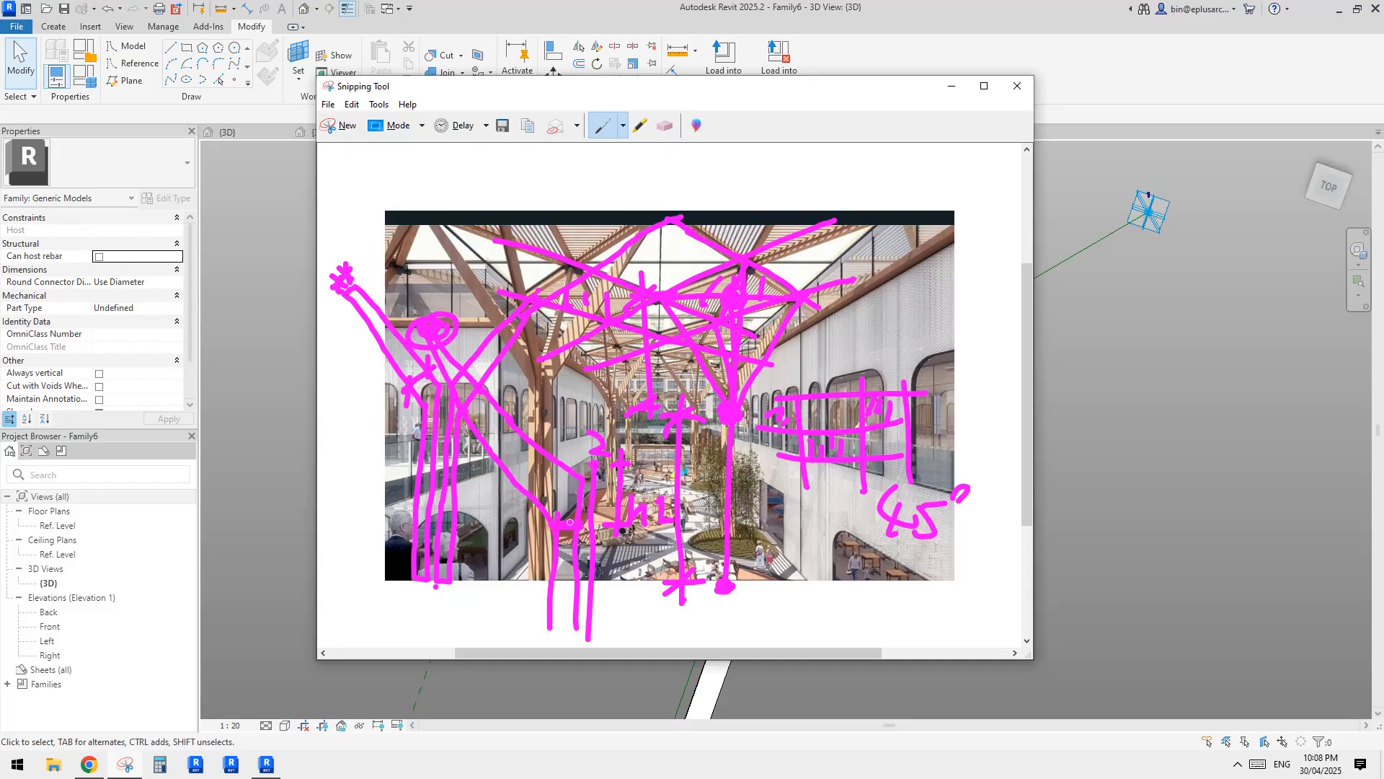
Sketch lines from the bend to the circled node and mark the width across the slanted branch.
drag(578, 519, 442, 334)
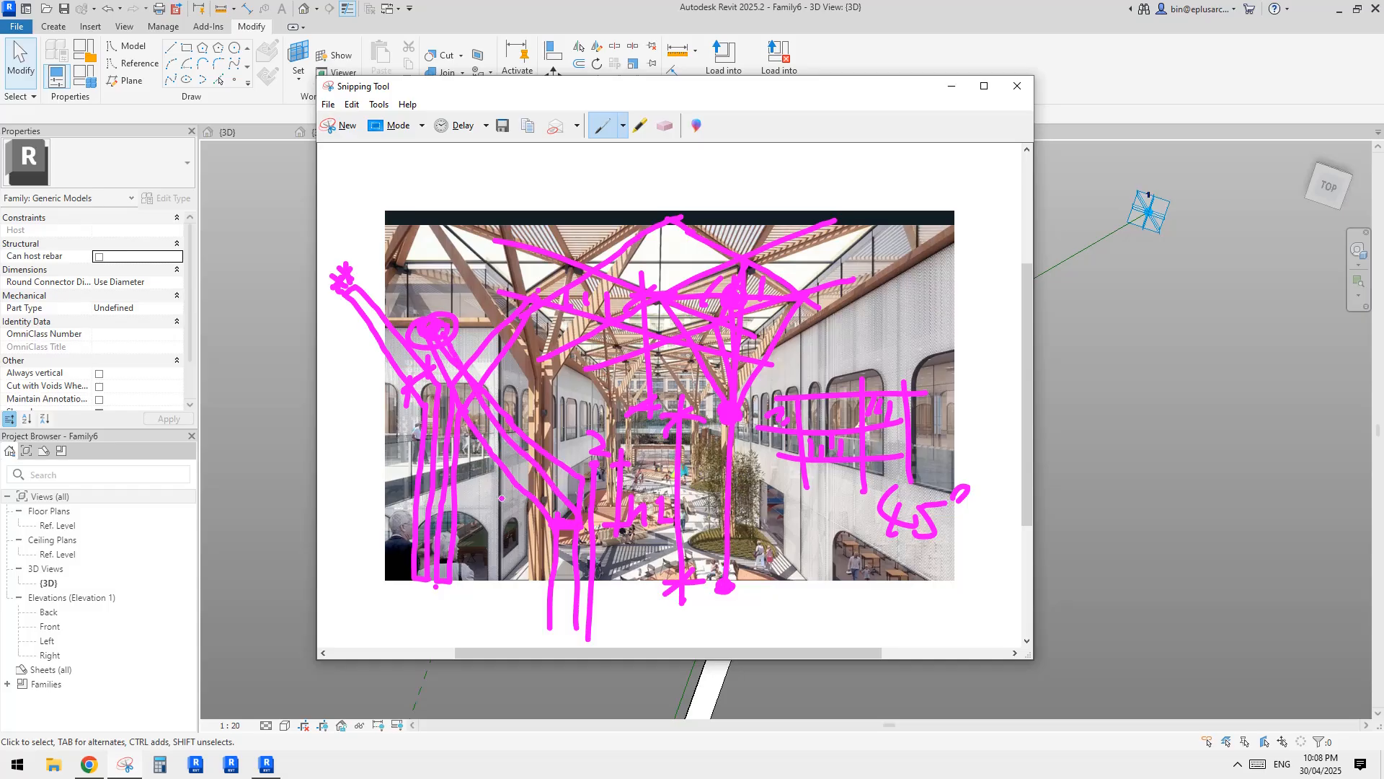
drag(502, 497, 522, 463)
drag(565, 502, 516, 432)
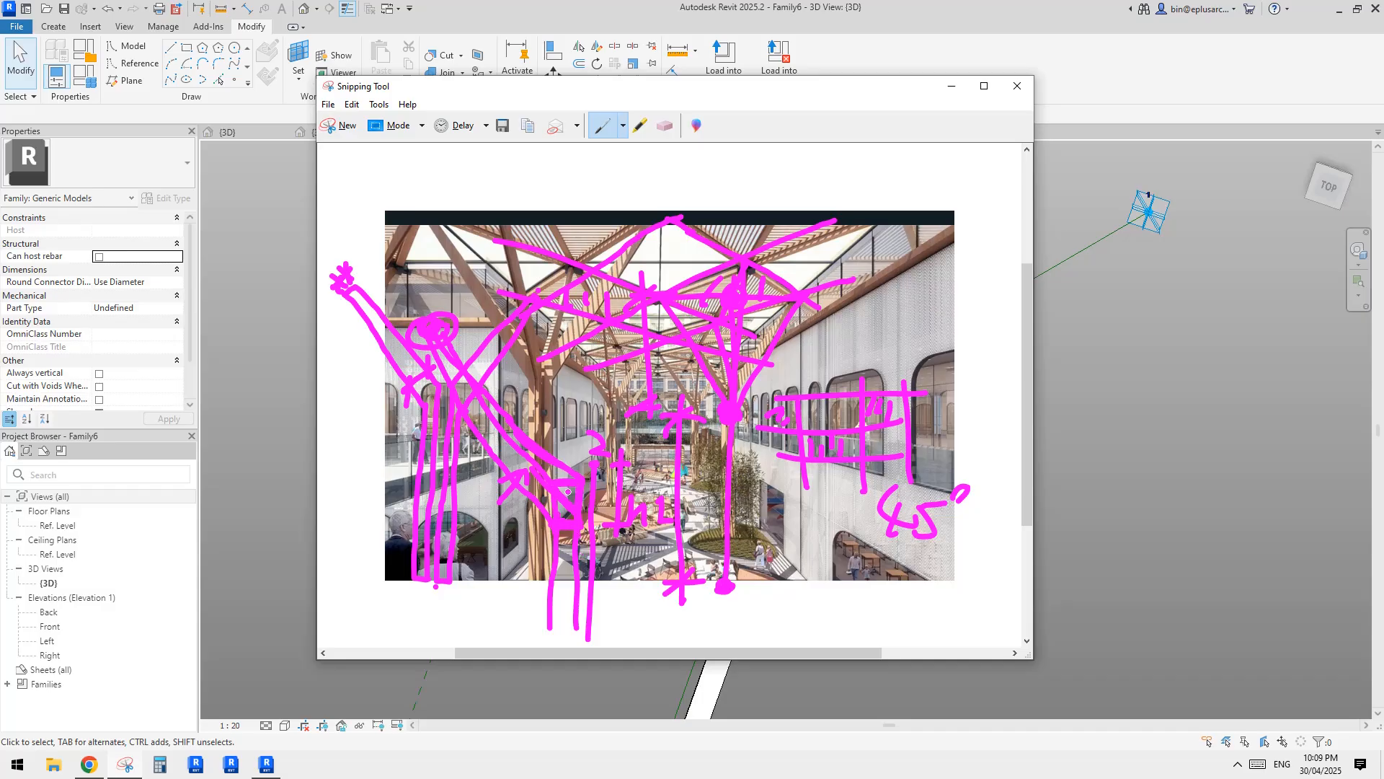
Return to Revit and copy the hosted point and profile near adaptive point 2 to an empty spot beside the line.
click(1130, 459)
scroll(797, 442, up, 5)
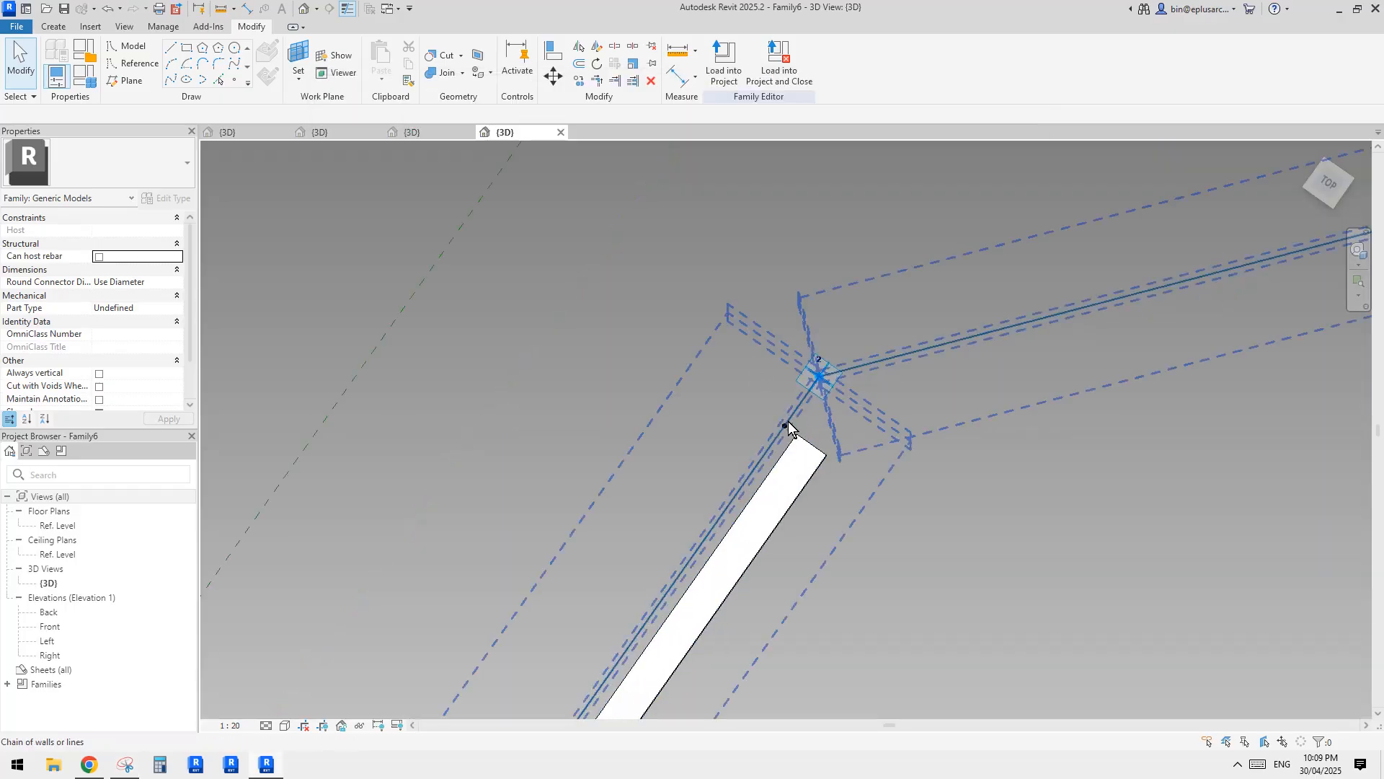
middle_drag(821, 412, 782, 399)
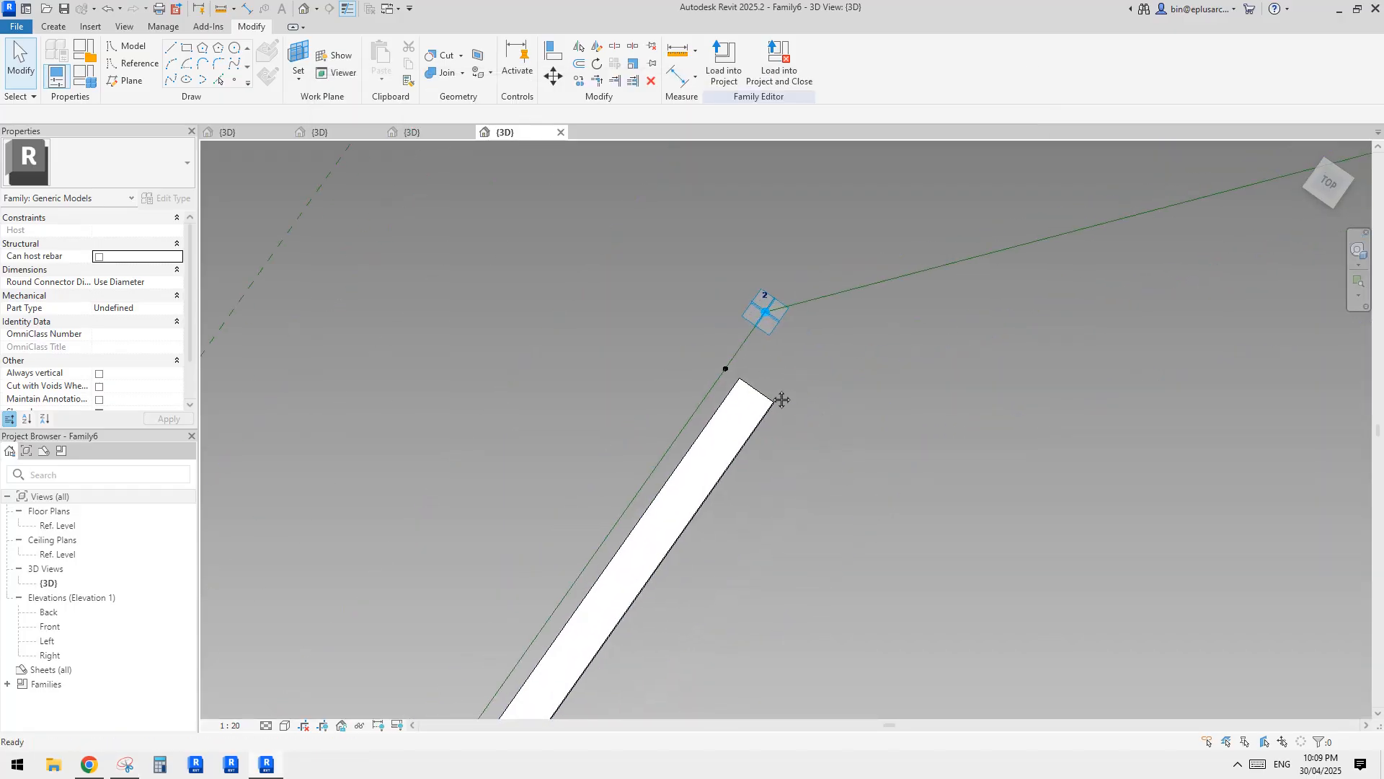
drag(677, 349, 806, 463)
shift+middle_drag(810, 464, 755, 357)
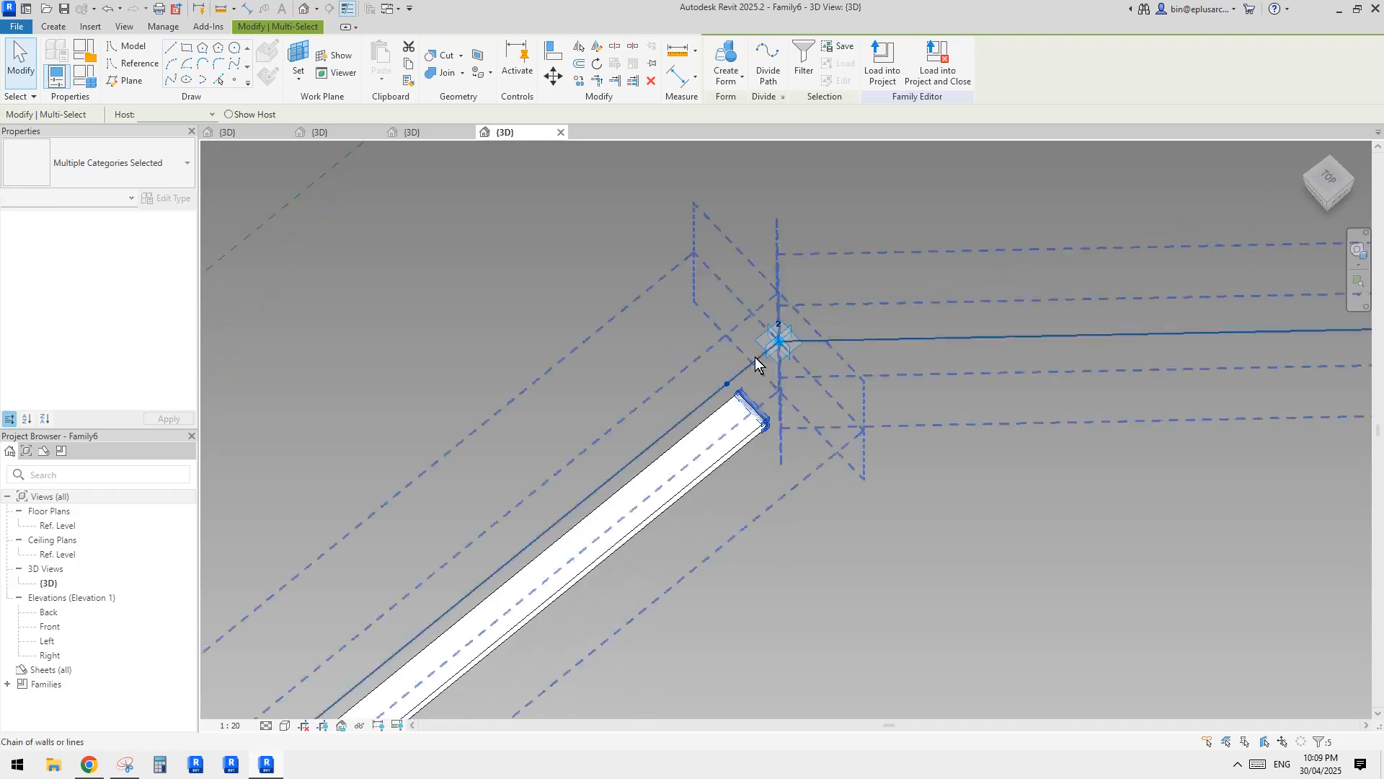
ctrl+drag(739, 403, 656, 334)
Rehost the new copied point on the reference line, near the existing hosted point at the bar's end.
click(656, 310)
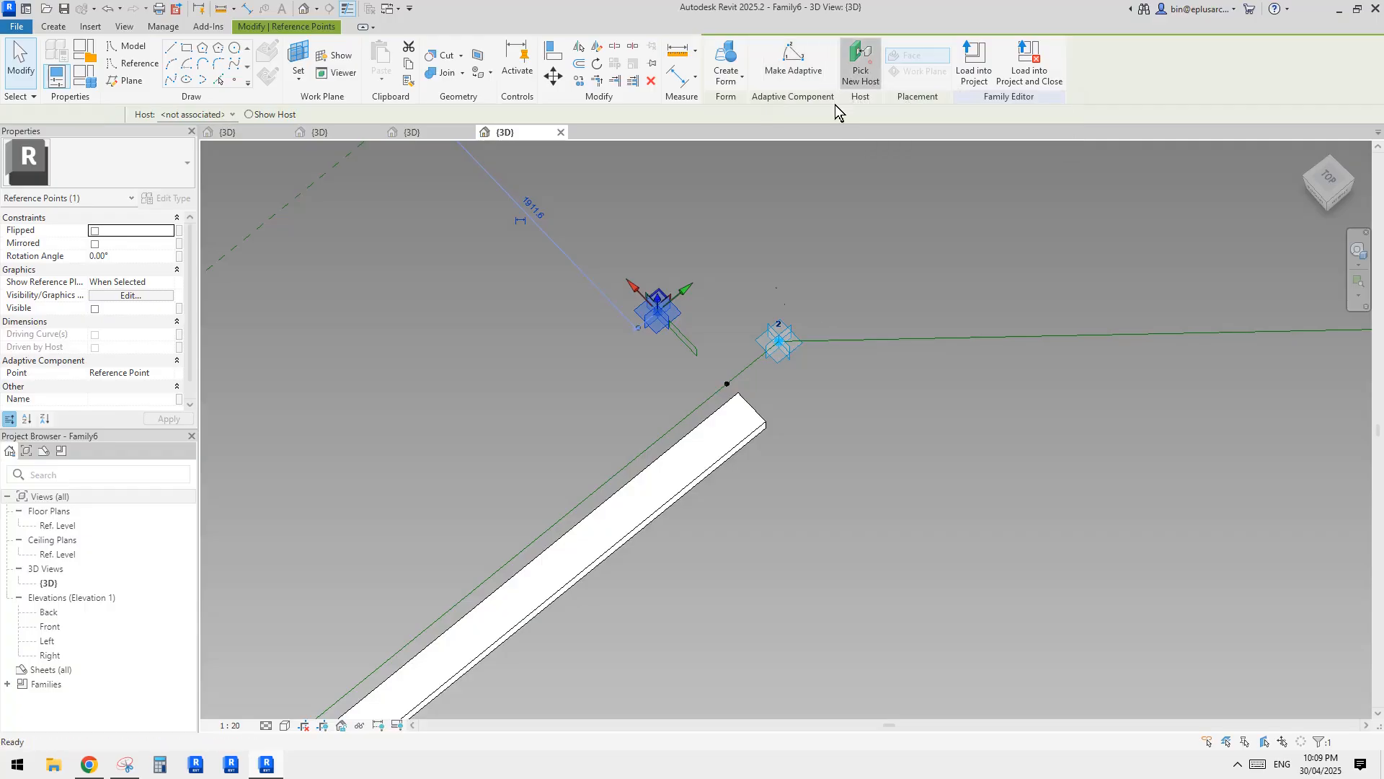
click(861, 65)
click(728, 386)
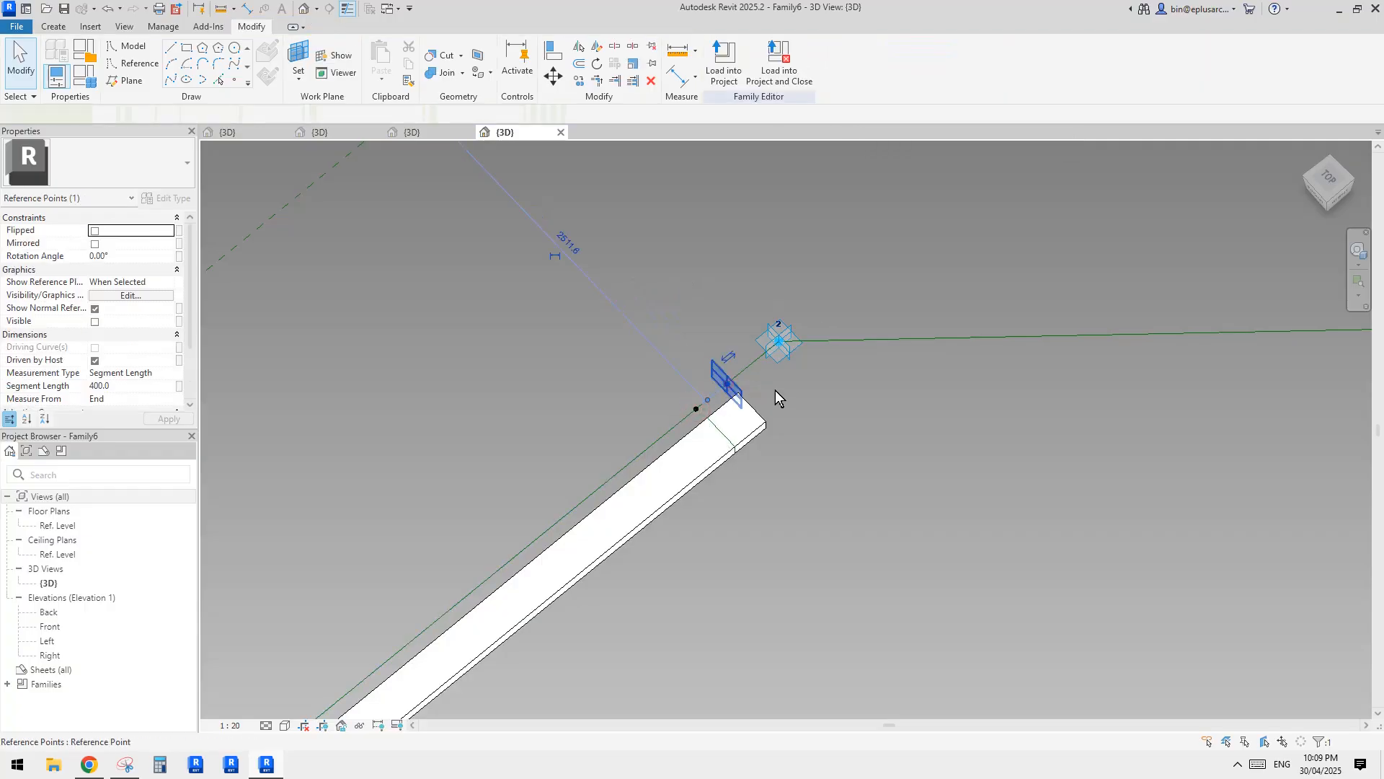
Set the segment length of the hosted point closest to adaptive point 2 to 200 mm.
click(141, 391)
text(2)
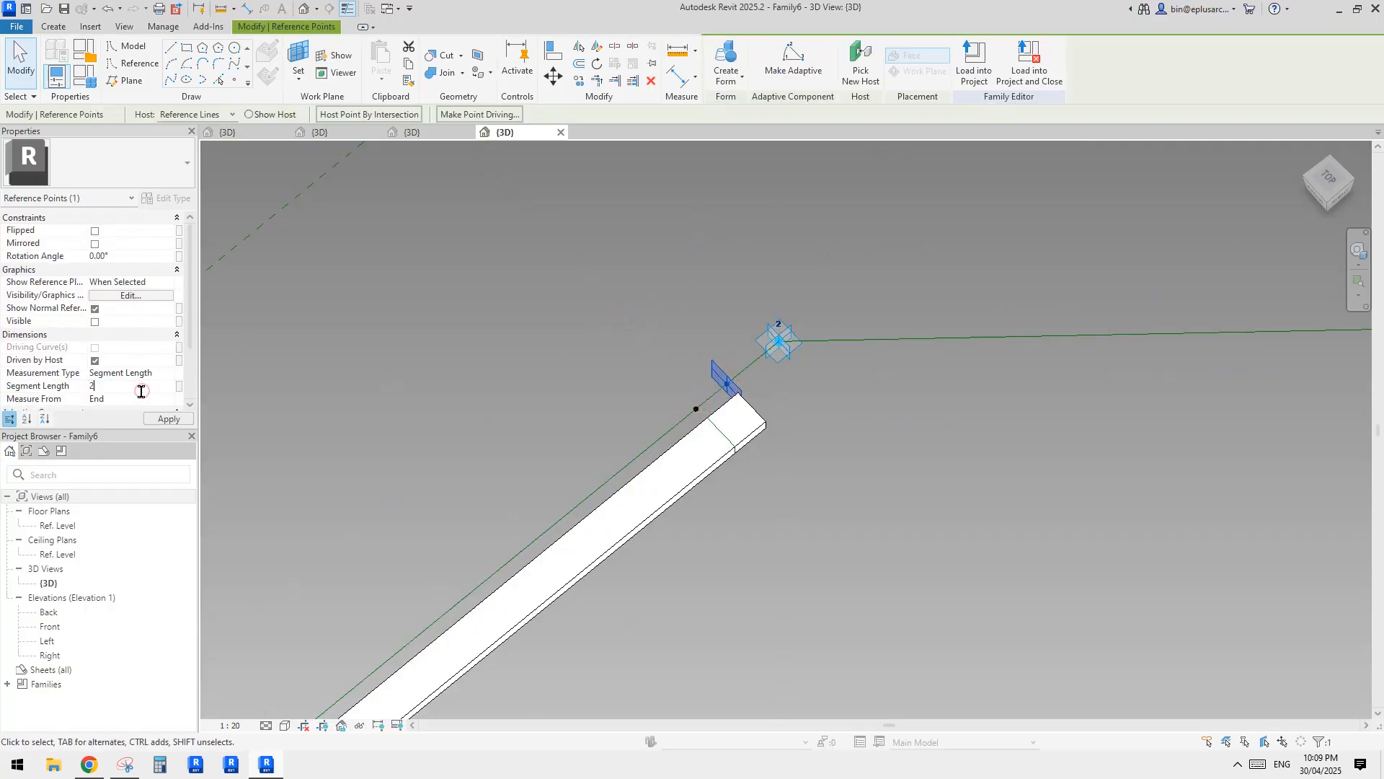
text(00)
middle_drag(529, 282, 534, 287)
click(534, 287)
Select the newly rehosted point and flip its measurement to start from the line's end.
click(703, 417)
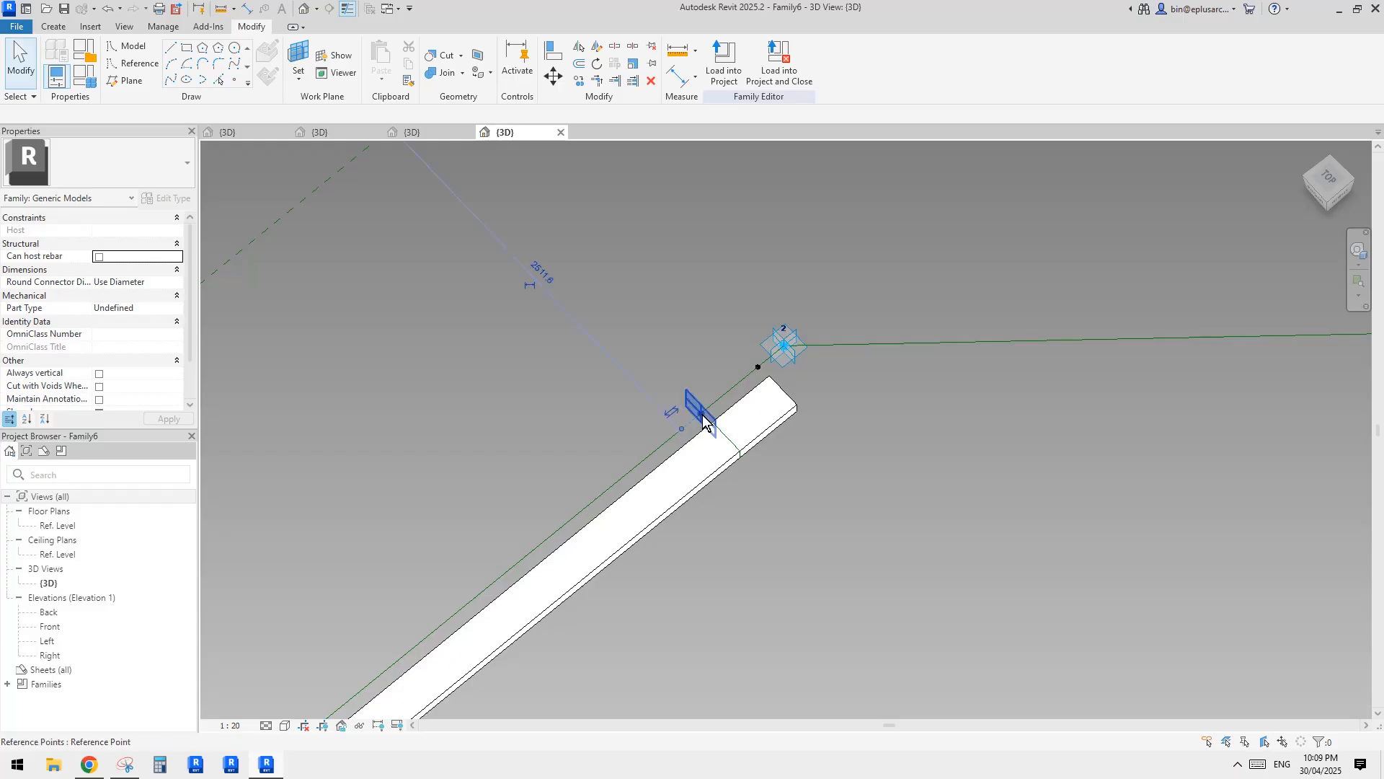
click(670, 412)
middle_drag(722, 358, 724, 364)
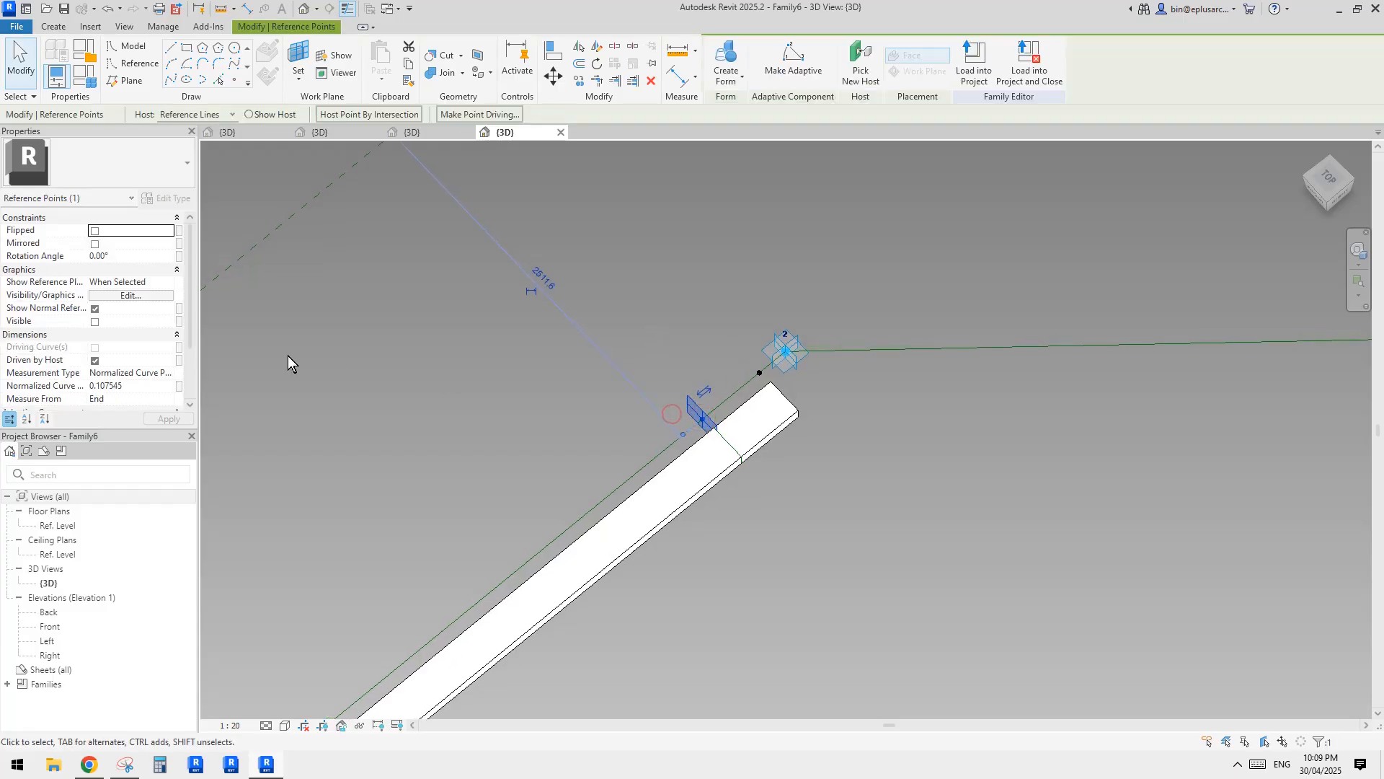
Change the rehosted point's measurement type to Segment Length and set its segment length to 400 mm.
click(170, 373)
click(144, 397)
click(132, 387)
text(4)
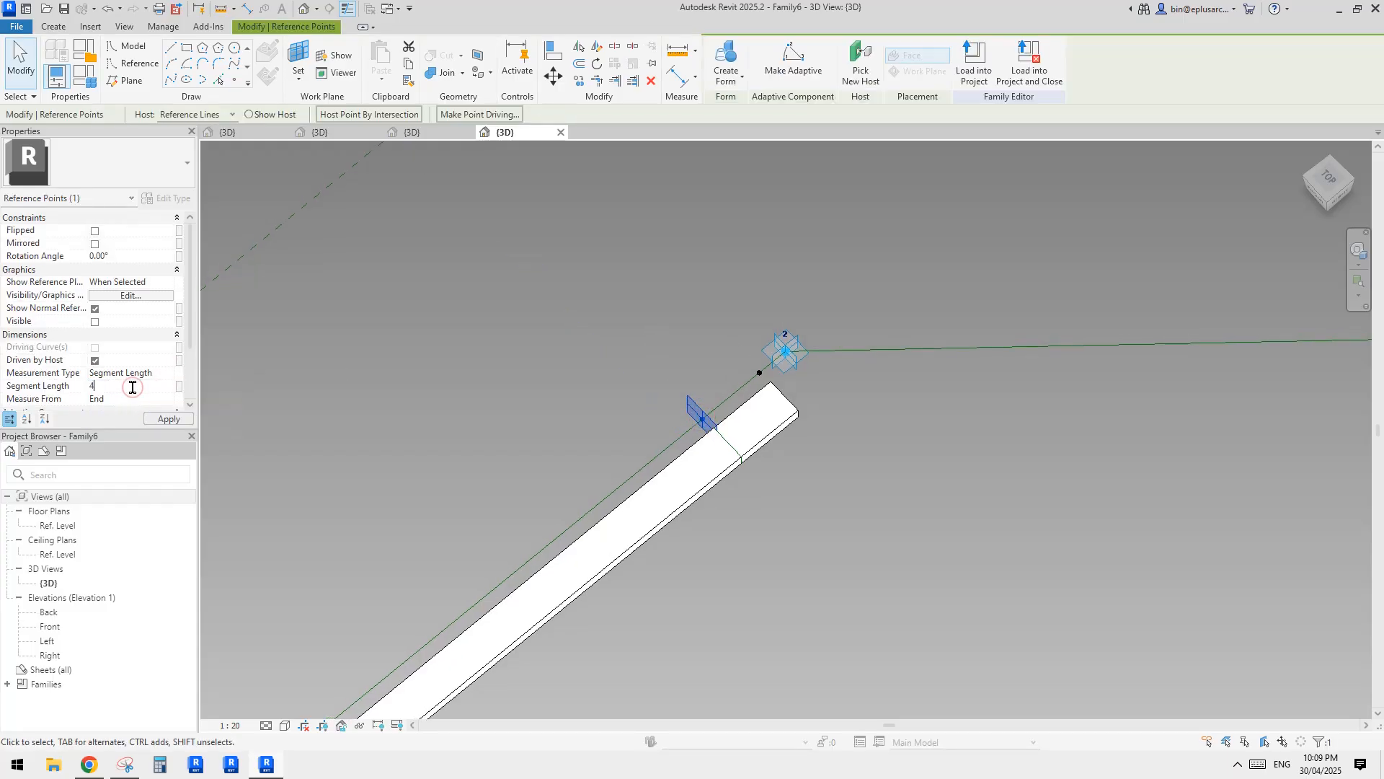
text(00)
click(615, 310)
Copy the hosted point farther from adaptive point 2, with its profile, to the empty area below the second reference line.
scroll(698, 375, down, 1)
shift+middle_drag(713, 413, 563, 475)
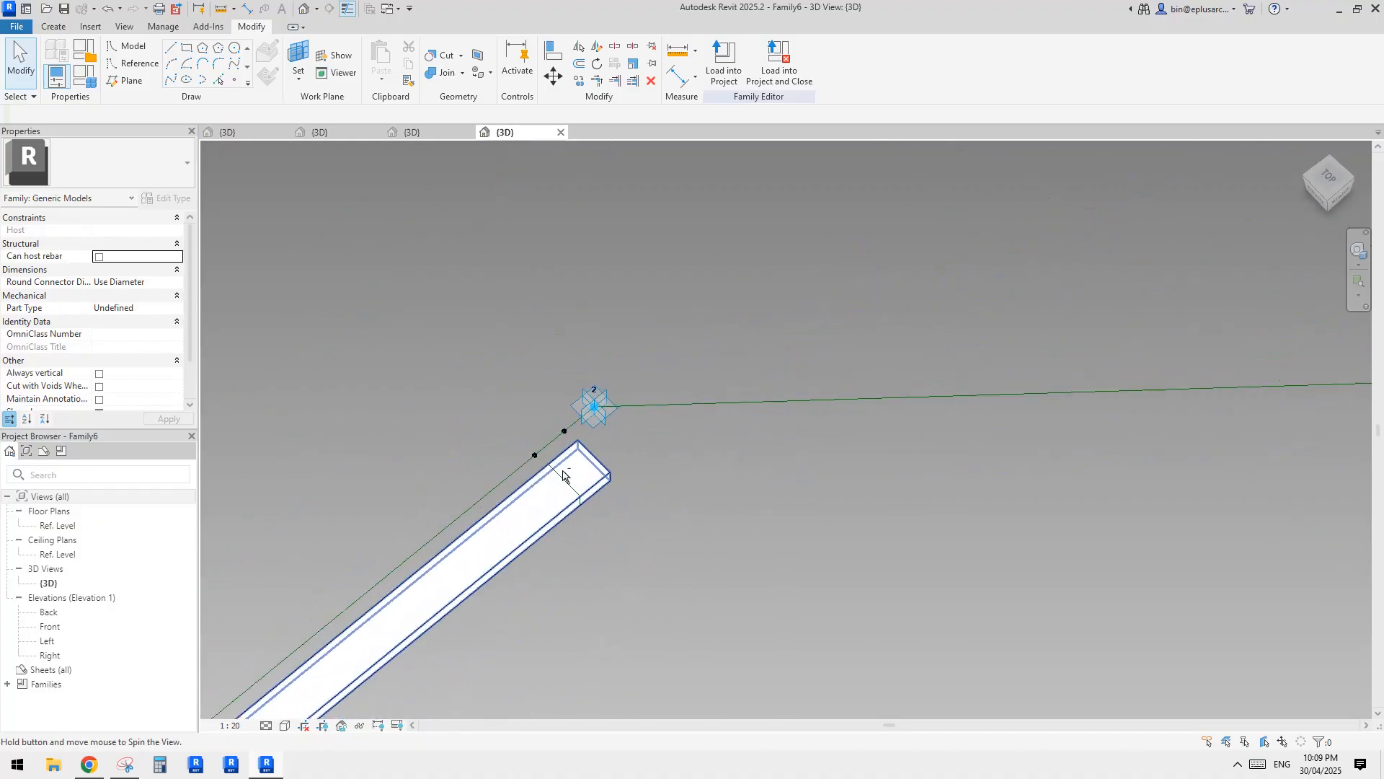
key(Tab)
click(564, 476)
ctrl+click(536, 456)
scroll(540, 457, down, 2)
ctrl+drag(540, 457, 868, 484)
key(Escape)
scroll(883, 489, up, 2)
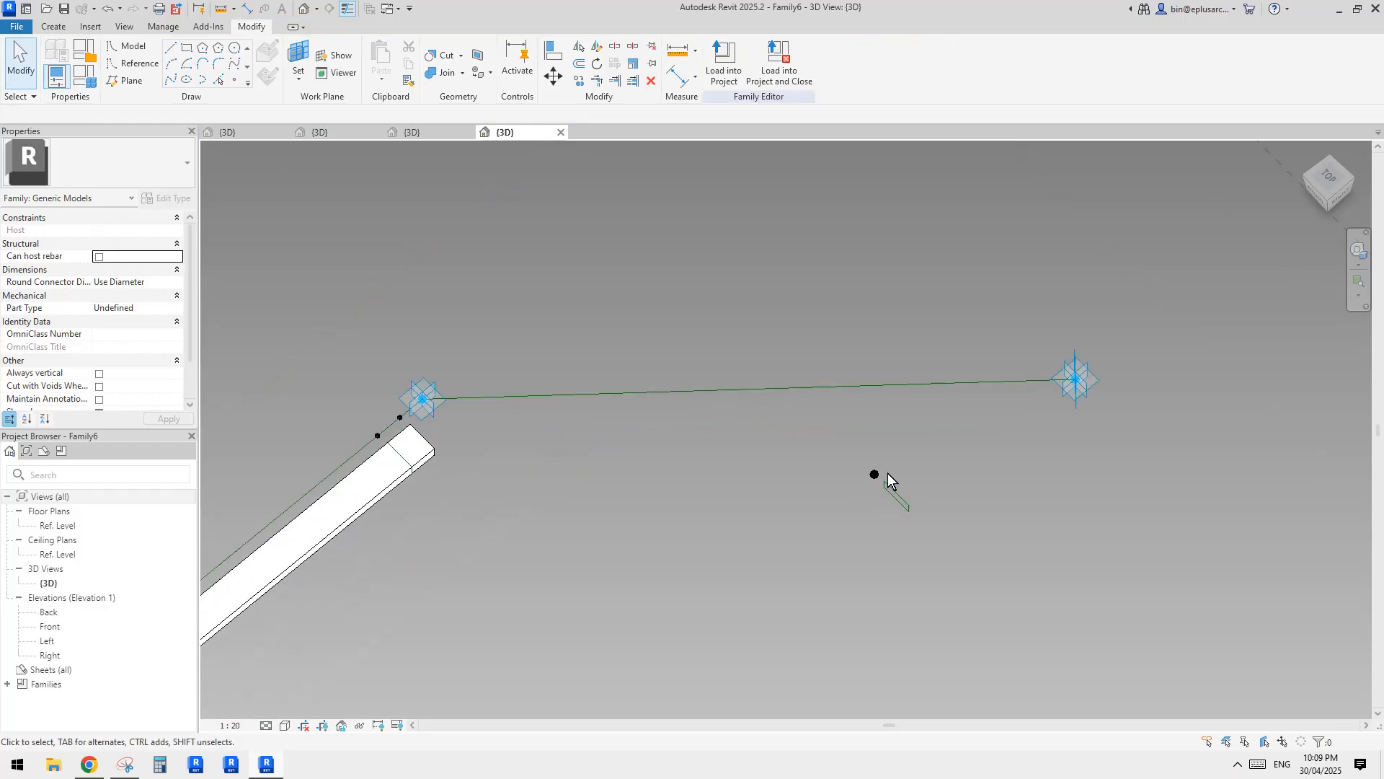
Rehost the copied point on the reference line between adaptive points 2 and 1, then move it to the end at adaptive point 1.
click(875, 474)
click(861, 72)
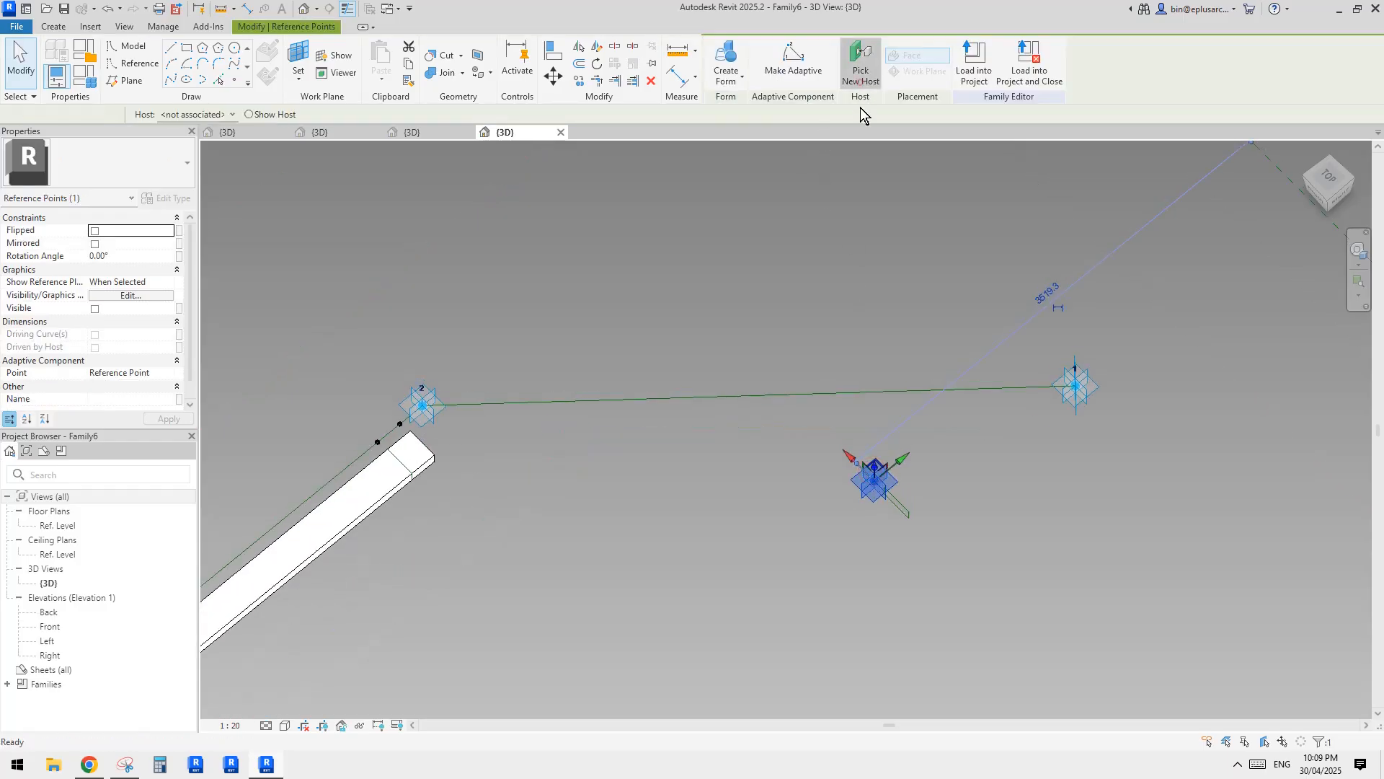
click(1021, 390)
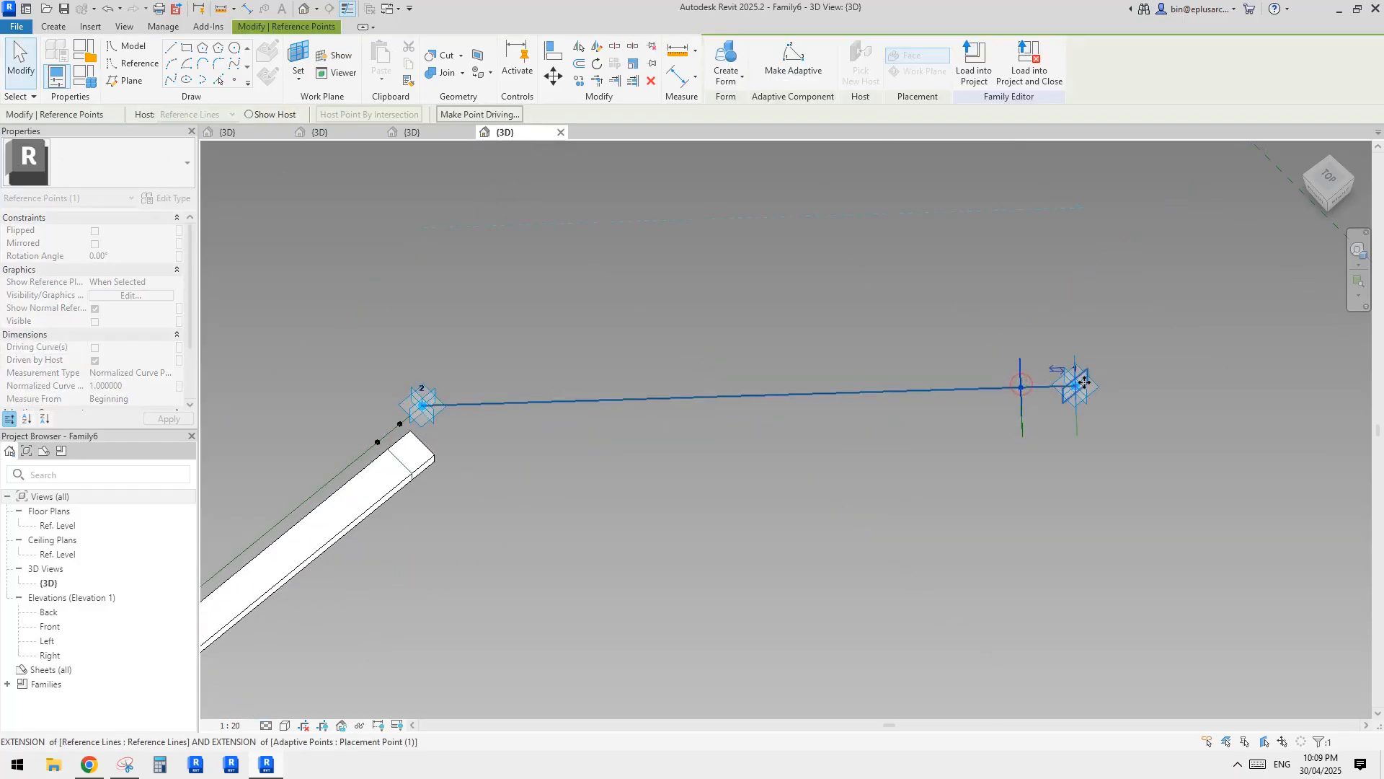
drag(1084, 382, 1085, 384)
Set the width of the profile beside adaptive point 1 to 120 mm.
shift+middle_drag(1085, 384, 1116, 405)
scroll(1116, 405, up, 3)
click(1083, 356)
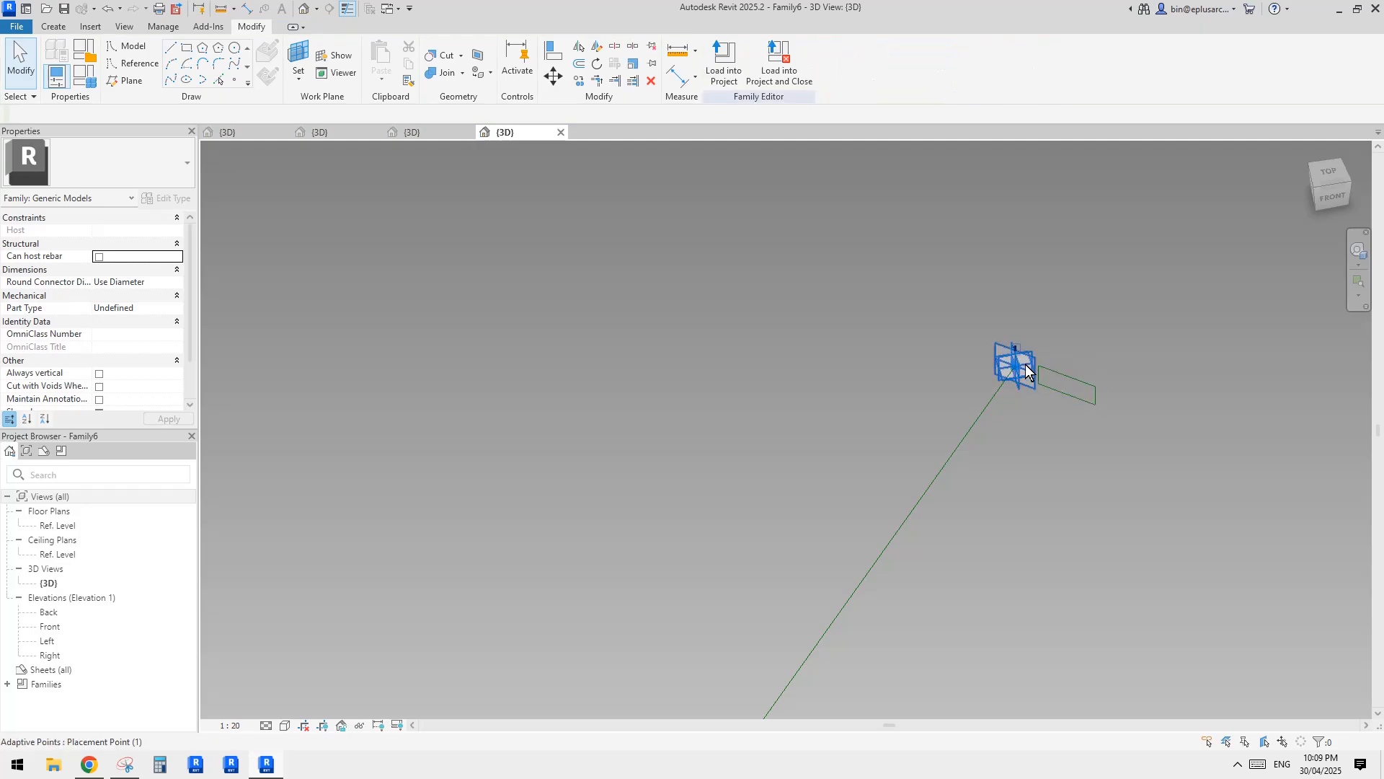
scroll(1064, 372, up, 2)
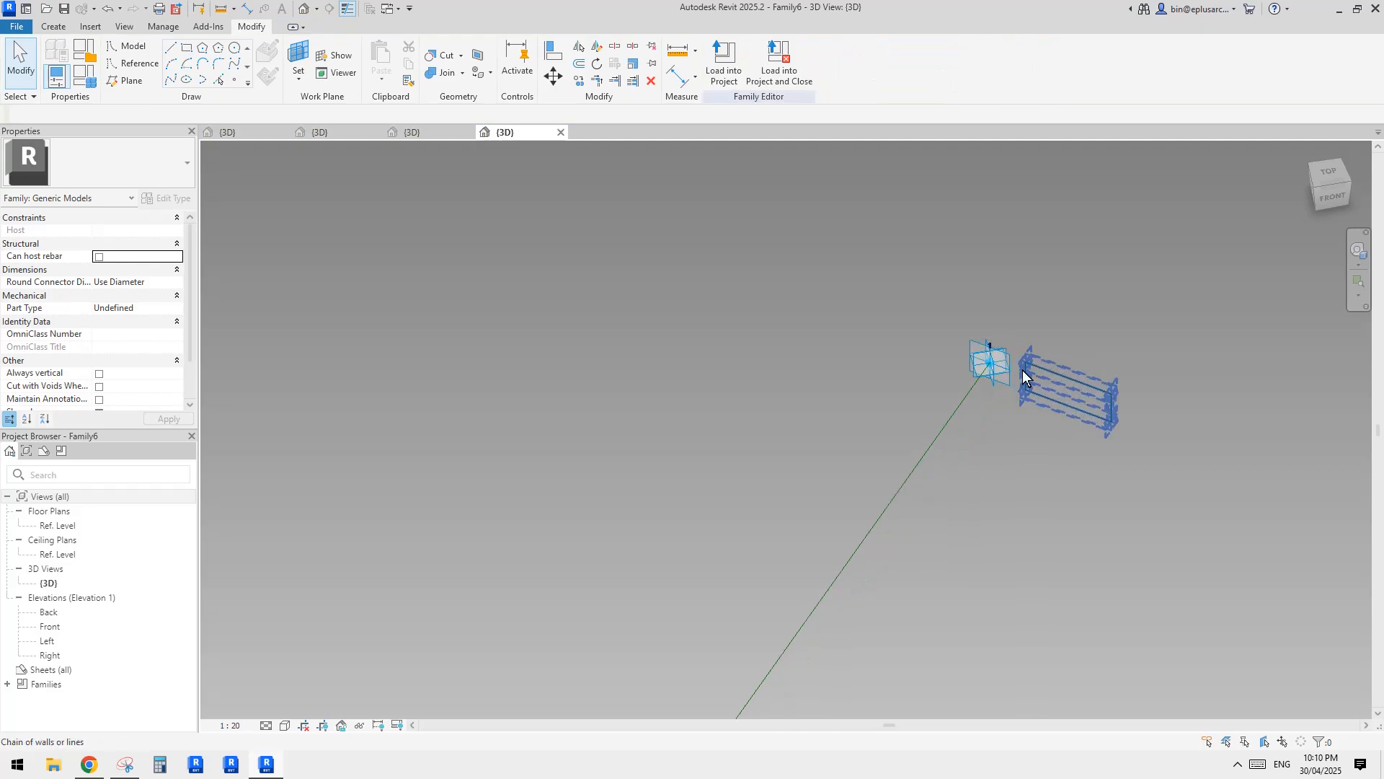
middle_drag(1014, 372, 1009, 370)
scroll(1052, 372, up, 1)
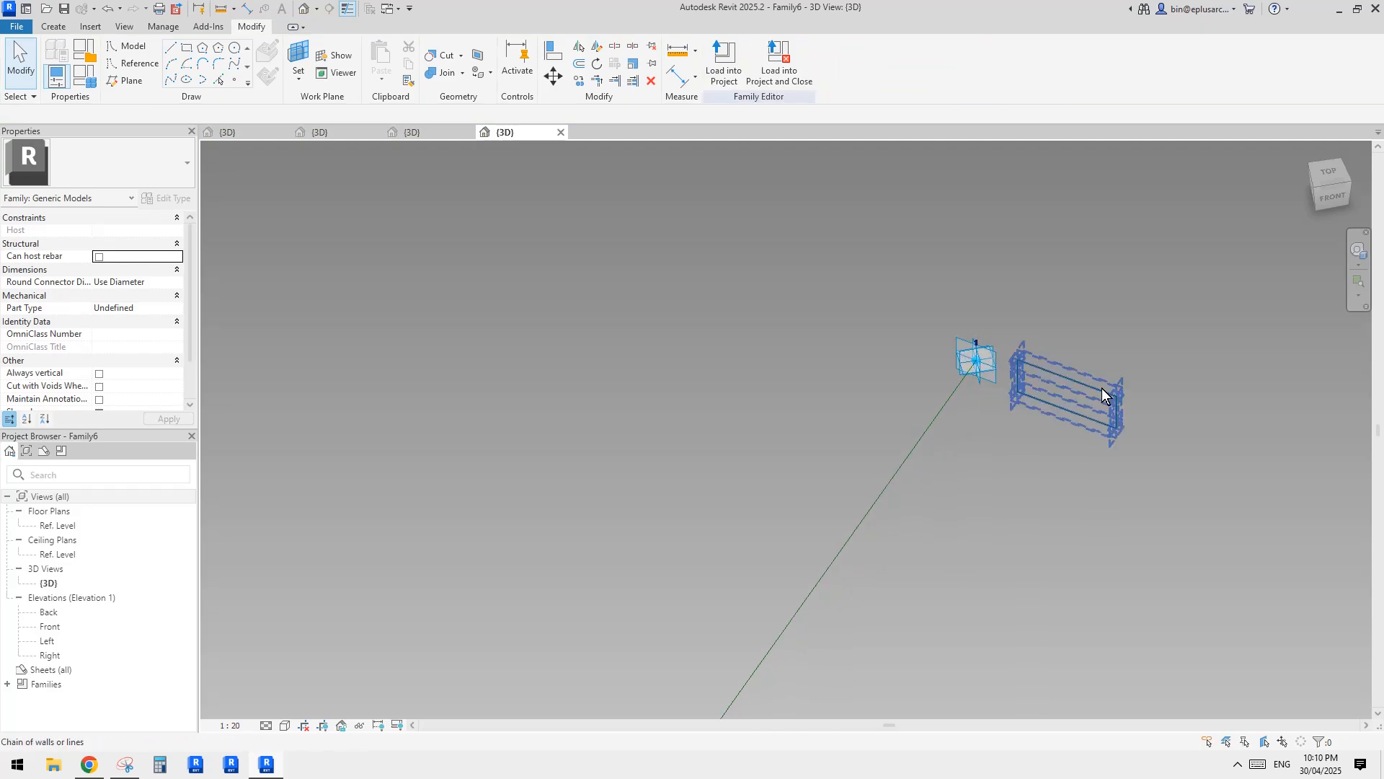
drag(1085, 344, 1136, 451)
middle_drag(1099, 362, 1089, 355)
click(1049, 342)
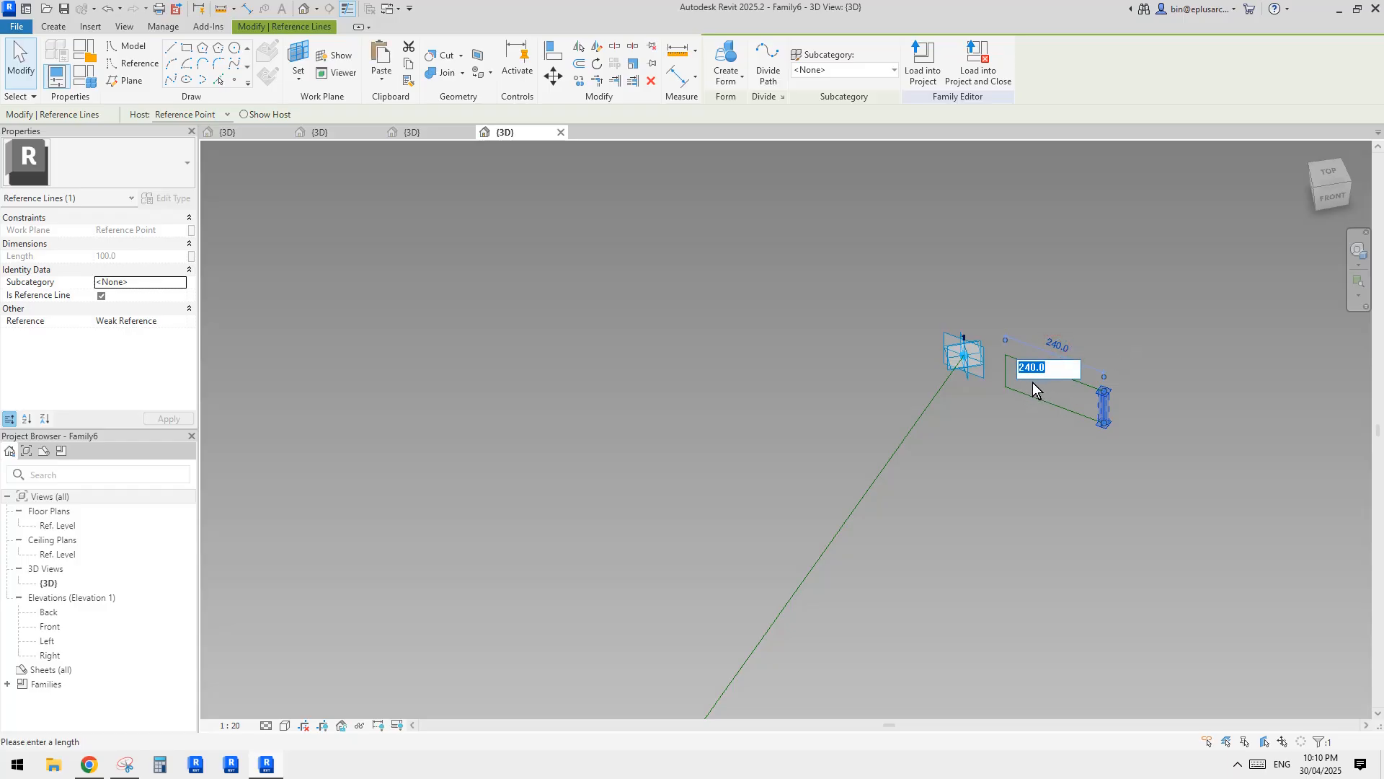
text(120)
key(Return)
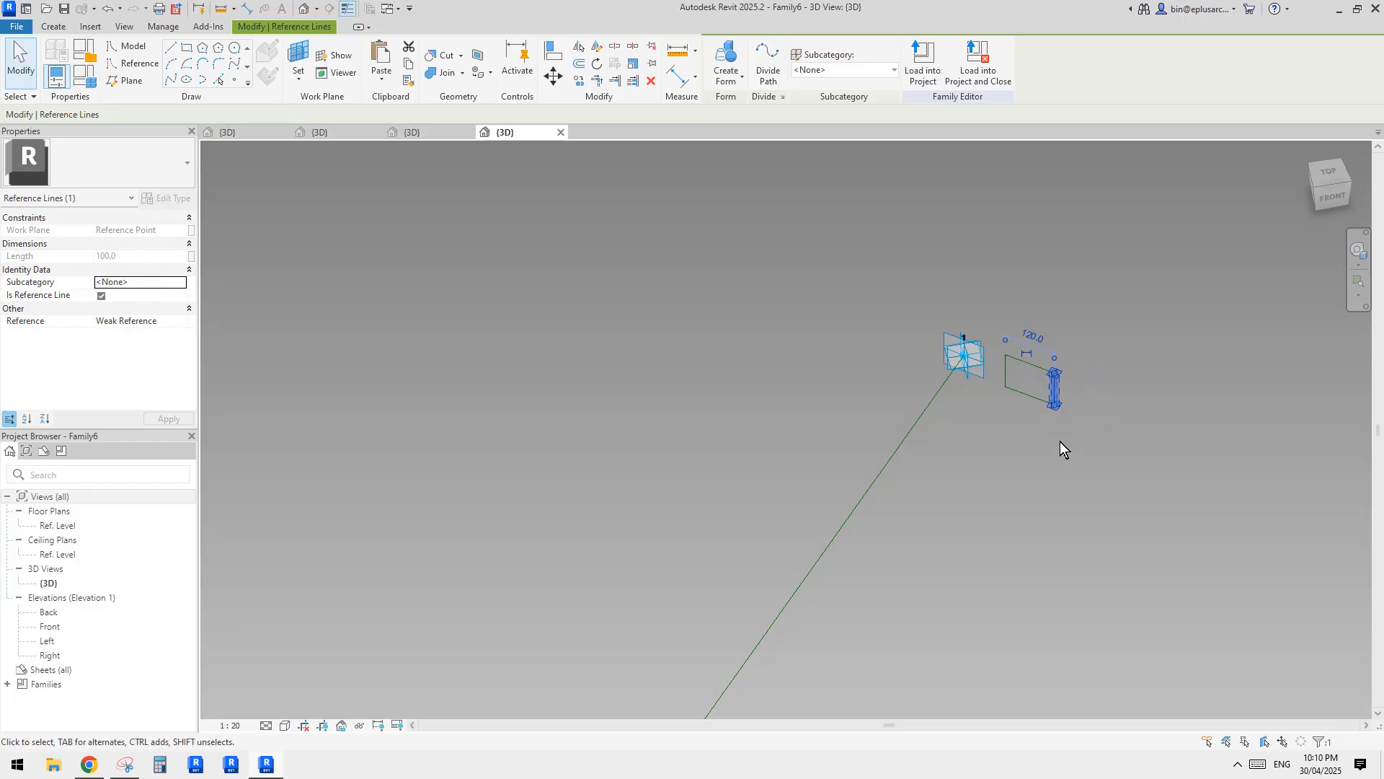
Move the whole profile from its upper edge's midpoint onto adaptive point 1.
click(1060, 441)
scroll(1032, 375, up, 1)
key(Tab)
key(m)
key(v)
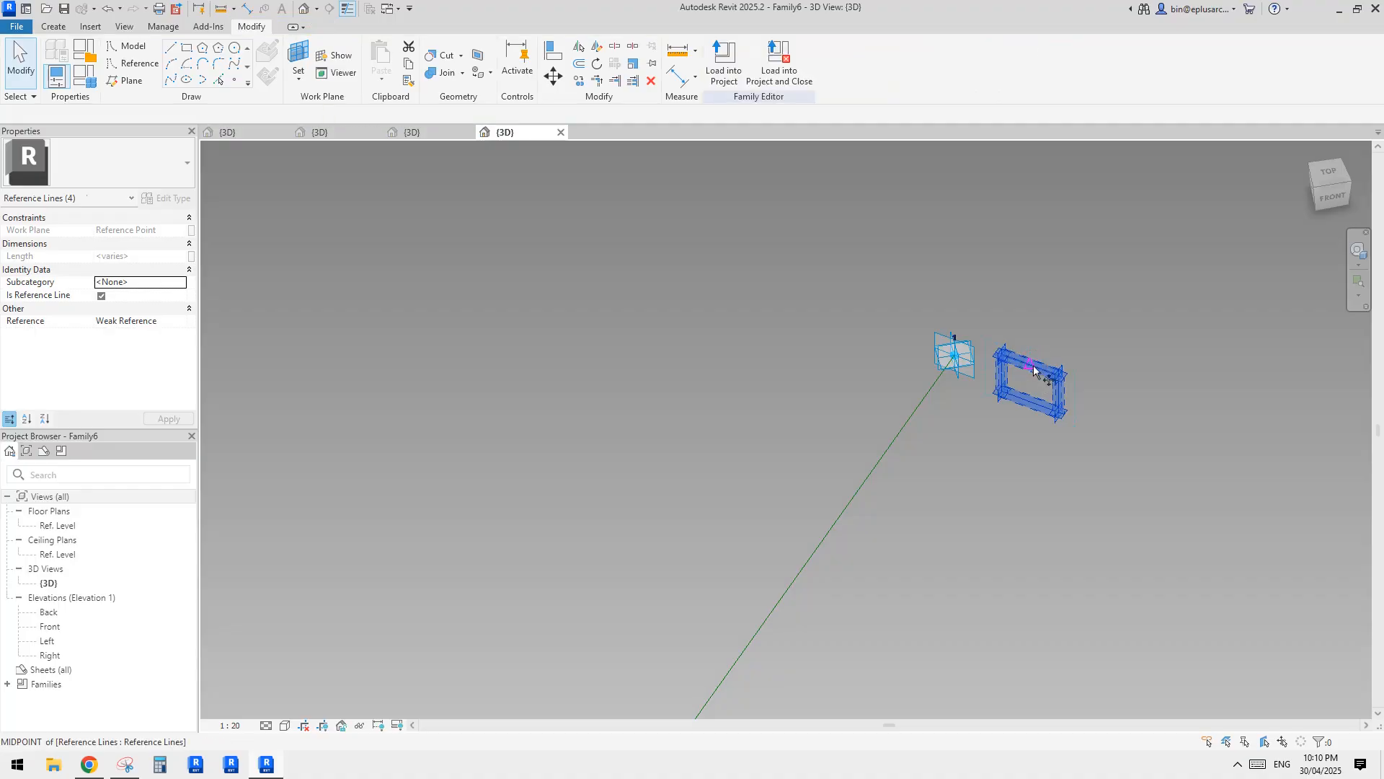
click(1033, 368)
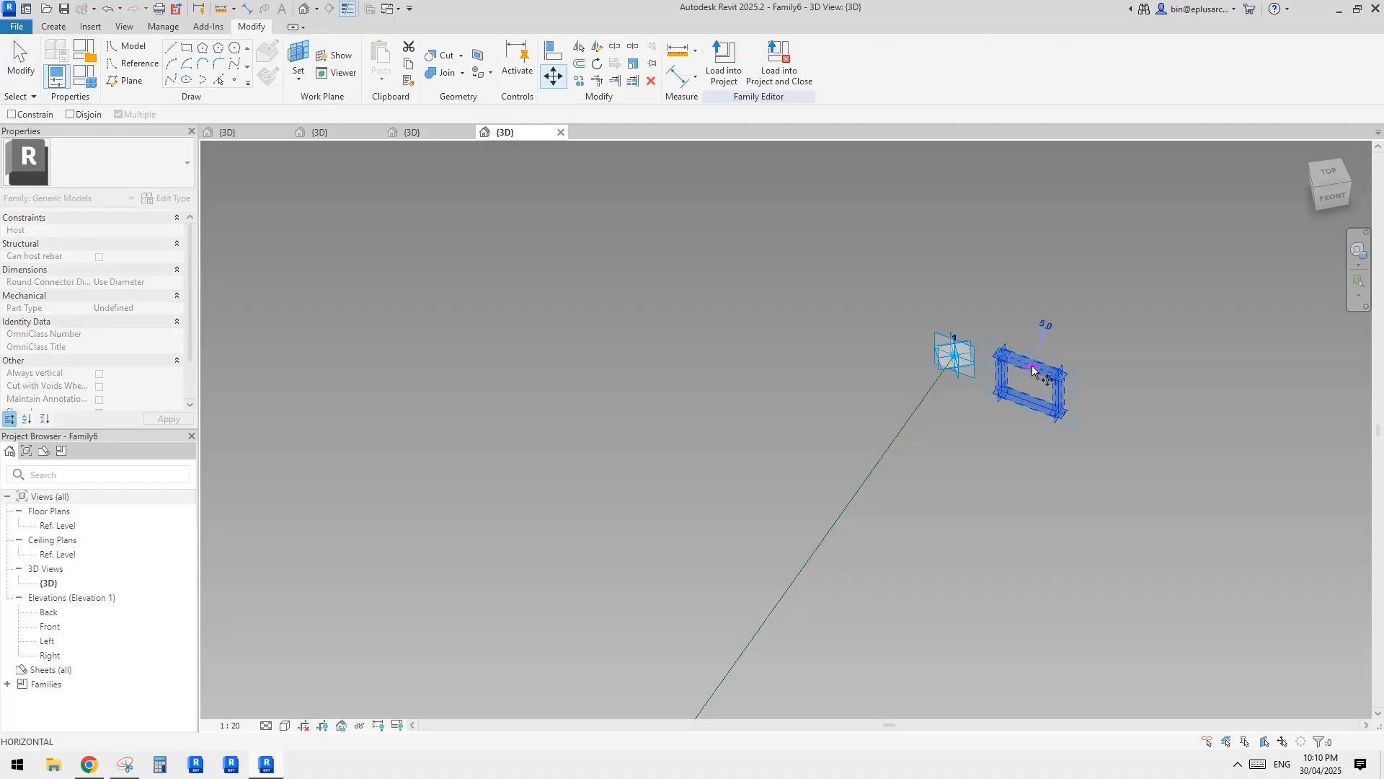
click(956, 344)
Create a solid form between the profile at adaptive point 1 and the bar's end profile nearest adaptive point 2.
shift+middle_drag(959, 349, 874, 342)
scroll(850, 431, down, 4)
middle_drag(850, 431, 1214, 291)
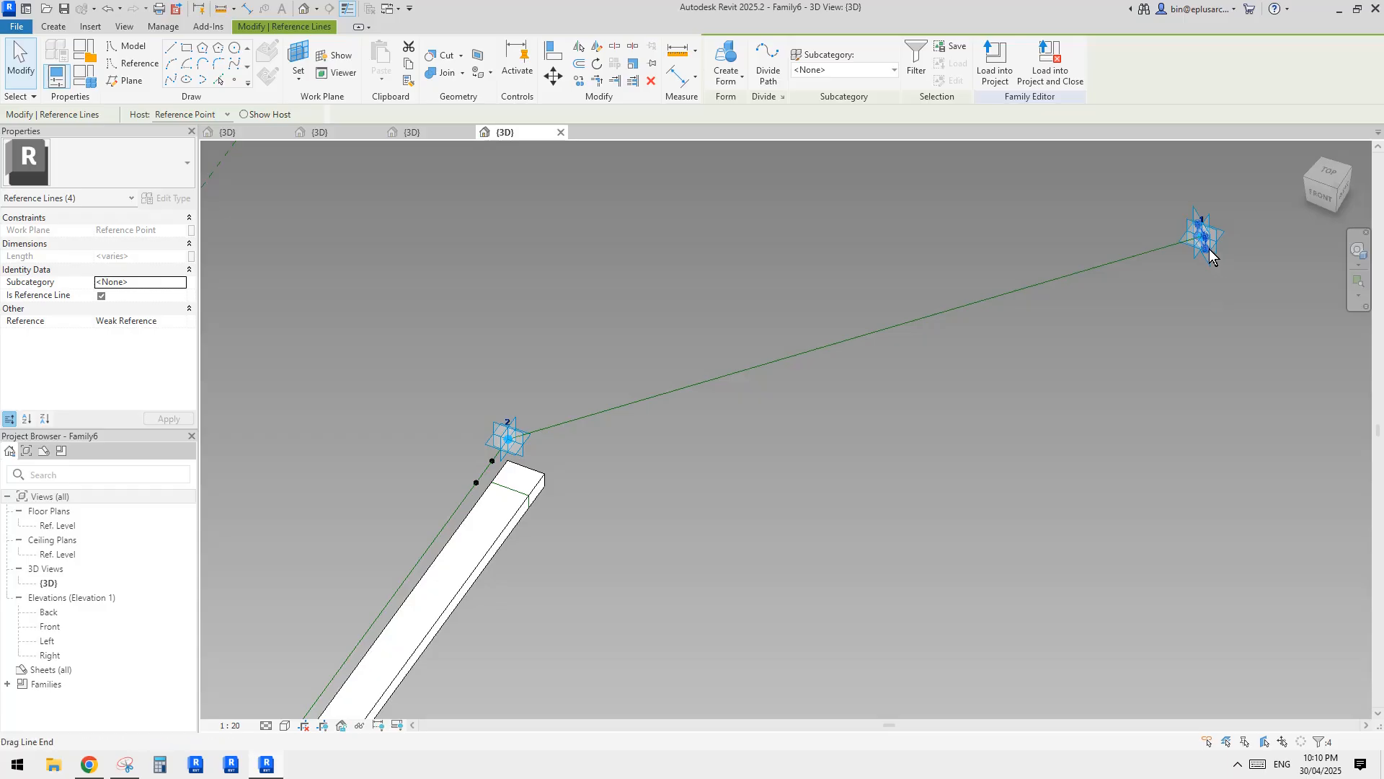
scroll(430, 465, up, 2)
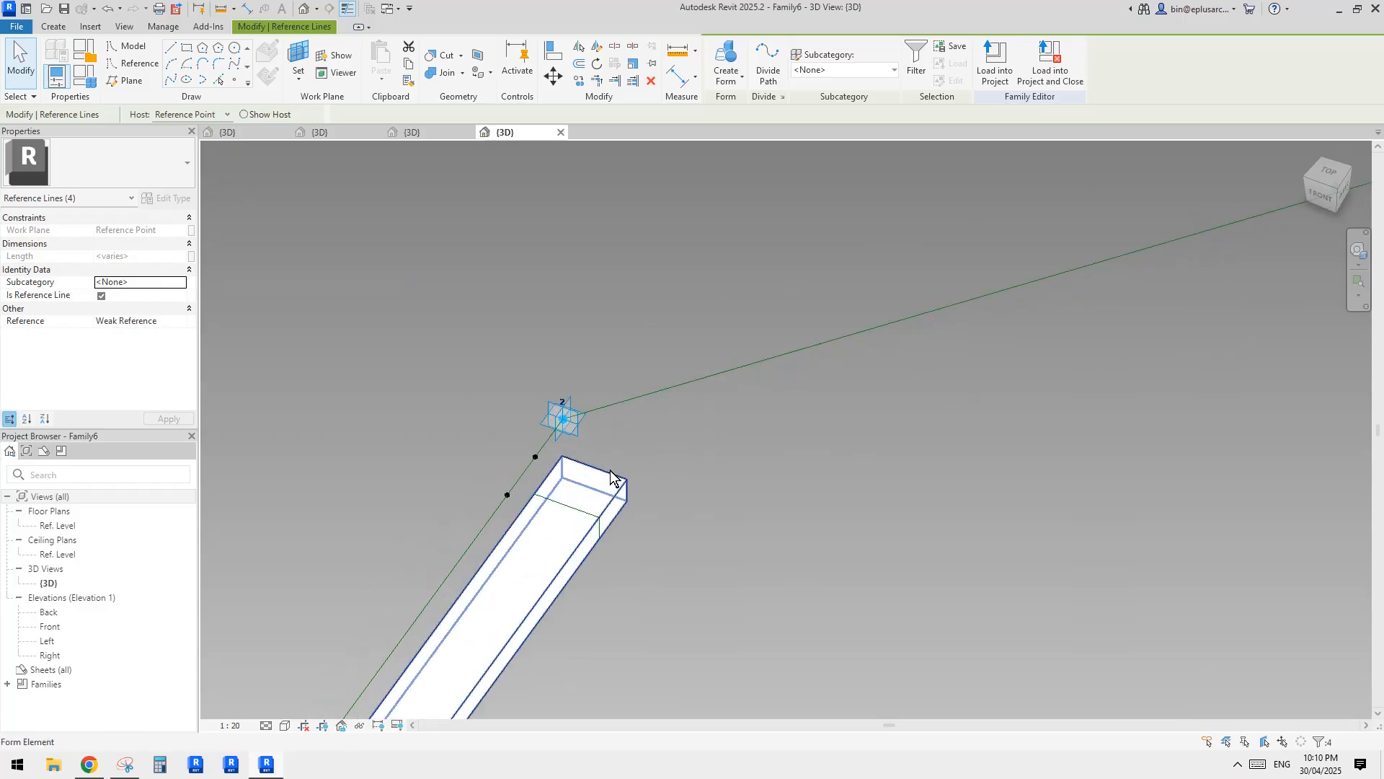
key(Tab)
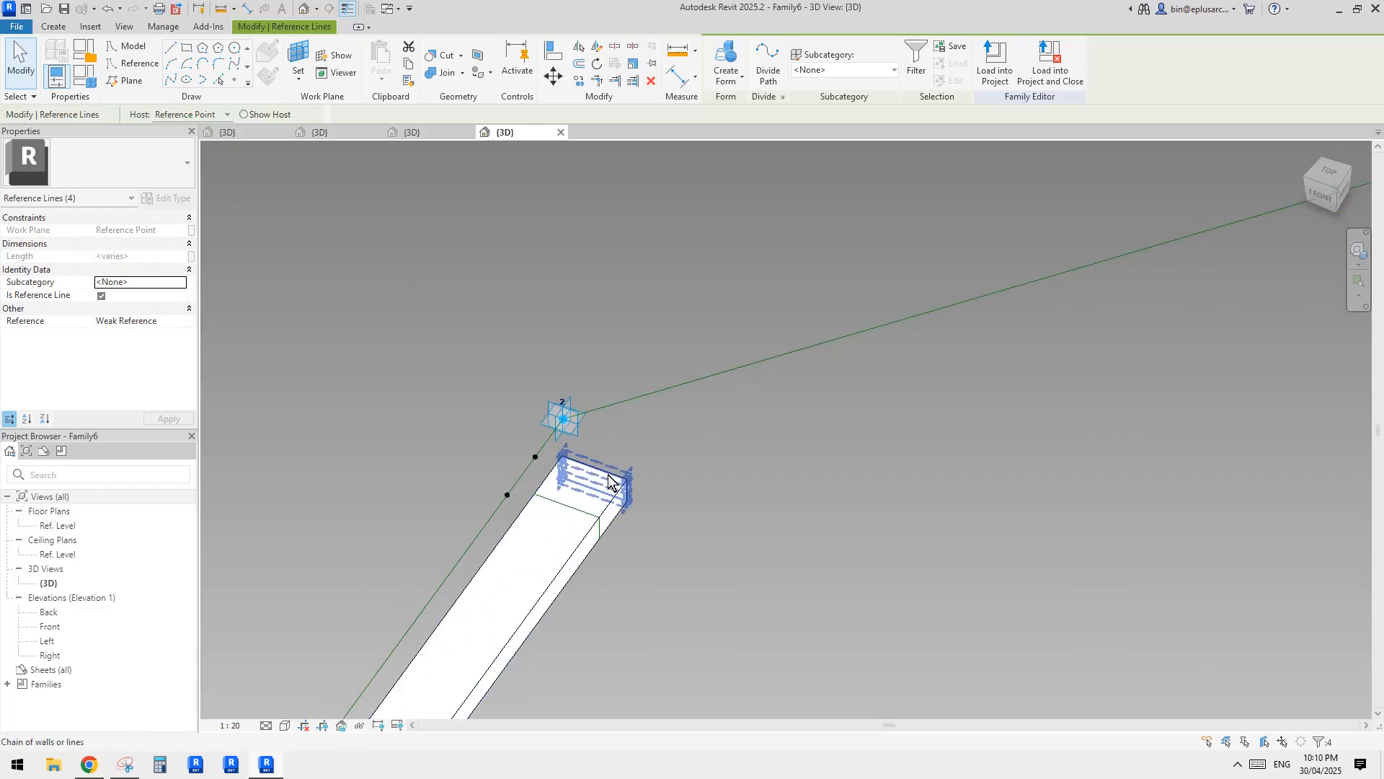
click(723, 58)
scroll(750, 423, down, 3)
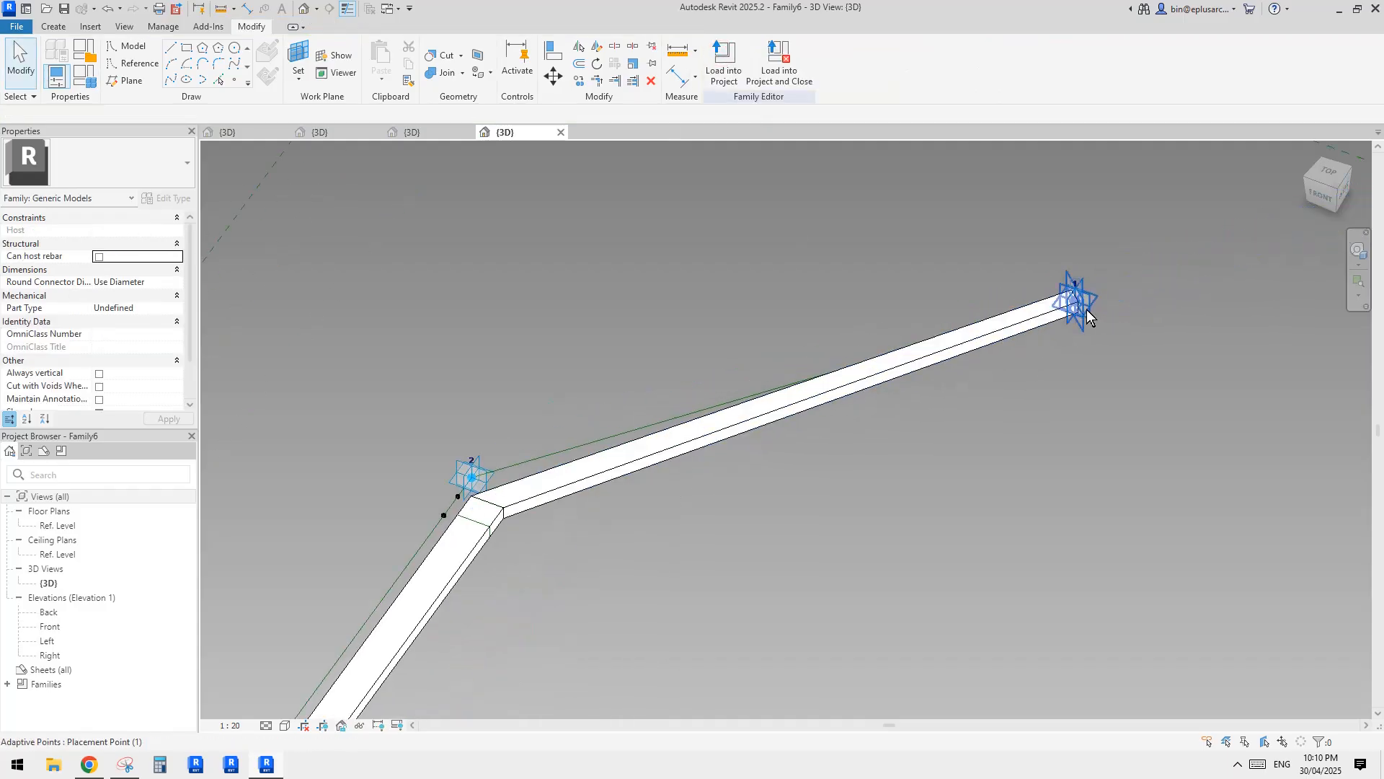
Create a second form between the profile at adaptive point 1 and the lower profile hosted 400 mm from adaptive point 2.
mouse_move(1079, 310)
shift+middle_down()
mouse_move(1122, 308)
mouse_move(1079, 292)
shift+middle_up()
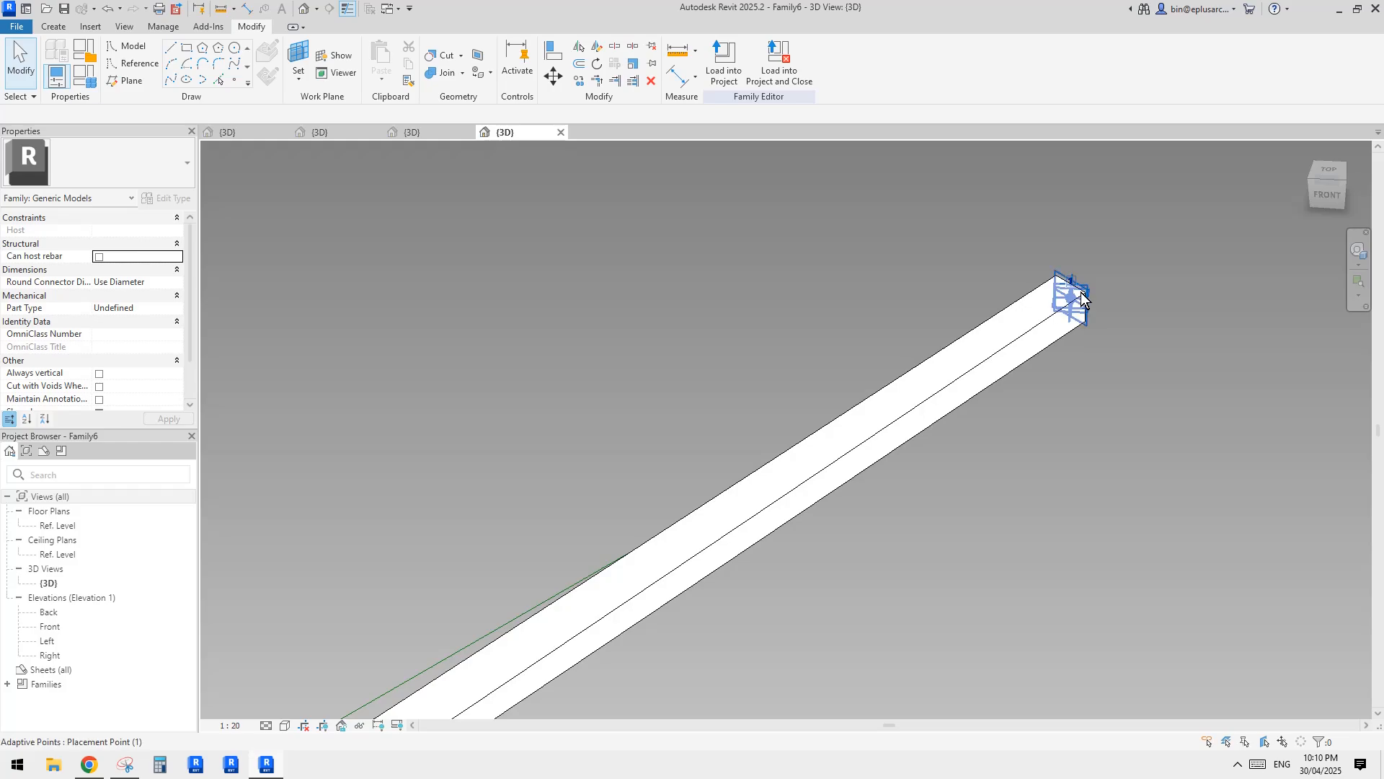
click(1081, 294)
scroll(919, 357, down, 3)
middle_drag(620, 598, 855, 348)
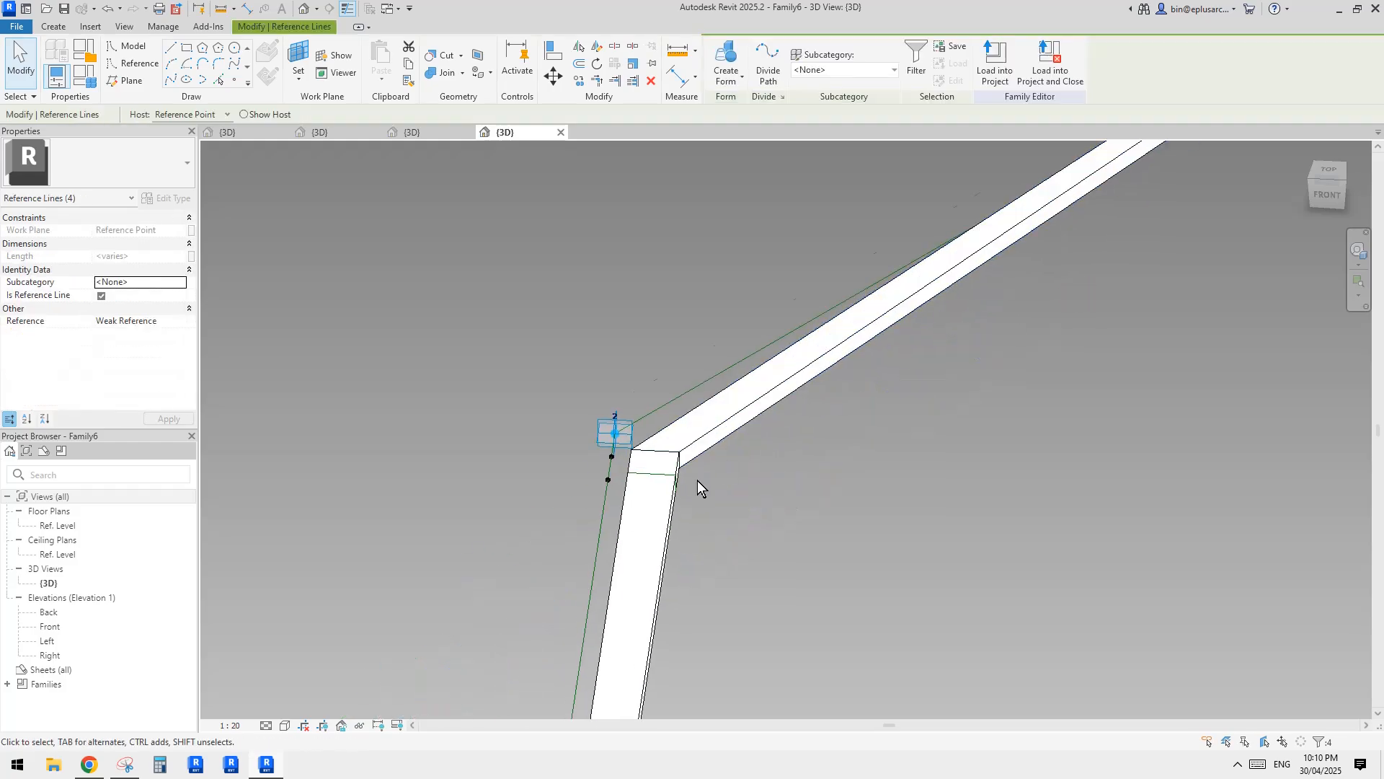
scroll(690, 483, up, 3)
ctrl+click(643, 470)
scroll(735, 463, down, 2)
shift+middle_drag(793, 449, 687, 496)
click(726, 56)
Increase the segment length of the lower hosted point so its profile sits farther down the bar from adaptive point 2.
click(661, 483)
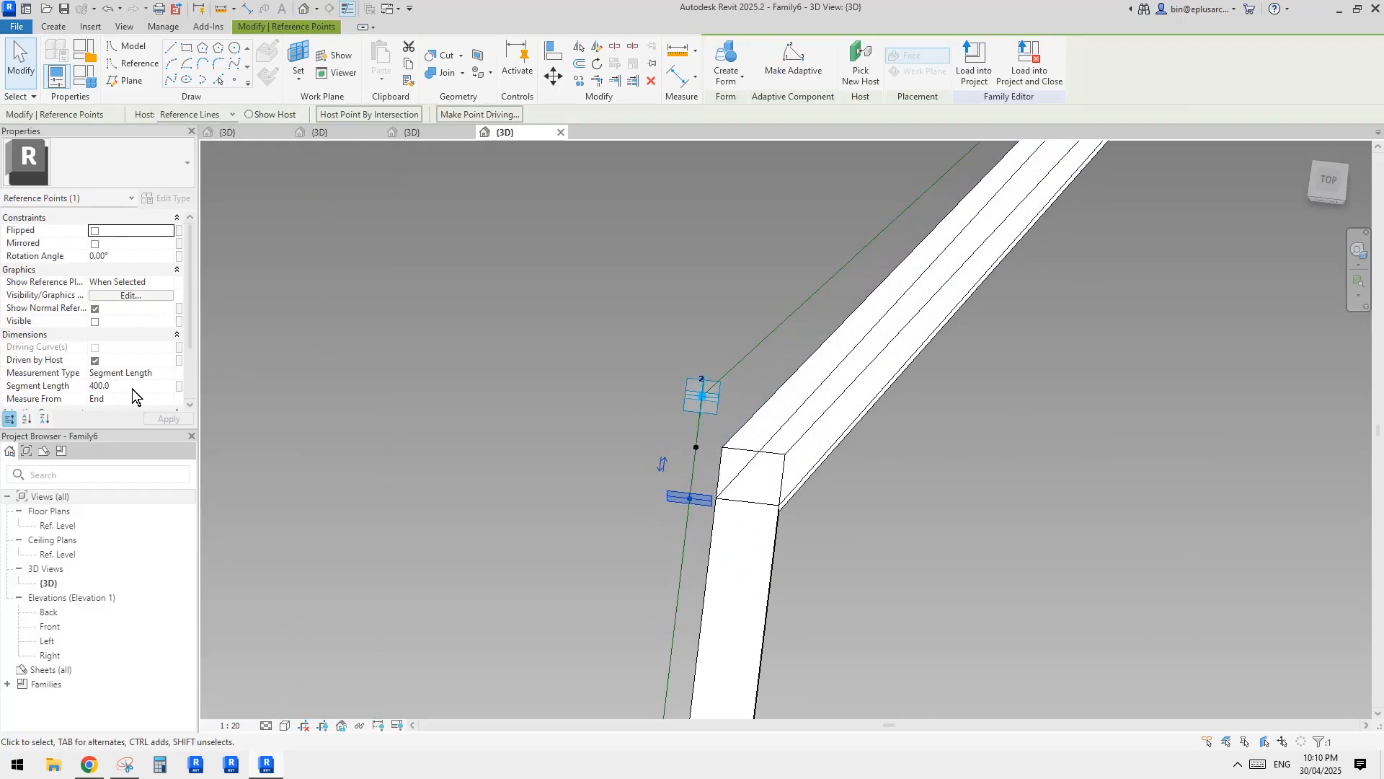
click(707, 327)
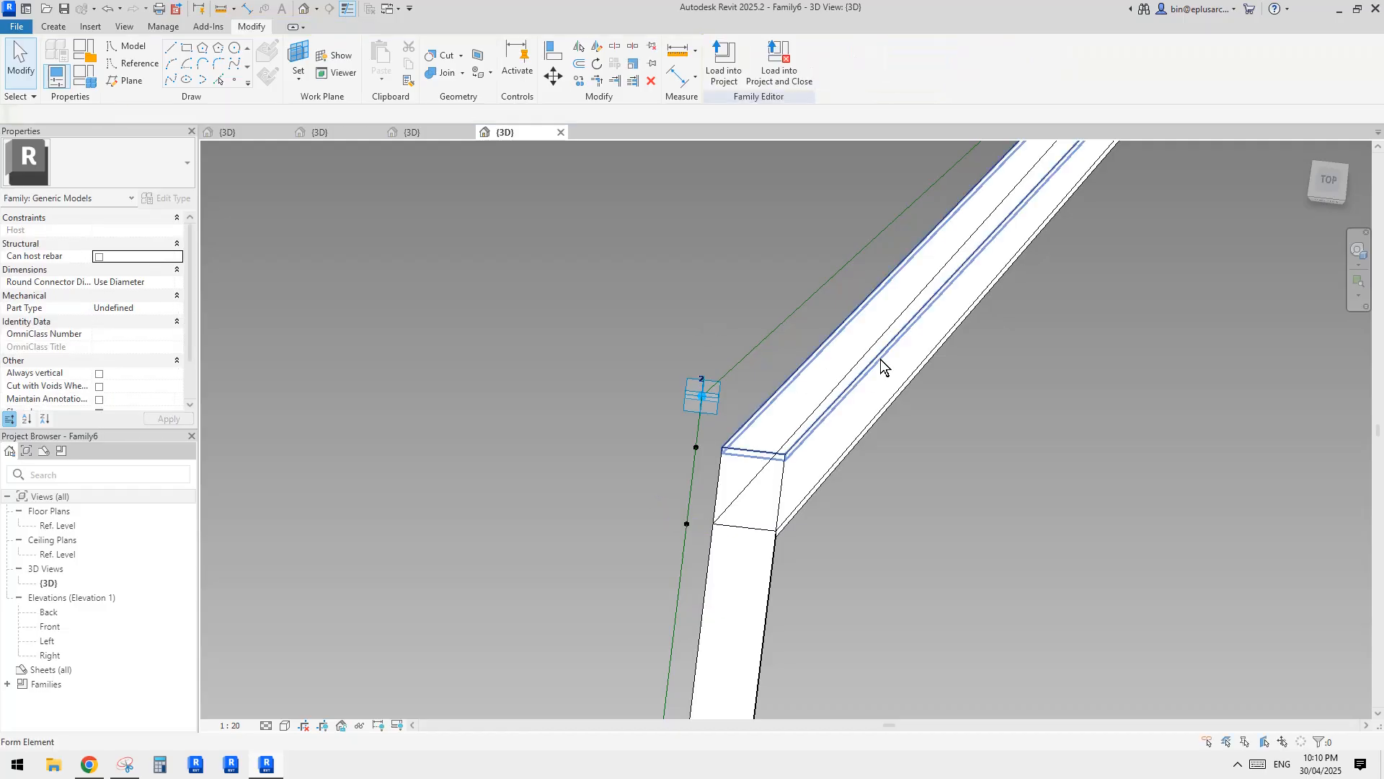
scroll(784, 460, up, 2)
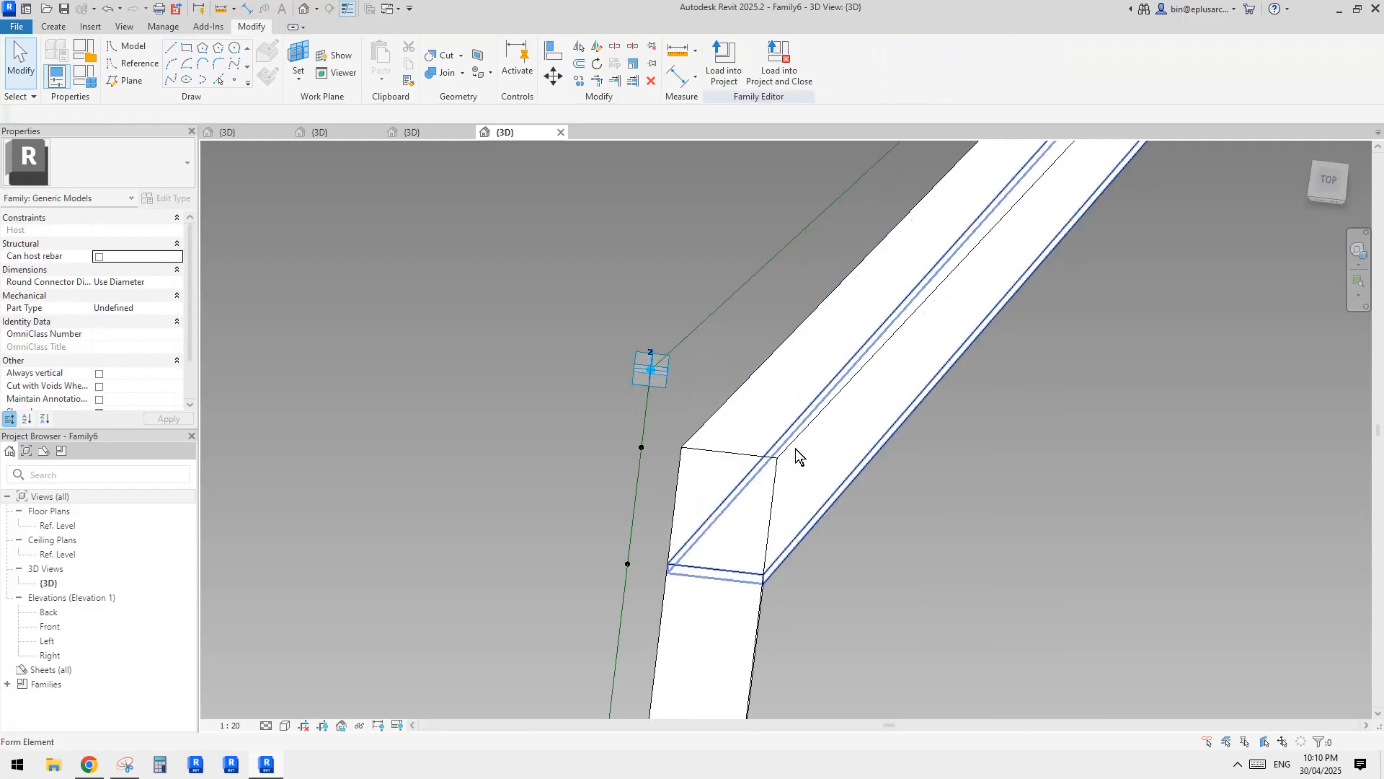
Join the two arm forms and the lower bar into one solid at the bend.
scroll(767, 423, down, 2)
shift+middle_drag(767, 423, 703, 362)
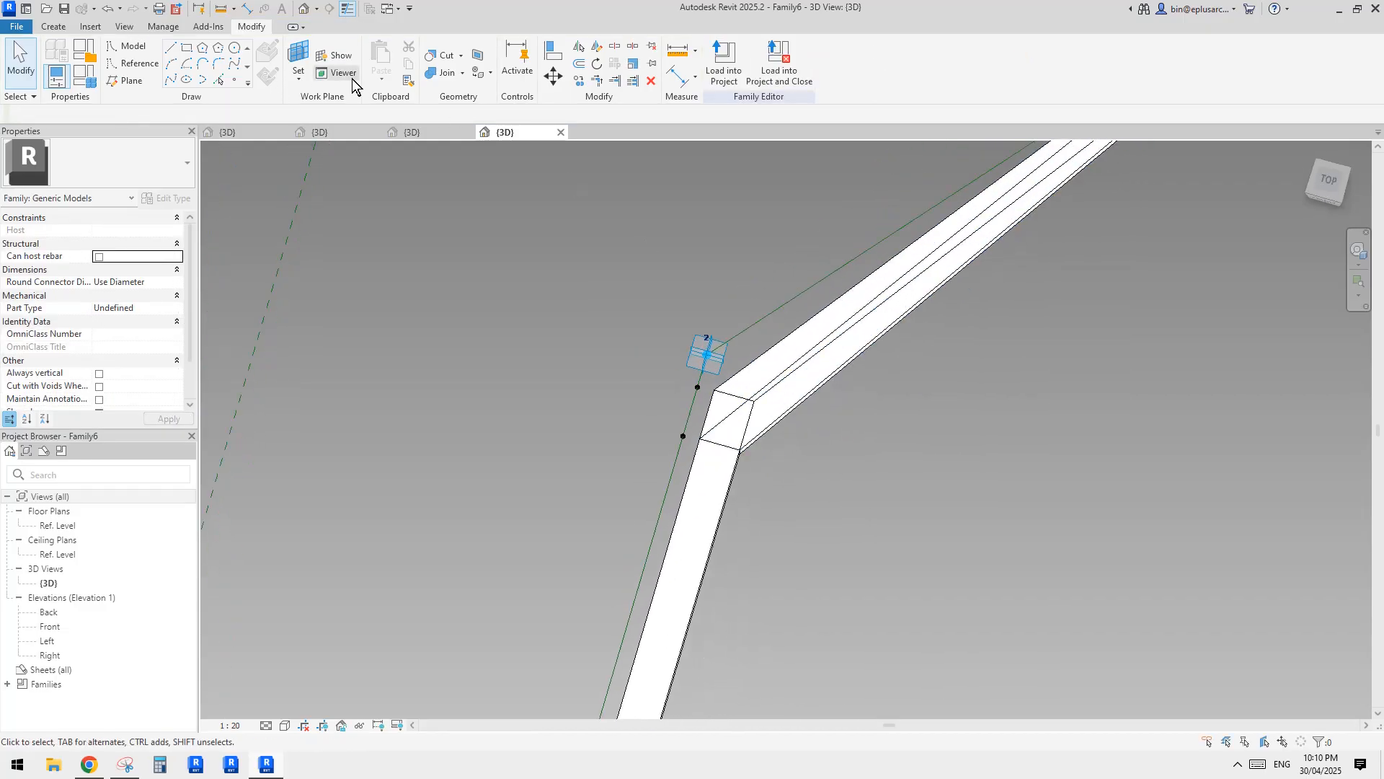
click(441, 75)
scroll(794, 383, up, 1)
click(783, 404)
click(757, 372)
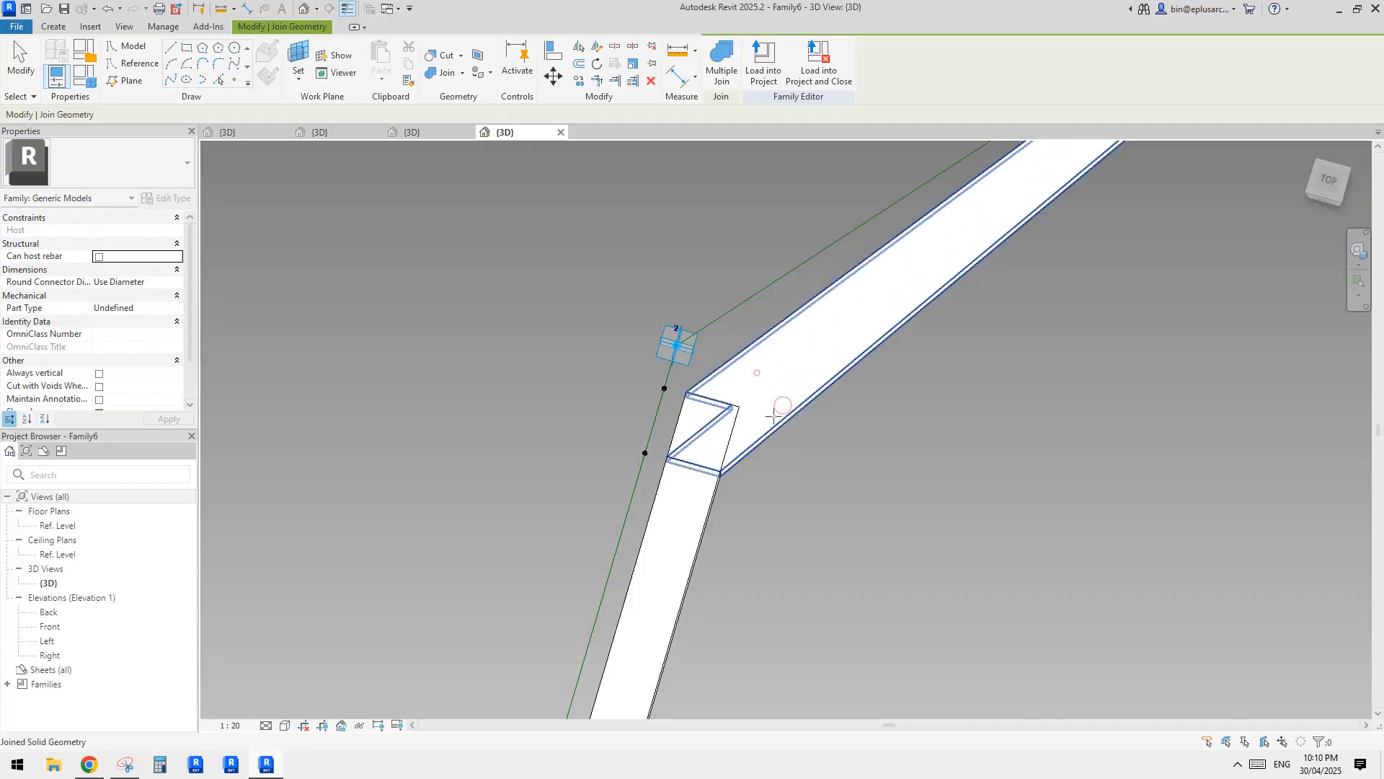
click(706, 446)
middle_drag(857, 318, 859, 294)
key(Escape)
scroll(862, 345, down, 2)
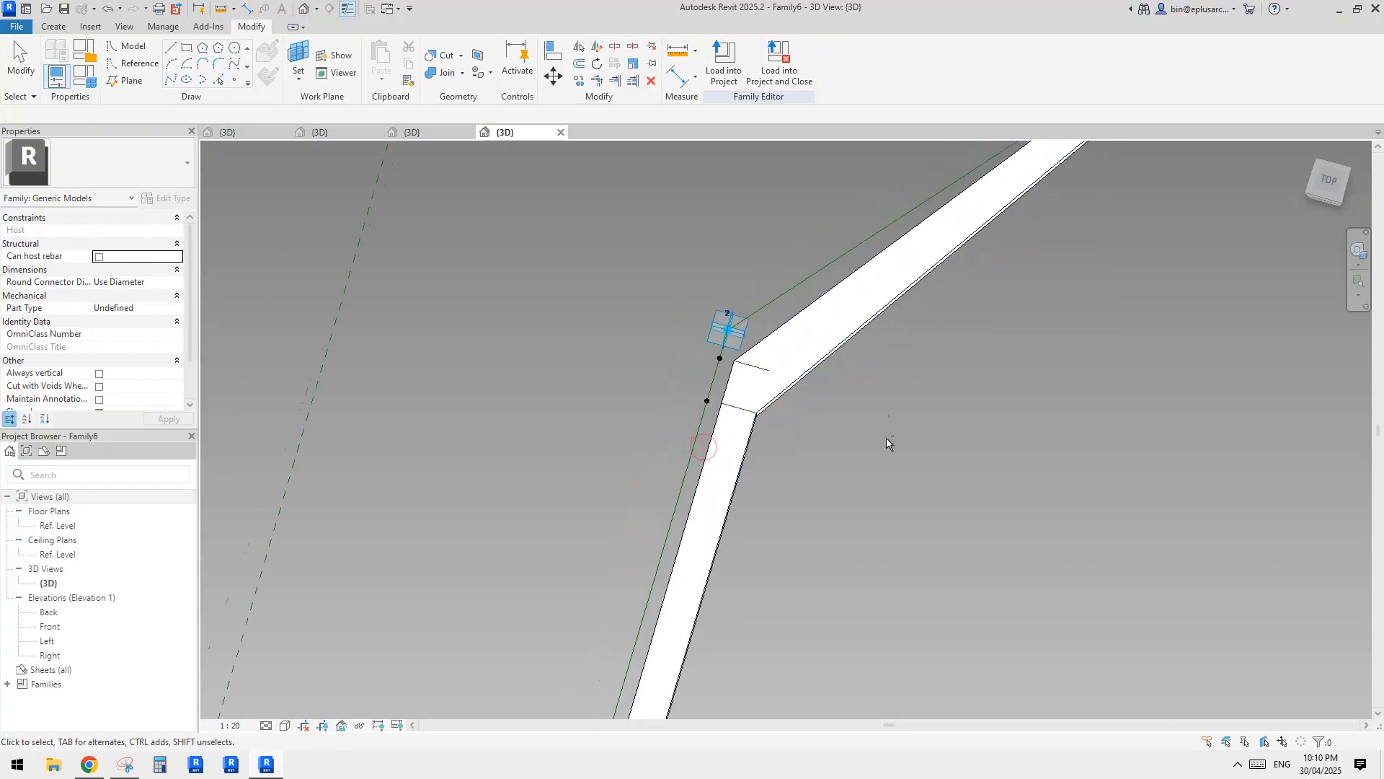
Shift adaptive point 2 to flex the bent bar and test how the joined forms follow.
shift+middle_drag(886, 440, 890, 411)
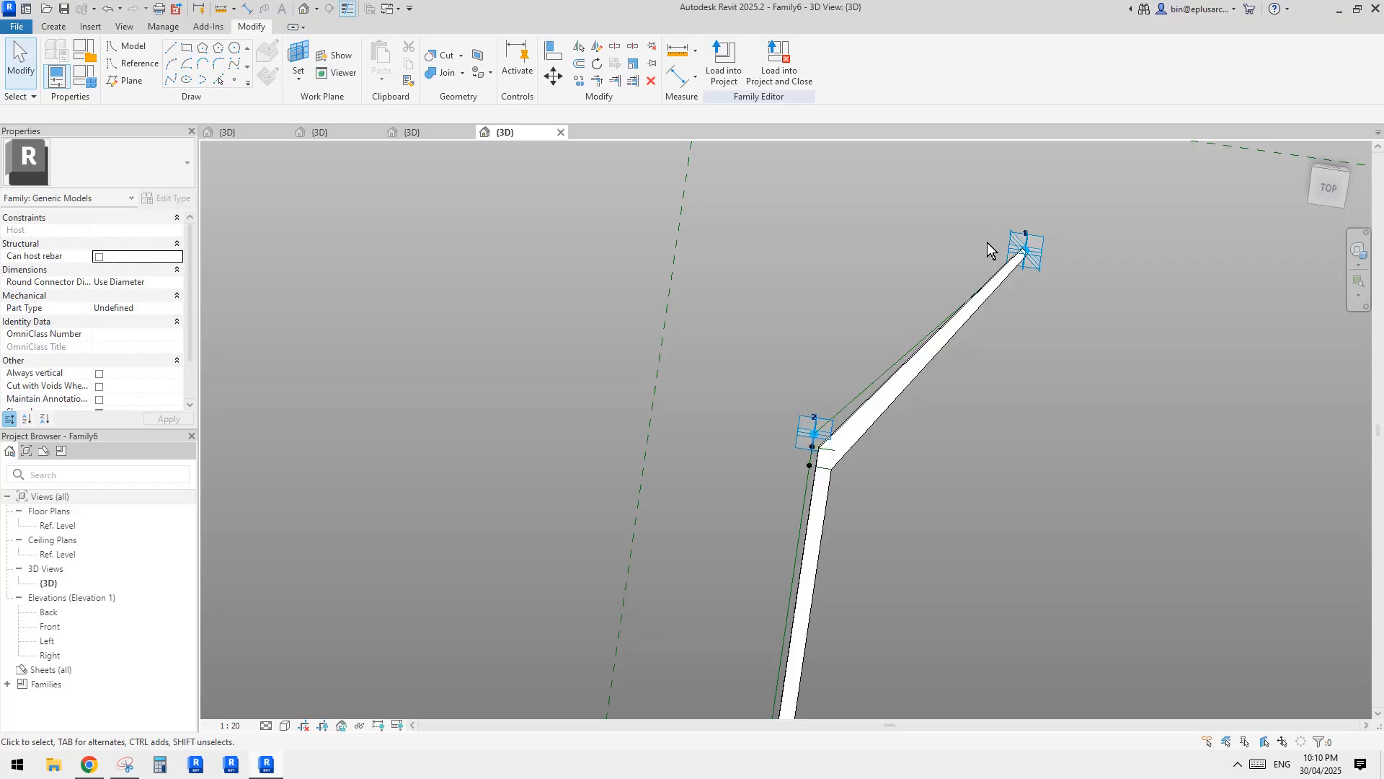
shift+middle_drag(1029, 462, 998, 411)
shift+middle_drag(918, 373, 806, 322)
click(782, 329)
scroll(783, 333, up, 2)
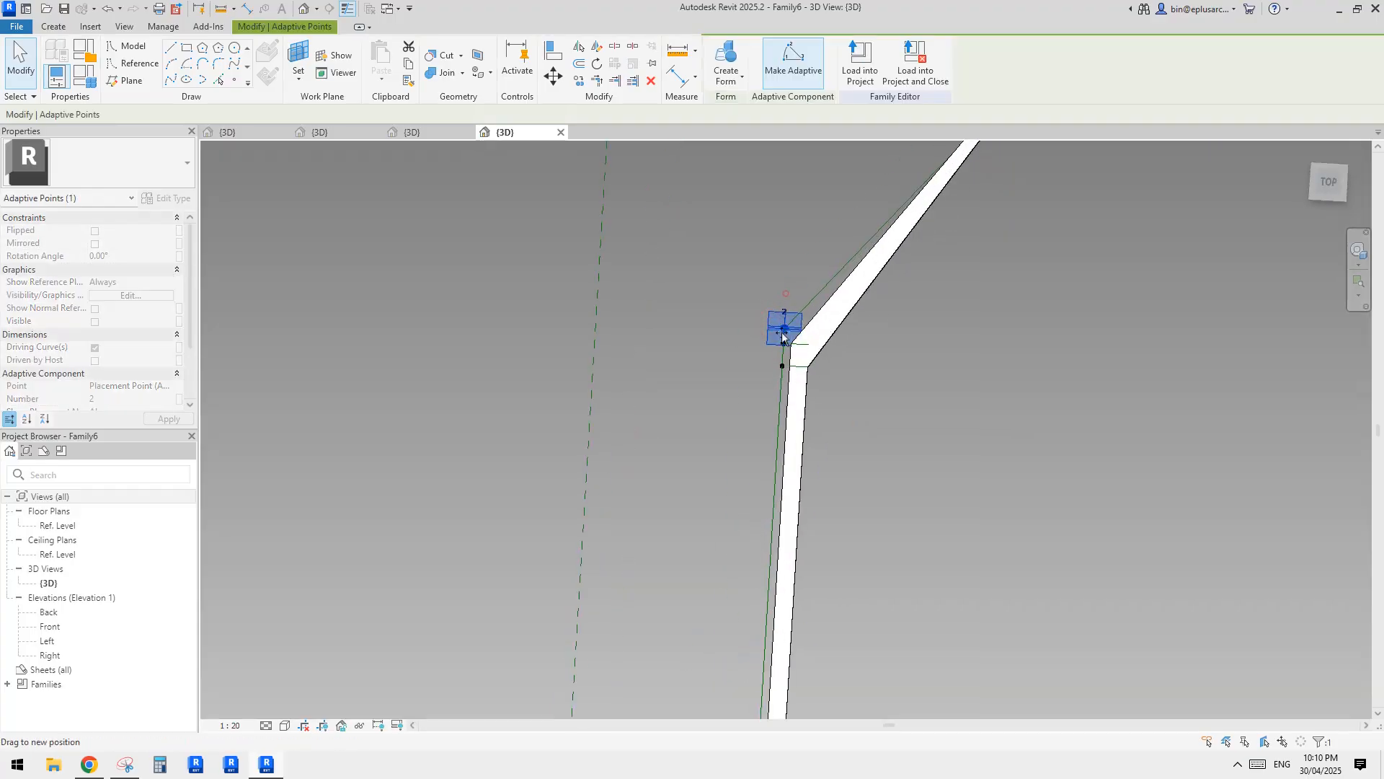
drag(833, 317, 779, 376)
scroll(778, 376, up, 1)
middle_drag(820, 383, 762, 336)
drag(760, 366, 807, 289)
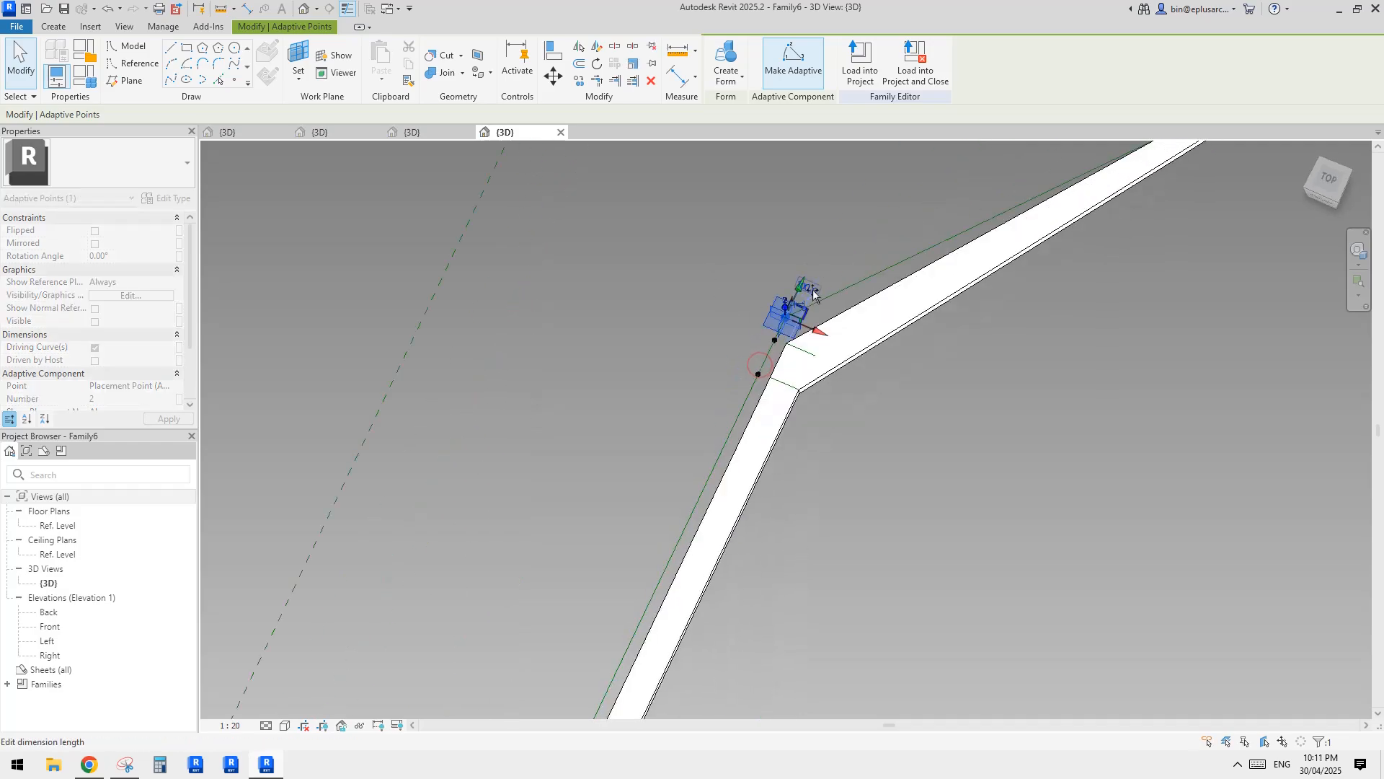
scroll(805, 341, down, 1)
middle_drag(806, 343, 688, 449)
Reposition adaptive point 1 to flex the outer arm and check how the two arm forms meet near the bend.
scroll(778, 320, down, 1)
middle_drag(827, 350, 767, 412)
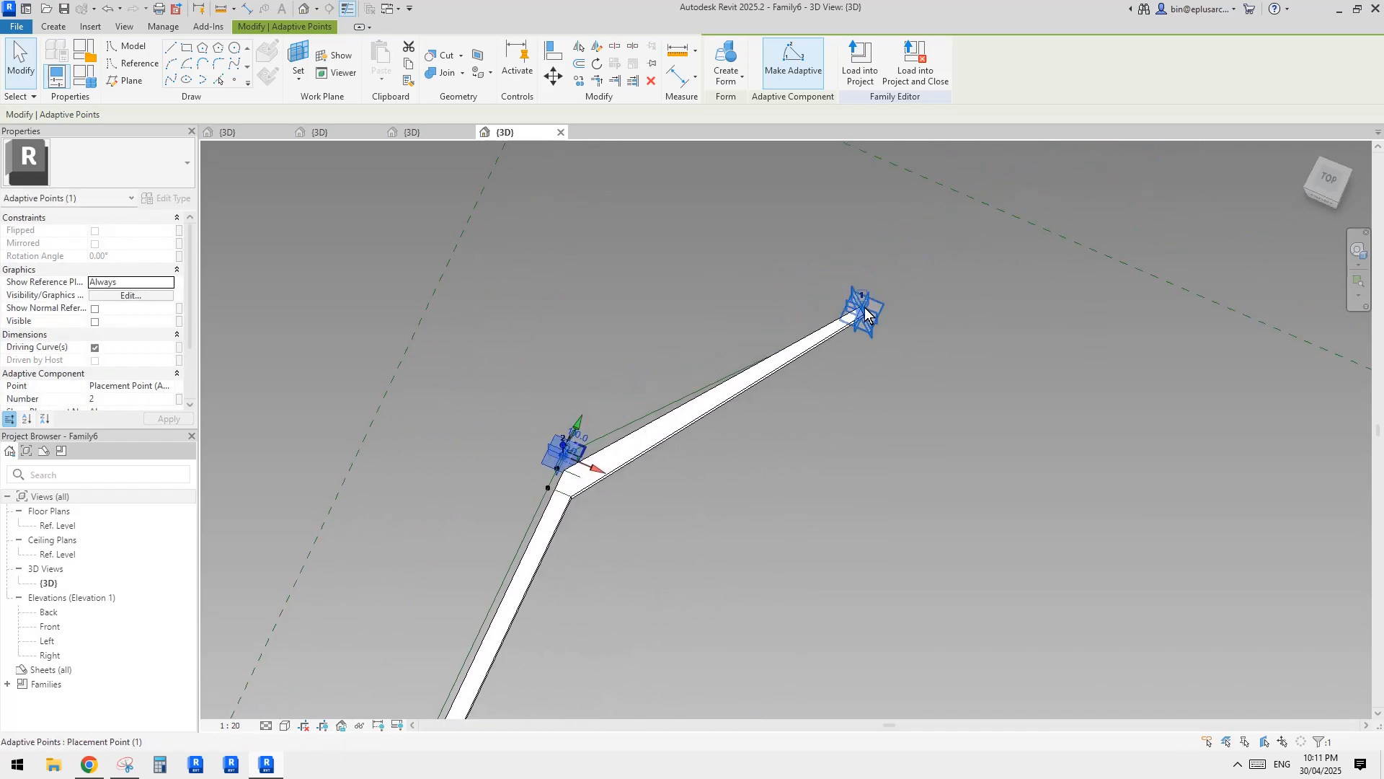
drag(881, 338, 923, 405)
scroll(822, 452, down, 1)
shift+middle_drag(822, 446, 902, 444)
drag(942, 392, 988, 385)
middle_drag(909, 478, 884, 361)
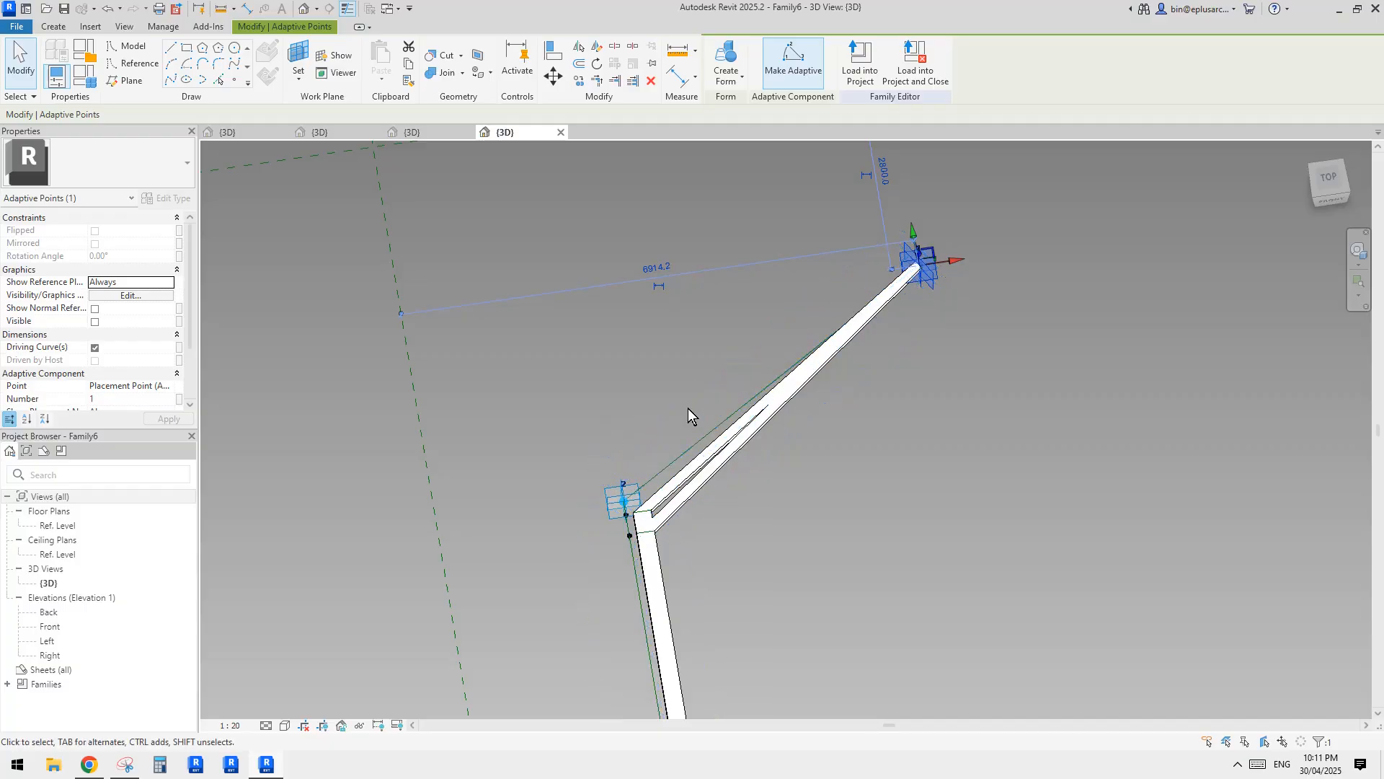
shift+middle_drag(673, 429, 632, 371)
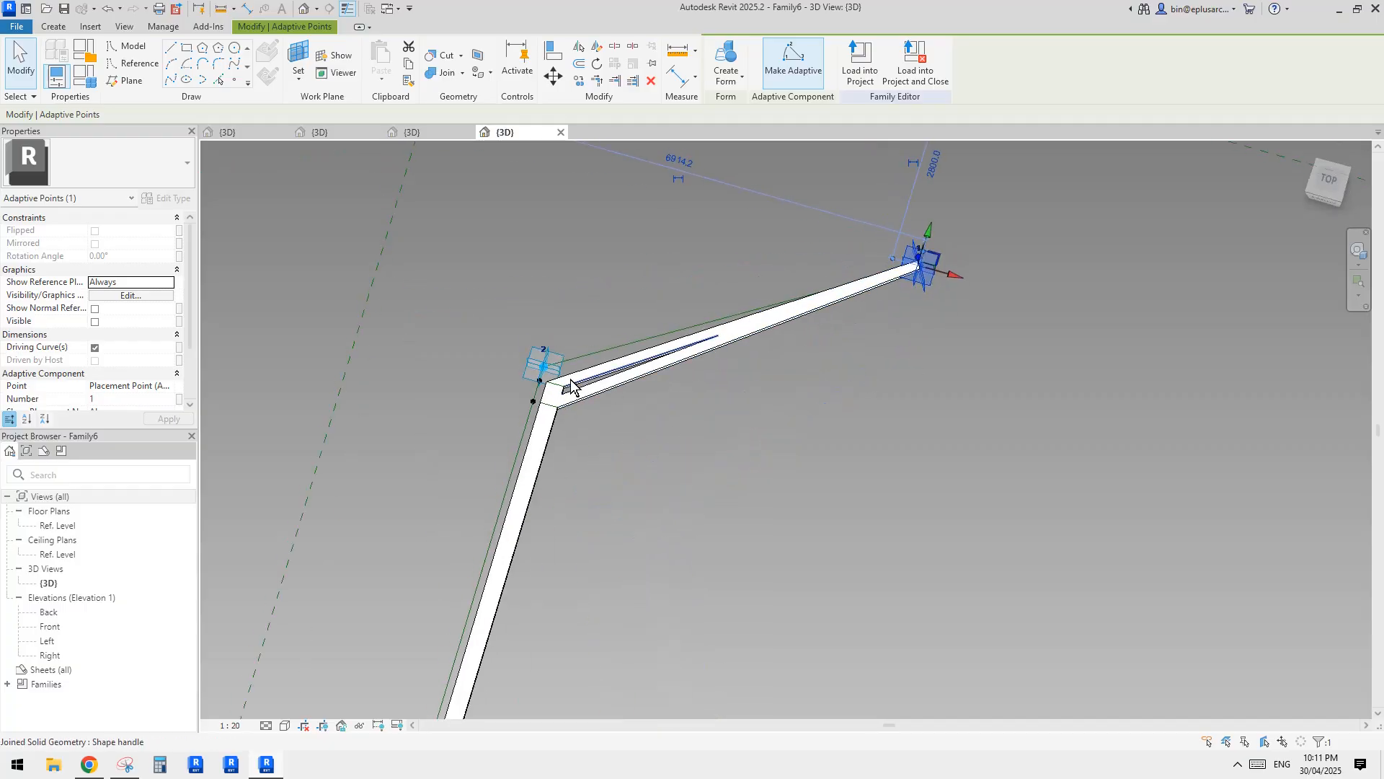
scroll(570, 387, up, 2)
scroll(578, 390, down, 2)
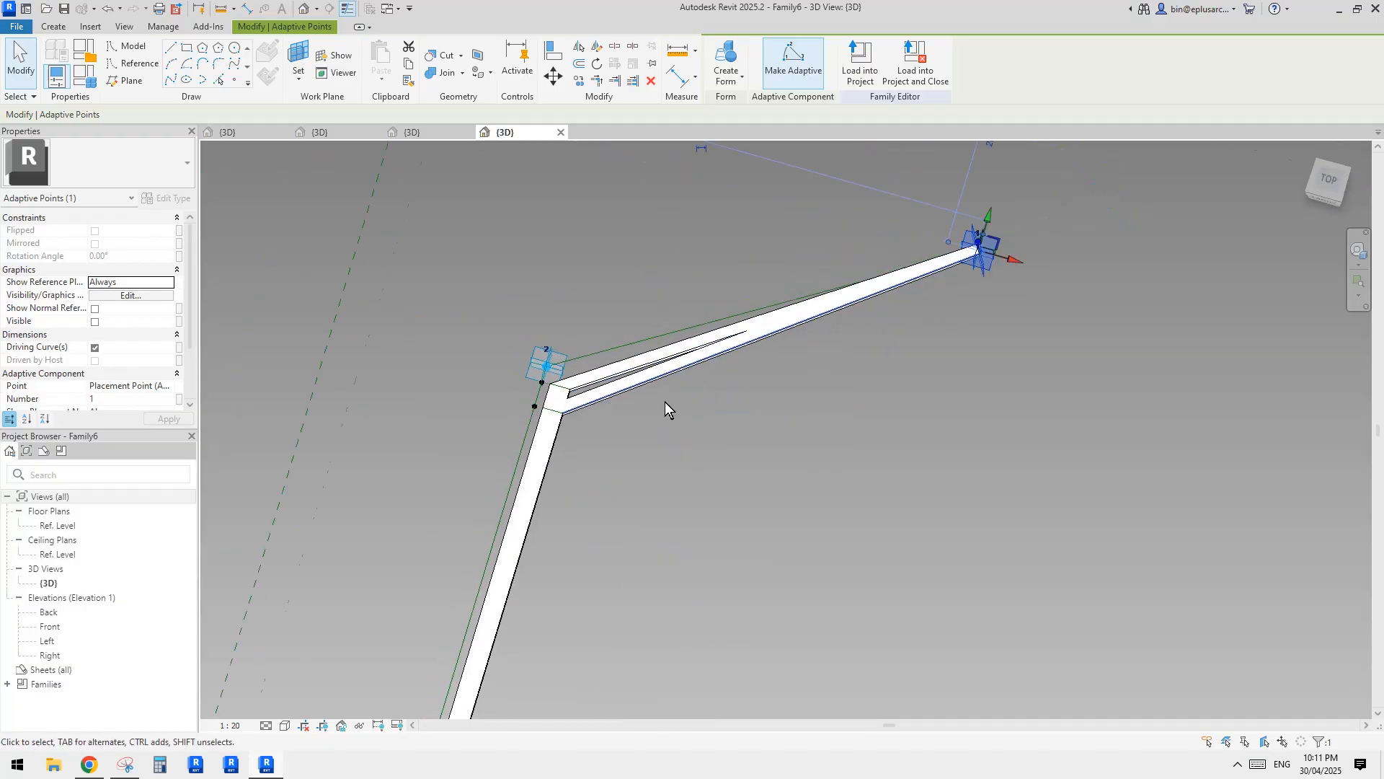
shift+middle_drag(708, 493, 716, 518)
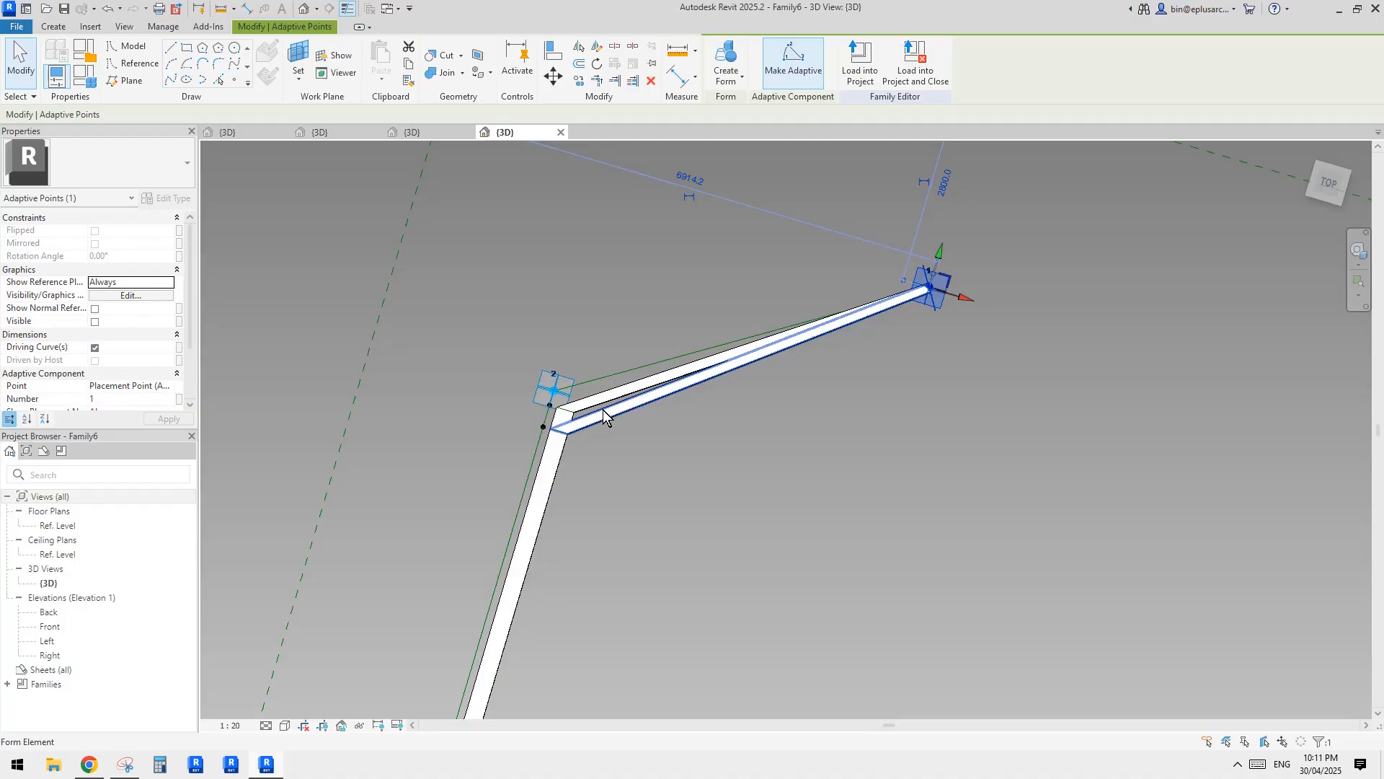
Copy the lower hosted point and its profile near the bend to an empty spot beside the bar.
scroll(526, 421, up, 2)
drag(475, 396, 626, 467)
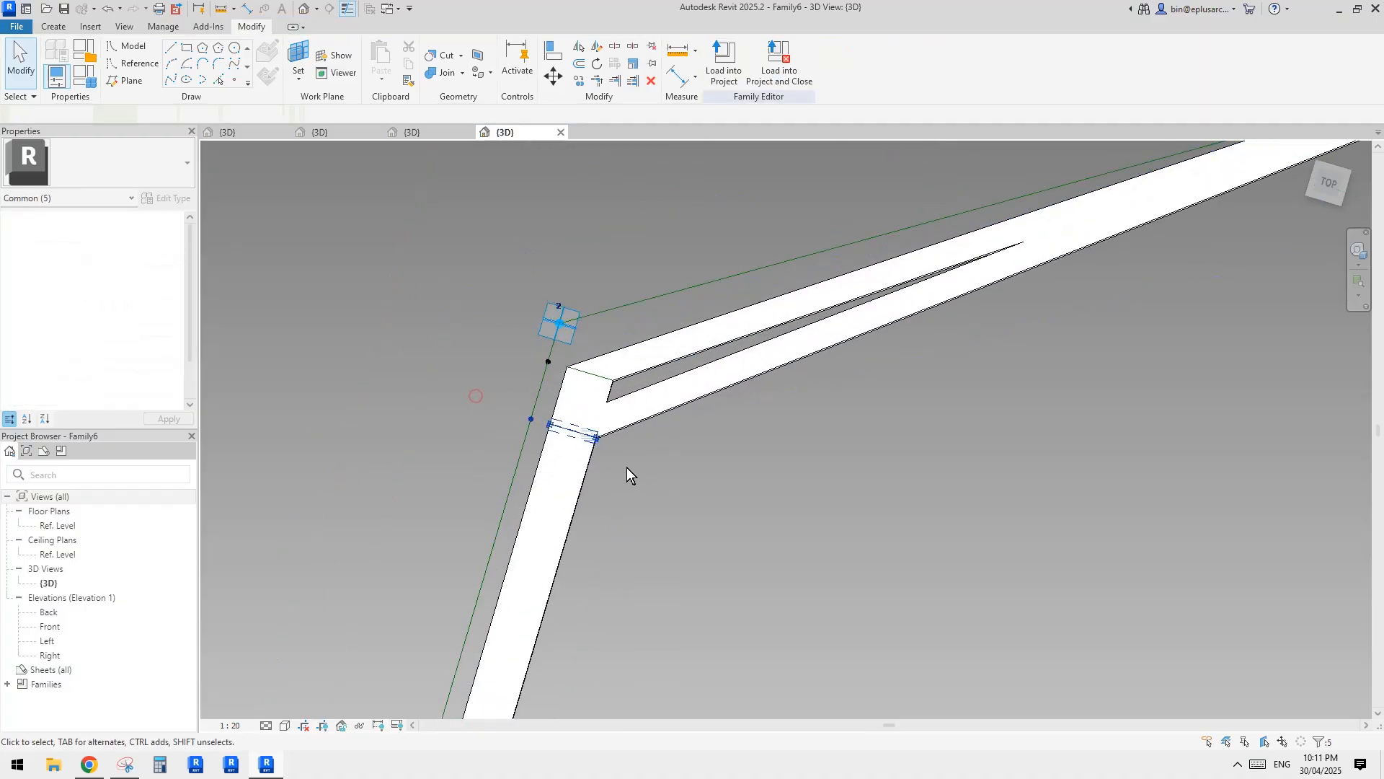
shift+middle_drag(627, 468, 546, 403)
key(m)
key(v)
click(465, 422)
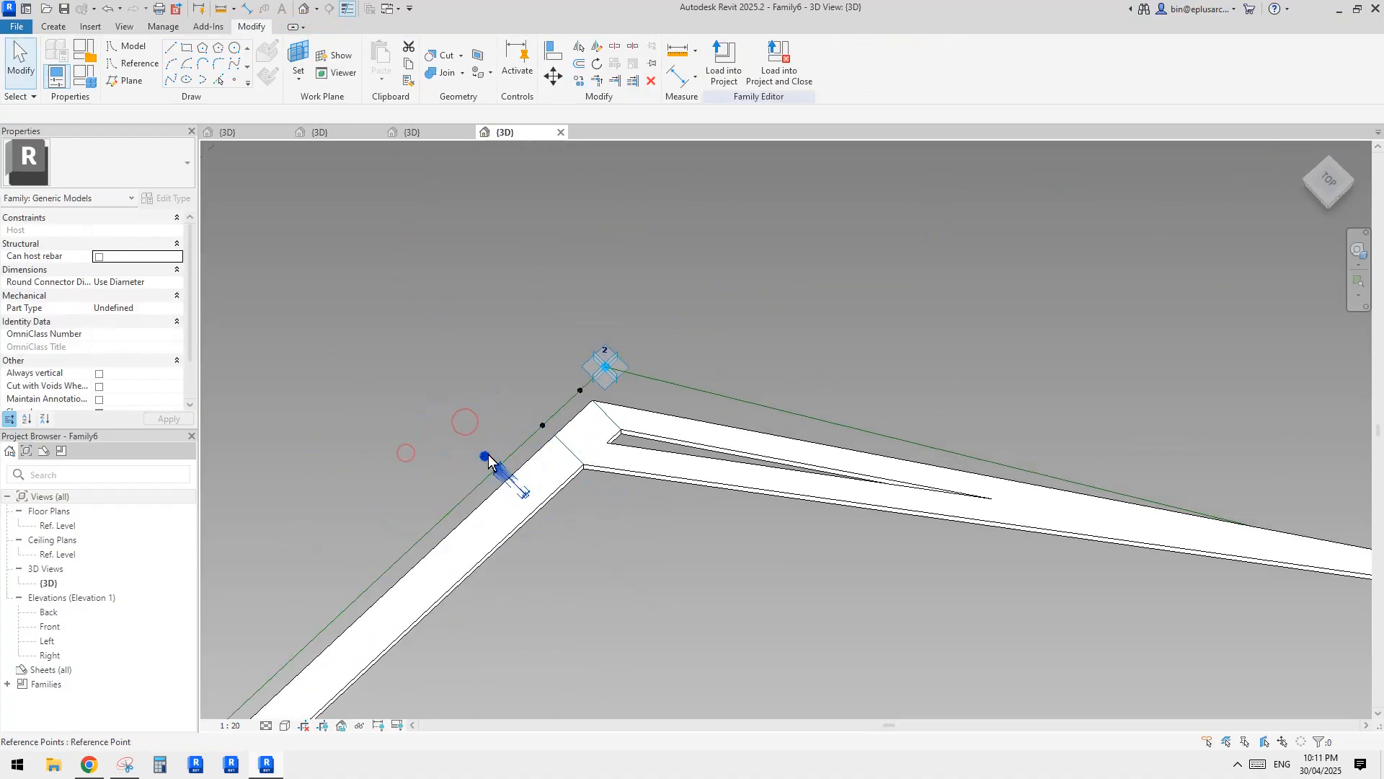
key(Escape)
click(539, 422)
key(Escape)
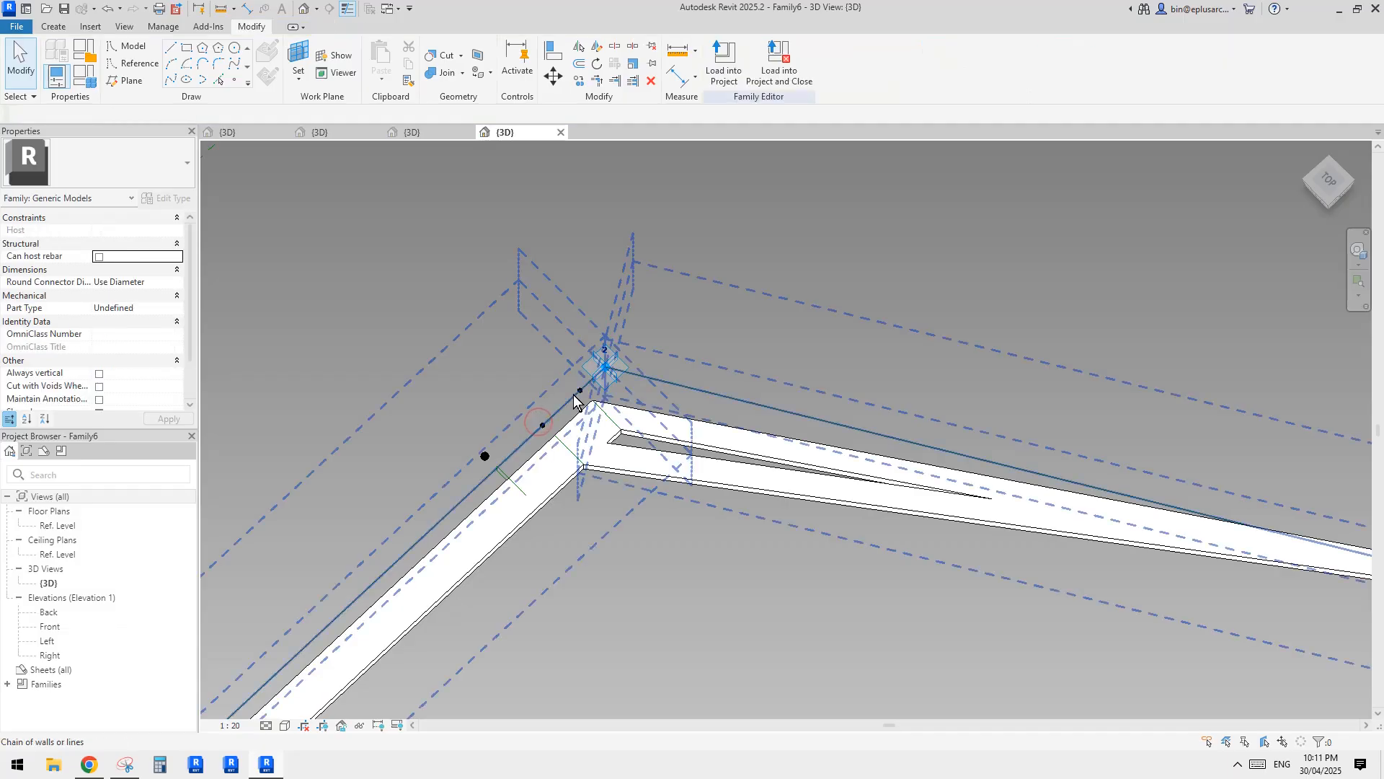
Rehost the copied point onto the lower reference line, between the two existing points near the bend.
click(579, 388)
key(Escape)
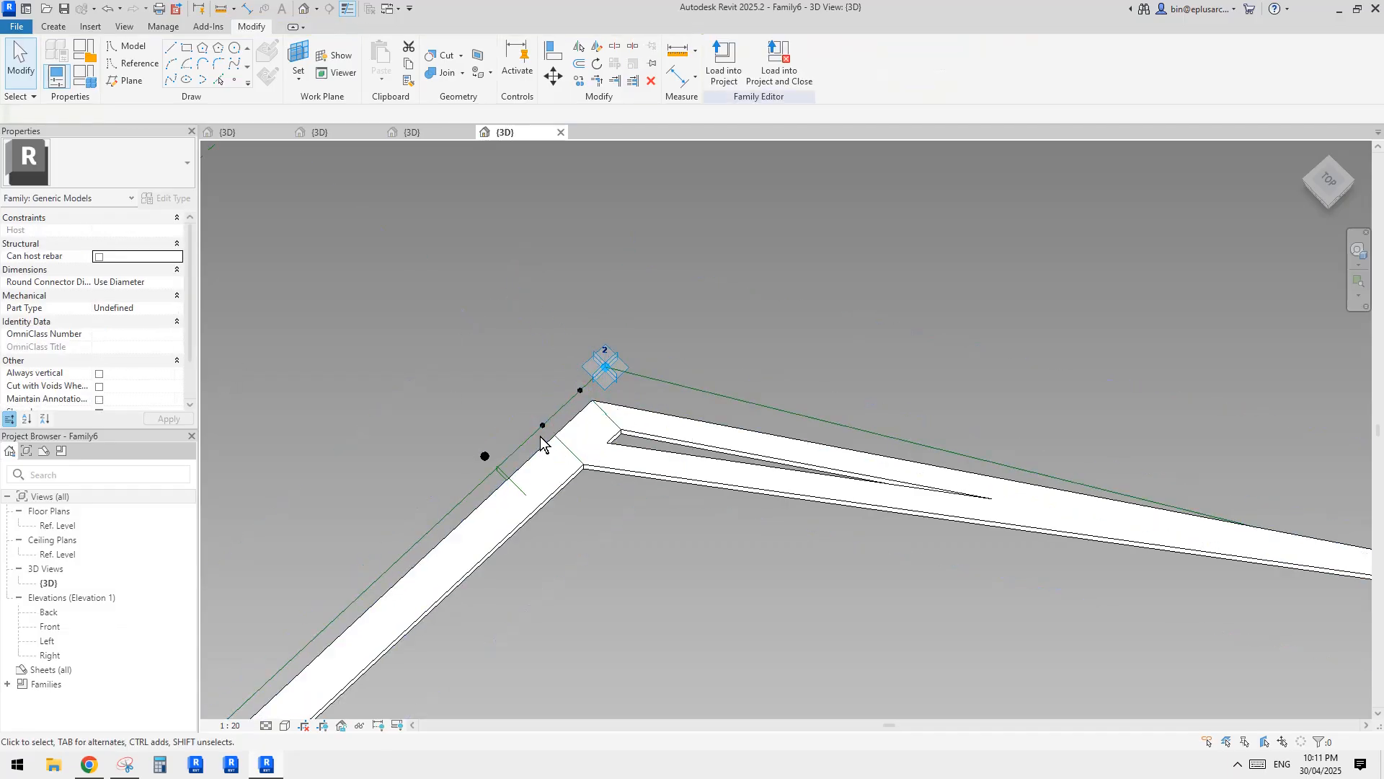
click(544, 428)
drag(542, 424, 484, 461)
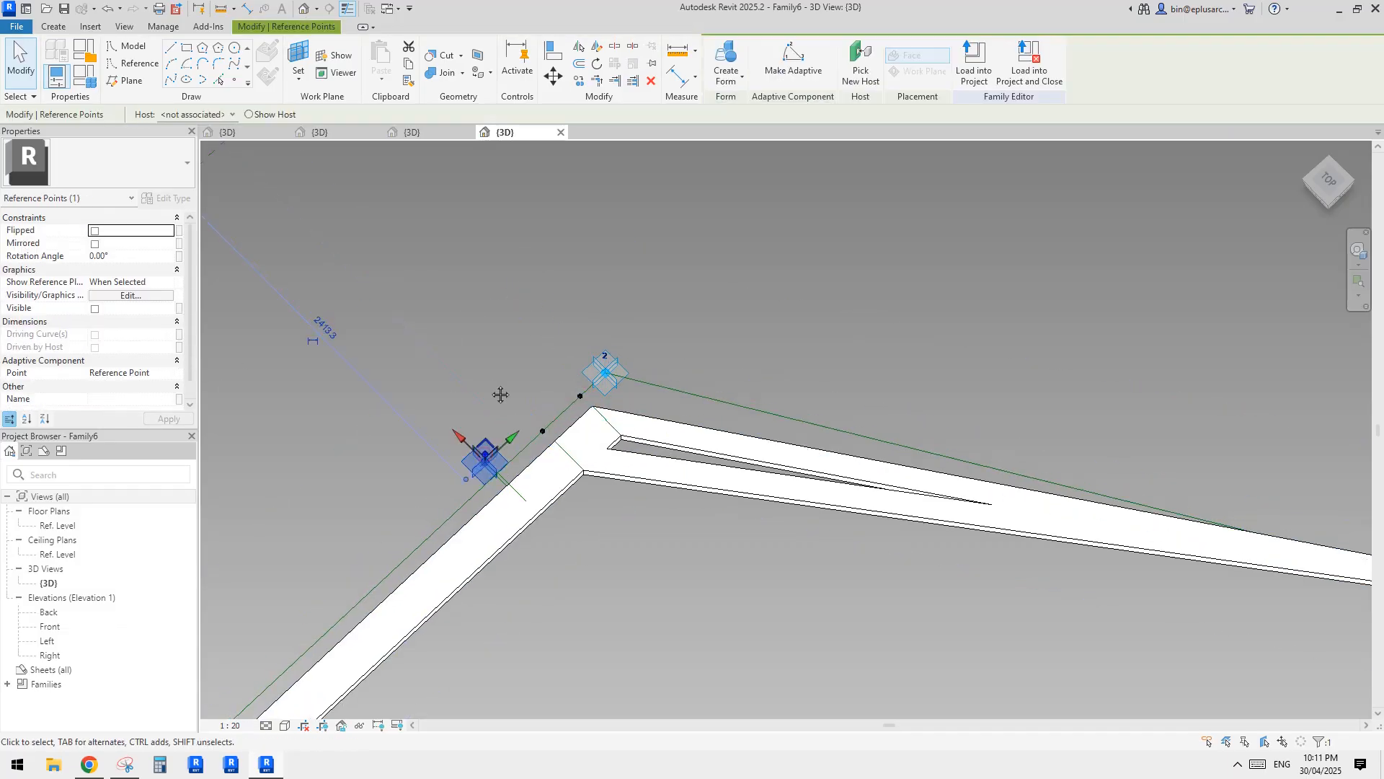
click(863, 69)
click(561, 415)
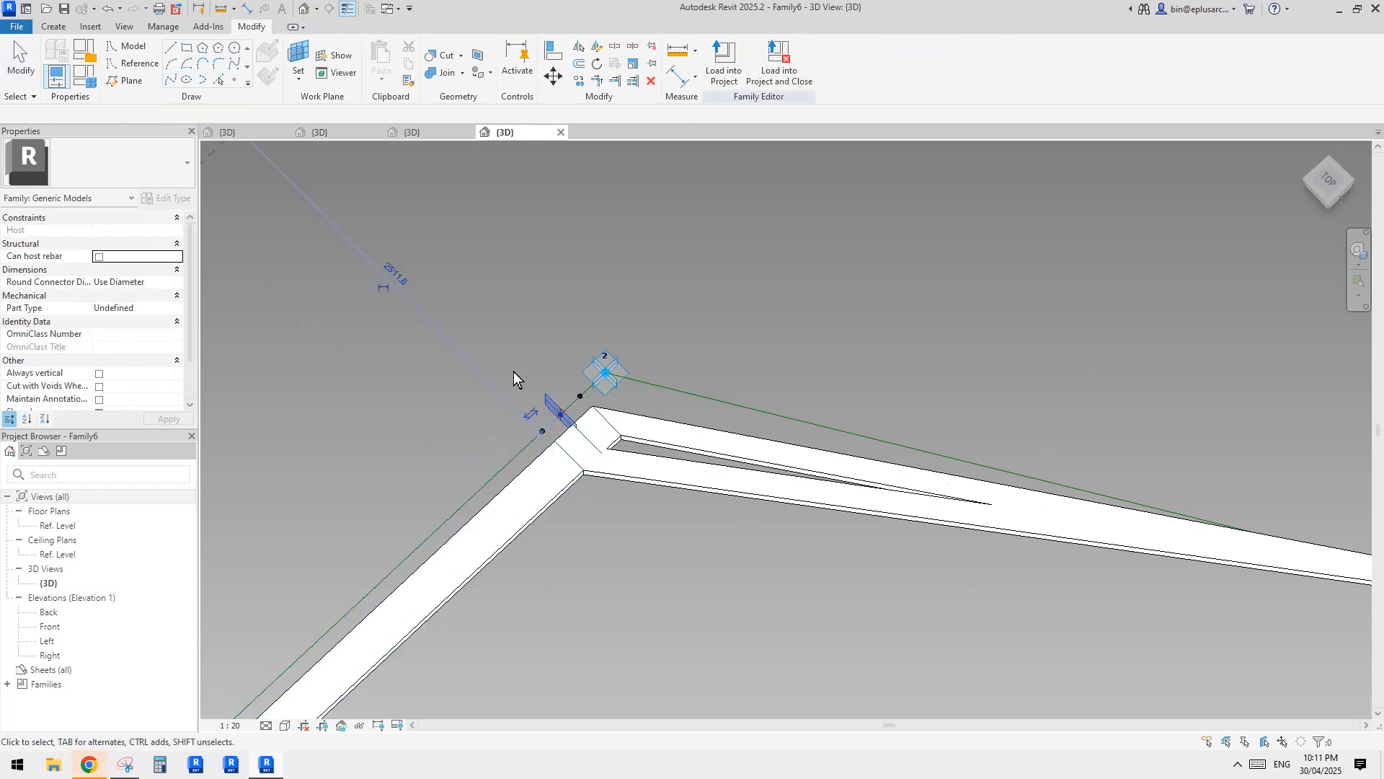
Set the rehosted point's measurement type to Segment Length.
click(526, 416)
click(143, 373)
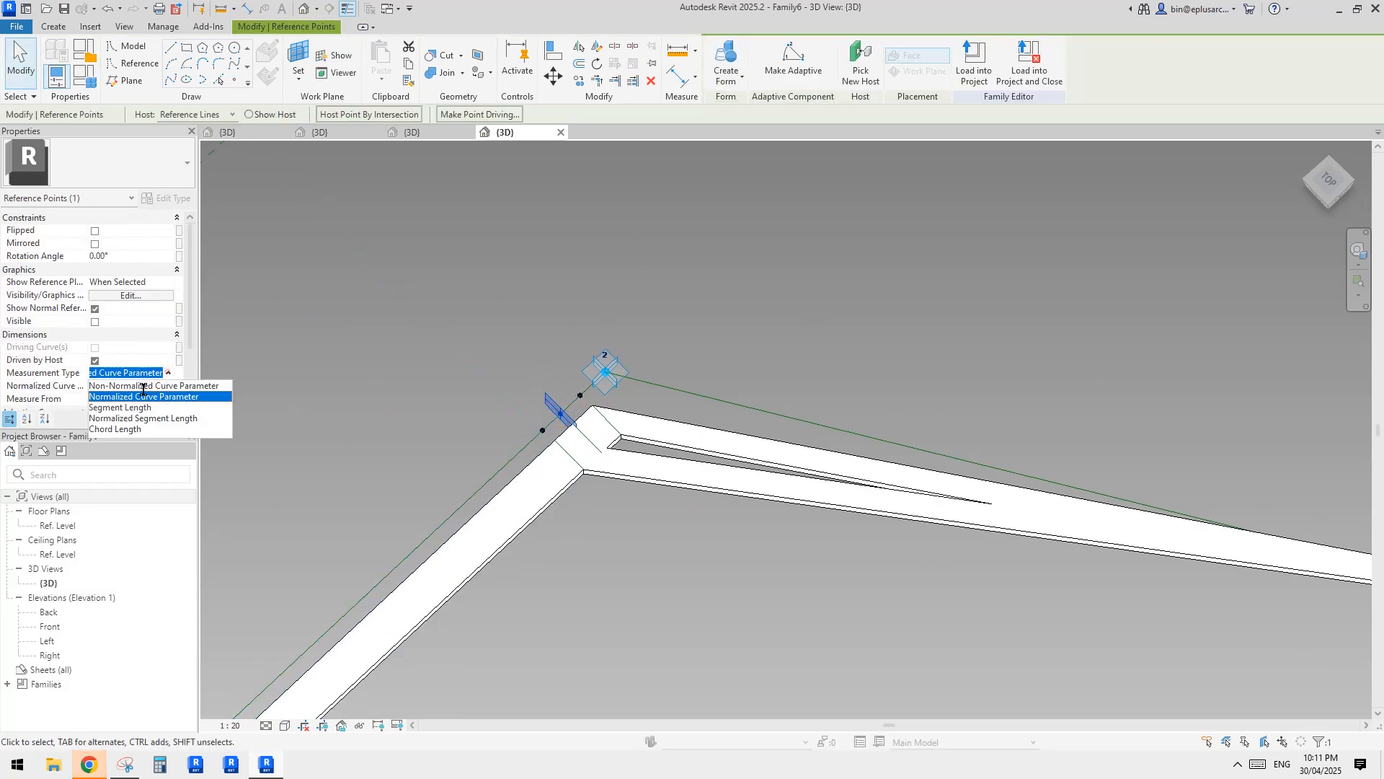
click(120, 408)
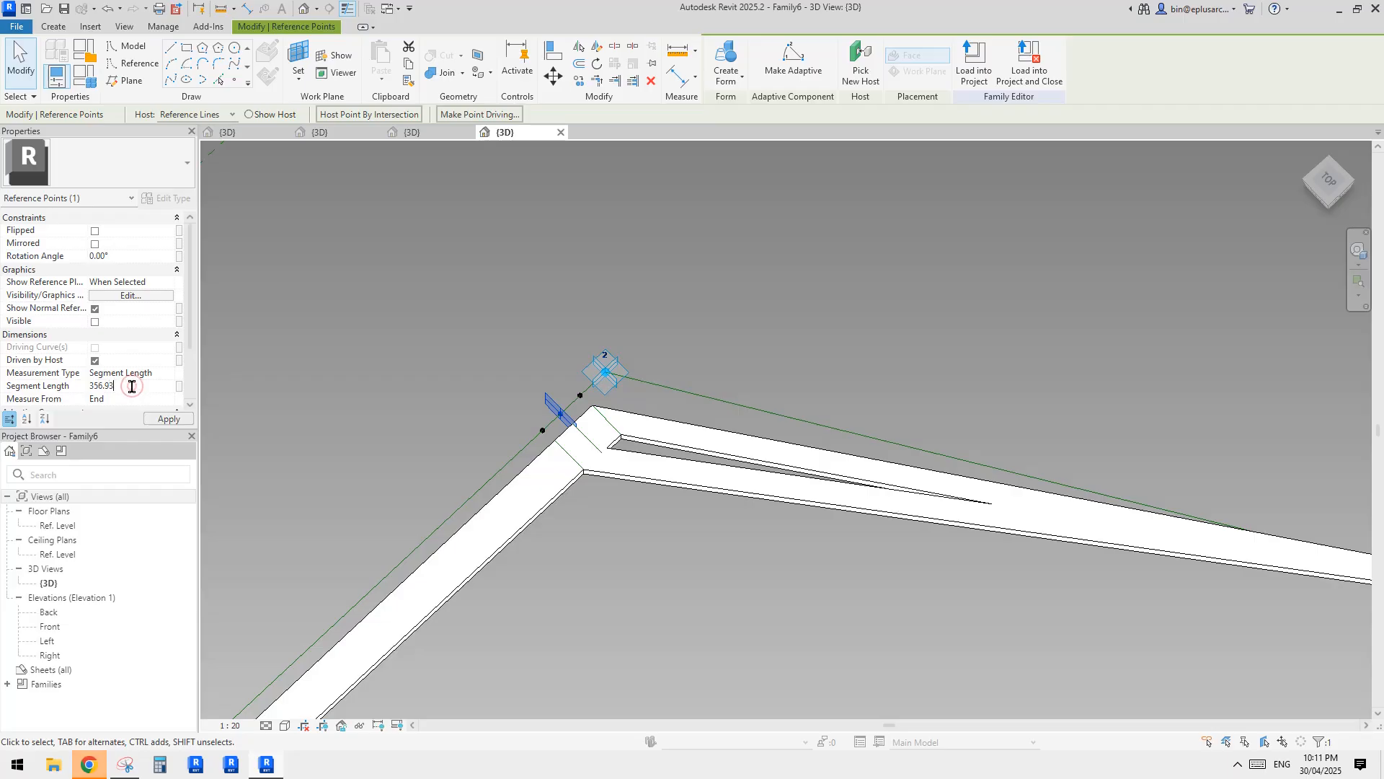
Create a form between the rehosted point's profile near the bend and the end profile at adaptive point 1.
key(Tab)
click(587, 434)
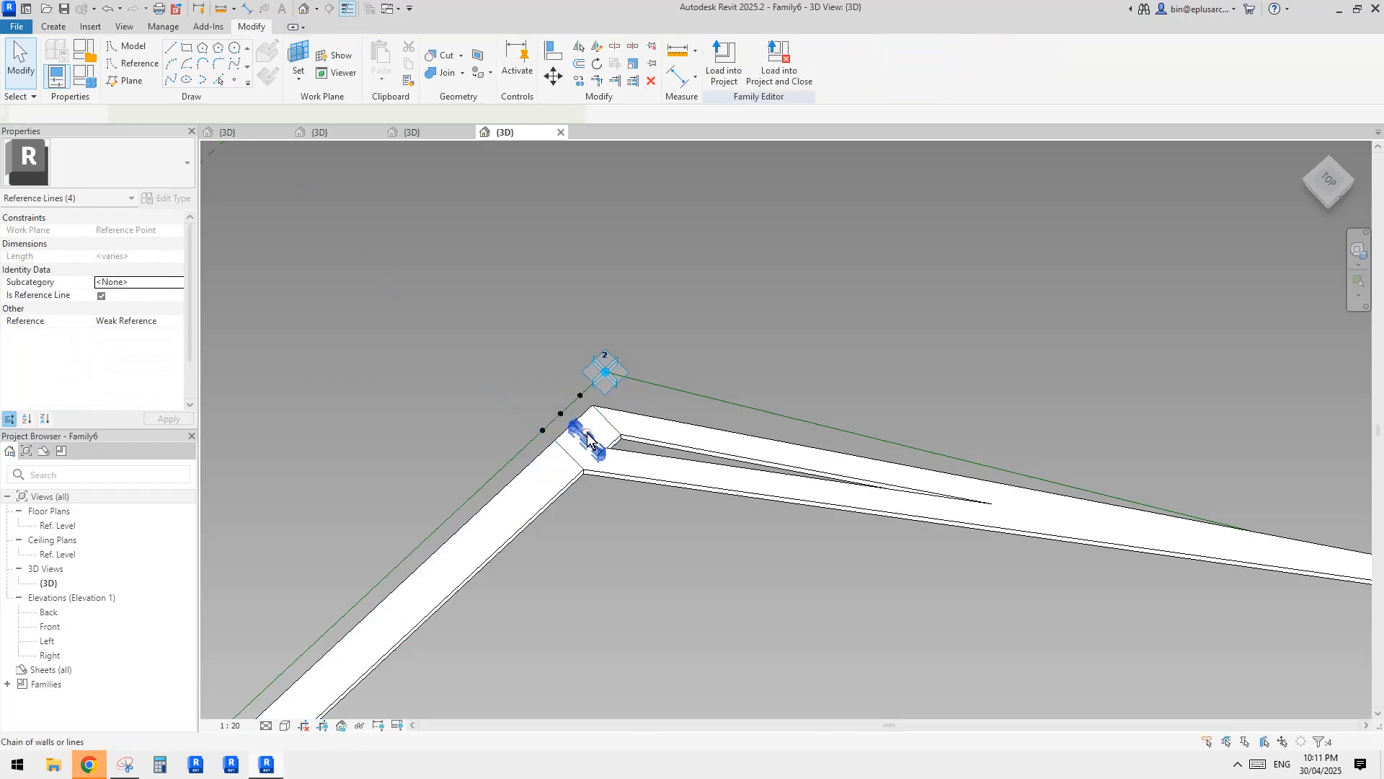
scroll(587, 434, down, 1)
middle_drag(1234, 547, 871, 493)
scroll(870, 493, up, 5)
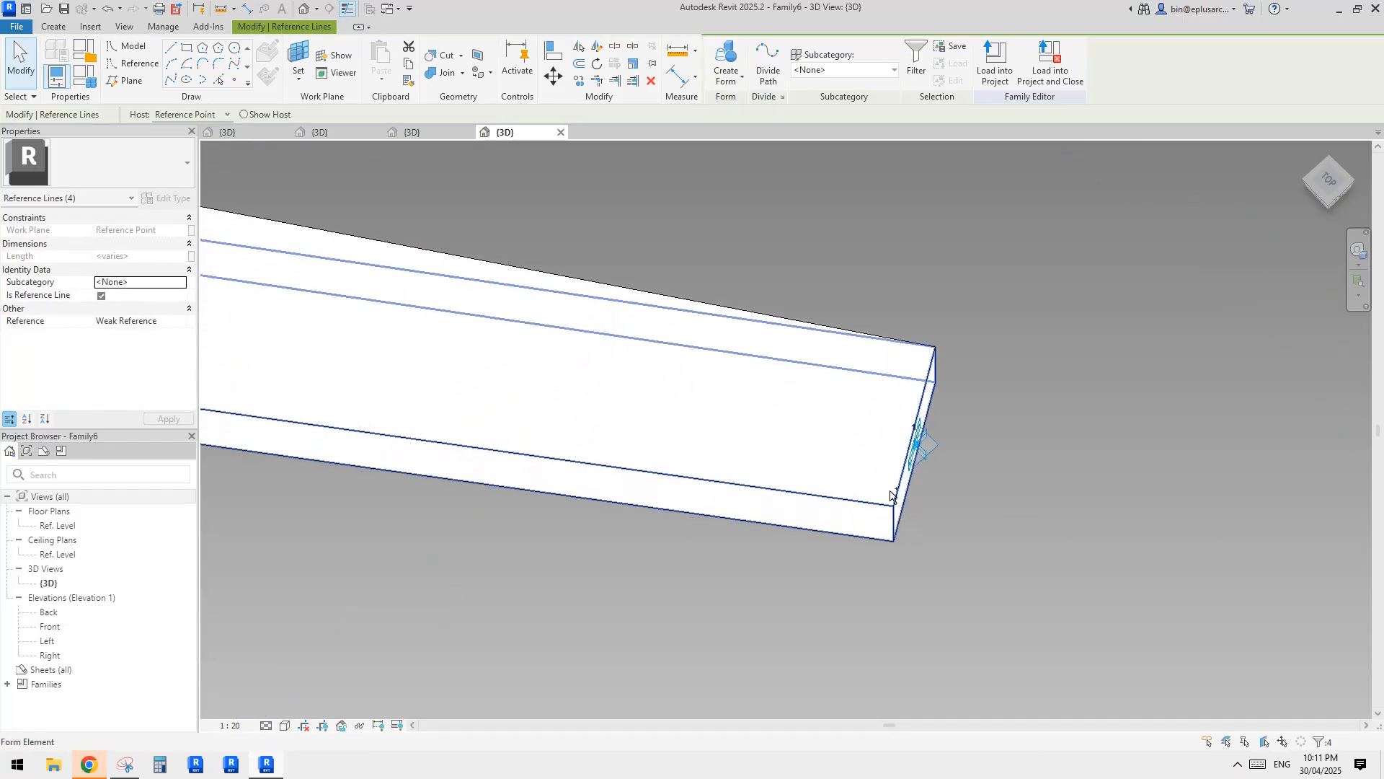
scroll(901, 492, down, 2)
click(726, 65)
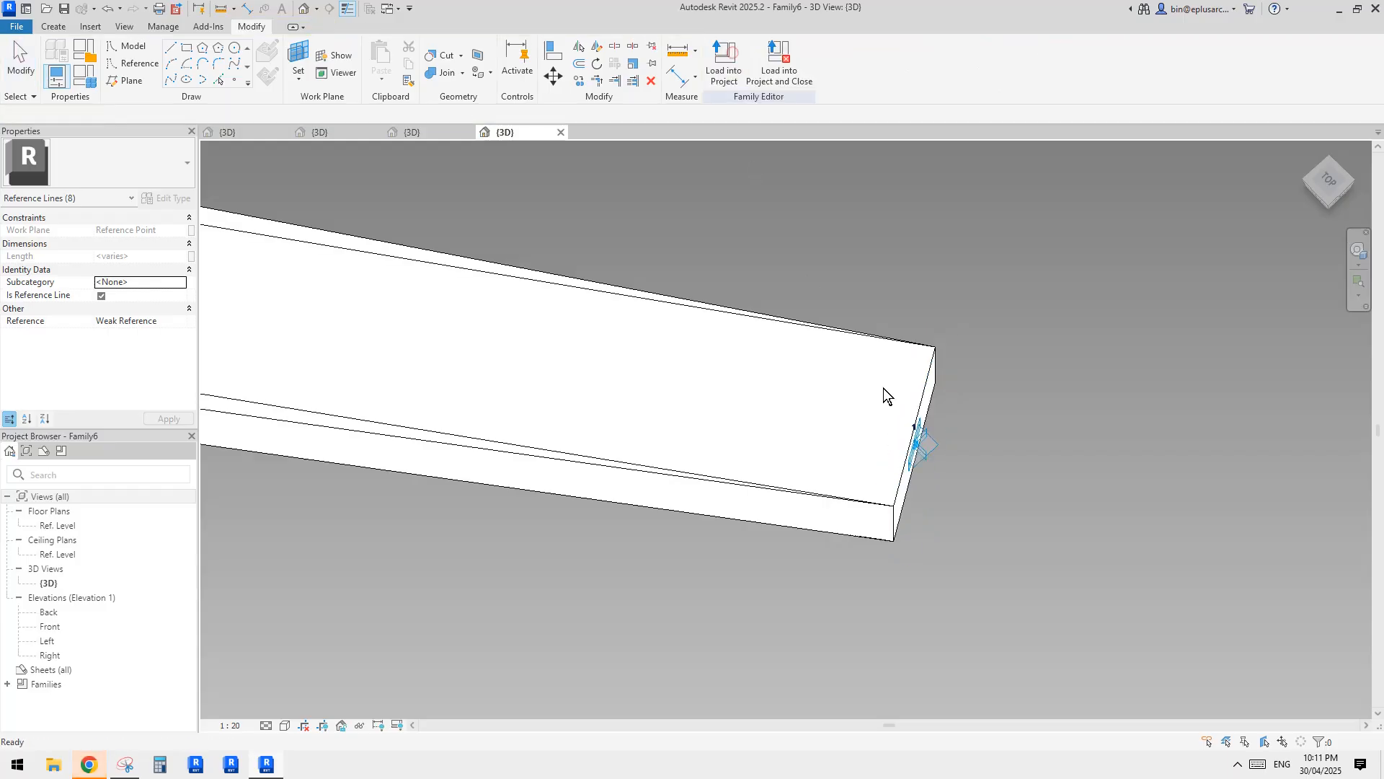
Join the new arm form with the existing joined bar solid at the bend.
scroll(823, 353, down, 3)
middle_drag(545, 362, 1197, 430)
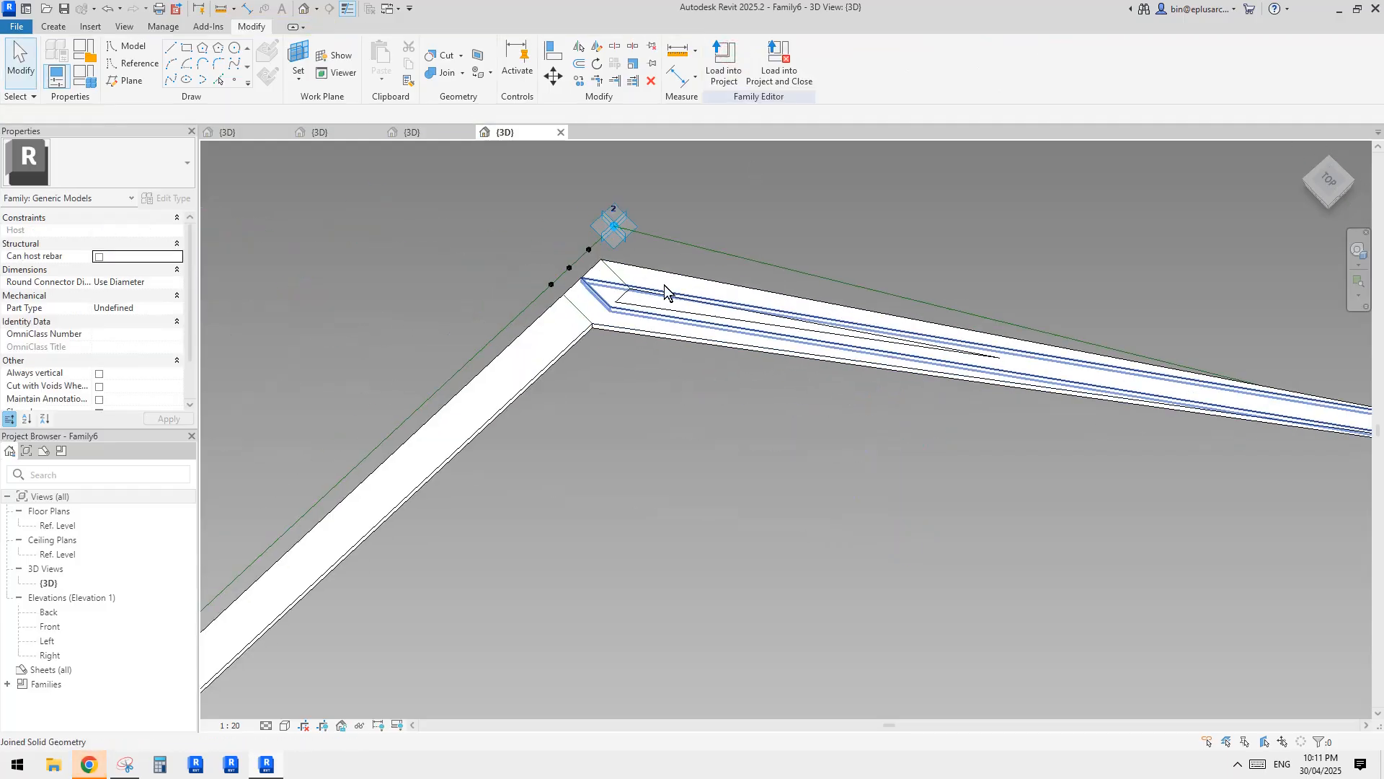
click(449, 76)
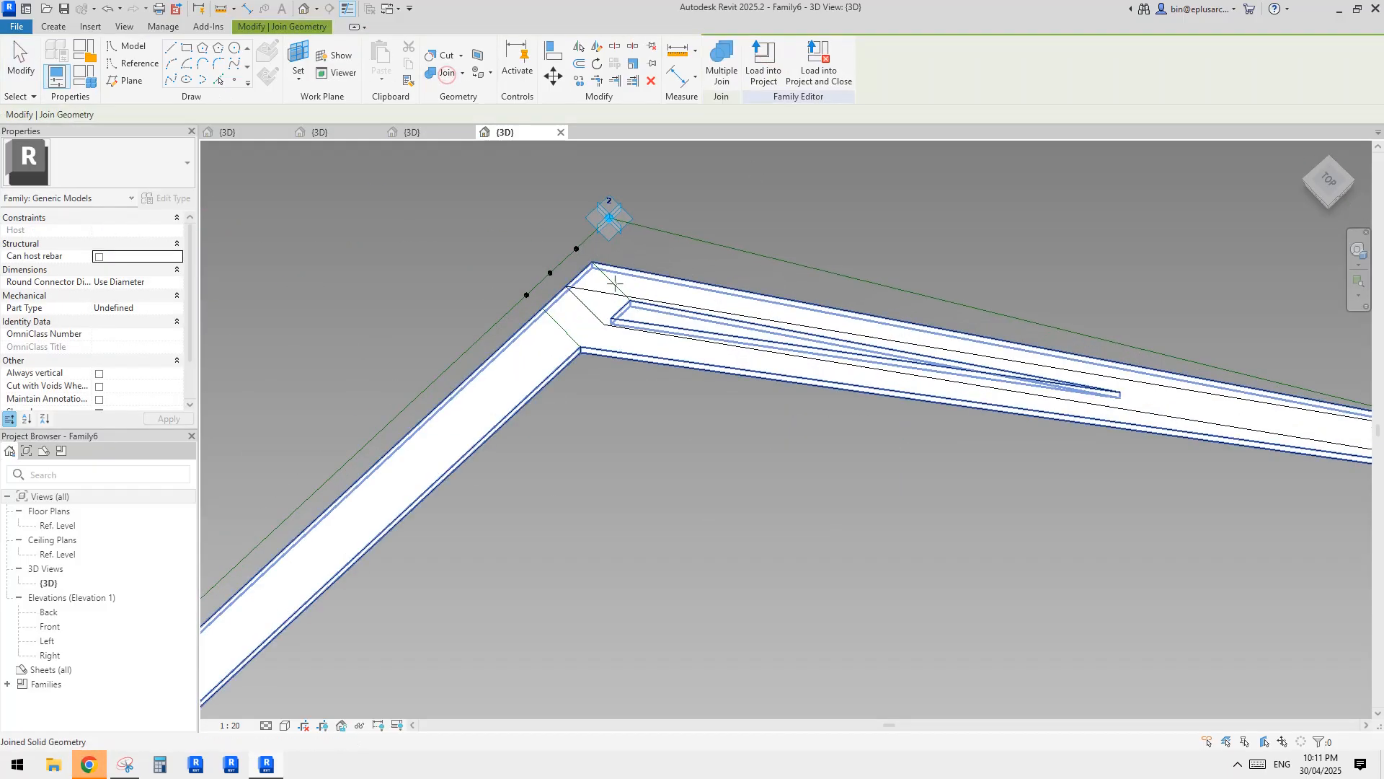
click(615, 283)
click(656, 317)
key(Escape)
Examine the whole three-point bent bar from several angles to check the filled arm.
scroll(721, 274, down, 1)
middle_drag(742, 258, 809, 238)
key(Tab)
scroll(815, 237, down, 3)
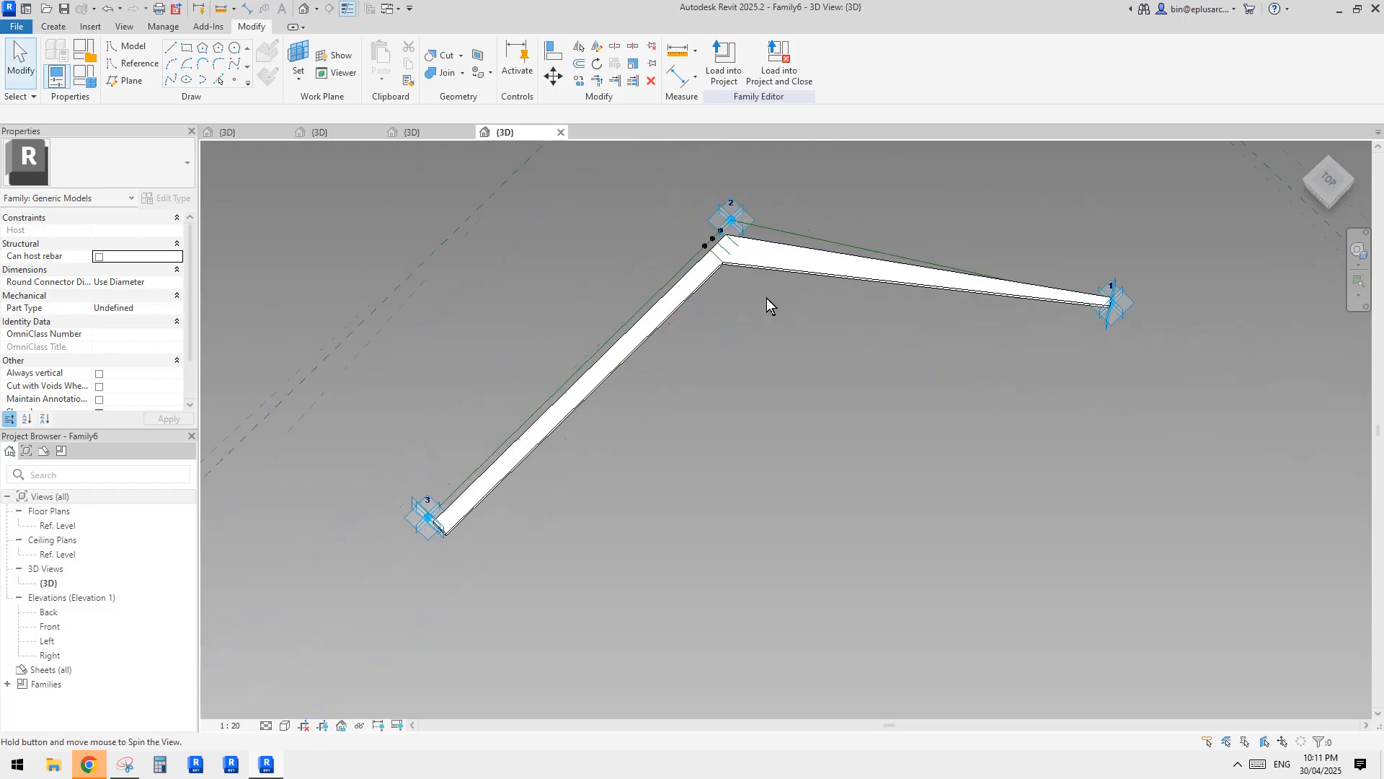
shift+middle_drag(767, 297, 722, 360)
scroll(737, 297, down, 1)
scroll(740, 292, down, 1)
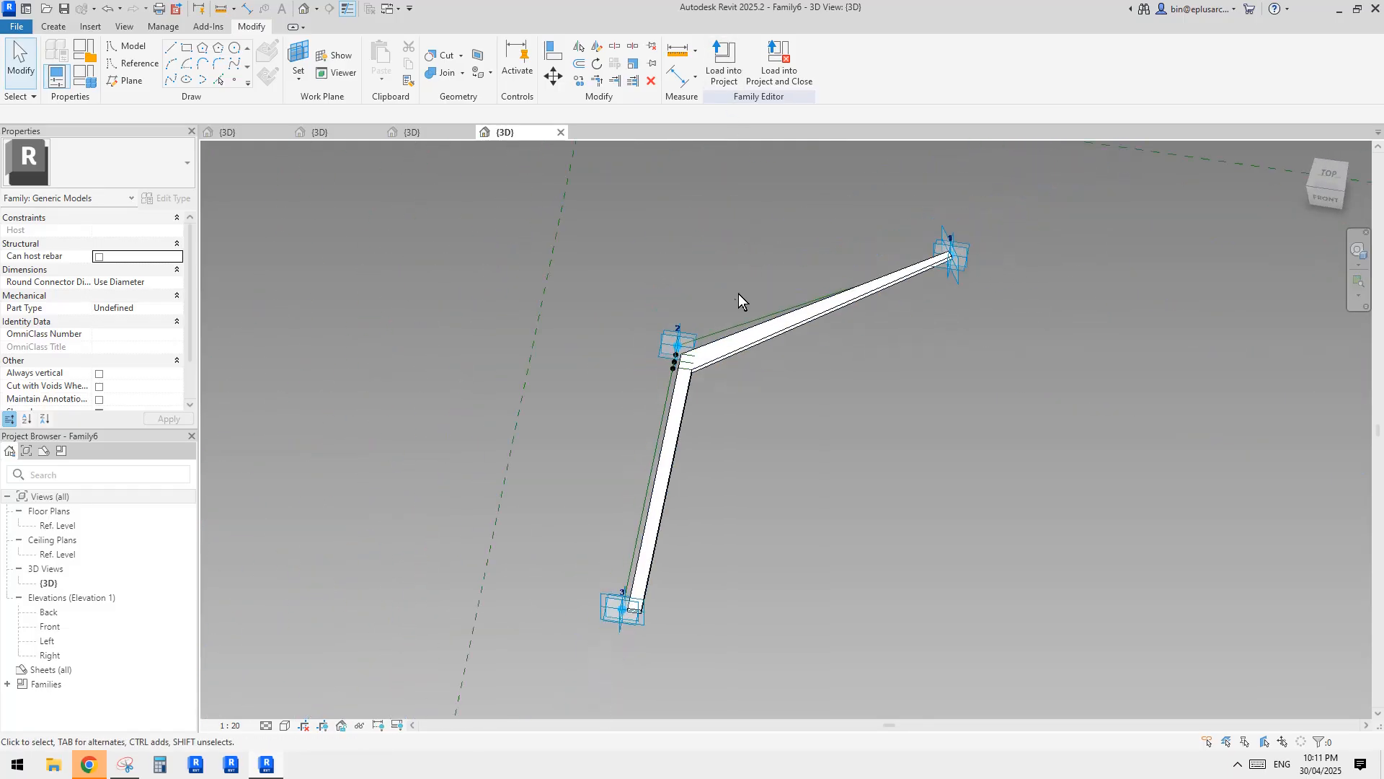
mouse_move(738, 293)
shift+middle_down()
mouse_move(733, 308)
mouse_move(714, 291)
mouse_move(718, 304)
shift+middle_up()
Check which open family holds the column rig, and load the bent bar Family6 into Family4.
click(737, 88)
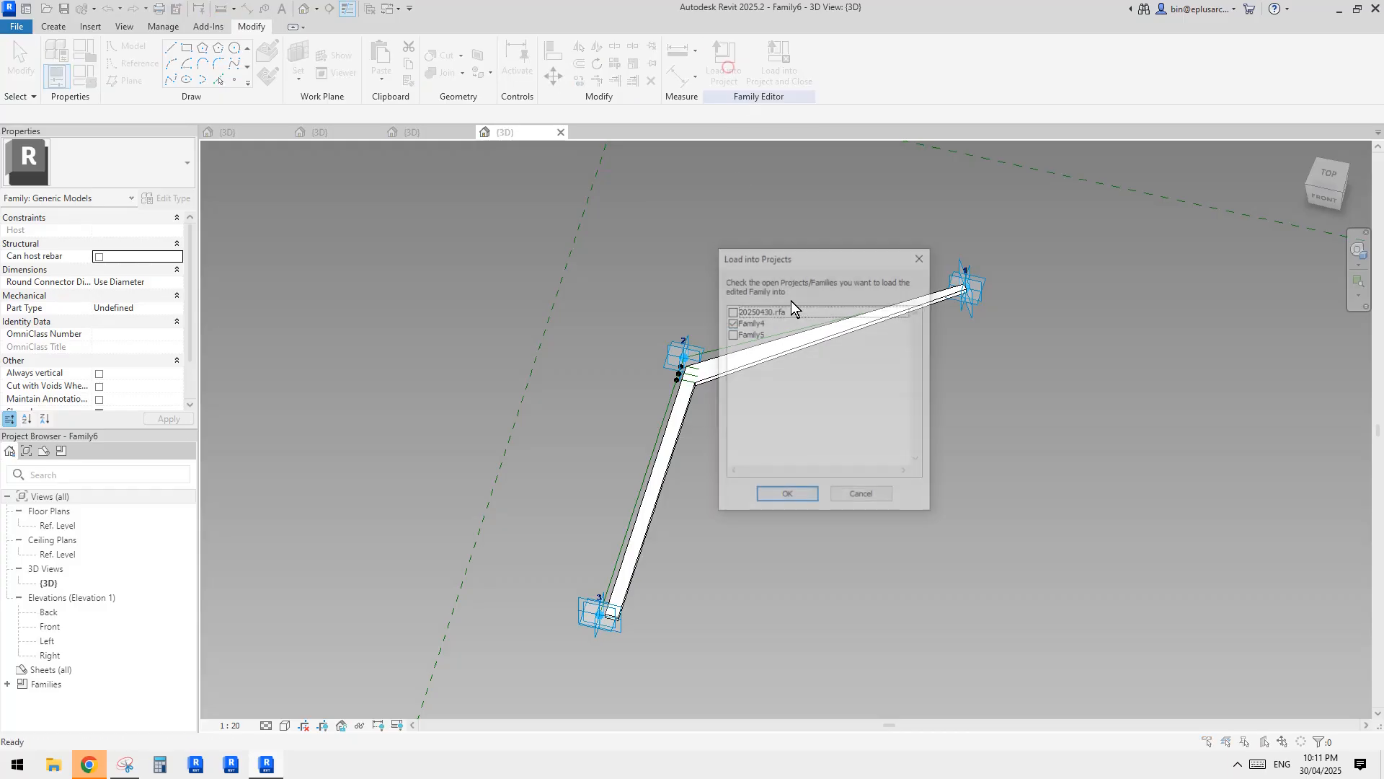
key(Escape)
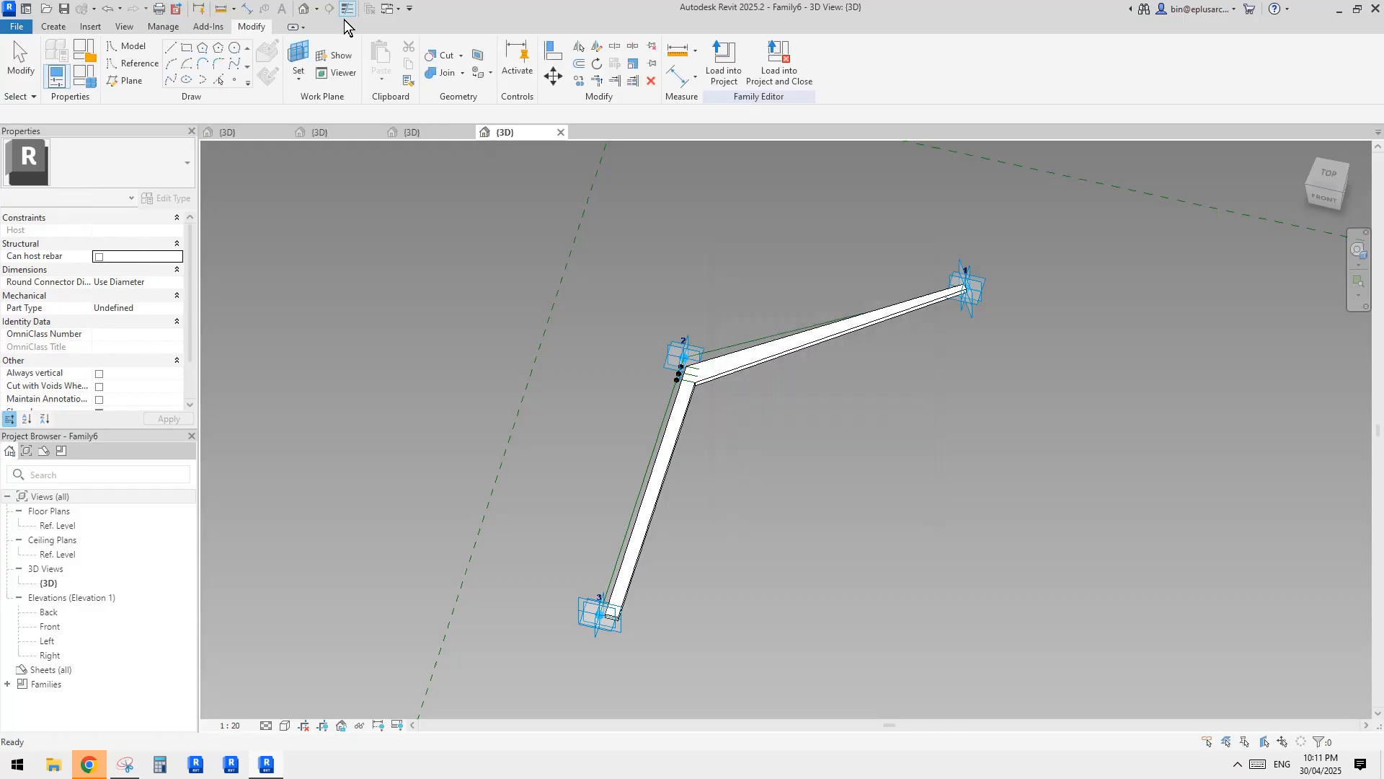
click(434, 134)
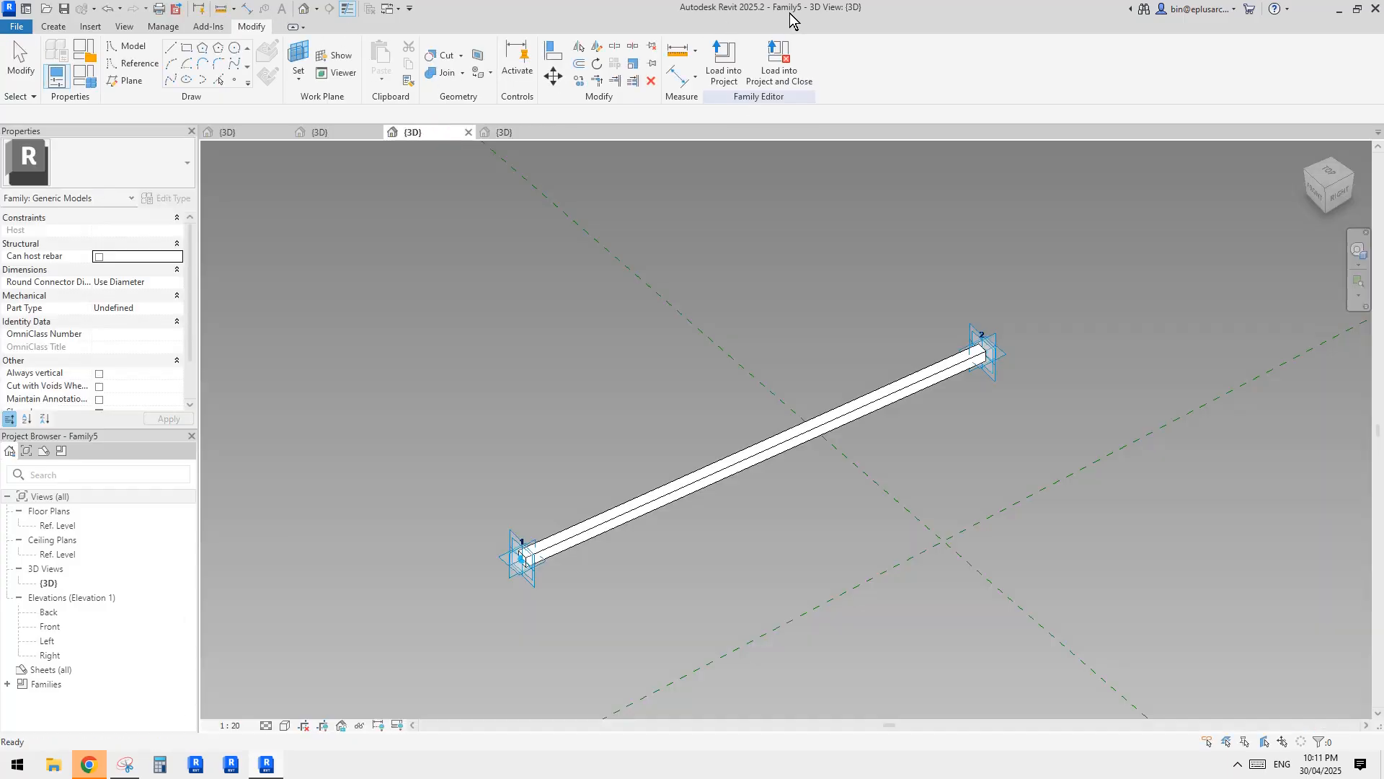
click(372, 133)
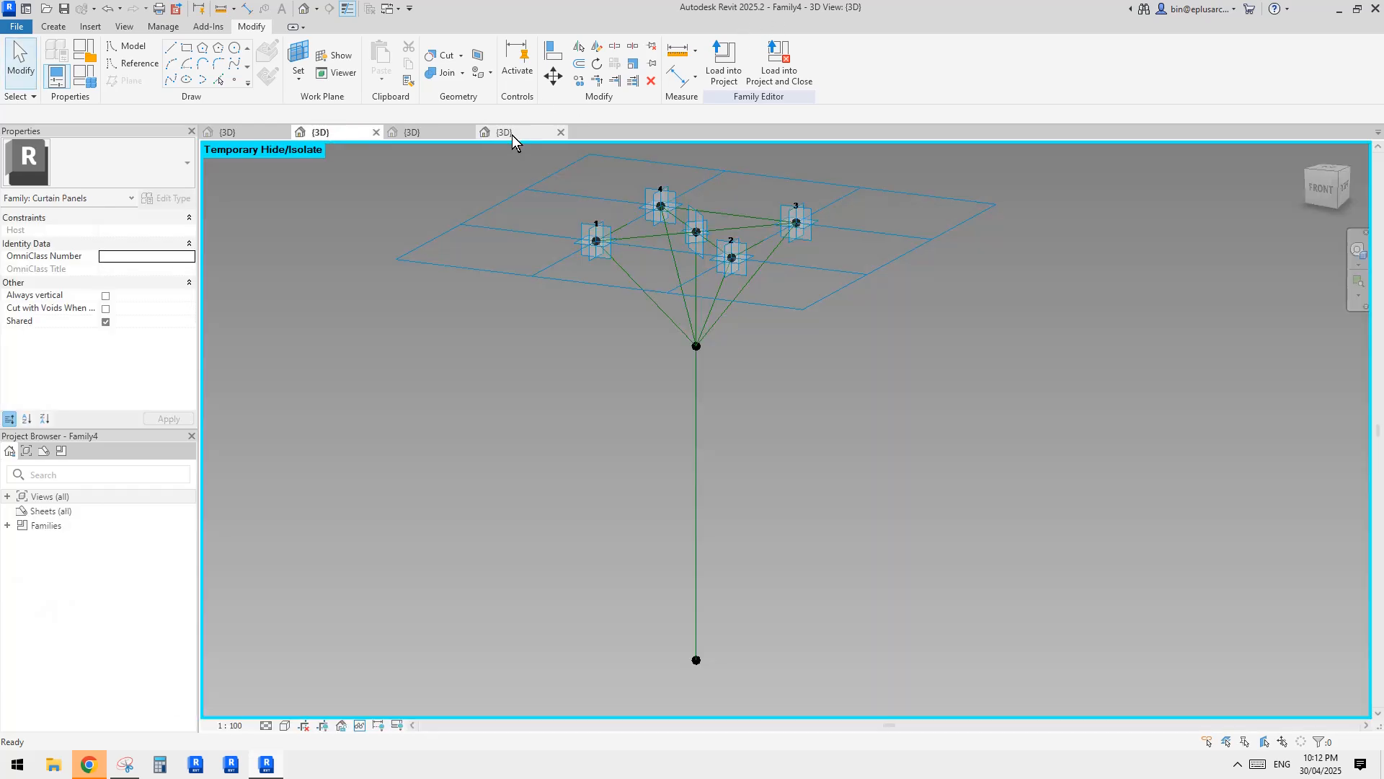
click(512, 134)
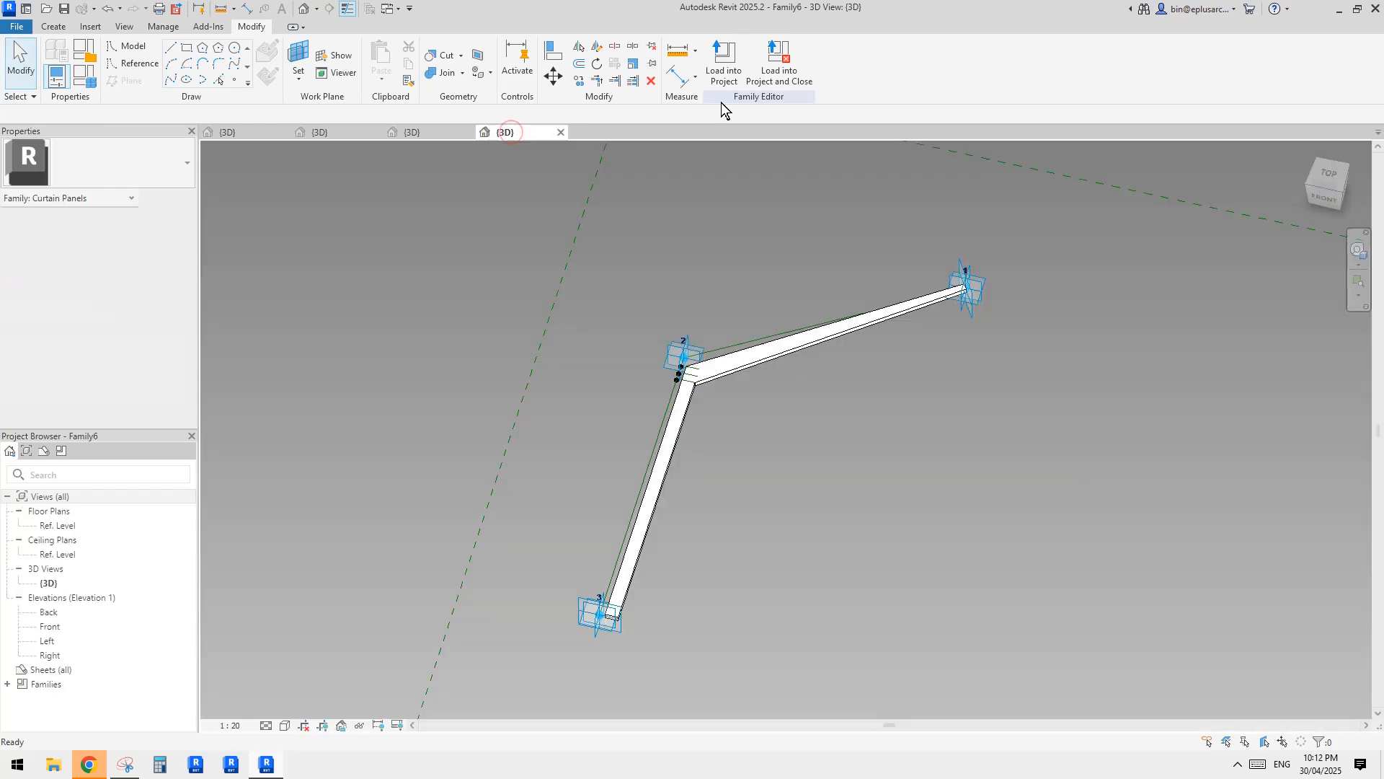
click(722, 72)
click(803, 500)
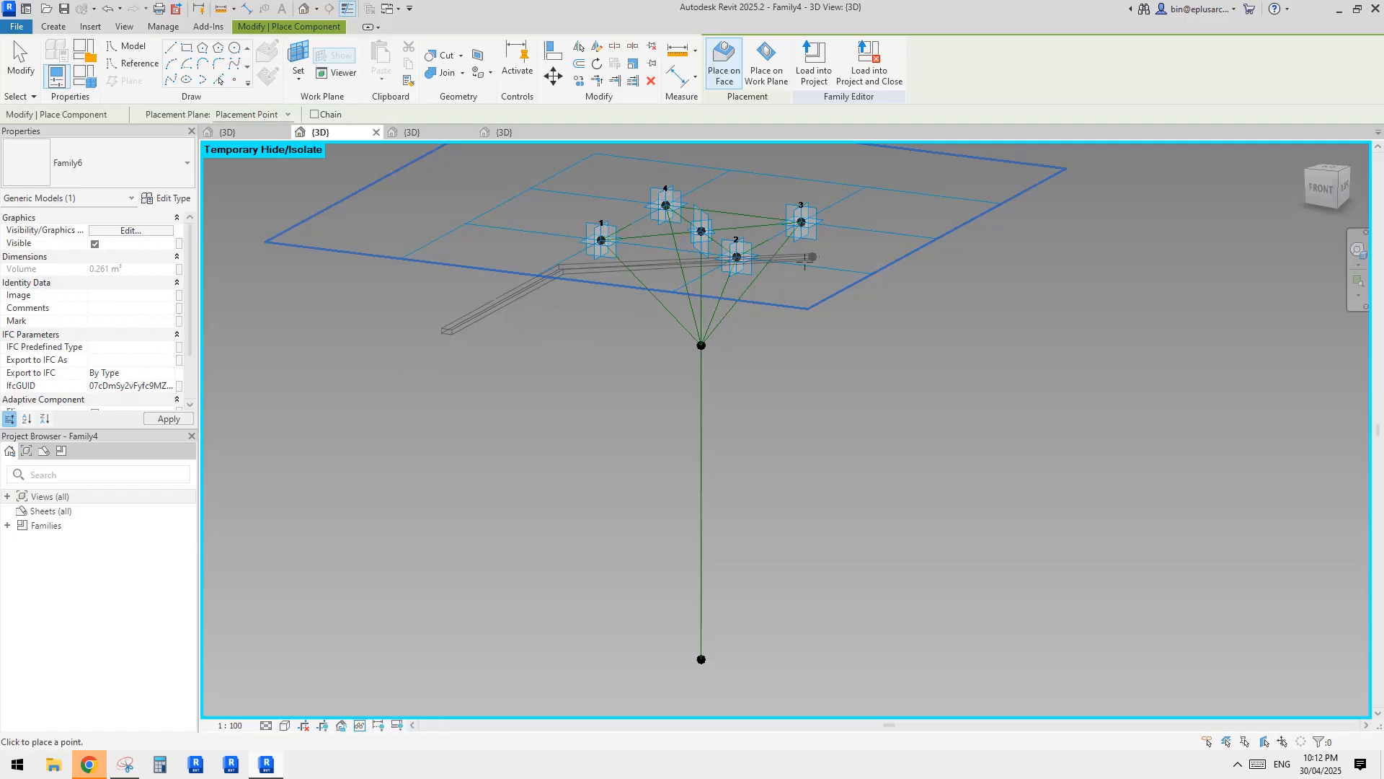
Place a Family6 bar from adaptive point 2 through the branching point to the column's base point.
scroll(752, 267, up, 1)
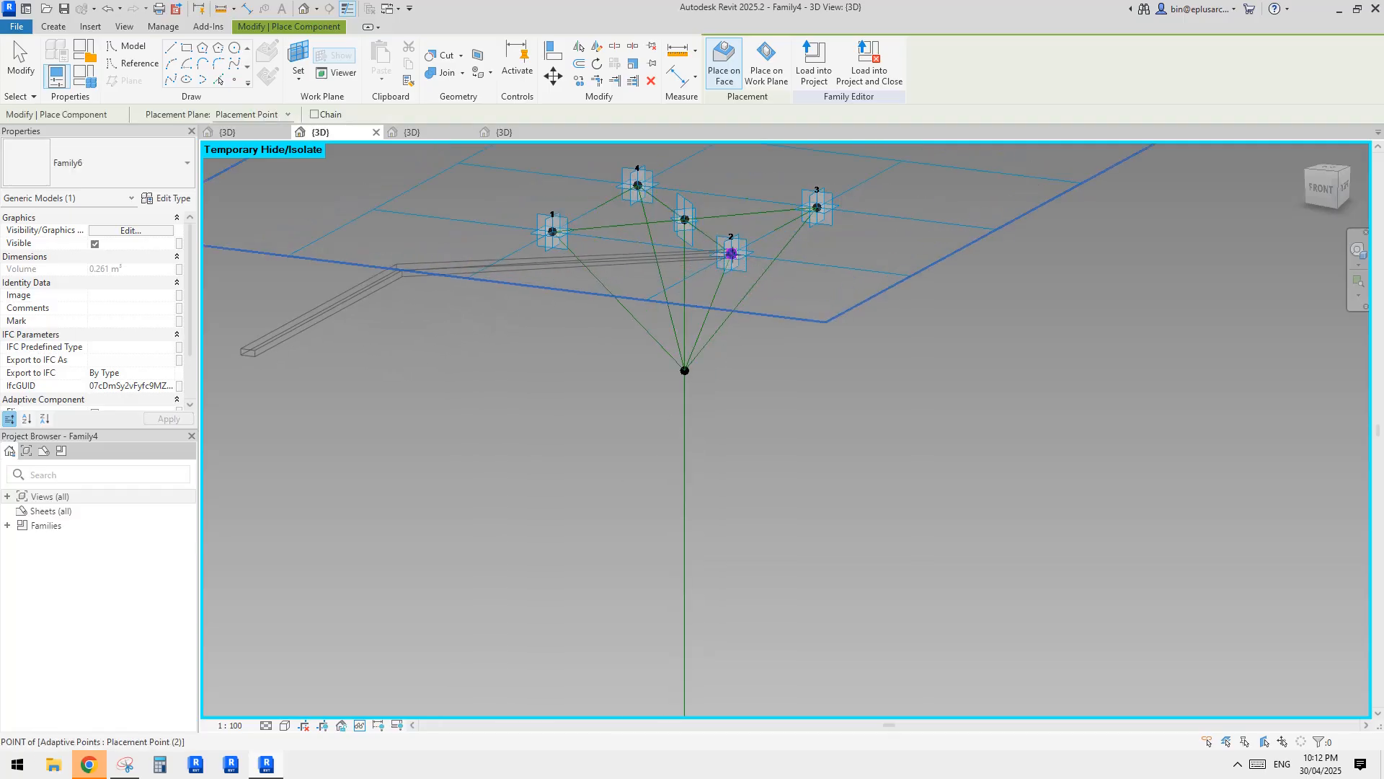
click(731, 254)
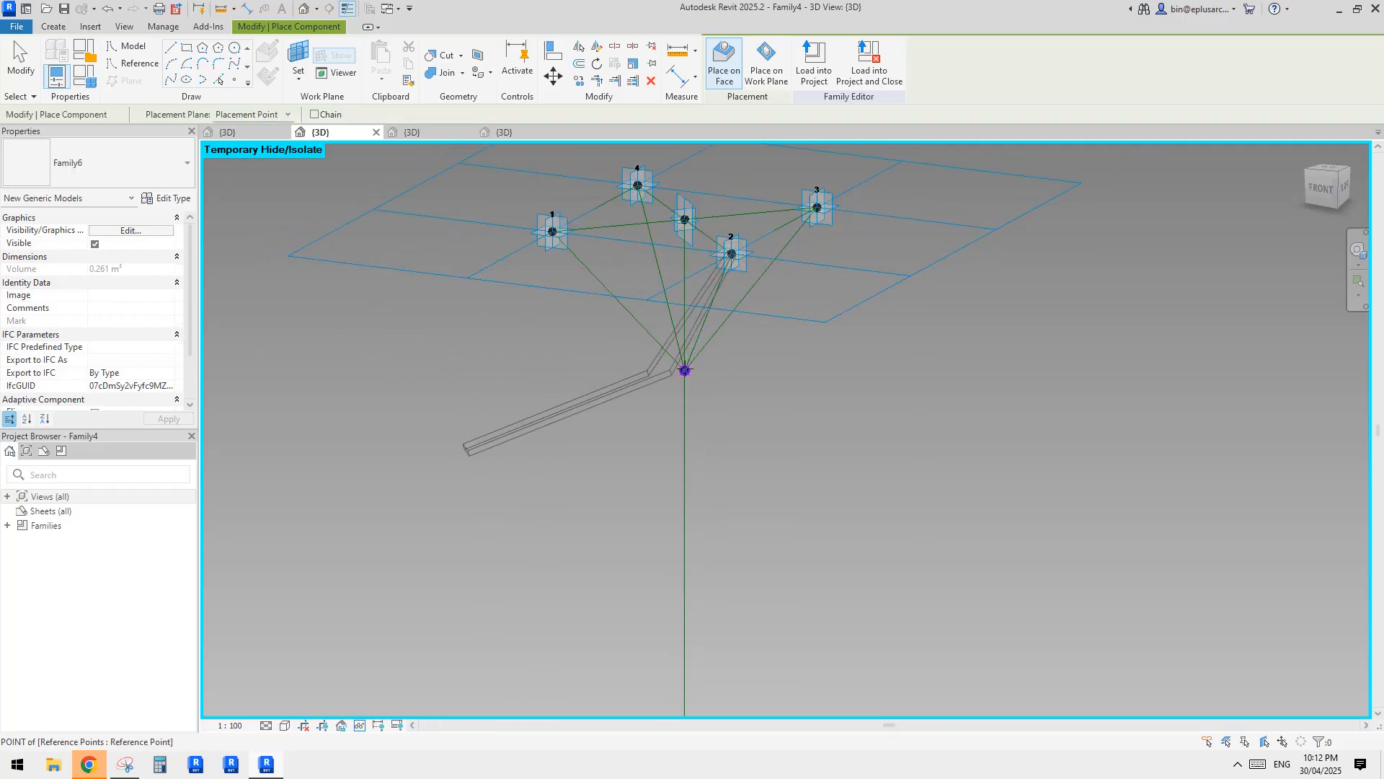
click(686, 372)
middle_drag(746, 463, 770, 216)
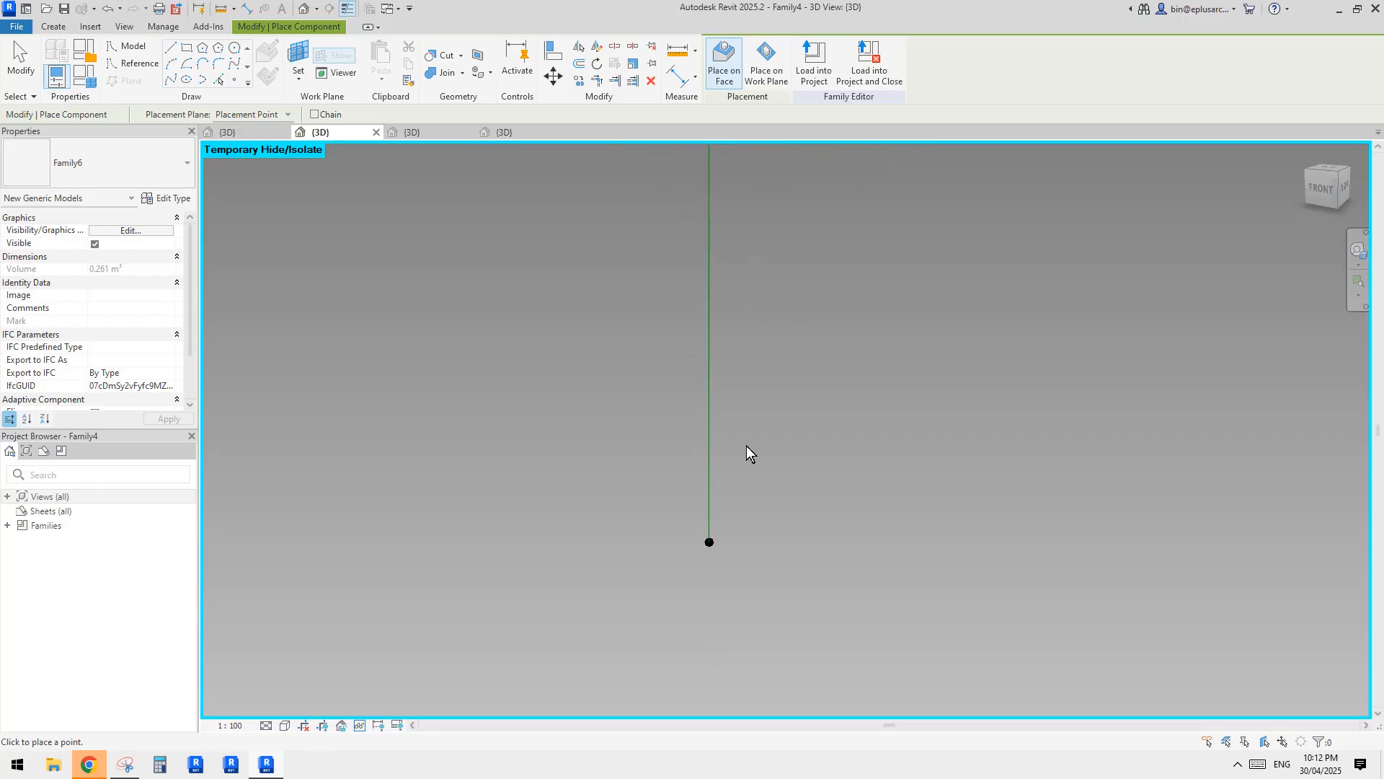
click(717, 537)
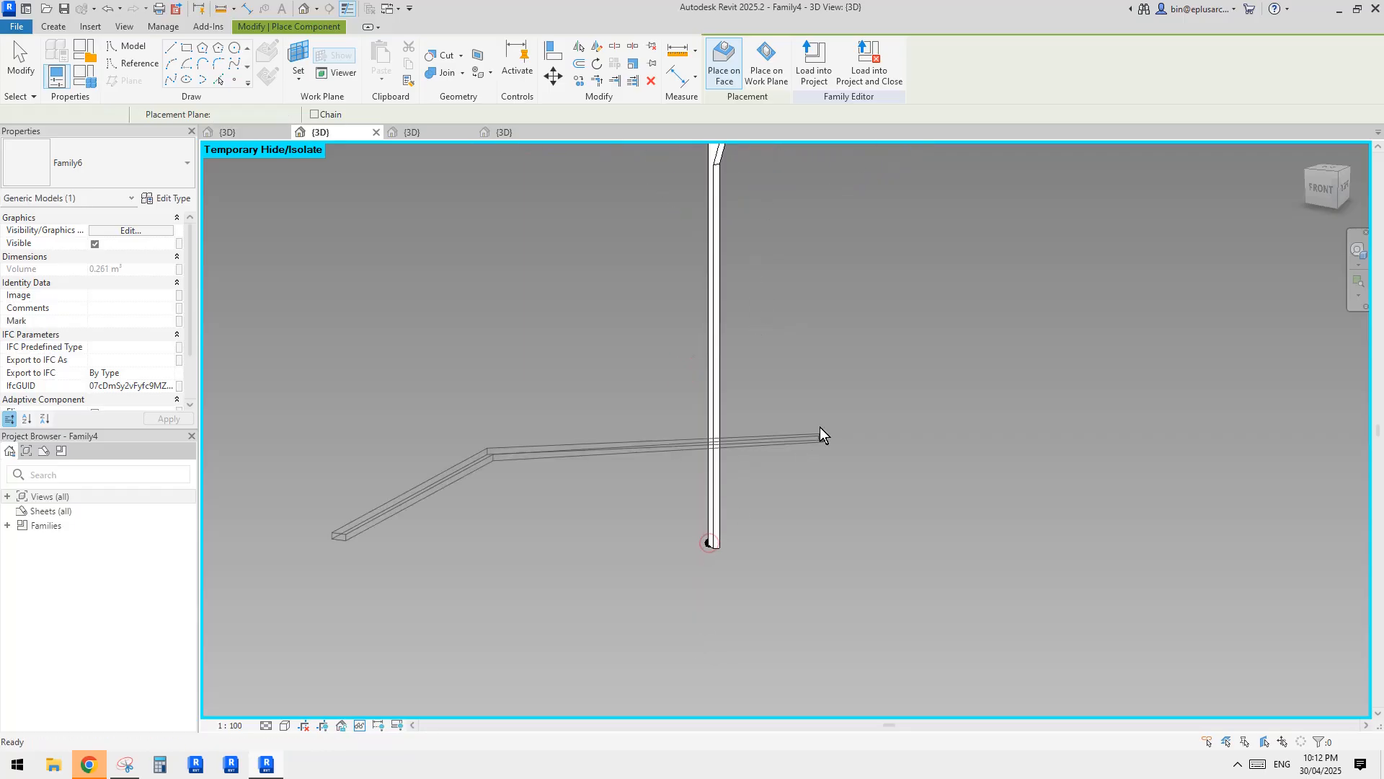
key(Escape)
Examine the placed bar from several angles, comparing its trunk and arm with the column and branch reference lines.
click(716, 346)
scroll(692, 346, down, 1)
middle_drag(682, 346, 925, 388)
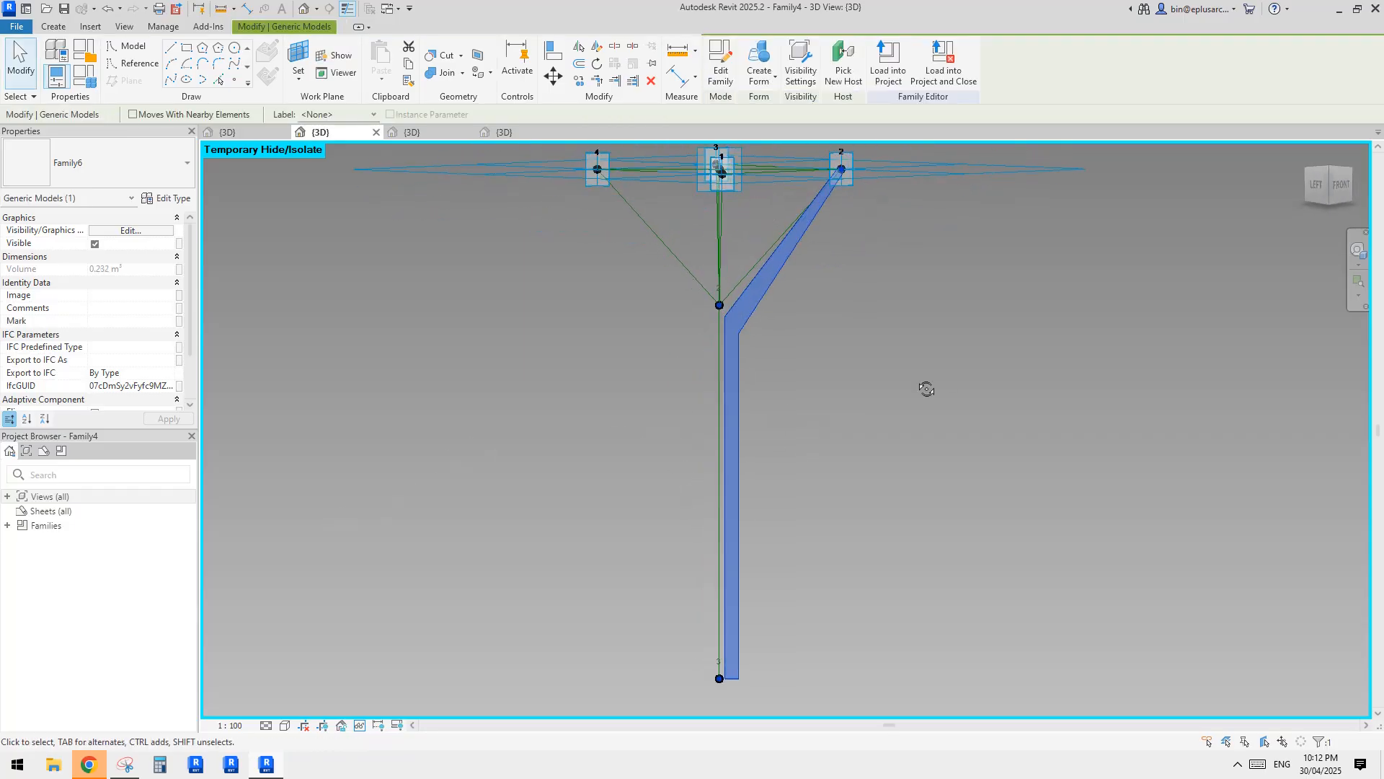
scroll(906, 395, down, 1)
click(834, 396)
shift+middle_drag(834, 396, 841, 264)
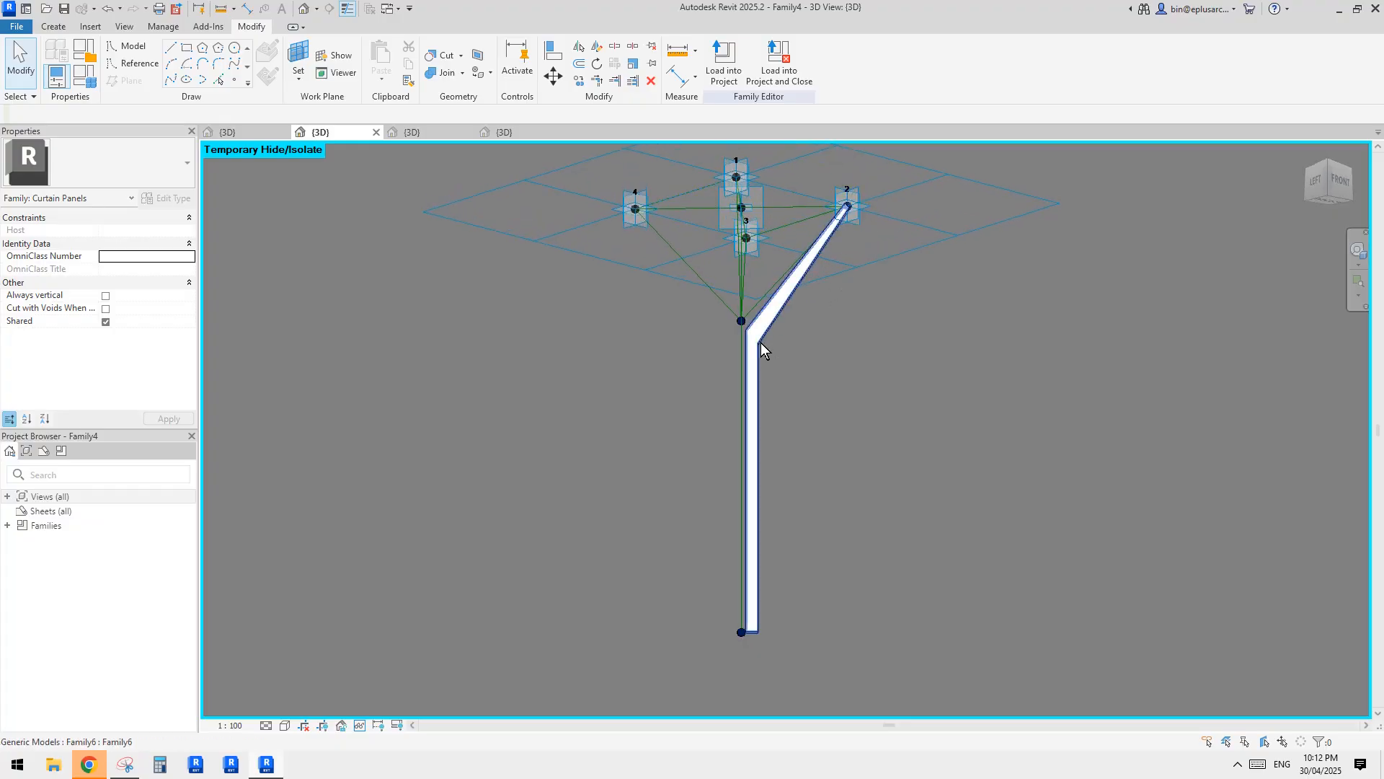
shift+middle_drag(744, 331, 777, 348)
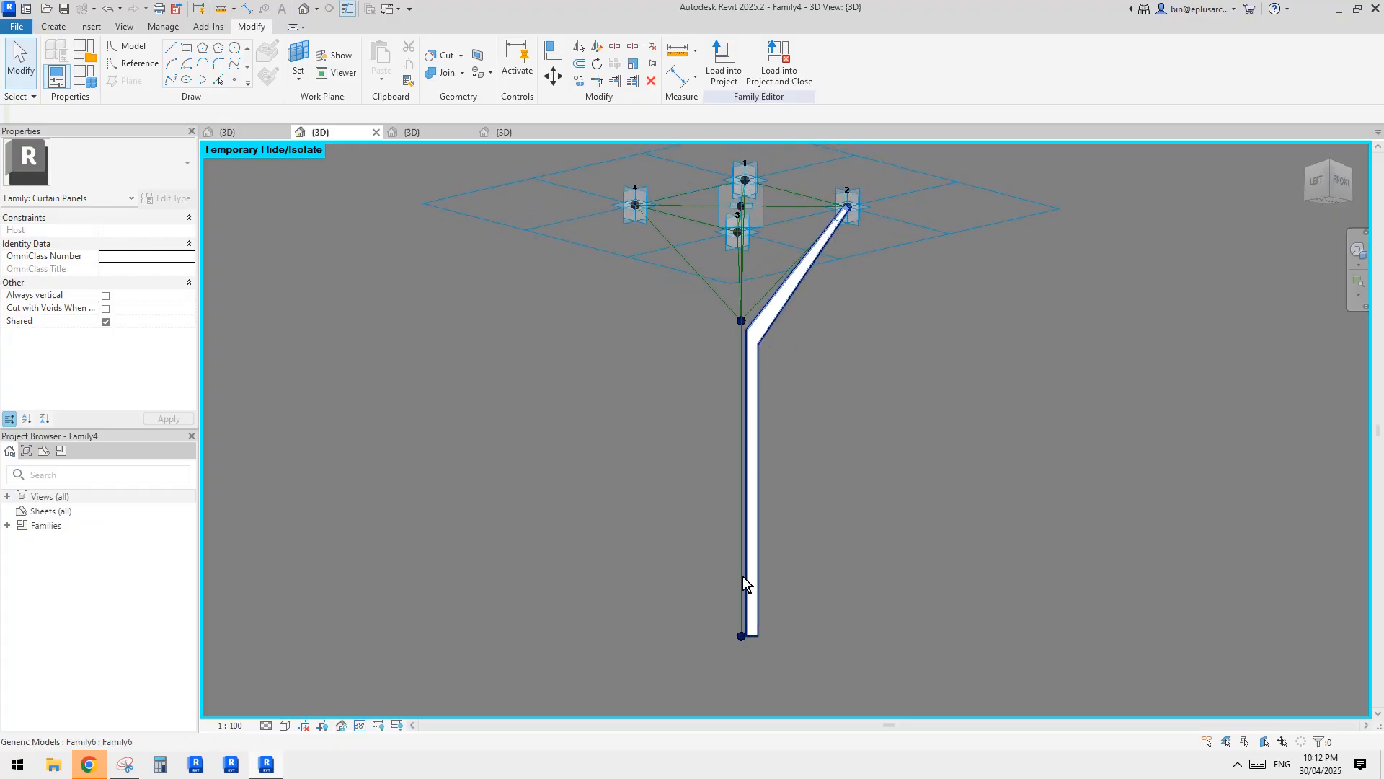
shift+middle_drag(783, 438, 756, 336)
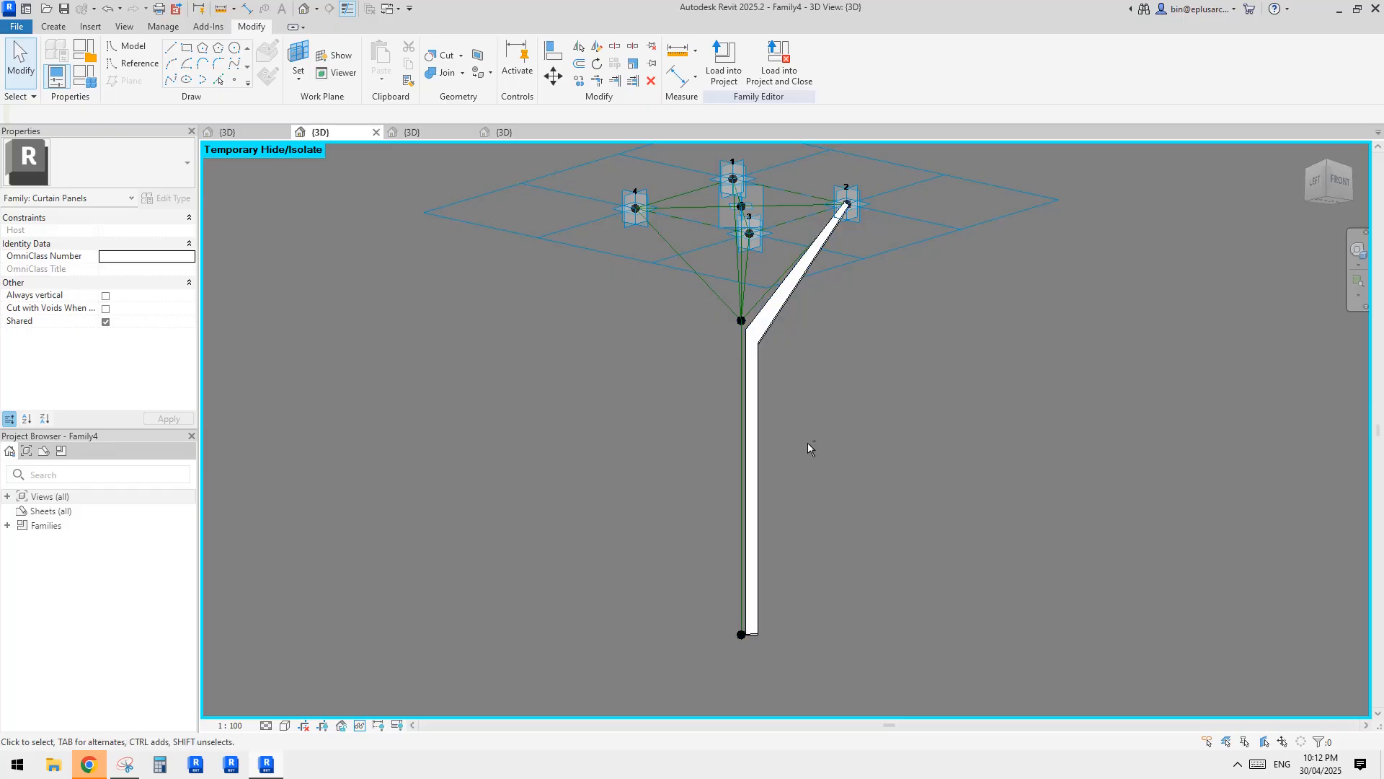
shift+middle_drag(808, 443, 920, 263)
click(749, 353)
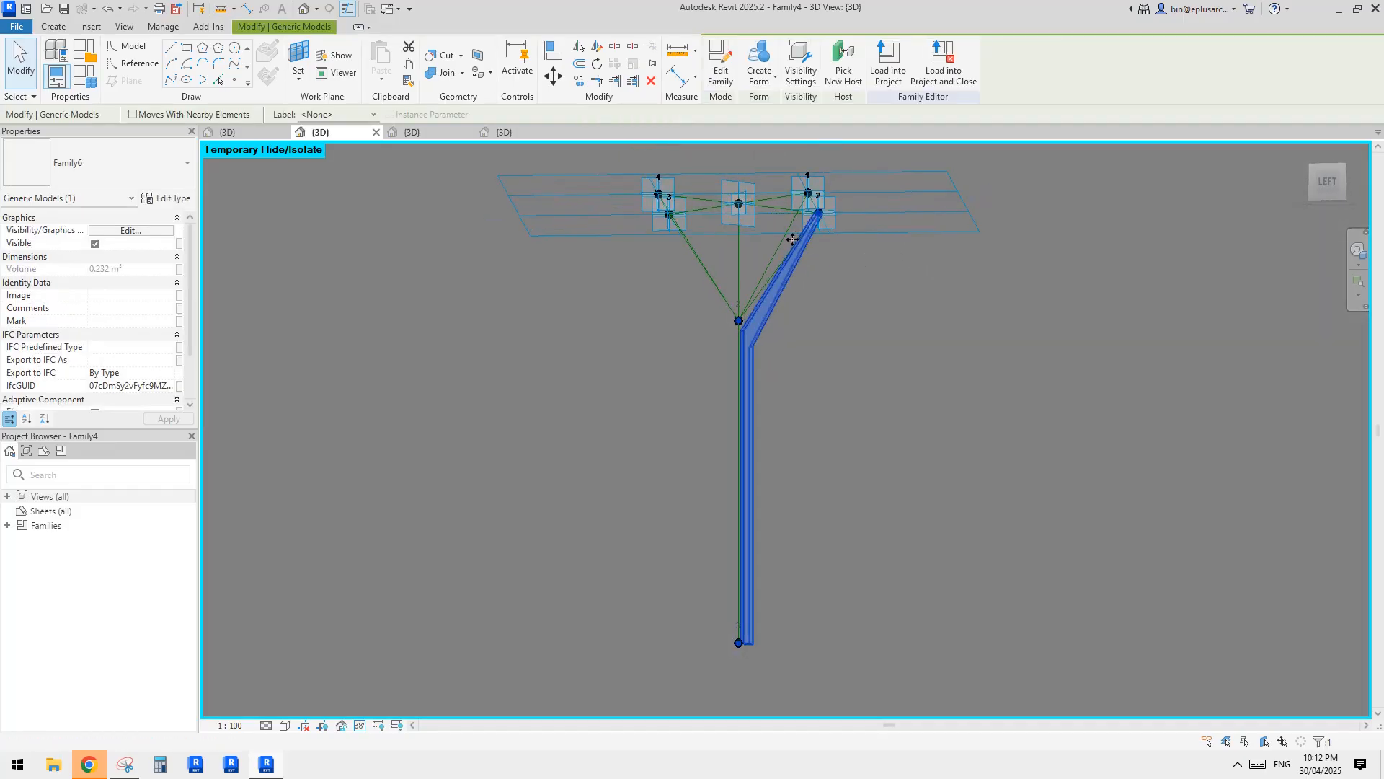
click(801, 270)
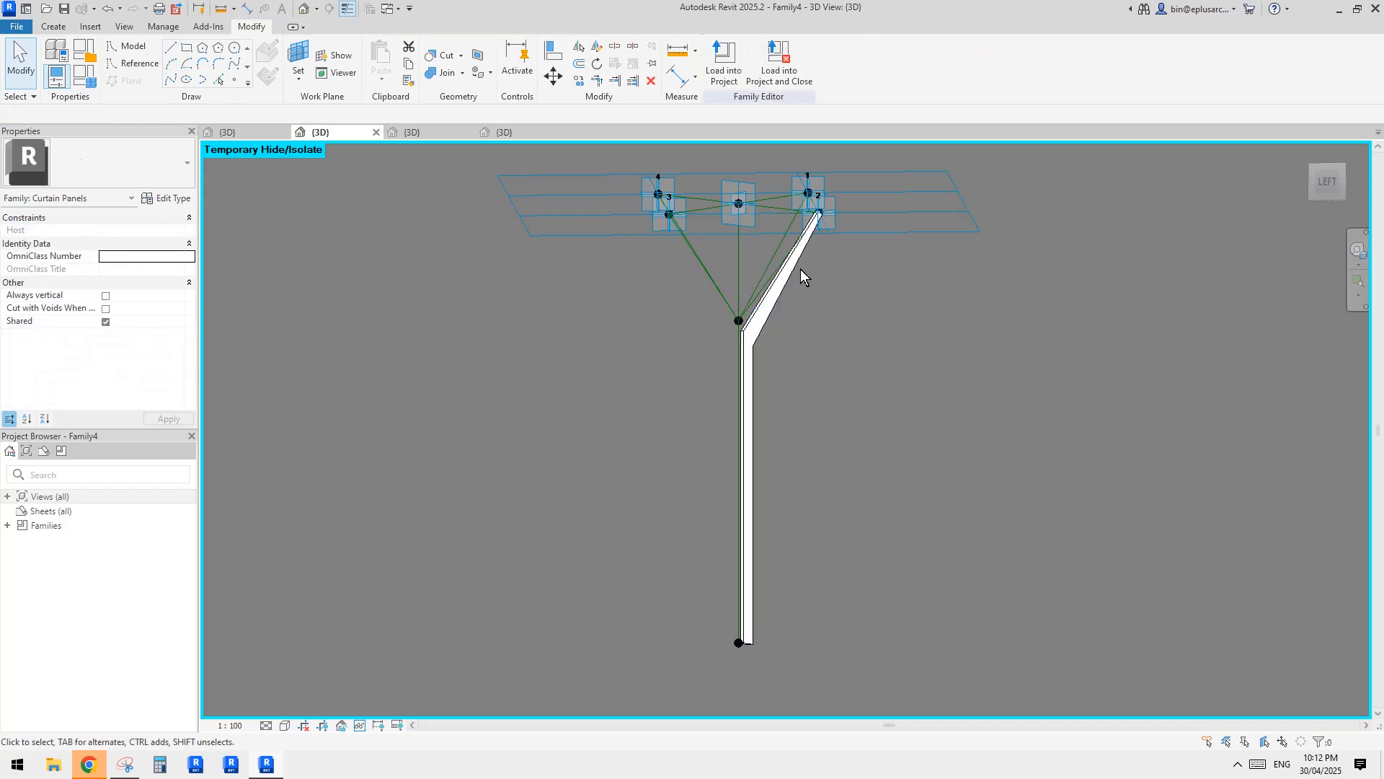
scroll(793, 258, up, 2)
click(792, 258)
middle_drag(806, 267, 866, 286)
click(798, 276)
click(785, 275)
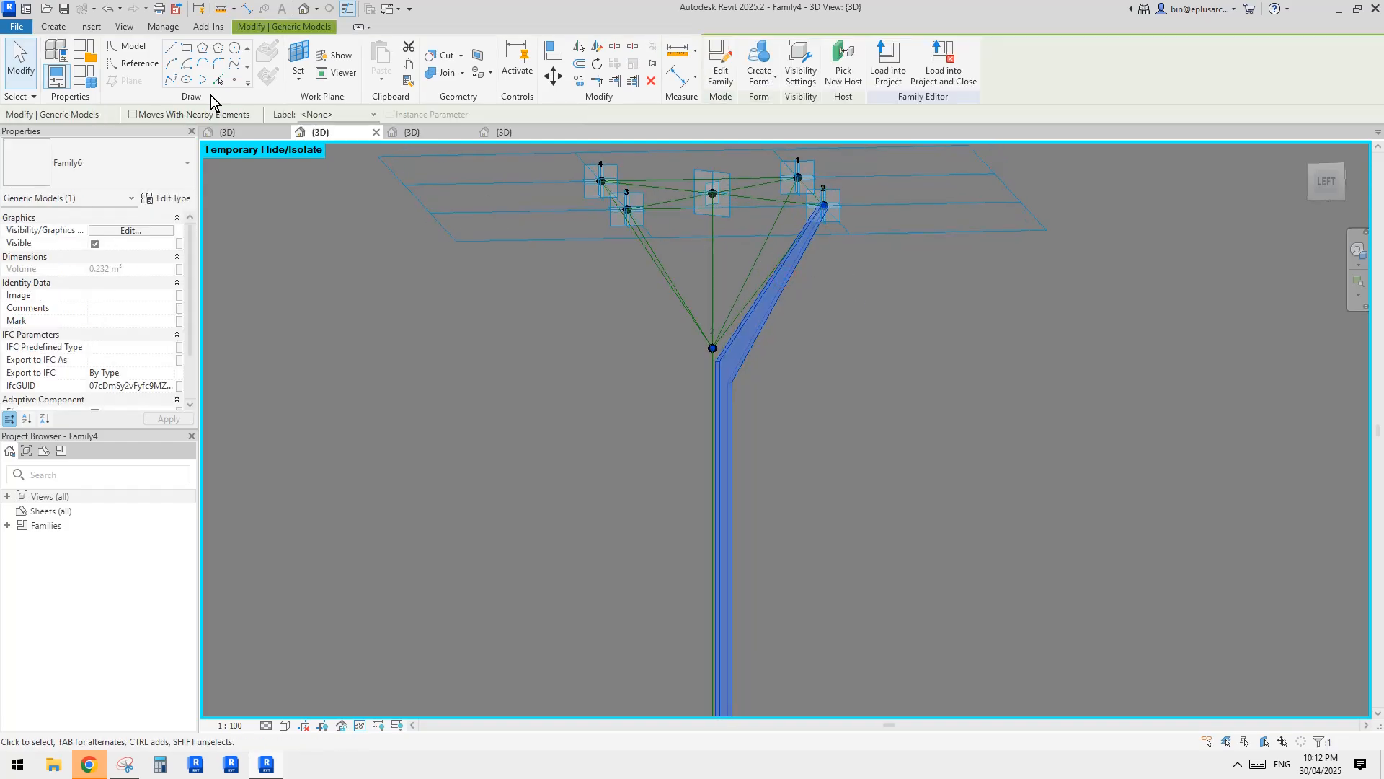
Place a second Family6 bar from adaptive point 1 through the branching point to the column's base point.
click(60, 27)
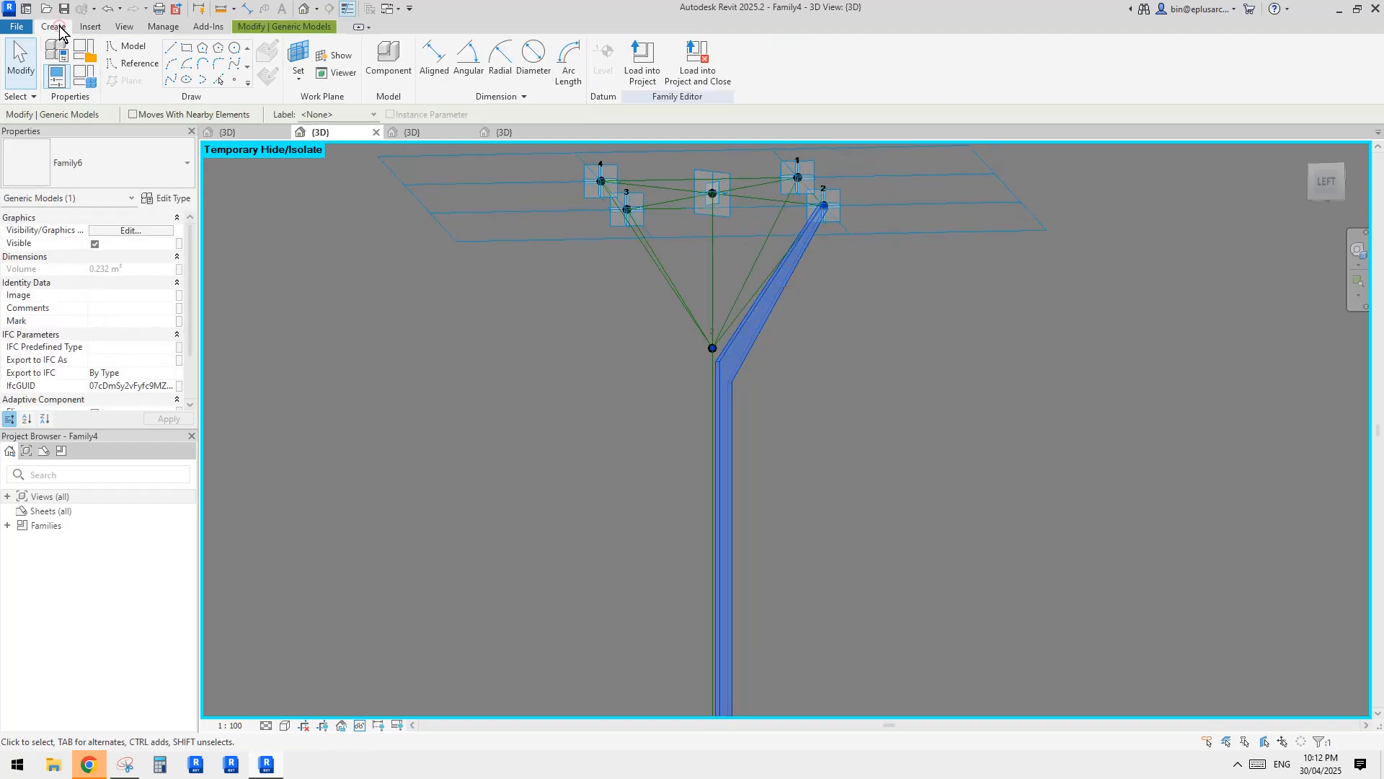
click(389, 62)
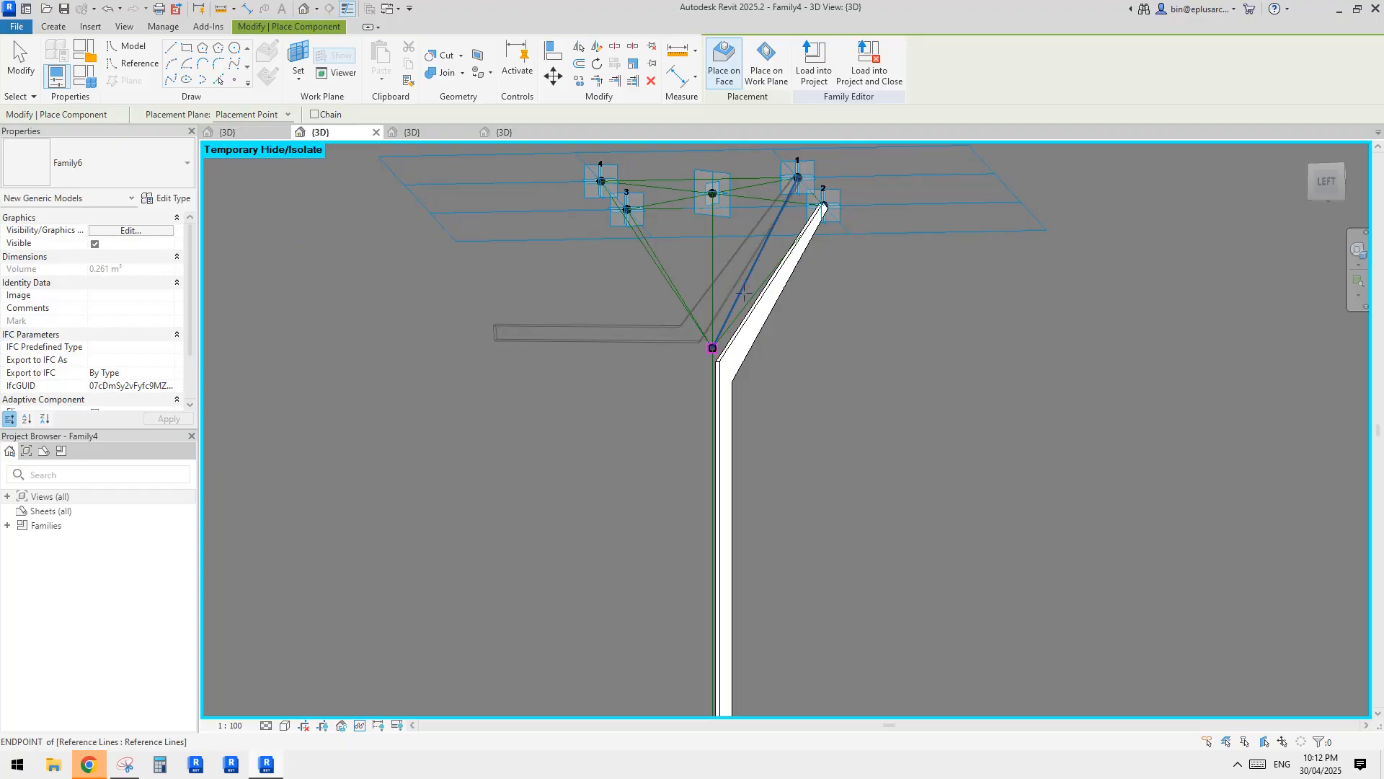
middle_drag(744, 353, 761, 188)
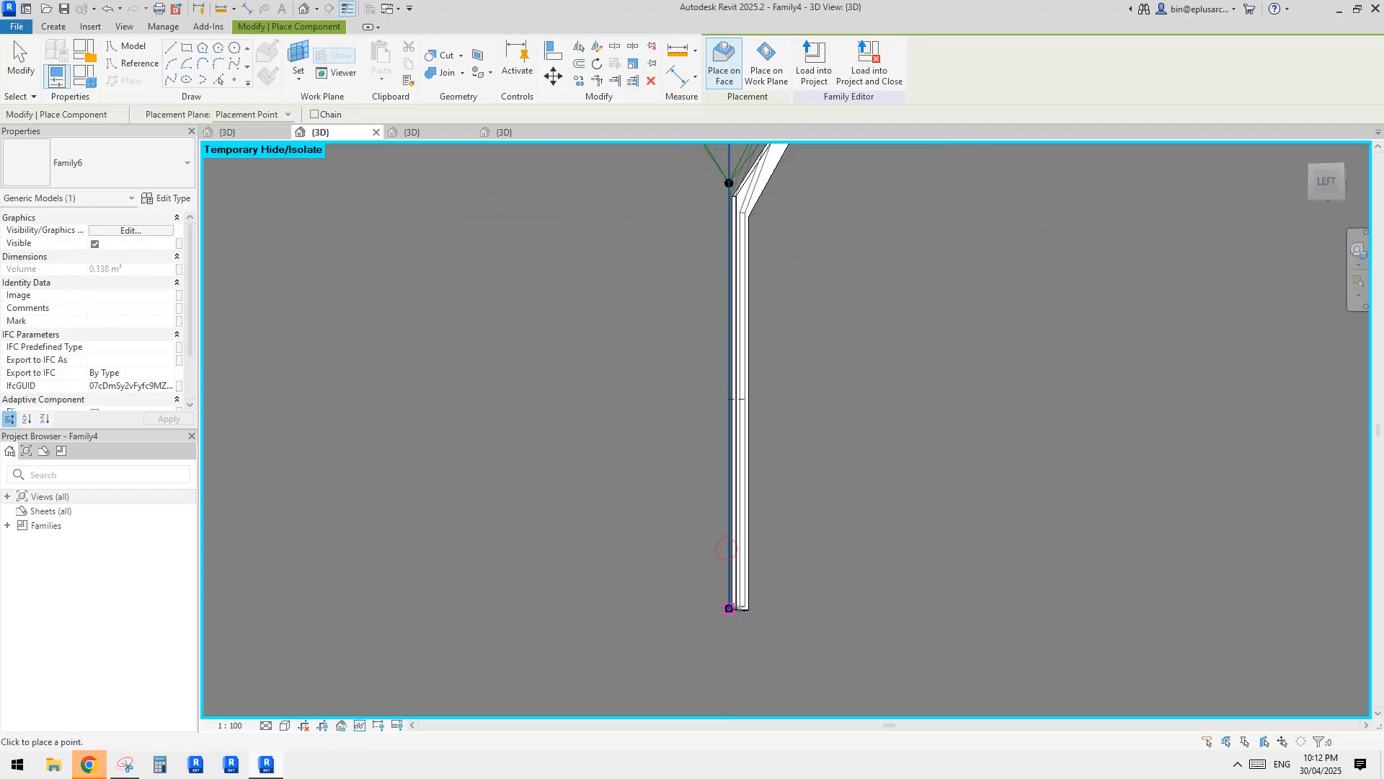
Place a third Family6 bar along the branch line from adaptive point 4 down to the column's base point.
shift+middle_drag(736, 399, 811, 321)
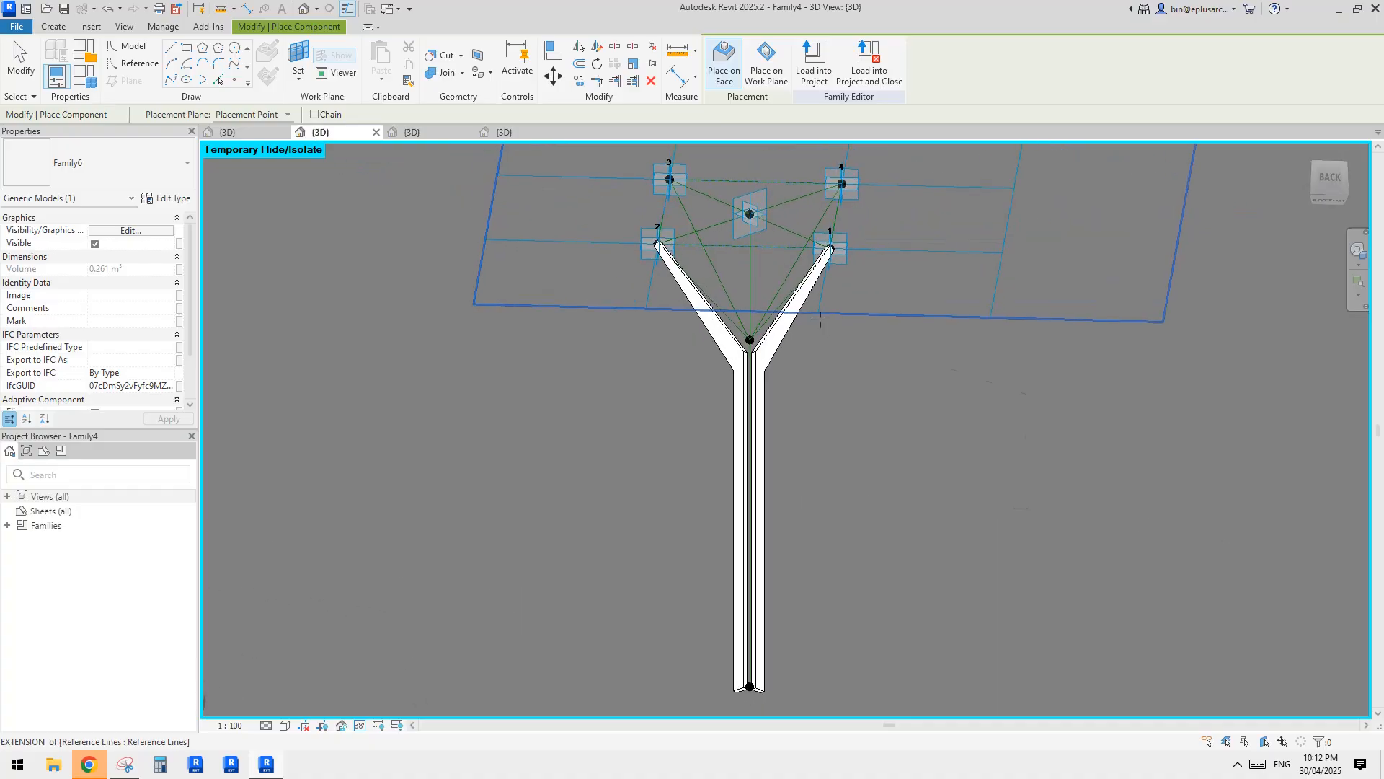
click(779, 292)
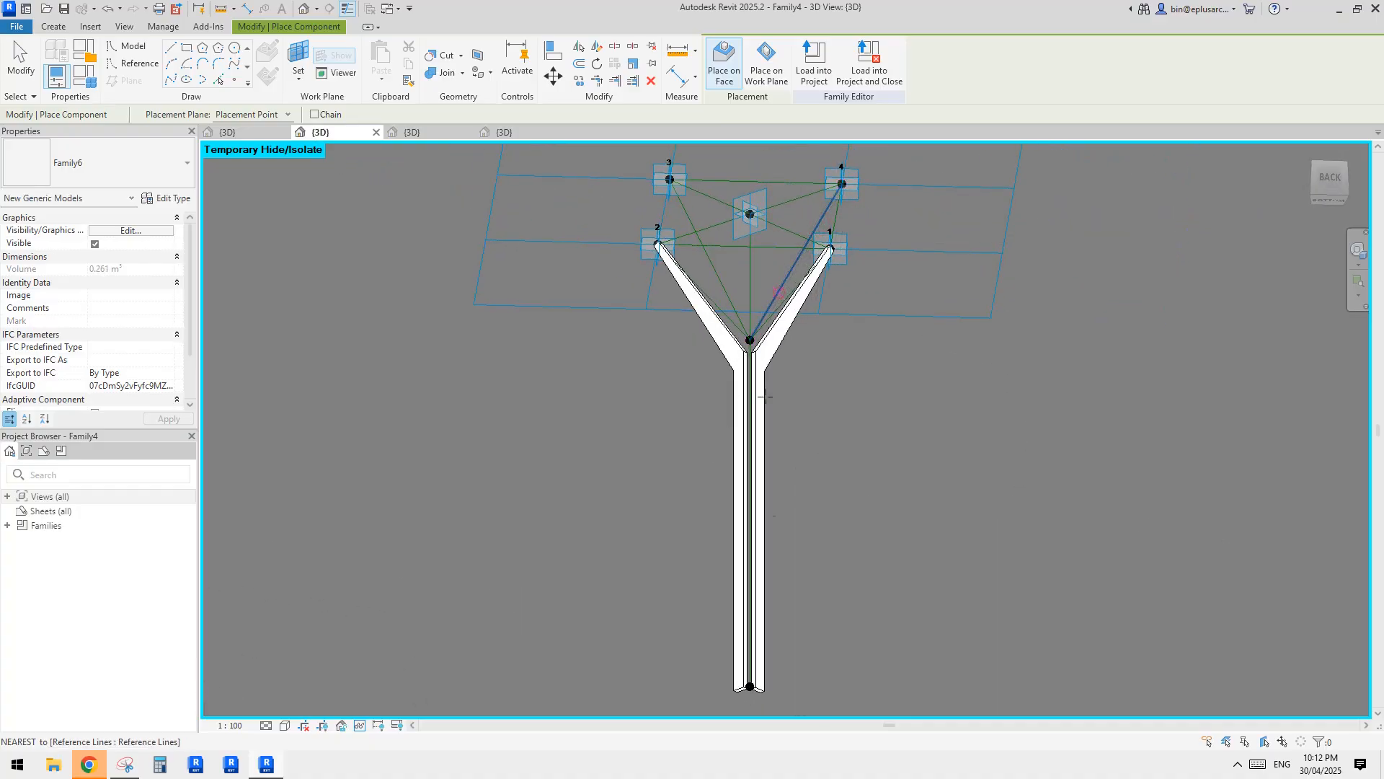
click(750, 685)
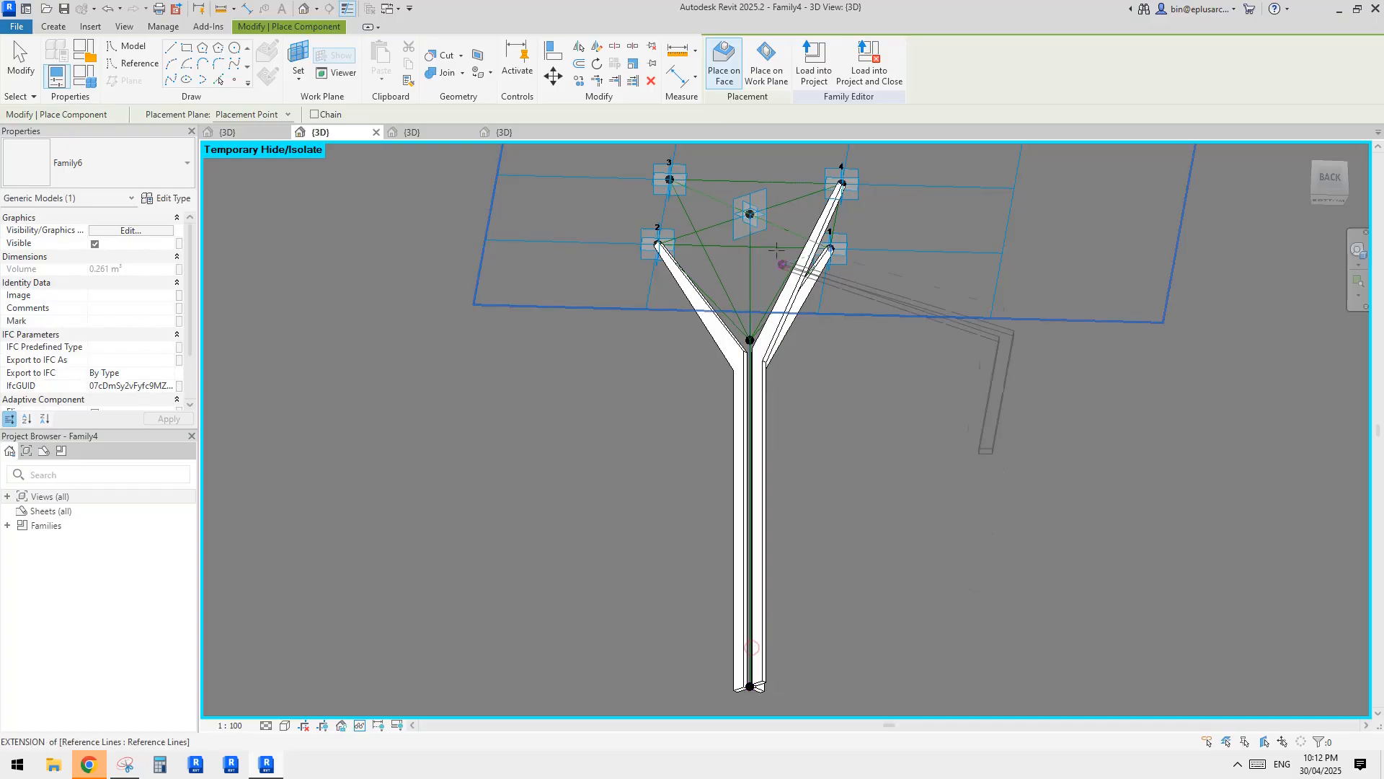
Place a fourth Family6 bar from adaptive point 3 through the branching point to the column's base point.
click(689, 213)
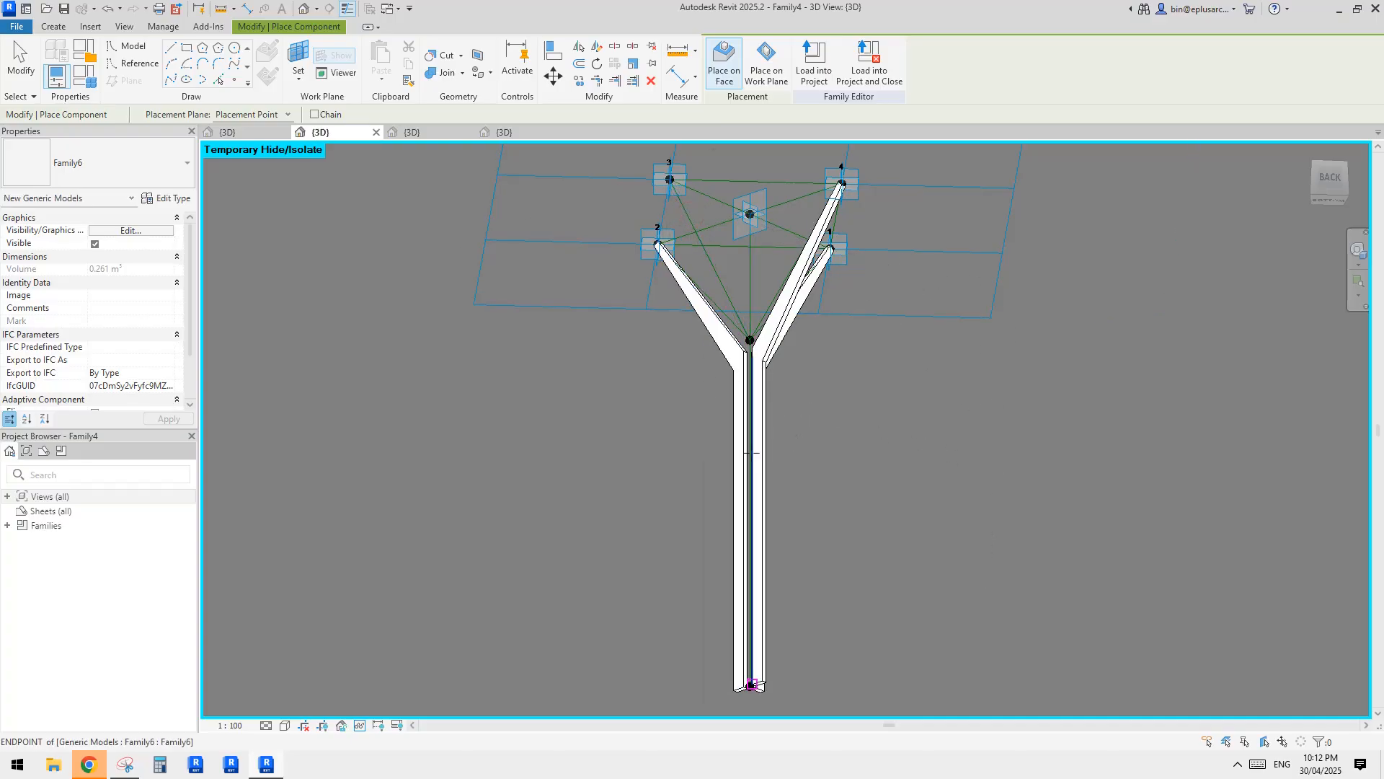
click(752, 683)
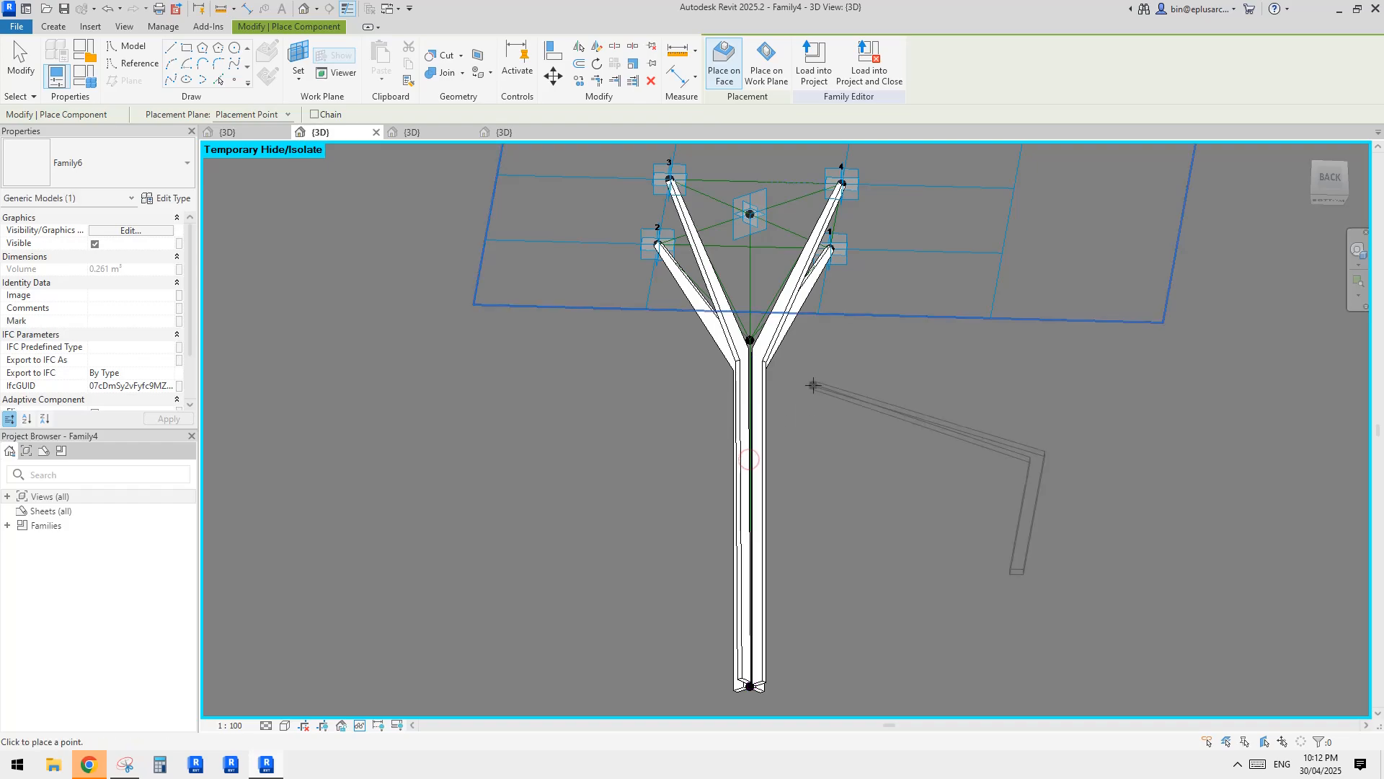
key(Escape)
key(Escape)
shift+middle_drag(811, 387, 843, 454)
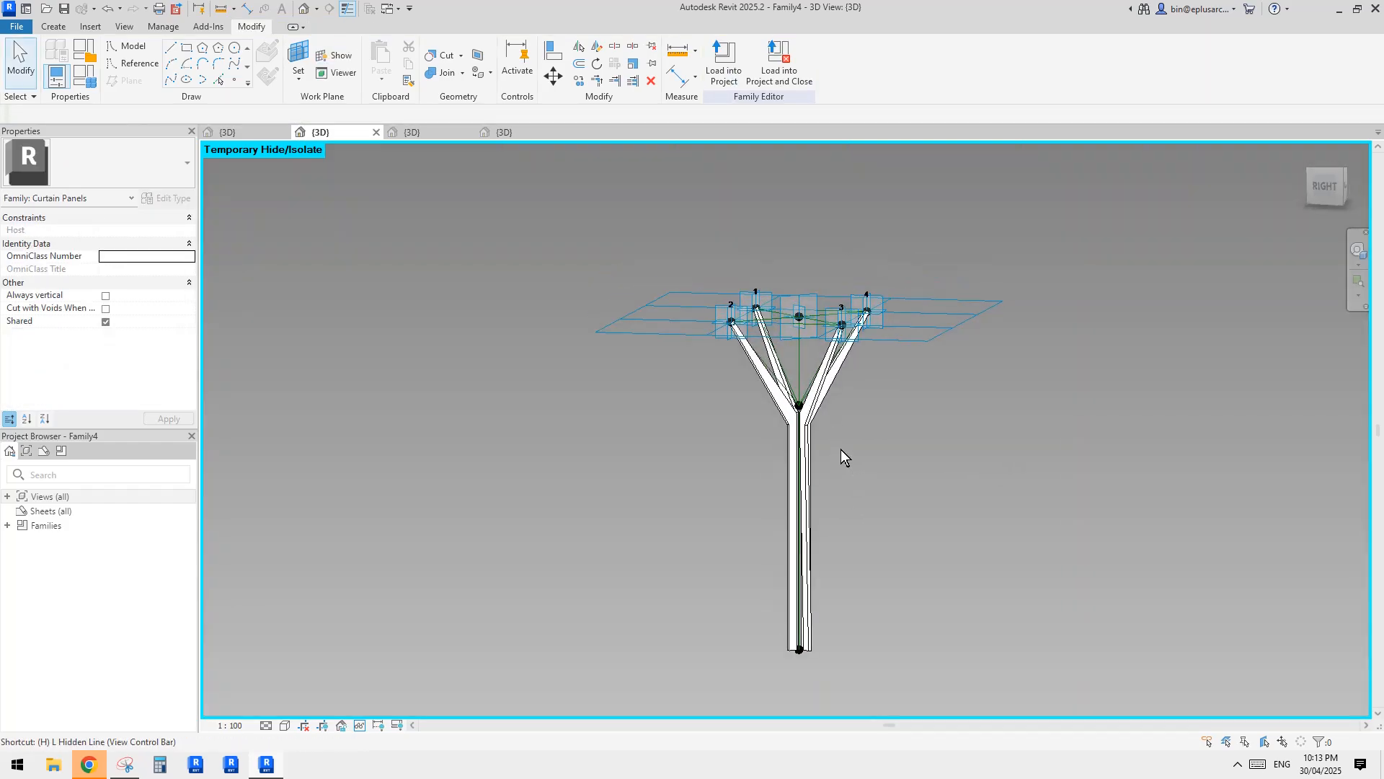
Reset the temporary hide so the canopy slats show together with the four-branch column.
key(r)
scroll(798, 316, up, 4)
shift+middle_drag(804, 405, 738, 470)
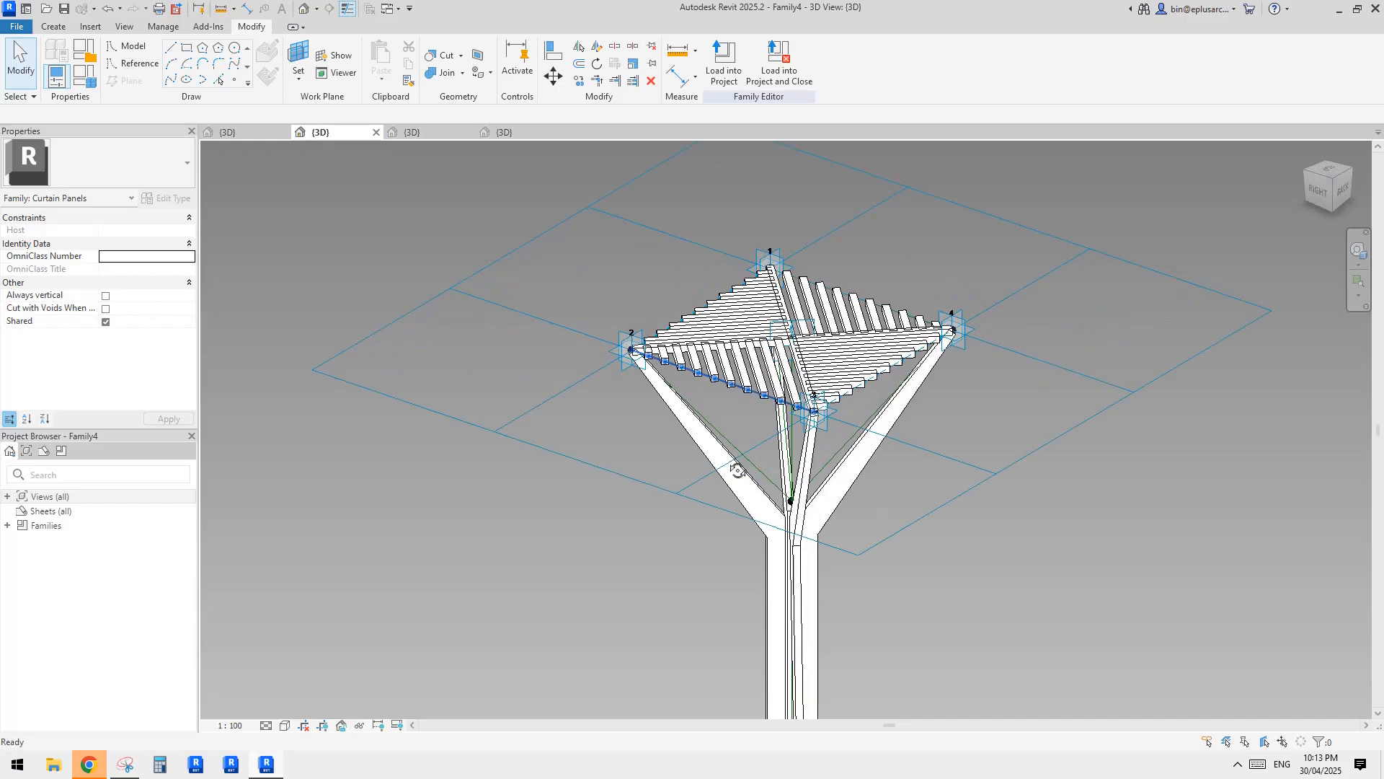
scroll(822, 411, down, 2)
mouse_move(836, 398)
shift+middle_down()
mouse_move(714, 436)
mouse_move(757, 364)
mouse_move(862, 403)
shift+middle_up()
scroll(859, 433, down, 2)
middle_drag(859, 440, 835, 342)
Set both the horizontal and vertical spacing of the tile pattern grid to 6000.
click(903, 289)
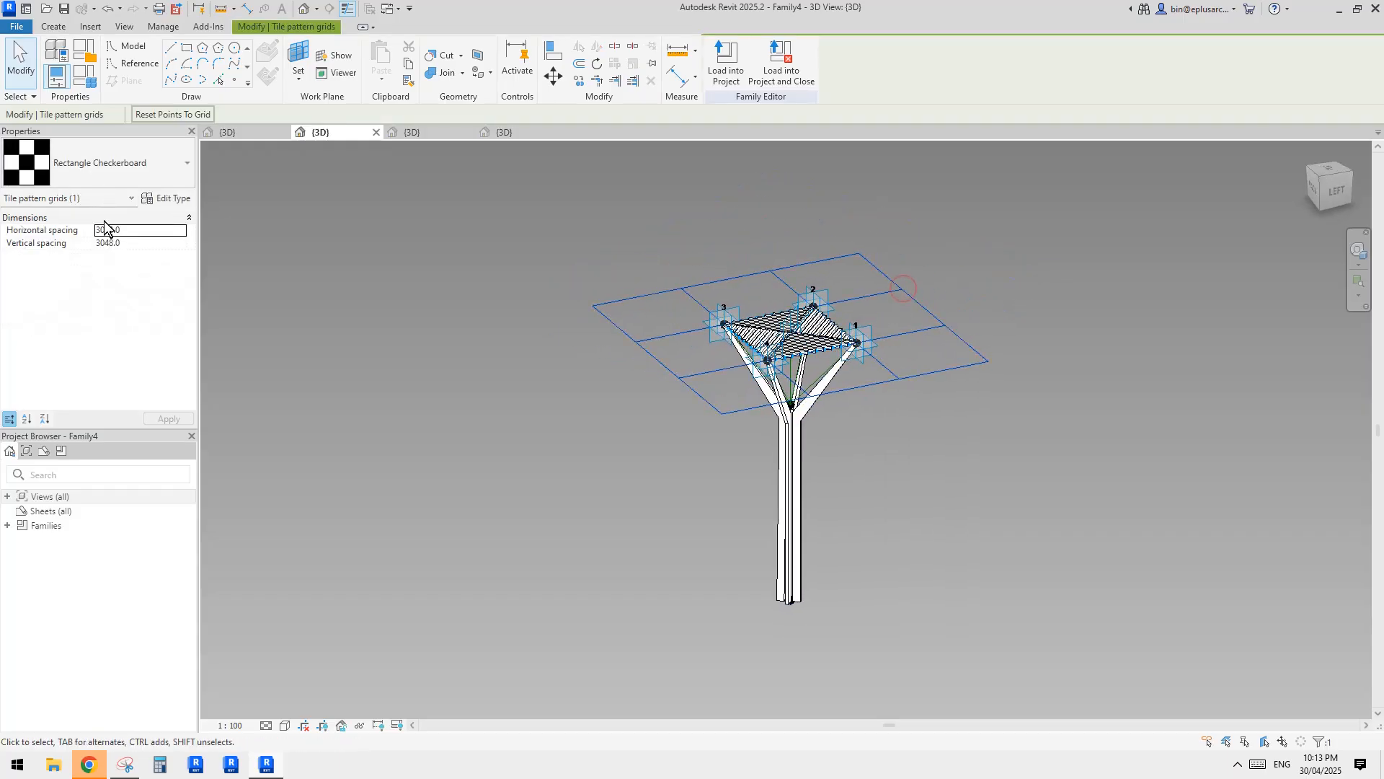
middle_drag(444, 332, 469, 367)
shift+middle_drag(680, 312, 620, 315)
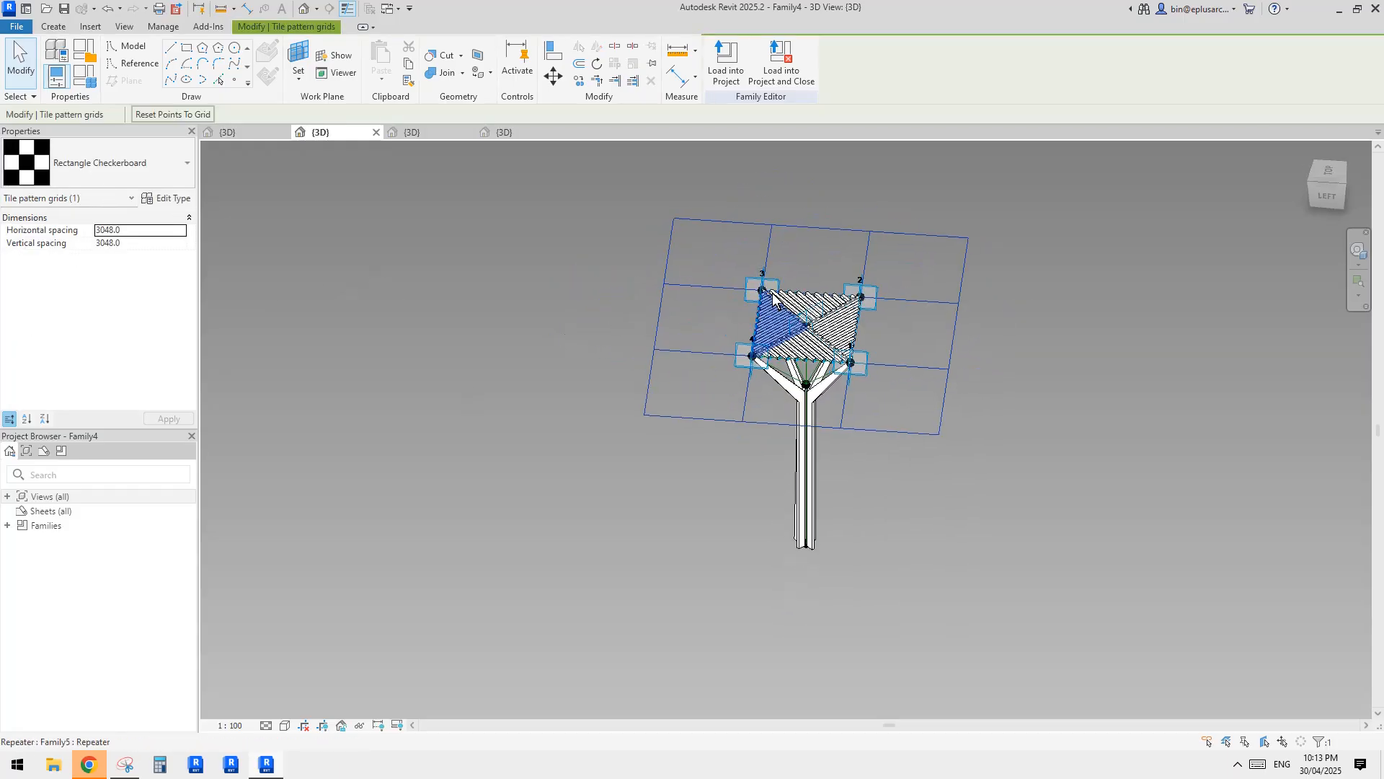
click(773, 301)
click(833, 251)
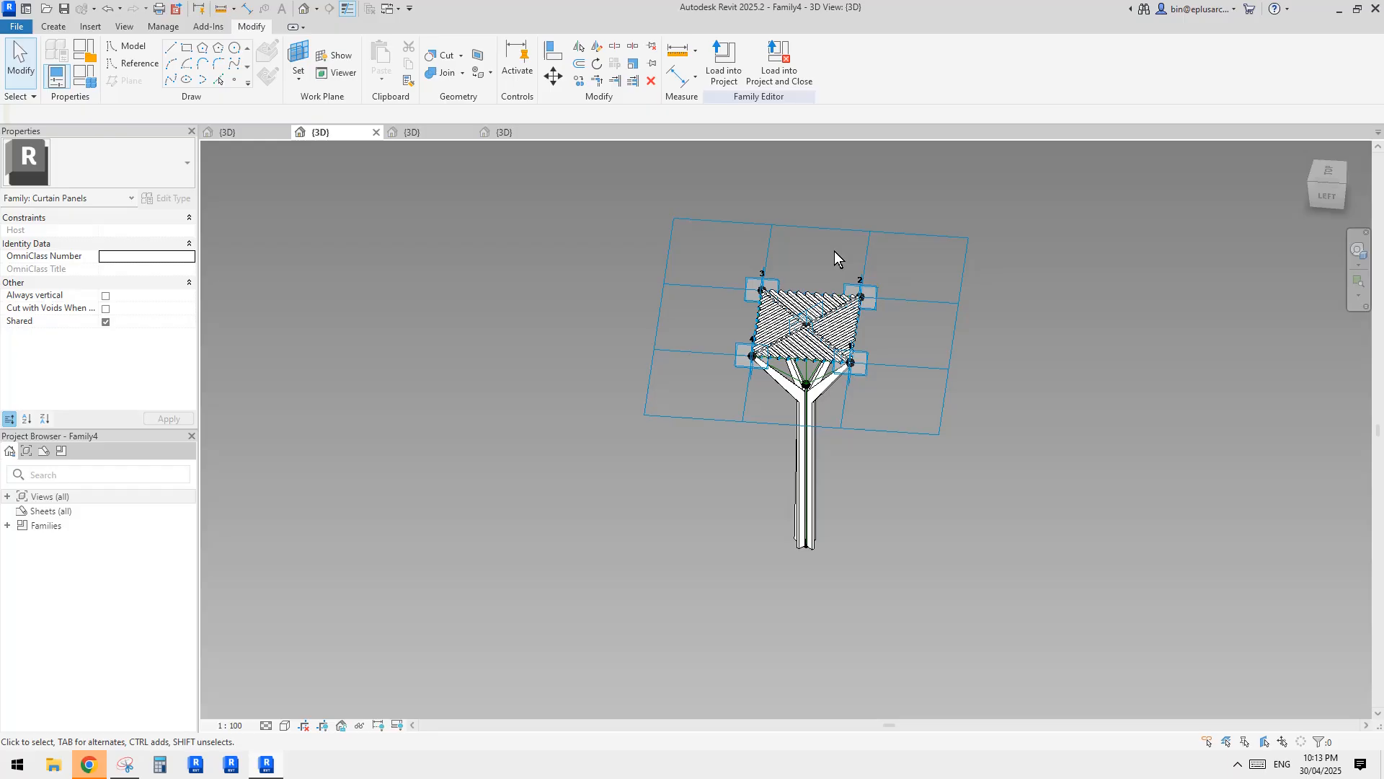
click(796, 240)
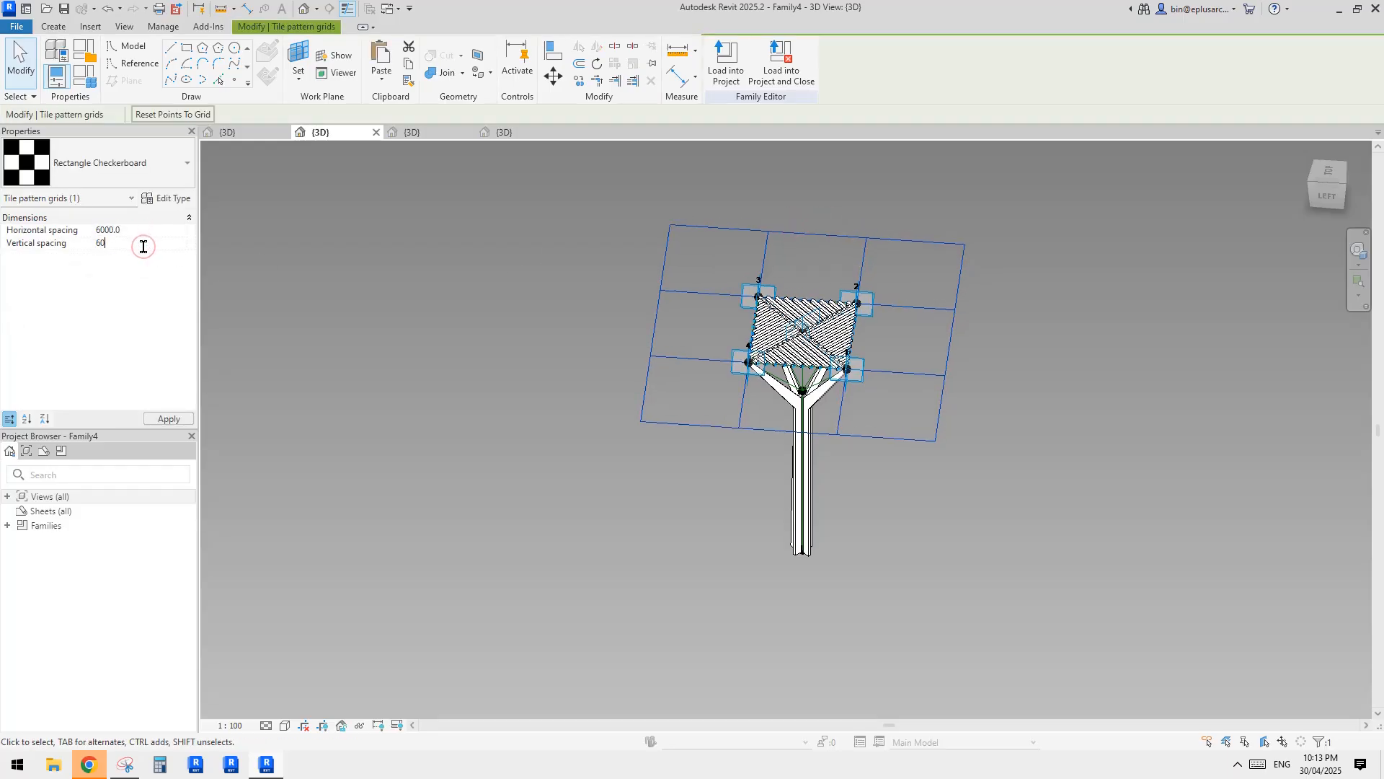
scroll(897, 279, up, 3)
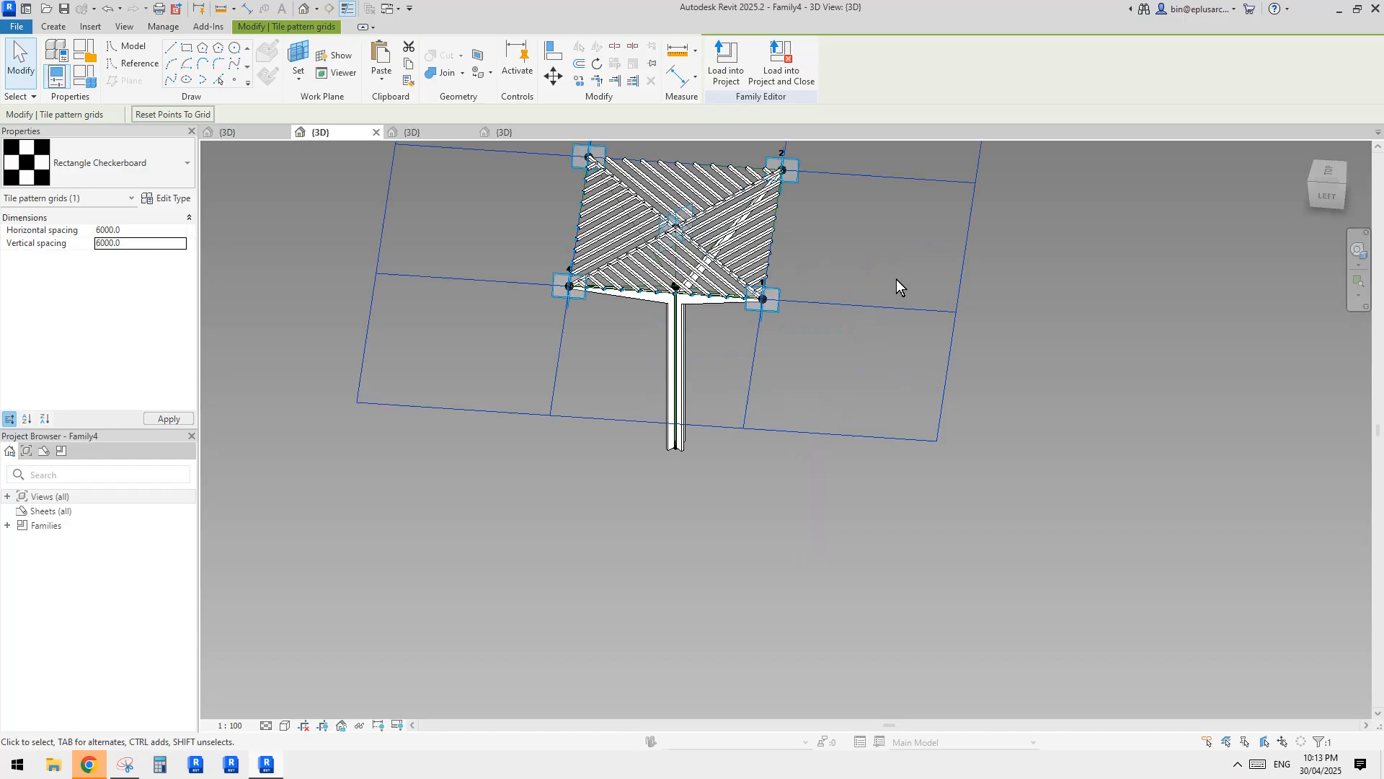
click(724, 336)
scroll(736, 353, down, 3)
shift+middle_drag(754, 363, 668, 396)
scroll(778, 316, up, 2)
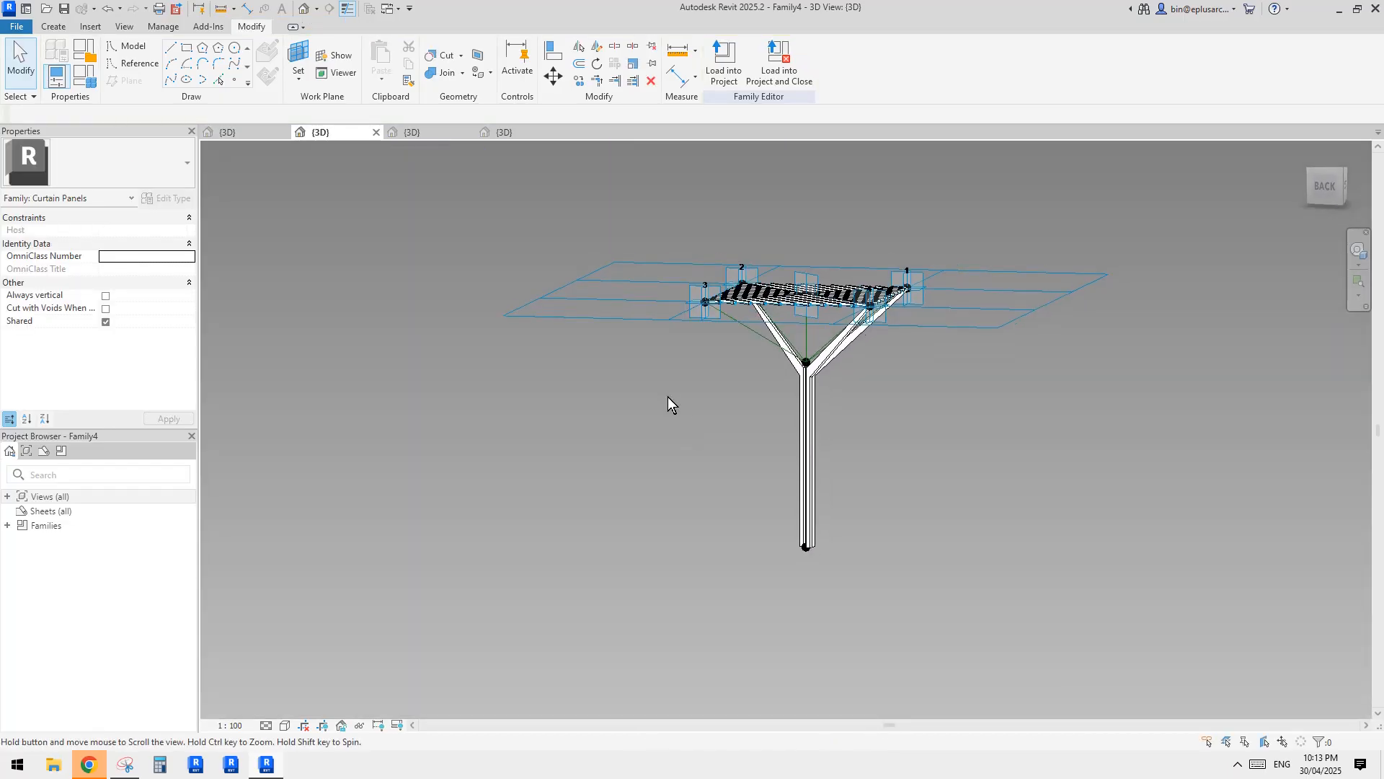
Set the family's height parameter h to 7500 and apply it to the column.
click(88, 75)
click(240, 276)
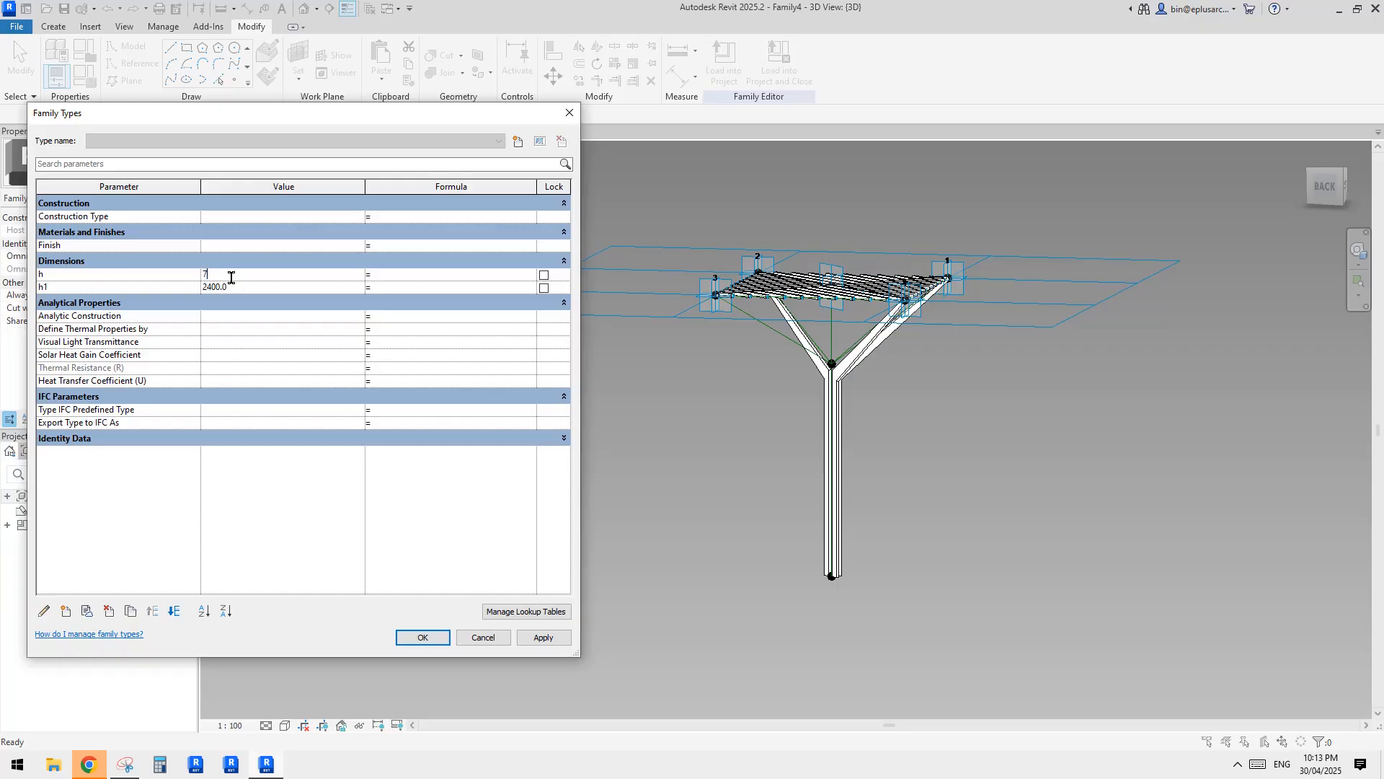
click(784, 352)
click(424, 638)
Examine the Family6 bars on each branch of the resized column, comparing them with the branch reference lines.
shift+middle_drag(737, 441, 855, 312)
scroll(782, 369, up, 2)
click(940, 295)
scroll(855, 312, up, 1)
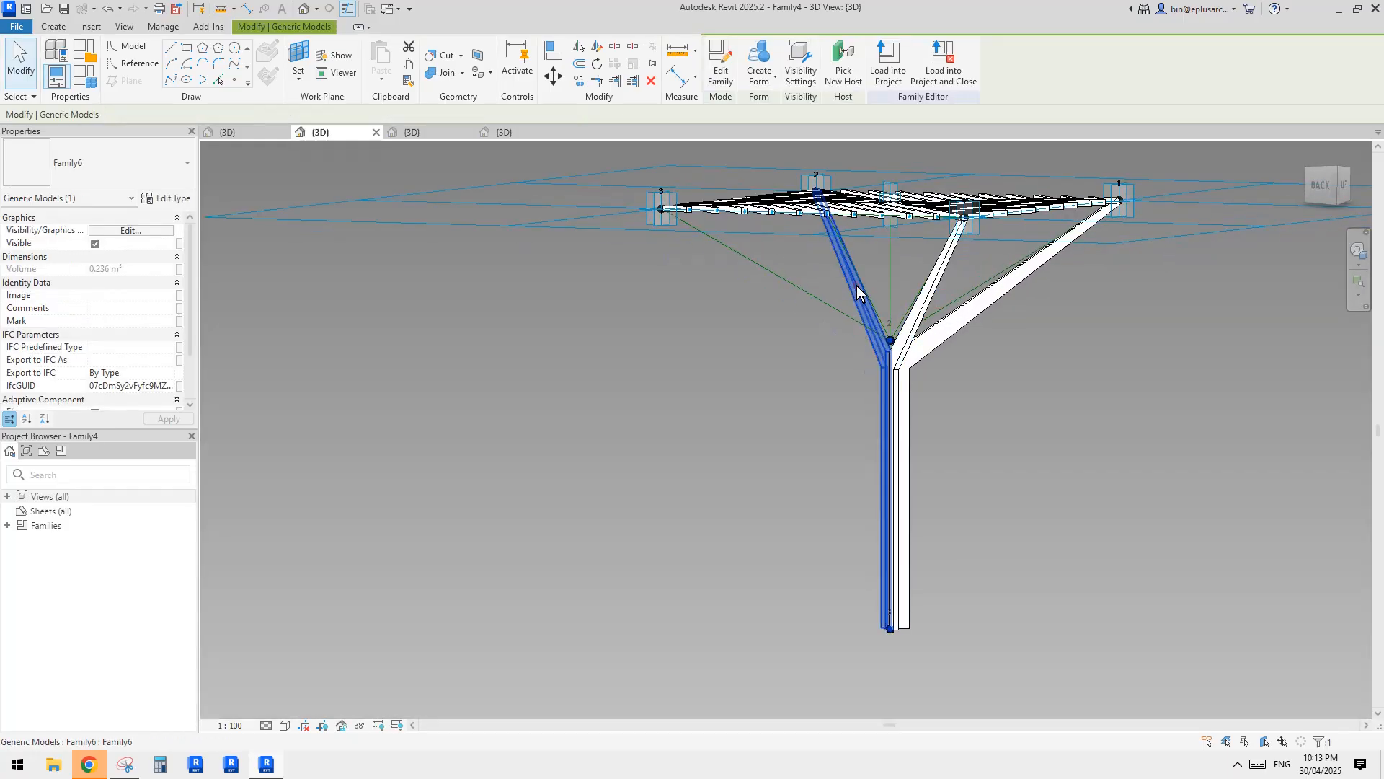
click(954, 322)
shift+middle_drag(765, 261, 901, 333)
click(751, 368)
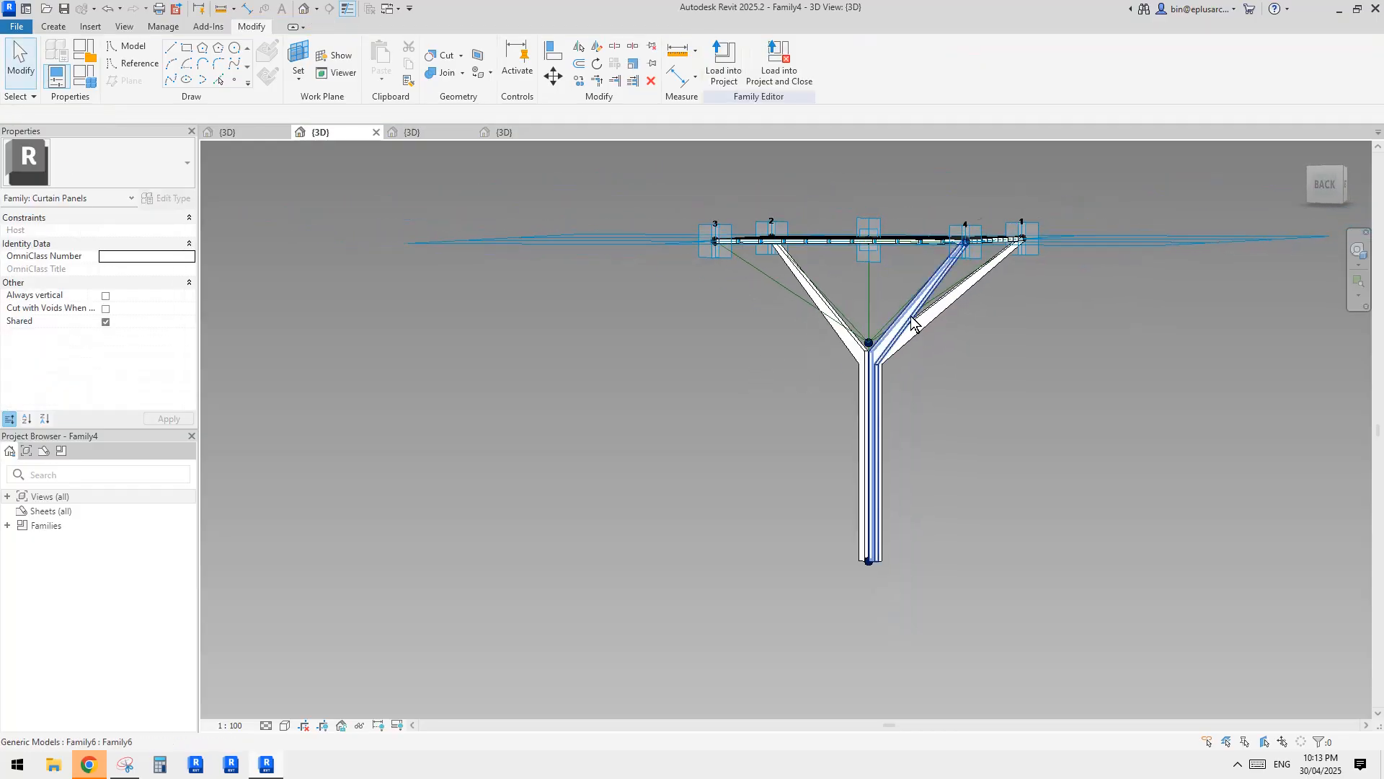
click(914, 294)
middle_drag(853, 287, 847, 305)
Try to place a replacement Family6 bar along the adaptive point 3 branch and down to the column's base point.
click(54, 26)
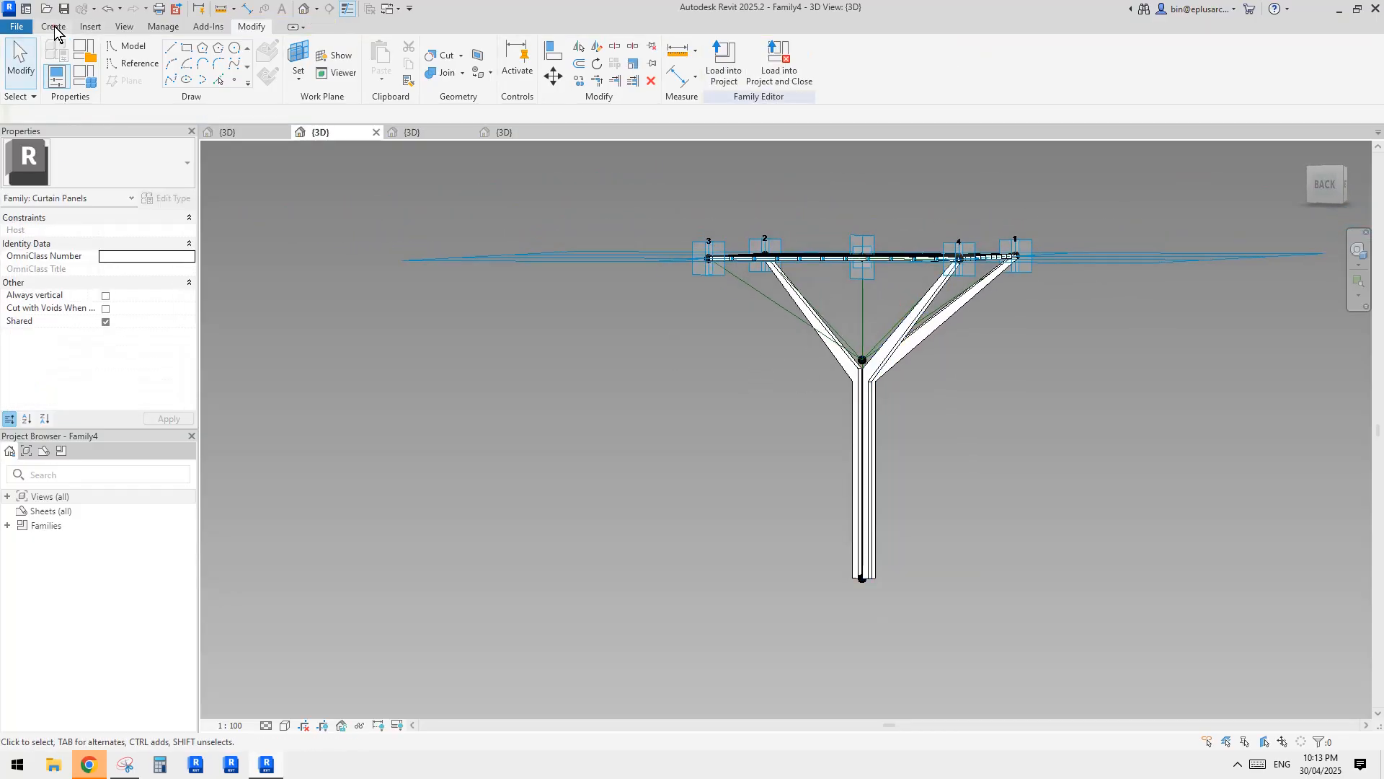
click(398, 76)
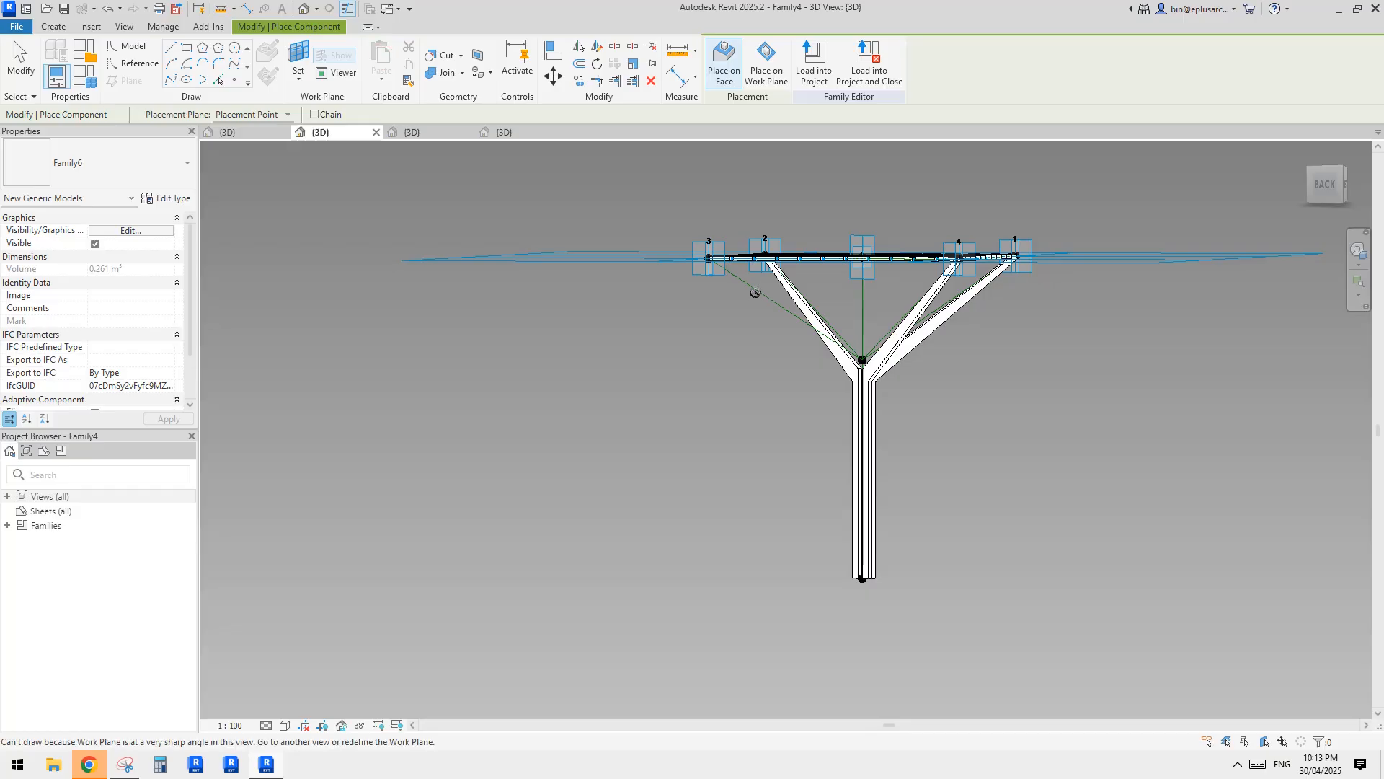
shift+middle_drag(747, 289, 740, 244)
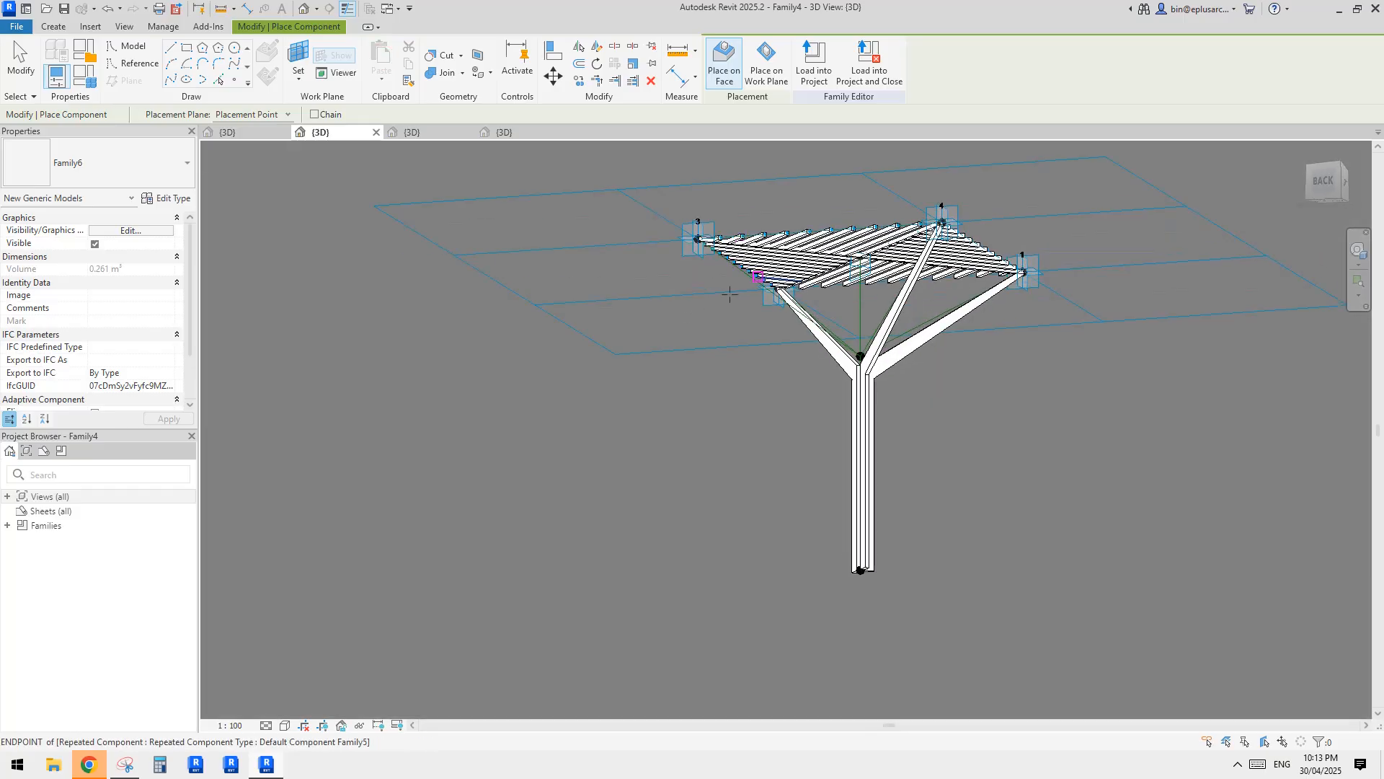
shift+middle_drag(729, 295, 739, 286)
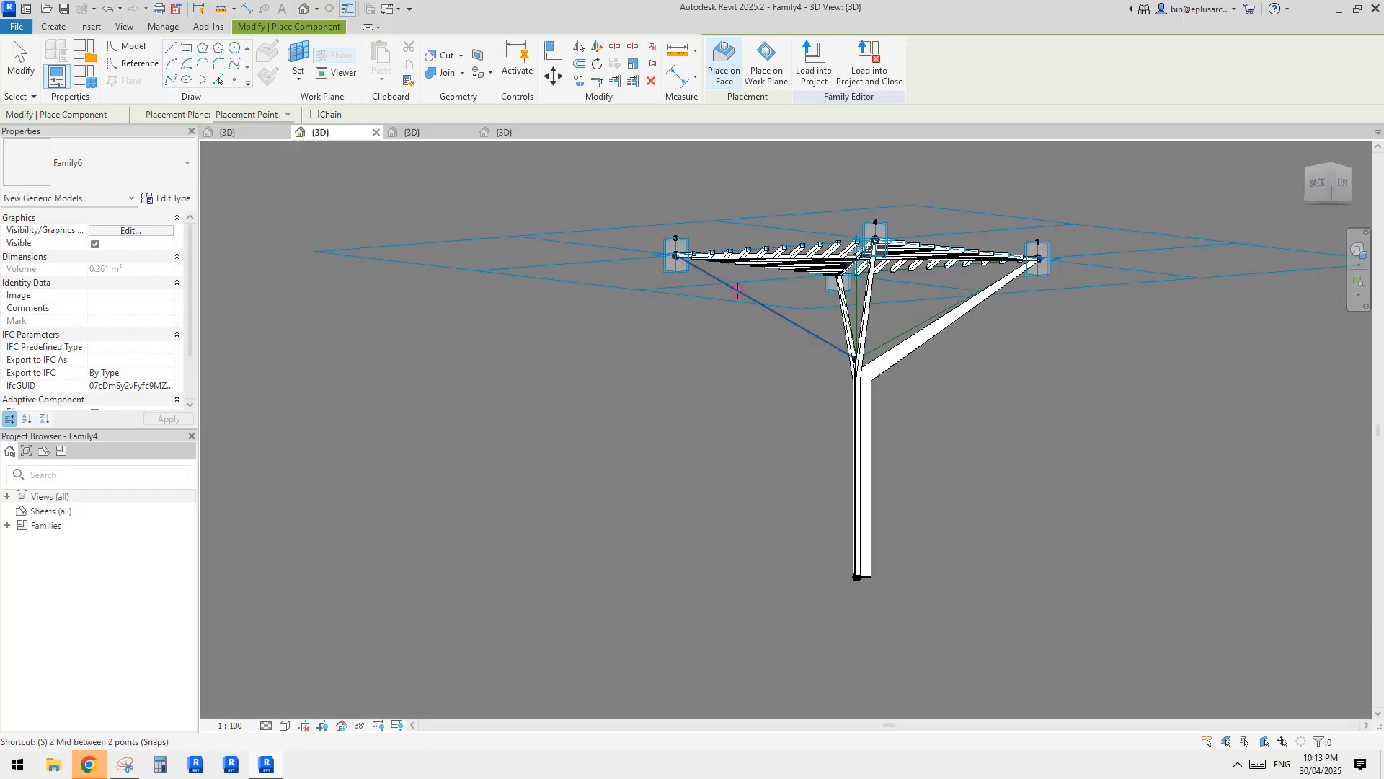
click(737, 289)
click(737, 291)
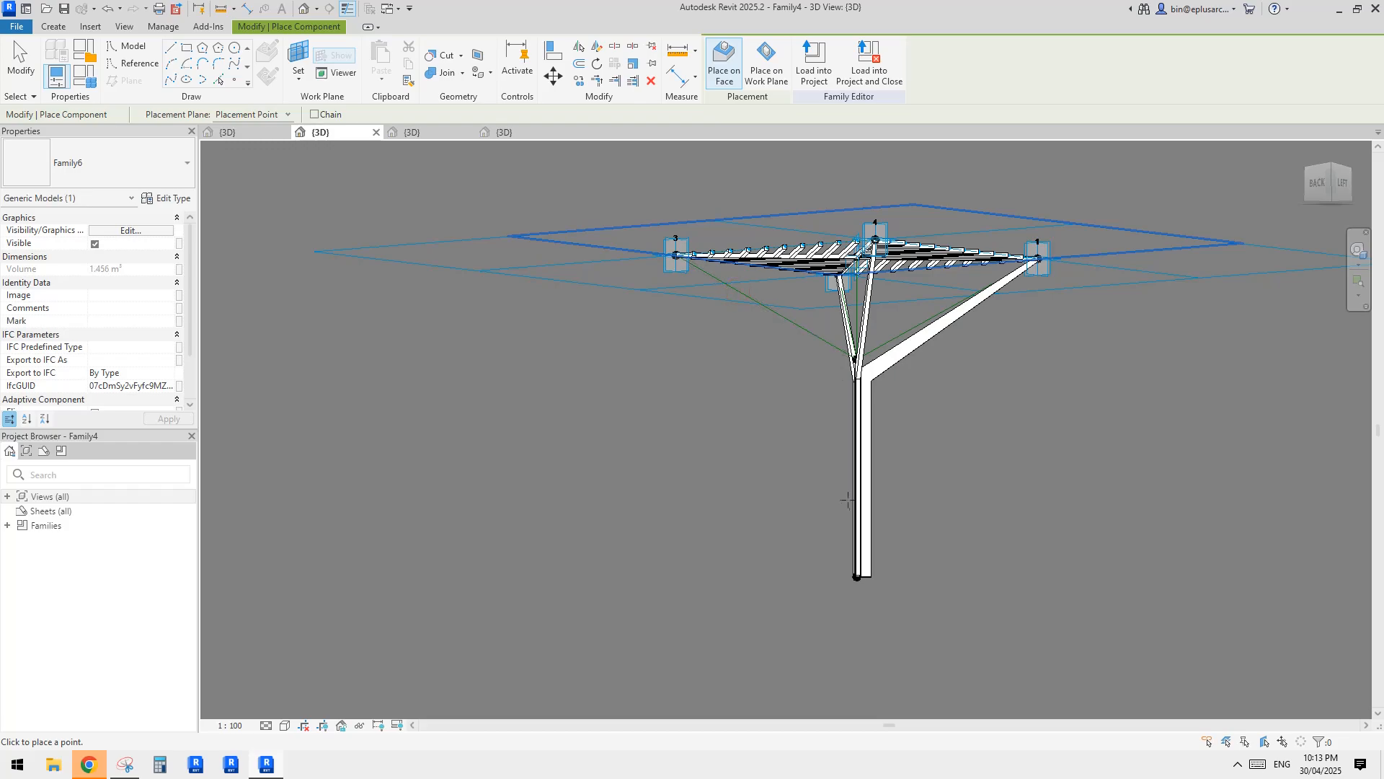
shift+middle_drag(807, 538, 1024, 574)
scroll(1002, 574, up, 4)
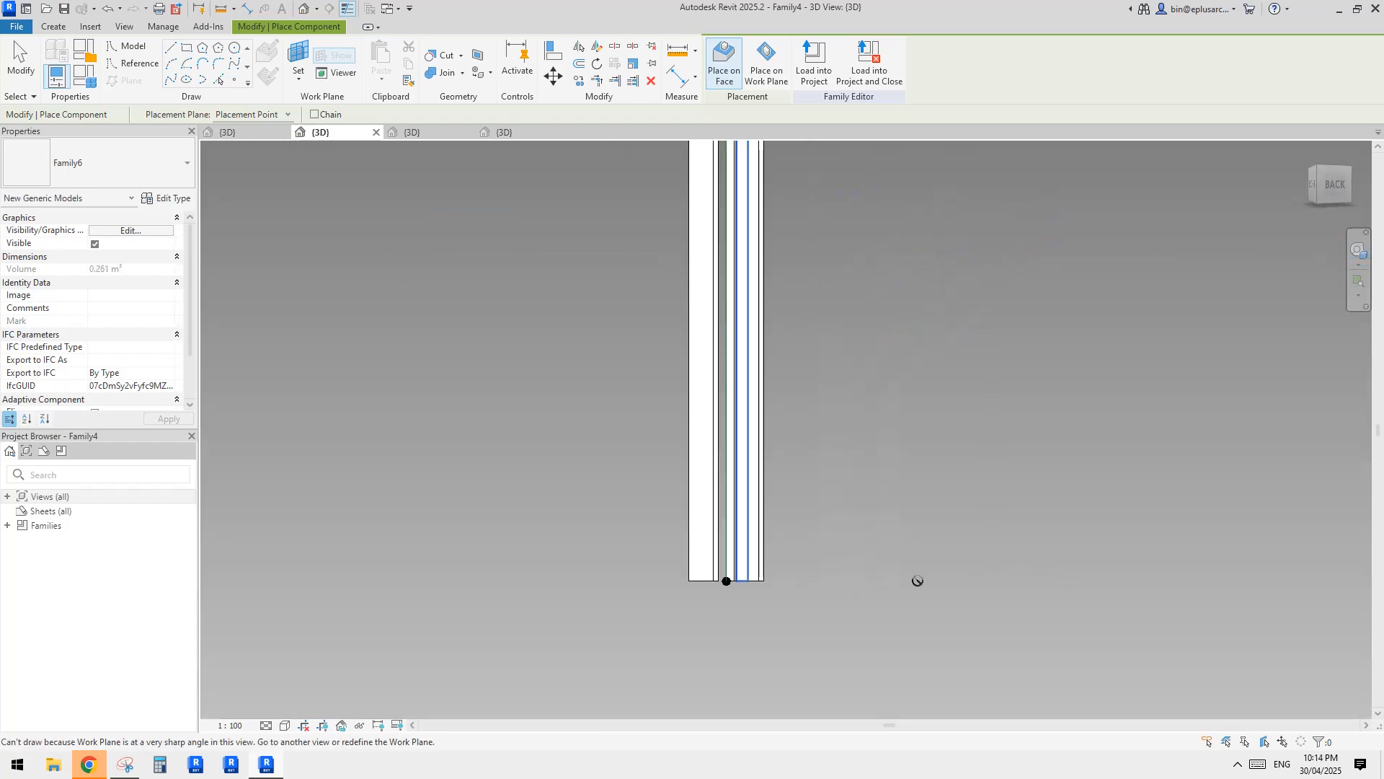
shift+middle_drag(806, 562, 719, 621)
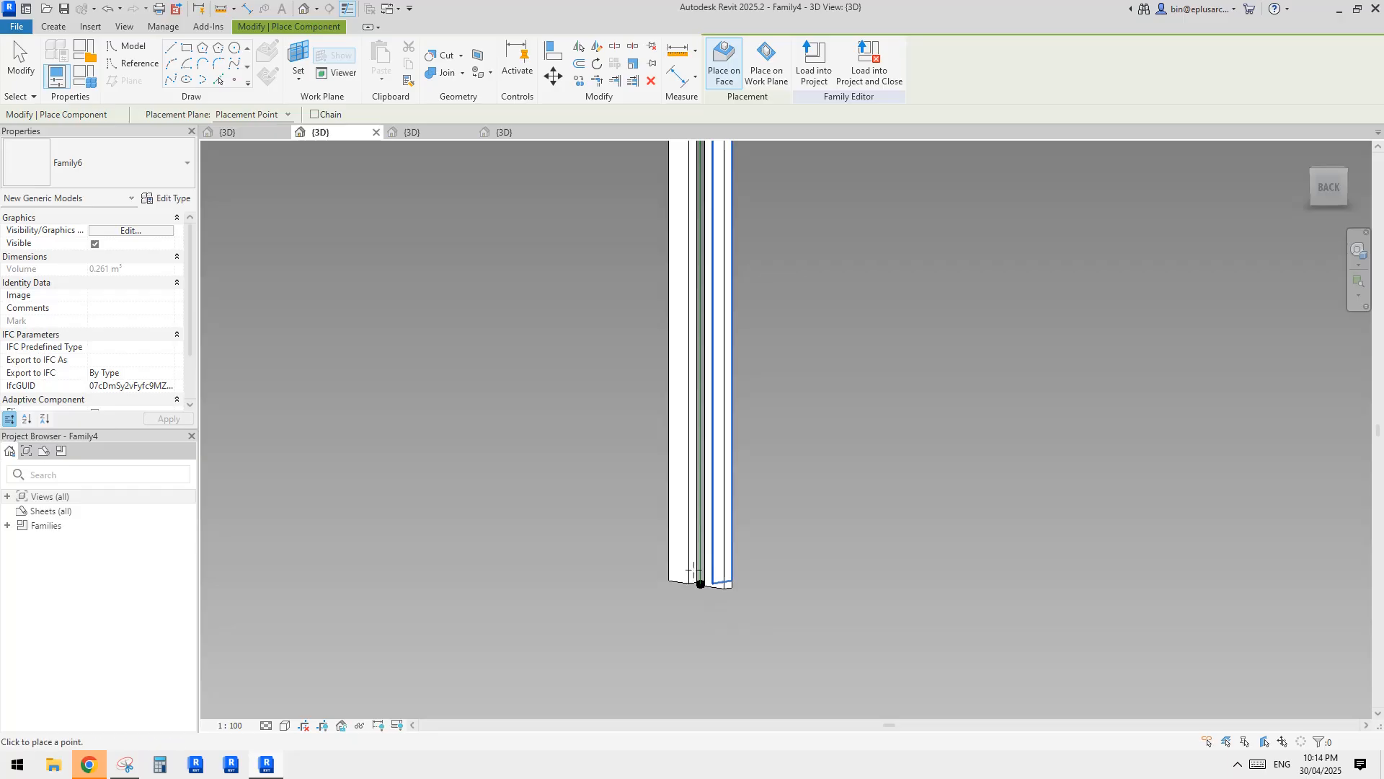
key(s)
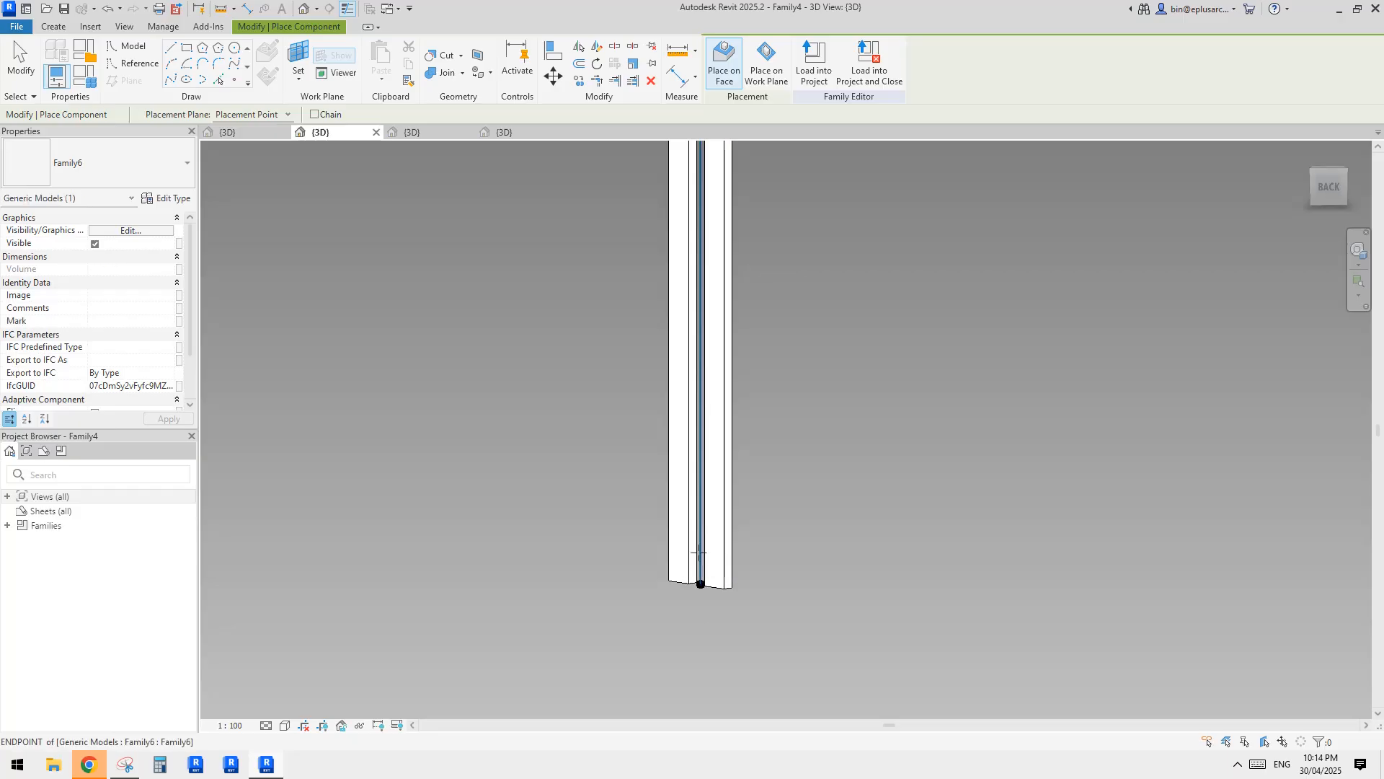
key(Escape)
Temporarily hide the correctly placed Family6 bars around the trunk, leaving the misdirected bar from adaptive point 3 in view.
scroll(725, 539, down, 5)
shift+middle_drag(709, 476, 791, 351)
click(740, 349)
click(776, 366)
key(h)
key(h)
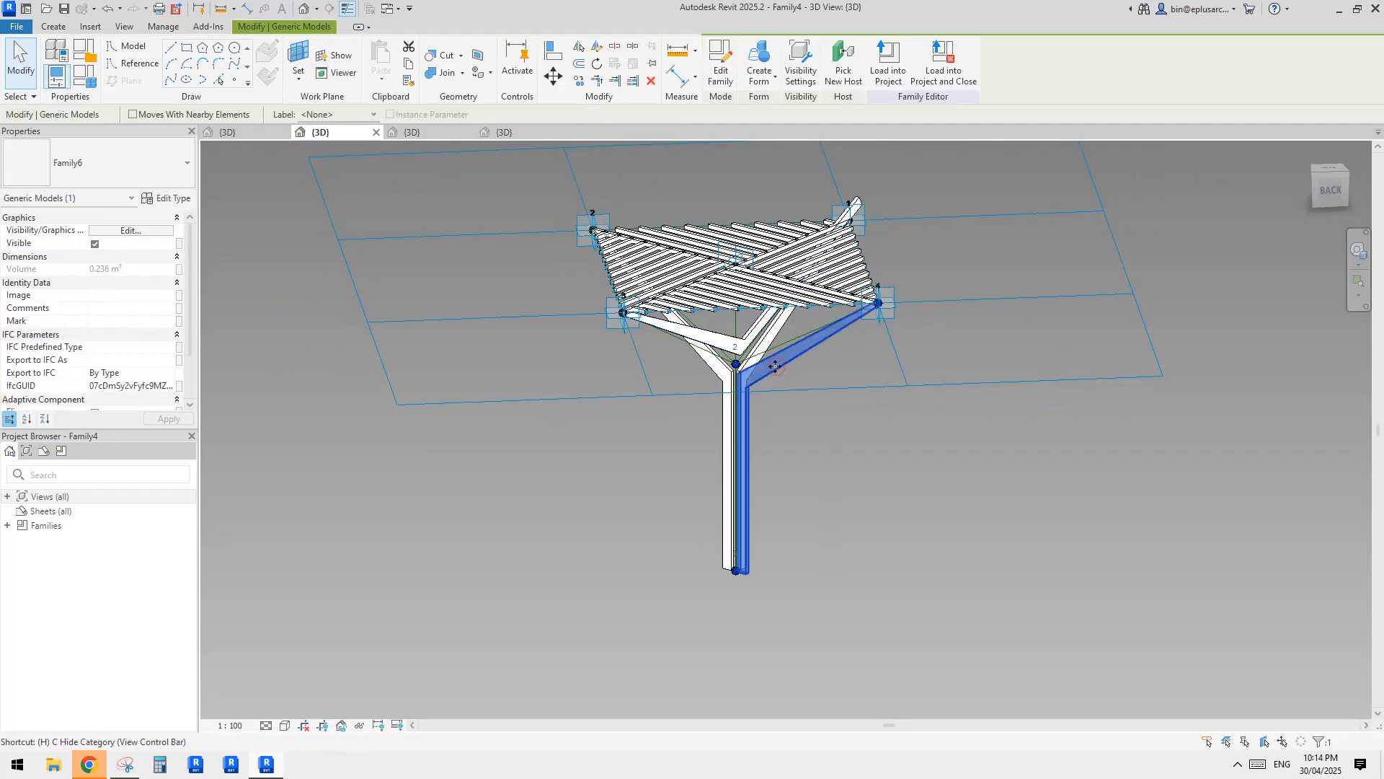
click(754, 367)
key(h)
key(h)
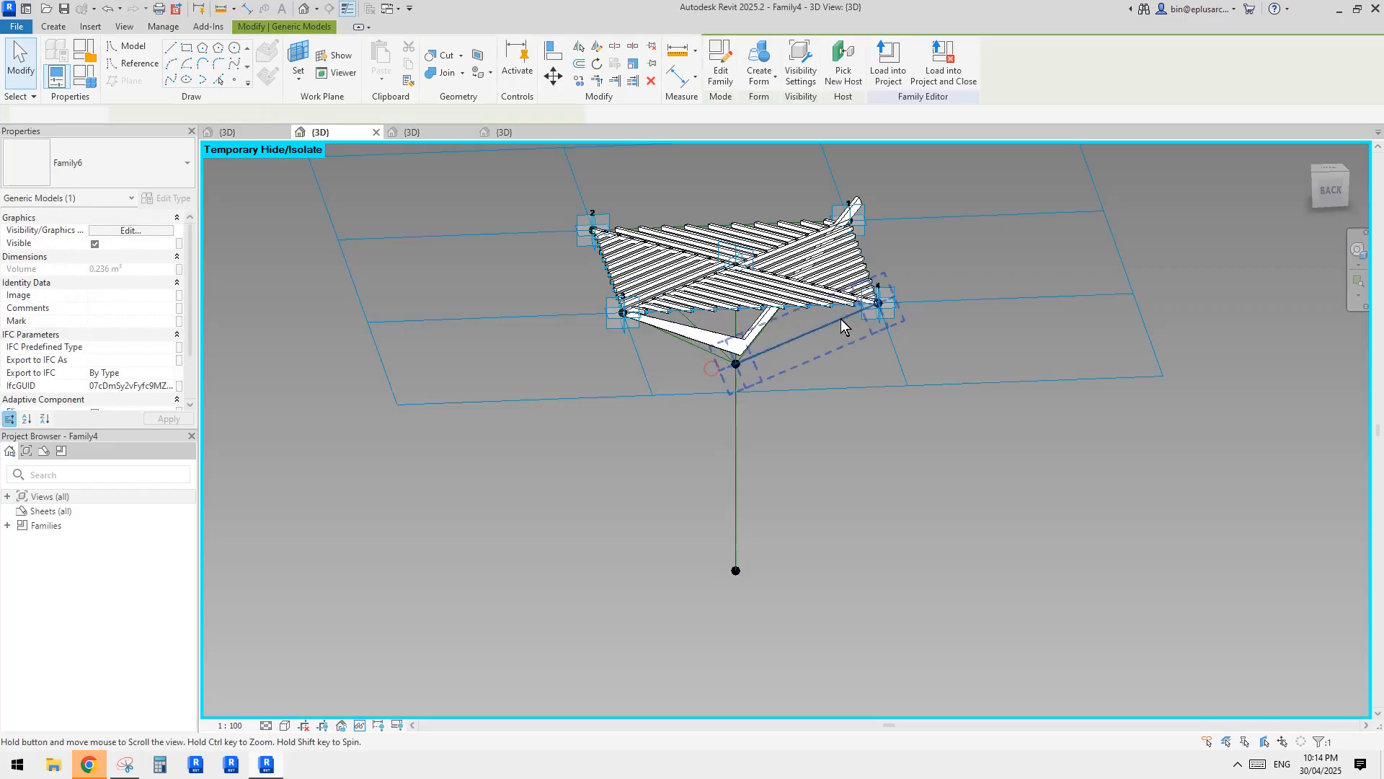
Rehost the misdirected bar's stray end point onto the base endpoint of the column reference line, and restore the hidden bars.
click(858, 205)
shift+middle_drag(858, 205, 907, 220)
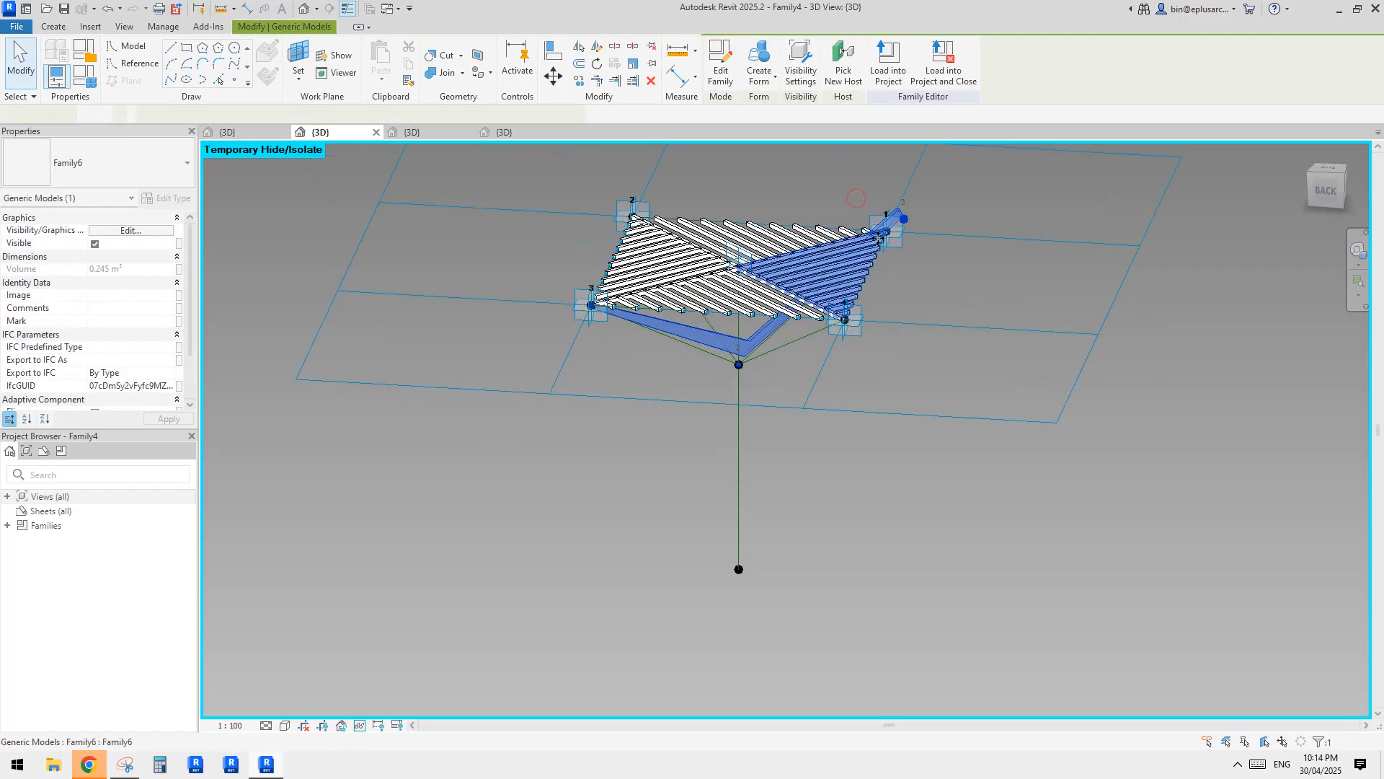
click(904, 218)
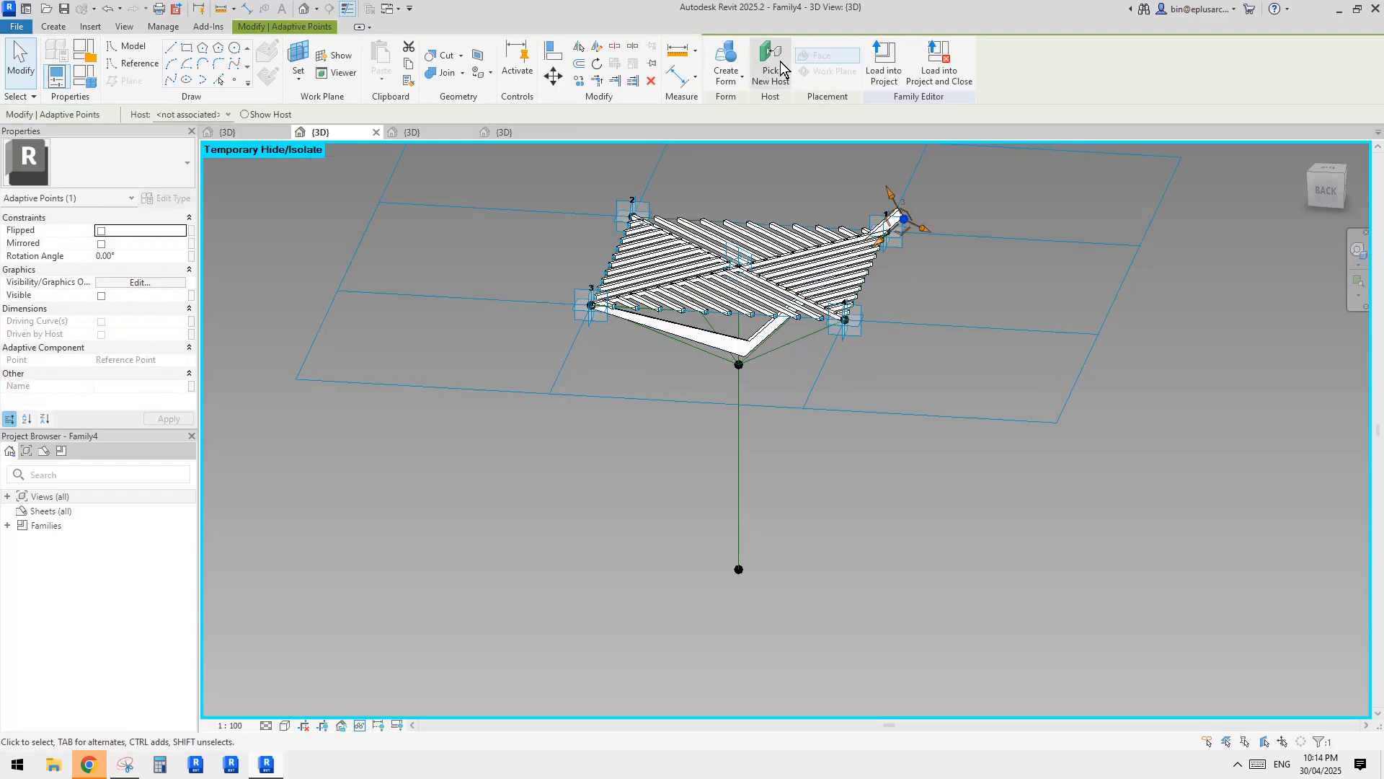
click(770, 65)
click(737, 545)
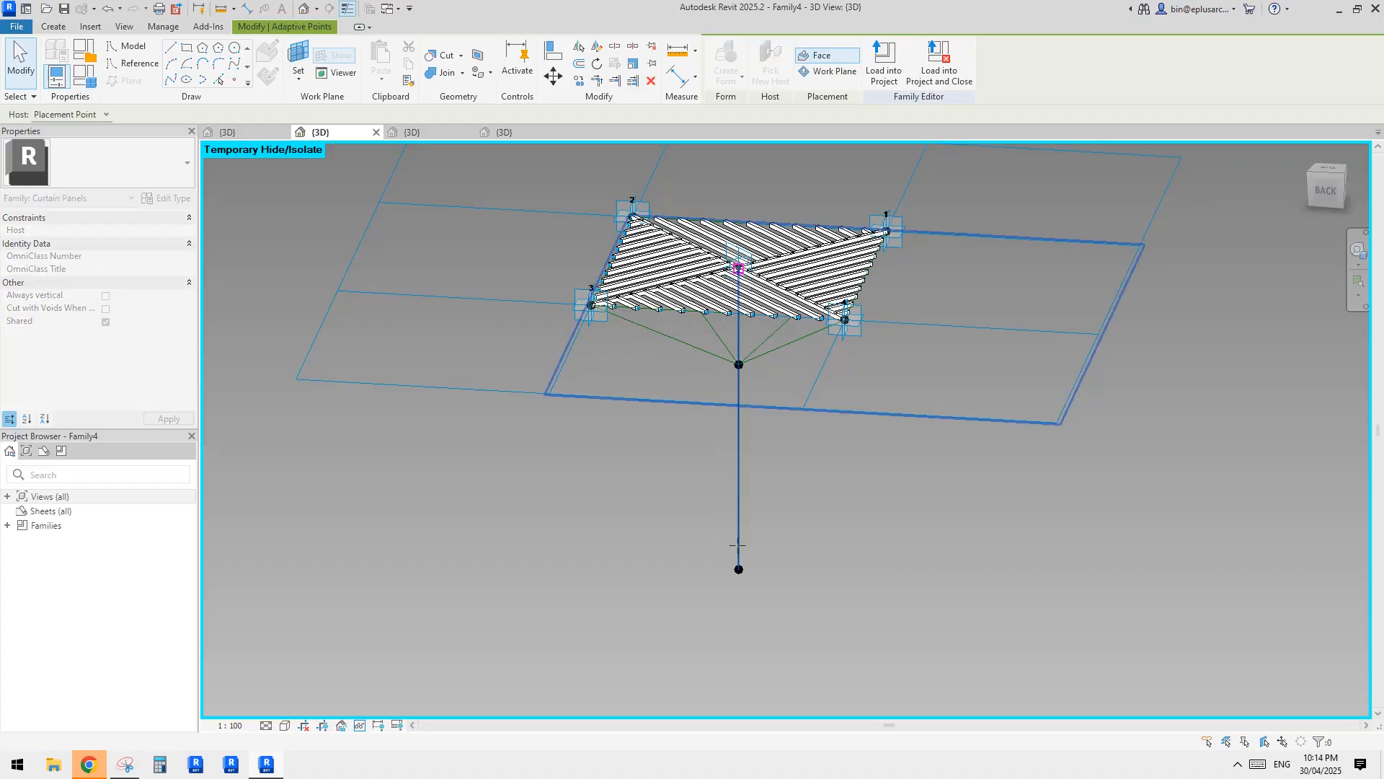
key(Tab)
click(738, 546)
scroll(763, 510, down, 1)
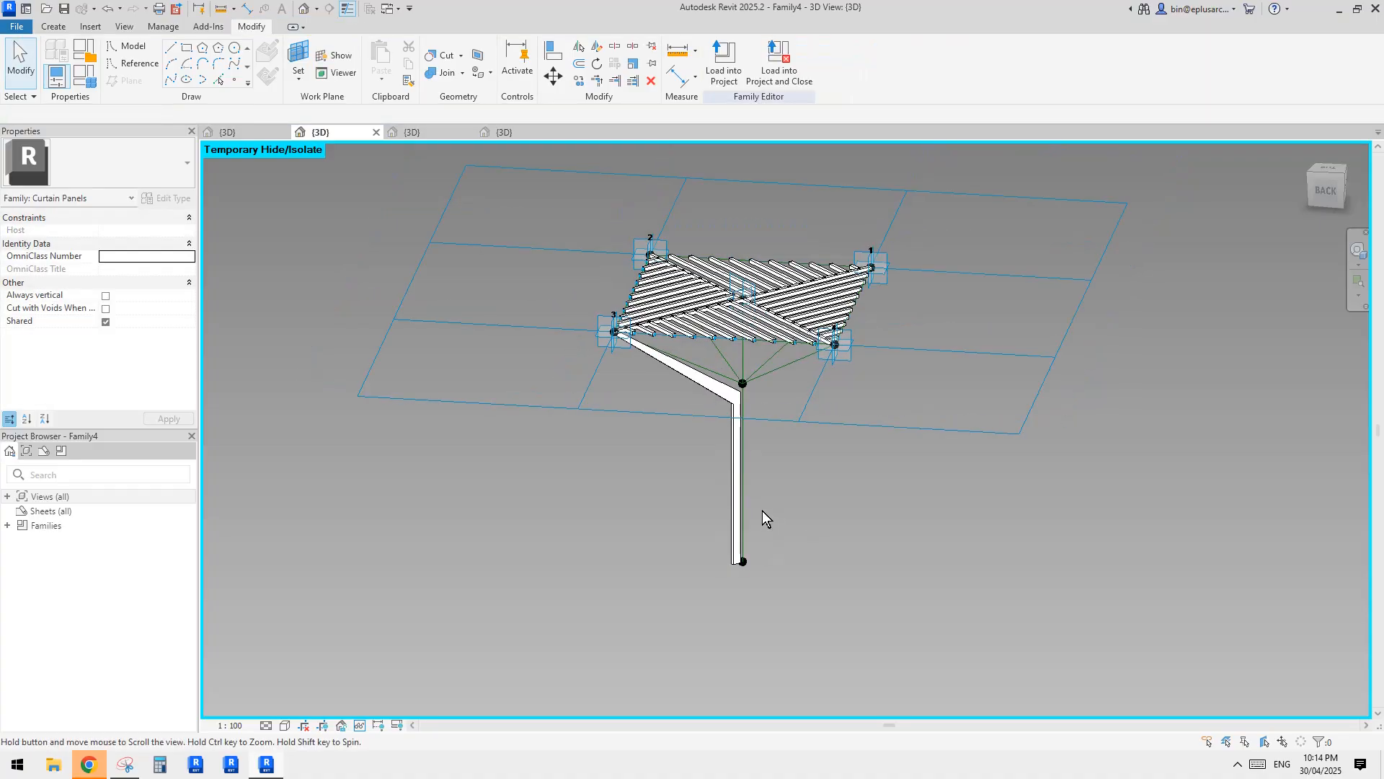
shift+middle_drag(818, 441, 857, 441)
middle_drag(772, 453, 873, 412)
Set the family parameters h to 10000 and h1 to 3000, and apply them to the column.
click(83, 82)
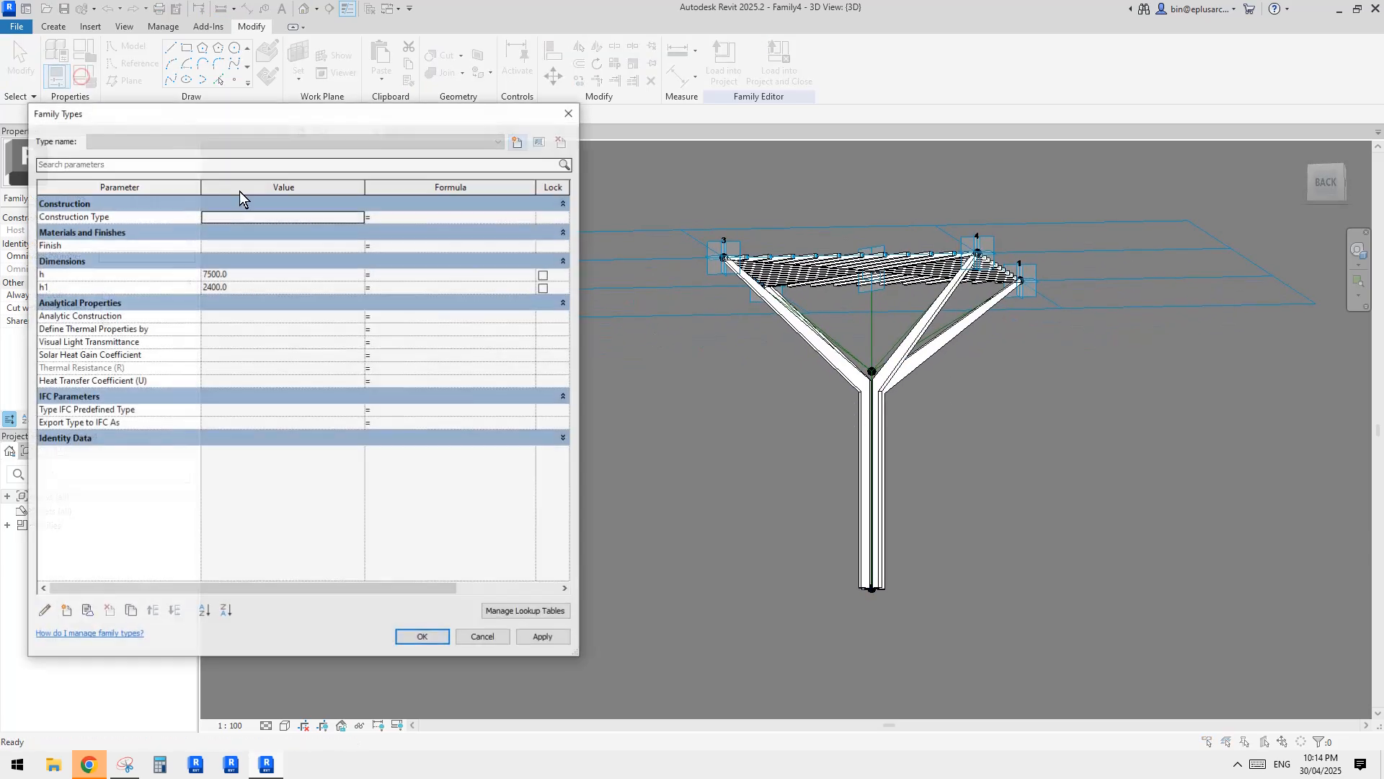
click(262, 276)
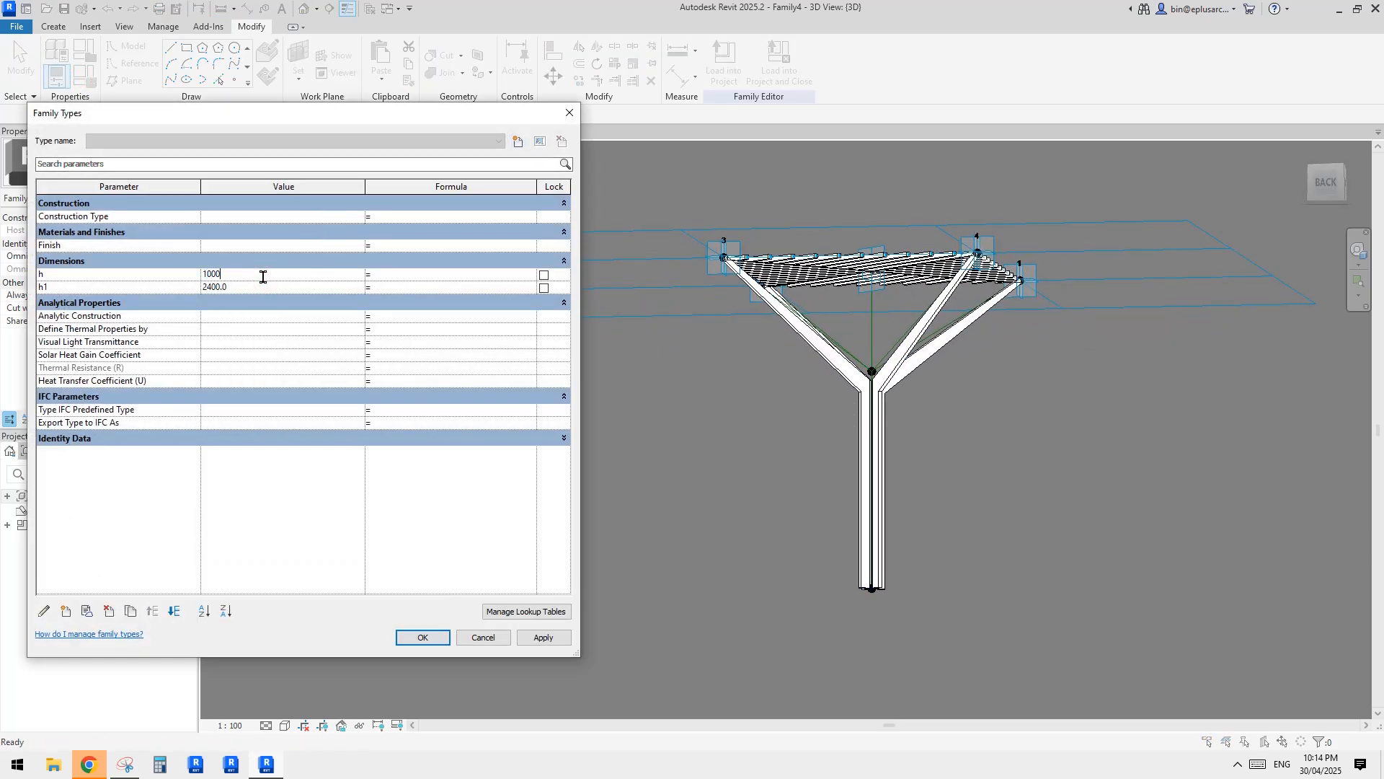
click(540, 639)
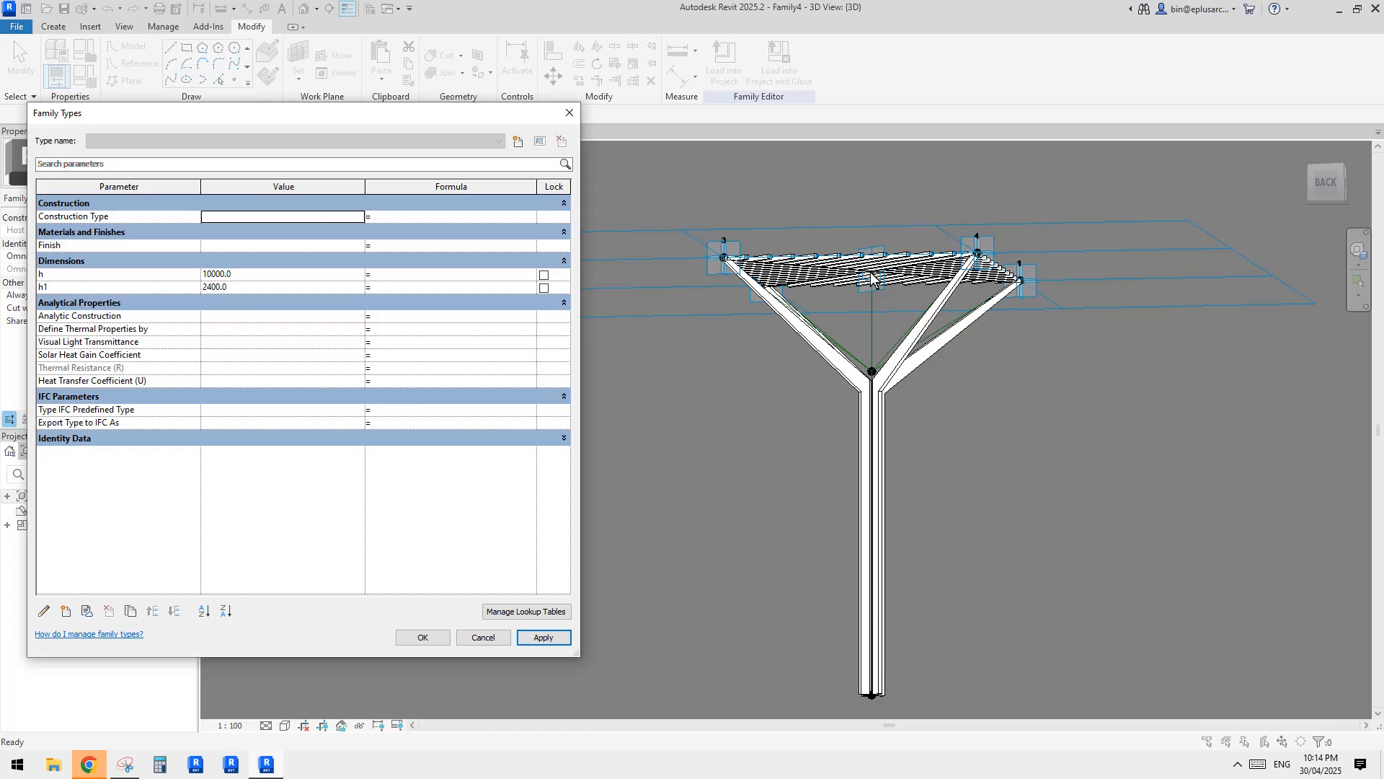
click(266, 287)
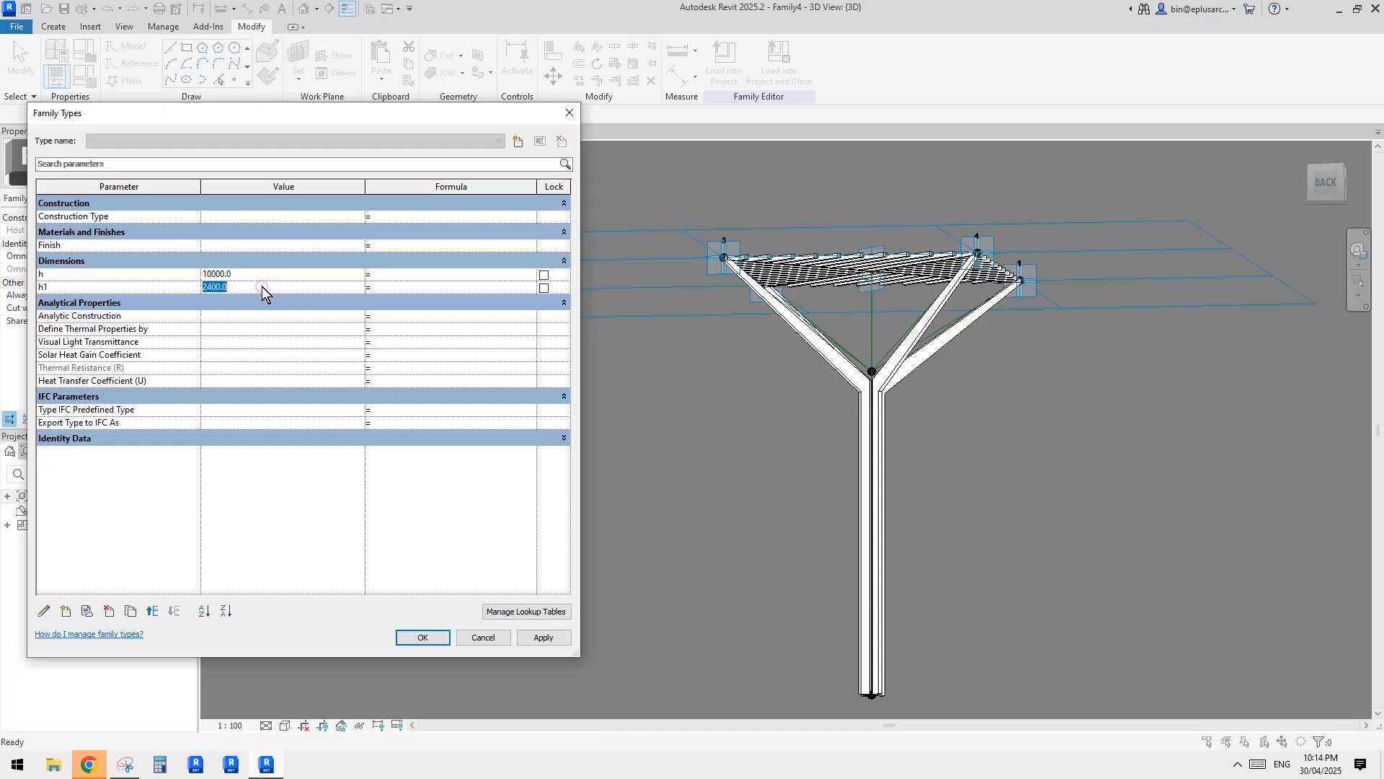
text(300)
click(546, 640)
click(432, 641)
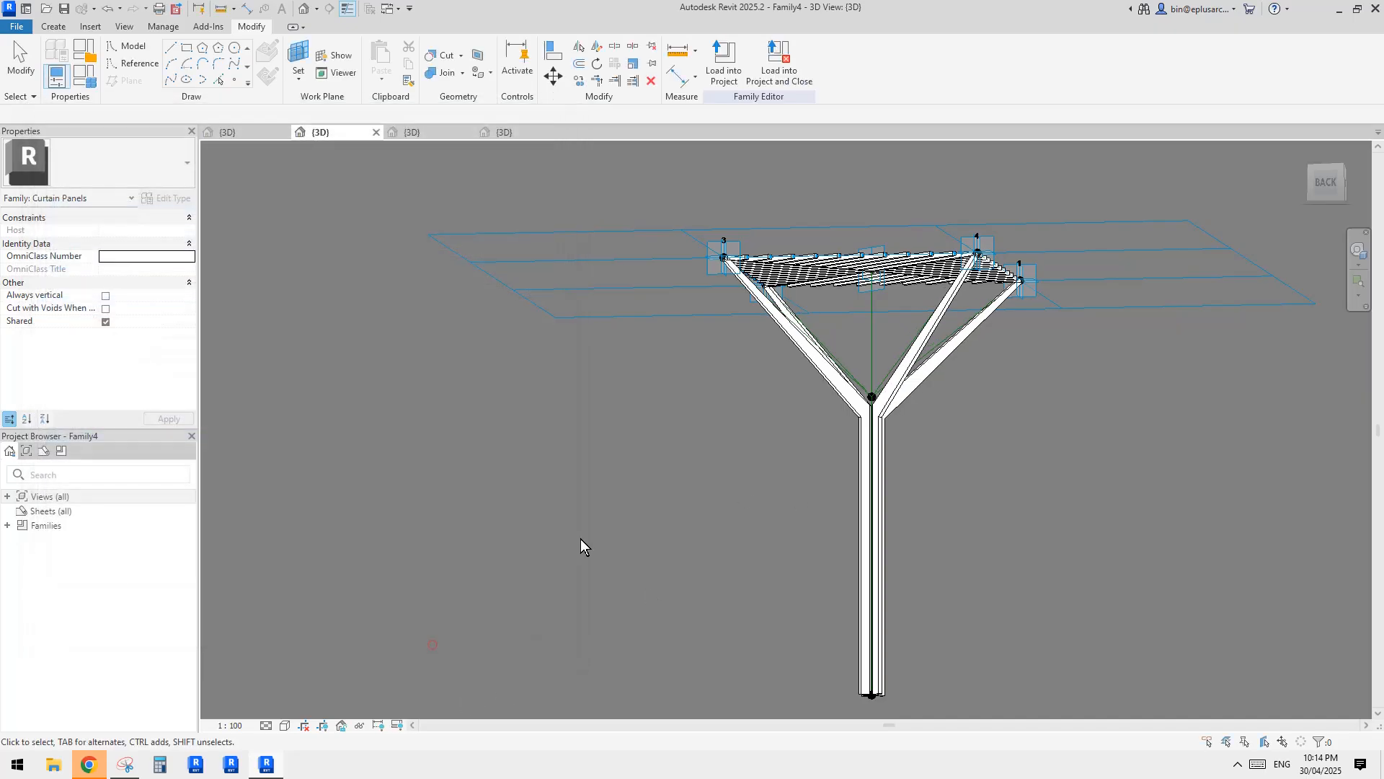
Examine the adjusted canopy and column from several angles, including the tile pattern grid's spacing values.
scroll(581, 538, down, 2)
shift+middle_drag(584, 540, 673, 618)
click(552, 323)
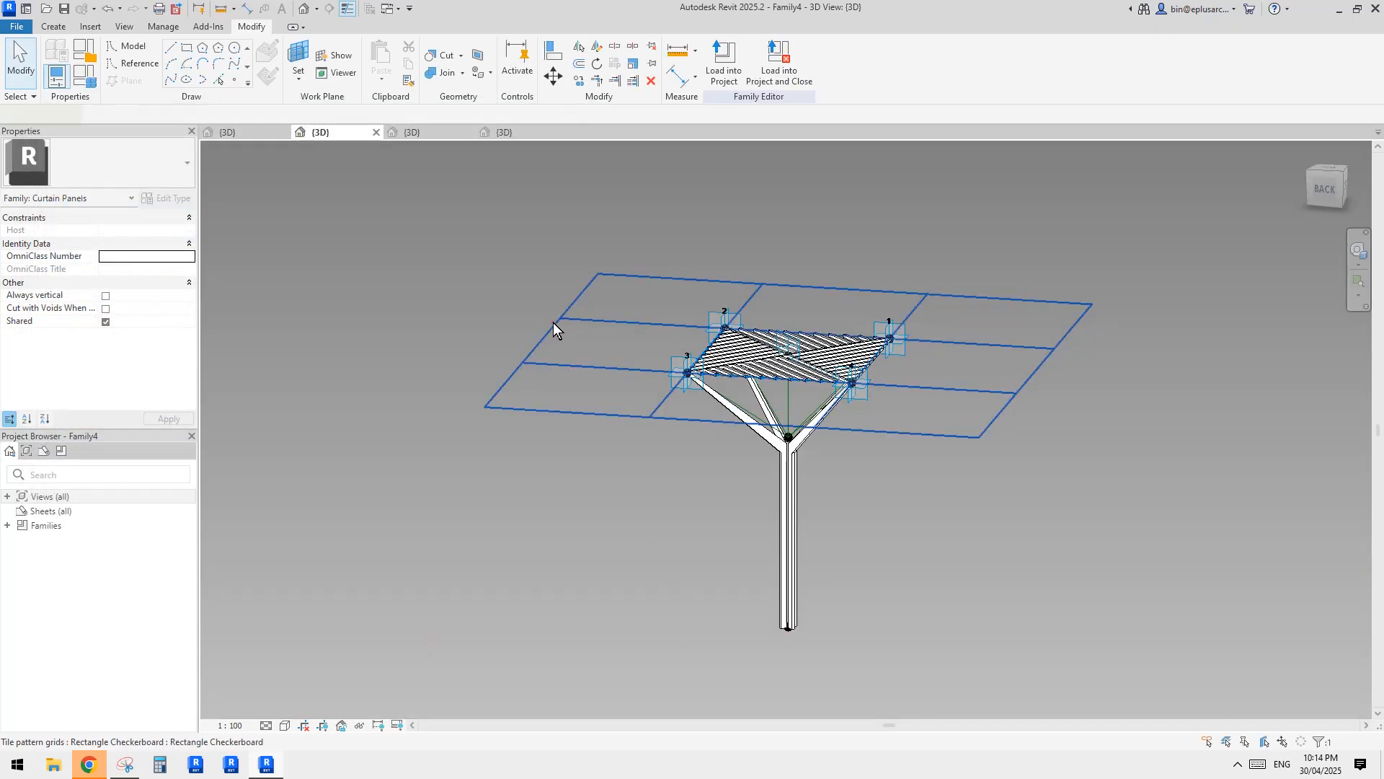
shift+middle_drag(619, 328, 642, 353)
scroll(783, 398, up, 2)
shift+middle_drag(783, 398, 777, 416)
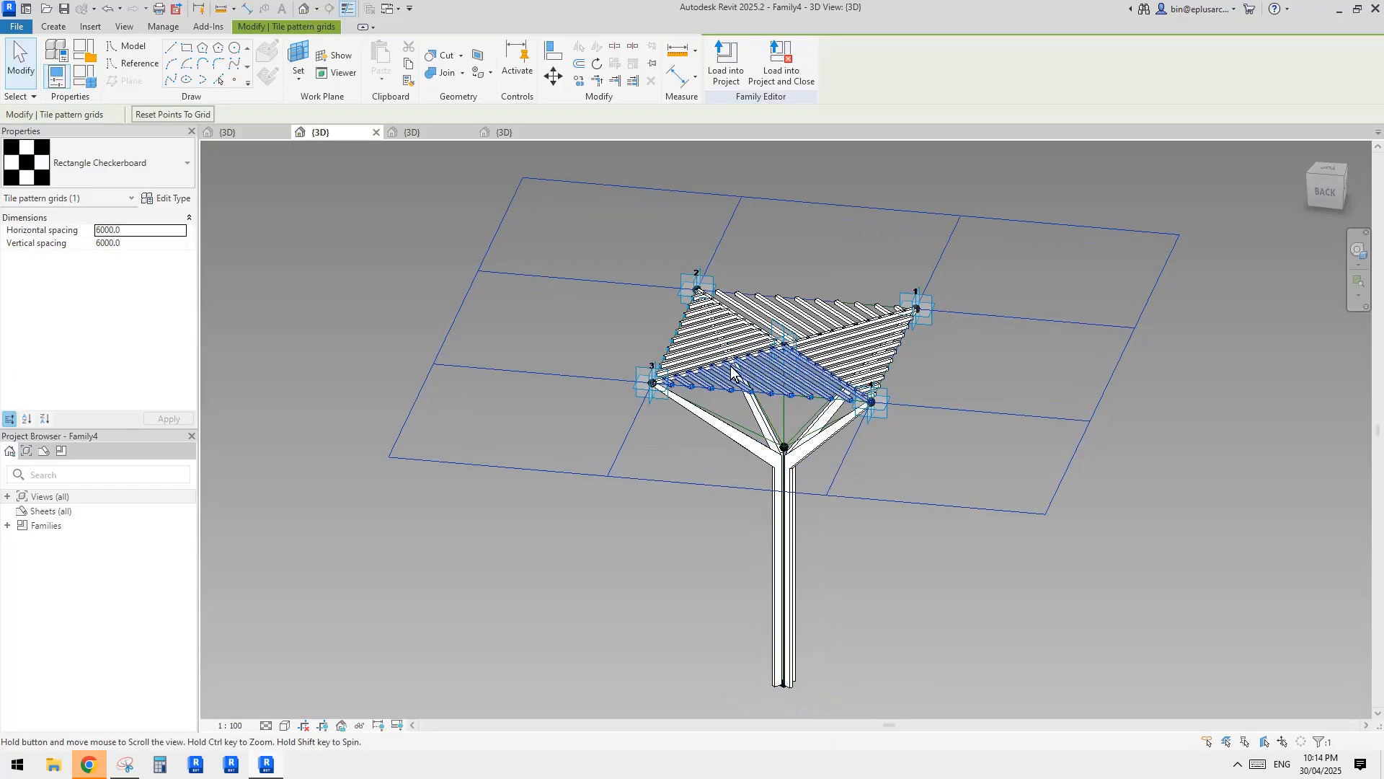
click(542, 439)
scroll(538, 440, down, 1)
Create a new conceptual mass family from the mass template, and check the annotated reference photo.
click(16, 27)
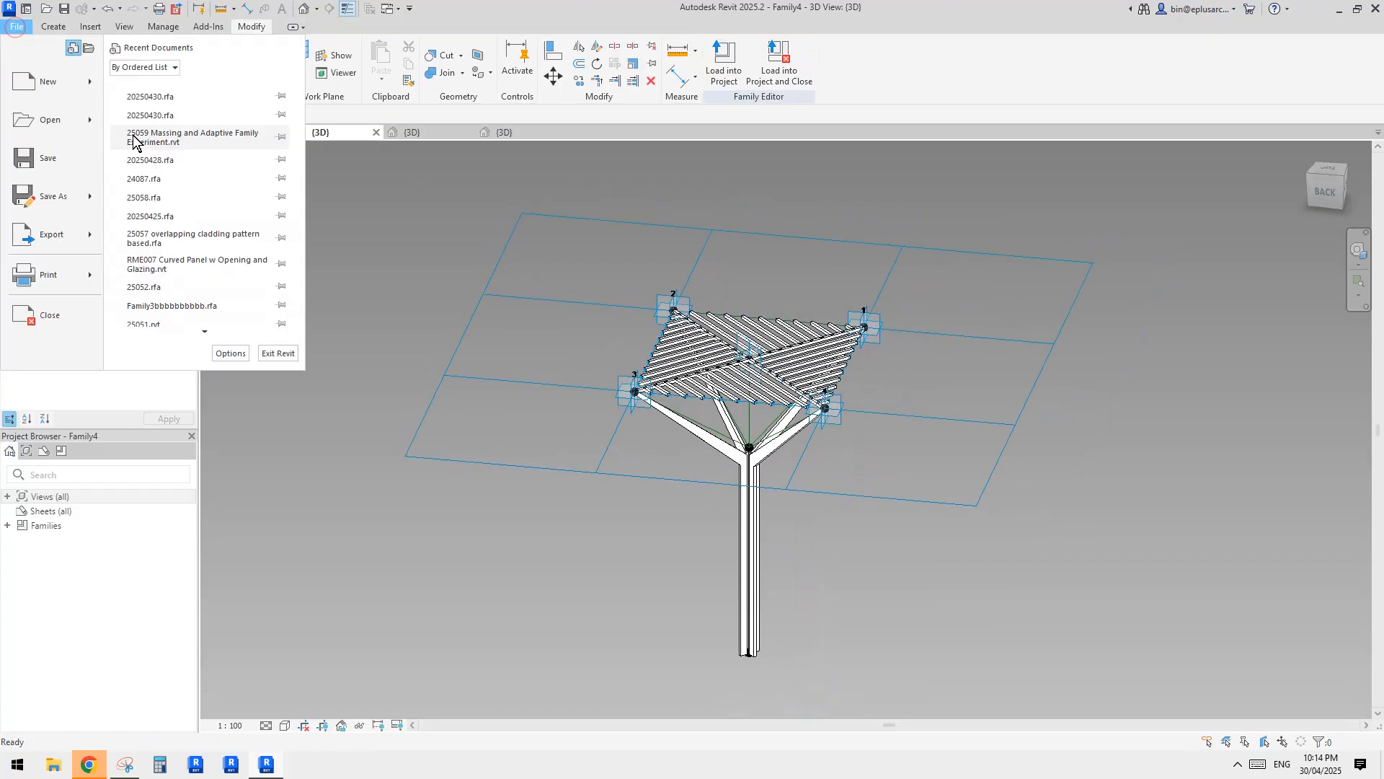
click(92, 81)
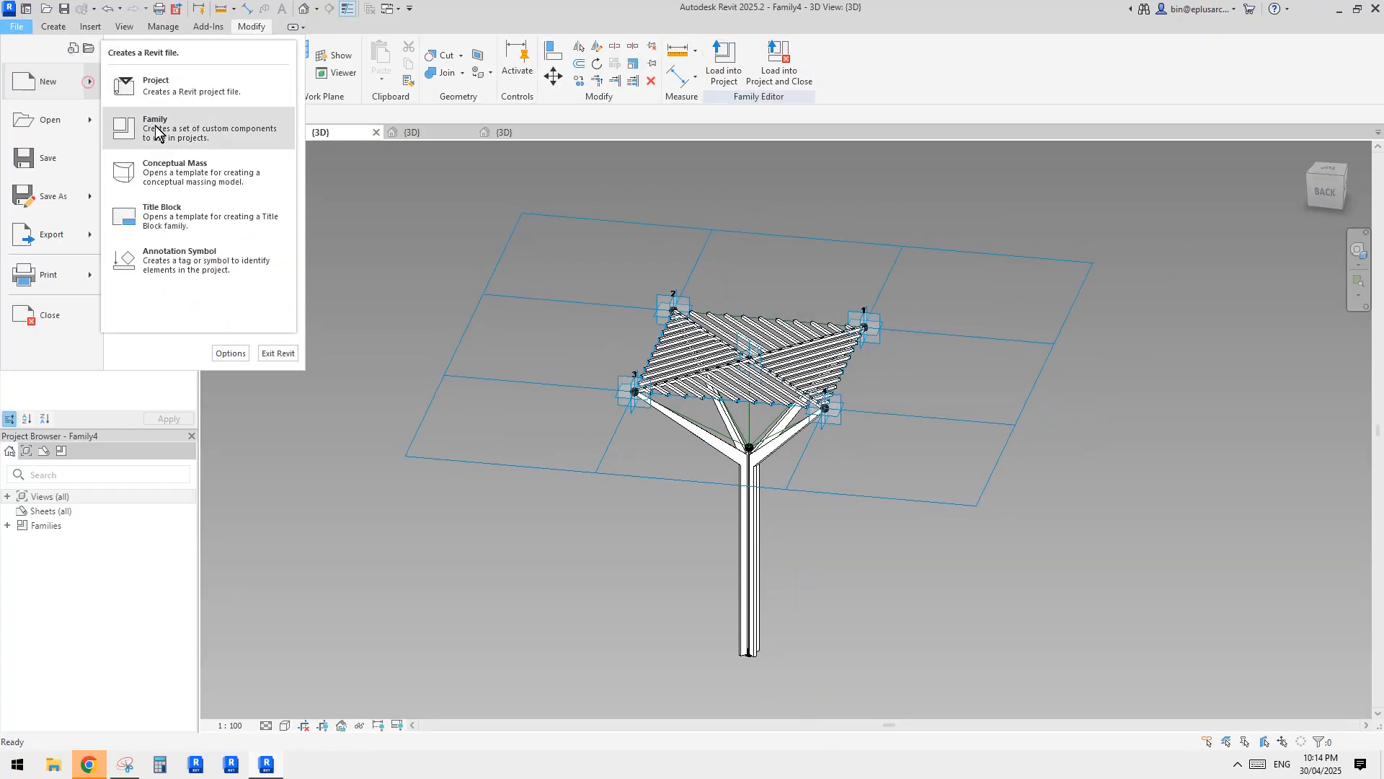
click(206, 172)
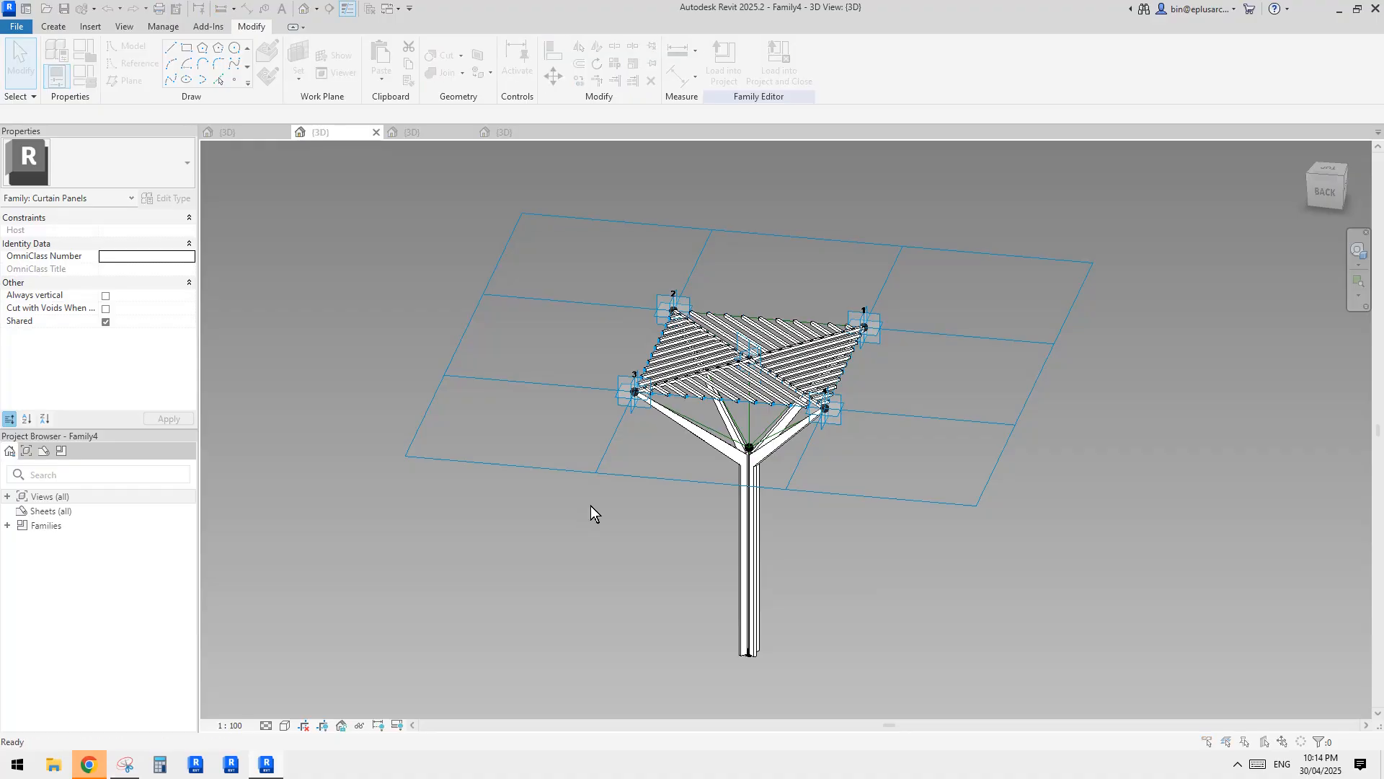
double_click(455, 315)
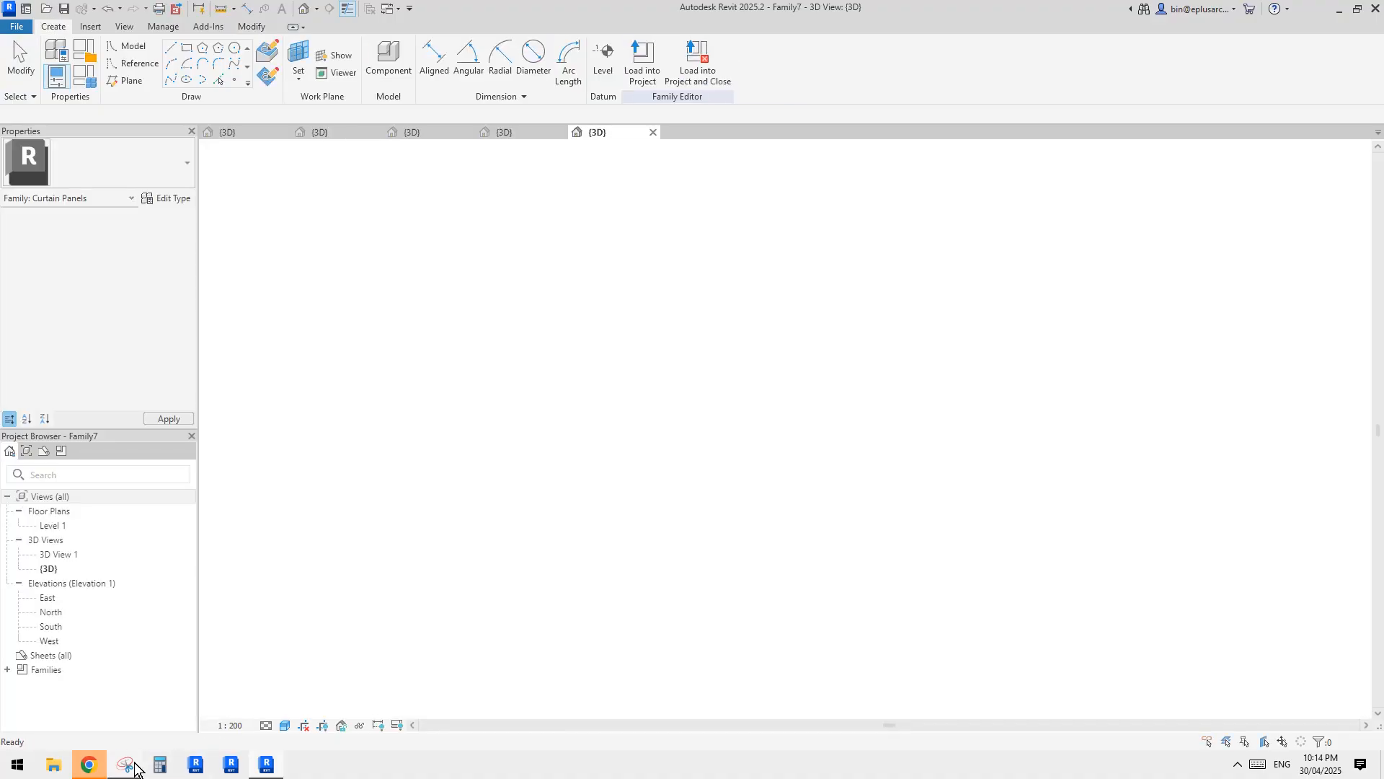
click(126, 764)
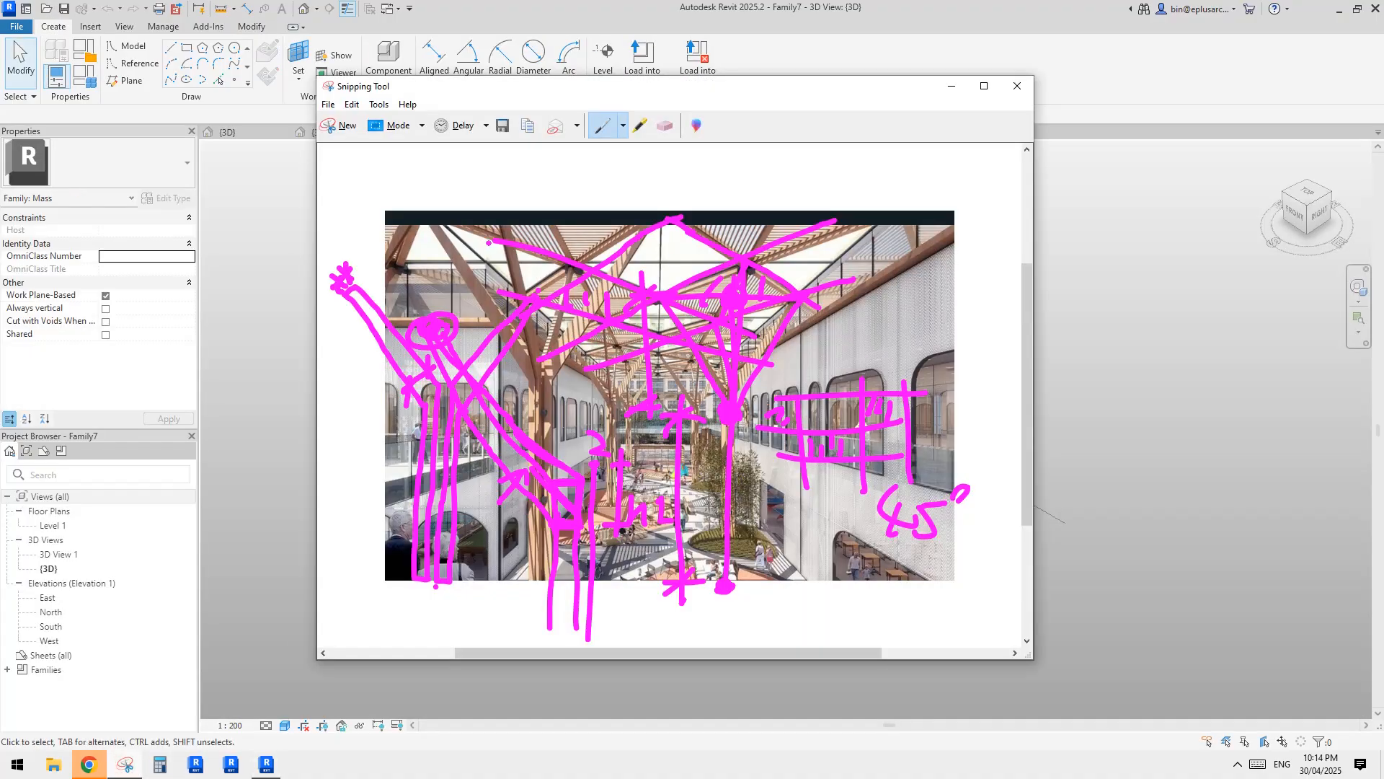
click(310, 742)
middle_drag(750, 511, 751, 438)
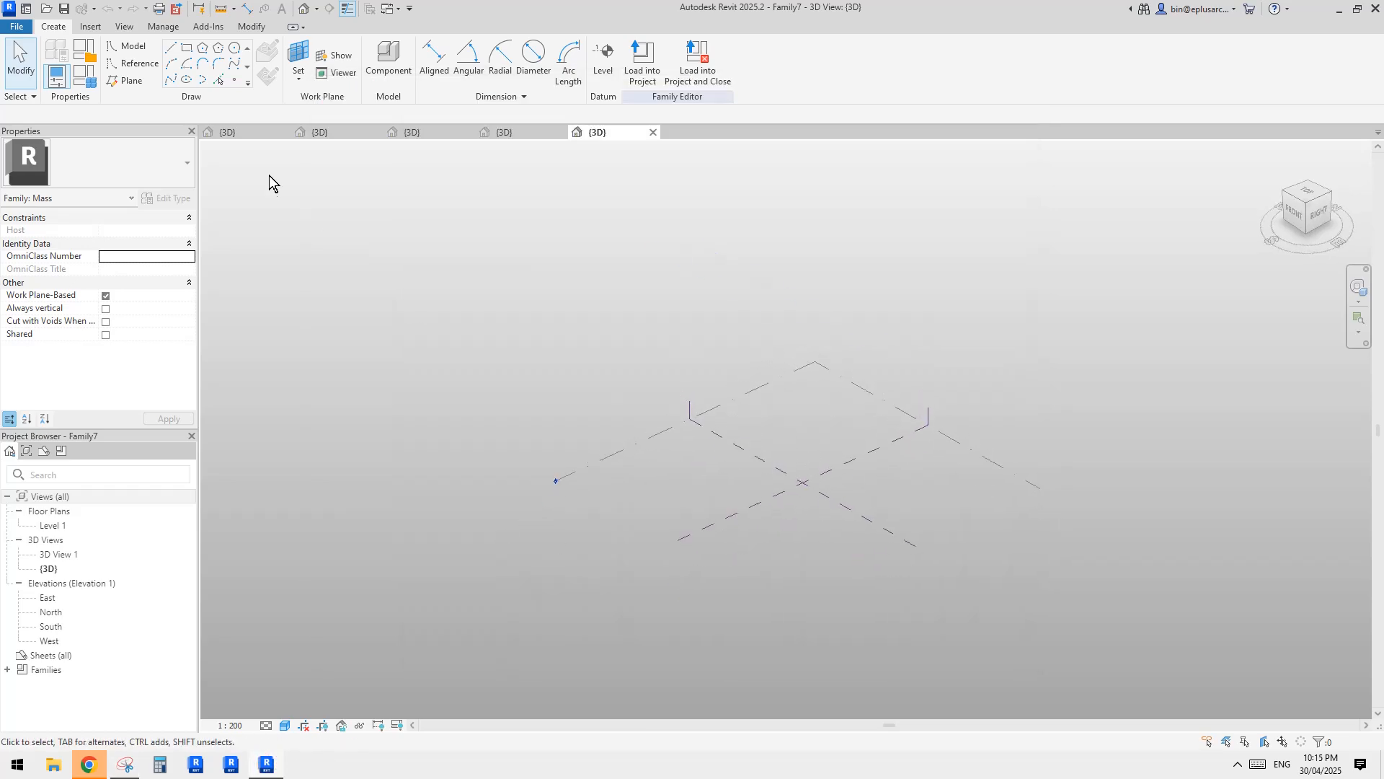
mouse_move(583, 323)
shift+middle_down()
mouse_move(577, 294)
mouse_move(575, 323)
shift+middle_up()
click(144, 66)
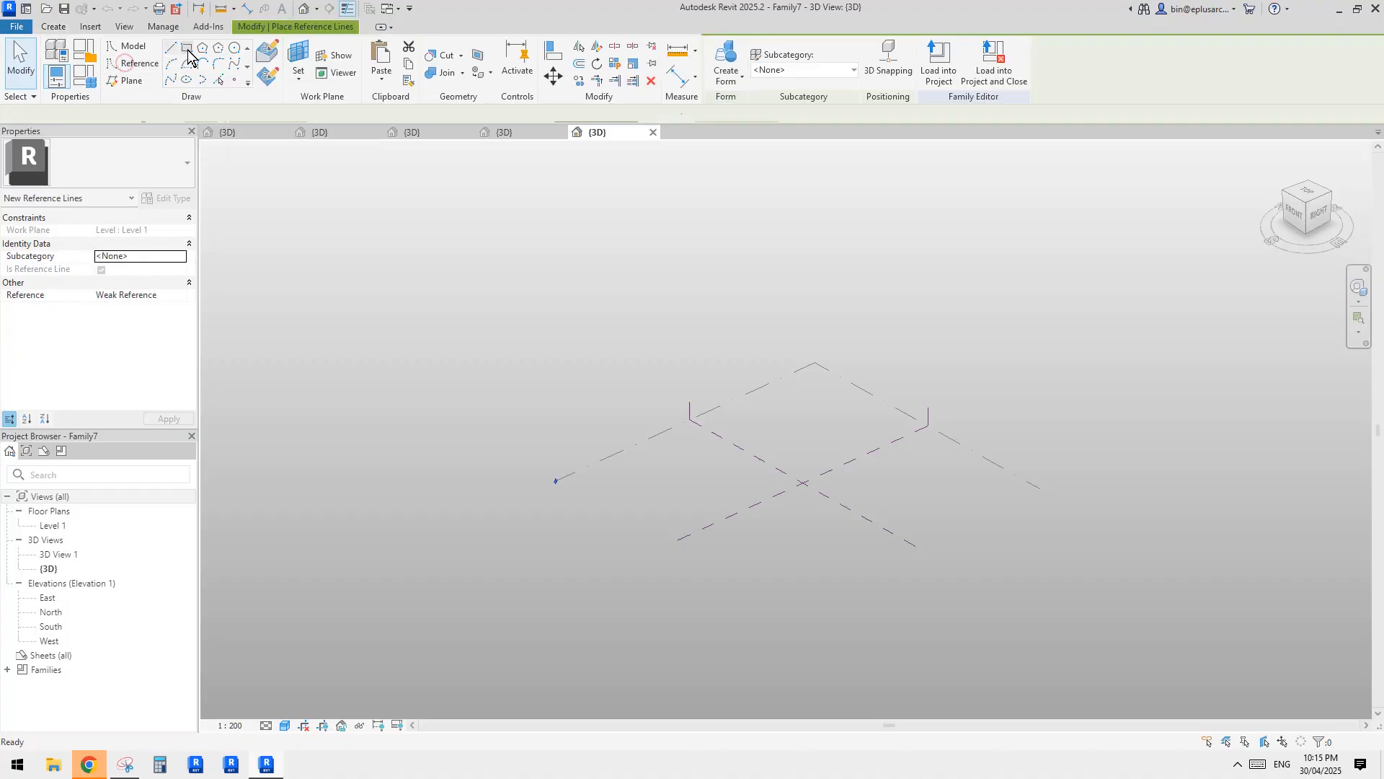
click(187, 47)
middle_drag(804, 485, 822, 494)
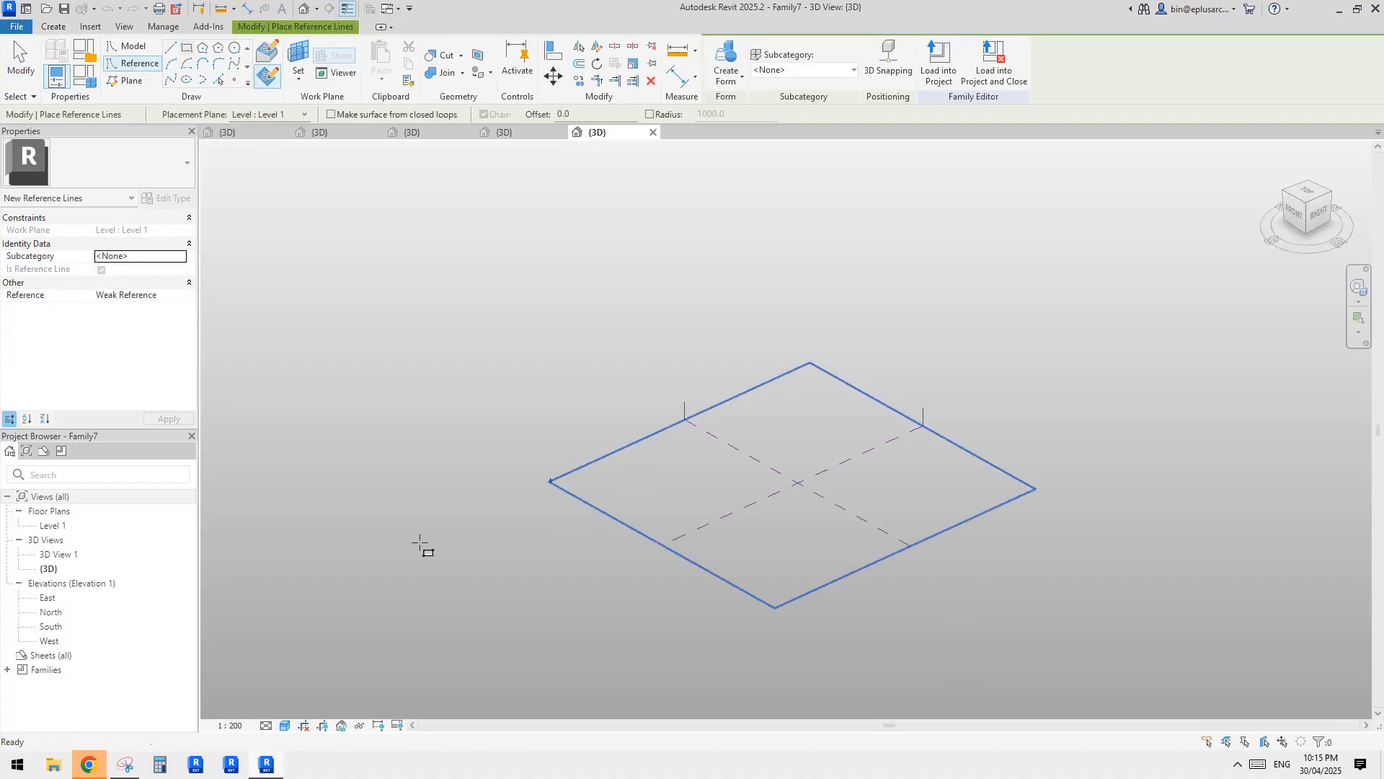
key(Escape)
key(Escape)
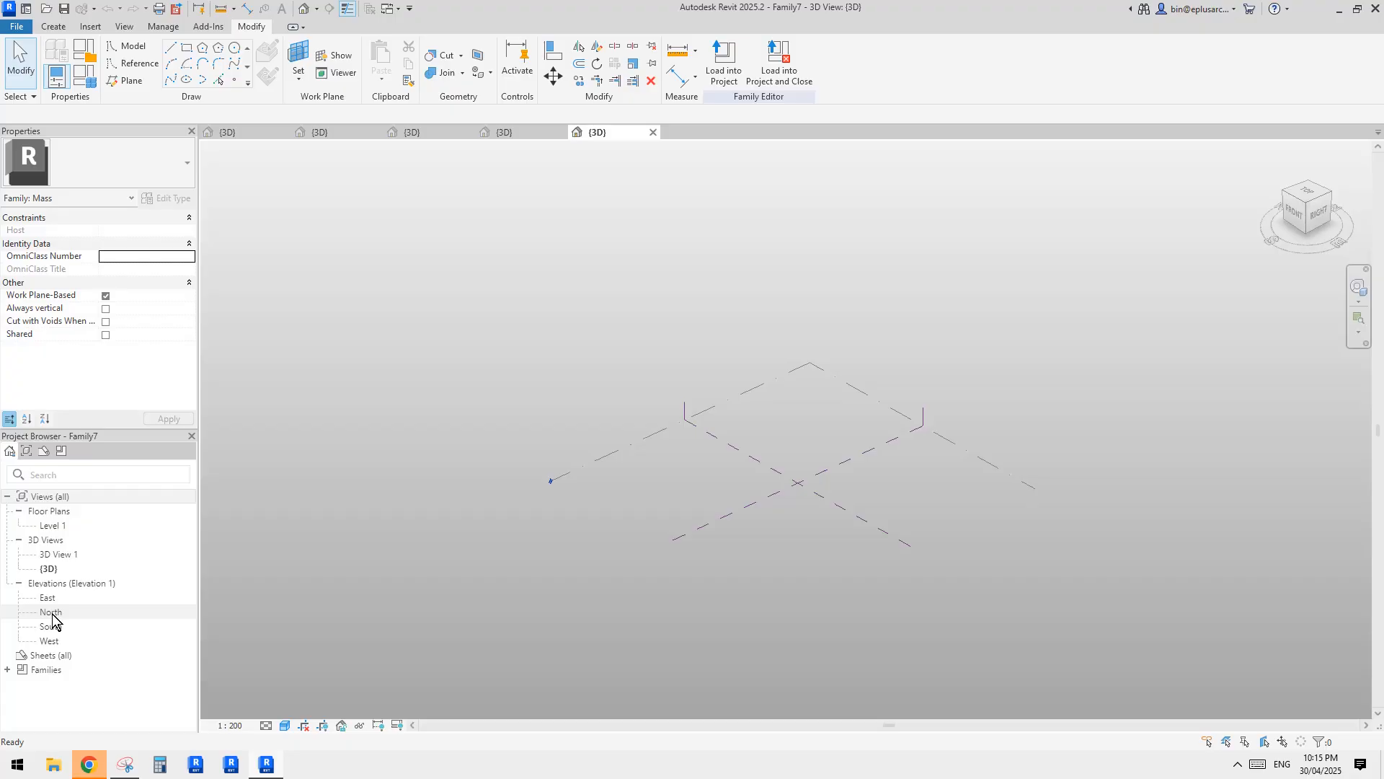
In the North elevation, copy Level 1 upward by about 19000 mm to make a second level.
double_click(50, 612)
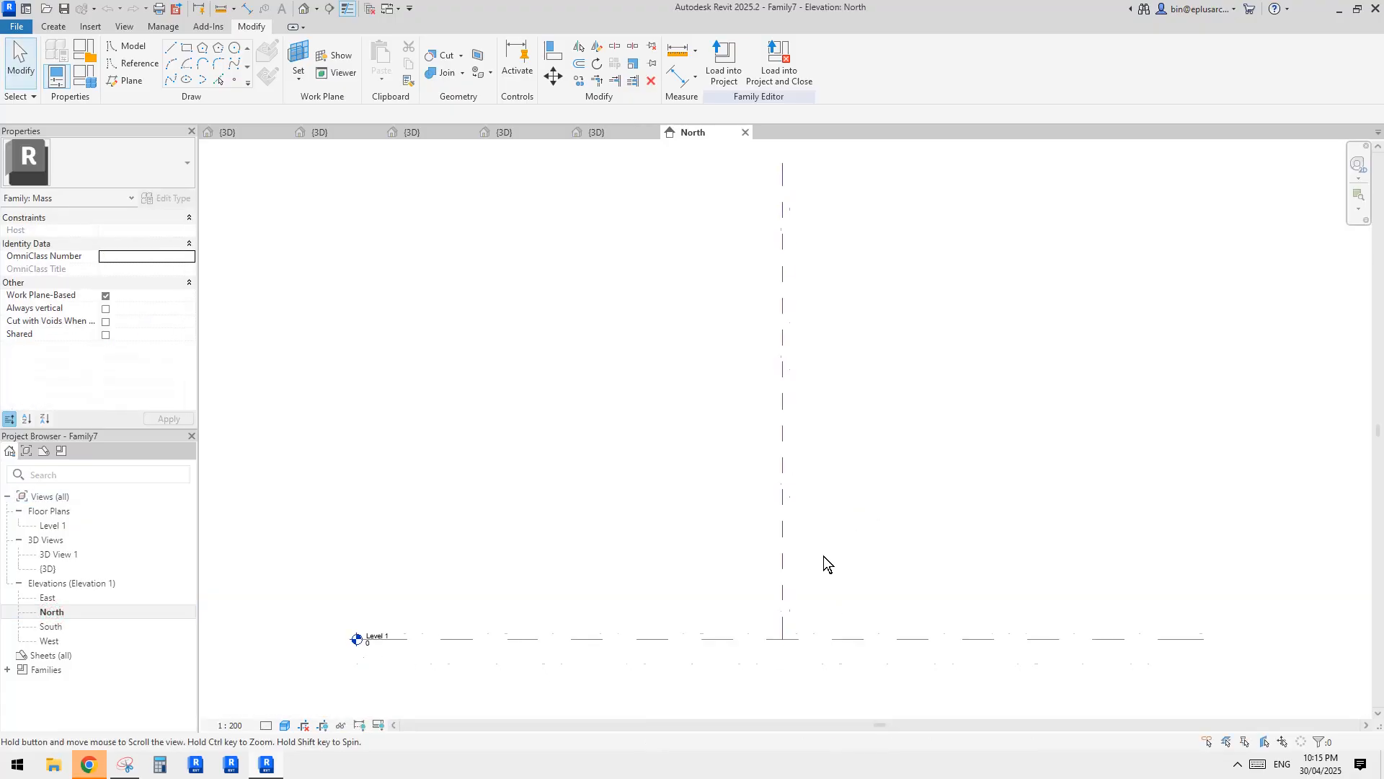
scroll(750, 547, down, 2)
click(697, 621)
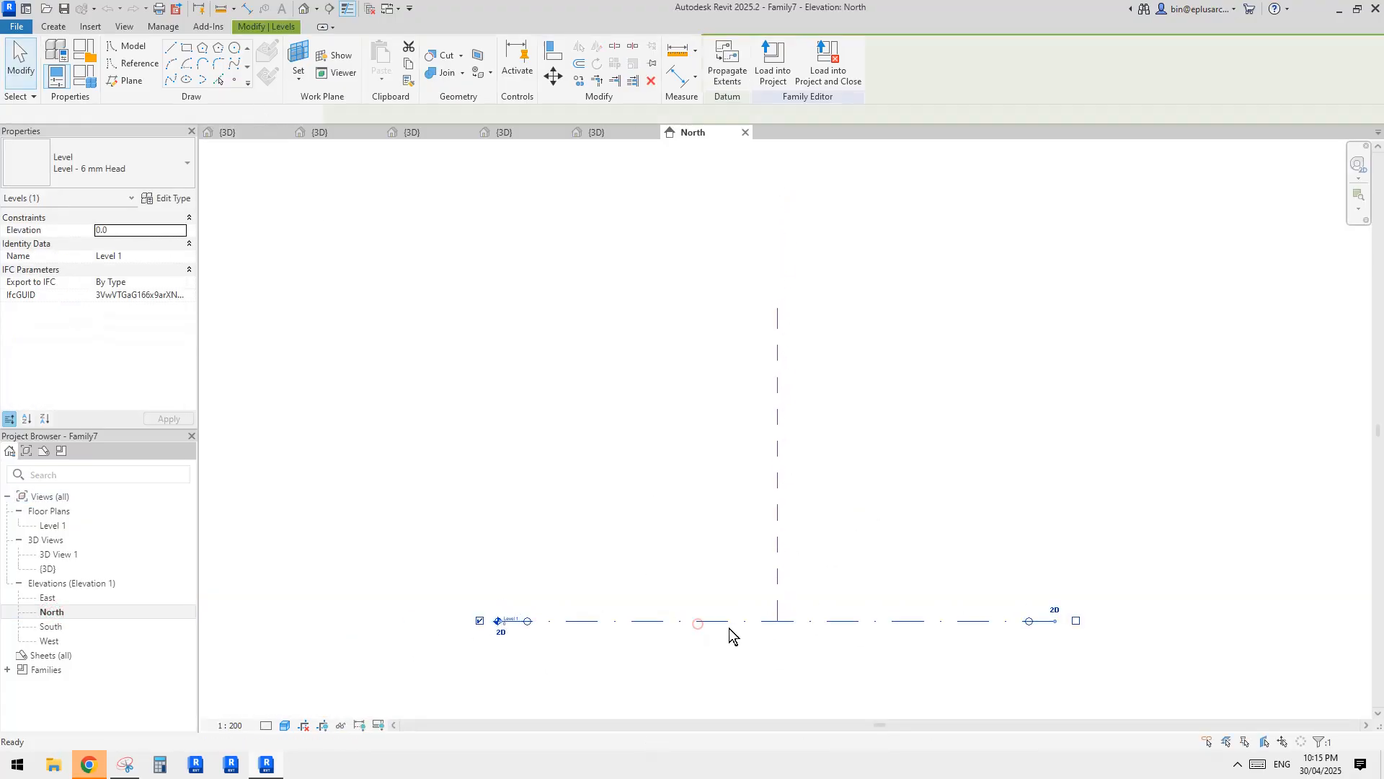
key(c)
key(o)
click(729, 627)
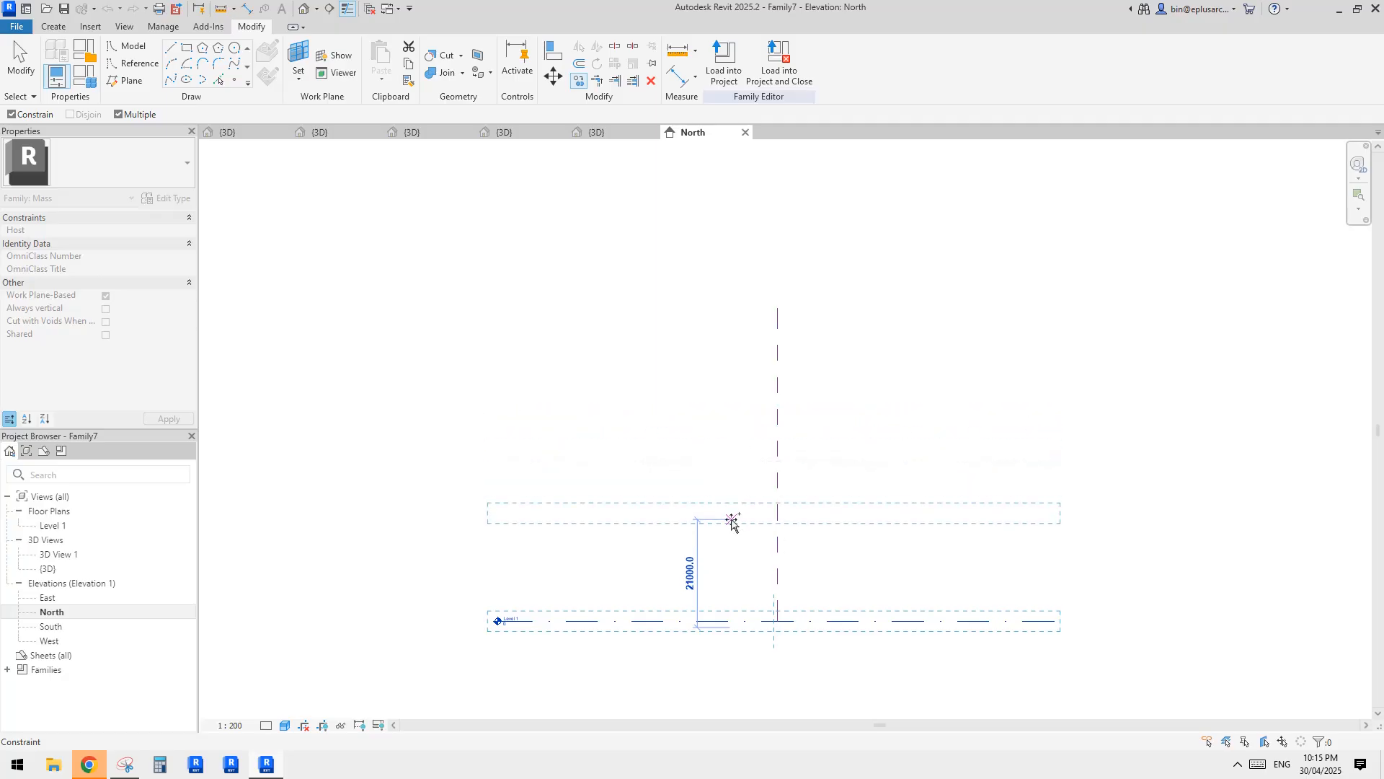
click(728, 532)
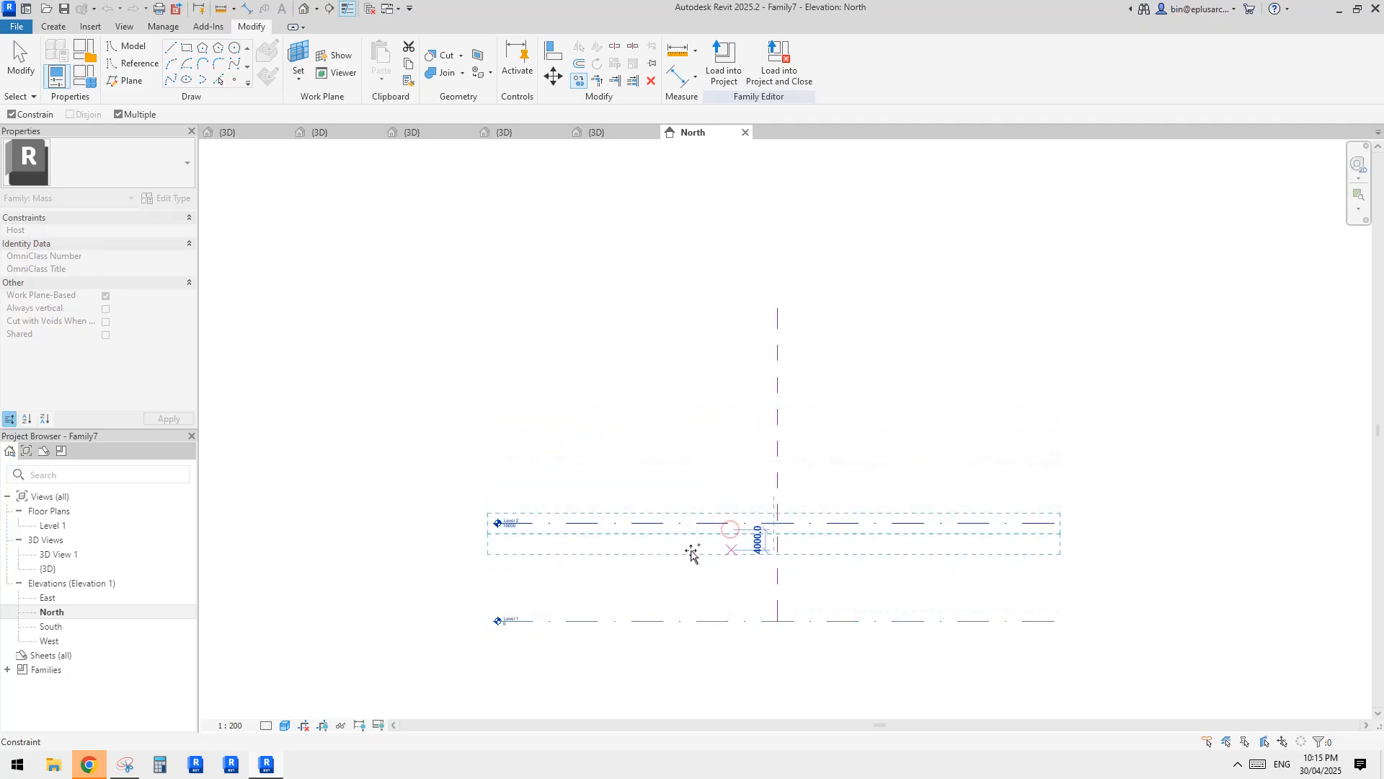
Set the height of the copied level above Level 1 to 12000 mm.
click(605, 584)
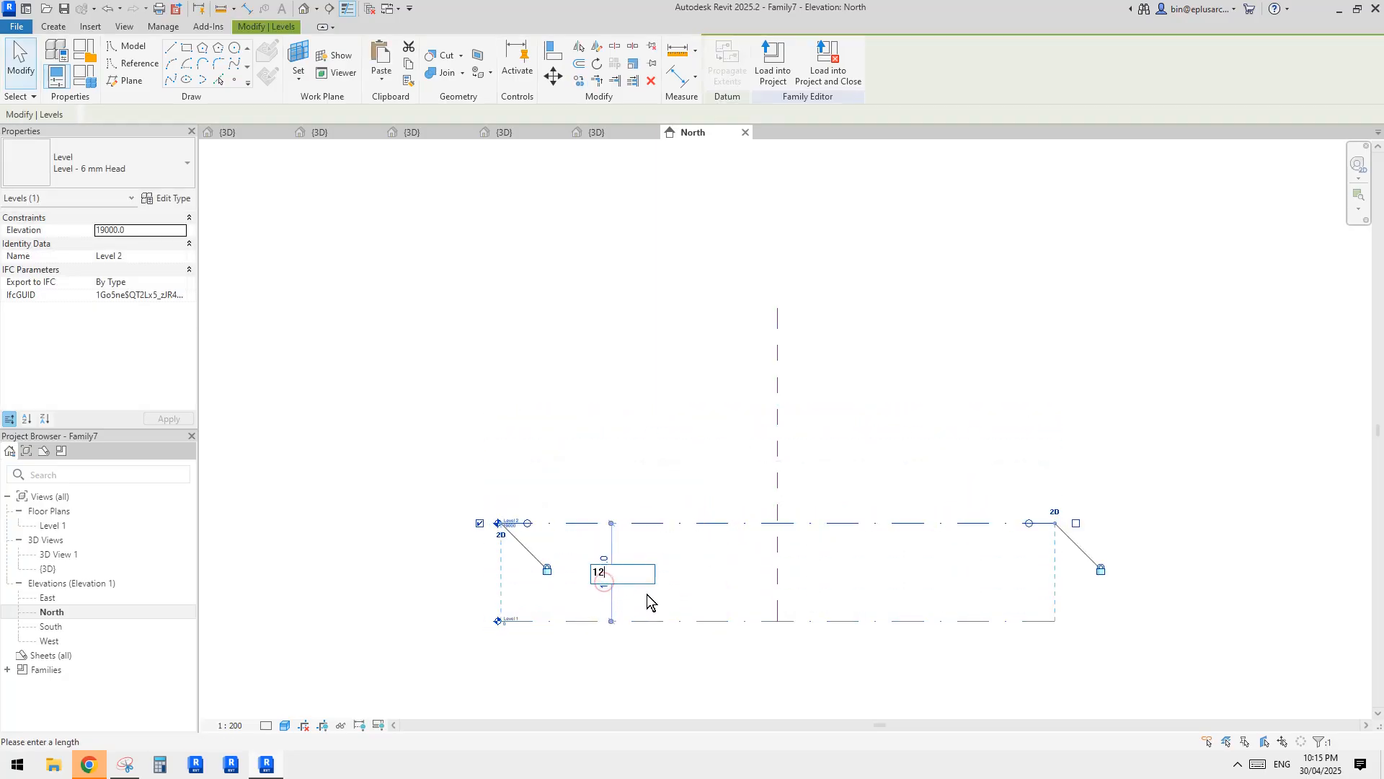
text(12000)
key(Return)
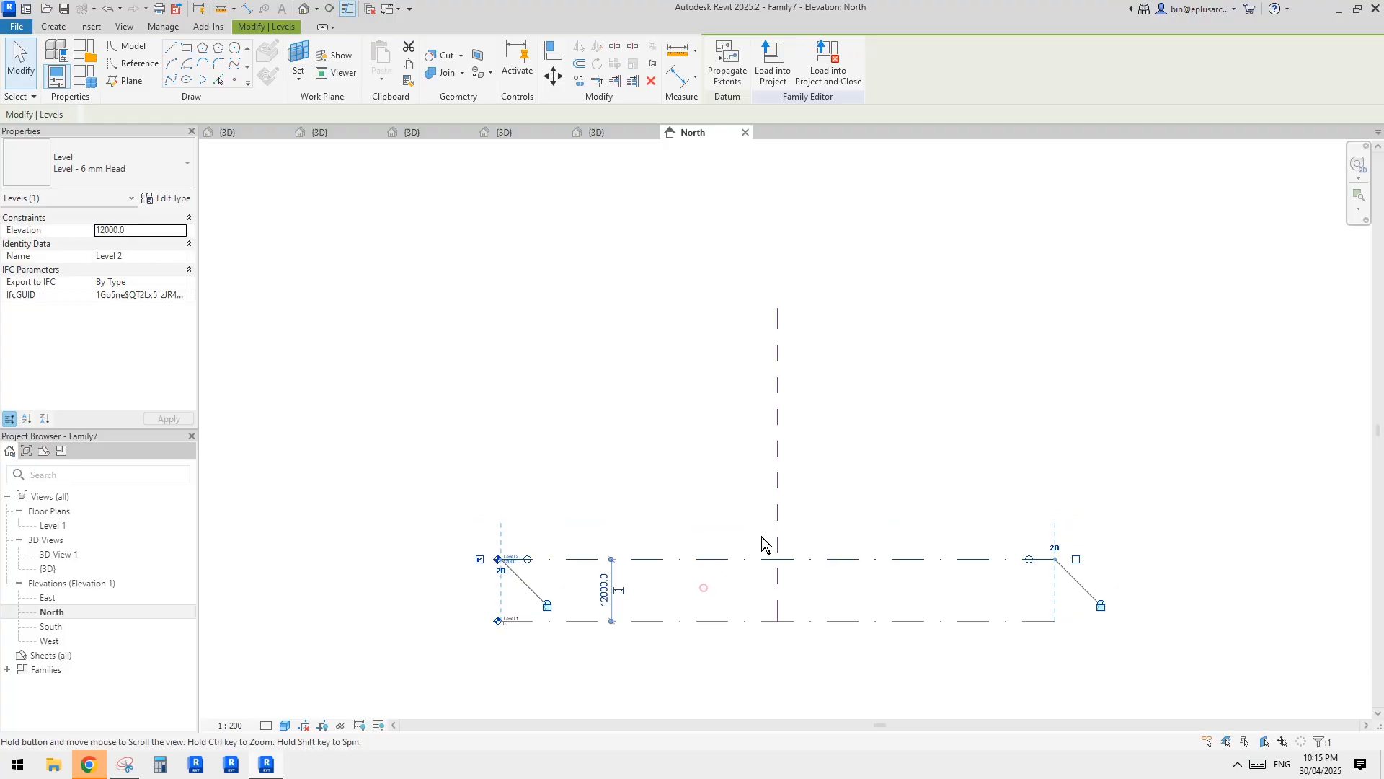
key(Escape)
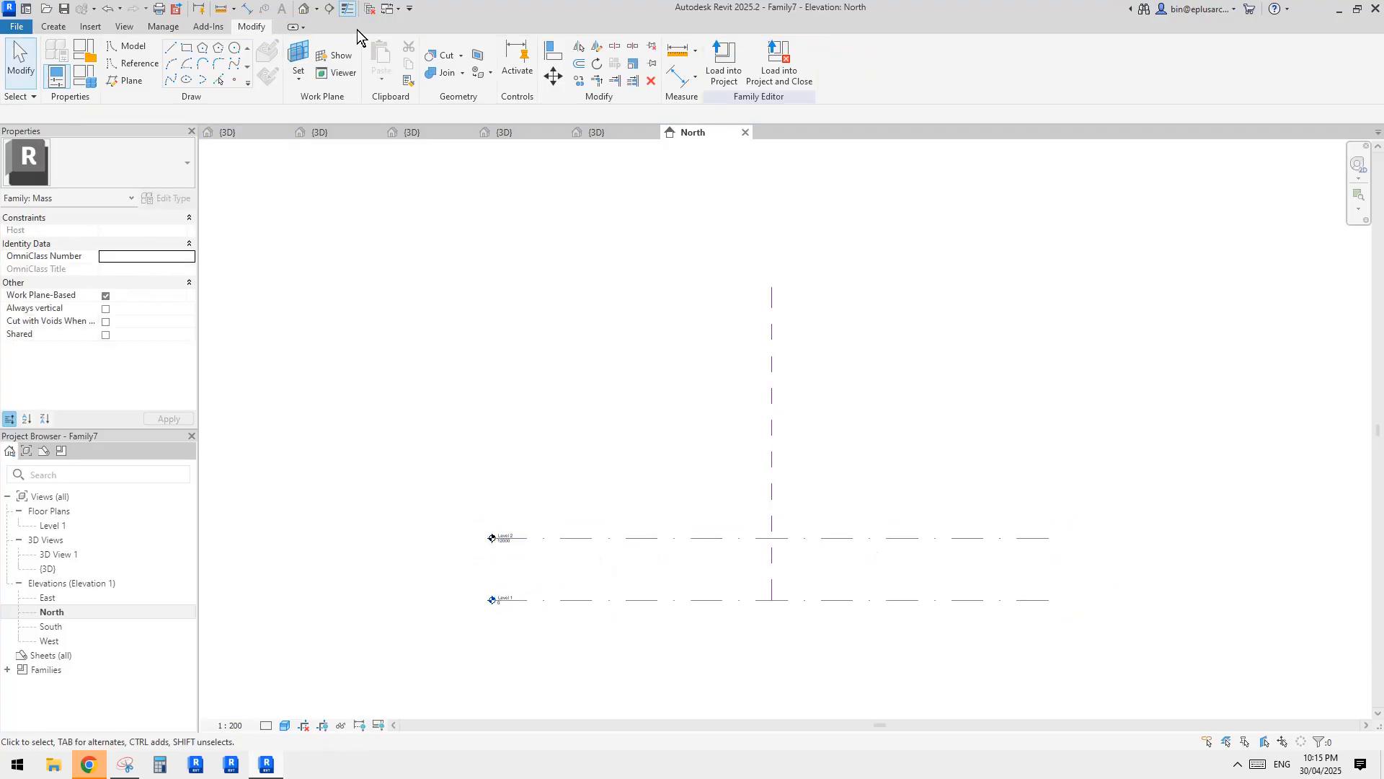
In the 3D view, draw a reference-line rectangle of about 20000 by 25000 mm on the Level 2 work plane.
click(305, 9)
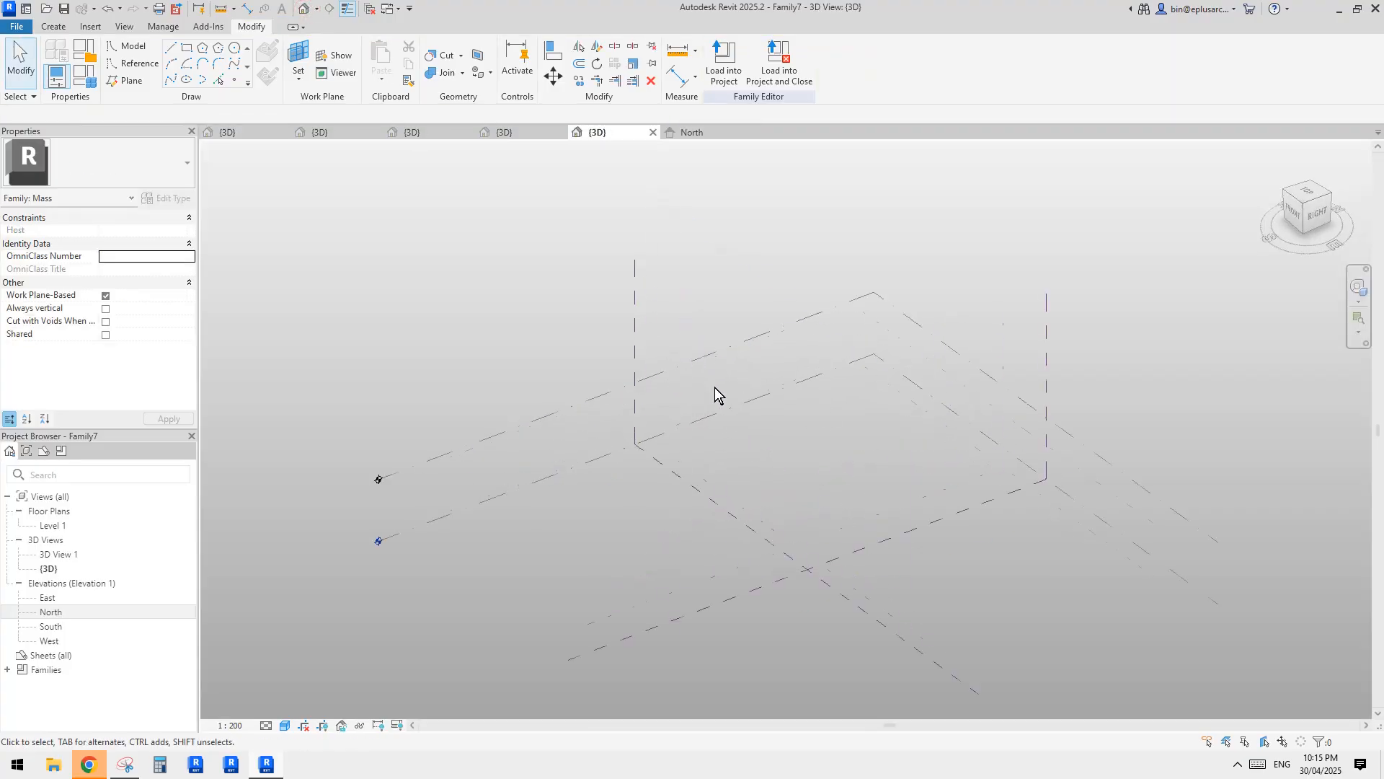
click(767, 326)
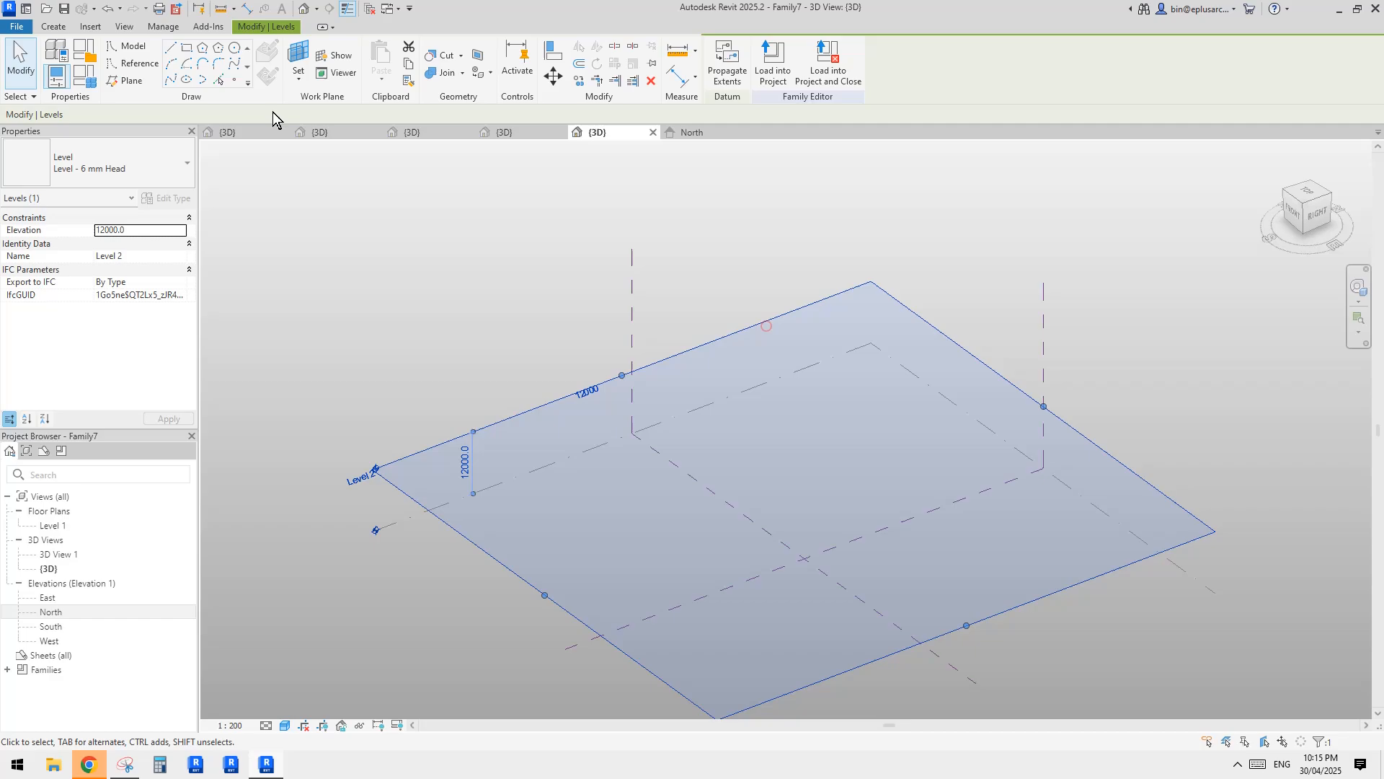
click(121, 63)
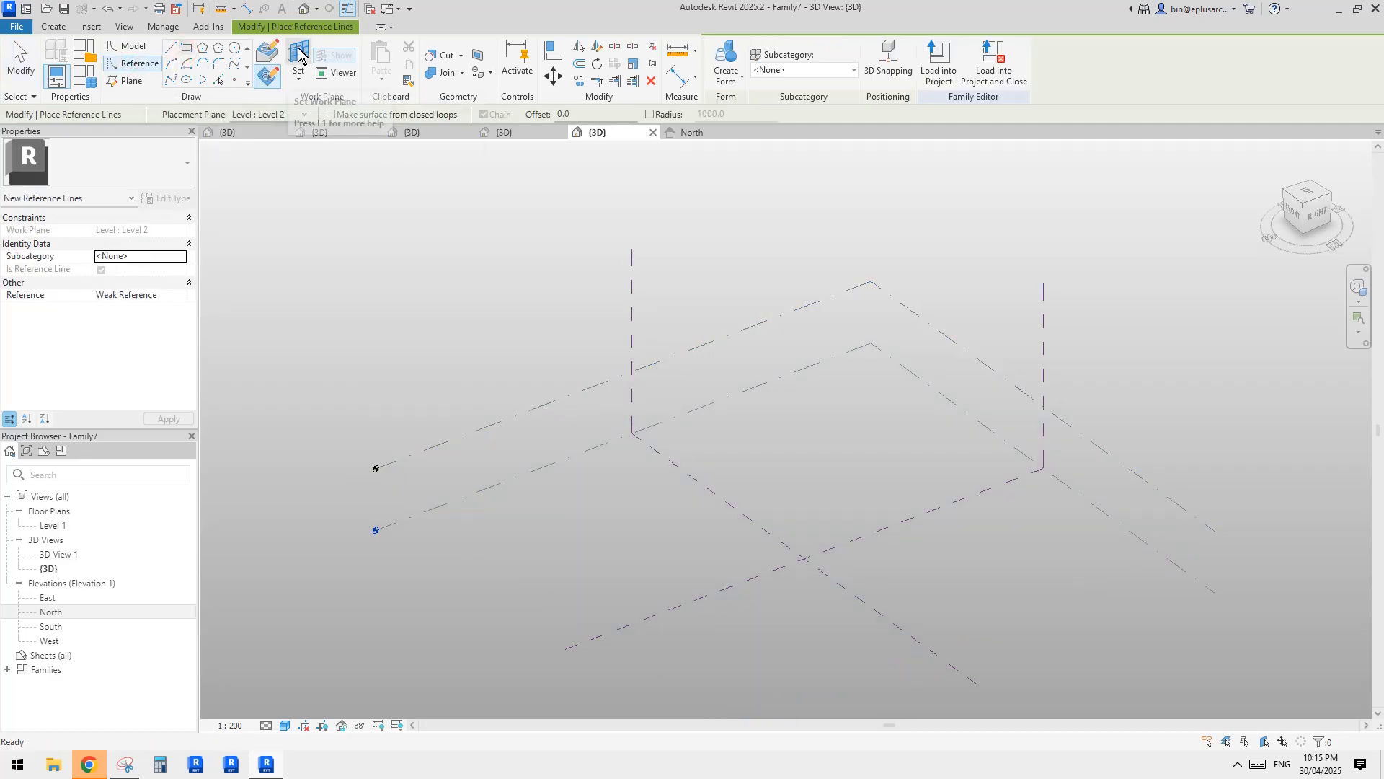
click(273, 82)
click(860, 283)
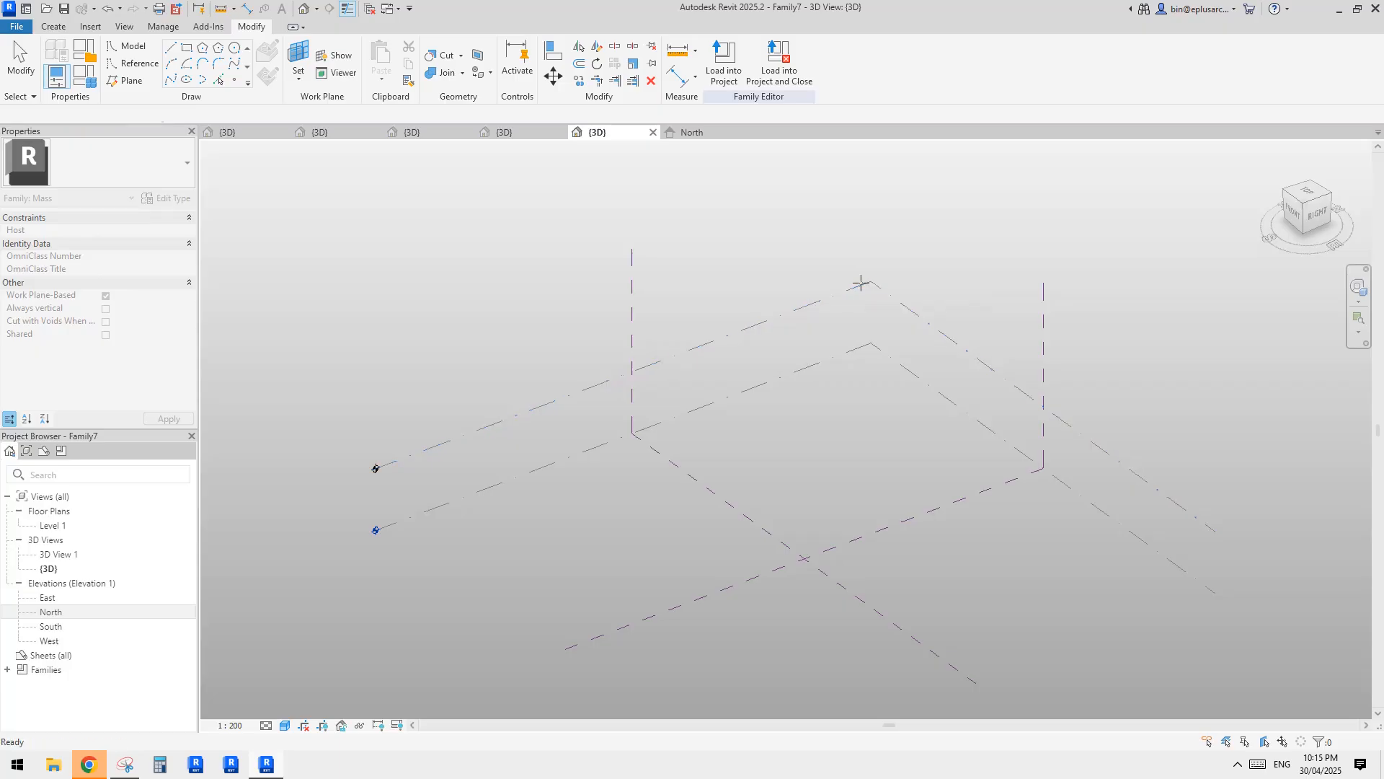
click(814, 424)
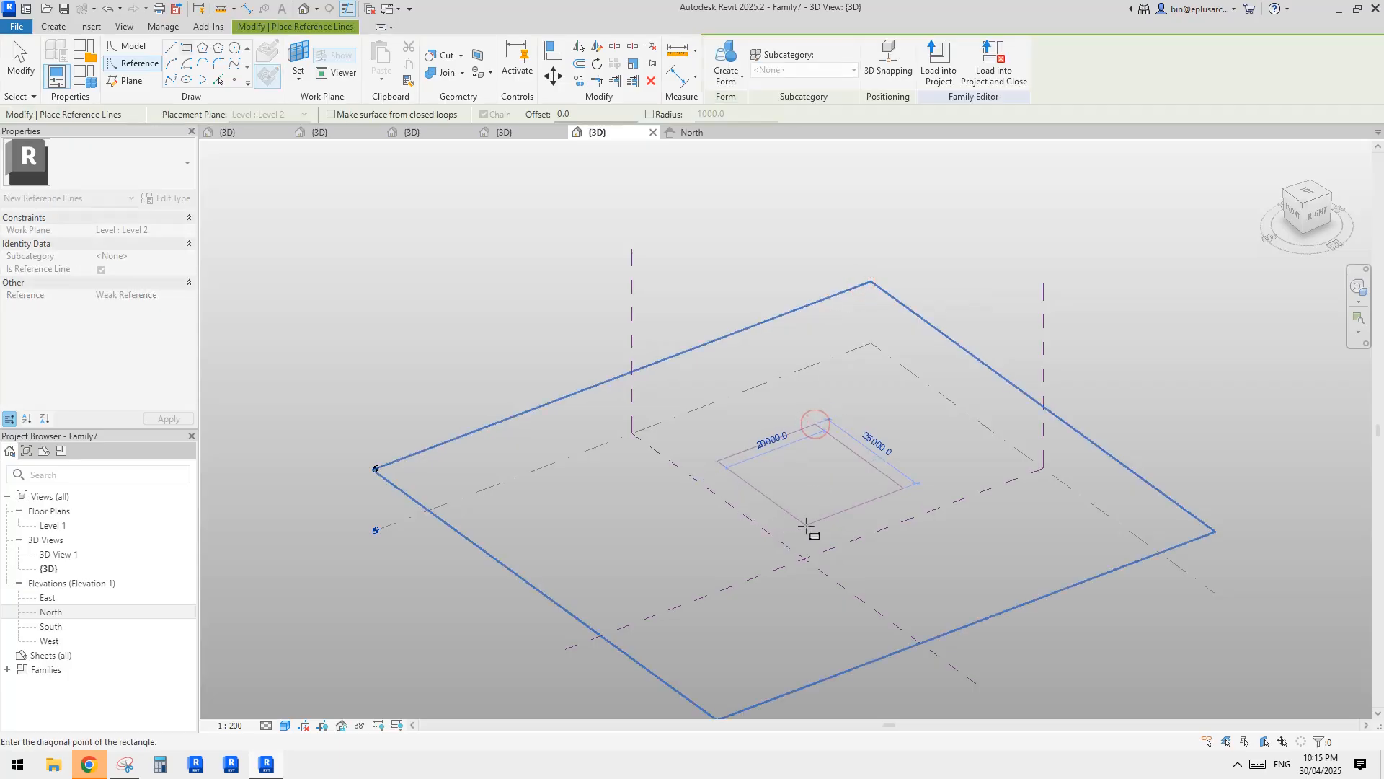
click(808, 525)
key(Escape)
key(Escape)
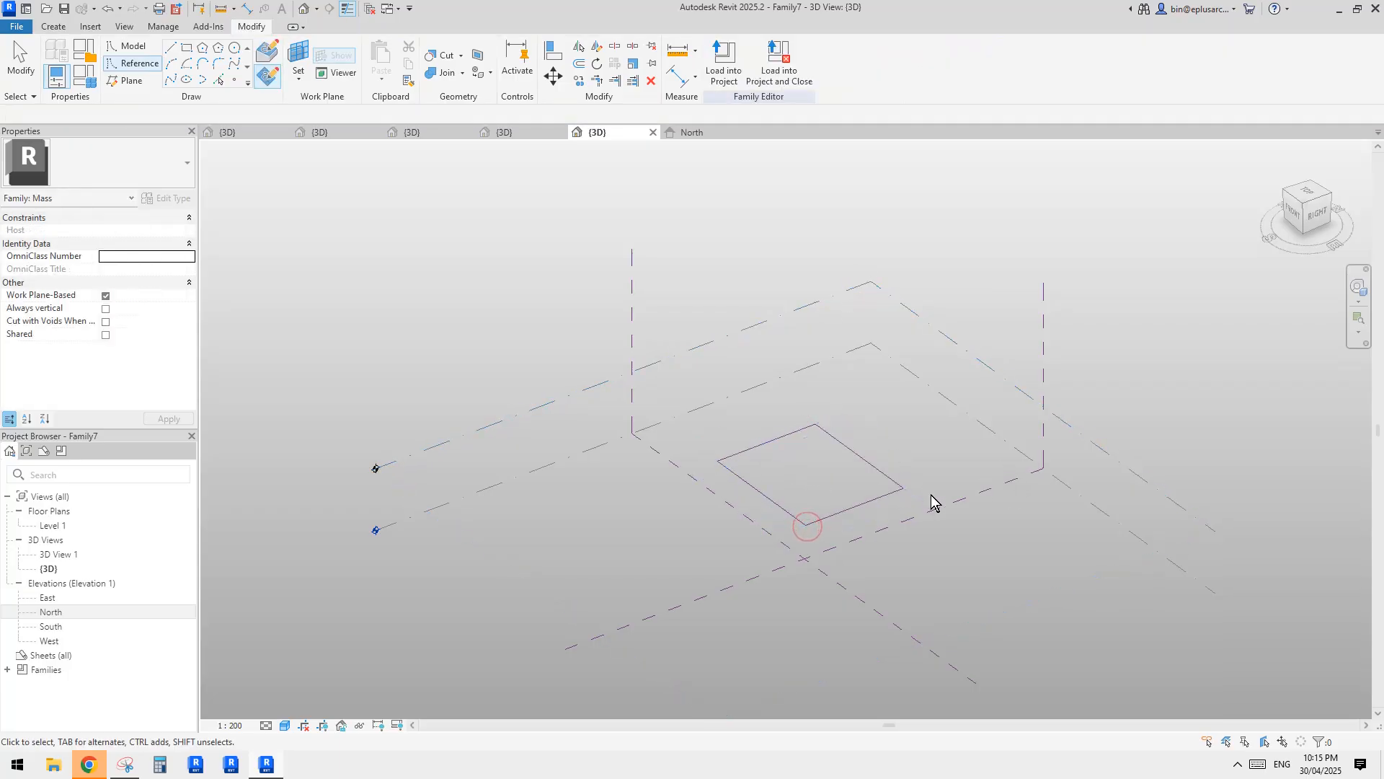
Create a flat surface form from the four chained reference lines on Level 2, choosing the planar option over the extruded box.
scroll(901, 509, up, 2)
key(Tab)
click(836, 417)
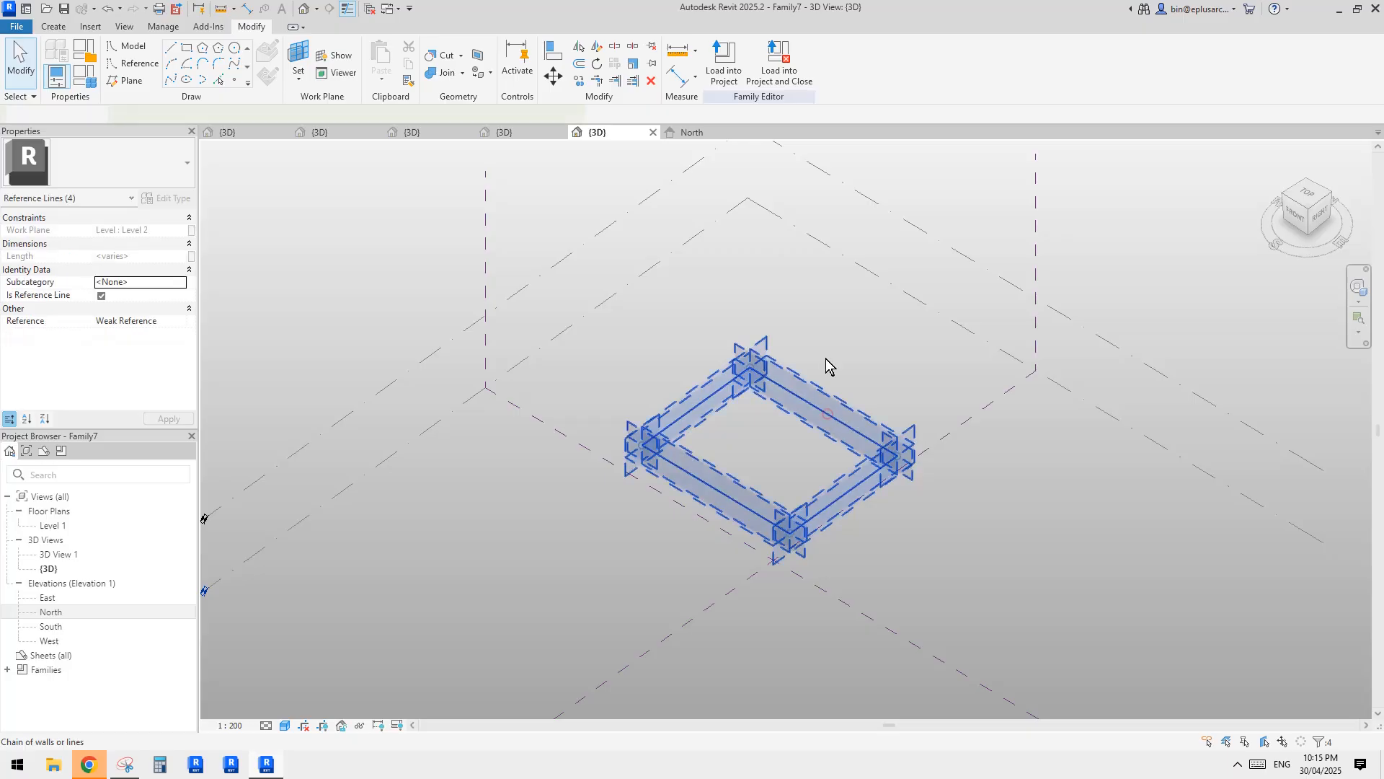
click(736, 62)
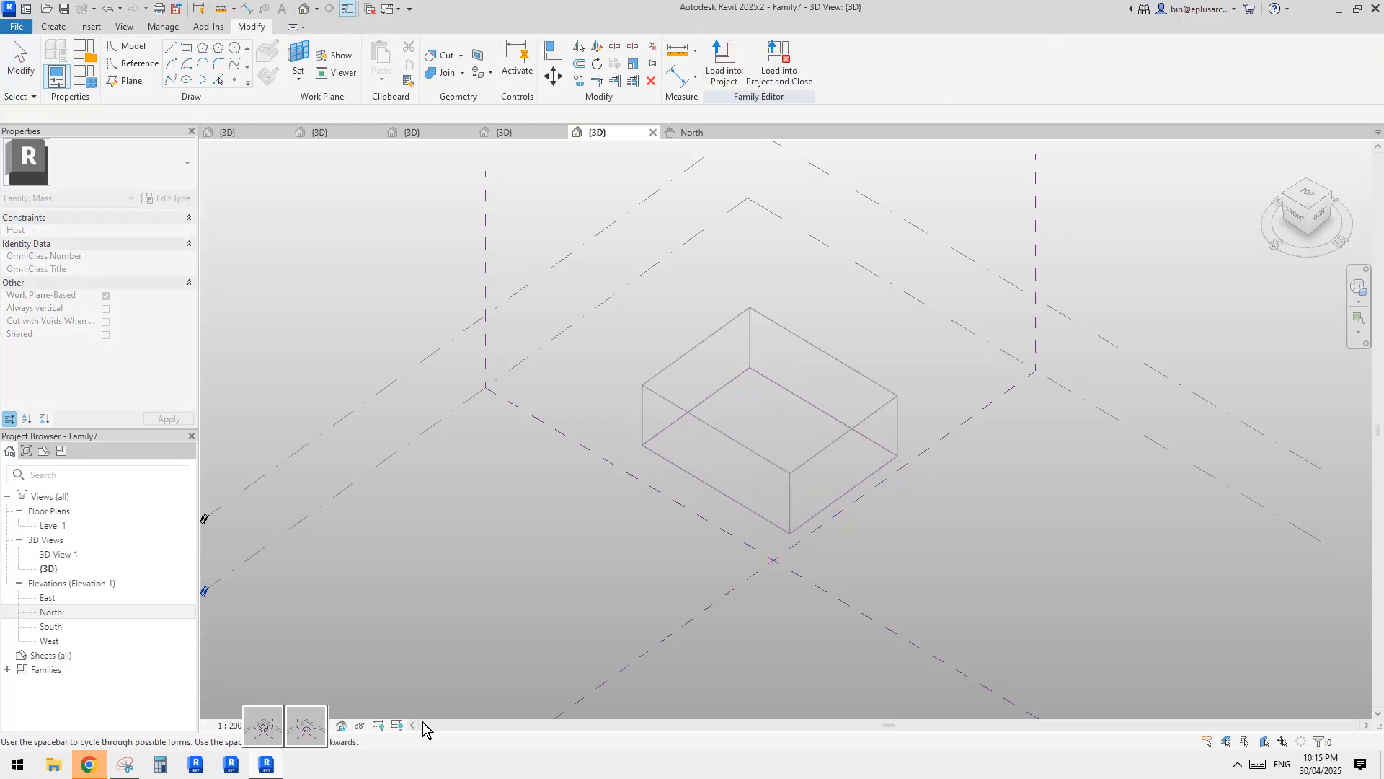
click(308, 718)
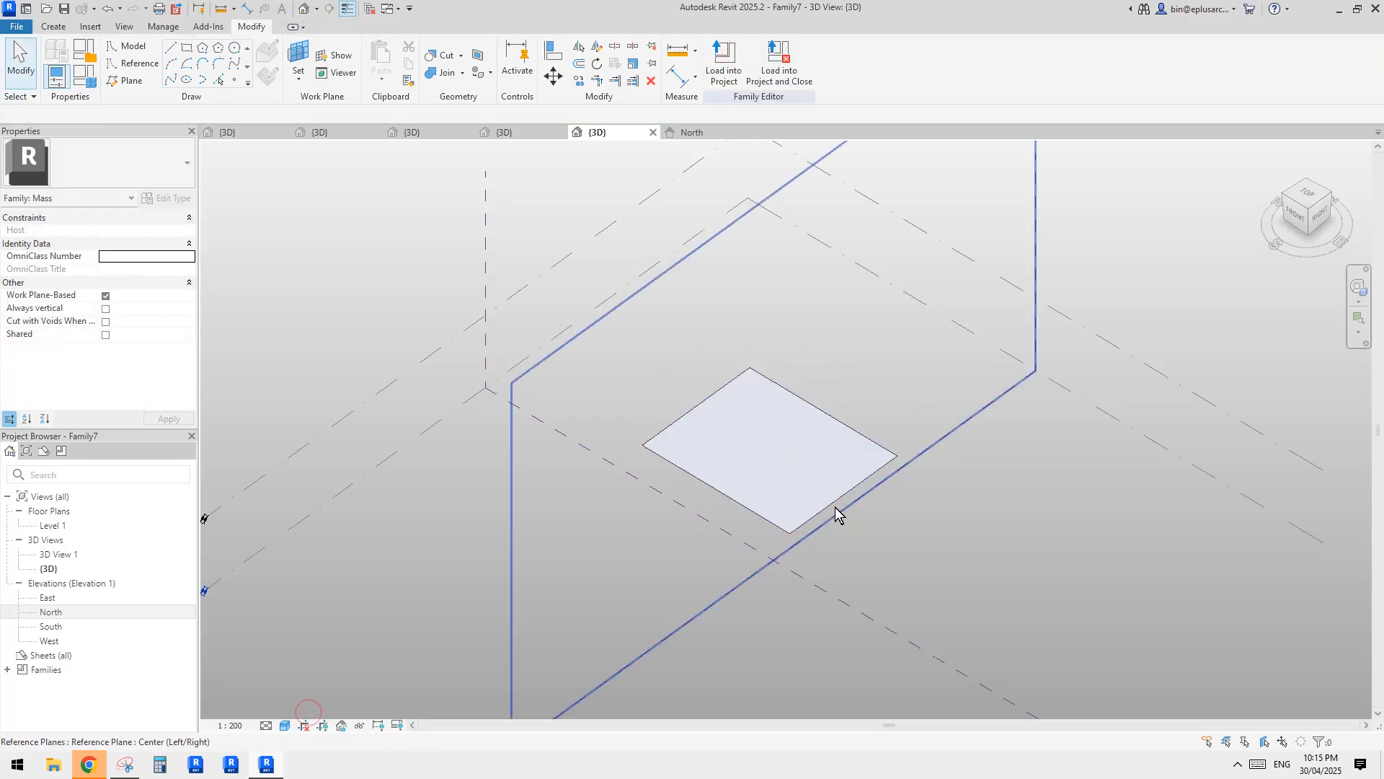
Close the inactive views and load the tree-column canopy family Family4 into the mass family Family7.
shift+middle_drag(835, 516, 805, 462)
click(800, 455)
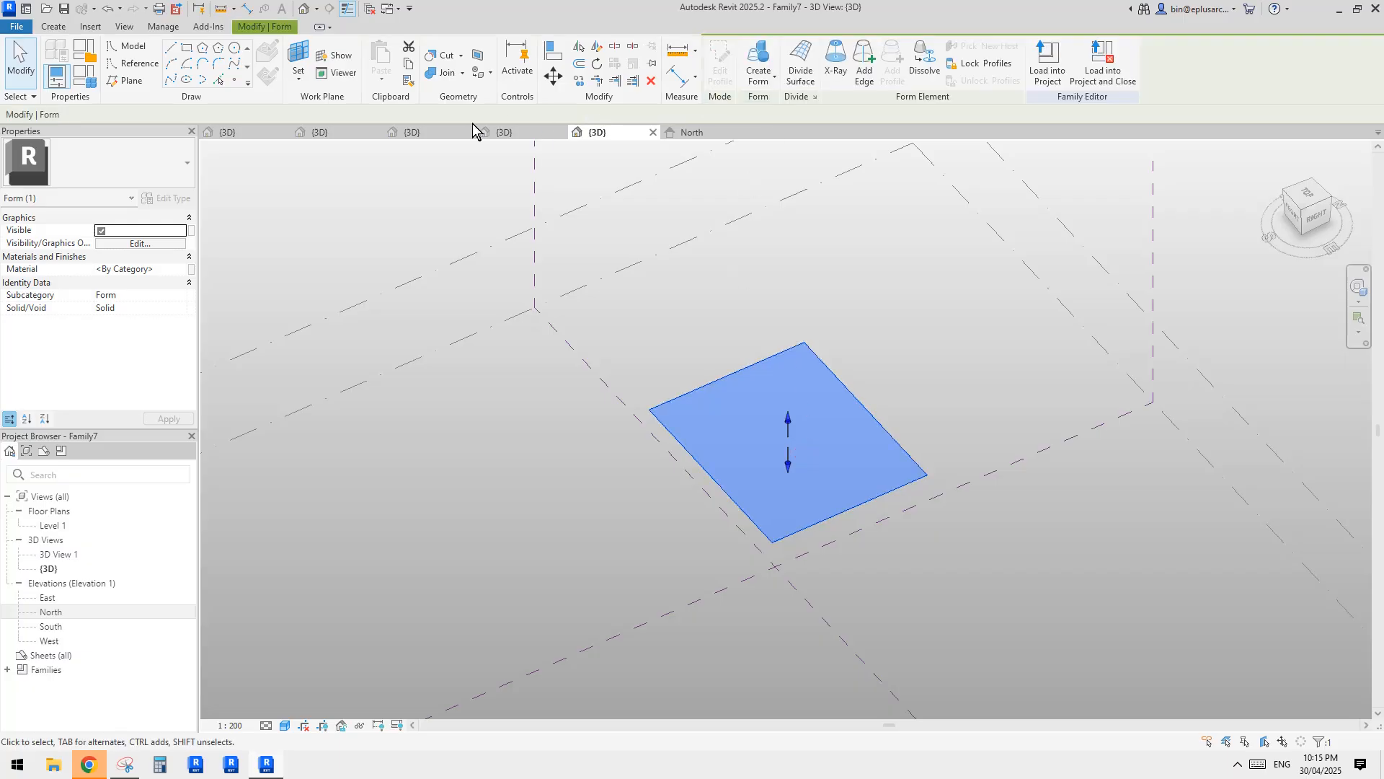
click(368, 9)
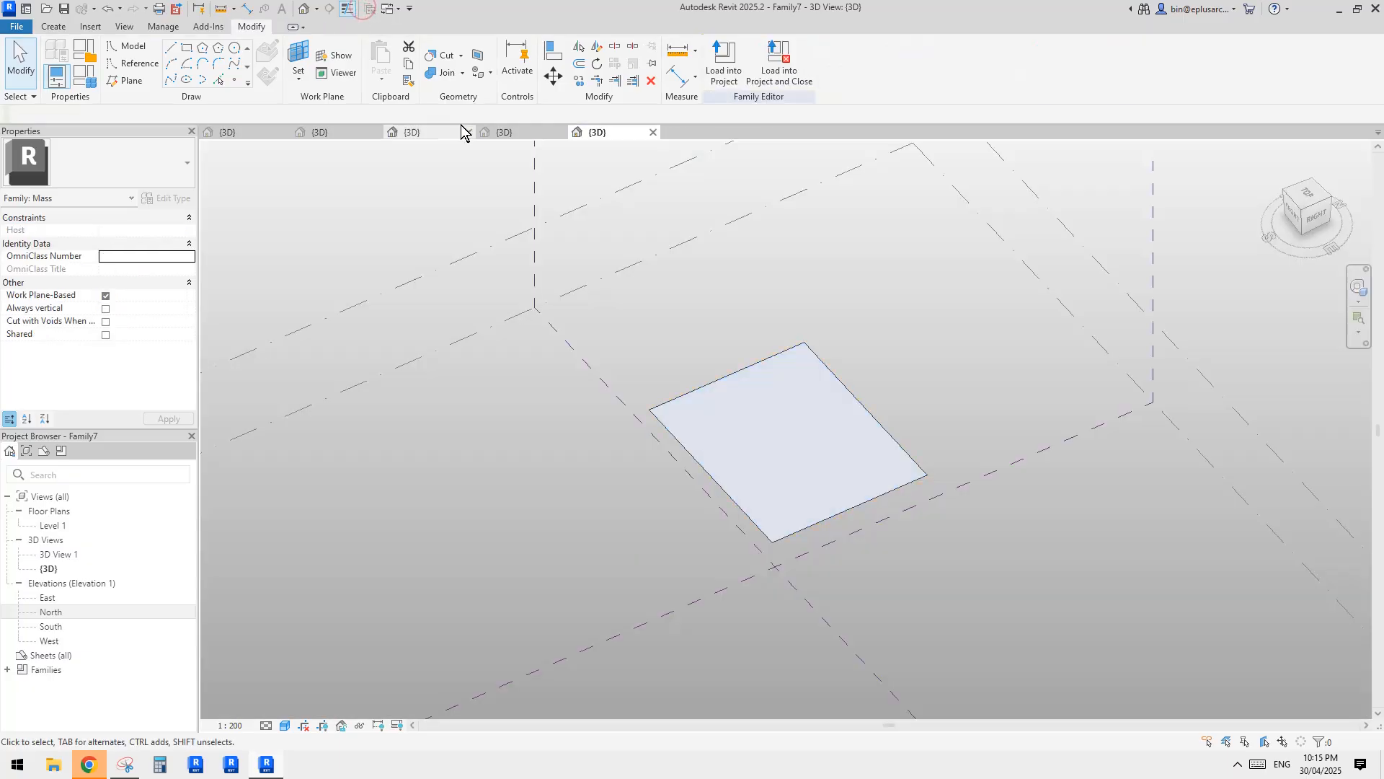
click(418, 133)
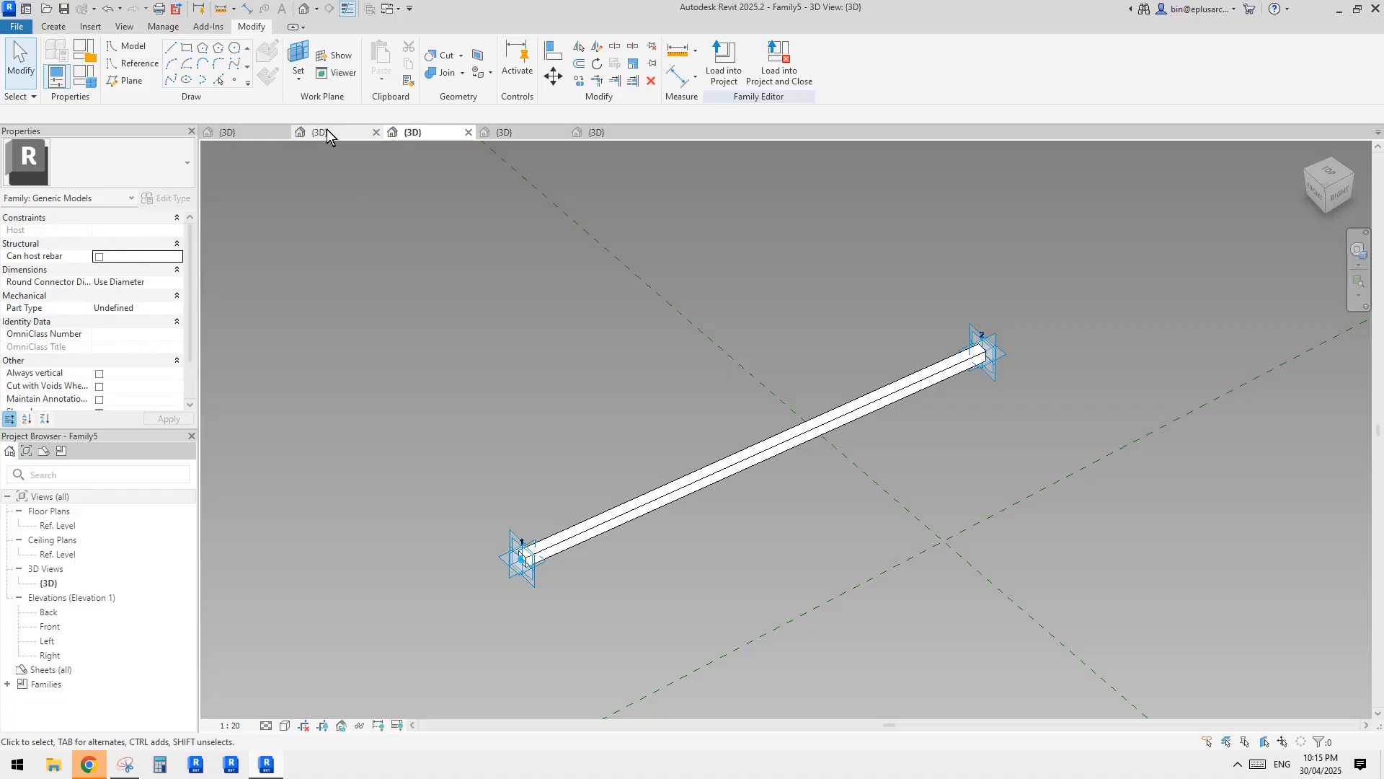
click(327, 132)
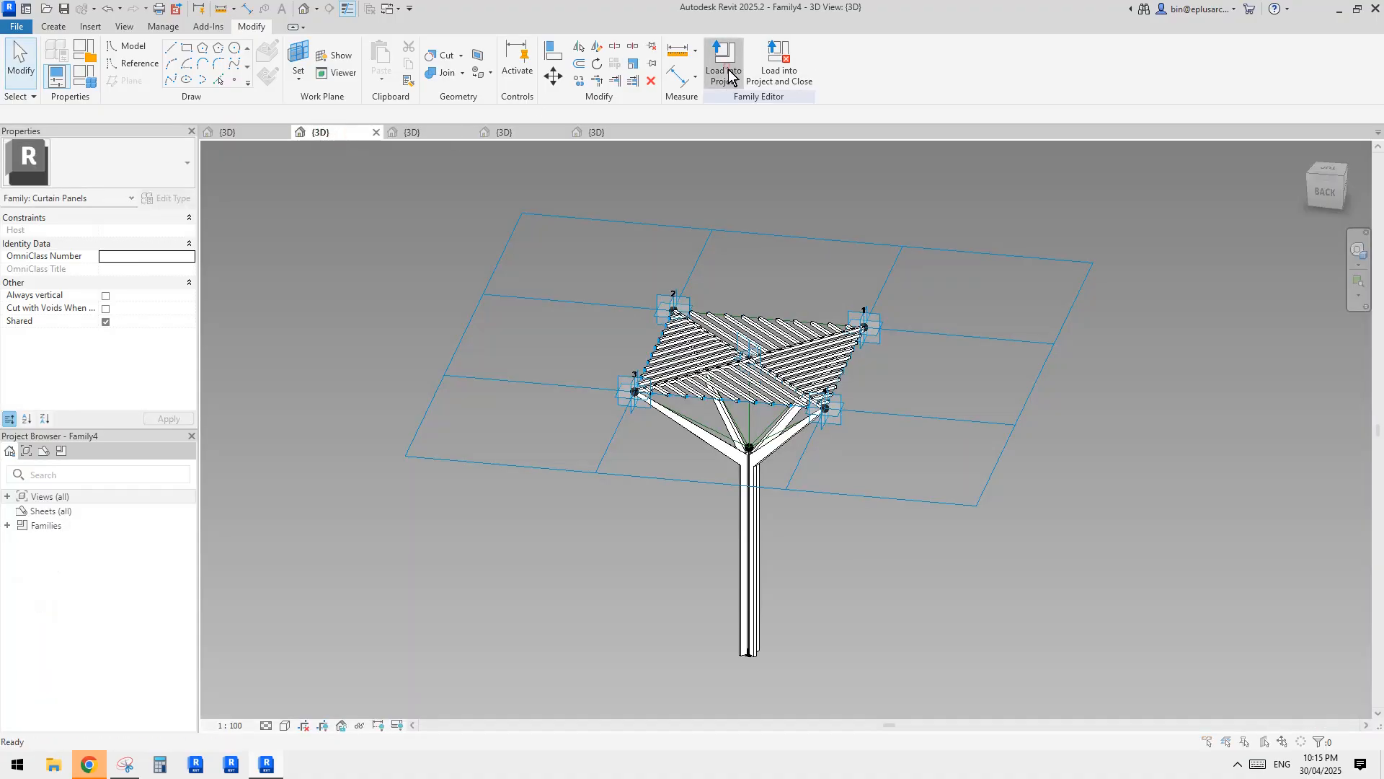
click(726, 72)
click(732, 346)
click(793, 496)
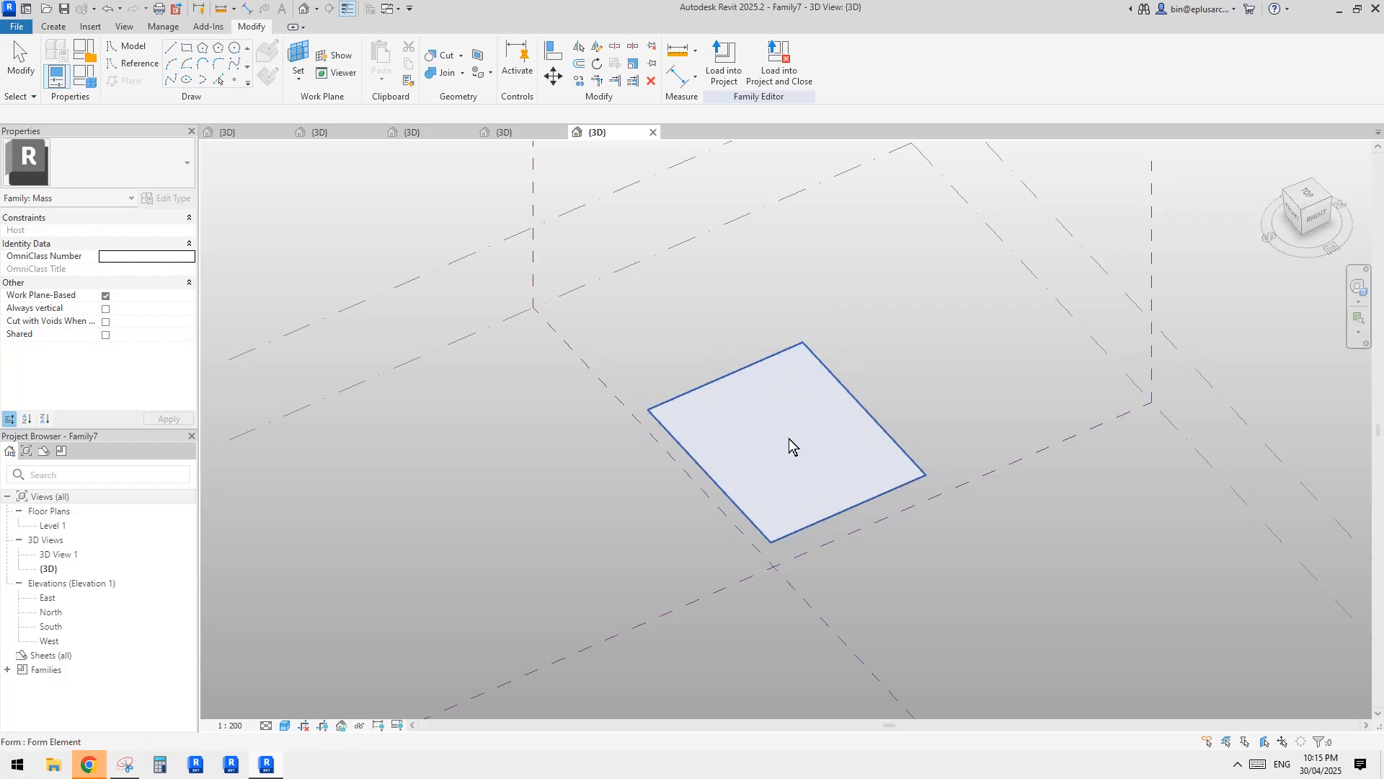
Divide the flat rectangular form into a UV grid, and check its available surface patterns.
click(789, 439)
click(800, 65)
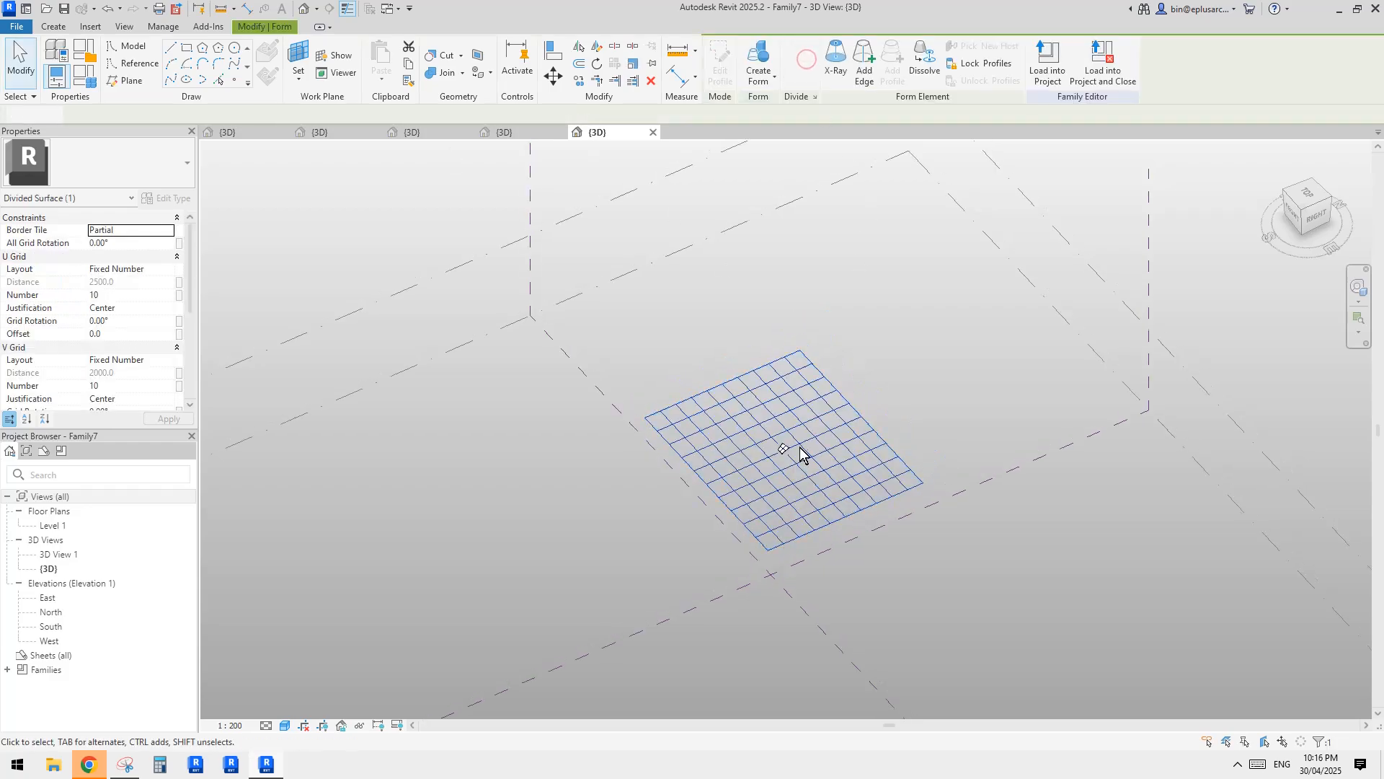
scroll(339, 330, up, 1)
click(156, 178)
click(168, 222)
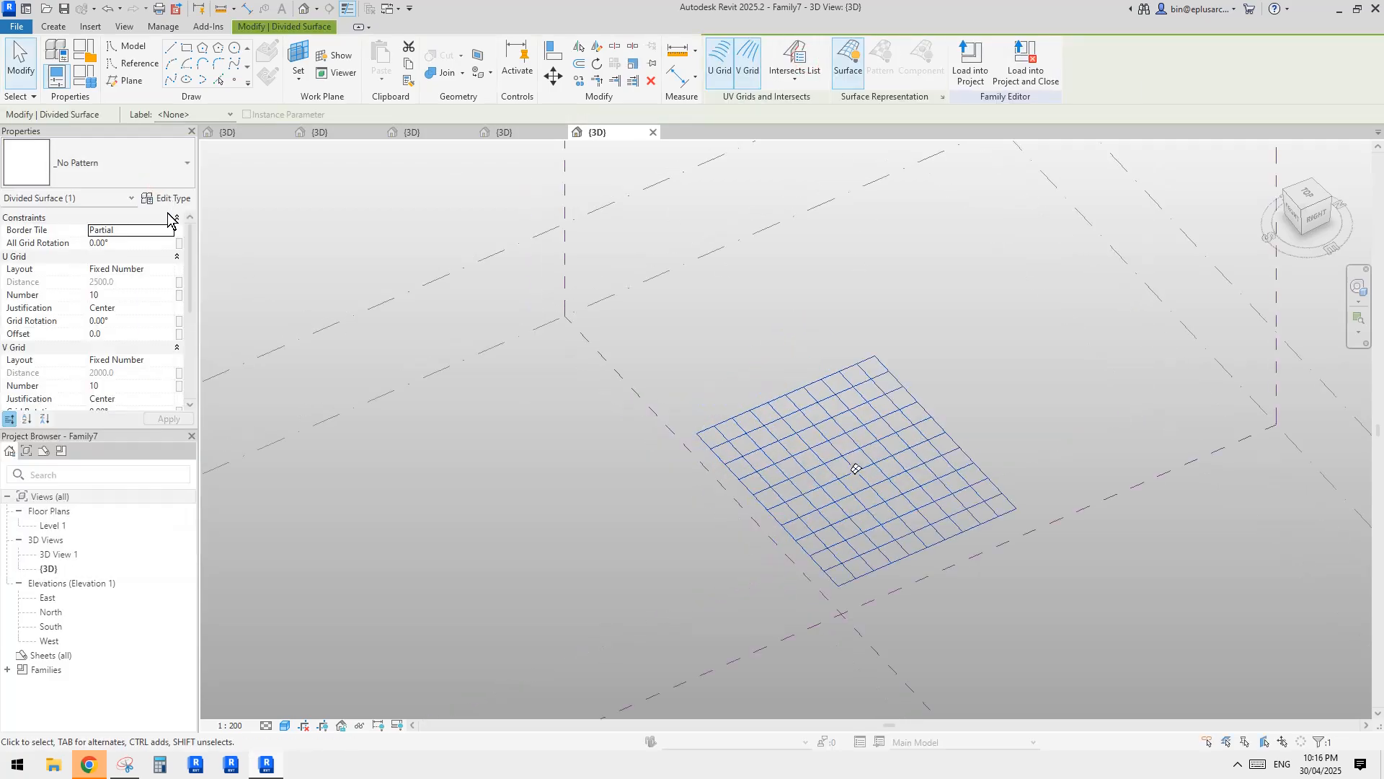
click(142, 169)
click(154, 234)
Set both the U grid and V grid layouts of the divided surface to Maximum Spacing.
click(170, 269)
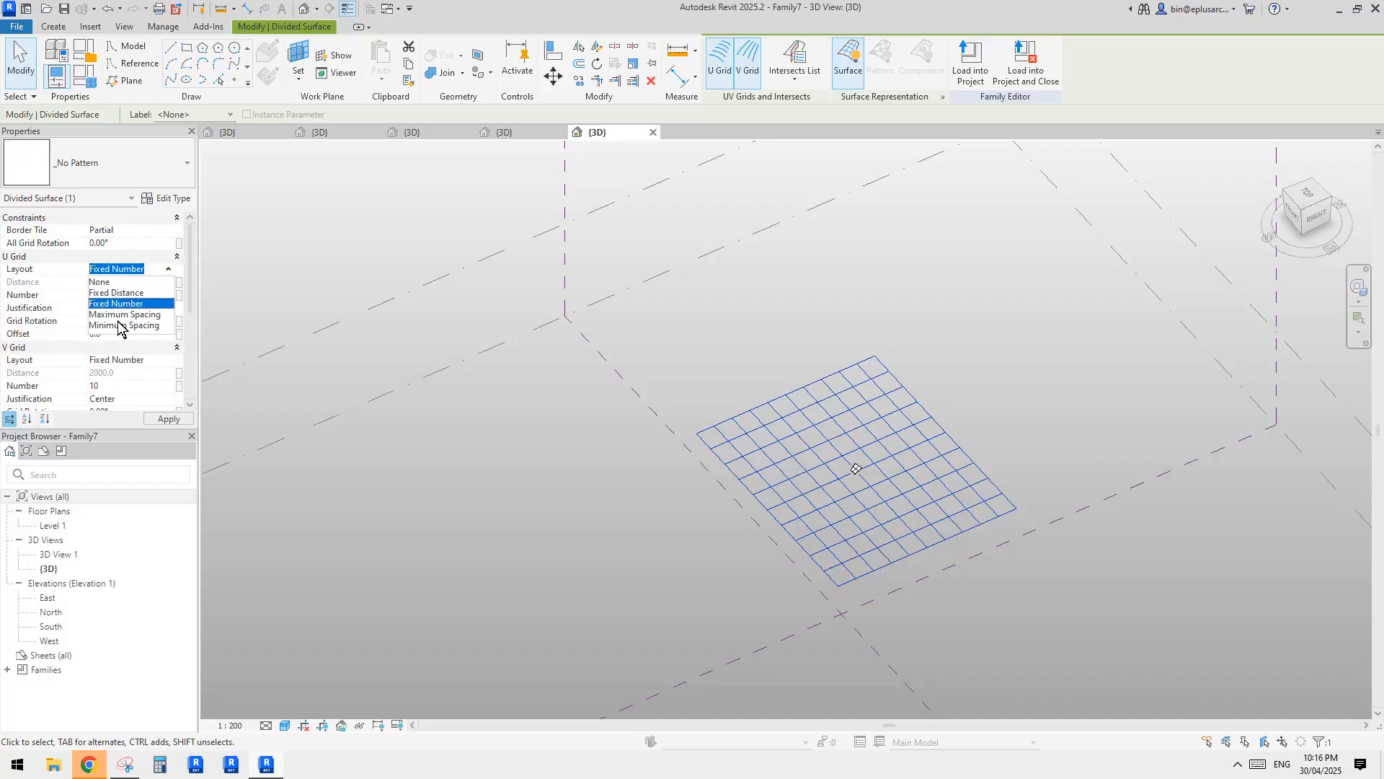
click(121, 315)
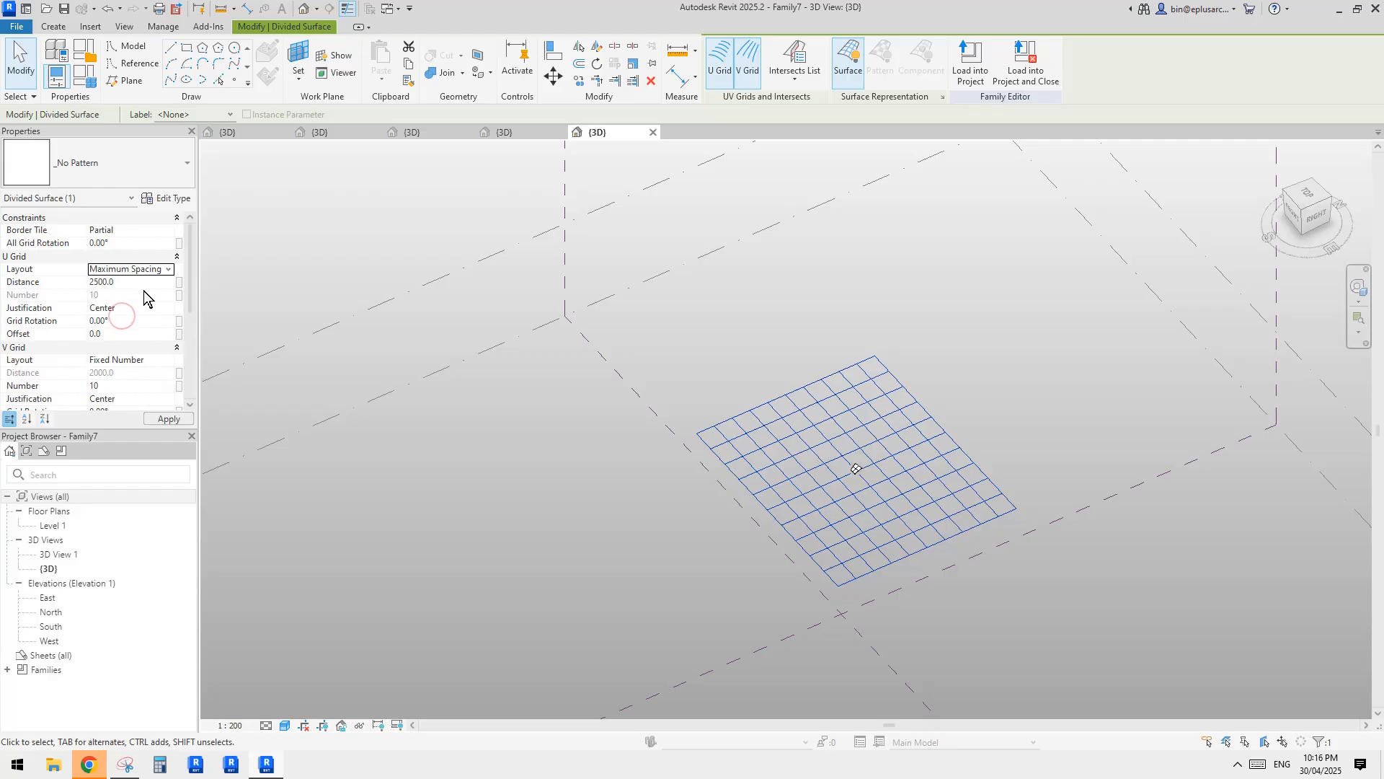
click(168, 361)
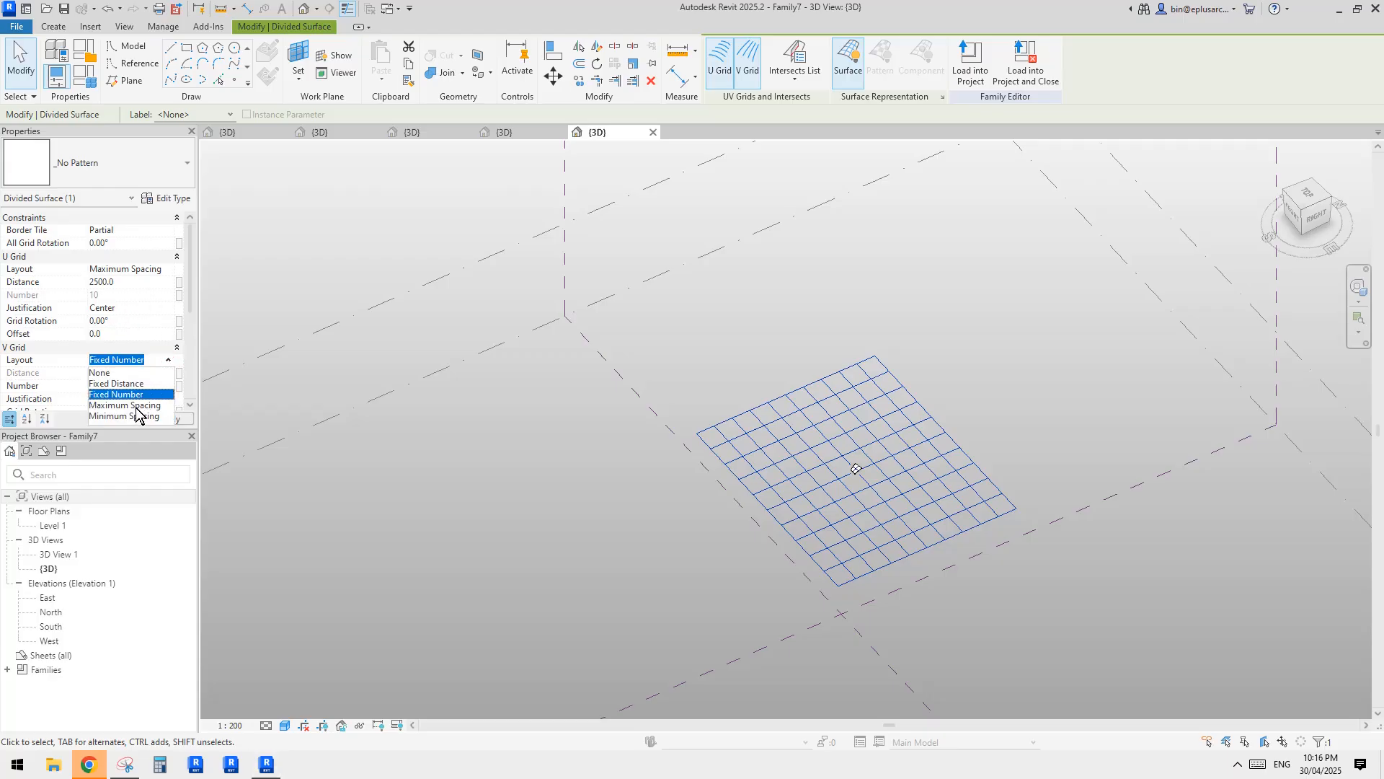
click(137, 405)
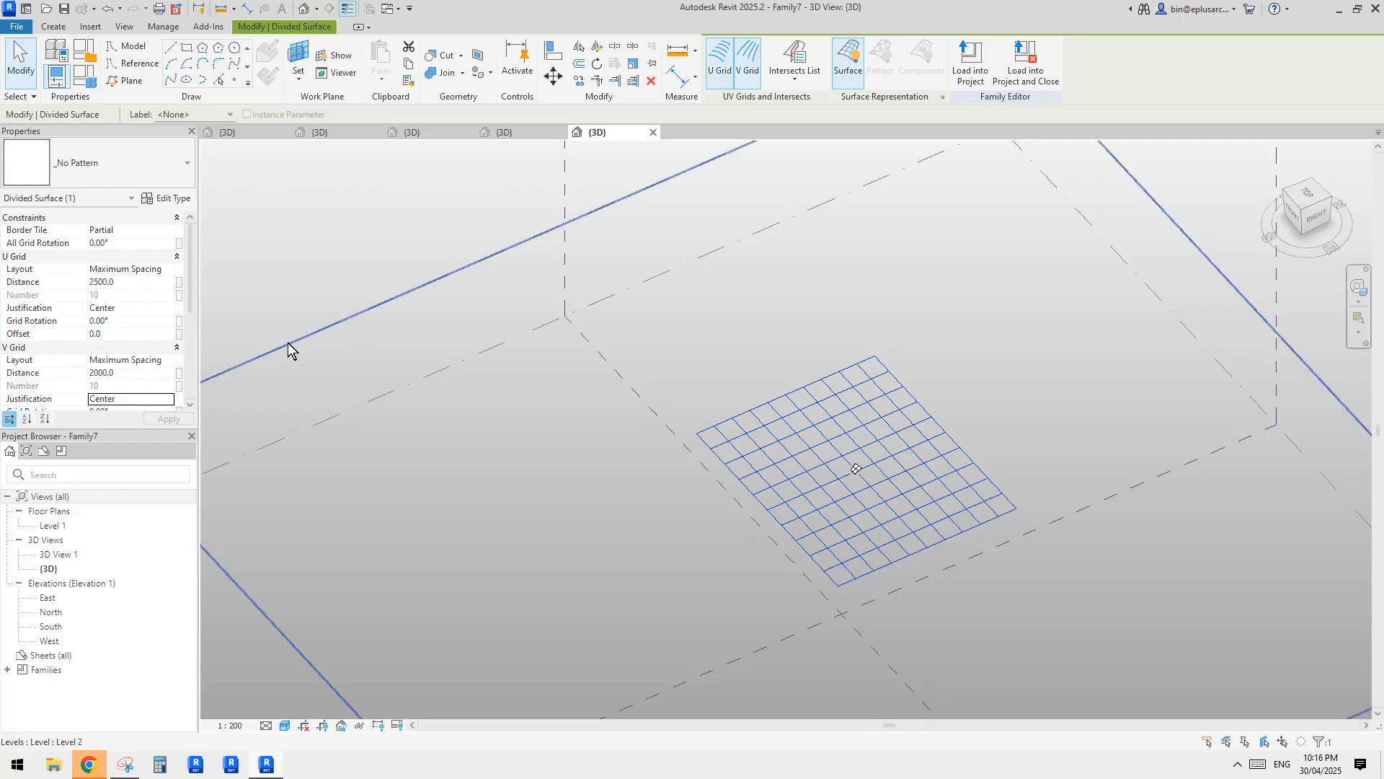
scroll(288, 343, down, 1)
middle_drag(787, 505, 772, 451)
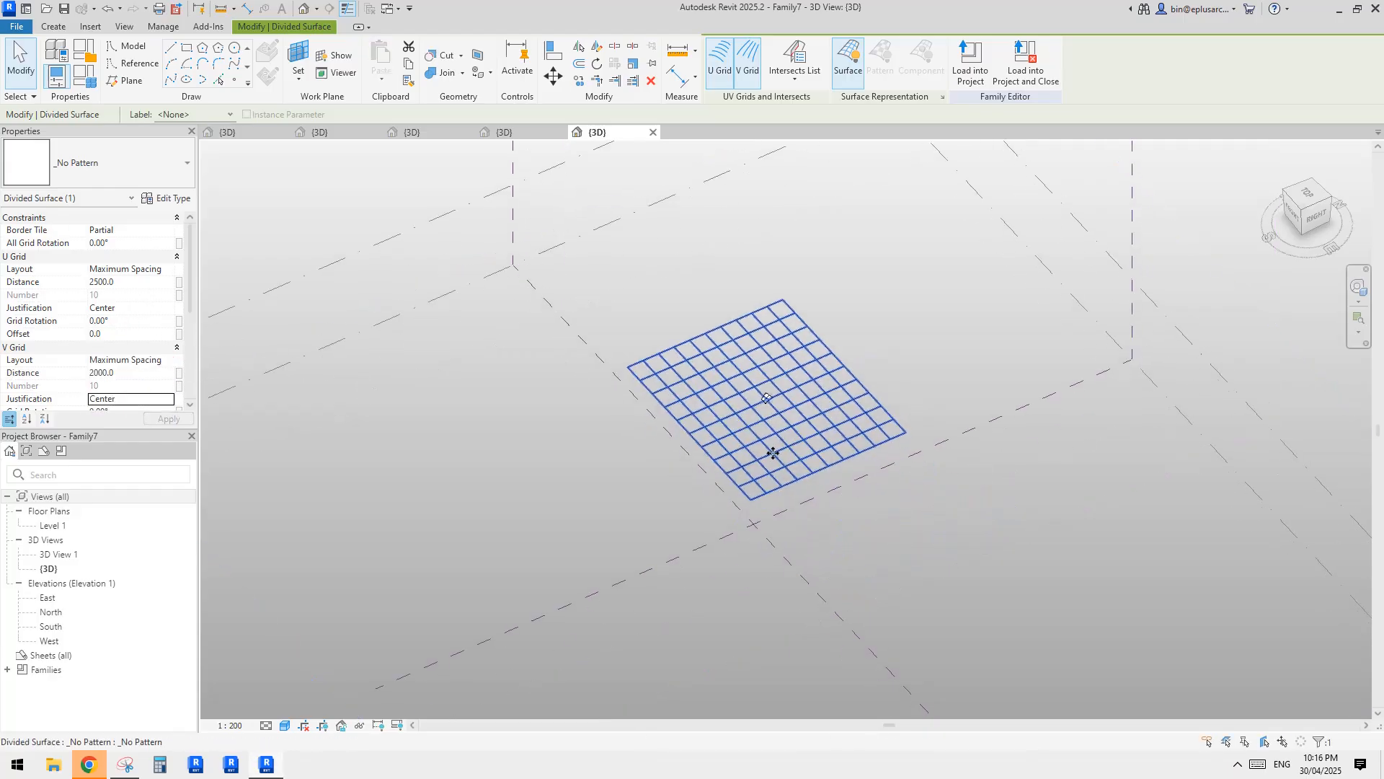
Check the annotated reference photo in Snipping Tool, and set the U and V grid distances to 10000 in Revit.
click(128, 765)
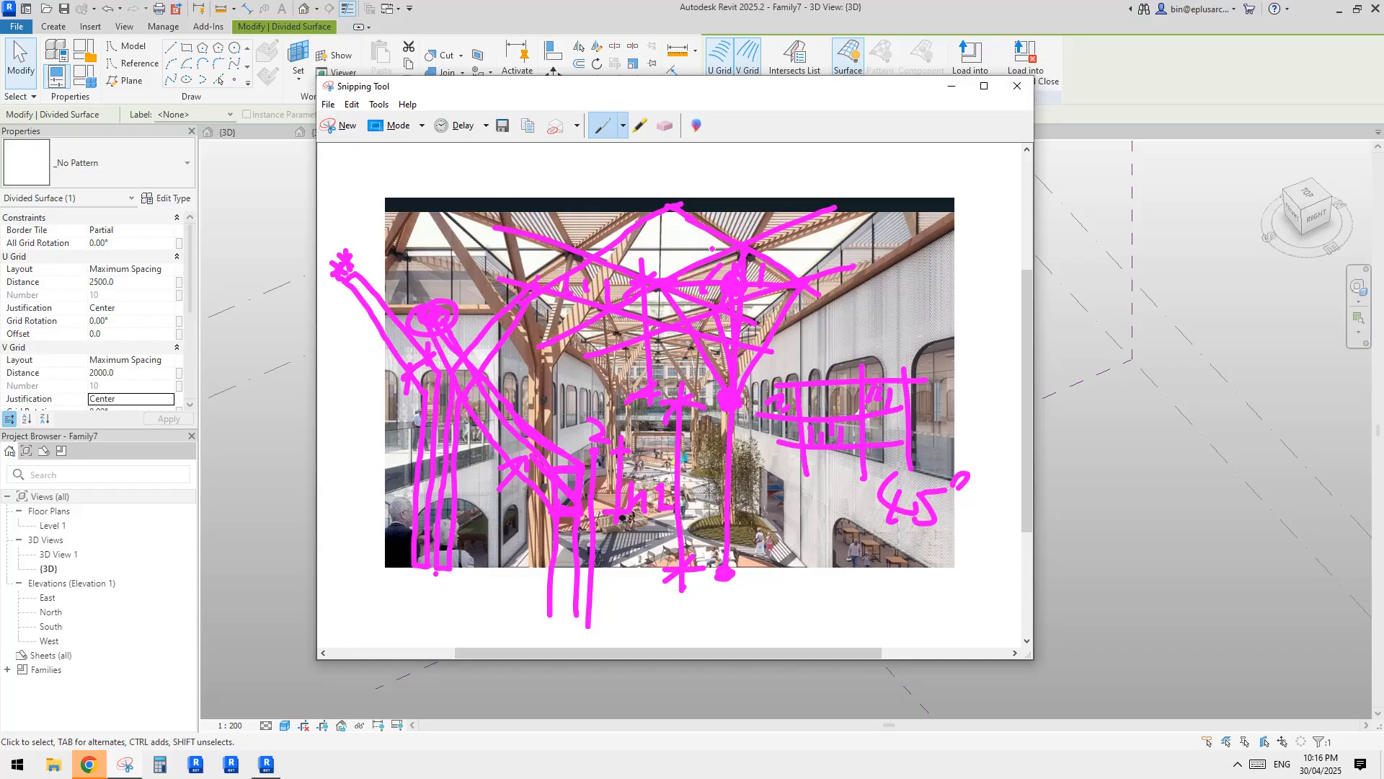
scroll(740, 253, up, 1)
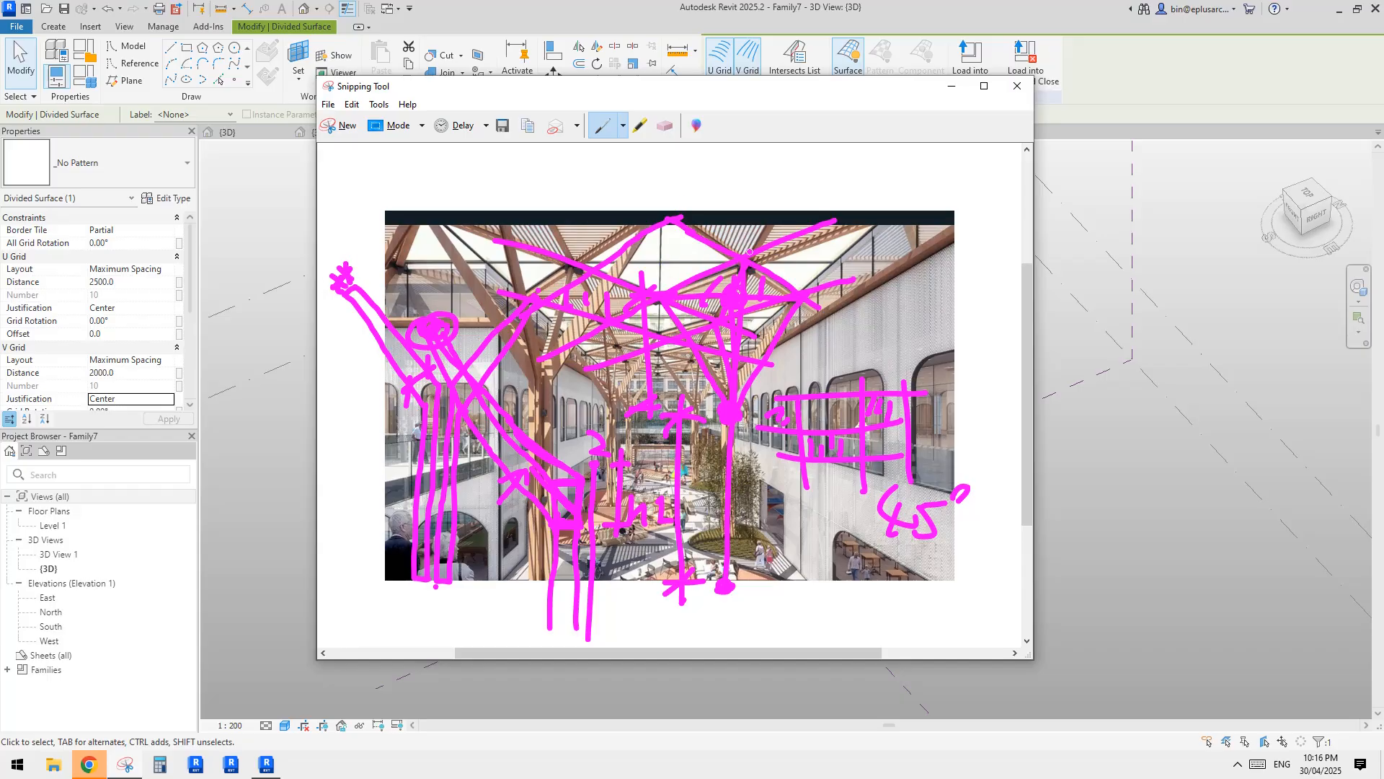
click(266, 765)
scroll(797, 411, up, 4)
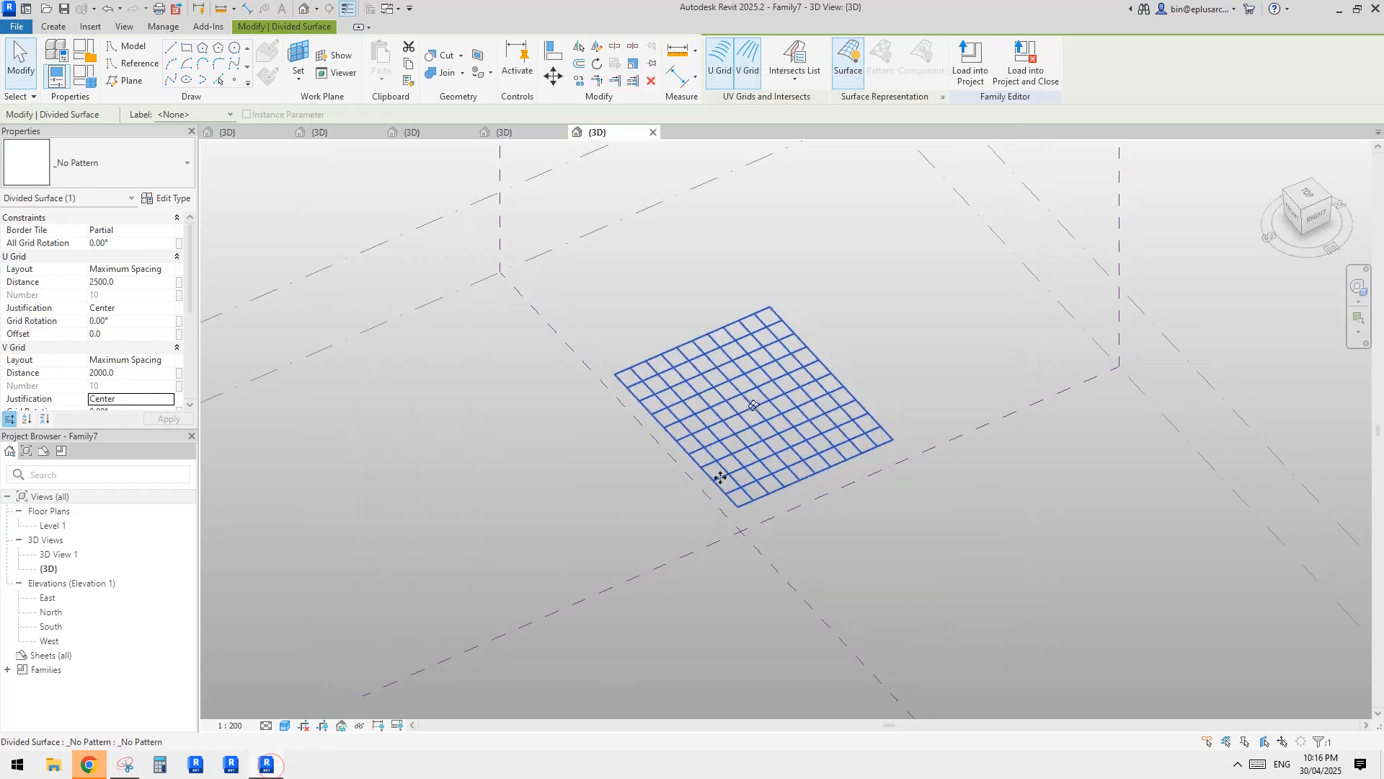
click(132, 282)
text(1)
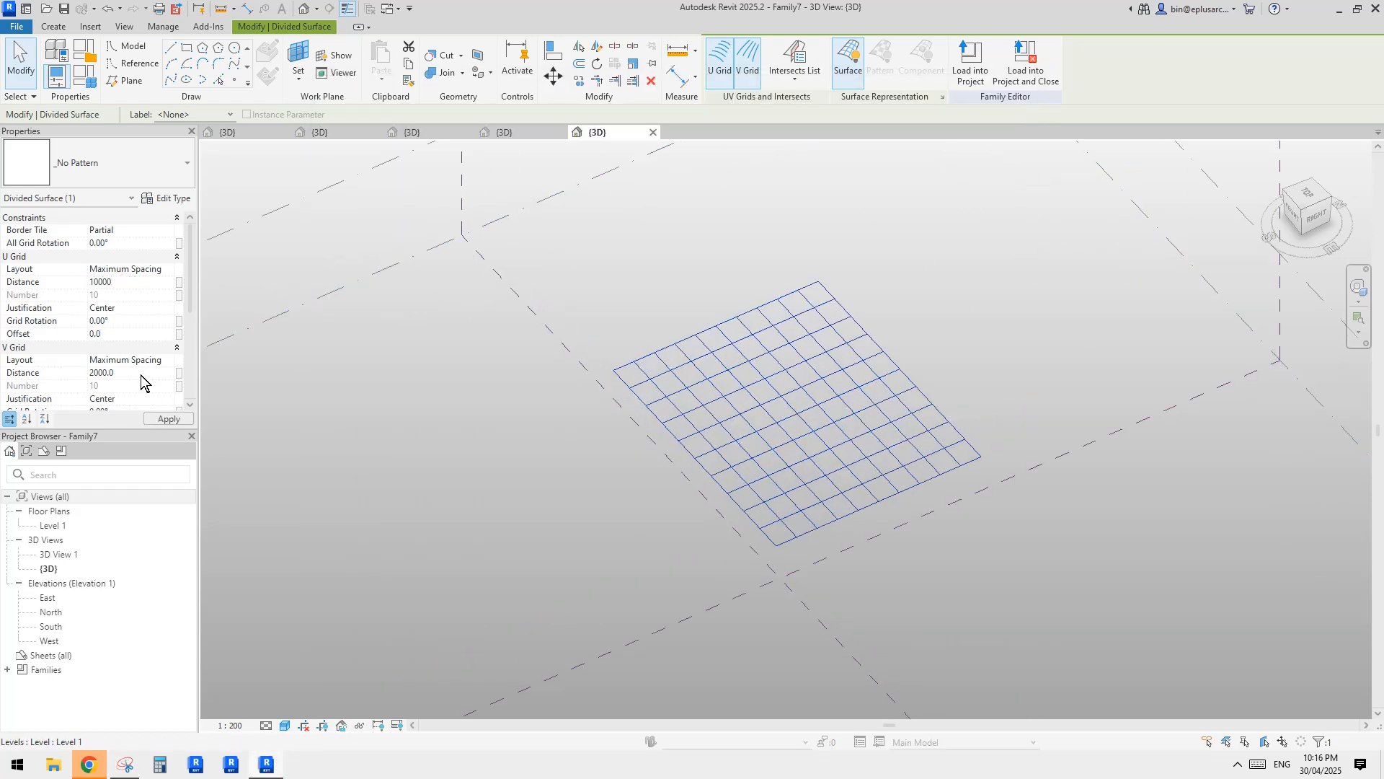
click(139, 373)
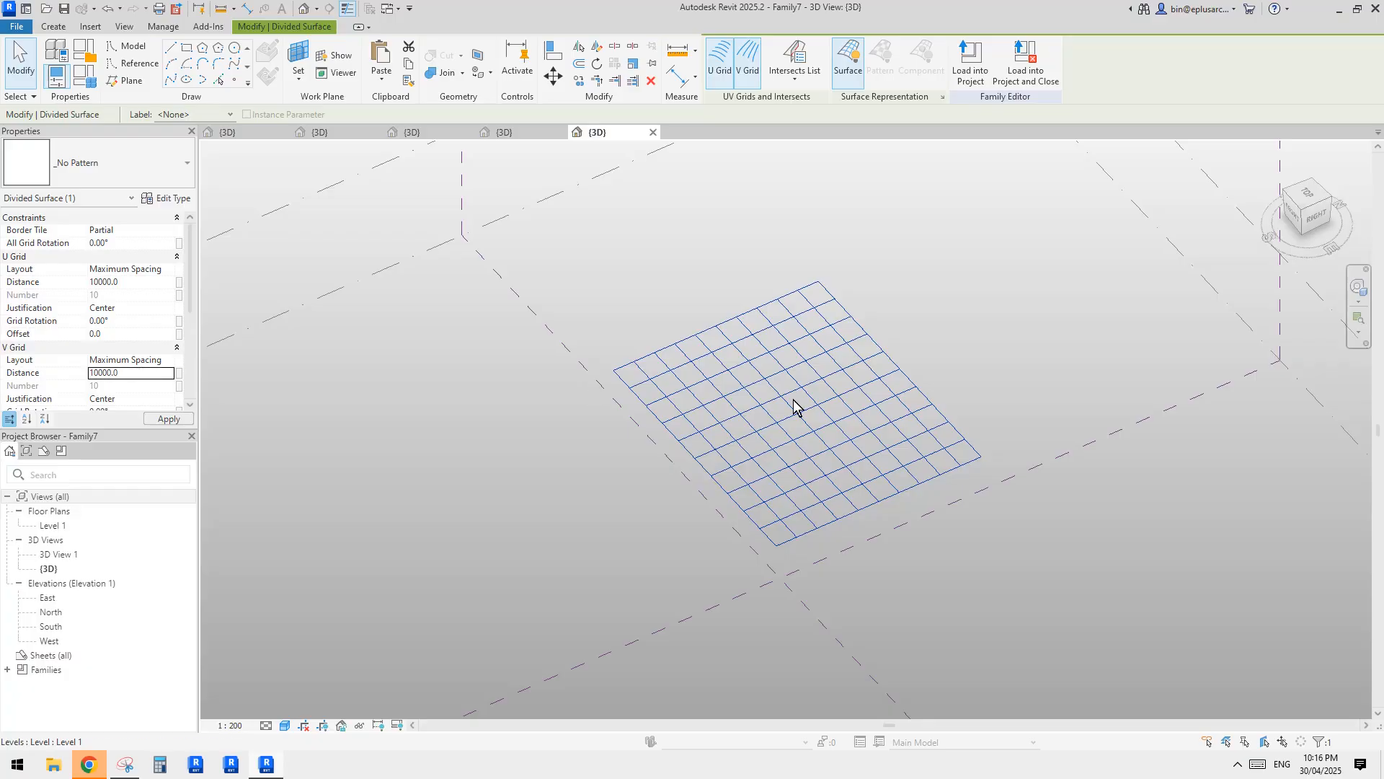
key(Escape)
Move one side reference line of the divided rectangle outward so that the surface becomes about 39000 mm wide.
scroll(894, 416, down, 1)
shift+middle_drag(924, 414, 899, 452)
key(Tab)
key(Tab)
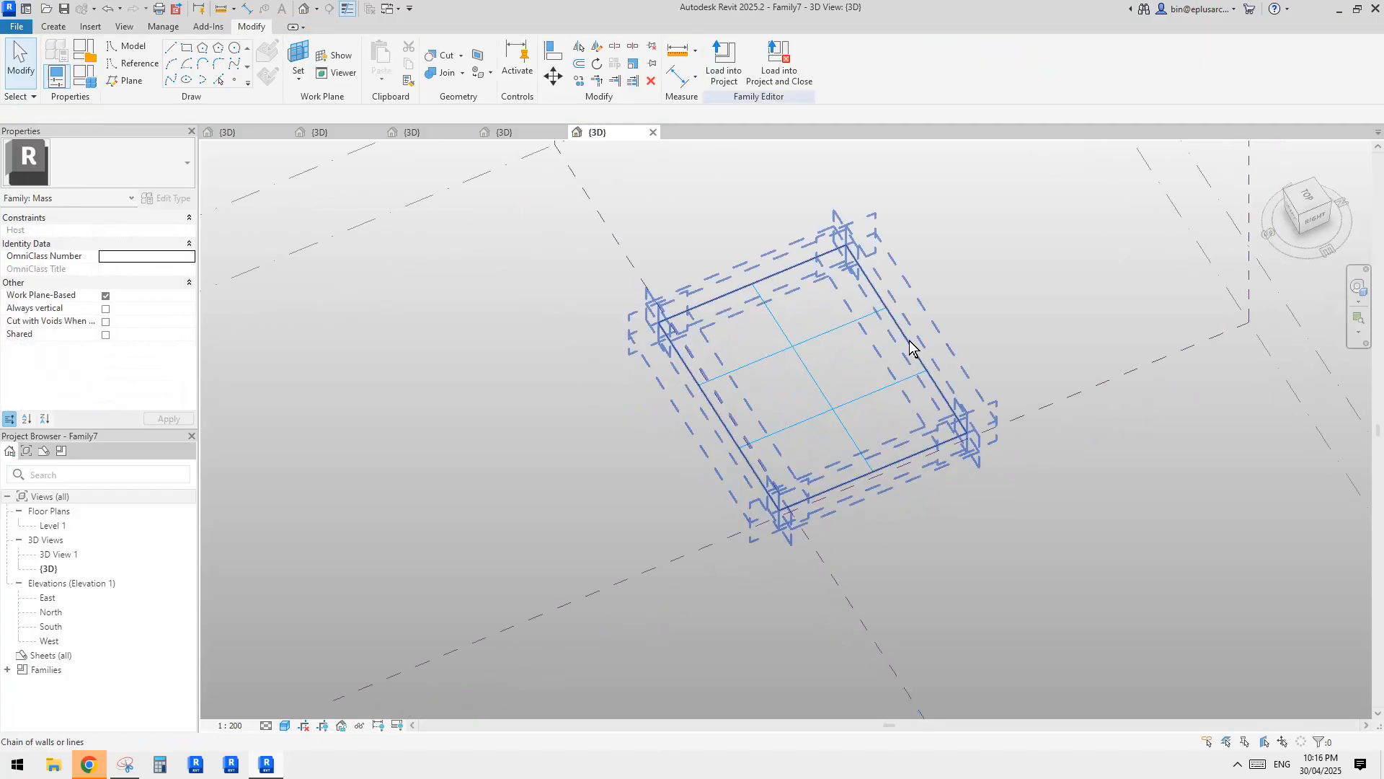
click(910, 342)
middle_drag(910, 342, 828, 409)
key(Escape)
key(Tab)
key(Tab)
key(Tab)
key(Tab)
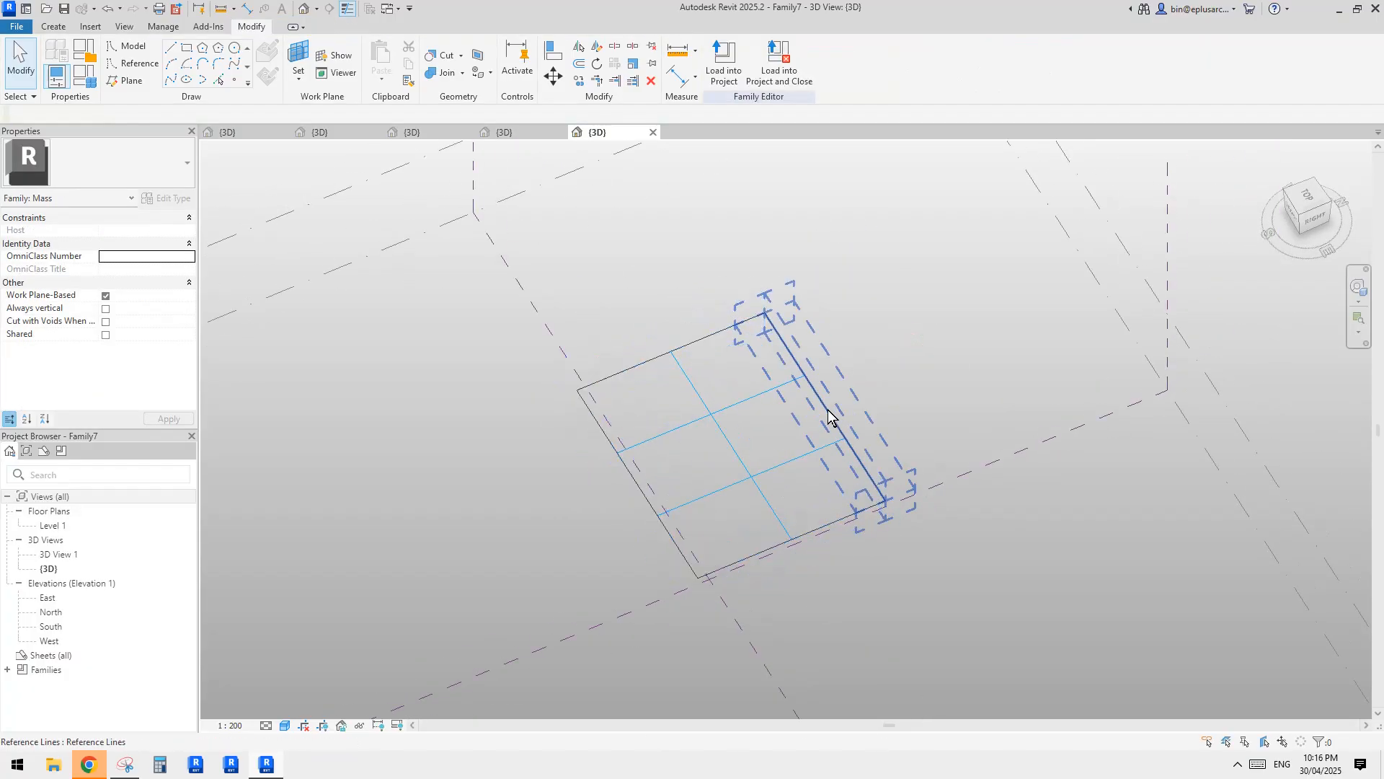
drag(827, 416, 1028, 355)
key(Escape)
Move the adjoining far boundary reference line outward so that the divided surface becomes about 42000 mm long.
key(Tab)
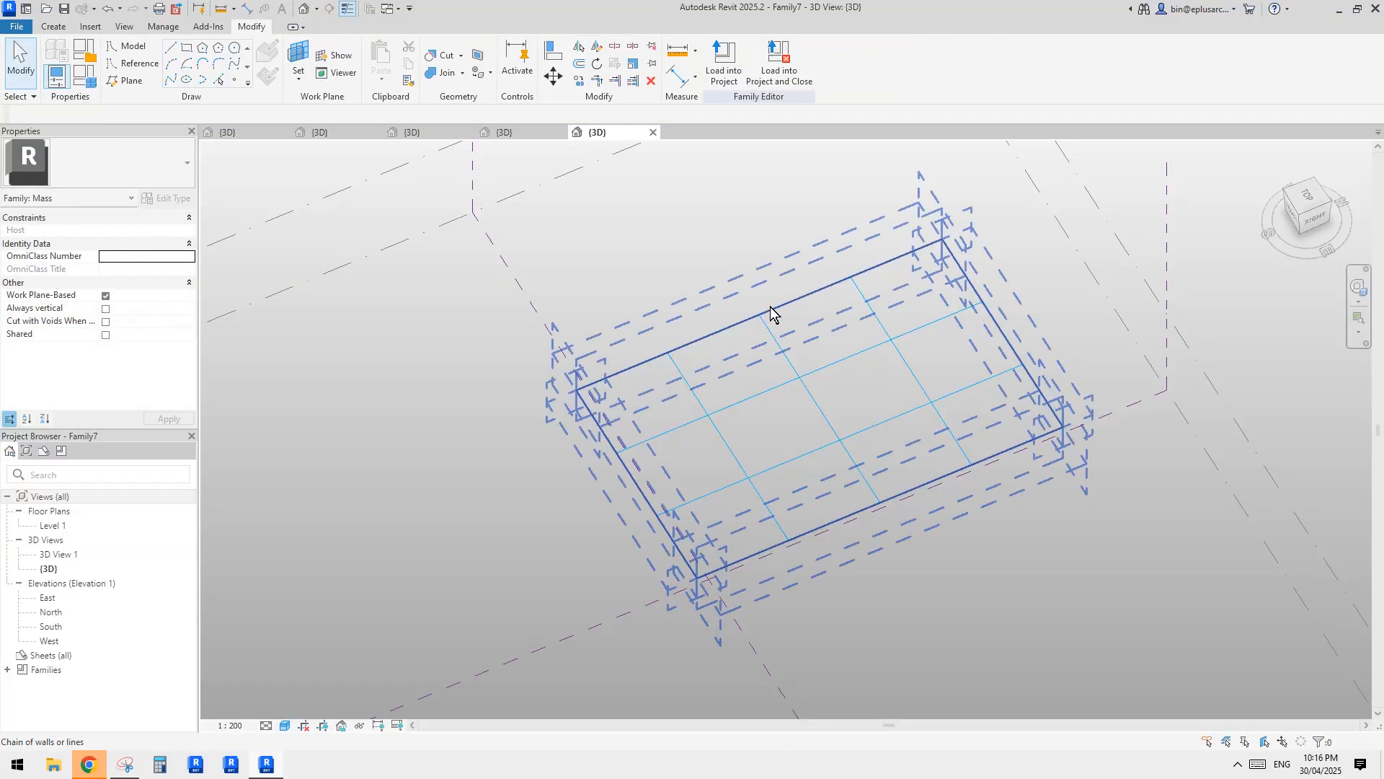
click(777, 312)
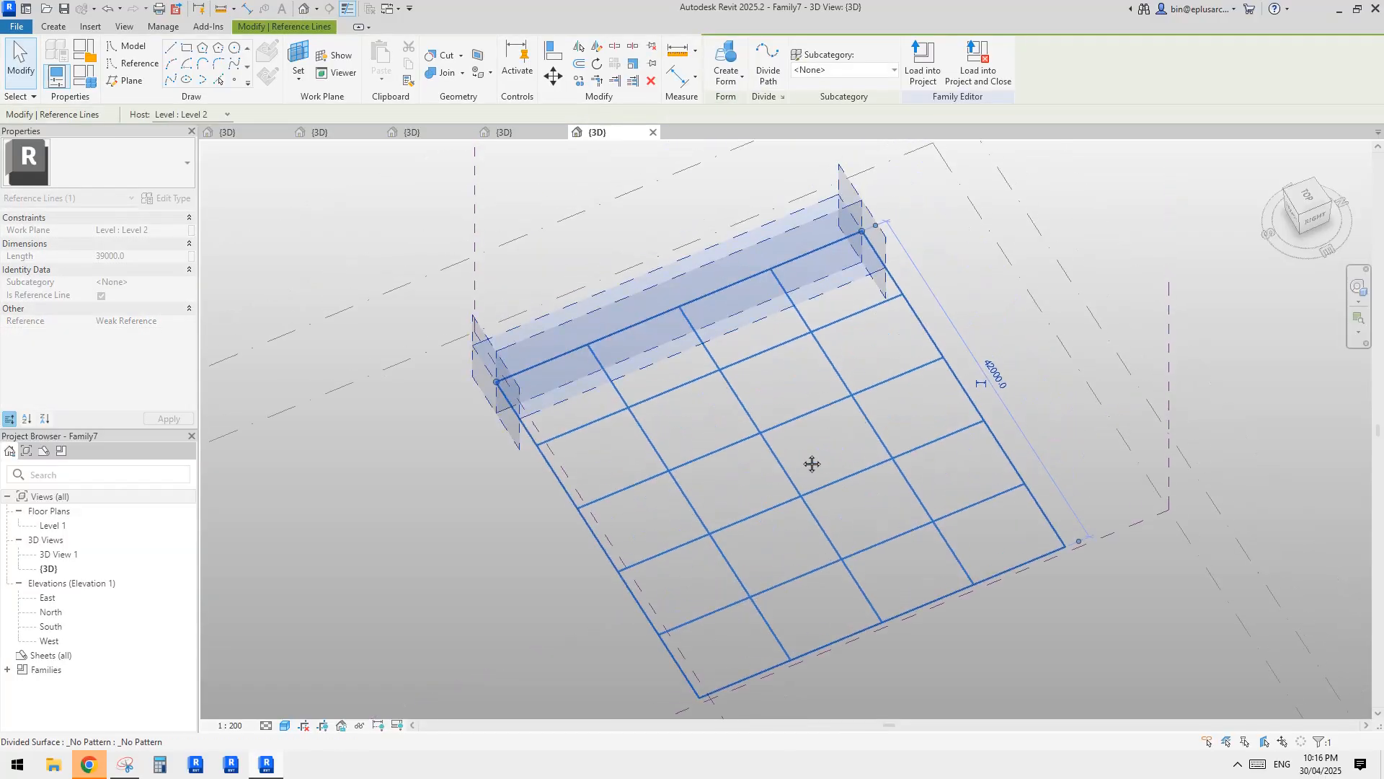
key(Escape)
Apply the Family4 component of the Rectangle Checkerboard pattern to the divided surface.
shift+middle_drag(779, 458, 819, 455)
scroll(791, 425, up, 3)
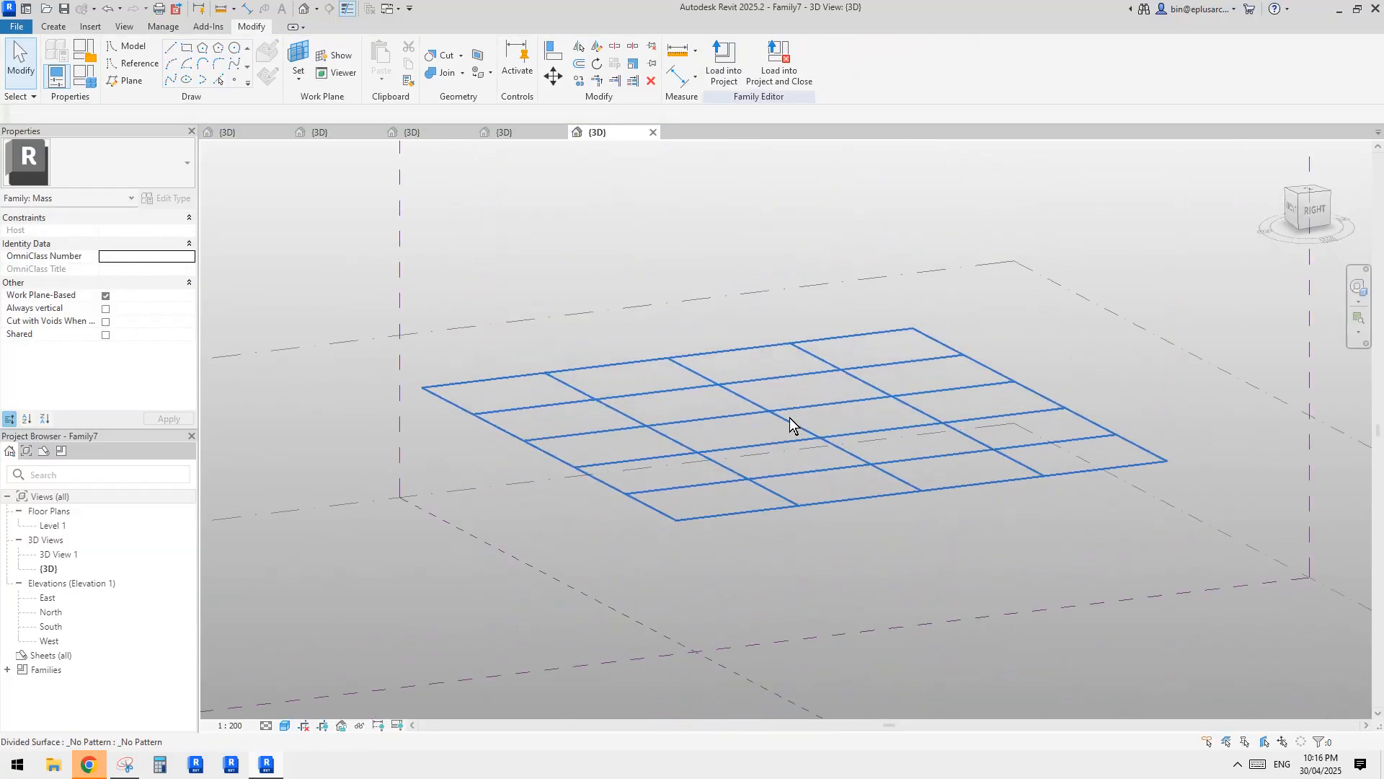
click(791, 426)
click(137, 163)
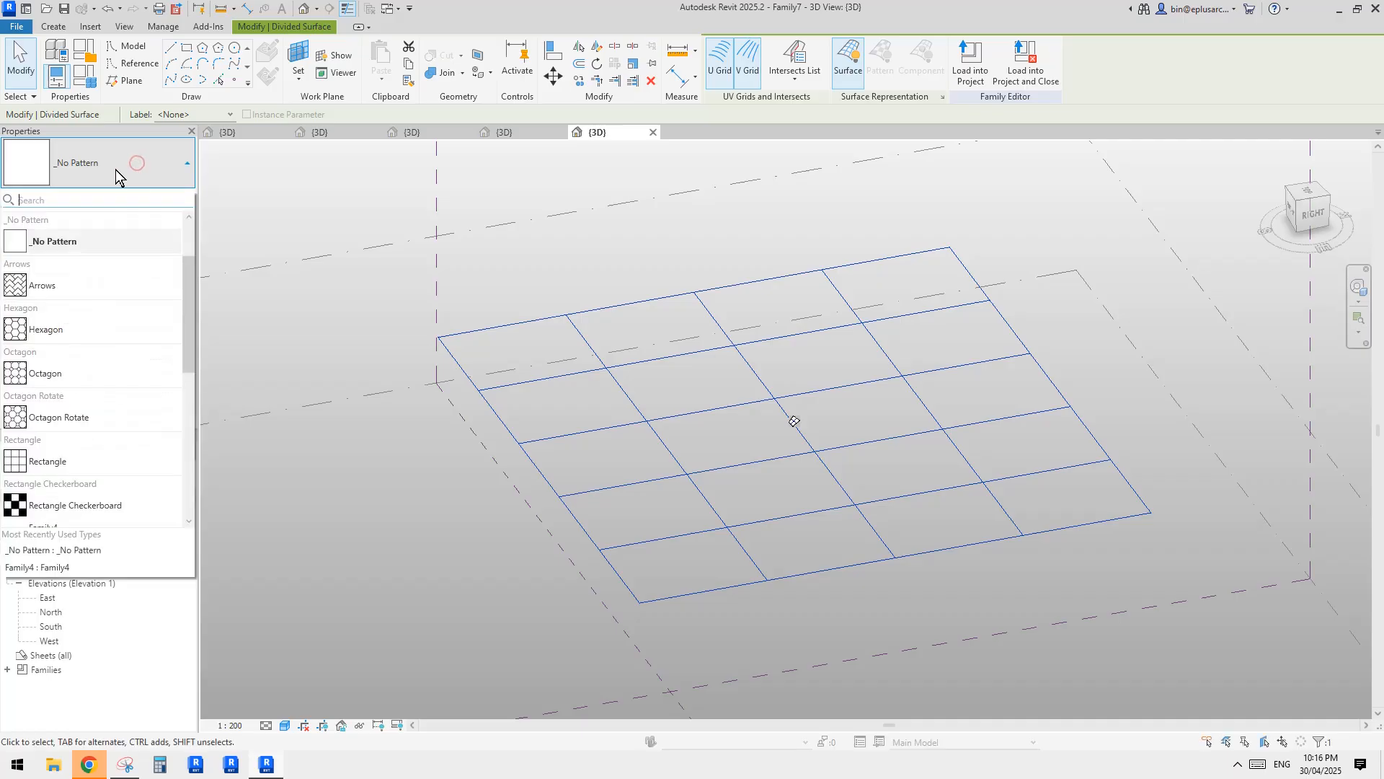
drag(188, 341, 188, 397)
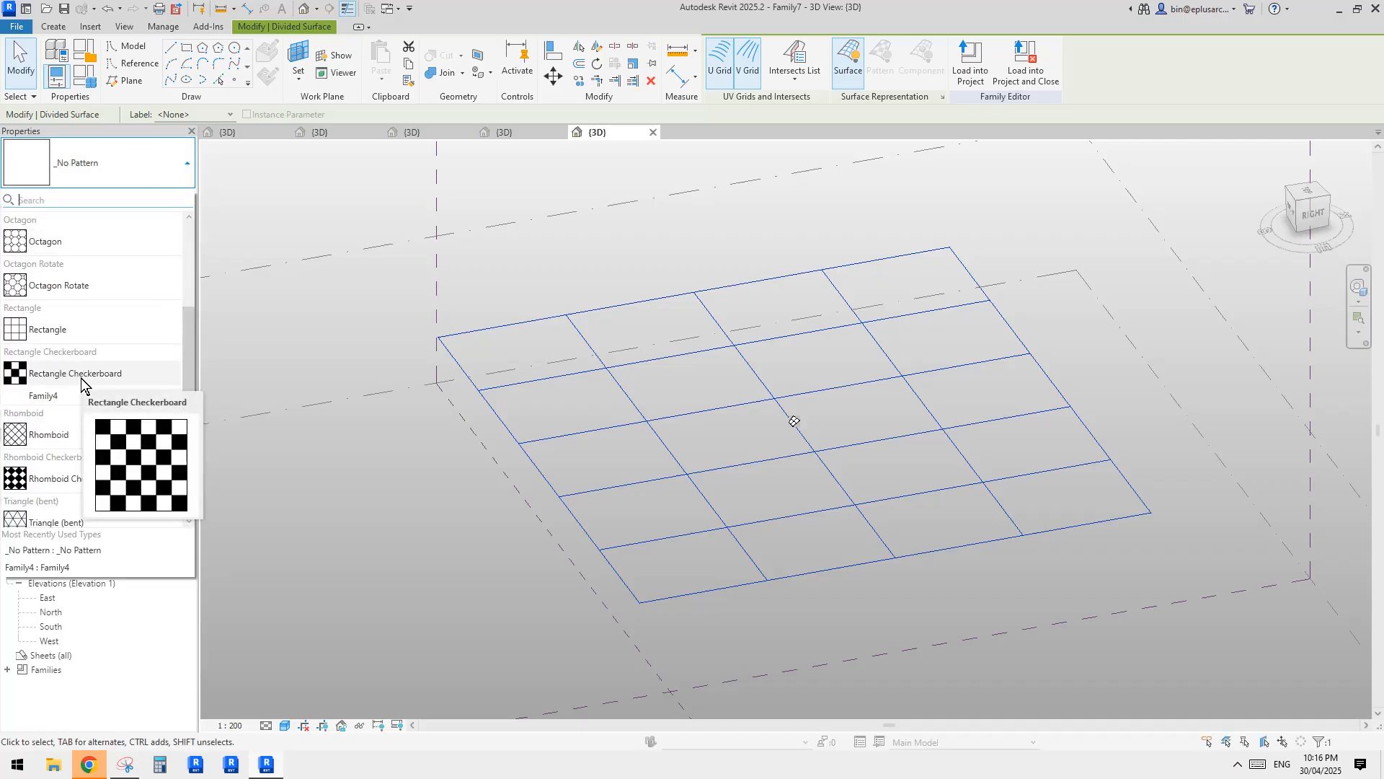
click(45, 396)
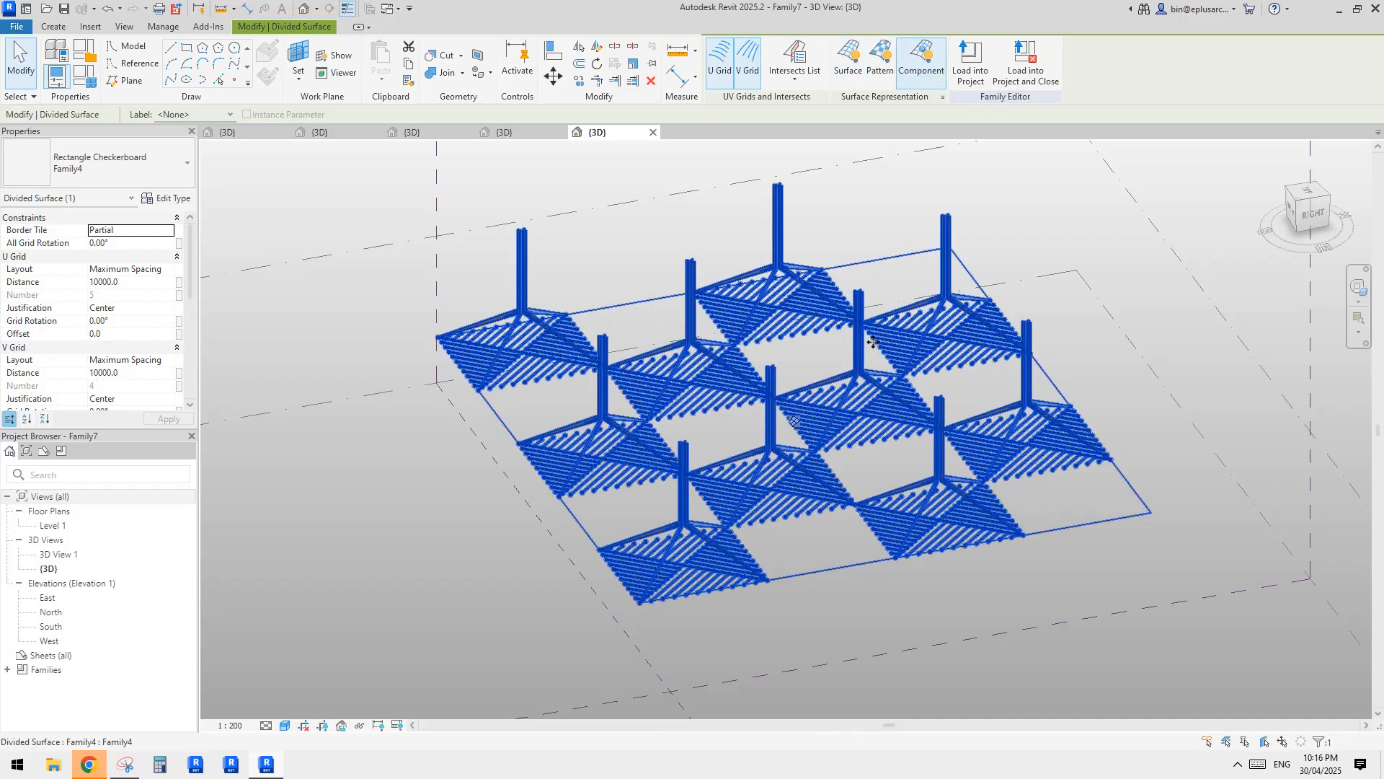
Turn on Component Flip for the divided surface so the tree columns point downward from the canopy.
shift+middle_drag(876, 404, 964, 359)
click(956, 375)
shift+middle_drag(962, 432, 945, 470)
click(952, 447)
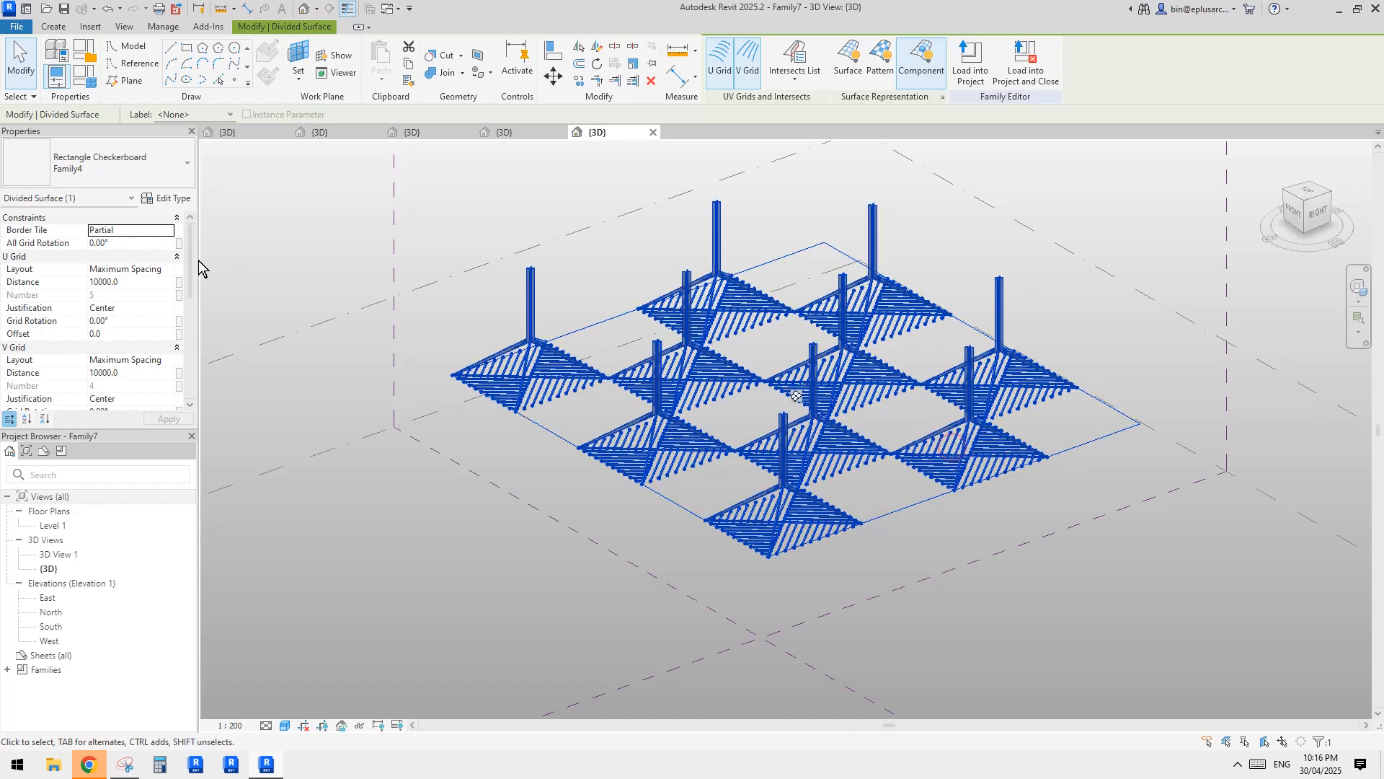
scroll(124, 339, down, 3)
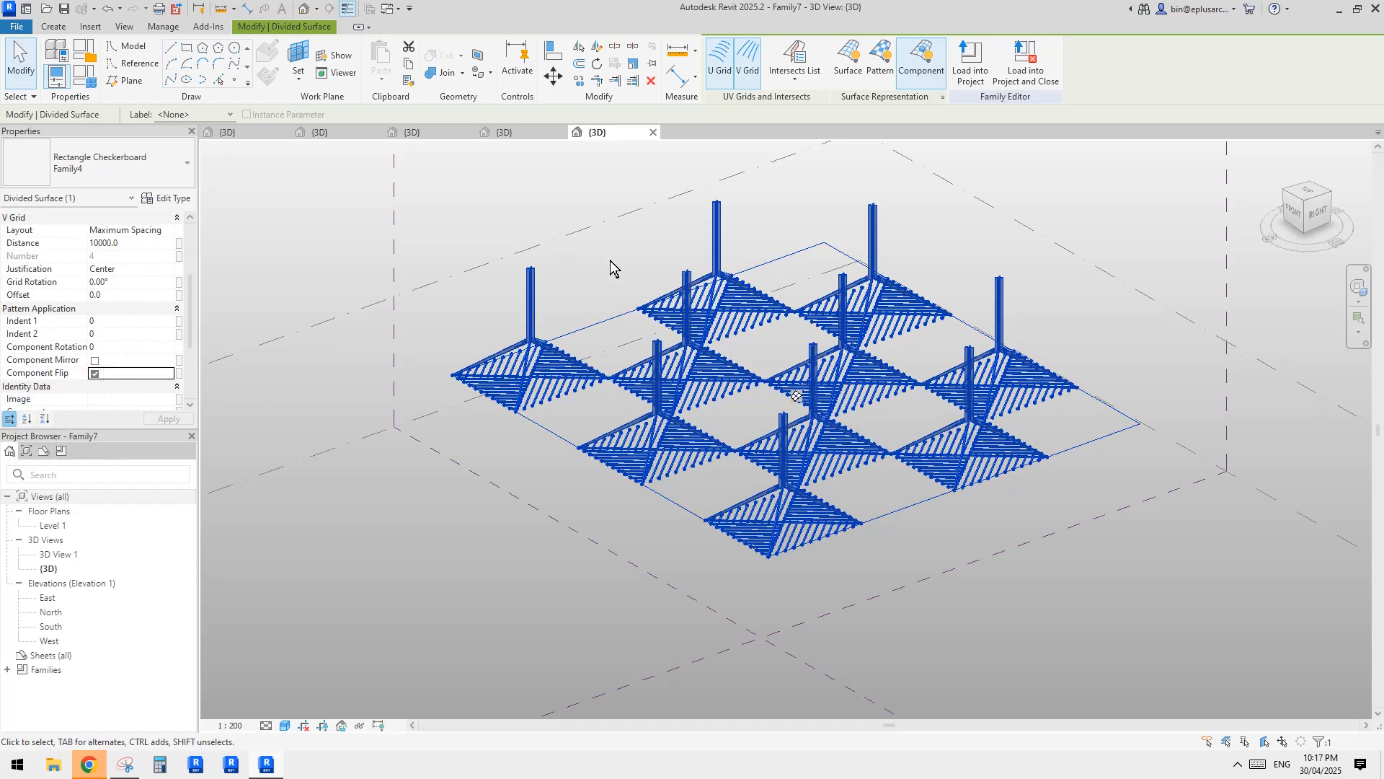
Set the h type parameter of the Family4 panels to 12000.
click(1135, 344)
shift+middle_drag(1137, 346, 811, 418)
click(850, 470)
click(173, 199)
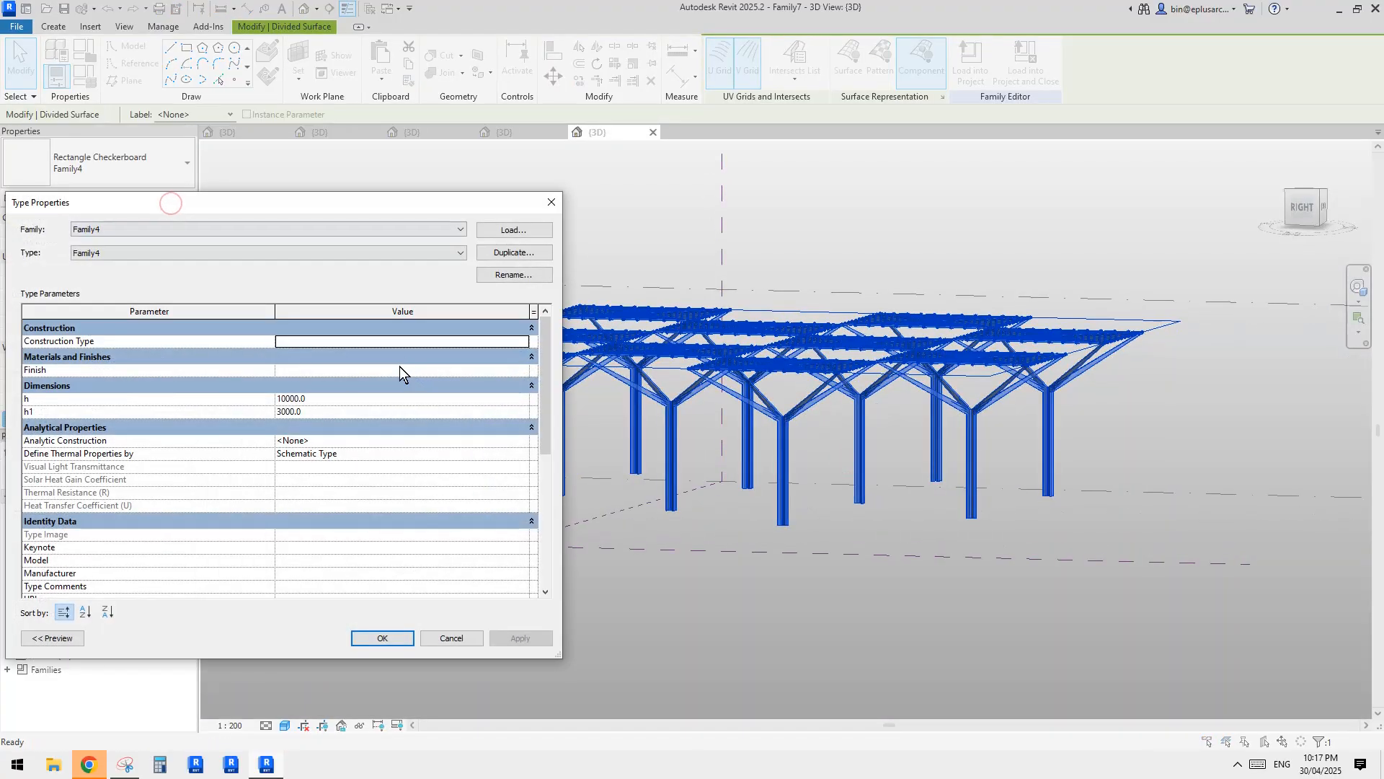
click(326, 400)
text(120)
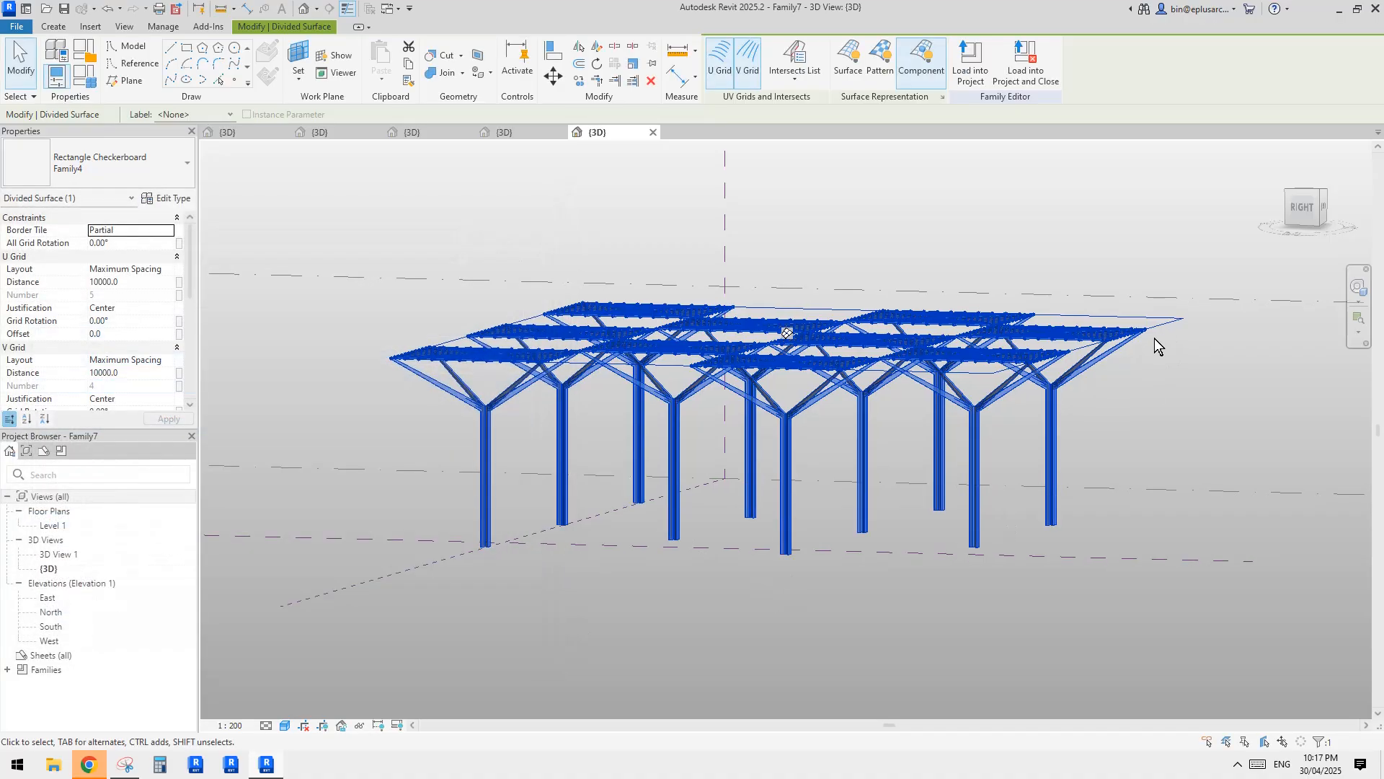
shift+middle_drag(1153, 339, 865, 395)
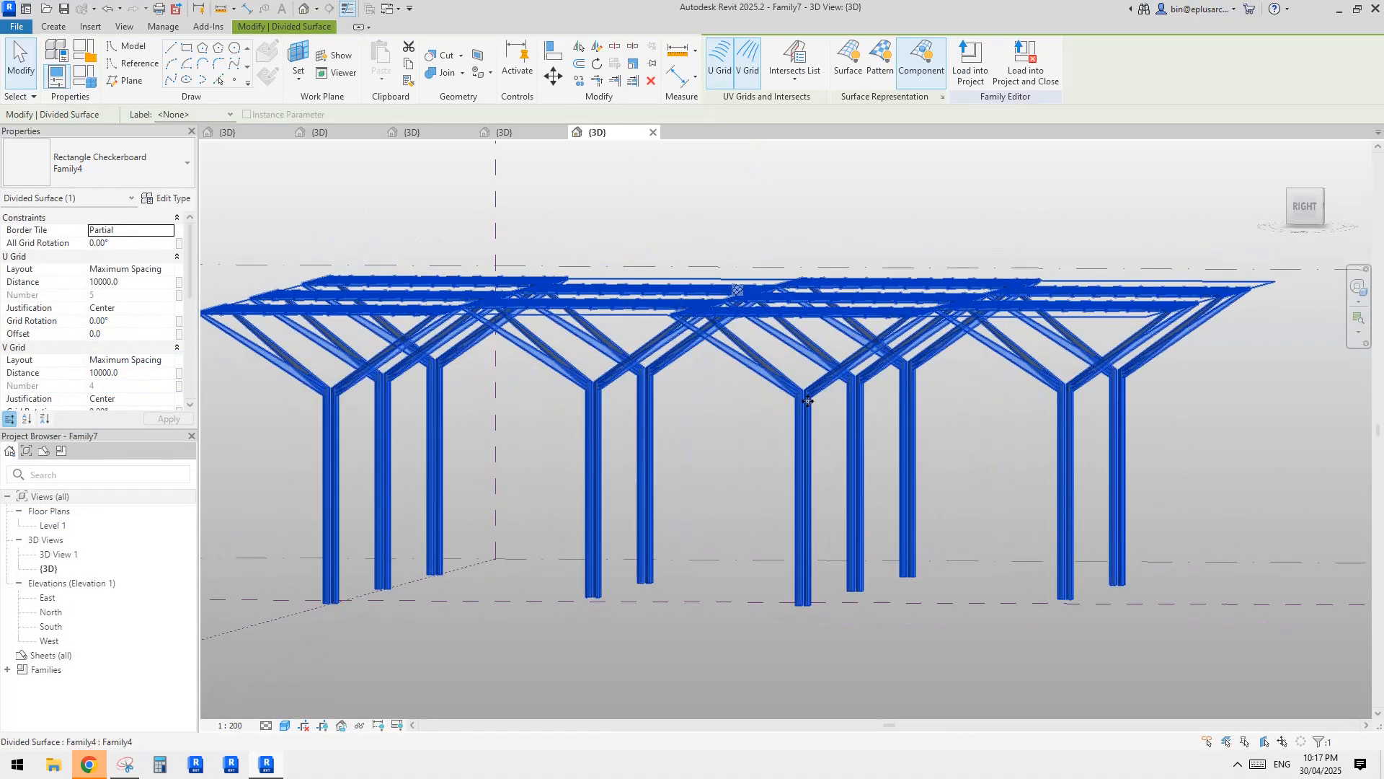
Set the h1 type parameter of the Family4 panels to 3600.
click(167, 198)
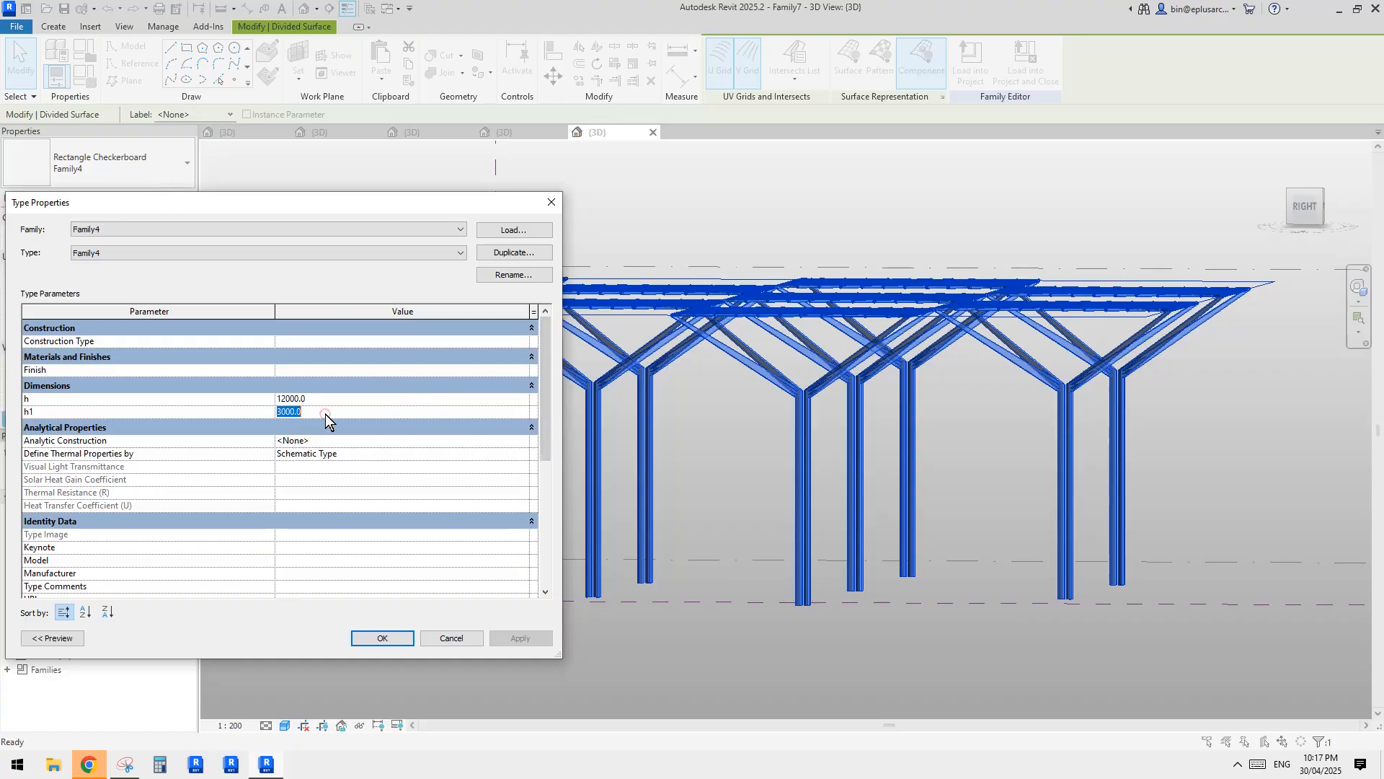
text(36)
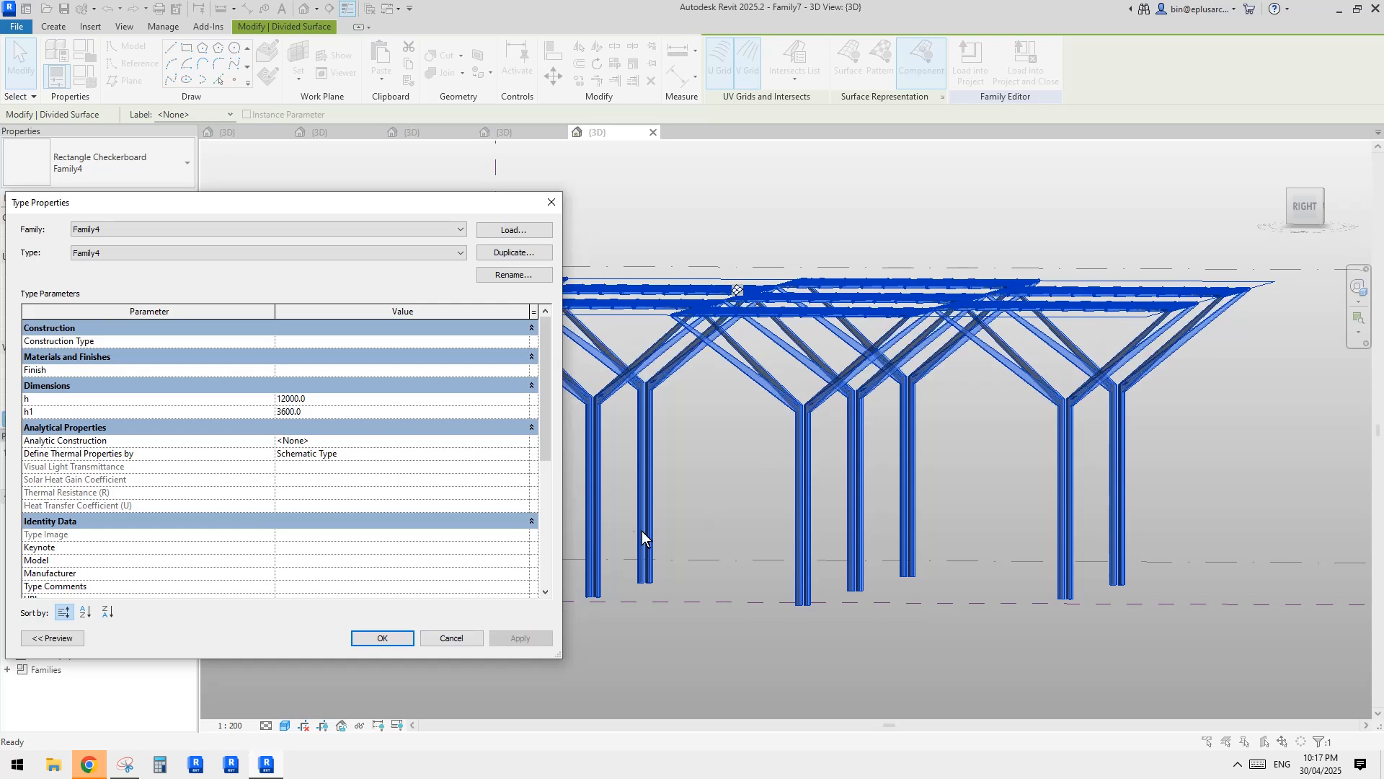
click(432, 636)
Inspect the branch joints of the tree columns, and set the h1 type parameter of Family4 to 4500.
scroll(829, 454, up, 5)
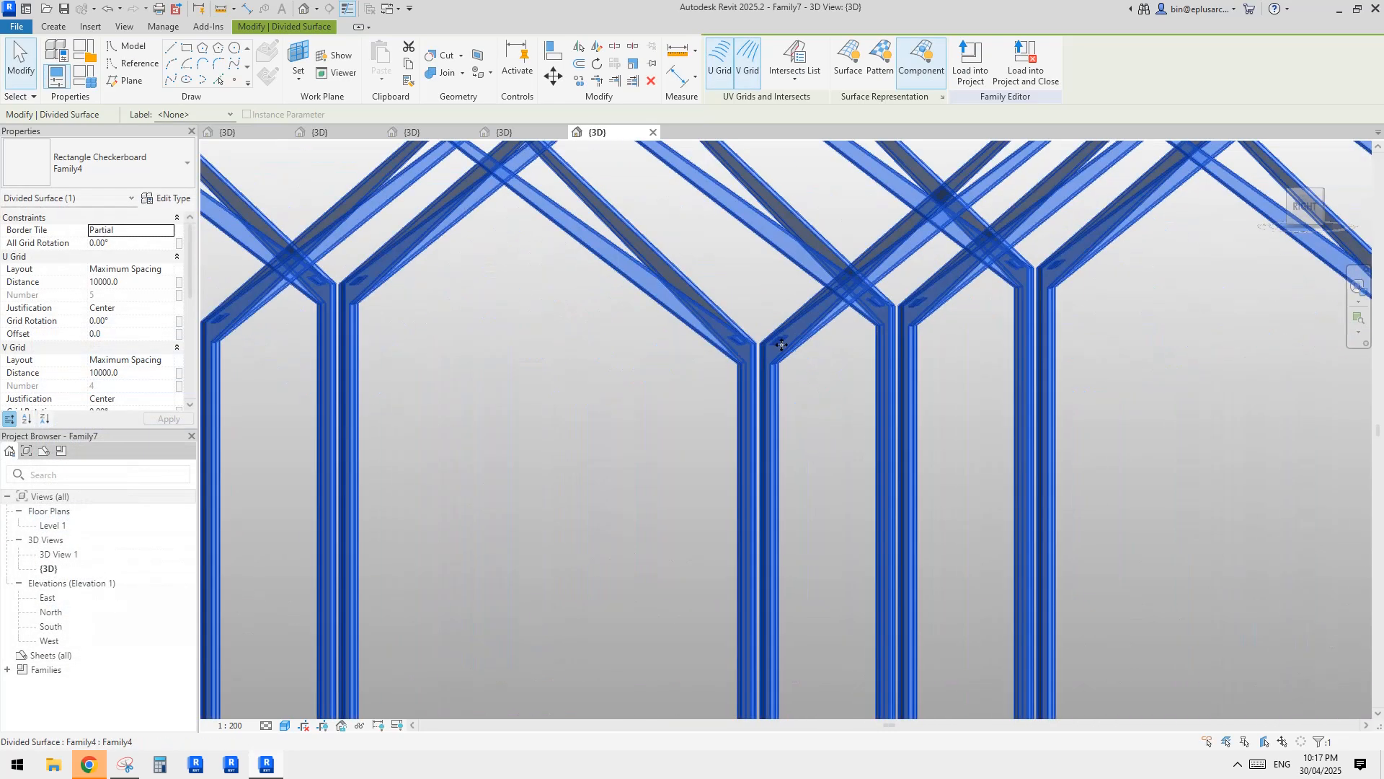
scroll(798, 349, down, 5)
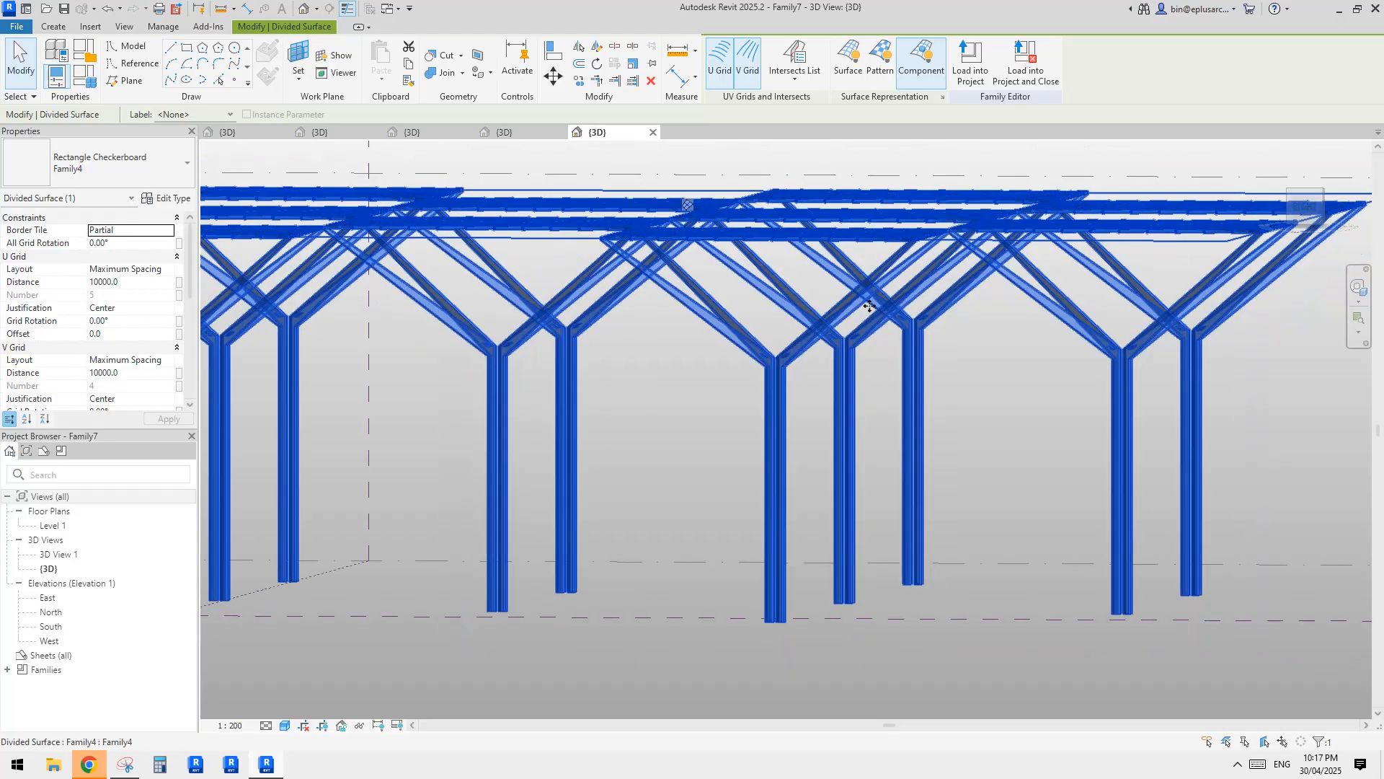
scroll(881, 330, up, 6)
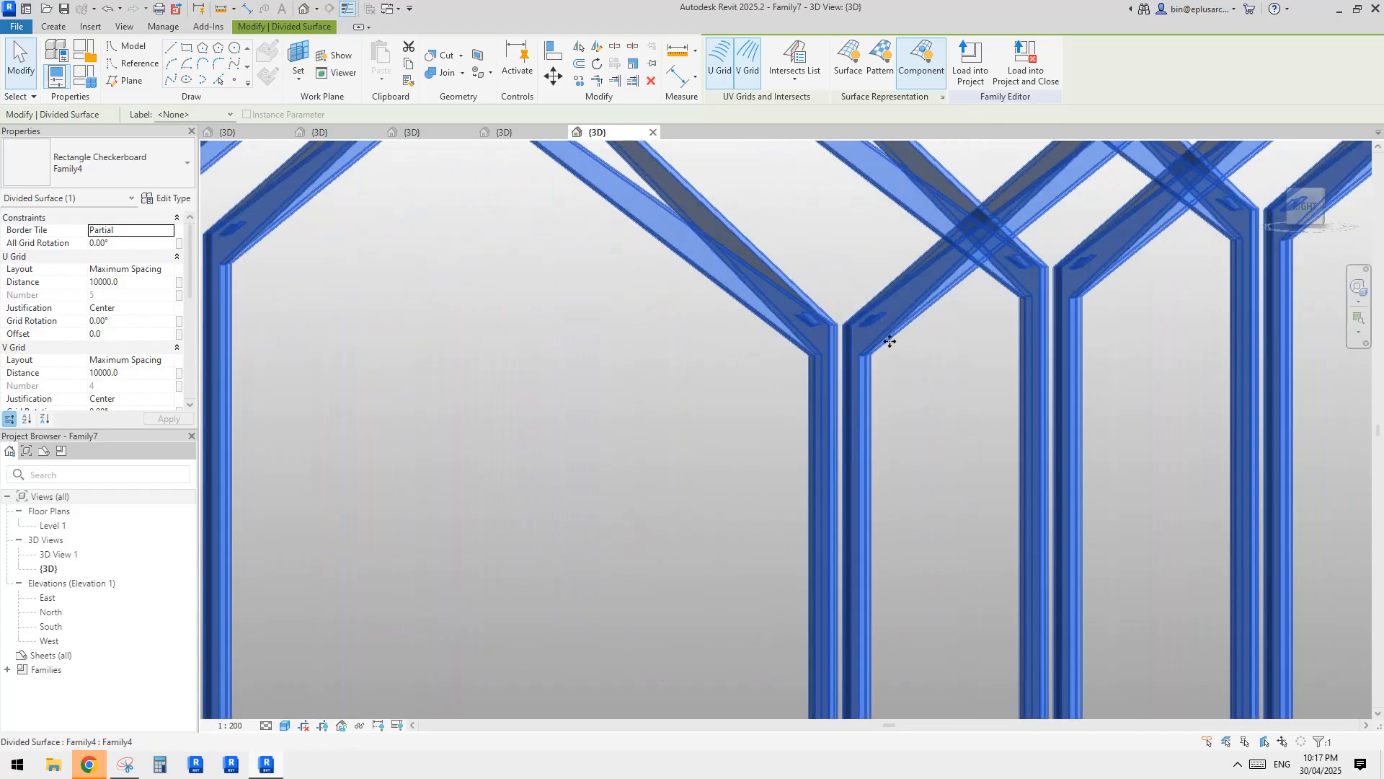
key(Escape)
scroll(795, 405, down, 6)
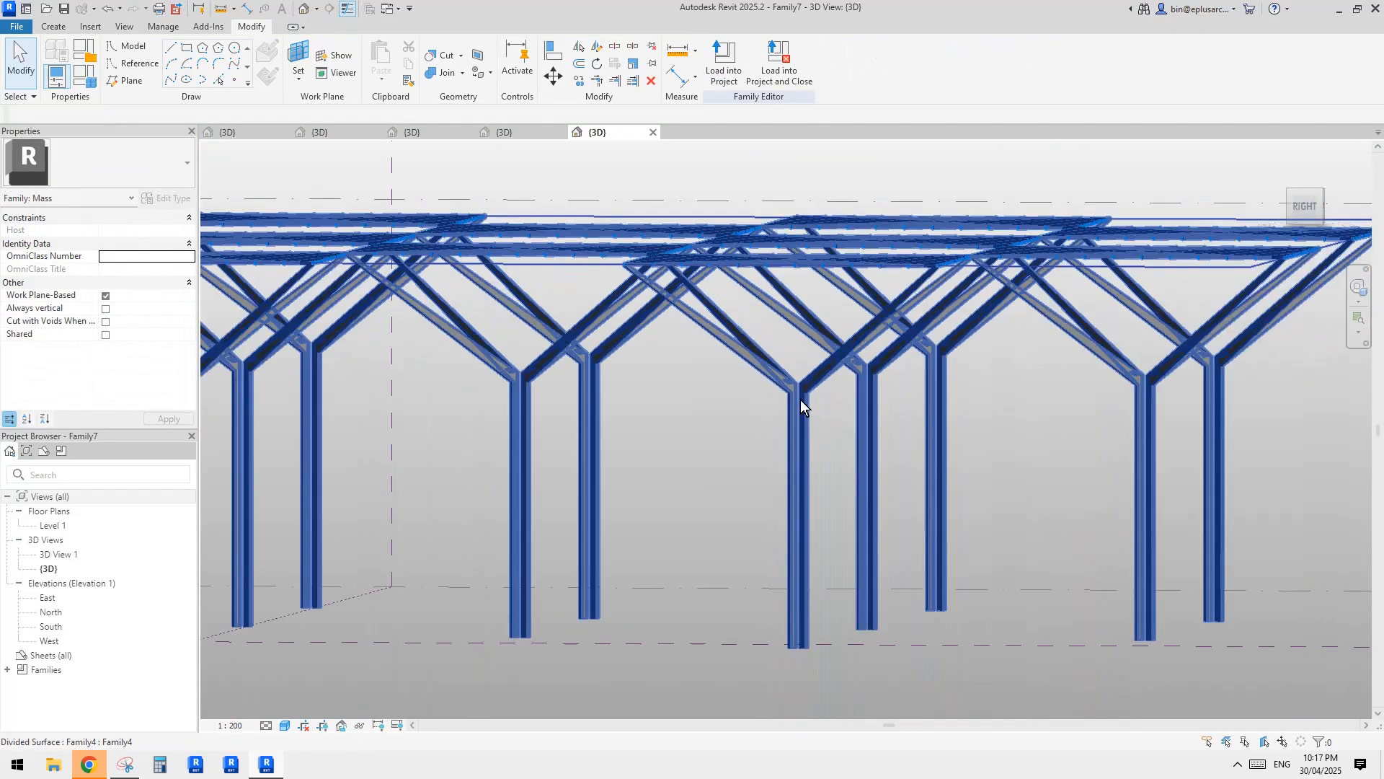
click(781, 406)
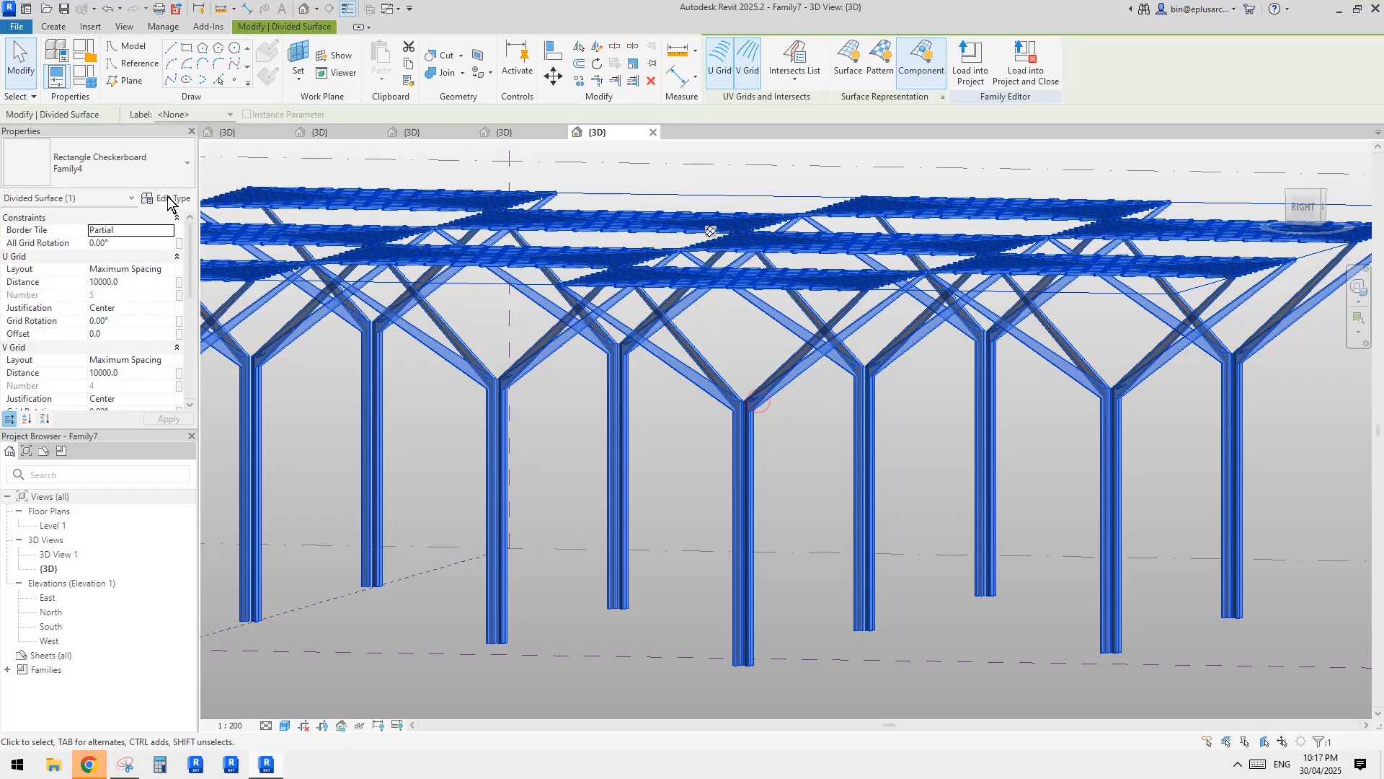
click(166, 199)
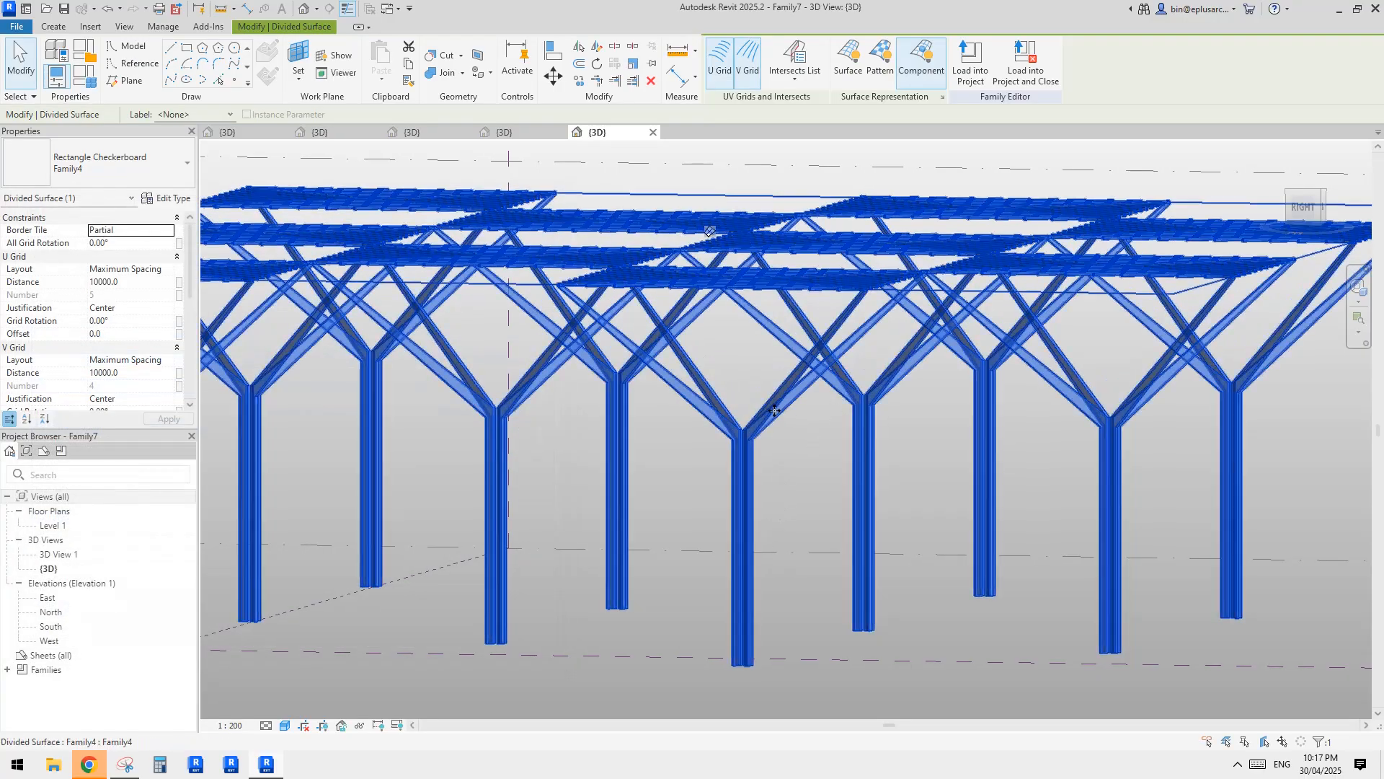
Examine the tree-column canopy array from several angles, including the slatted panels and the branch joints.
click(849, 483)
scroll(852, 488, down, 3)
shift+middle_drag(858, 487, 893, 396)
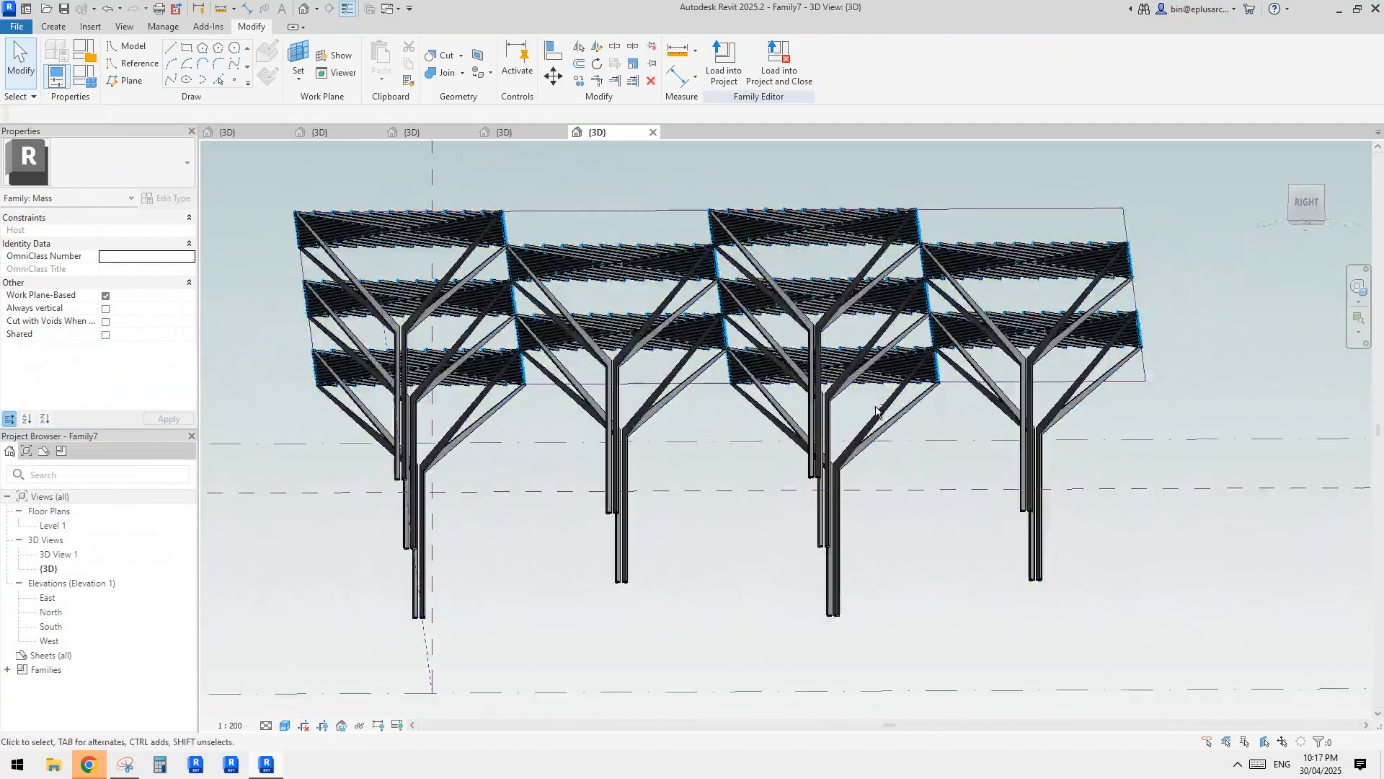
scroll(789, 386, up, 4)
middle_drag(729, 309, 756, 445)
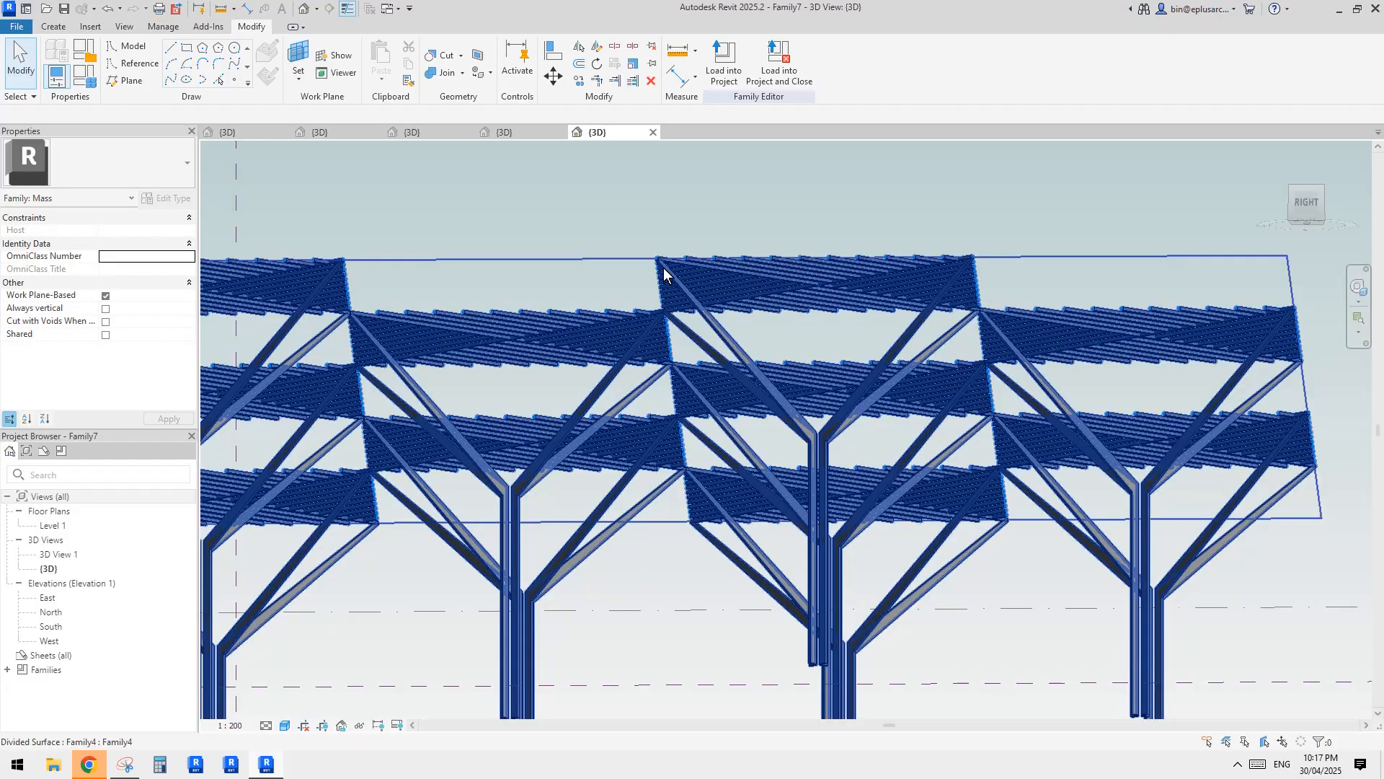
scroll(802, 360, down, 3)
shift+middle_drag(802, 361, 435, 184)
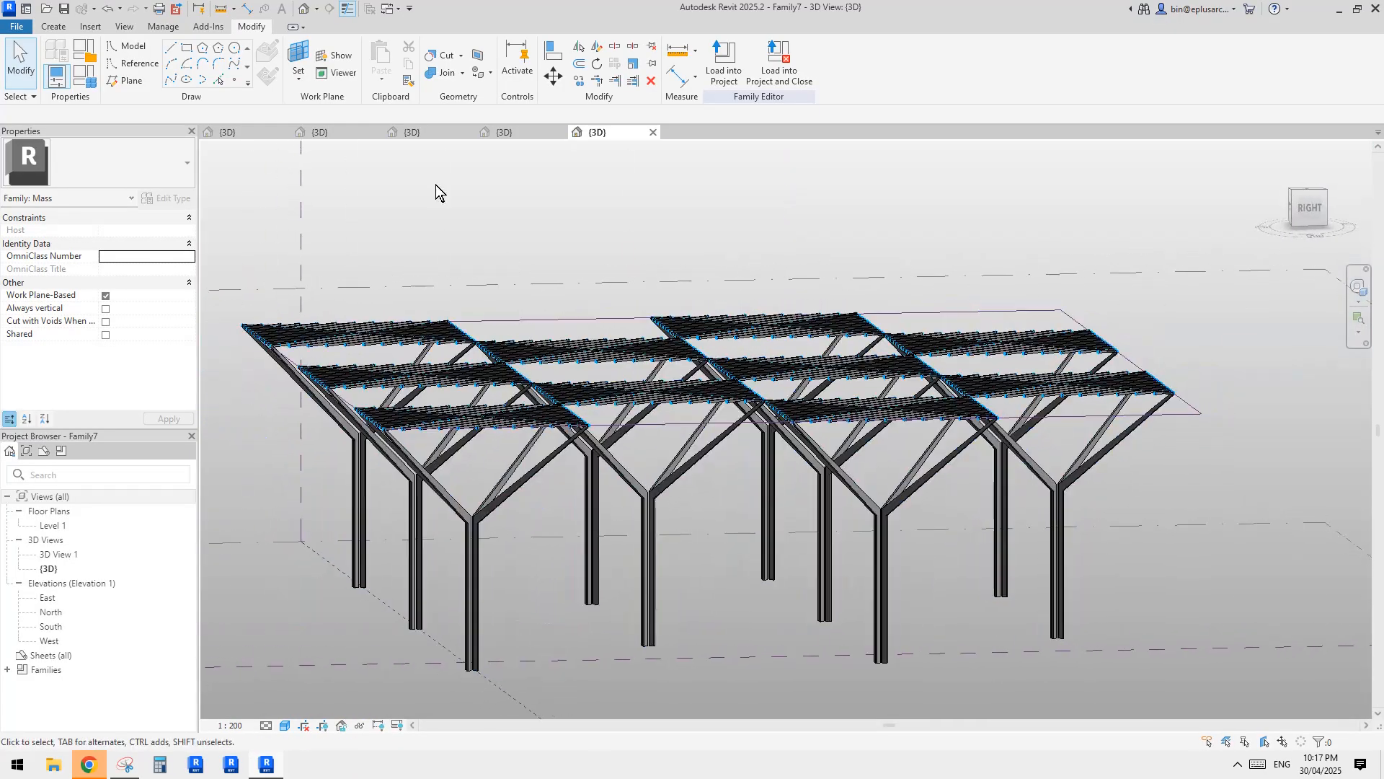
scroll(878, 507, up, 3)
click(878, 508)
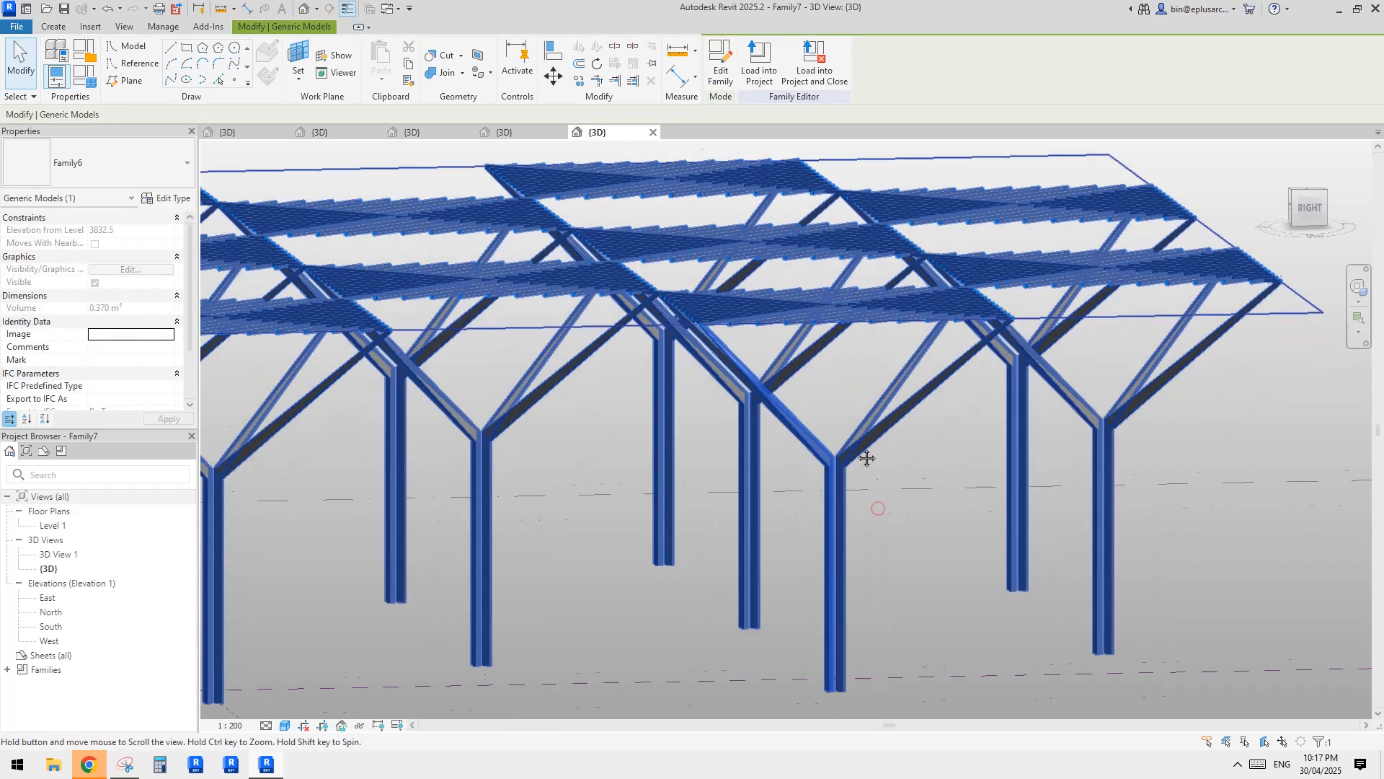
Open the Family6 branch component of a front tree column for editing.
click(750, 395)
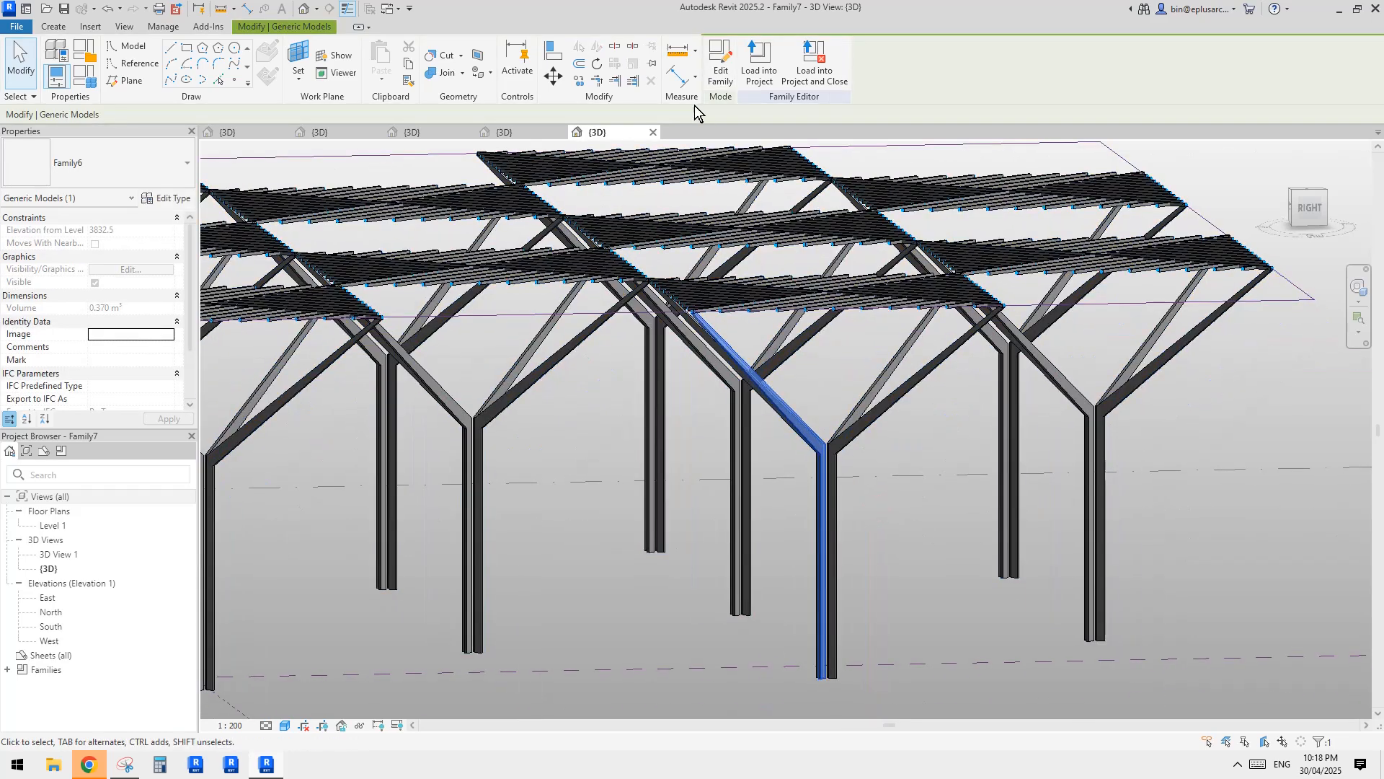
click(719, 76)
key(Escape)
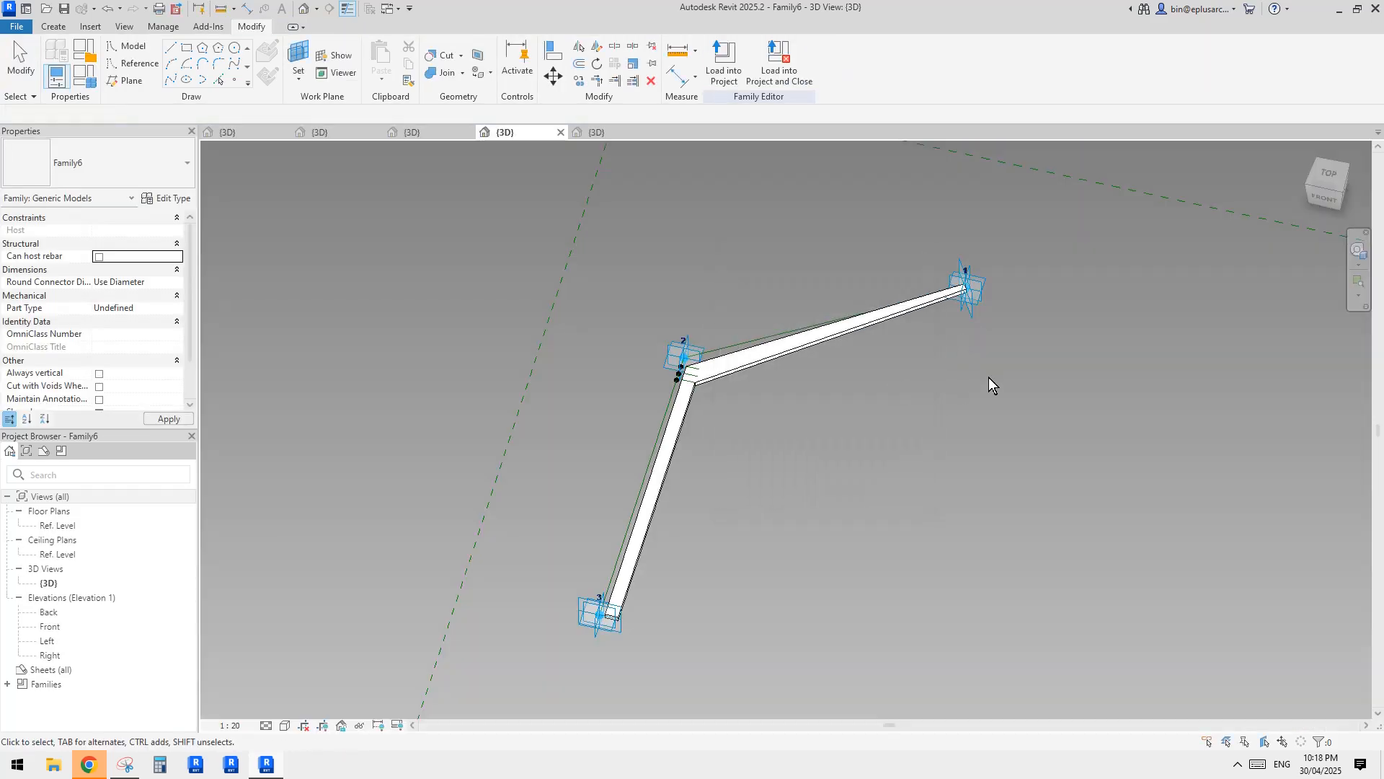
Set the width of the profile at the upper branch's outer end to 200 mm.
scroll(989, 378, up, 3)
middle_drag(965, 249, 1054, 379)
scroll(963, 279, down, 1)
scroll(943, 372, up, 5)
scroll(945, 371, up, 2)
click(926, 328)
text(200)
key(Return)
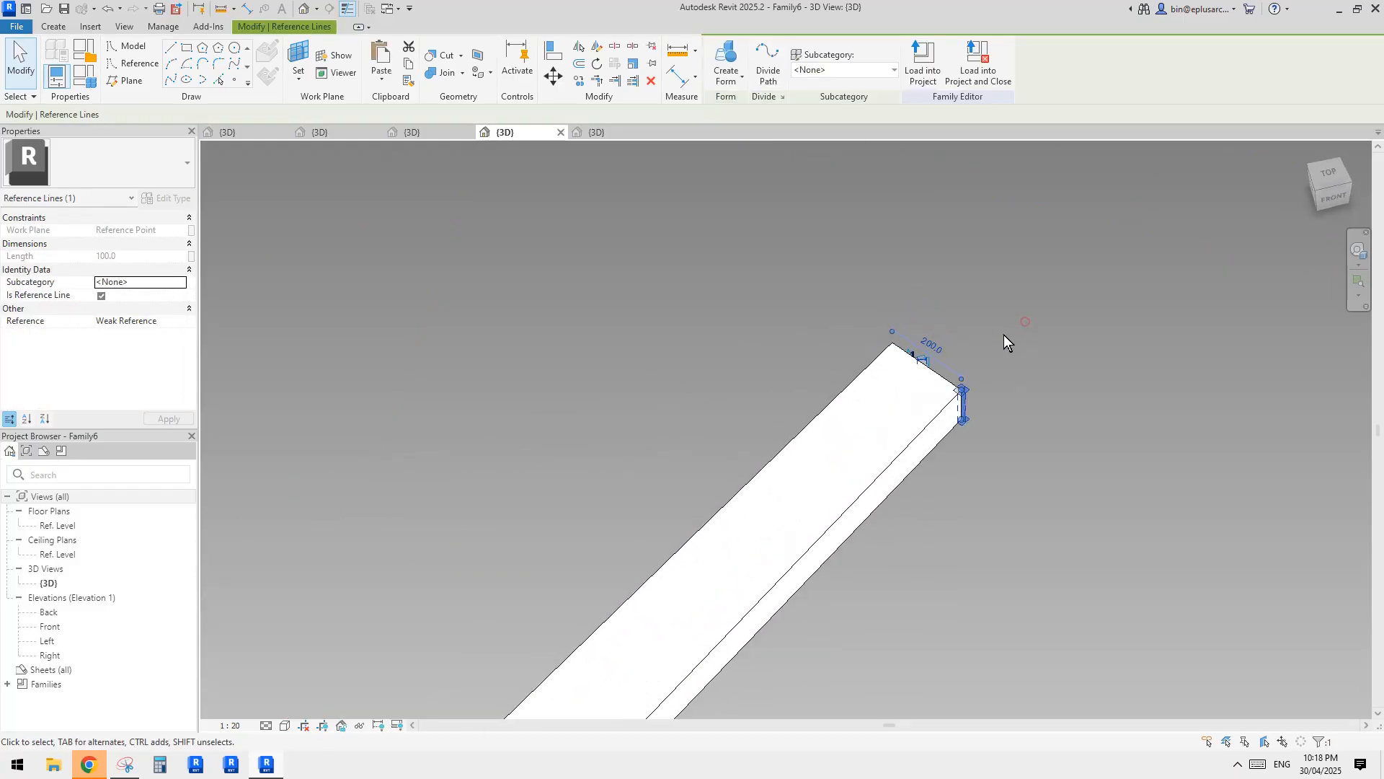
click(1023, 321)
Set the width of the reference-line profile at the column base to 300 mm.
scroll(1018, 325, down, 4)
scroll(894, 483, down, 2)
middle_drag(858, 534, 881, 286)
scroll(757, 451, down, 3)
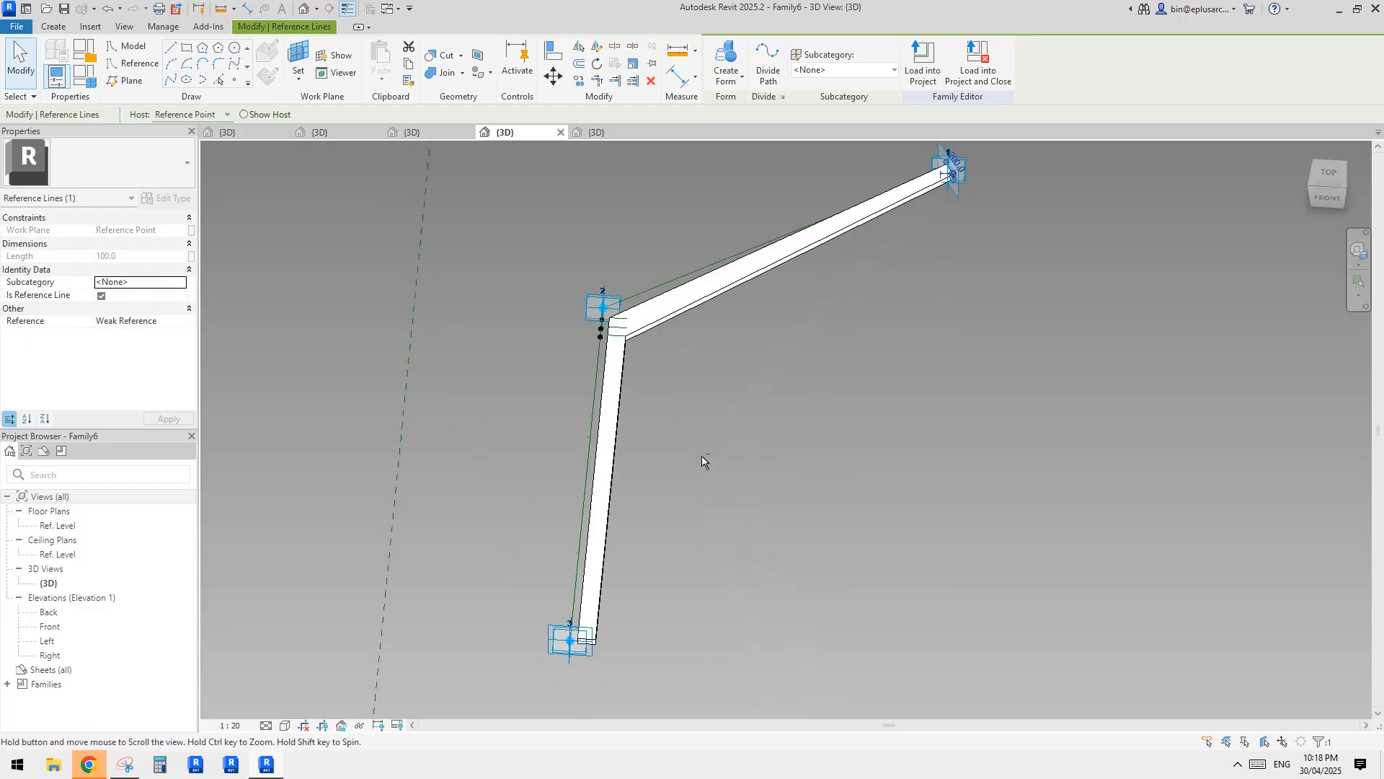
scroll(611, 613, up, 4)
key(Tab)
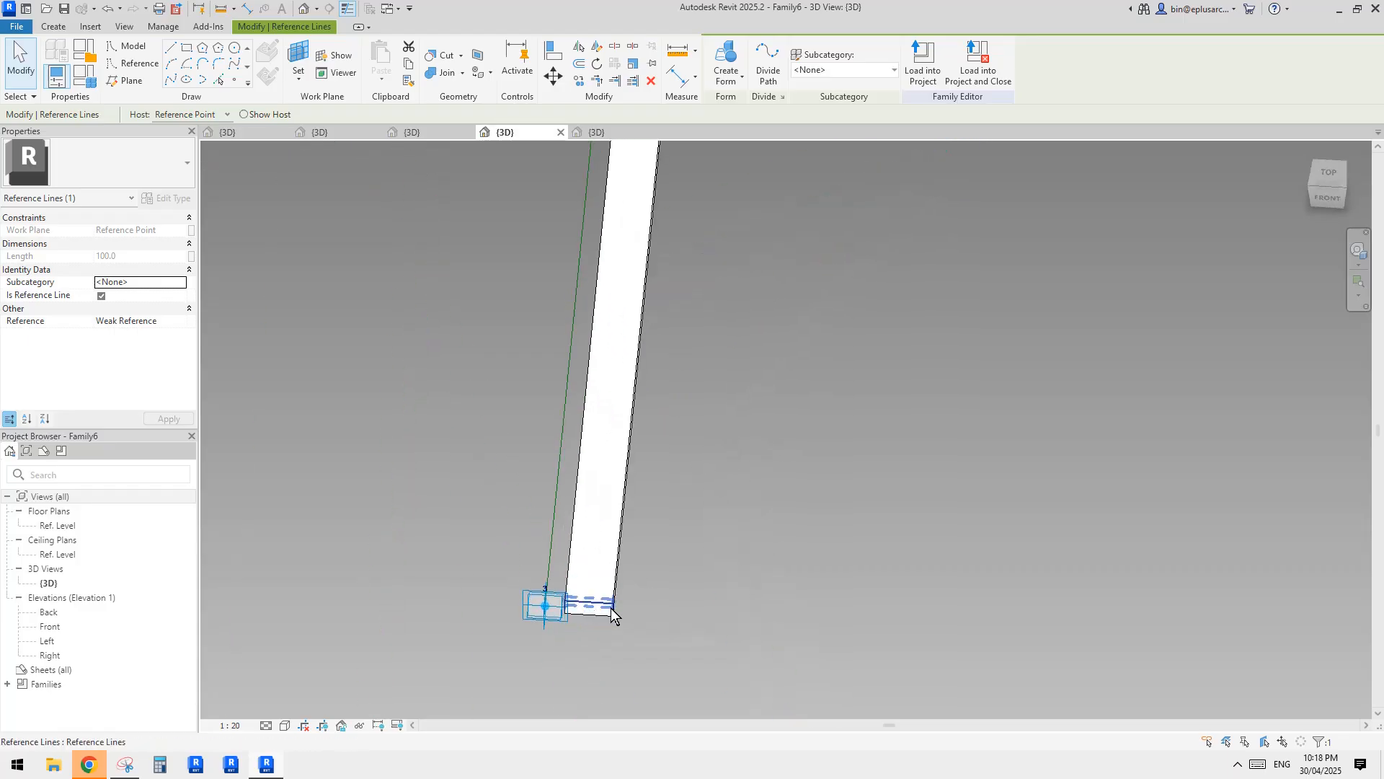
scroll(621, 610, up, 4)
click(621, 610)
key(Tab)
click(606, 617)
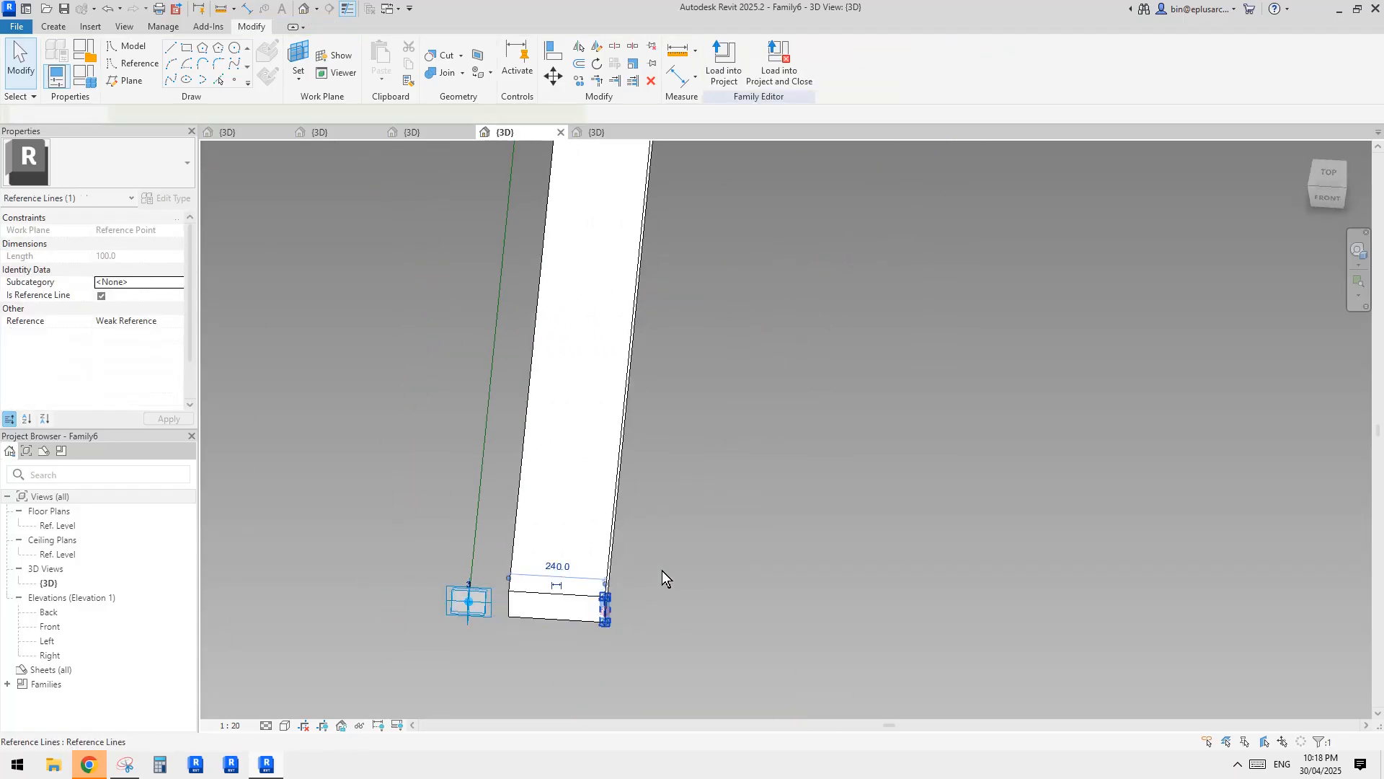
click(600, 555)
text(3000)
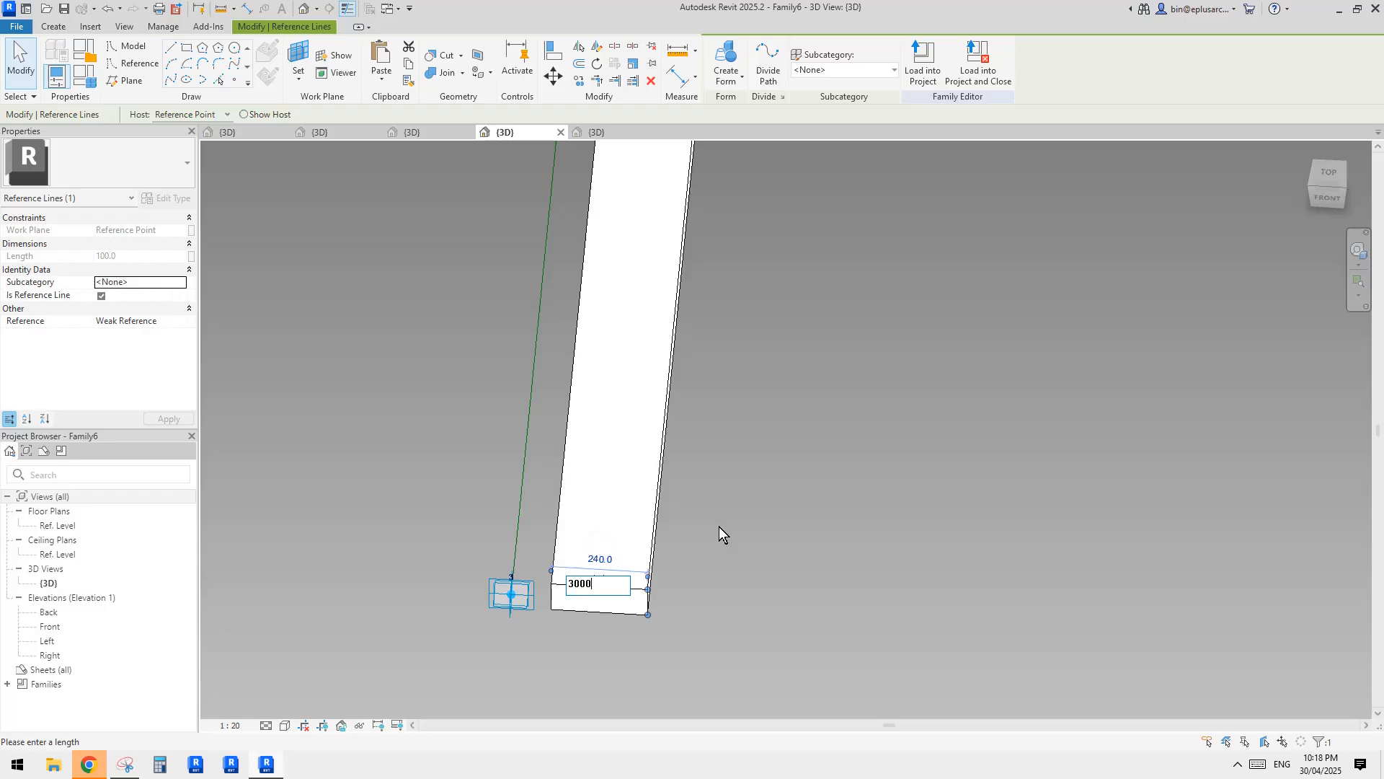
key(Return)
scroll(721, 534, down, 2)
scroll(721, 530, down, 4)
click(738, 517)
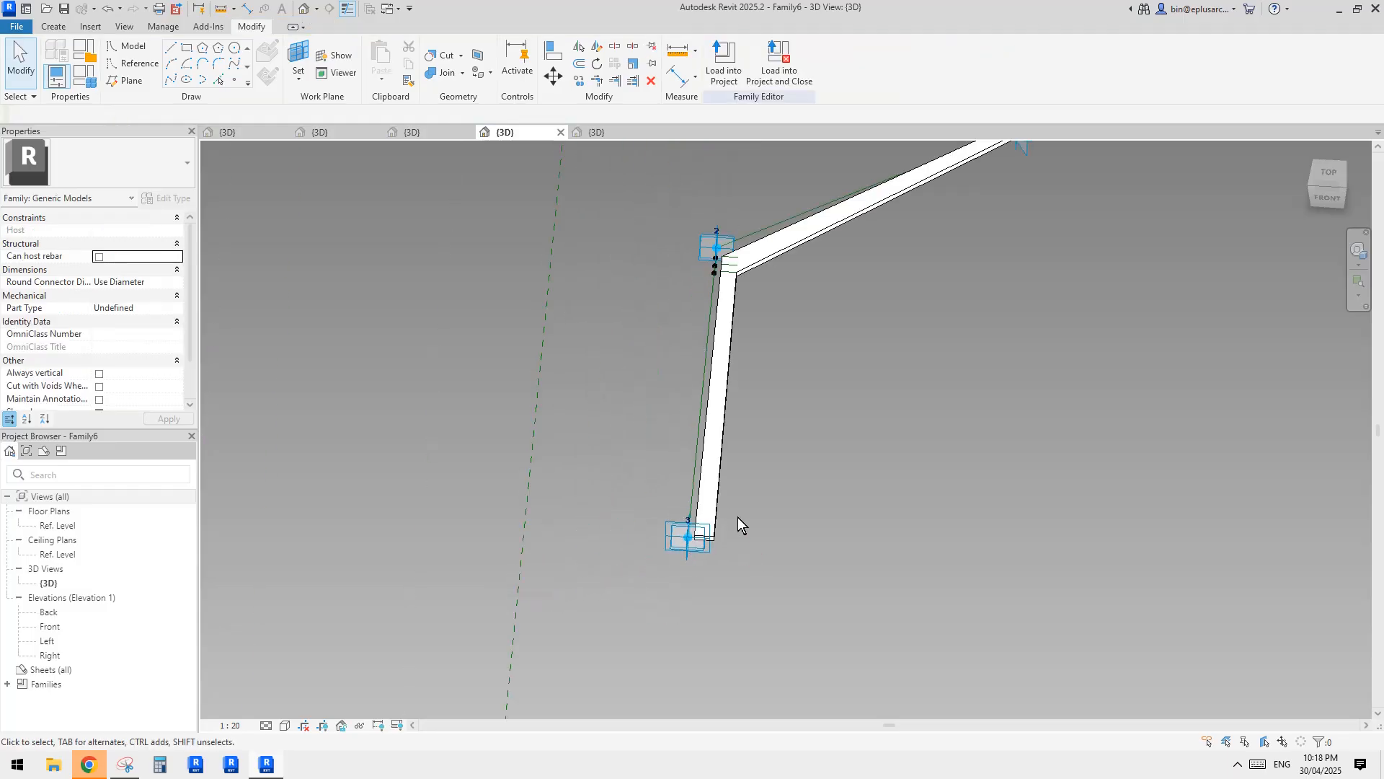
Set the width of the lowest of the three profiles at the branch joint to 300 mm.
shift+middle_drag(738, 517, 695, 615)
scroll(712, 375, up, 4)
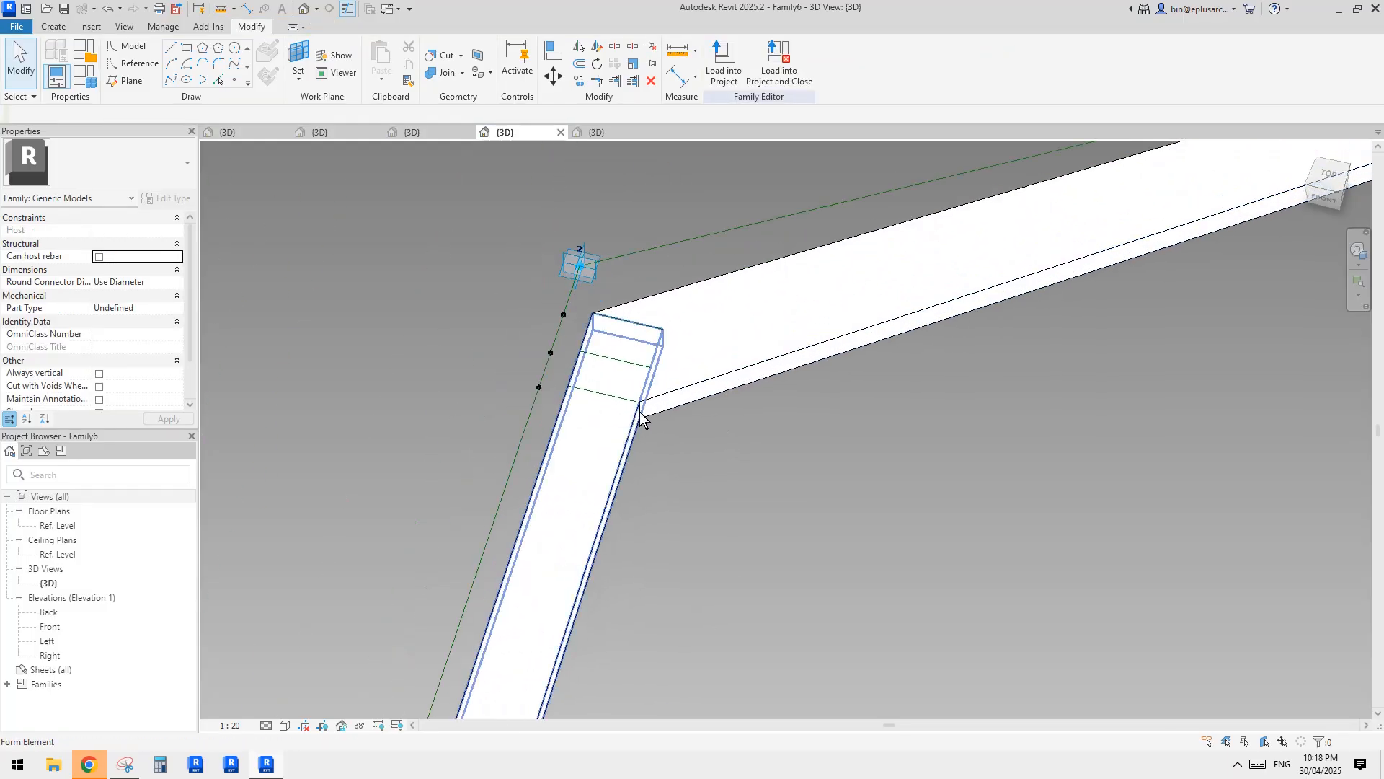
click(641, 413)
click(616, 372)
text(3)
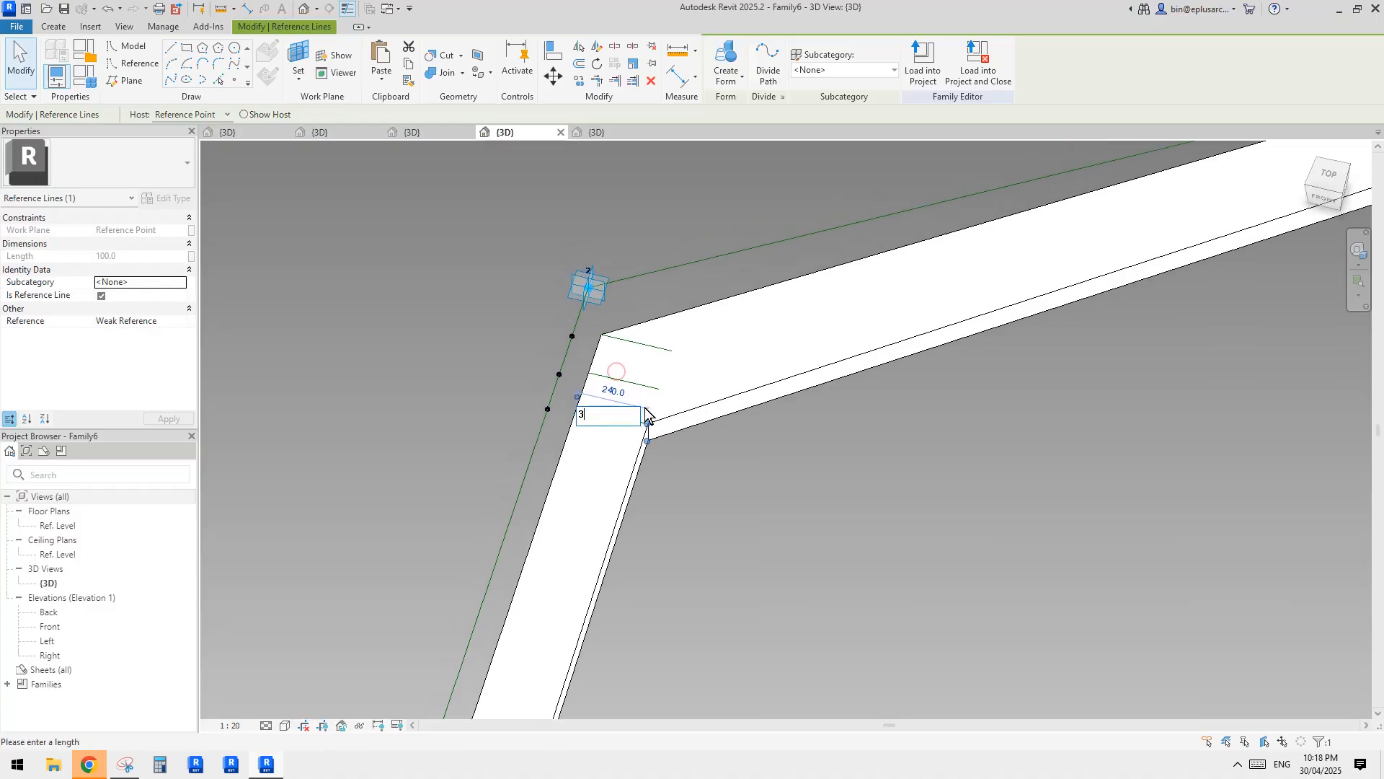
text(000)
key(Return)
key(Escape)
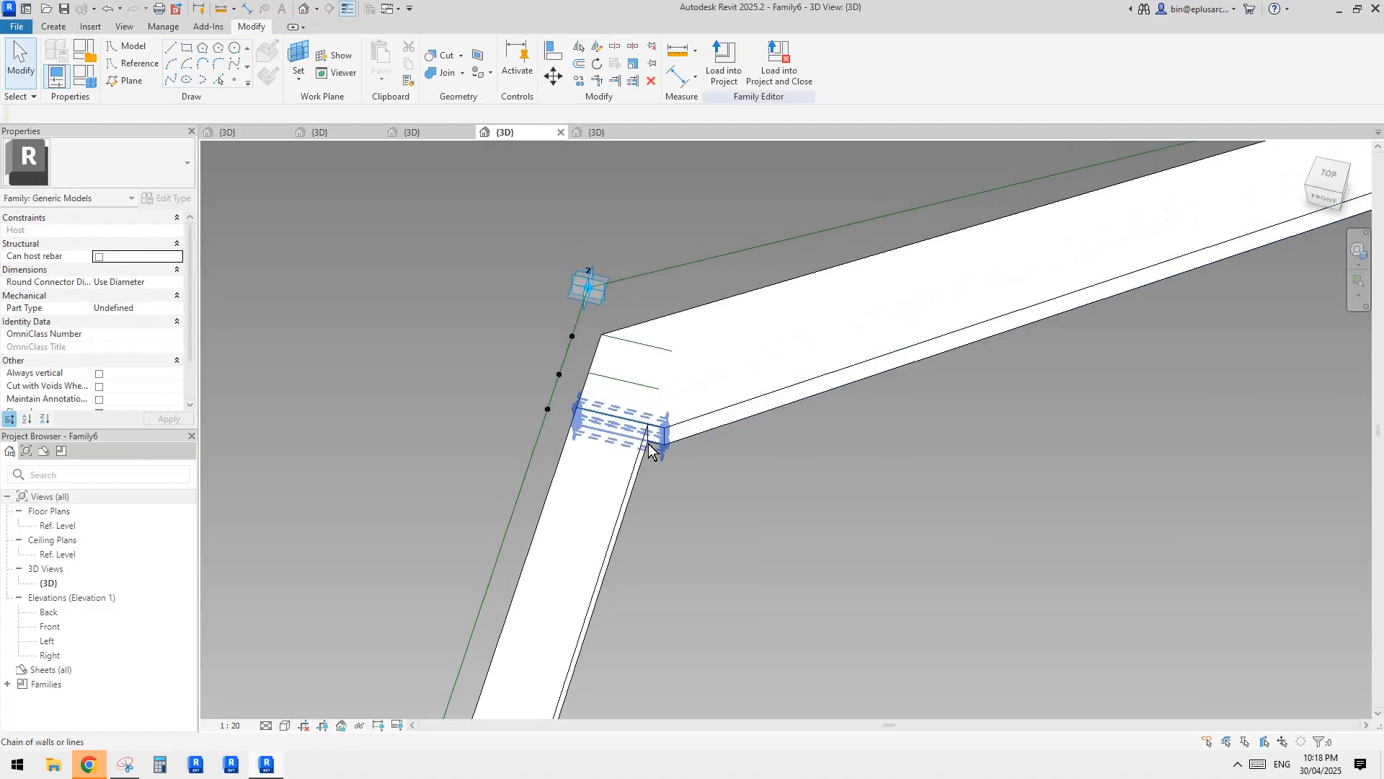
Display the model in wireframe and set the width of the middle joint profile to 300 mm.
key(Tab)
key(w)
key(f)
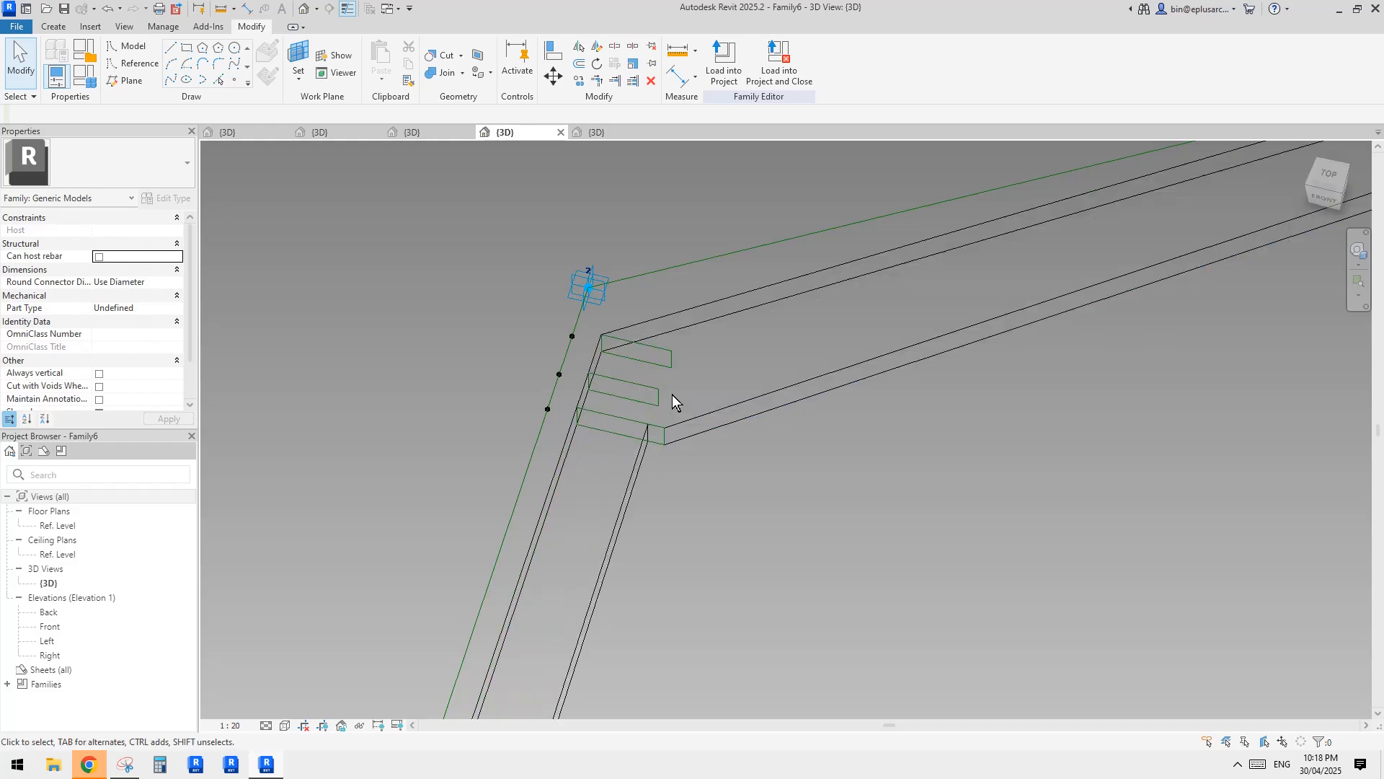
scroll(670, 396, up, 2)
key(Tab)
click(657, 403)
click(656, 401)
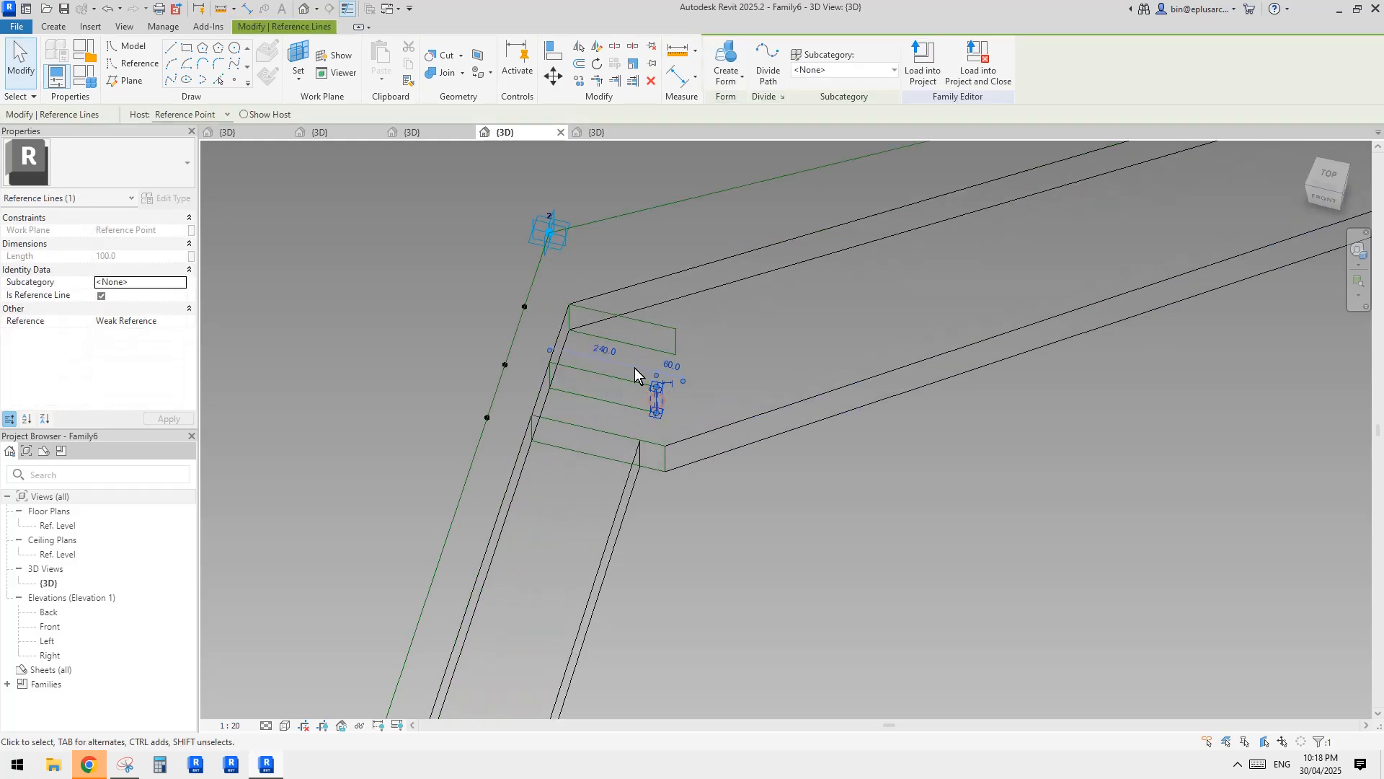
text(3000)
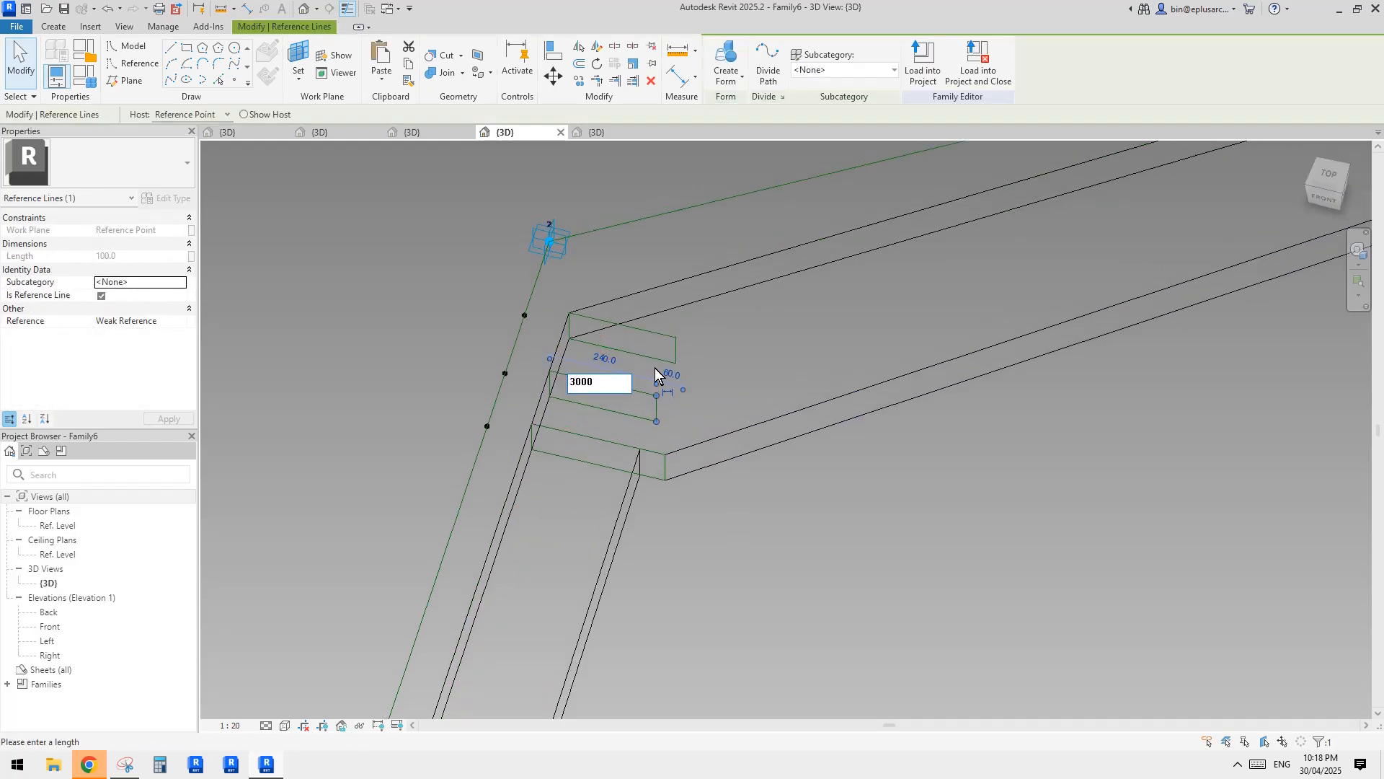
key(Return)
Set the width of the uppermost joint profile to 300 mm.
key(Tab)
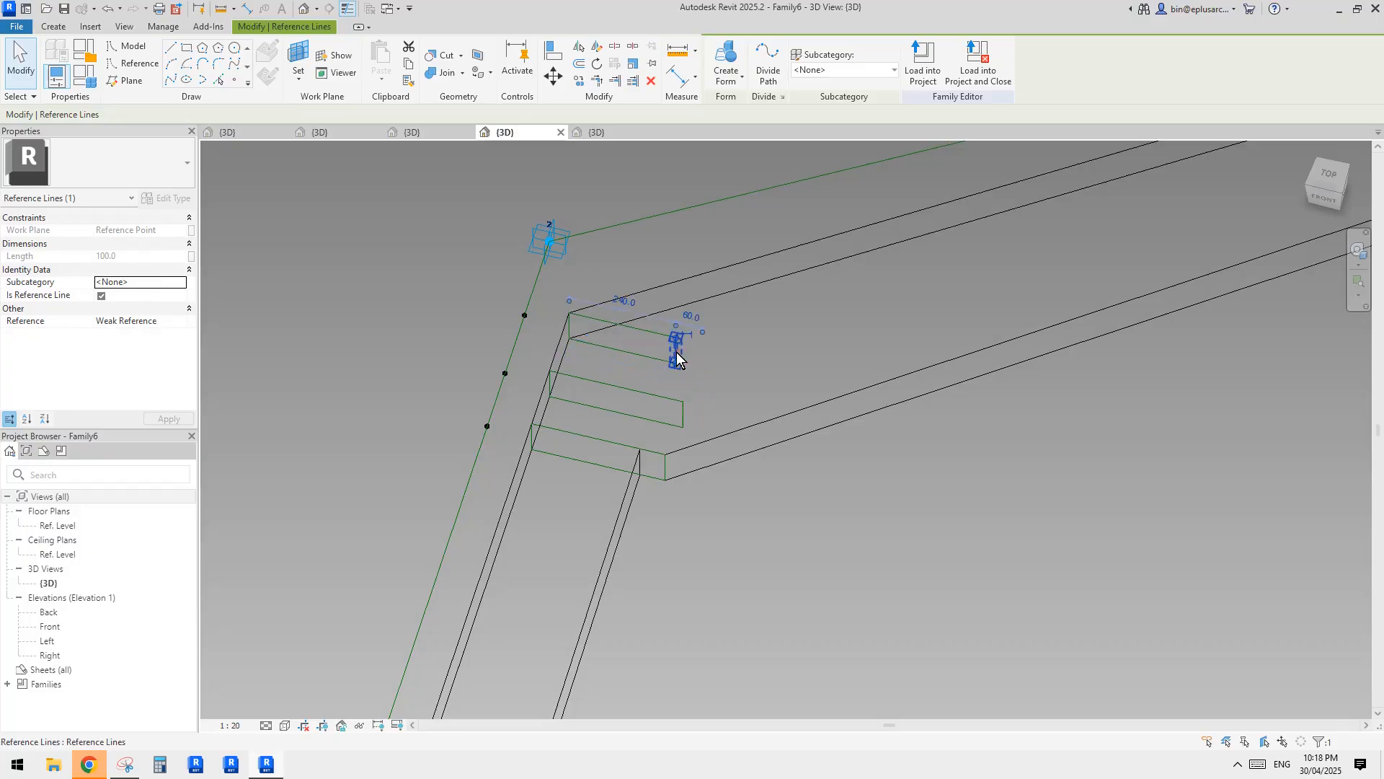
key(Return)
click(759, 343)
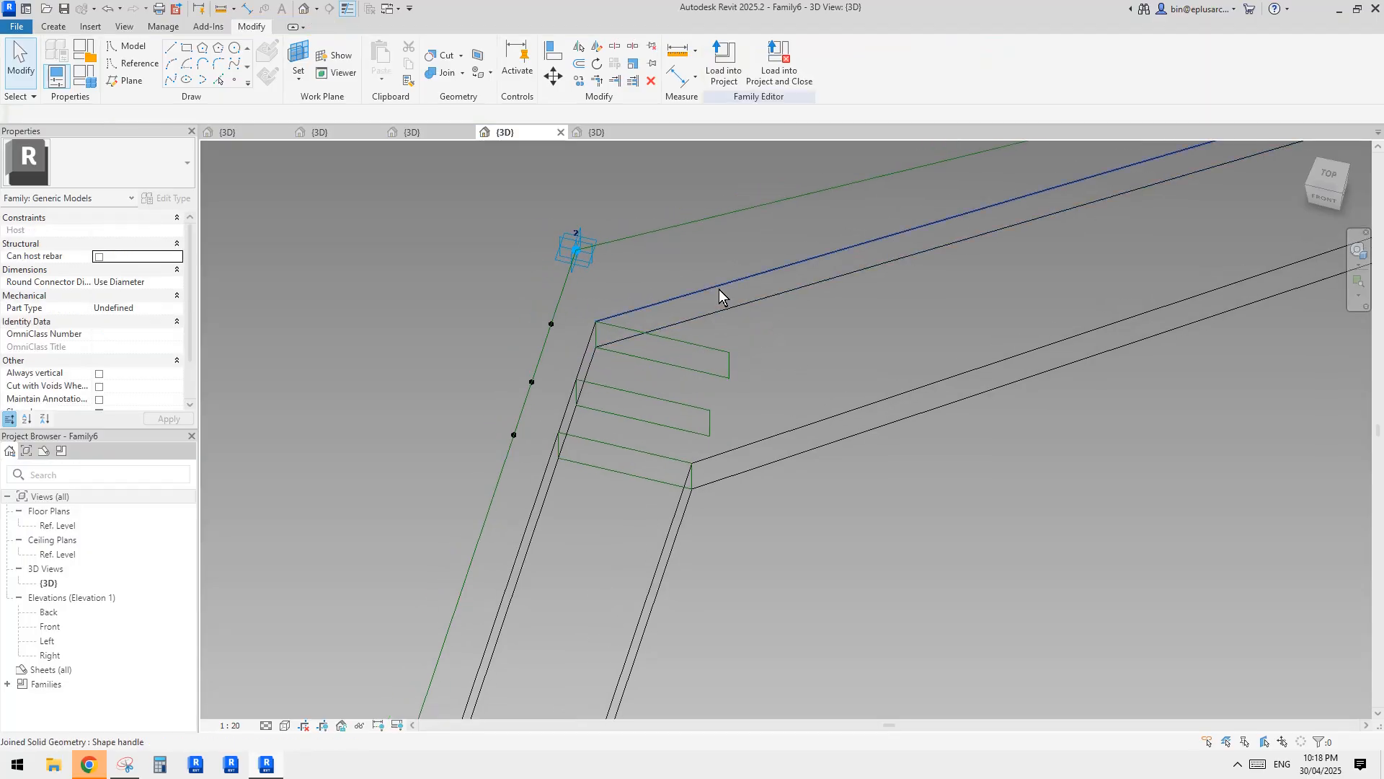
click(754, 395)
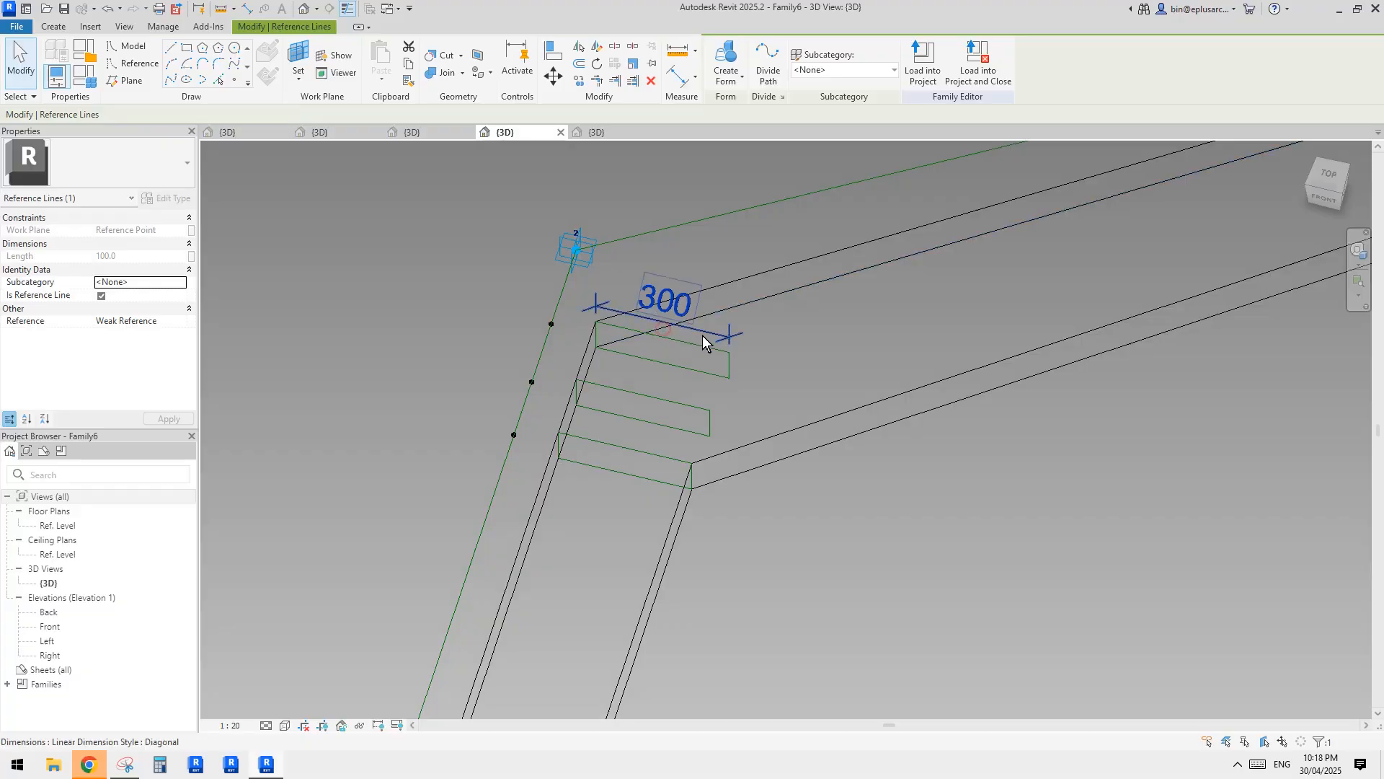
drag(702, 334, 714, 278)
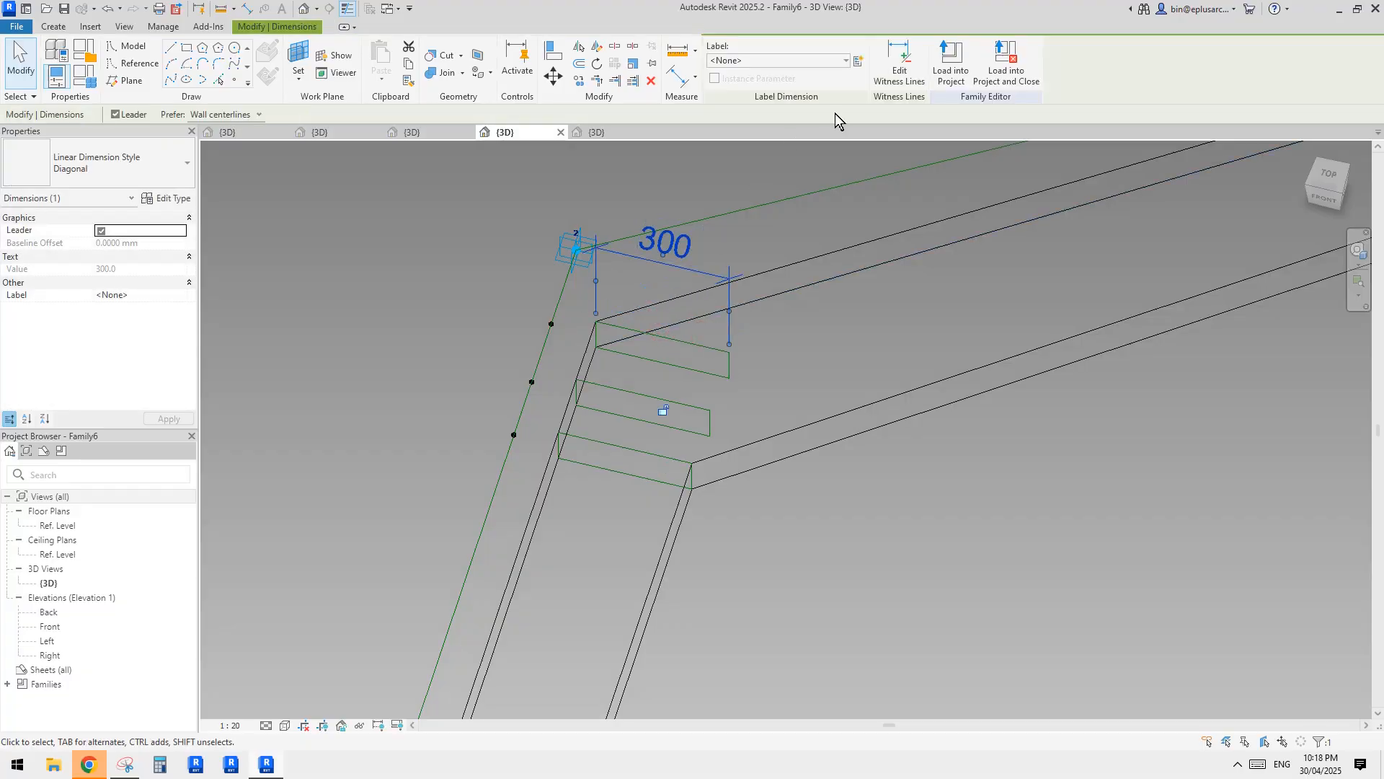
click(860, 62)
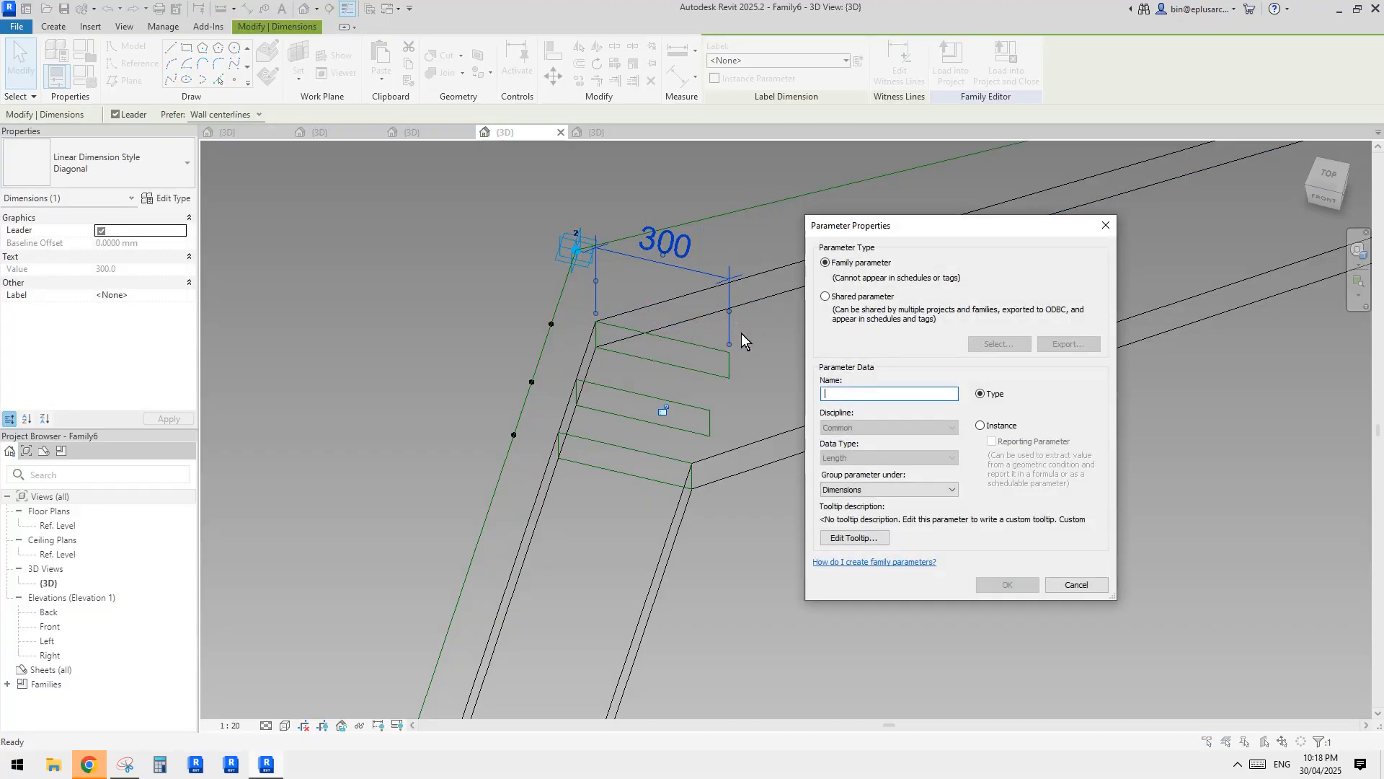
key(Escape)
key(Escape)
scroll(781, 330, down, 1)
middle_drag(719, 269, 738, 327)
click(723, 322)
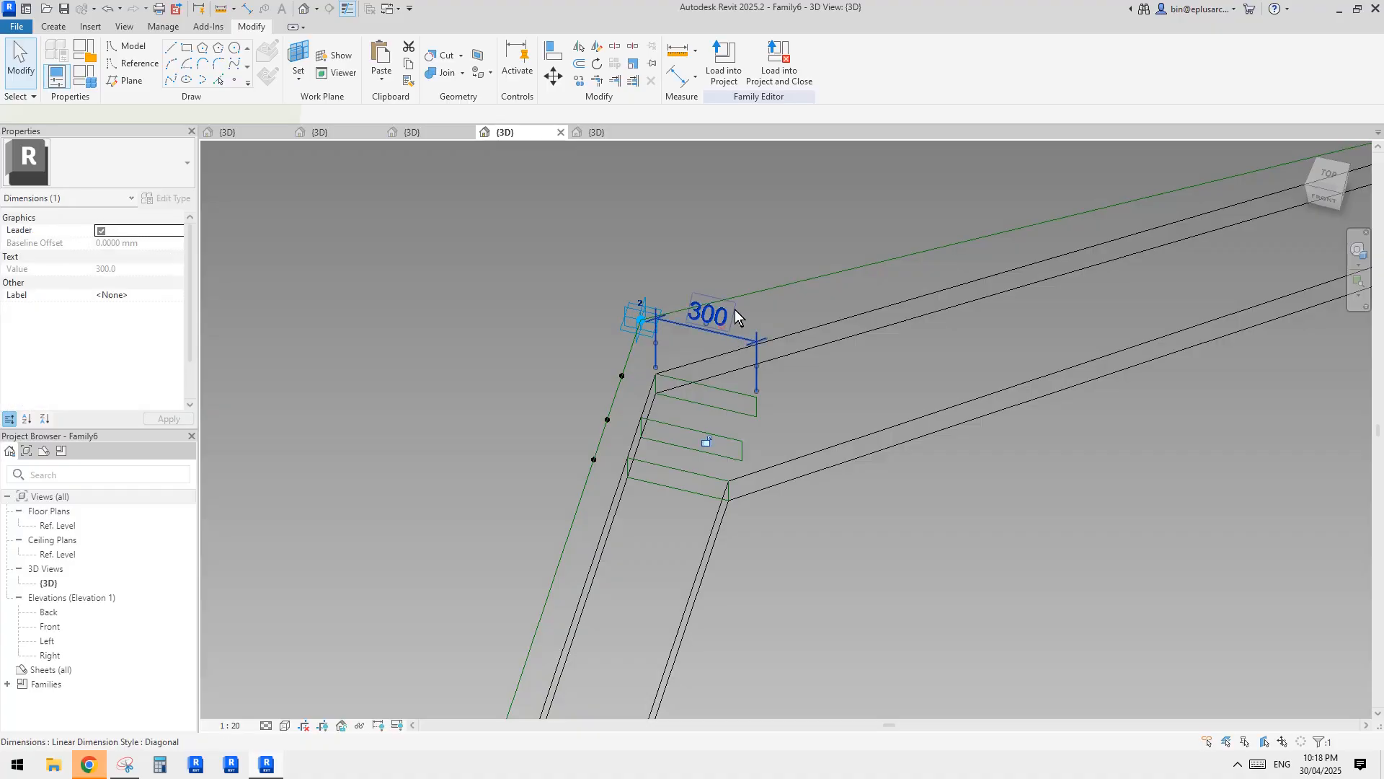
key(Delete)
Load the edited Family6 into Family7, overwriting the existing version.
scroll(756, 362, down, 6)
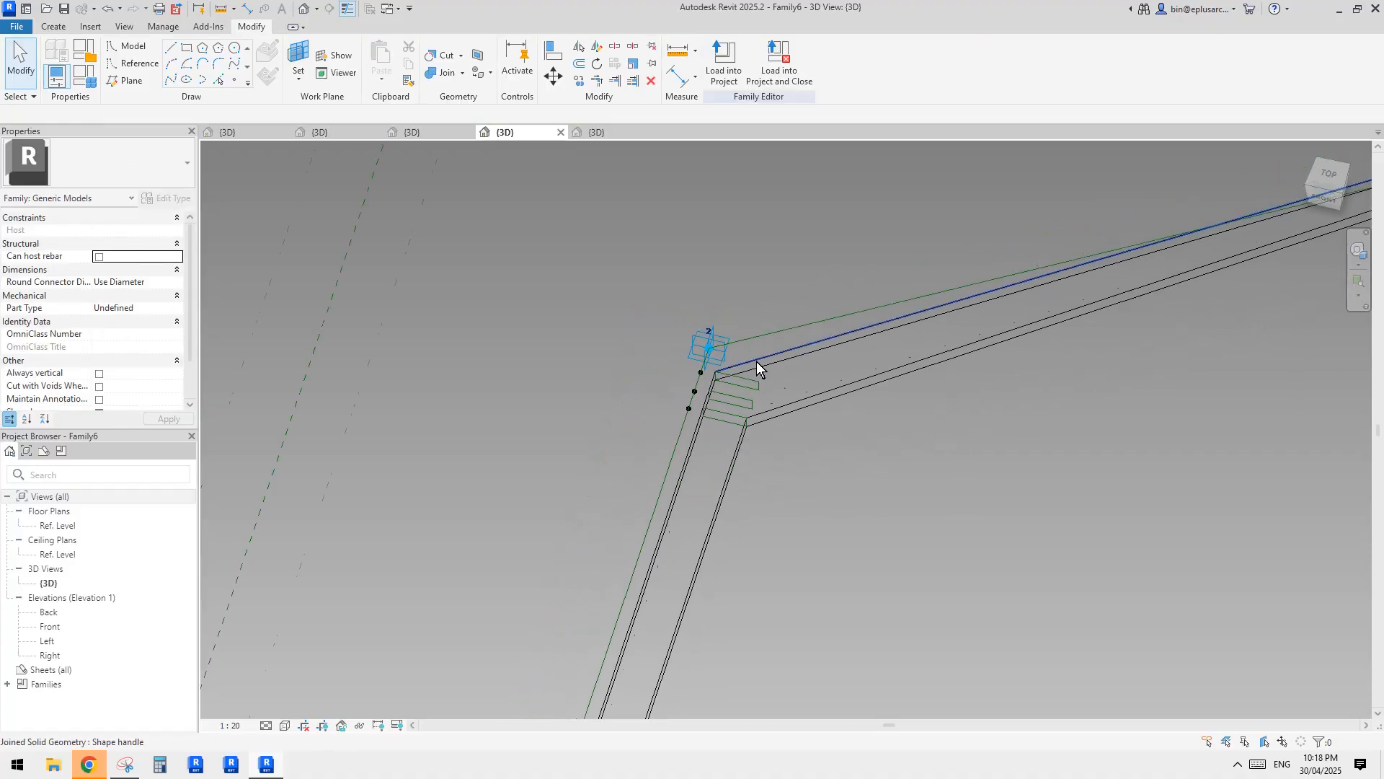
click(725, 78)
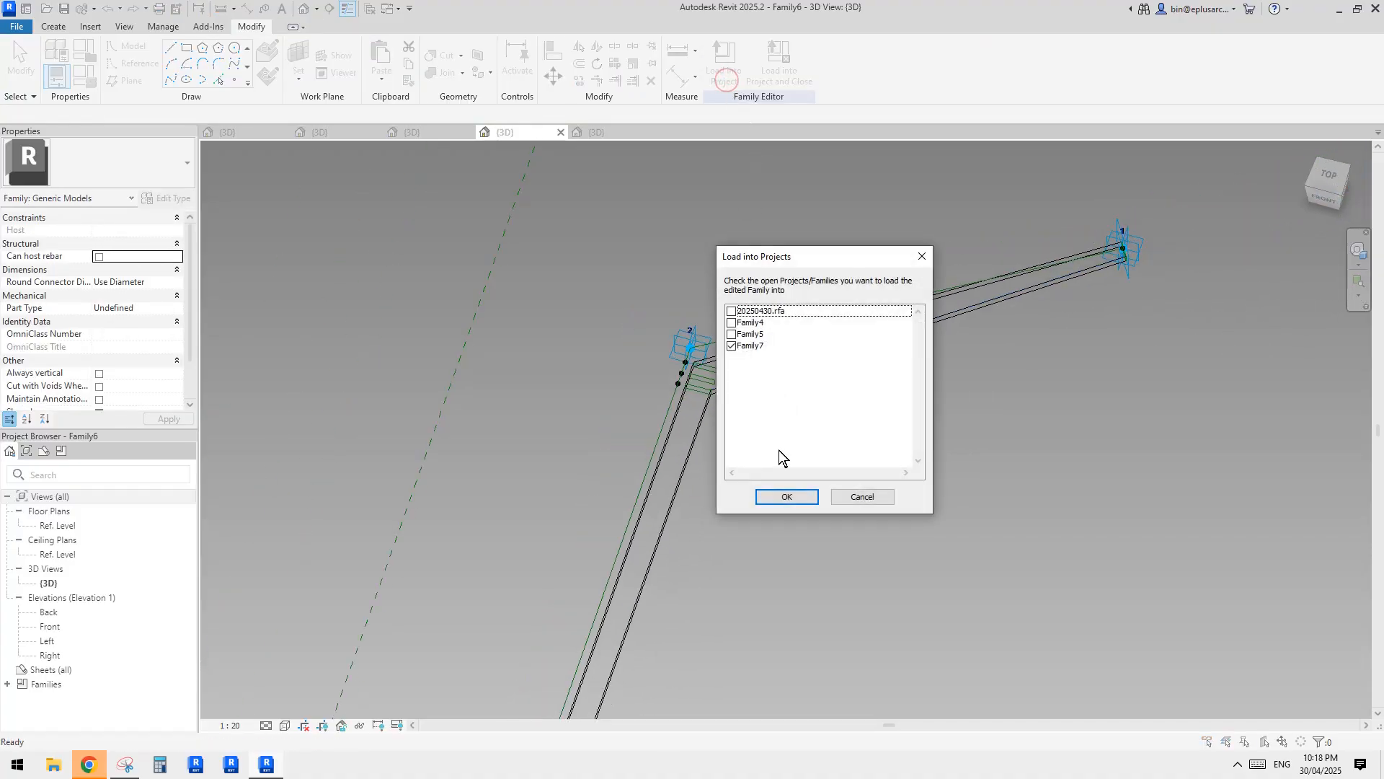
click(788, 496)
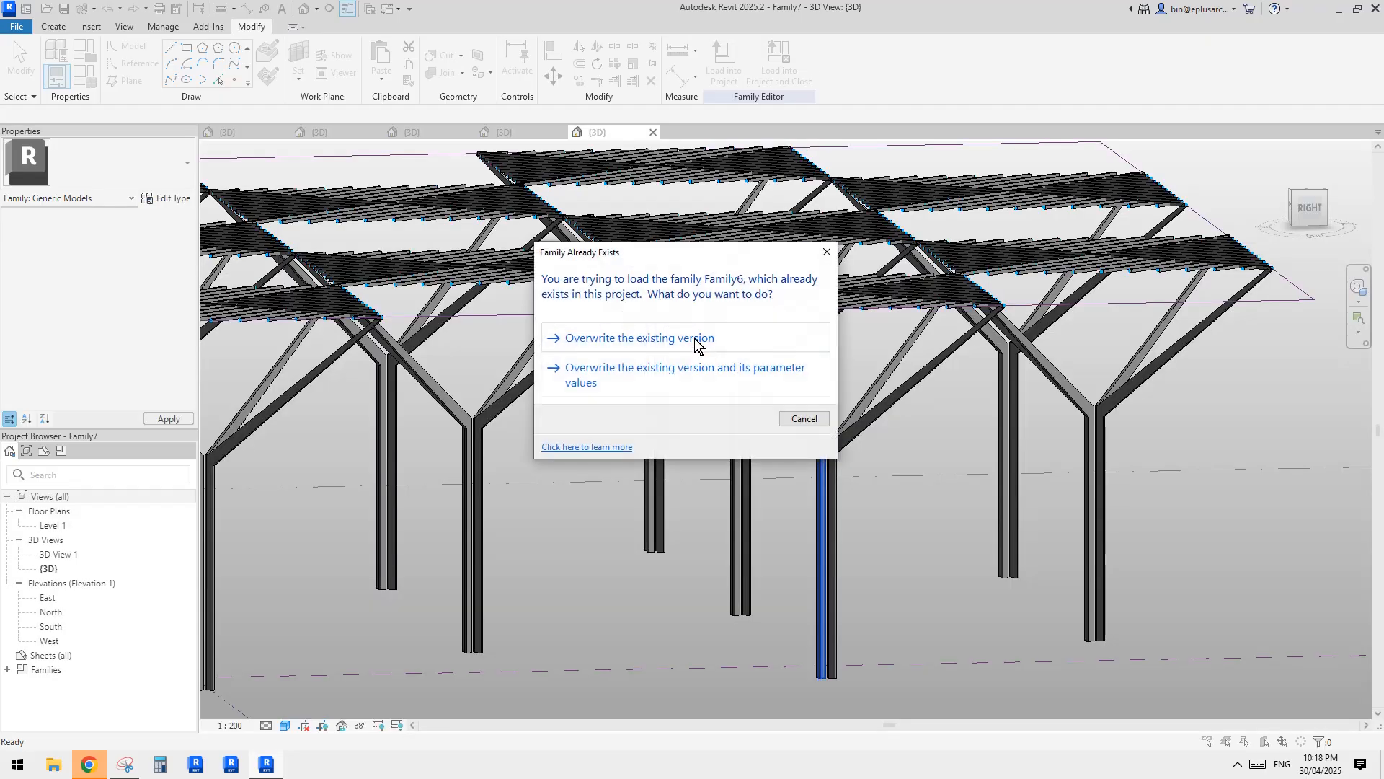
click(627, 343)
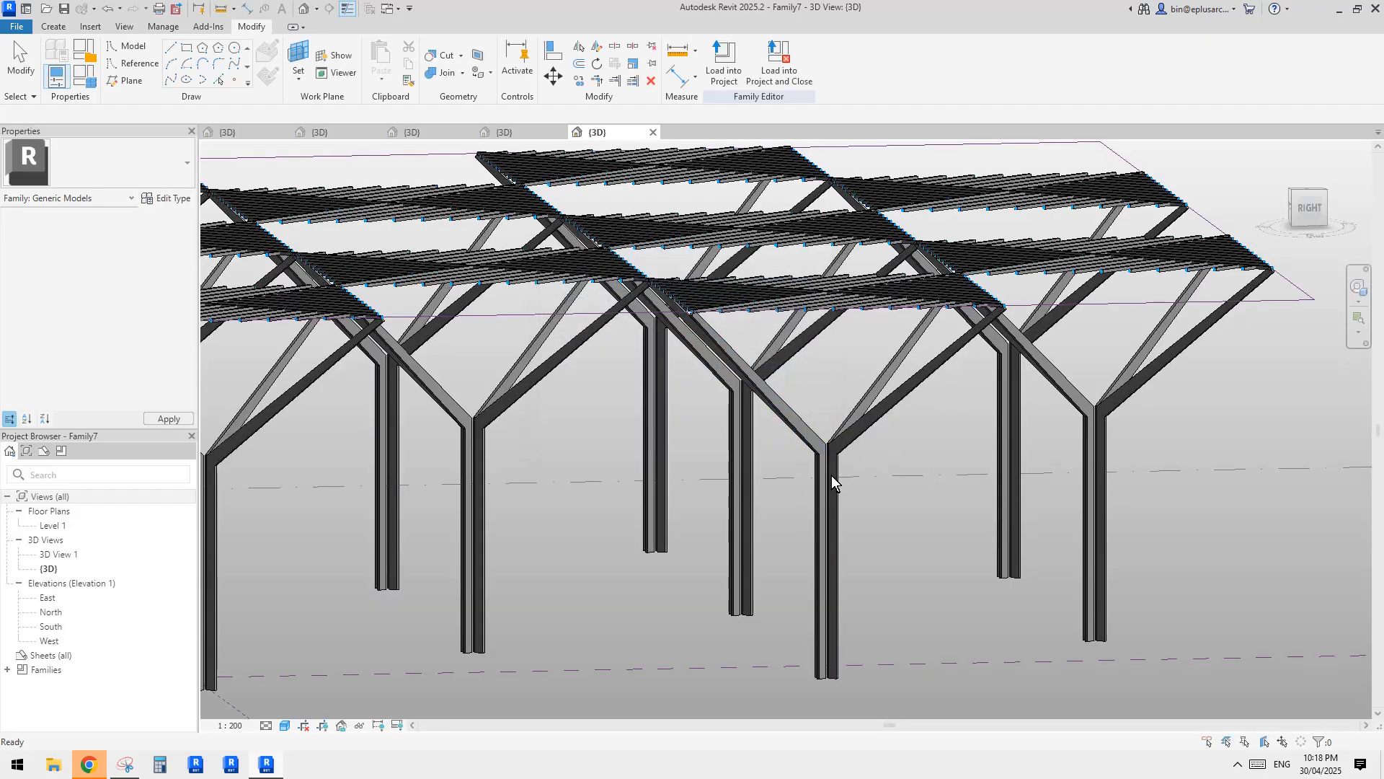
Examine the updated tree-column canopy array from the side and from above, including its boundary reference lines.
shift+middle_drag(838, 467, 907, 473)
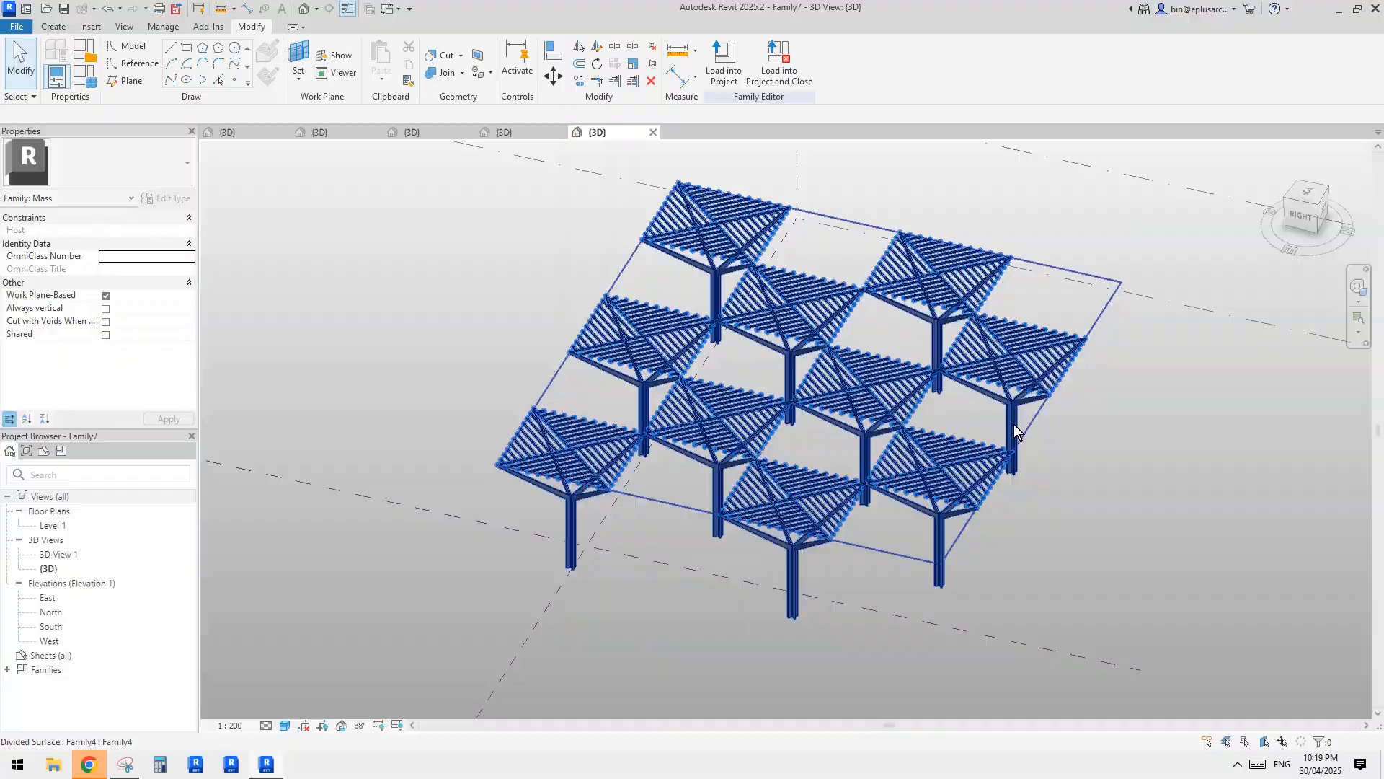
click(1105, 306)
shift+middle_drag(1105, 306, 948, 565)
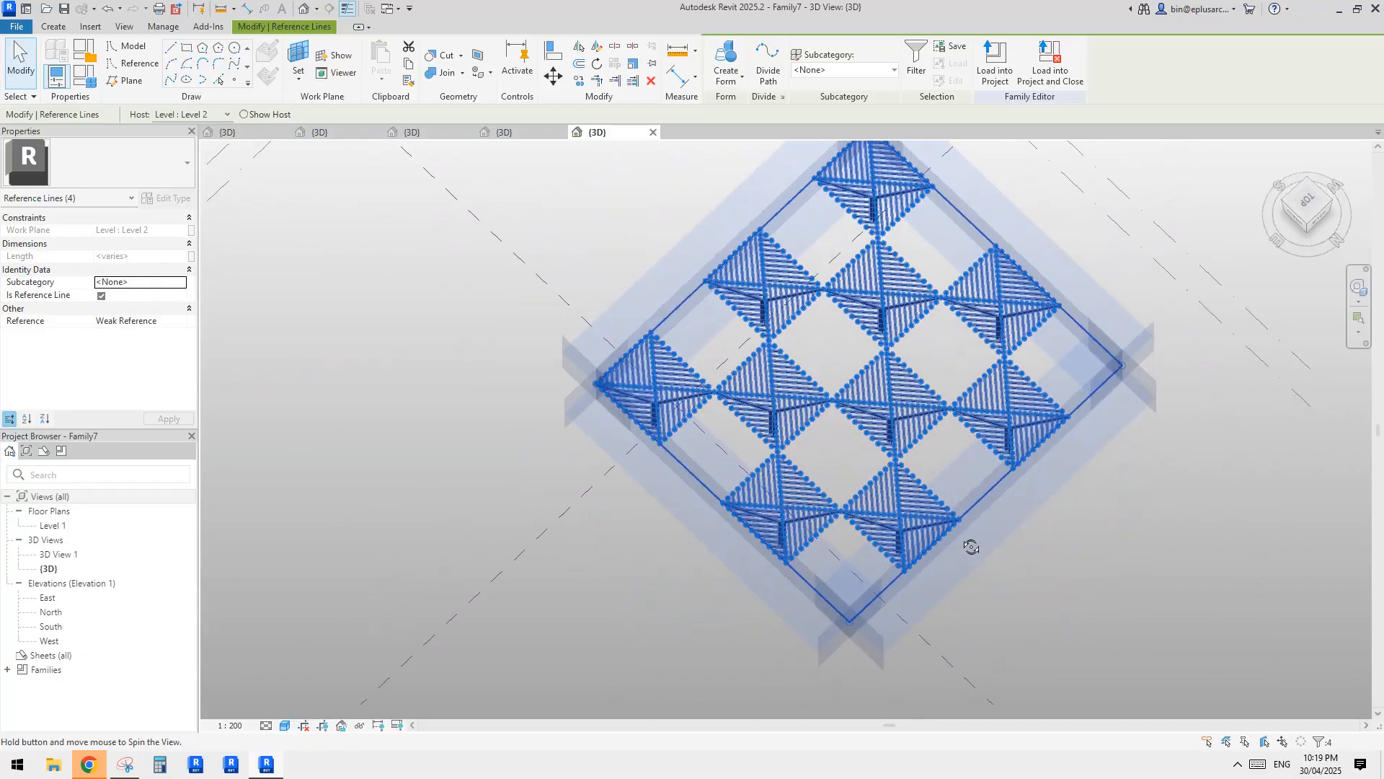
scroll(927, 433, up, 3)
scroll(898, 405, down, 2)
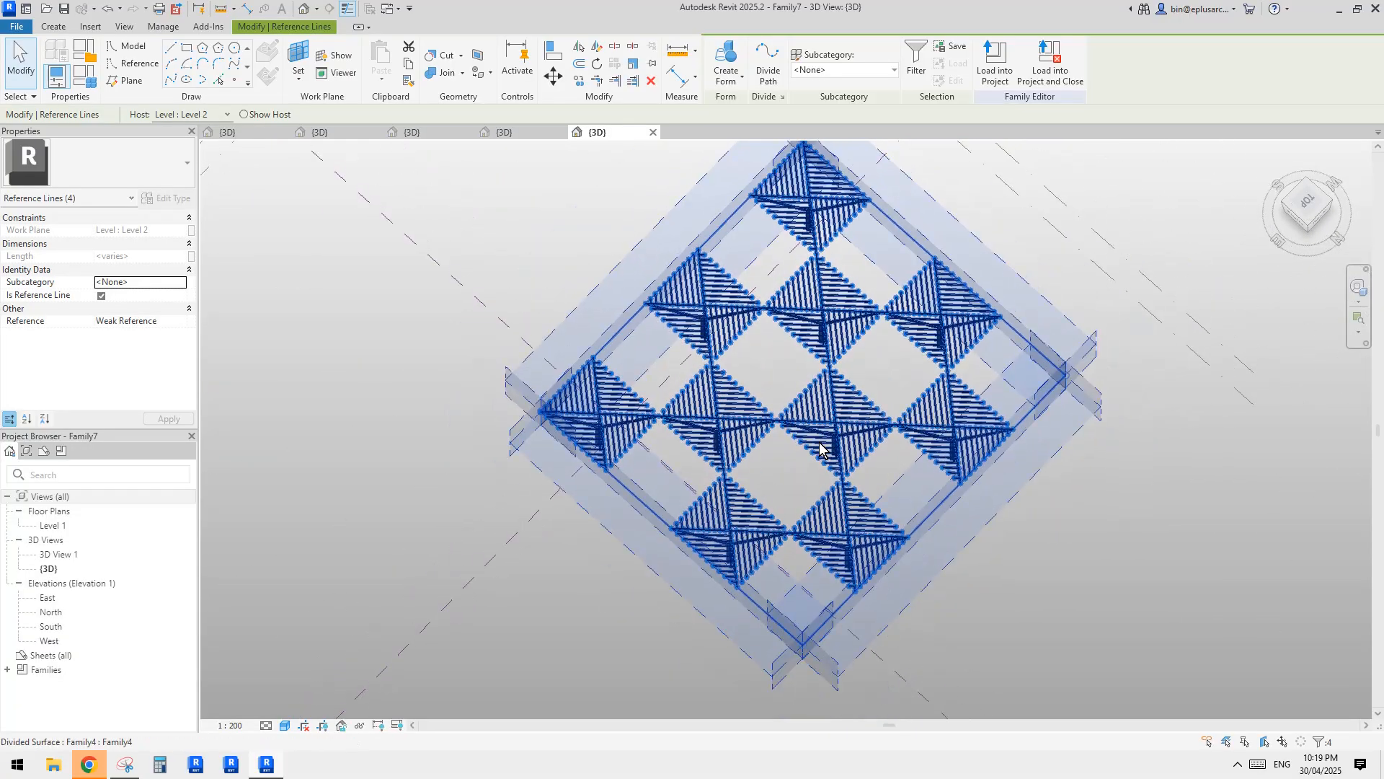
shift+middle_drag(858, 425, 865, 456)
scroll(860, 455, up, 2)
scroll(826, 428, down, 1)
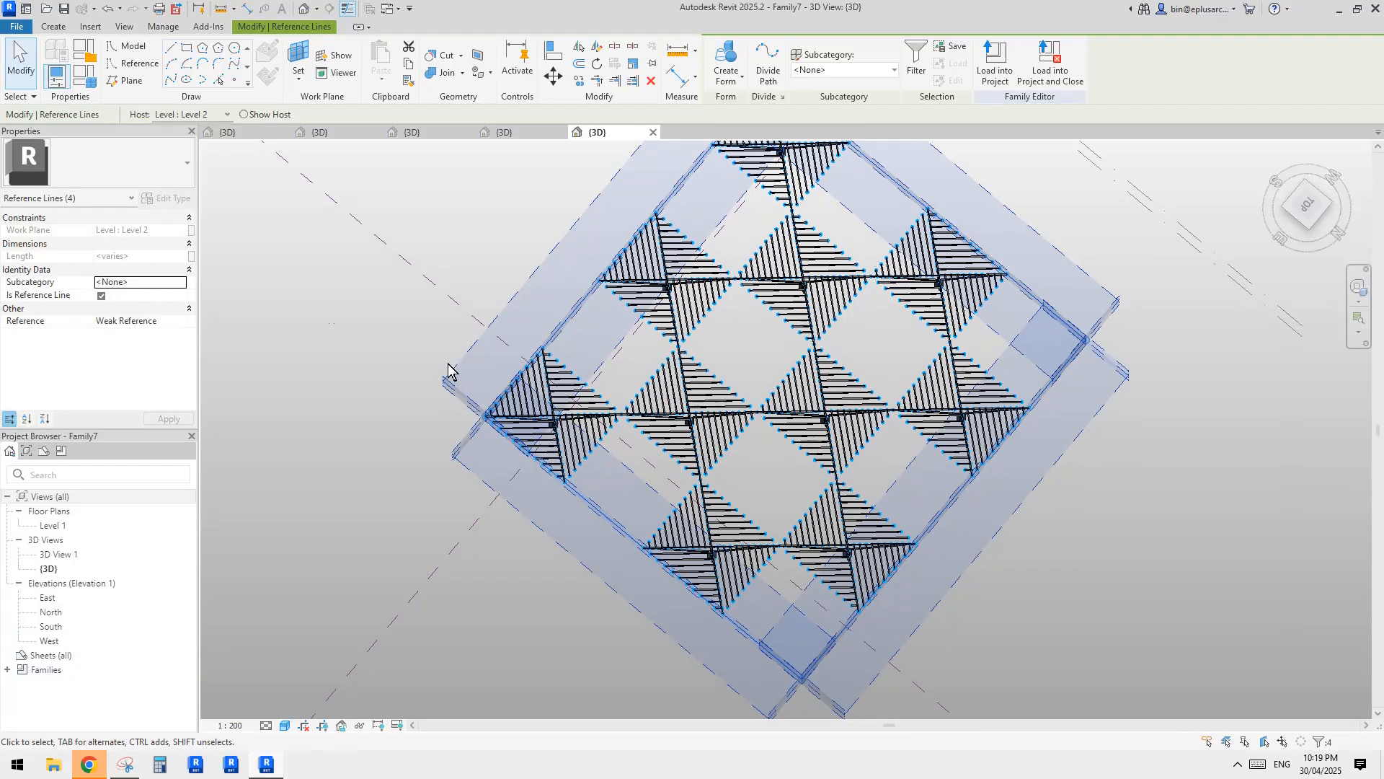
Select the canopy's divided surface and open the layout options of its U grid.
click(613, 348)
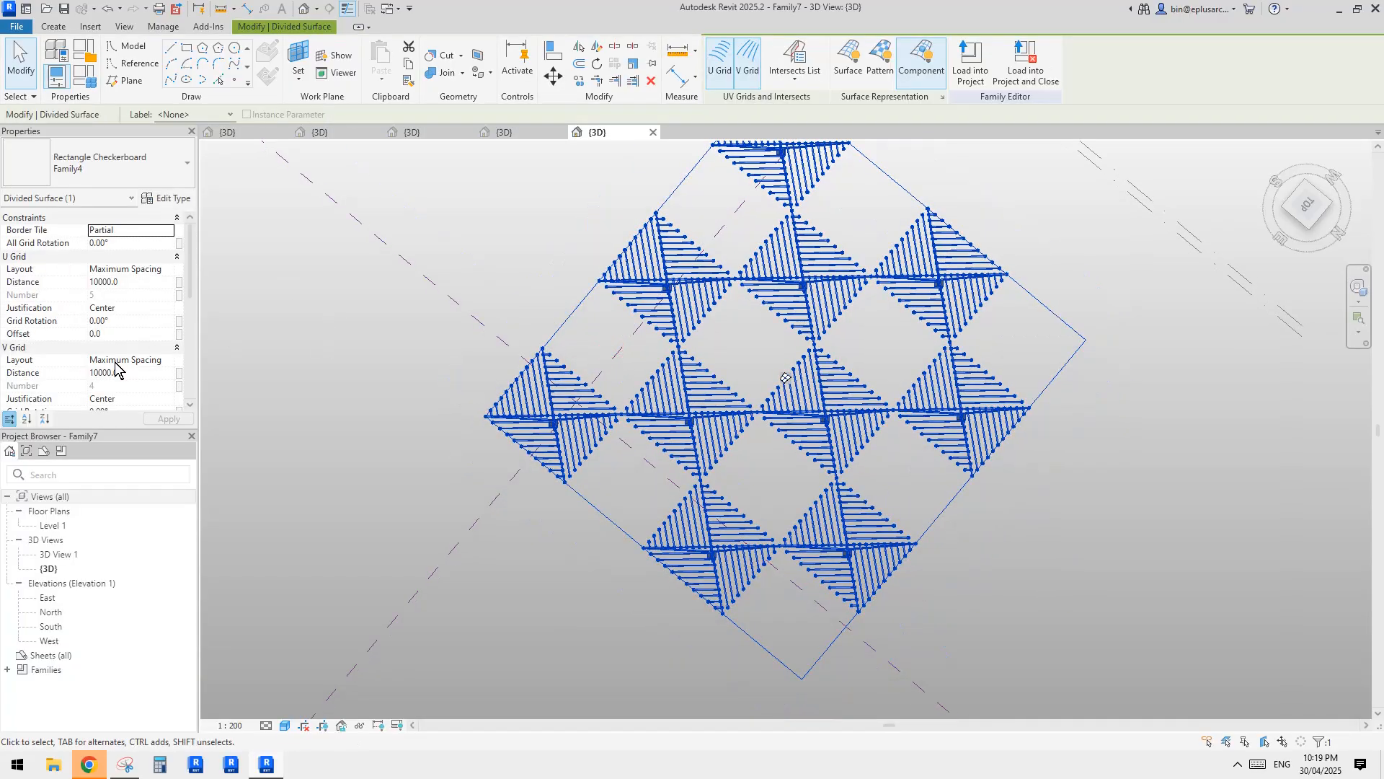
scroll(119, 357, down, 2)
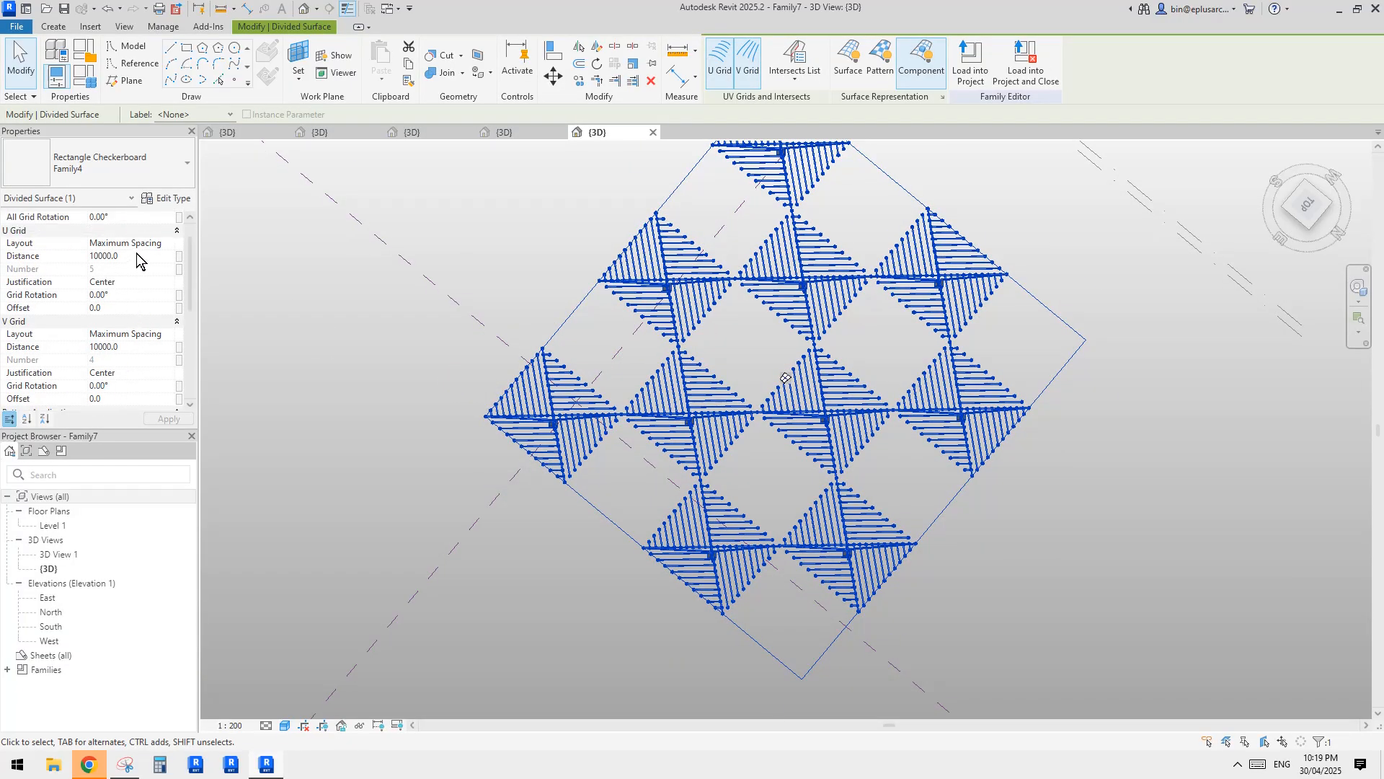
click(160, 244)
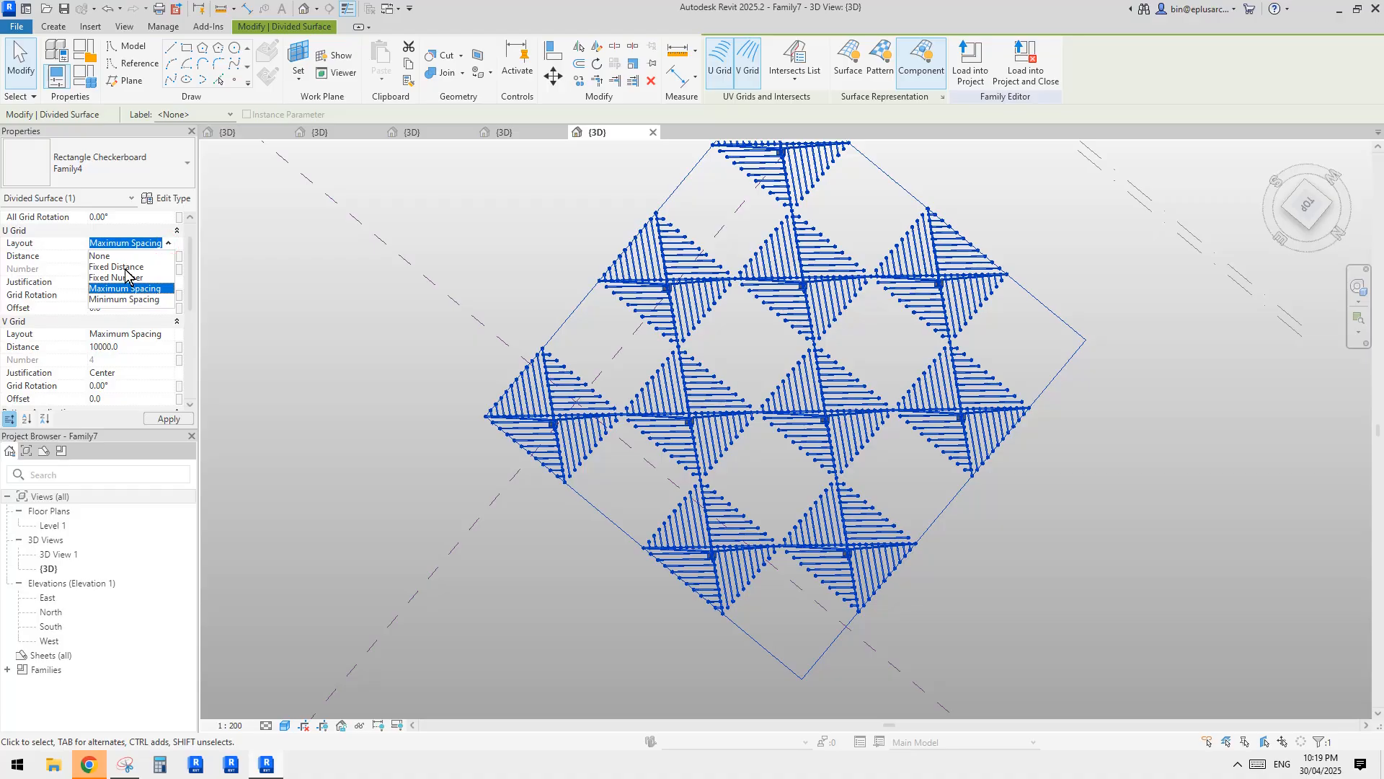
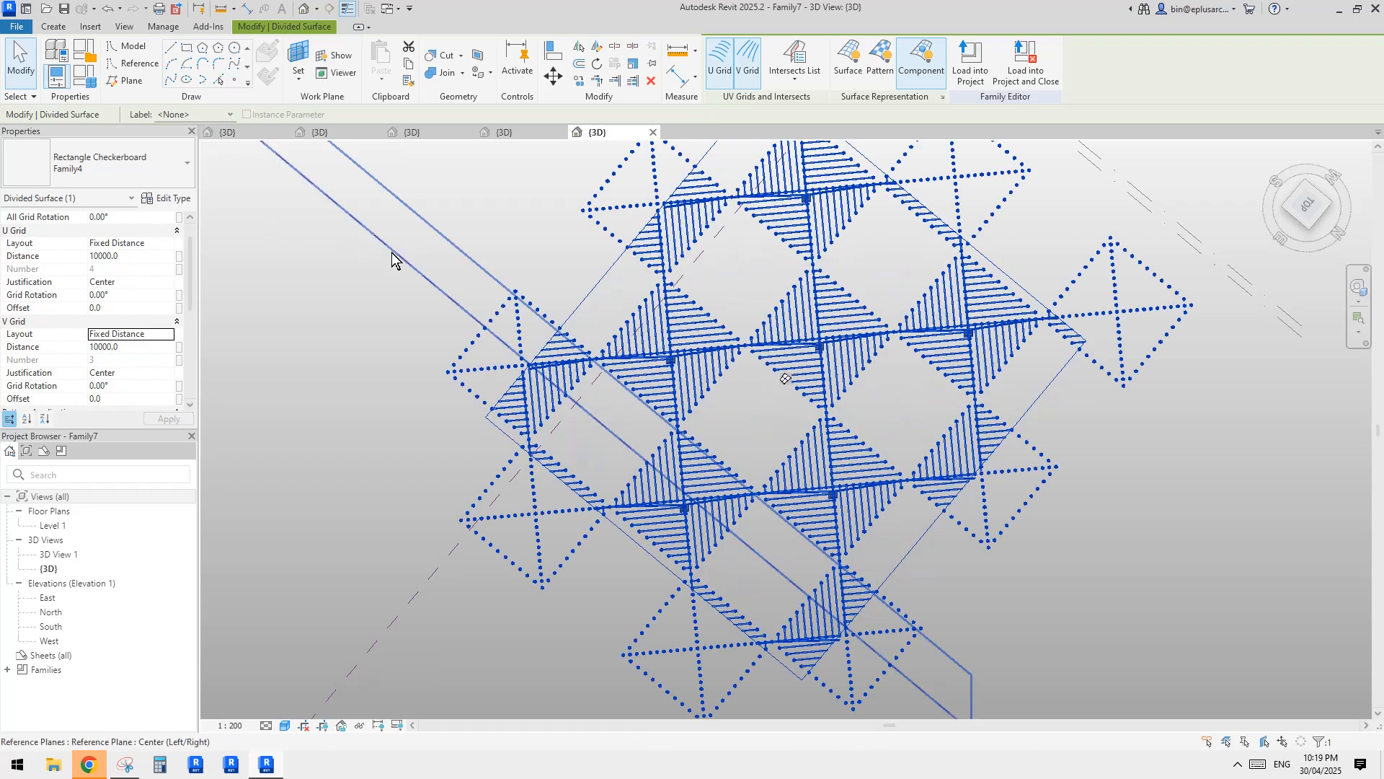
Examine the canopy array from above and from the side, including how the border tiles extend past the surface edges.
scroll(497, 321, down, 3)
shift+middle_drag(570, 354, 670, 377)
scroll(614, 359, up, 1)
shift+middle_drag(671, 378, 439, 451)
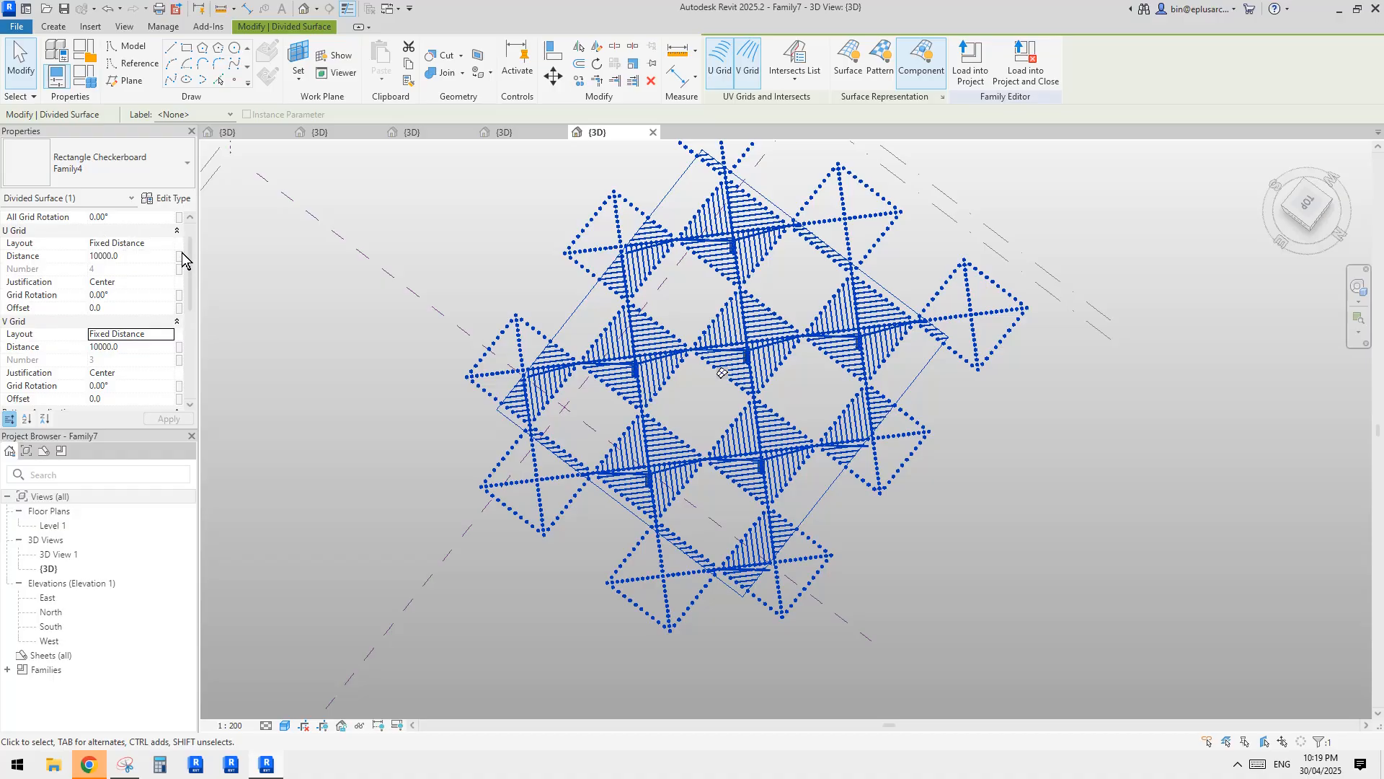
scroll(189, 247, up, 1)
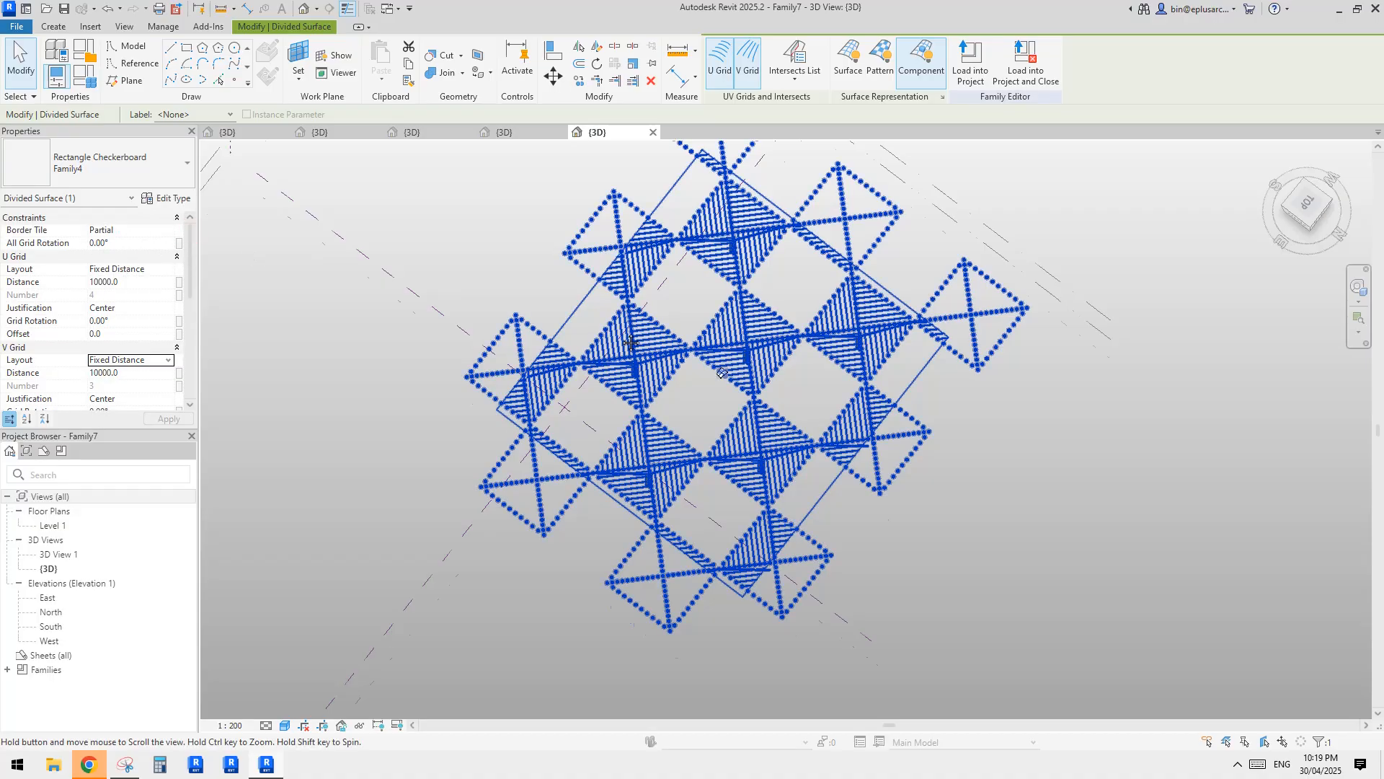
middle_drag(952, 508, 983, 555)
shift+middle_drag(982, 555, 988, 470)
click(897, 507)
shift+middle_drag(897, 506, 954, 376)
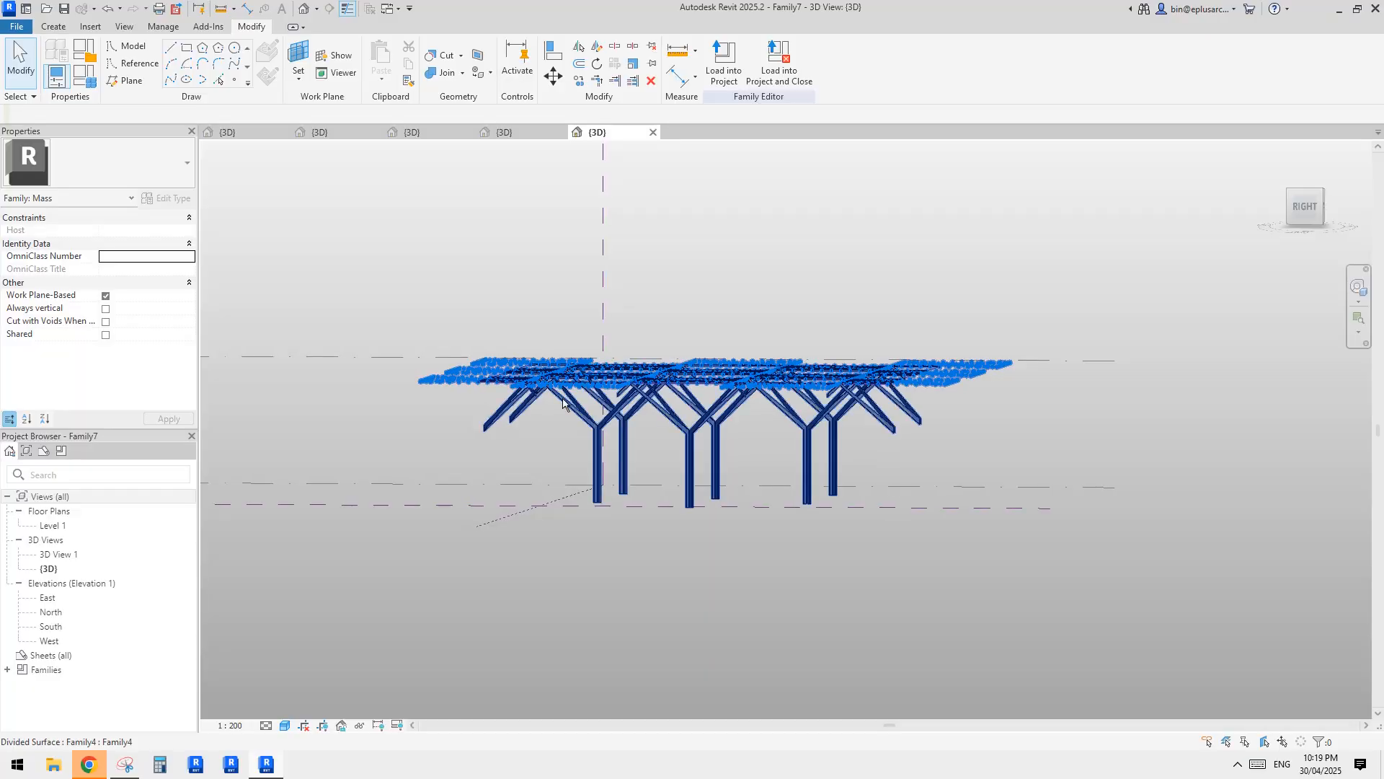
Try the Empty and Overhanging border tile options on the canopy's divided surface, settling on Empty.
shift+middle_drag(612, 413, 626, 548)
click(627, 553)
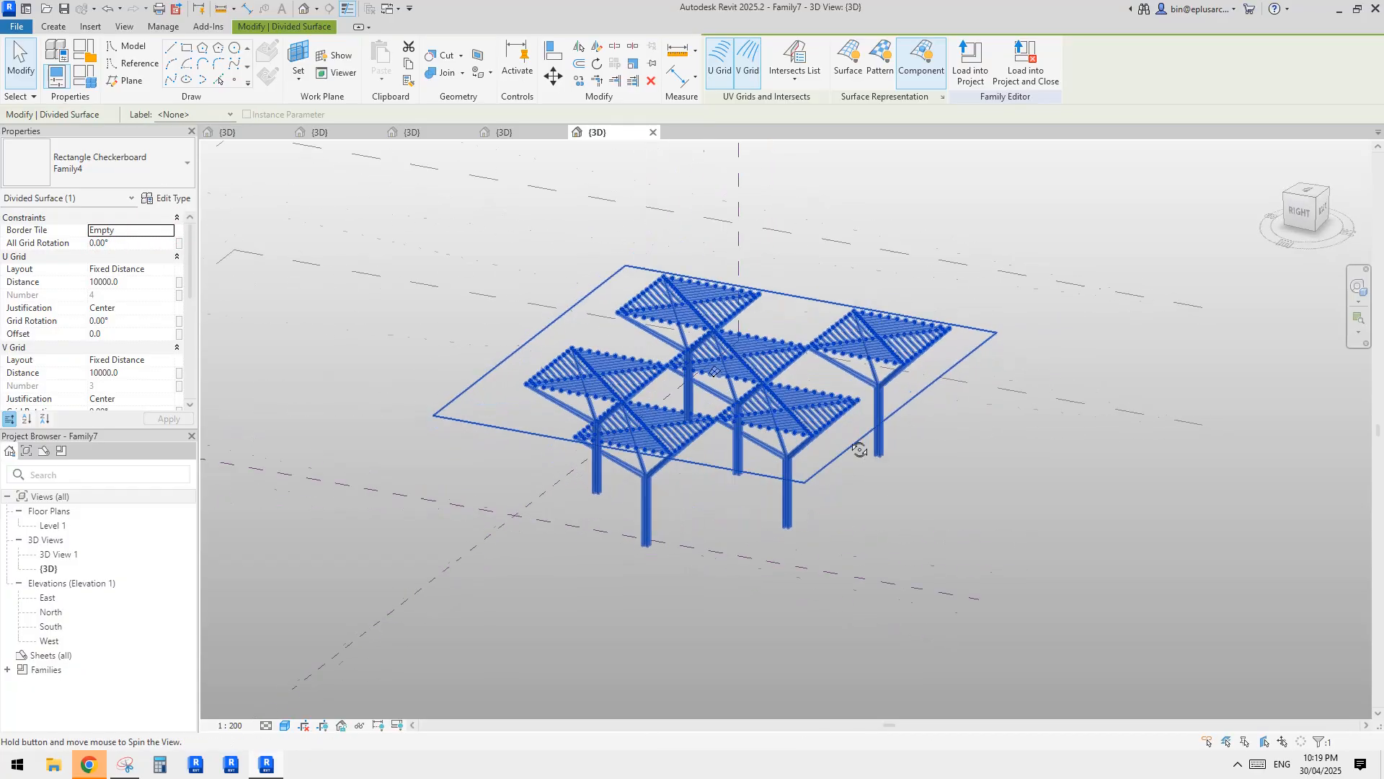
click(168, 230)
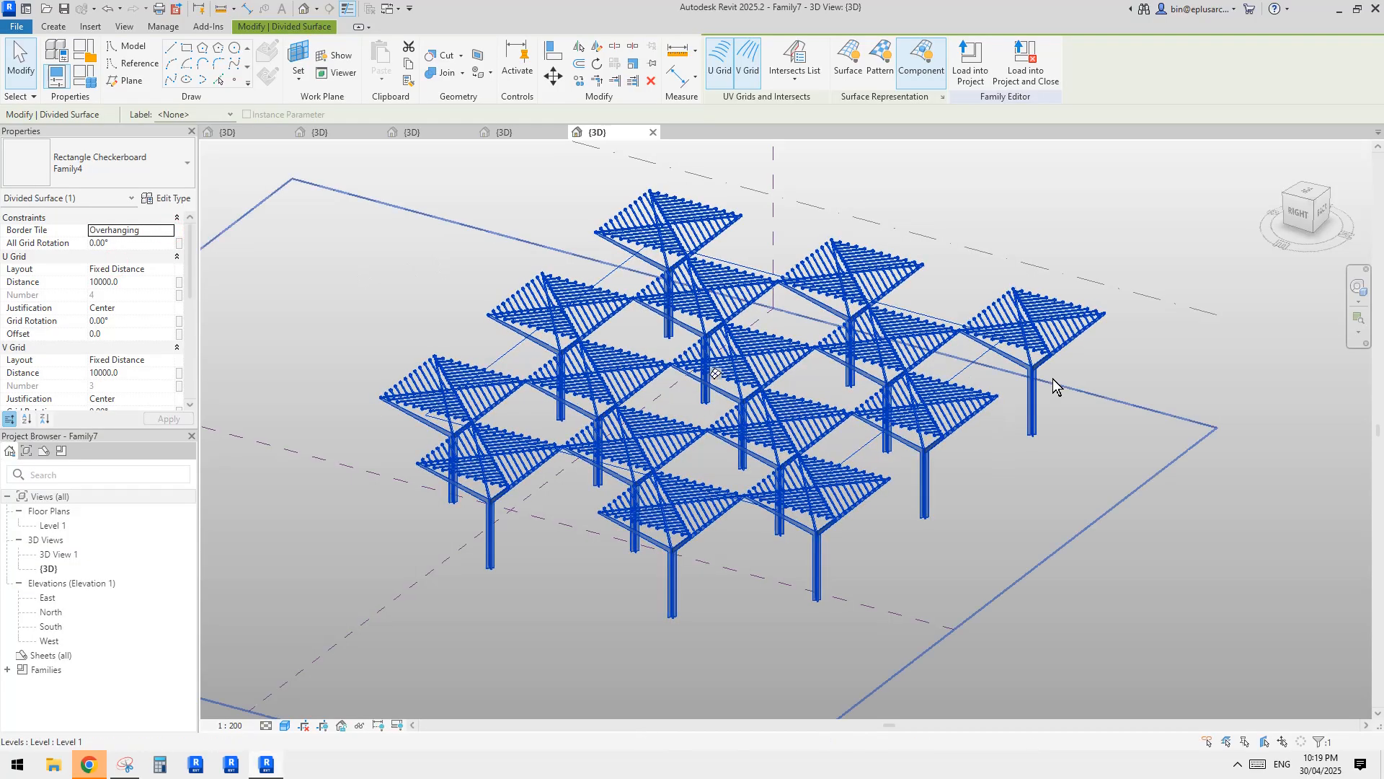
shift+middle_drag(1054, 384, 819, 566)
click(166, 232)
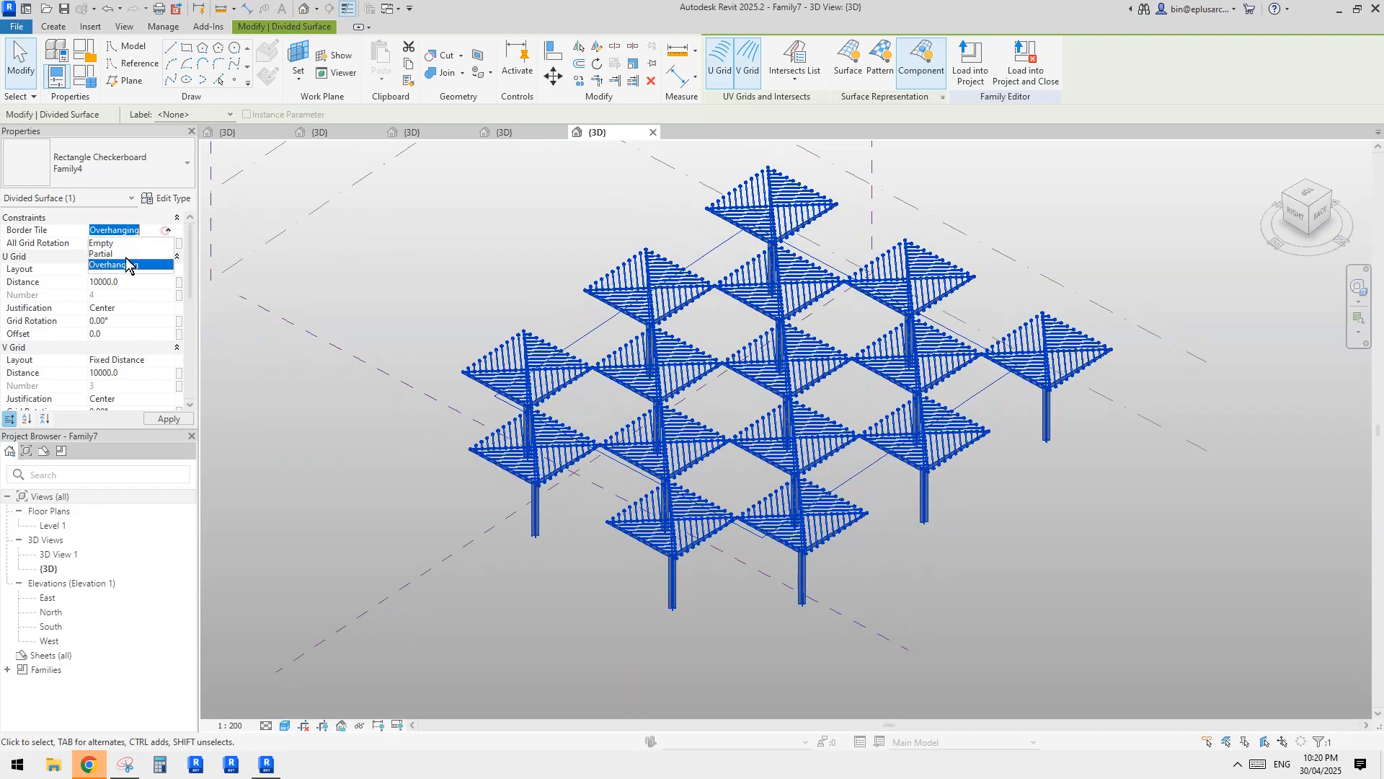
click(1125, 288)
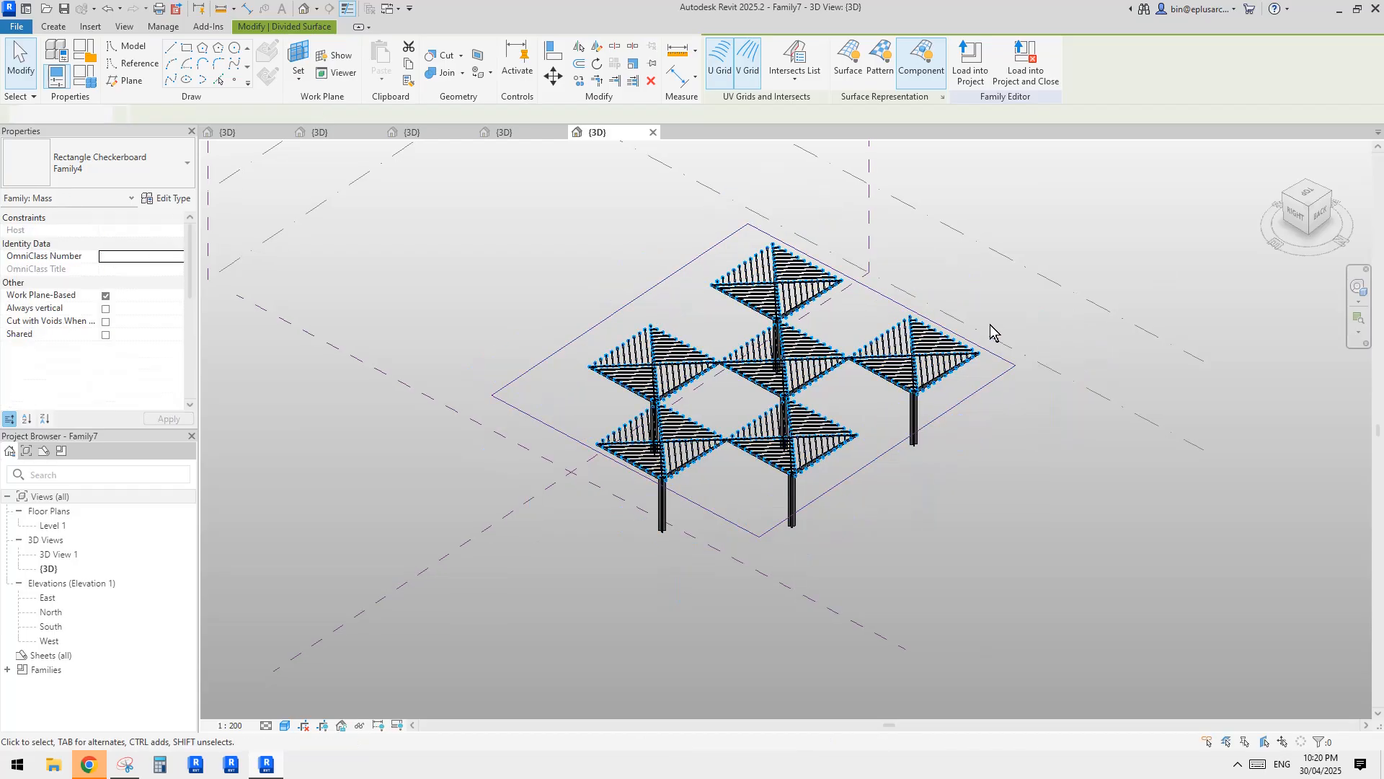
Copy the canopy surface's closed chain of four boundary reference lines to the empty area beside the array.
shift+middle_drag(990, 330, 893, 627)
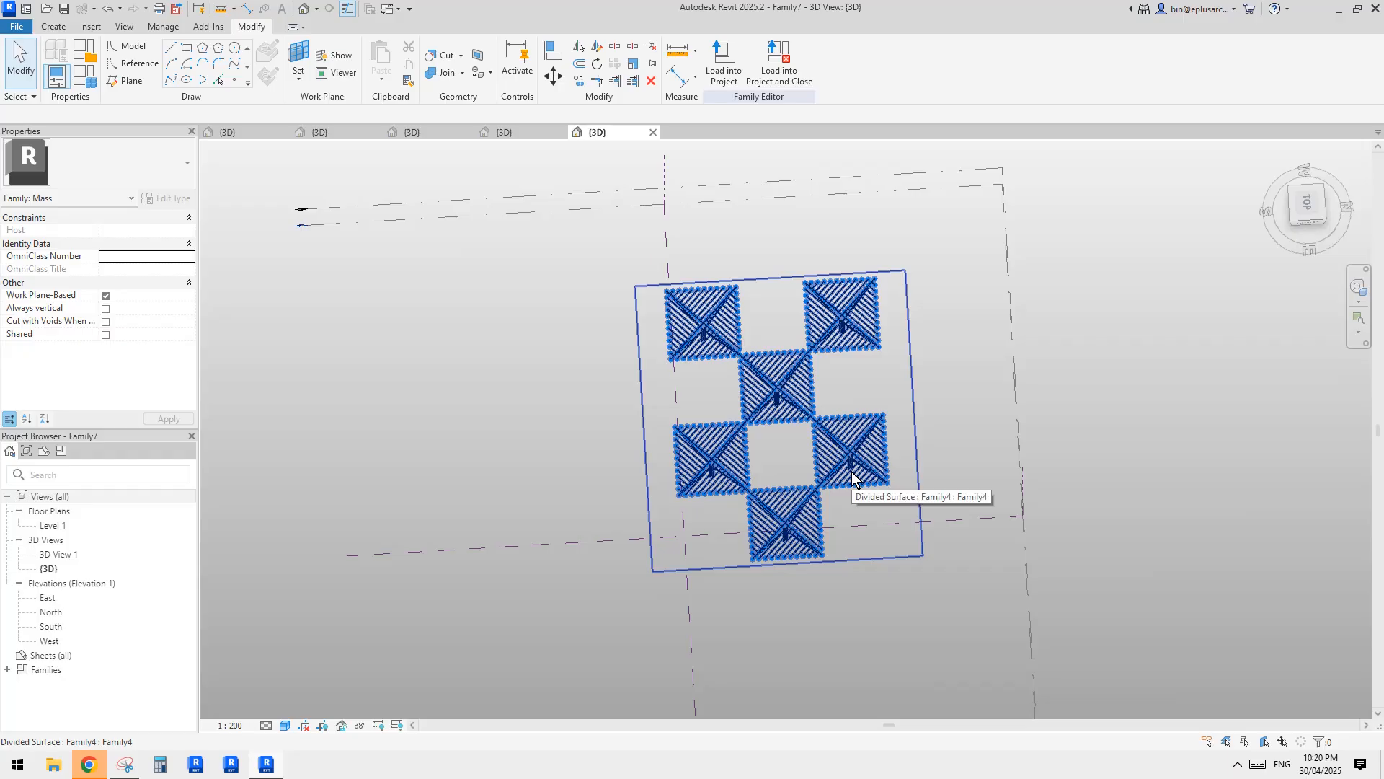
middle_drag(850, 471, 759, 477)
scroll(771, 479, up, 3)
scroll(766, 493, down, 2)
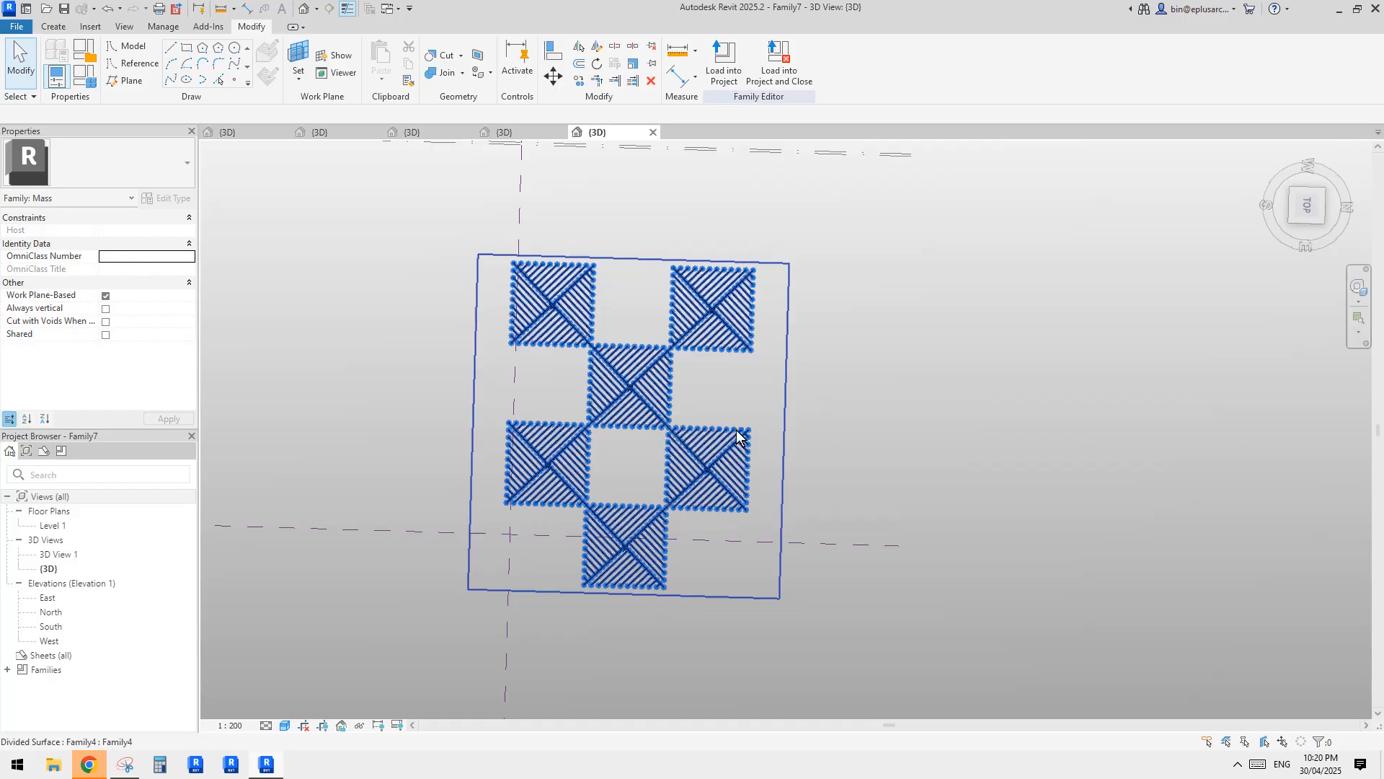
mouse_move(690, 426)
shift+middle_down()
mouse_move(717, 468)
mouse_move(751, 485)
mouse_move(803, 458)
mouse_move(825, 425)
shift+middle_up()
key(Tab)
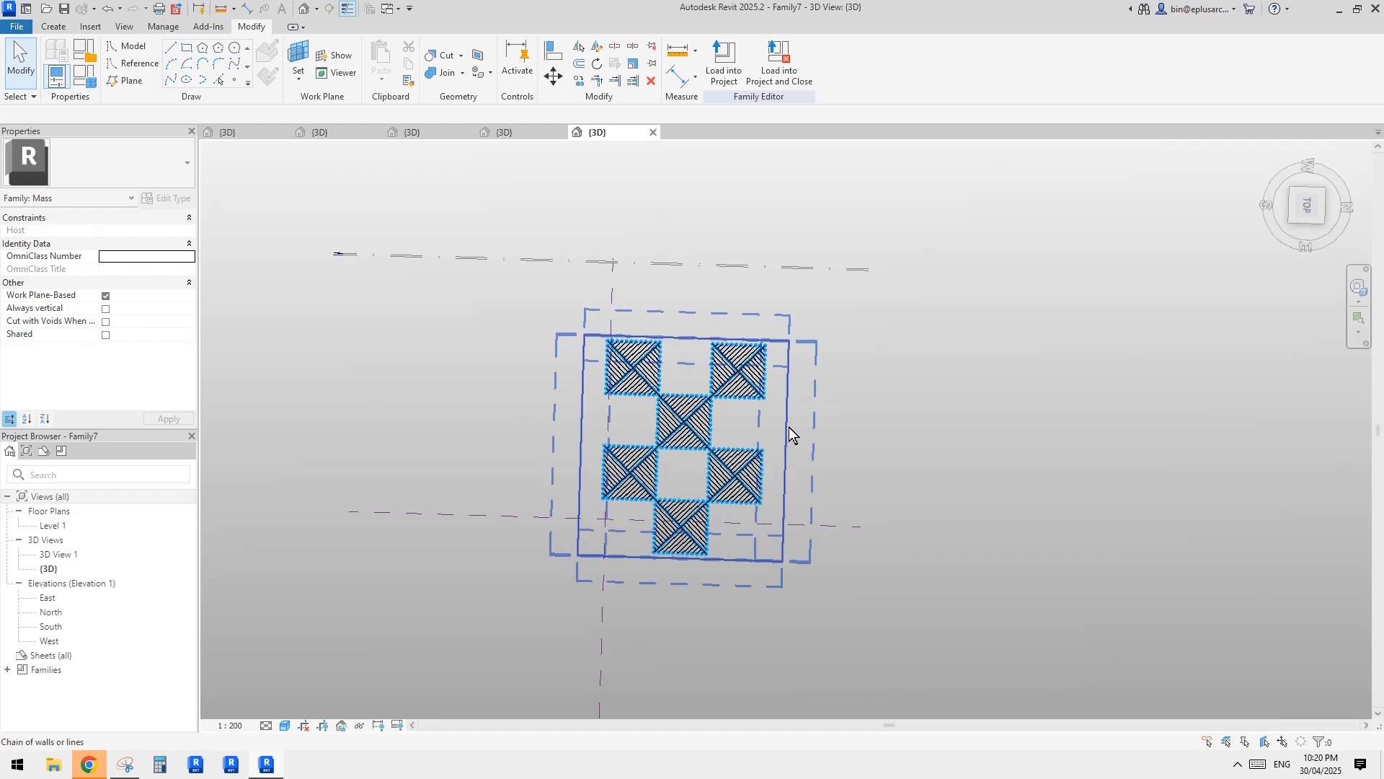
click(789, 429)
key(c)
key(o)
click(791, 435)
middle_drag(1013, 427, 870, 428)
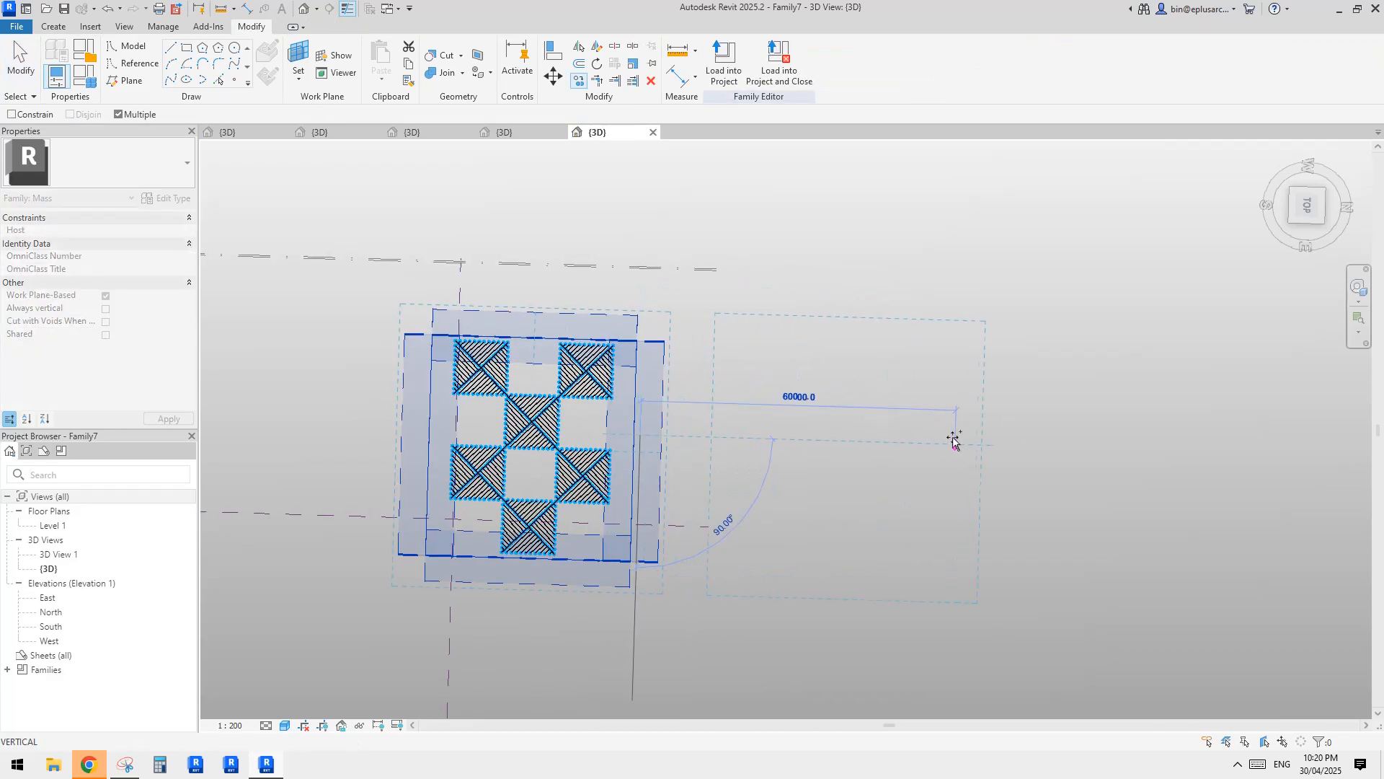
click(1002, 402)
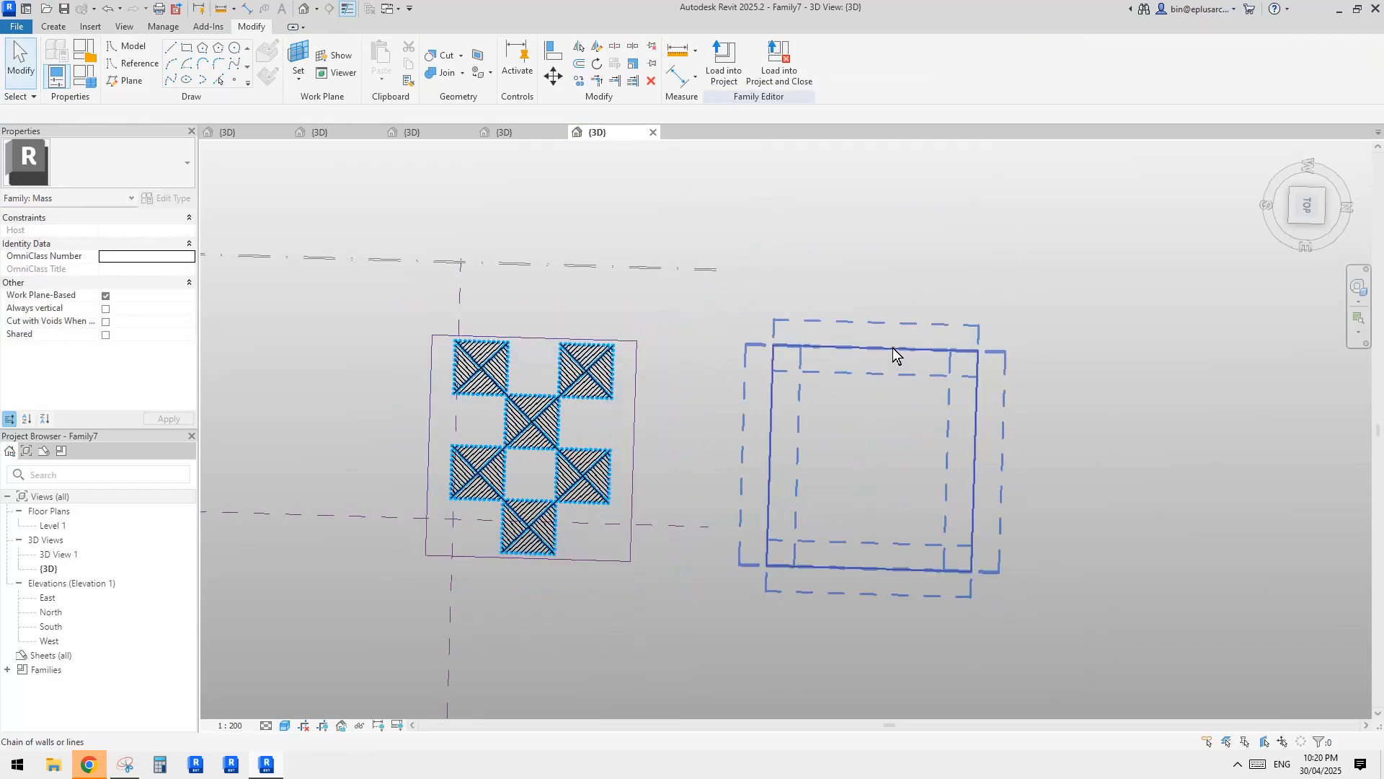
Create a flat planar surface form from the copied square of reference lines.
click(730, 62)
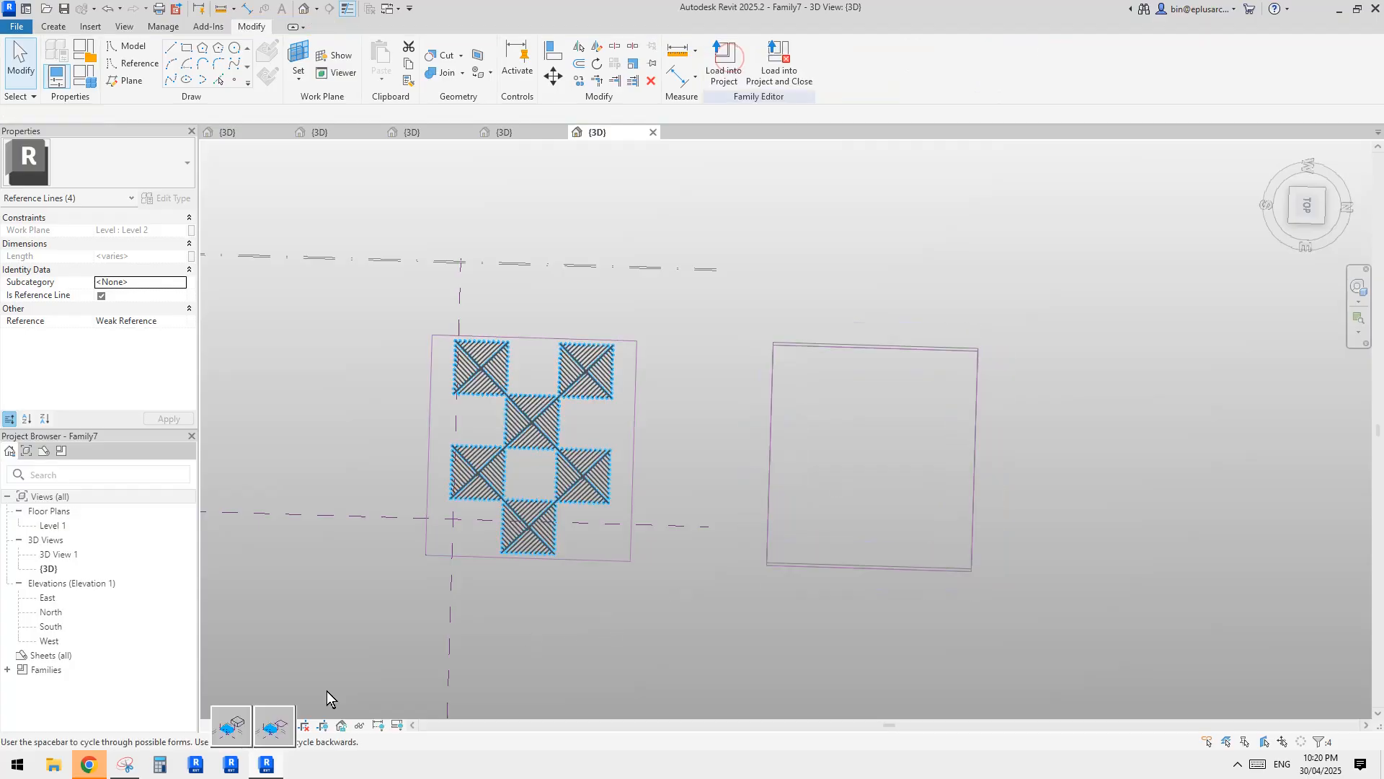
click(273, 721)
shift+middle_drag(678, 610, 700, 585)
Inspect an individual canopy panel and the whole divided surface, and check the loaded family categories.
key(Tab)
click(584, 482)
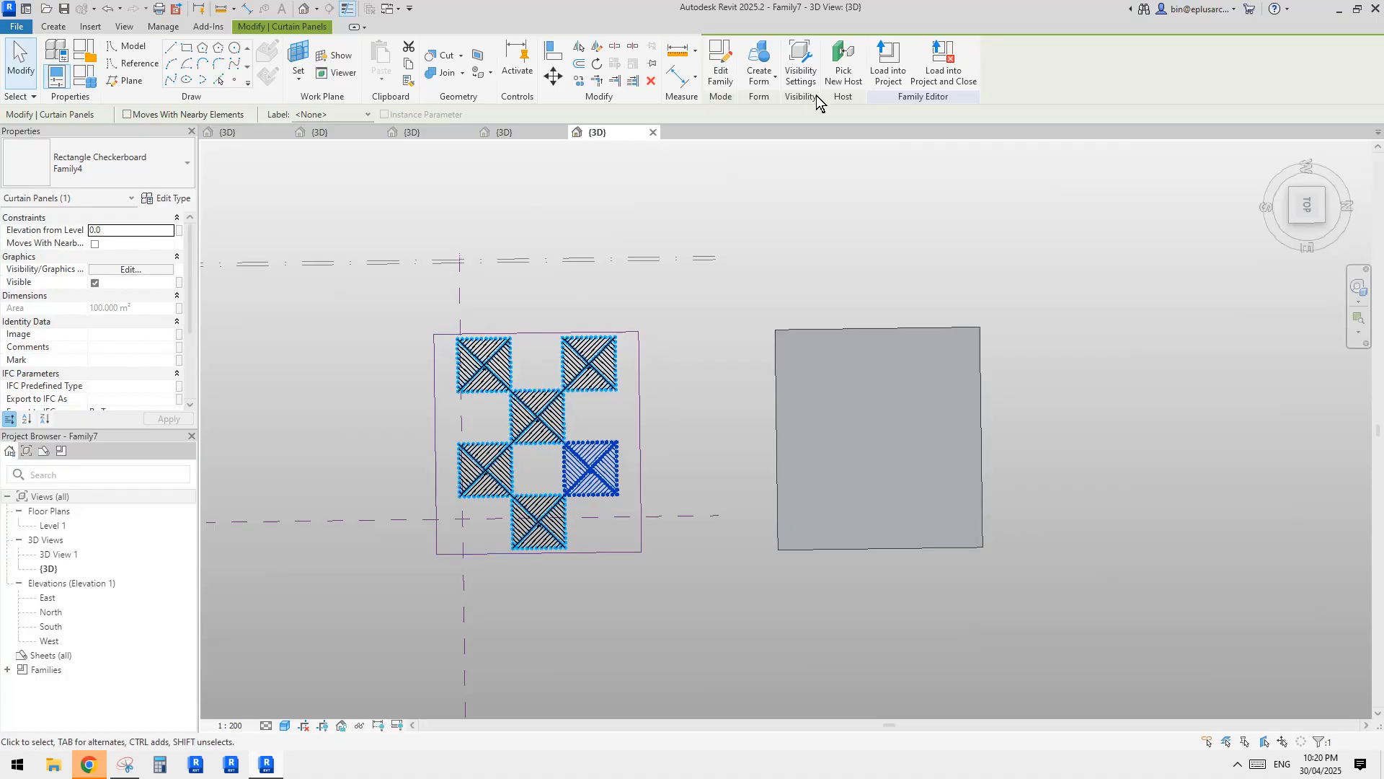
key(Escape)
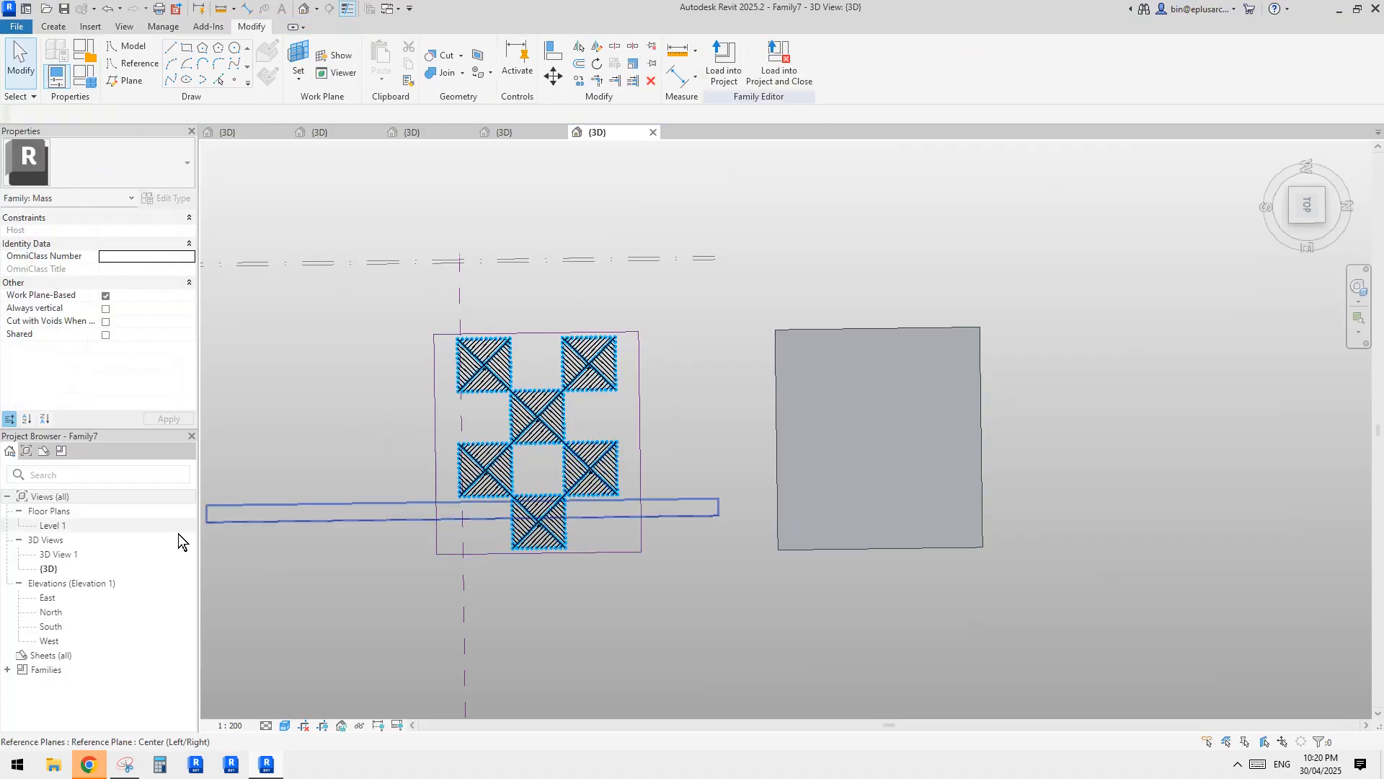
click(8, 669)
scroll(78, 667, down, 1)
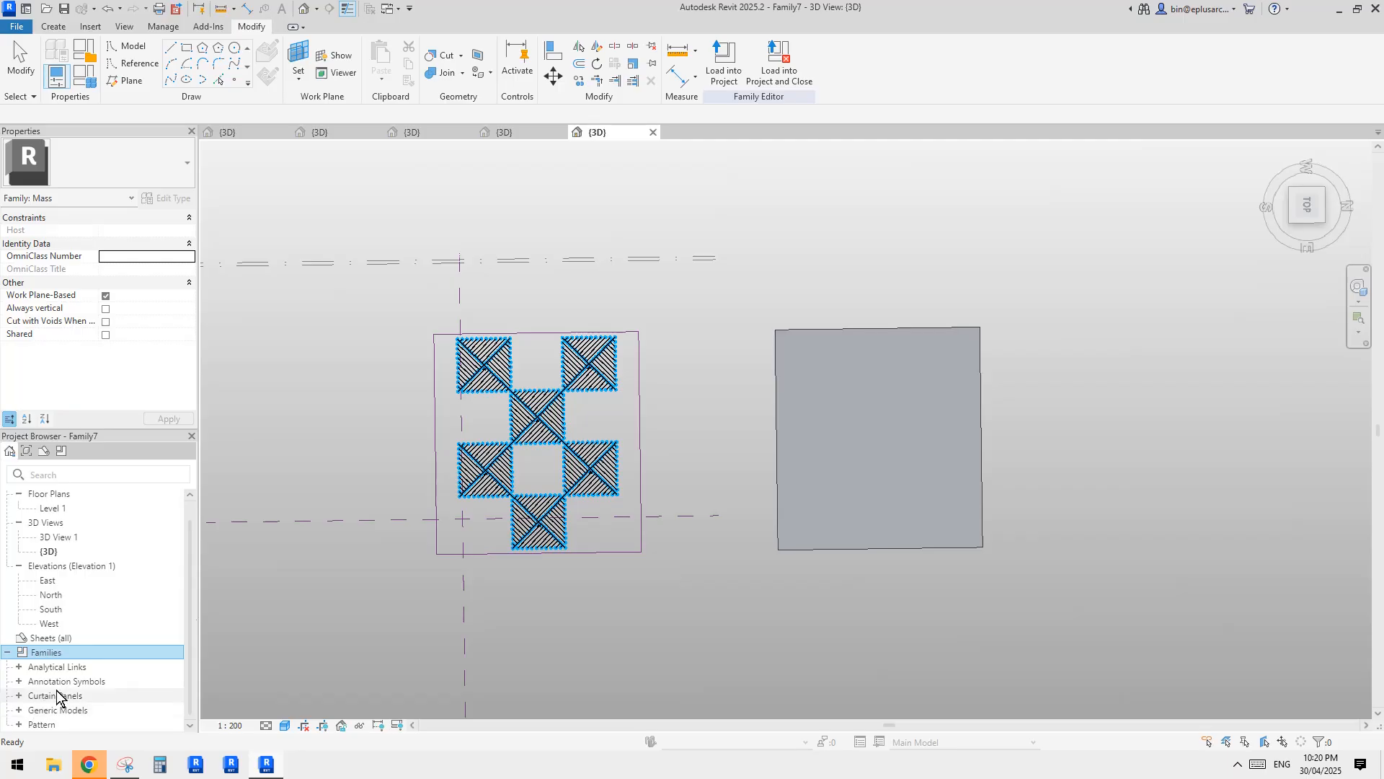
click(547, 434)
click(554, 435)
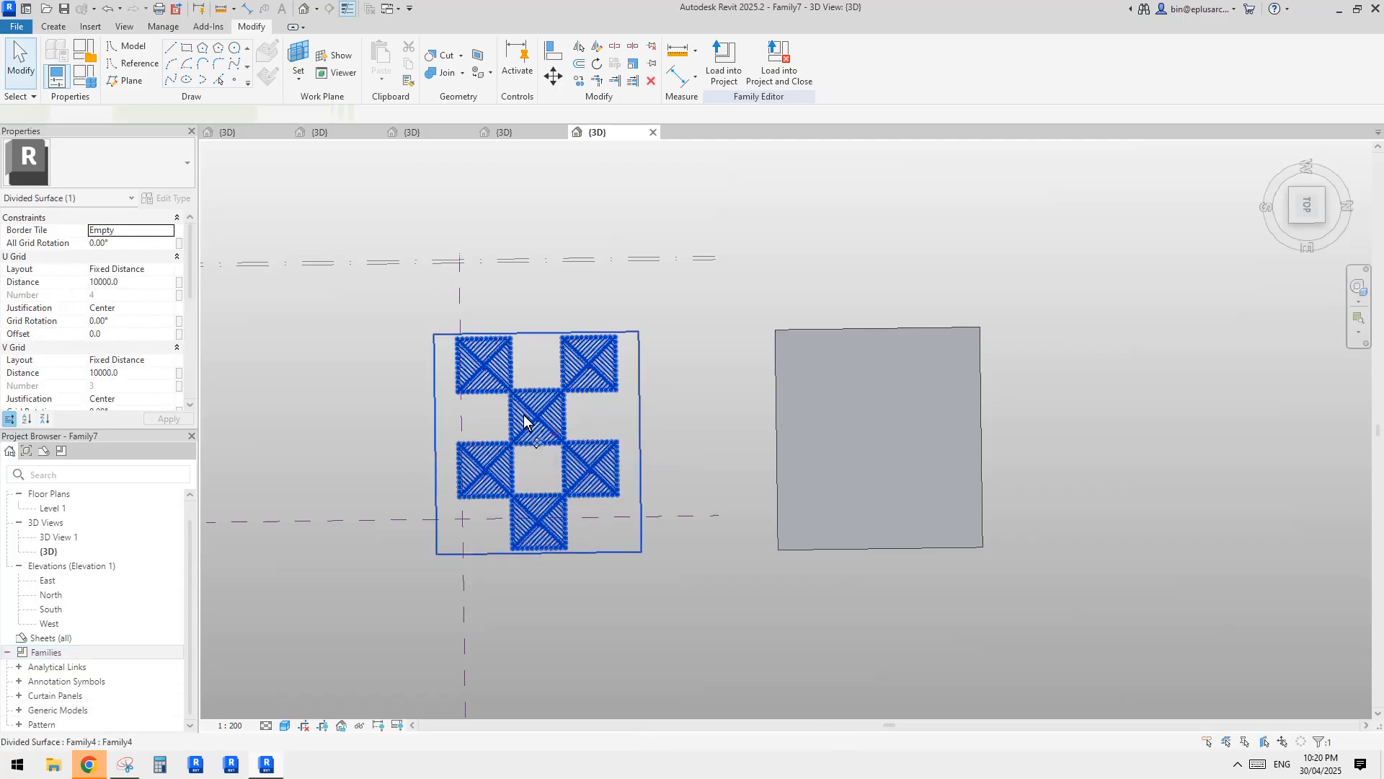
key(Escape)
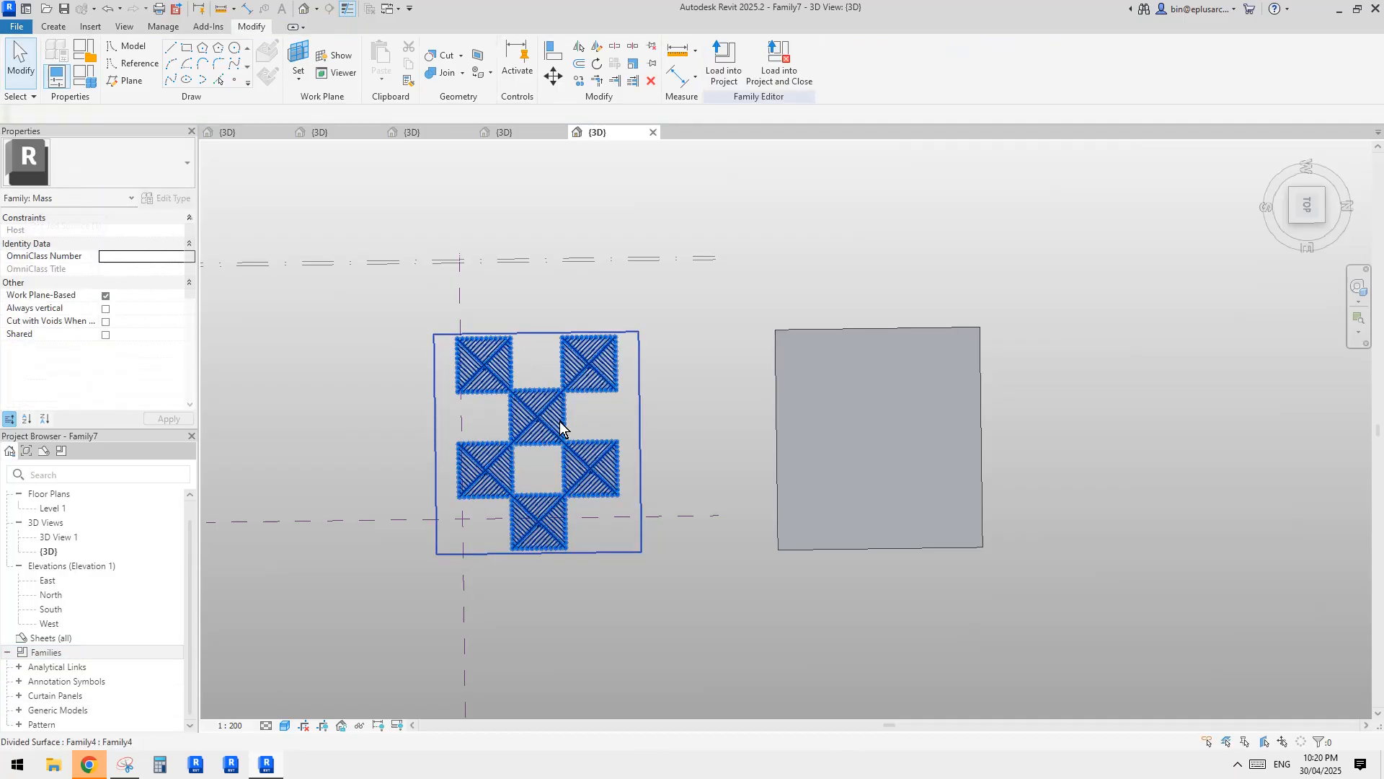
click(599, 501)
key(Escape)
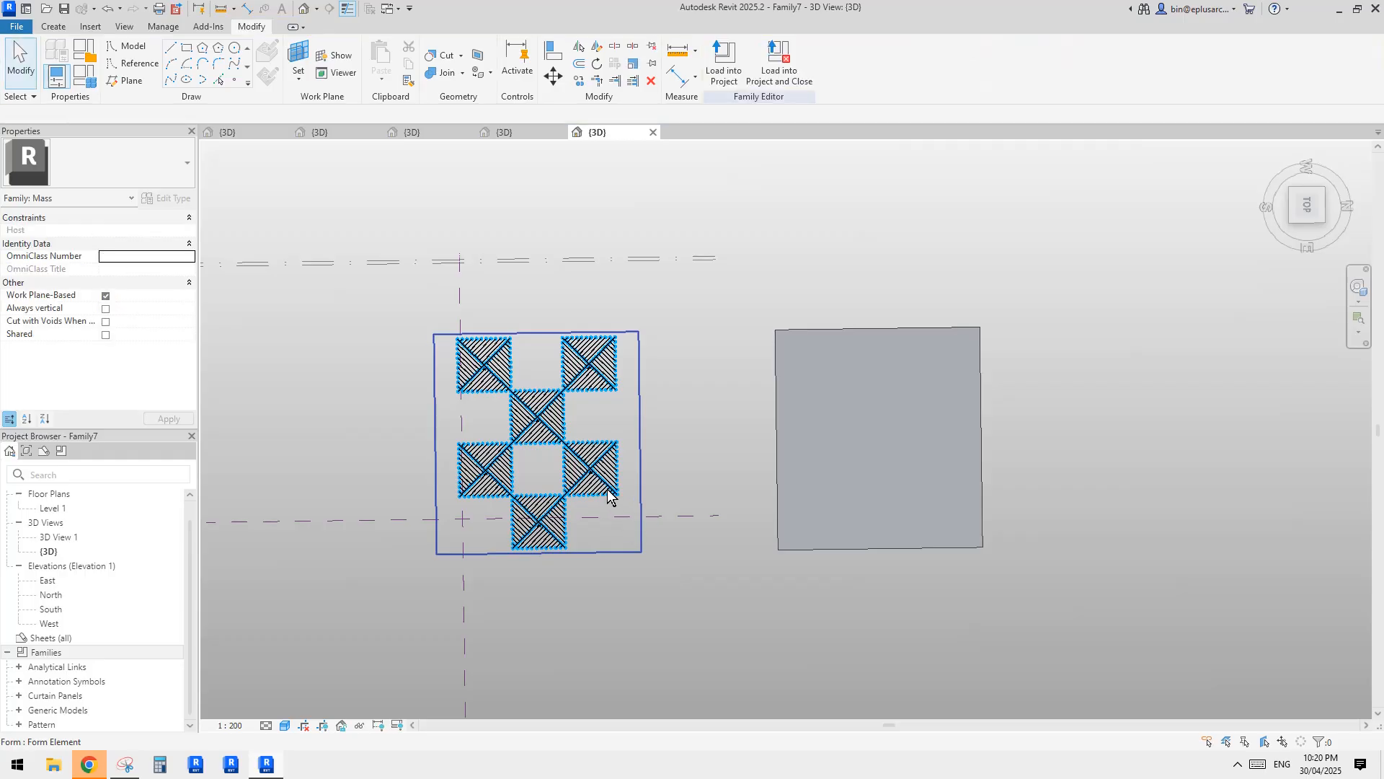
click(607, 491)
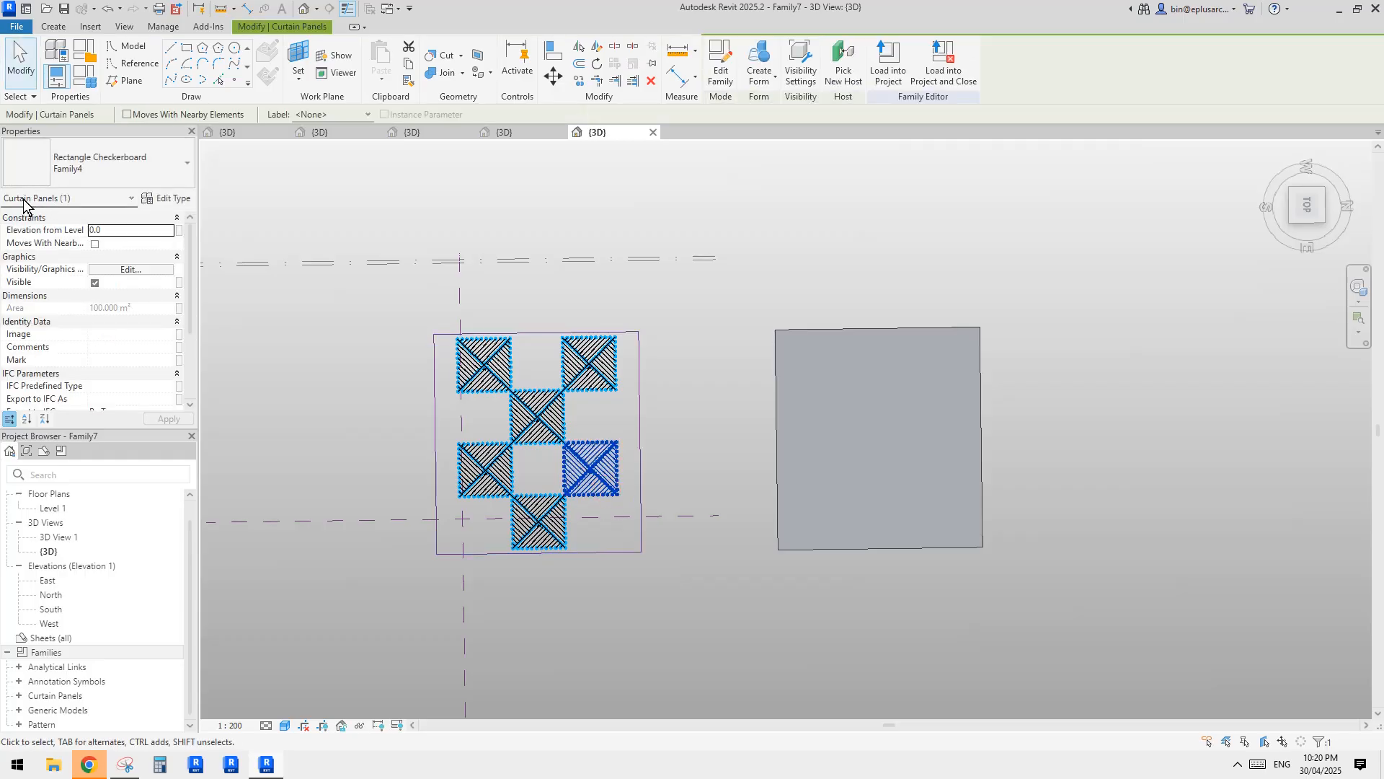
click(705, 347)
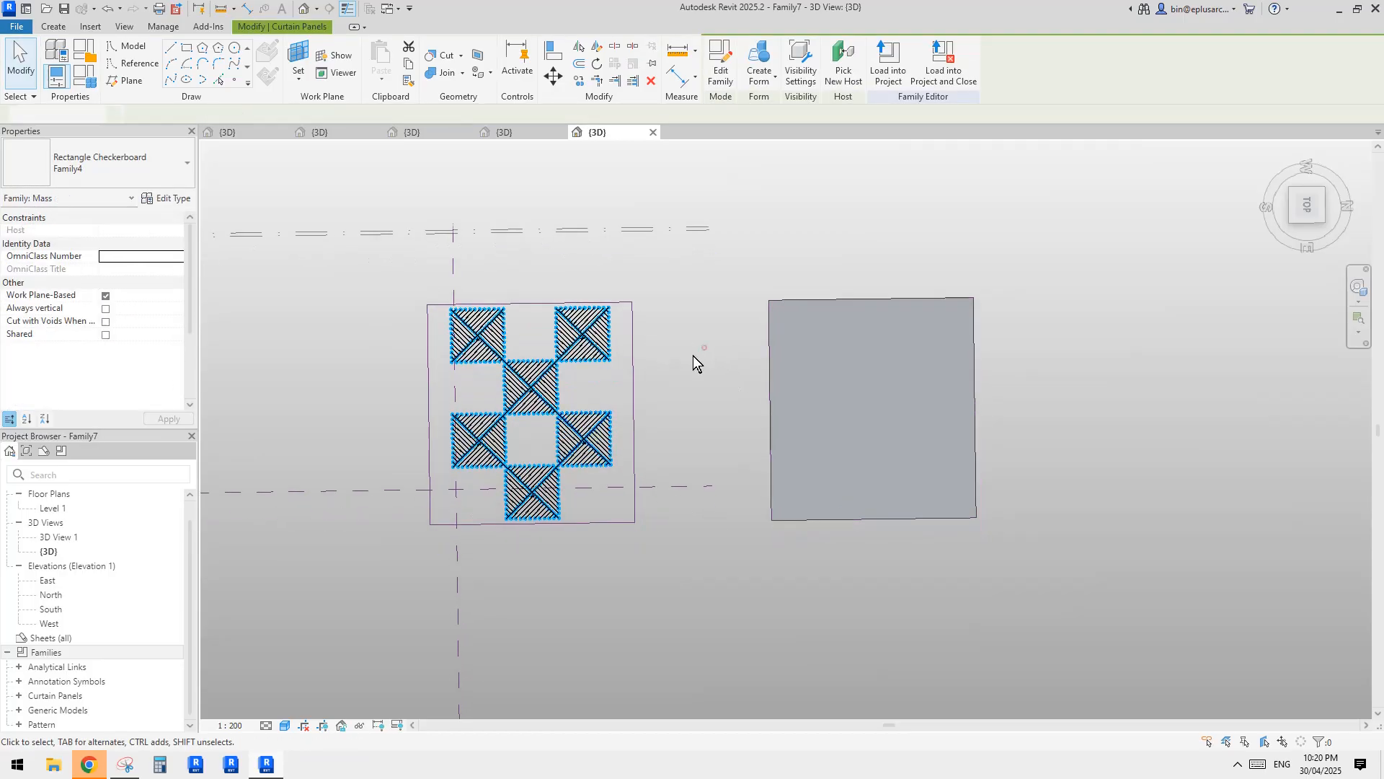
Place a single Family4 curtain panel from the loaded families onto the new planar surface.
click(19, 696)
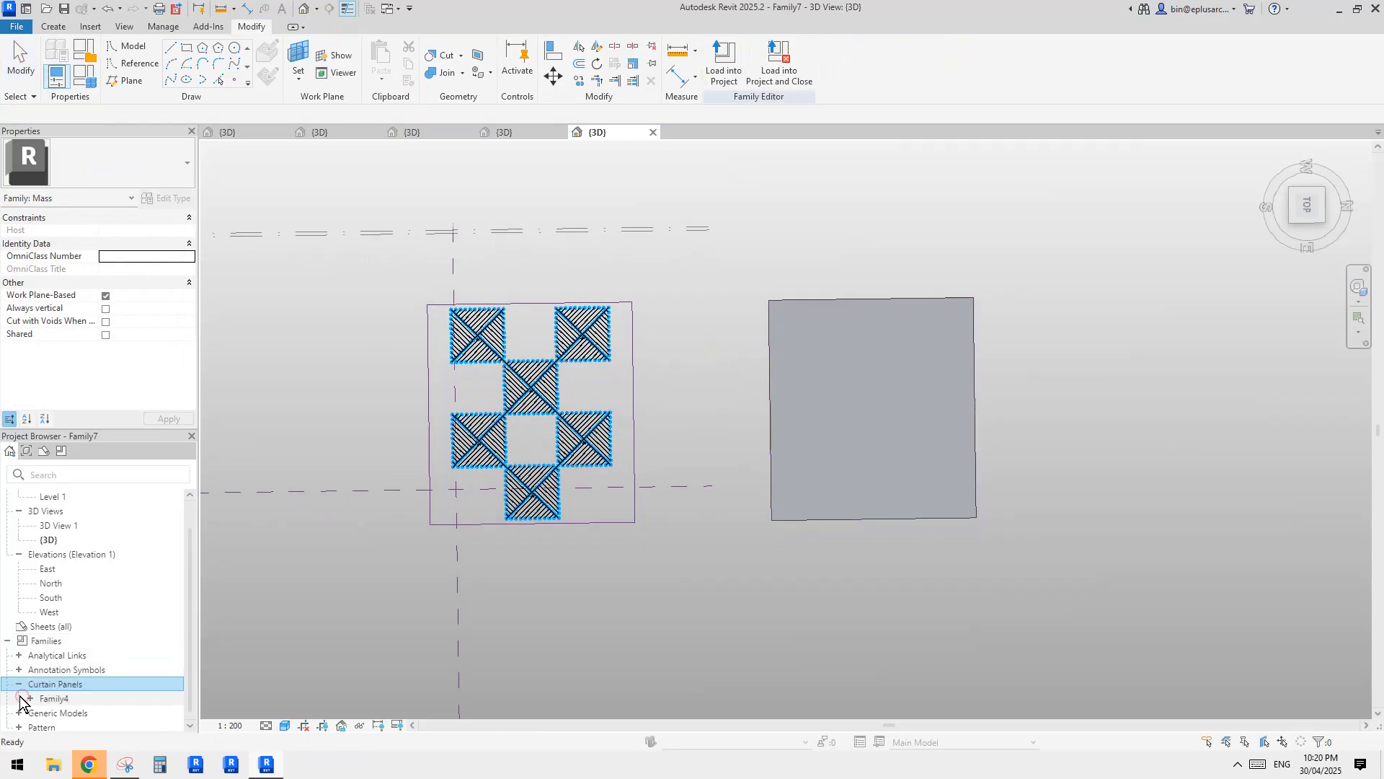
click(62, 703)
scroll(62, 703, down, 1)
click(75, 697)
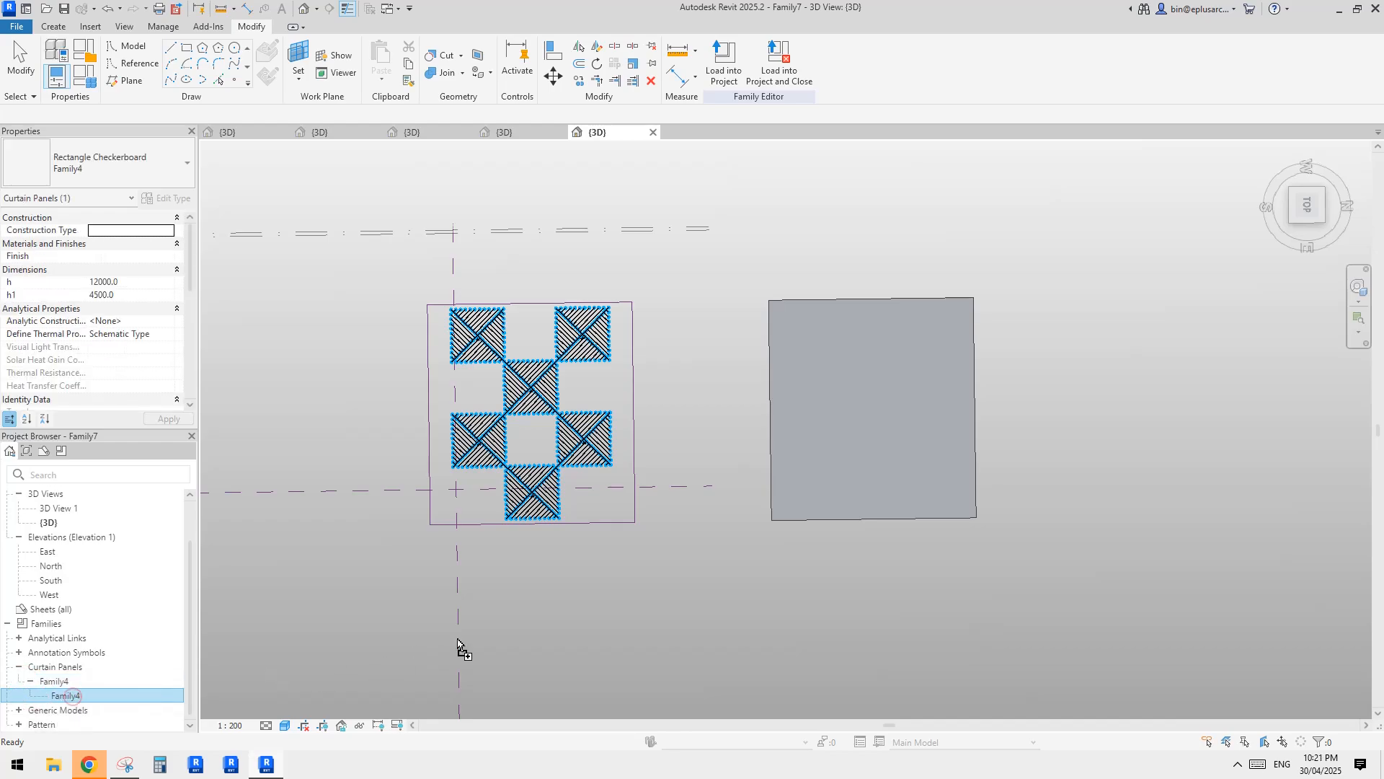
drag(577, 618, 586, 619)
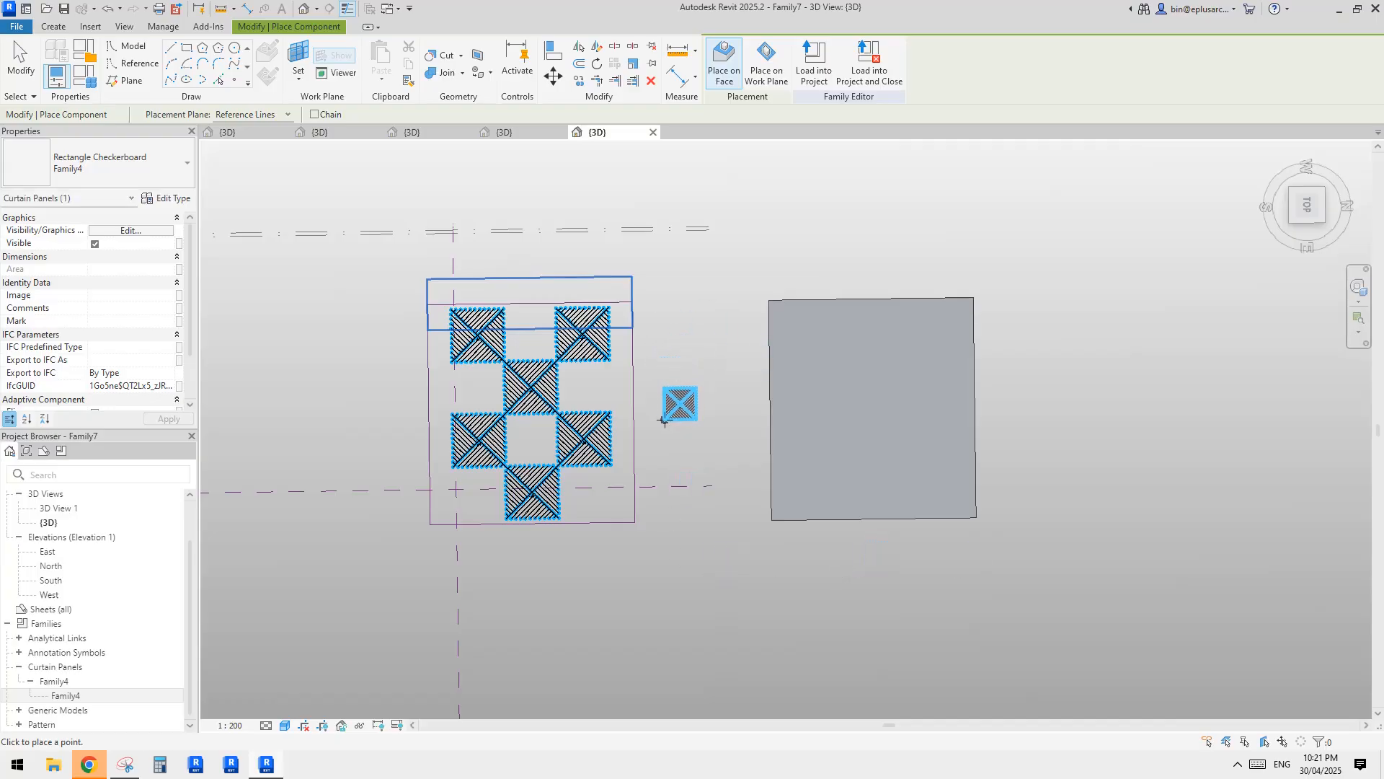
shift+middle_drag(773, 548, 792, 270)
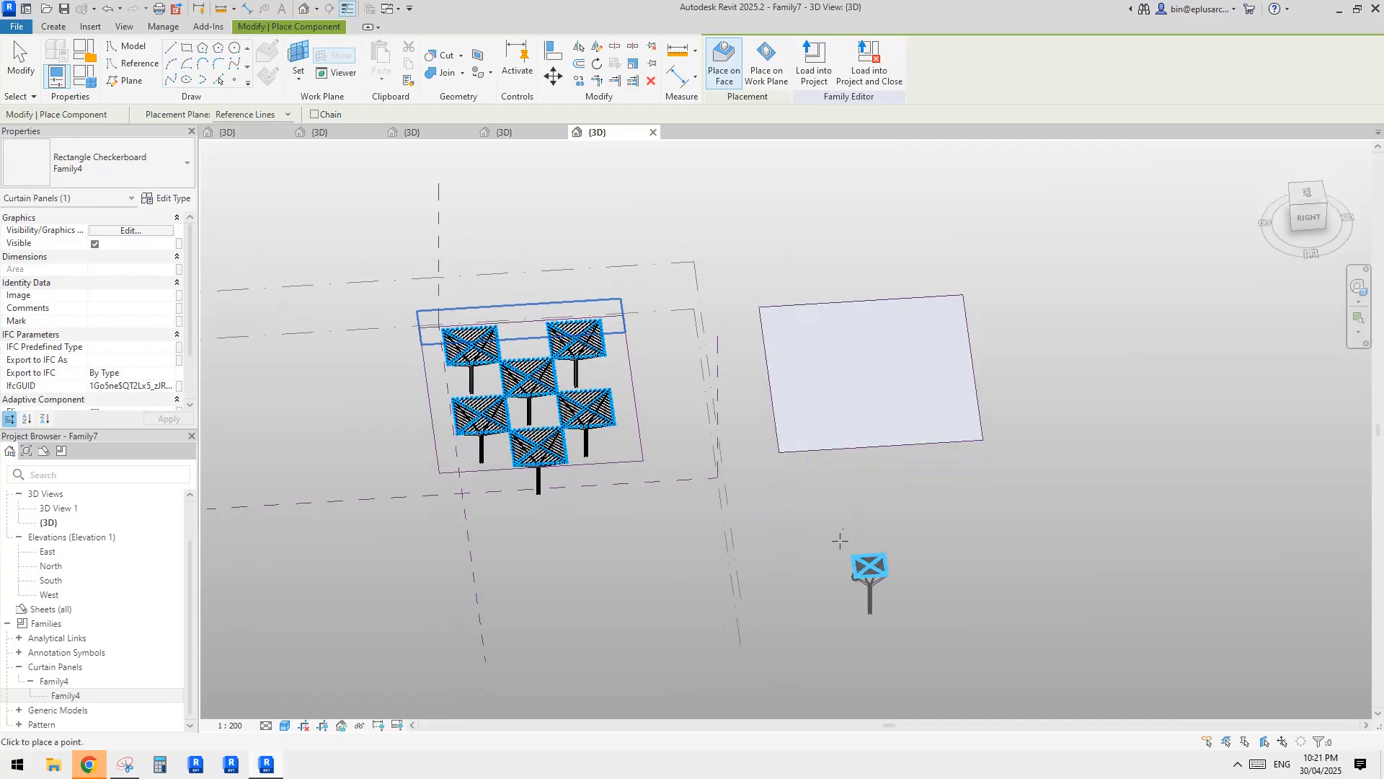
shift+middle_drag(872, 566, 750, 317)
scroll(786, 352, up, 6)
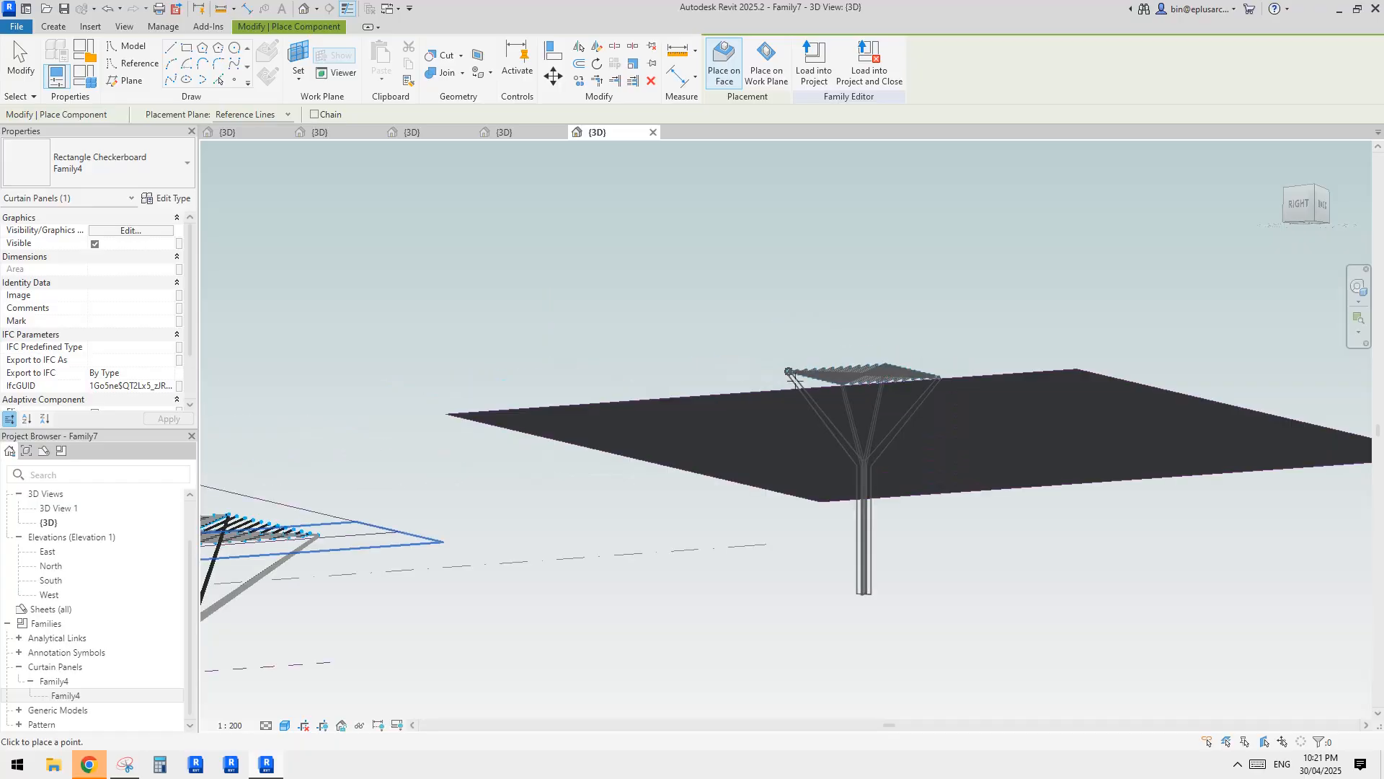
scroll(758, 379, down, 5)
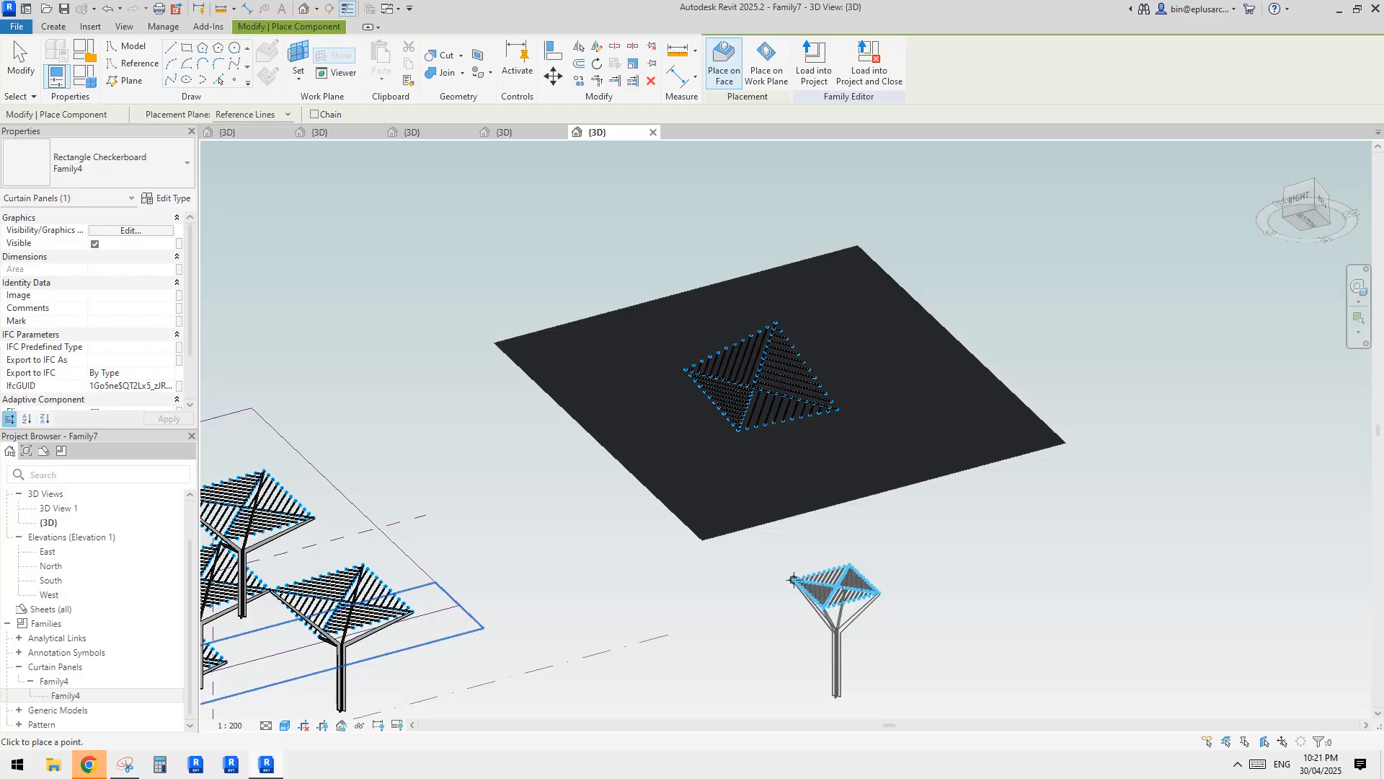
key(Escape)
key(Escape)
shift+middle_drag(796, 526, 767, 504)
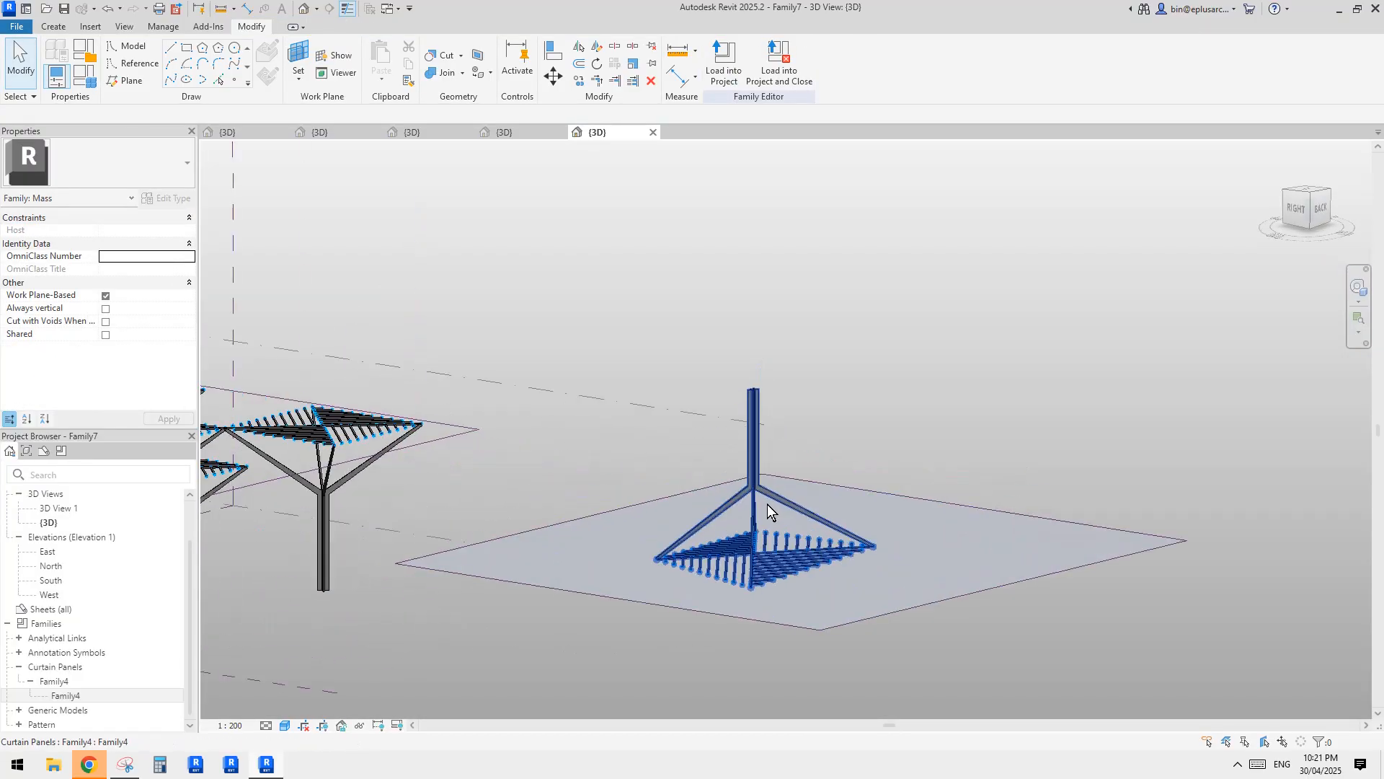
Try enabling Always vertical in the Family4 panel family and load it into Family7, overwriting the existing version.
click(334, 131)
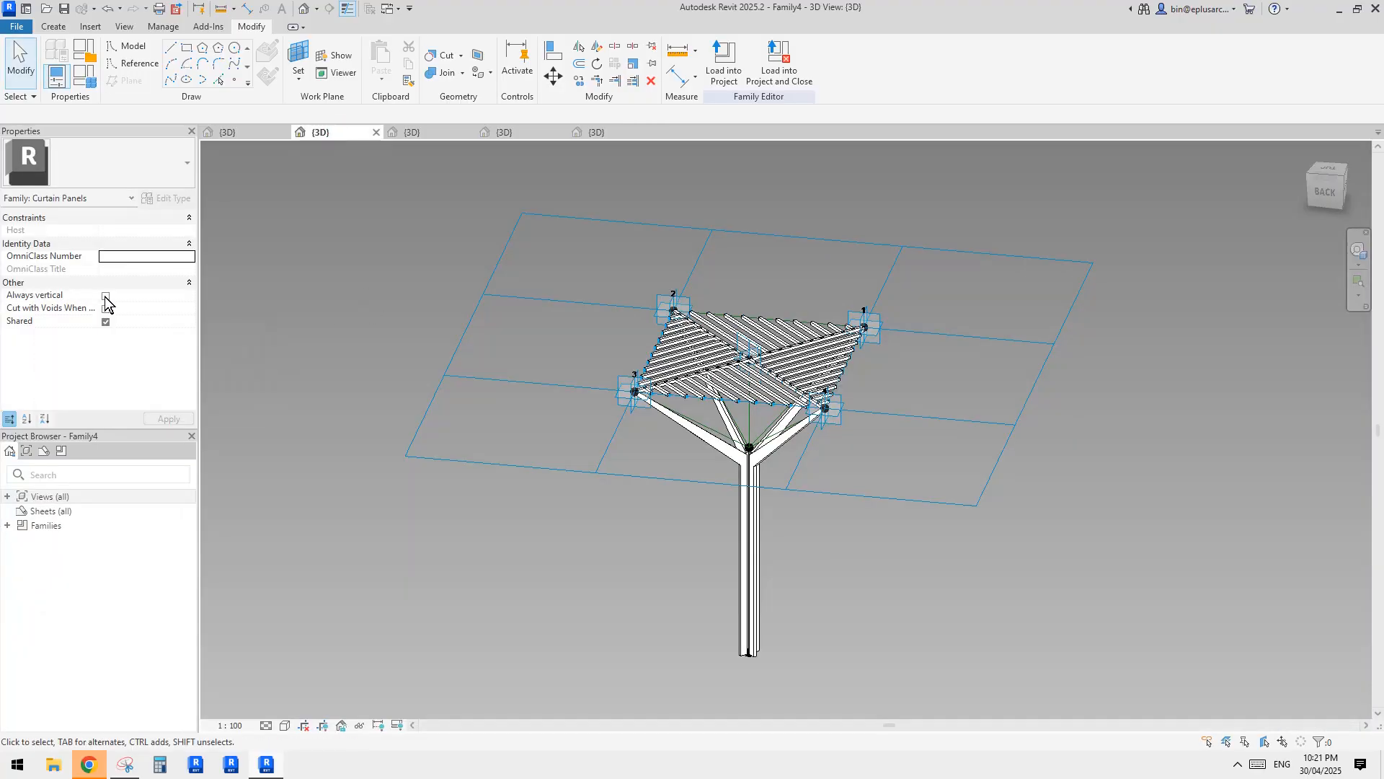
click(105, 295)
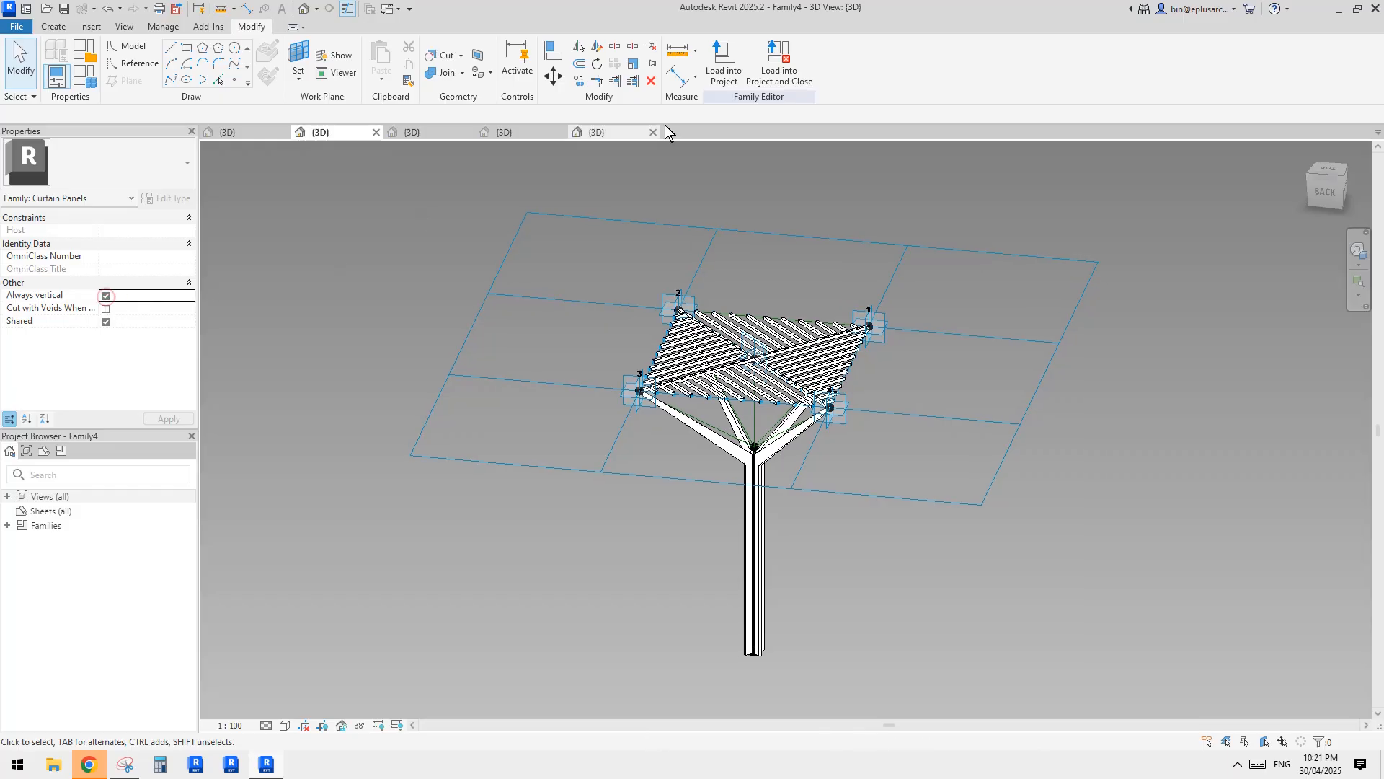
click(730, 71)
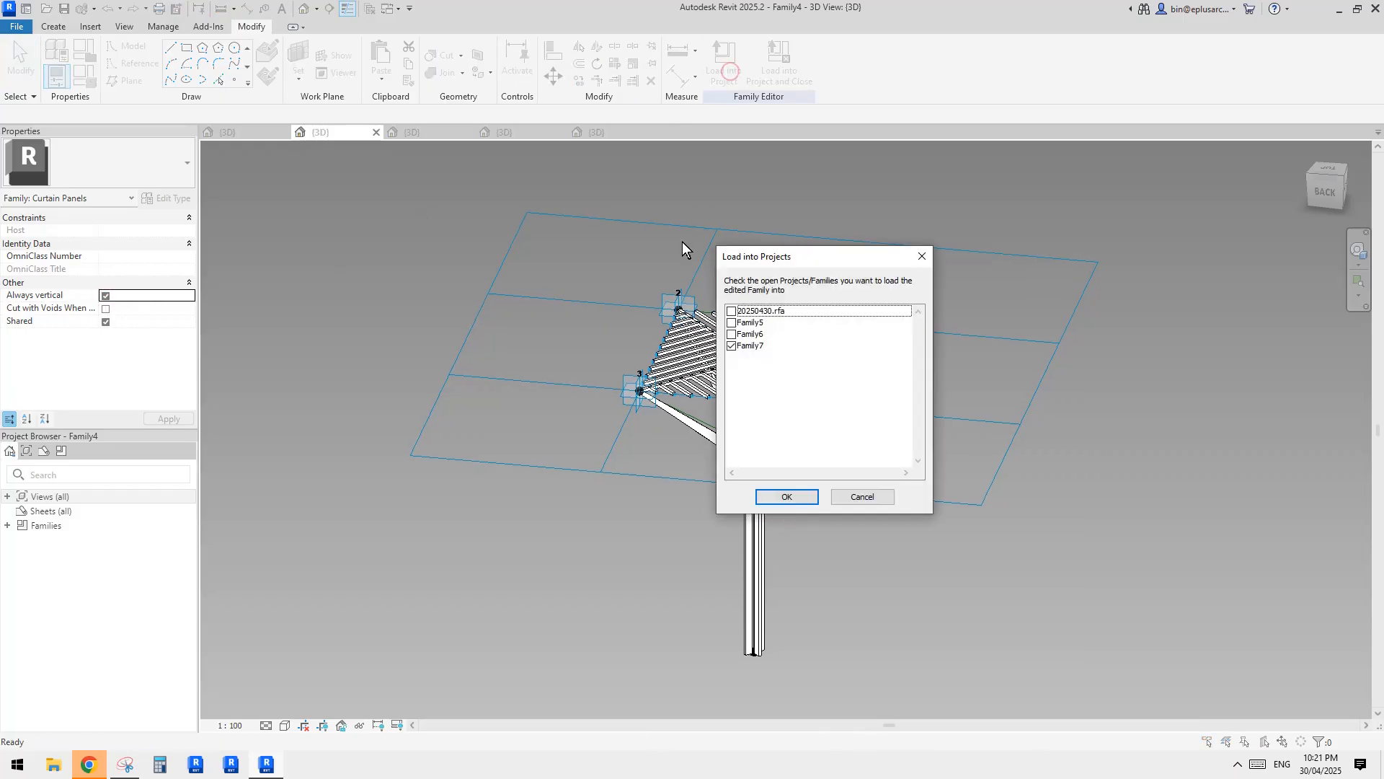
click(797, 499)
click(658, 339)
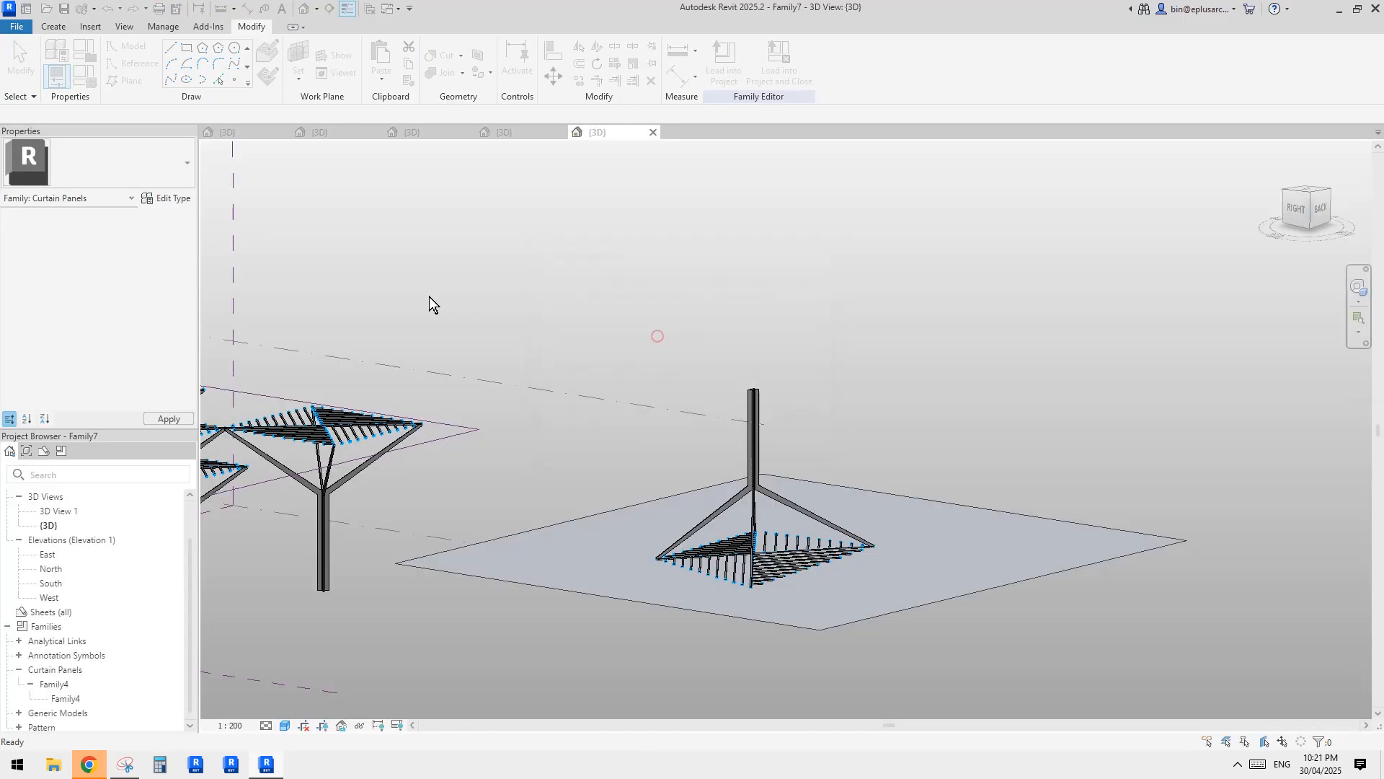
Reload Family4 with Always vertical turned off into Family7, and recheck the setting and the placed panel.
click(694, 339)
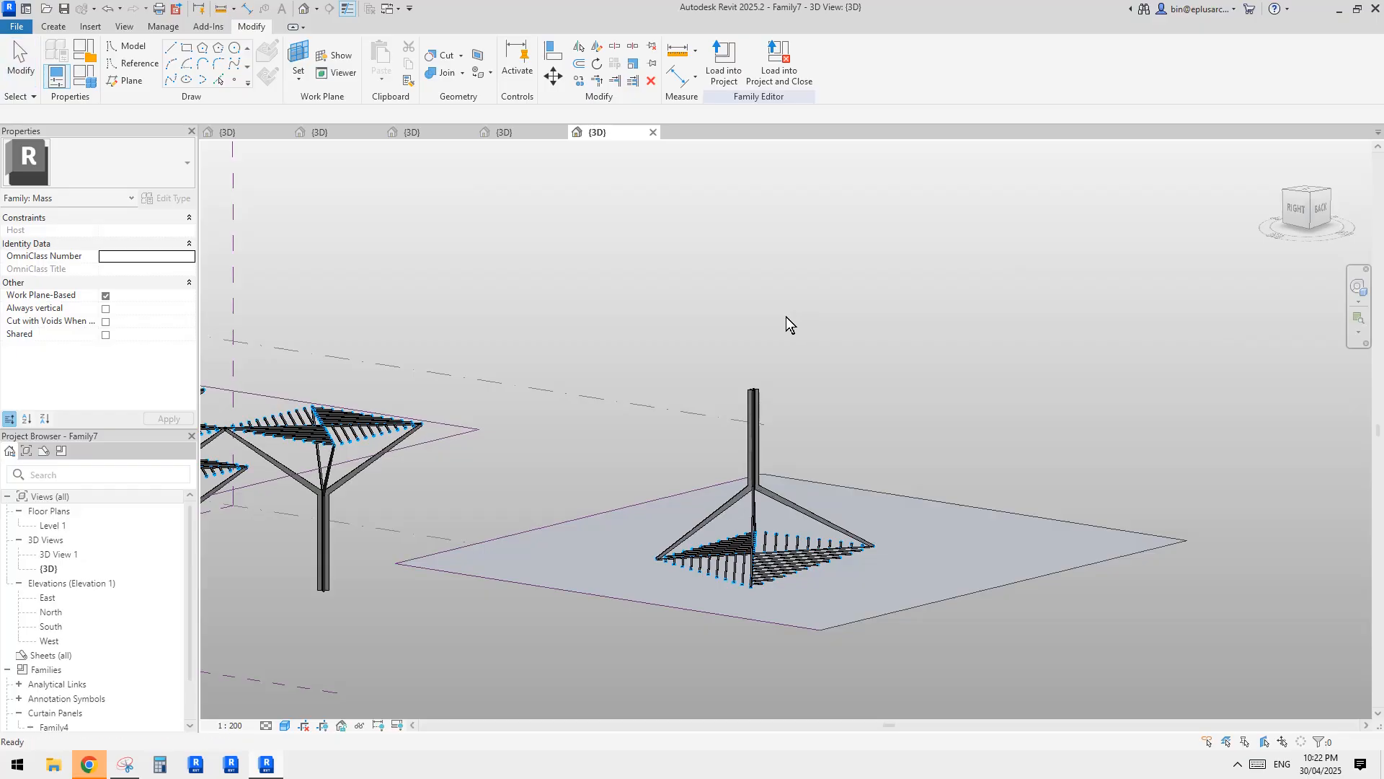
click(343, 137)
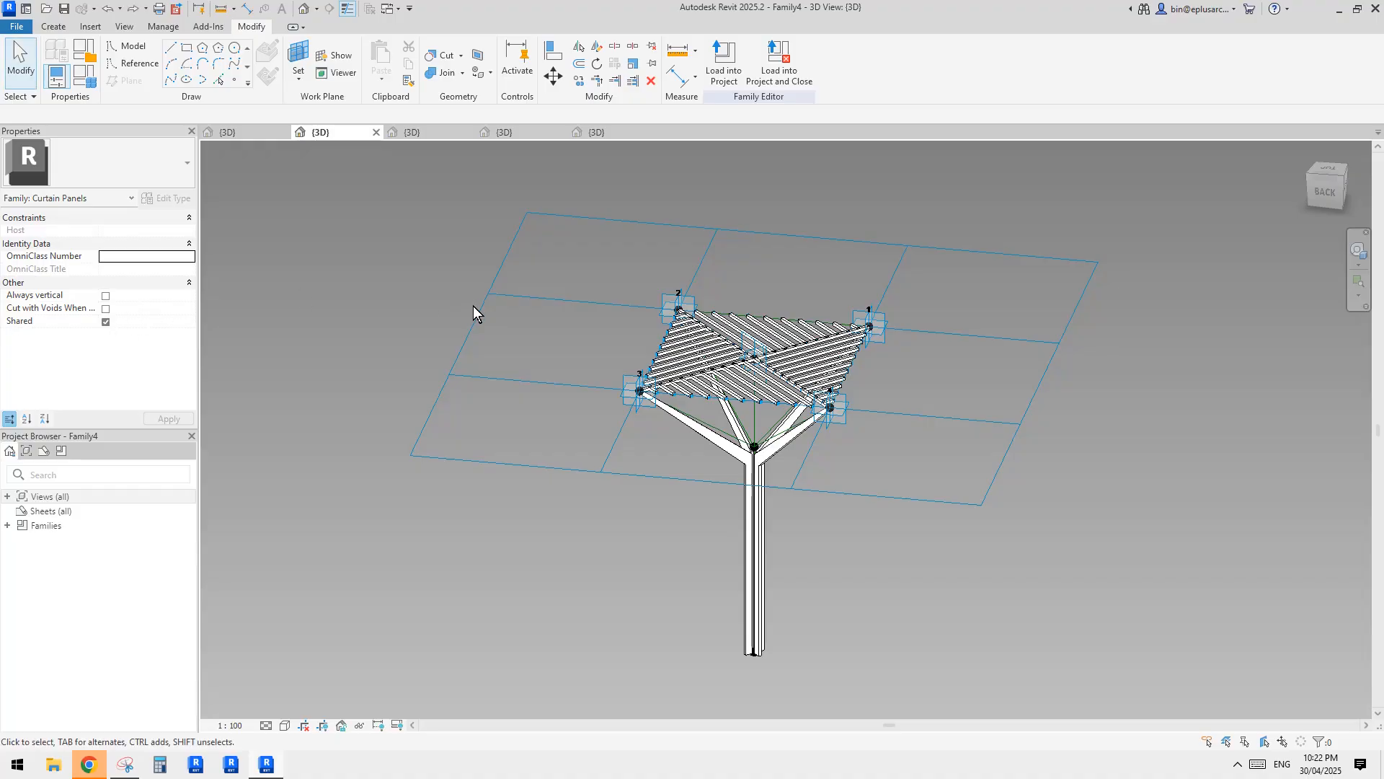
click(617, 132)
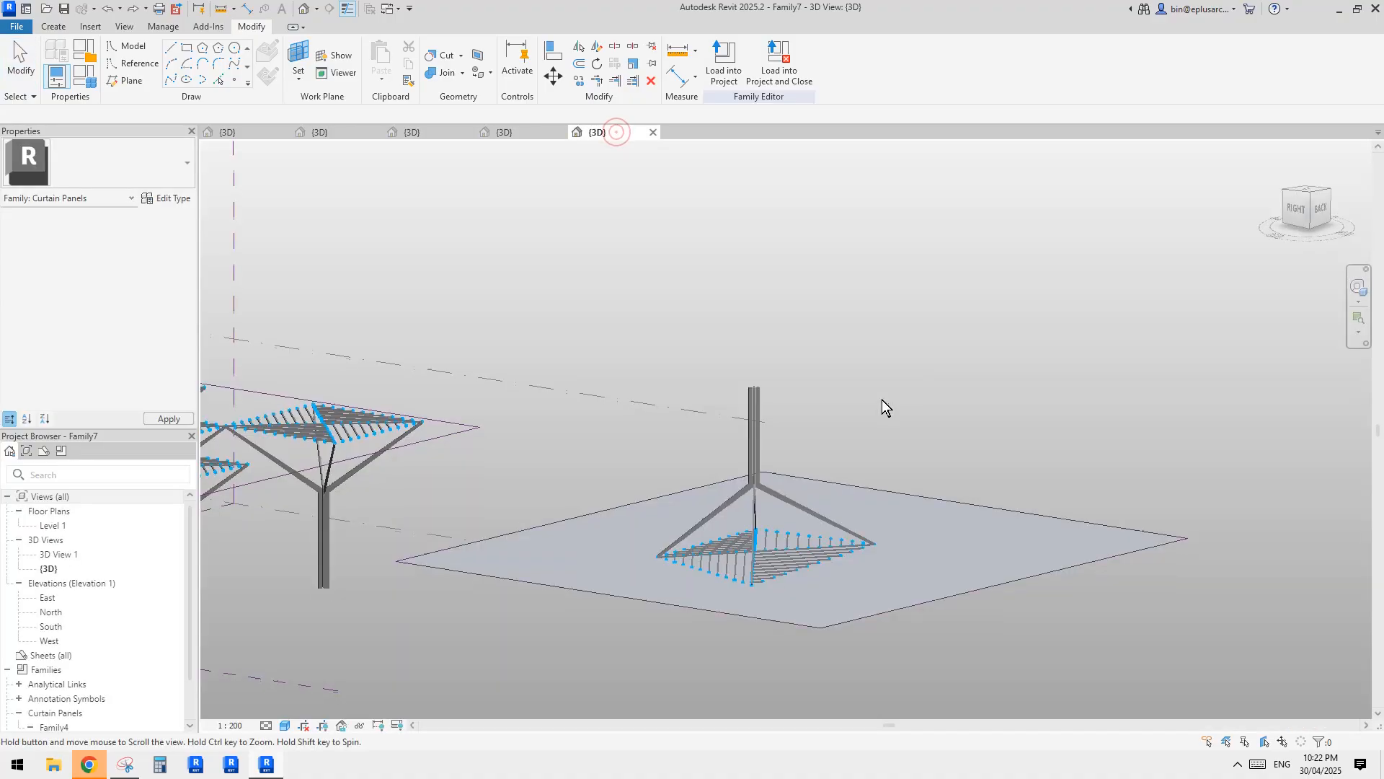
Turn on Flip for the Family4 panel placed on the planar surface so its column points the other way.
click(754, 473)
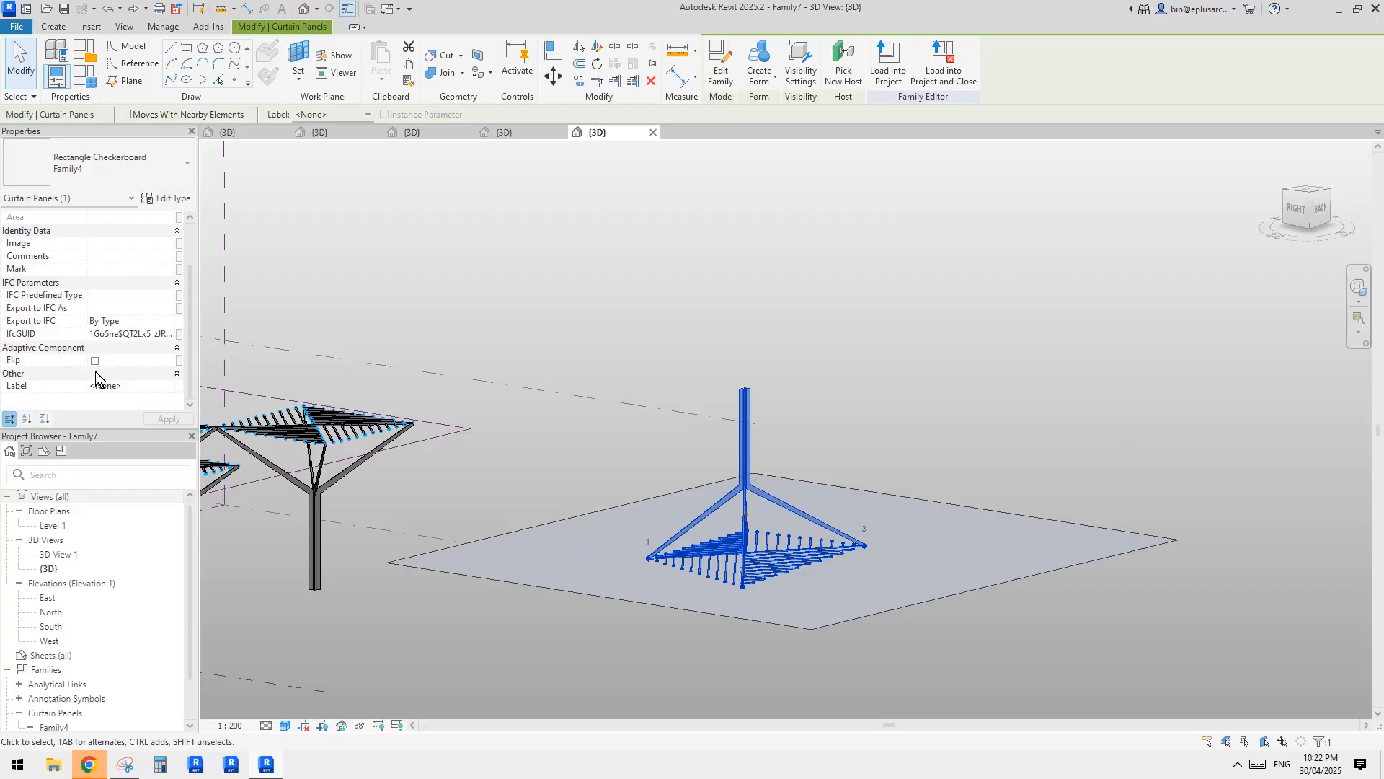
click(94, 362)
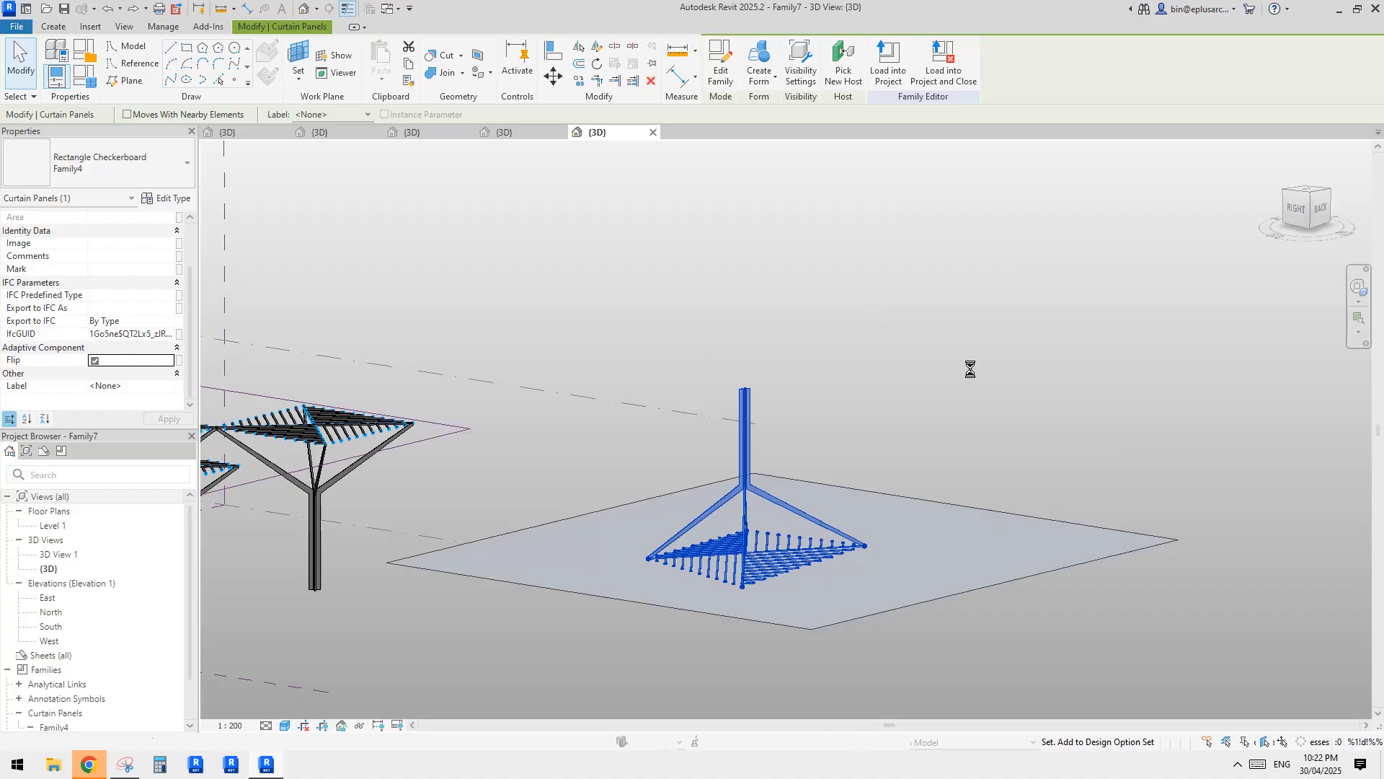
click(822, 323)
shift+middle_drag(834, 427, 851, 325)
click(775, 378)
key(Escape)
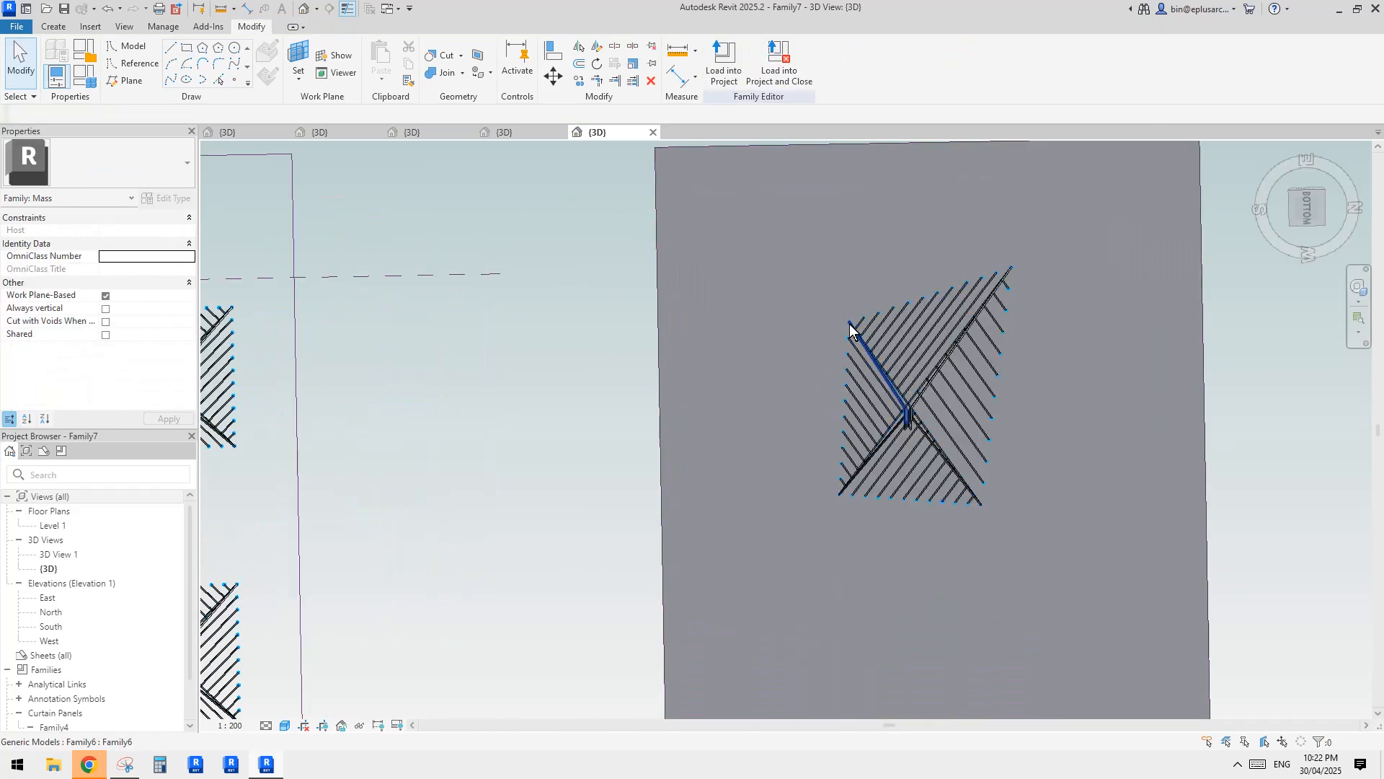
Rehost the panel's placement point 3 farther out on the planar surface using Pick New Host.
double_click(982, 506)
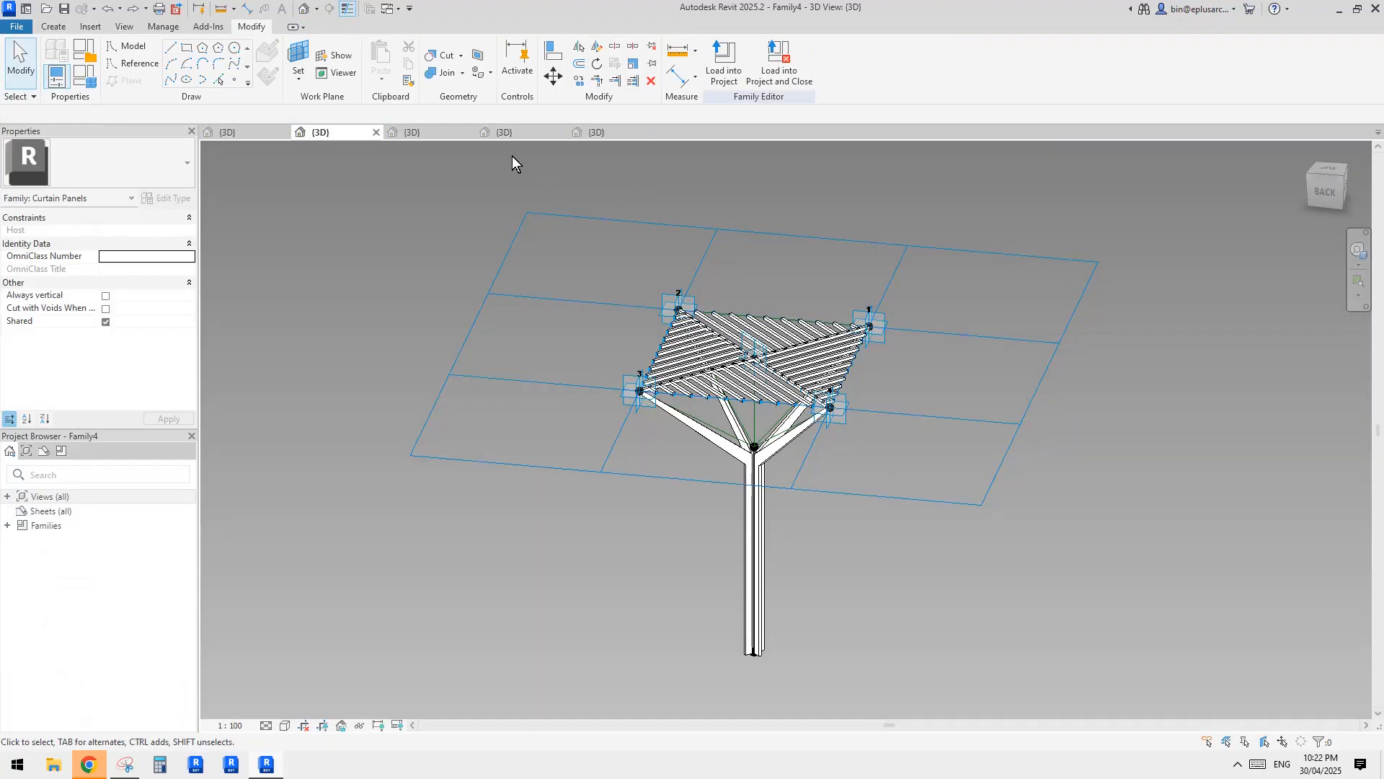
click(599, 133)
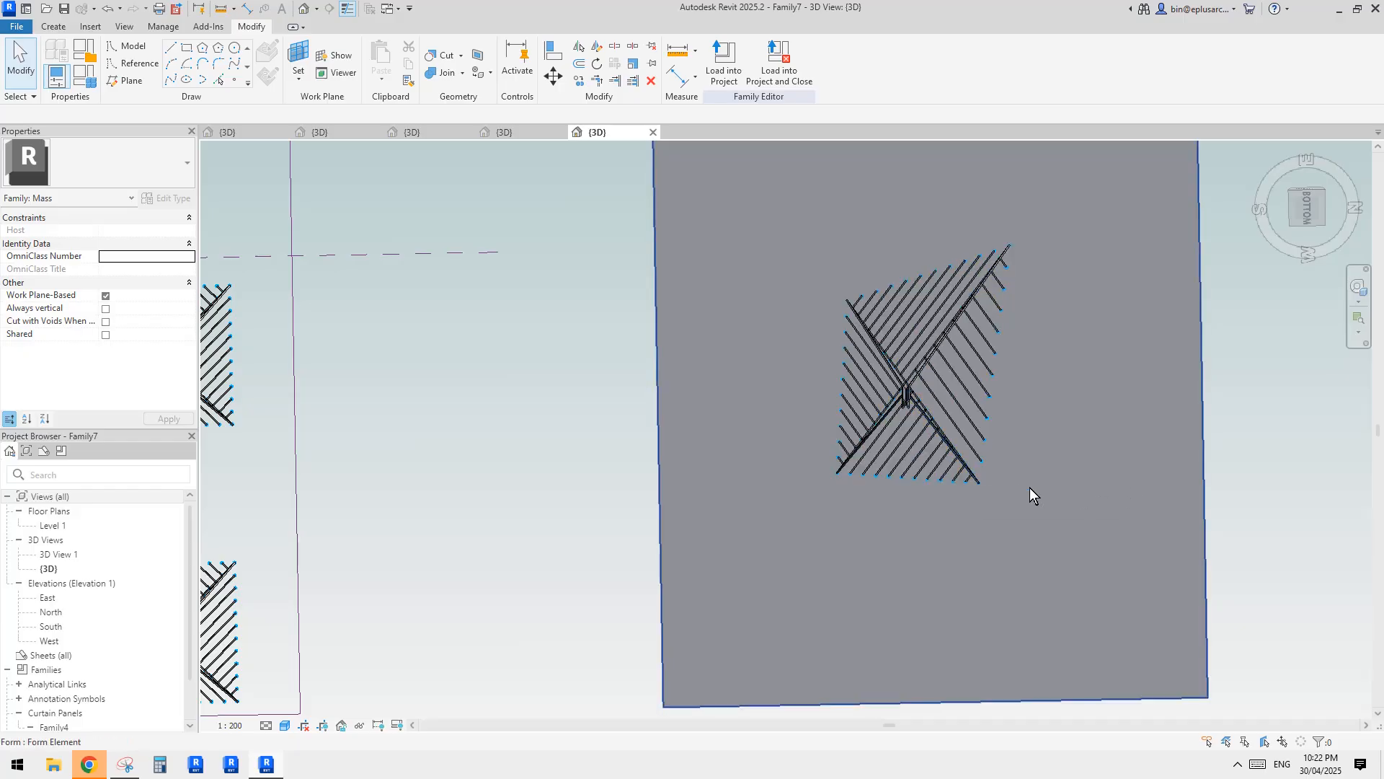
click(982, 483)
shift+middle_drag(993, 481, 965, 504)
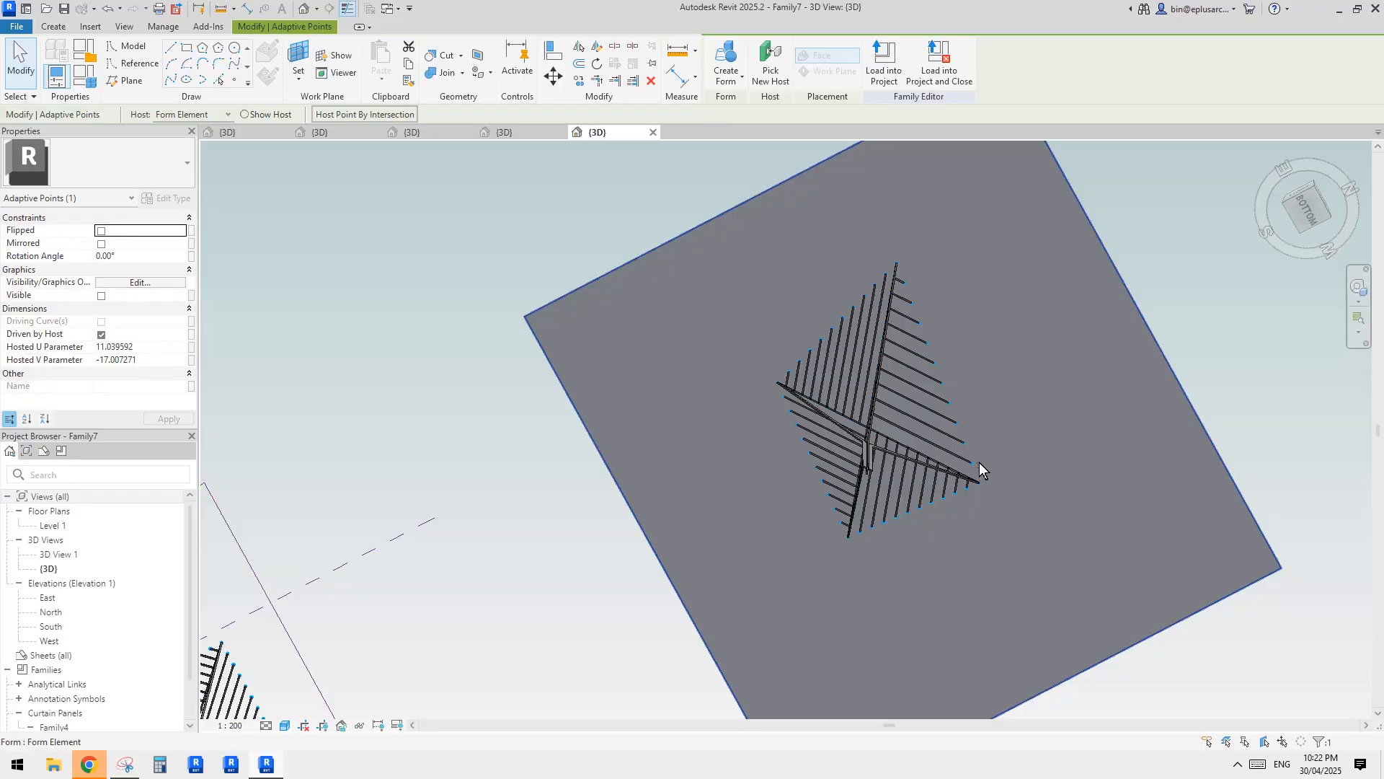
click(770, 63)
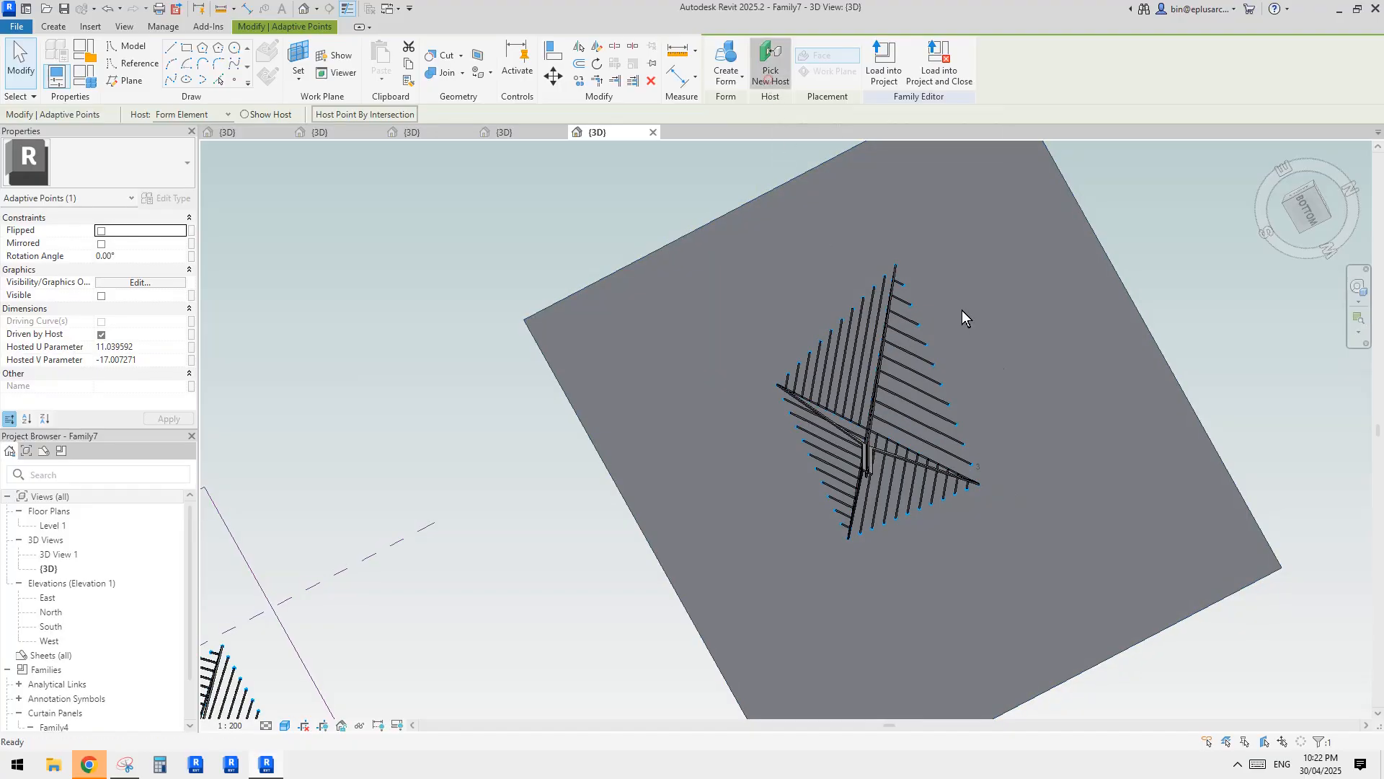
click(907, 524)
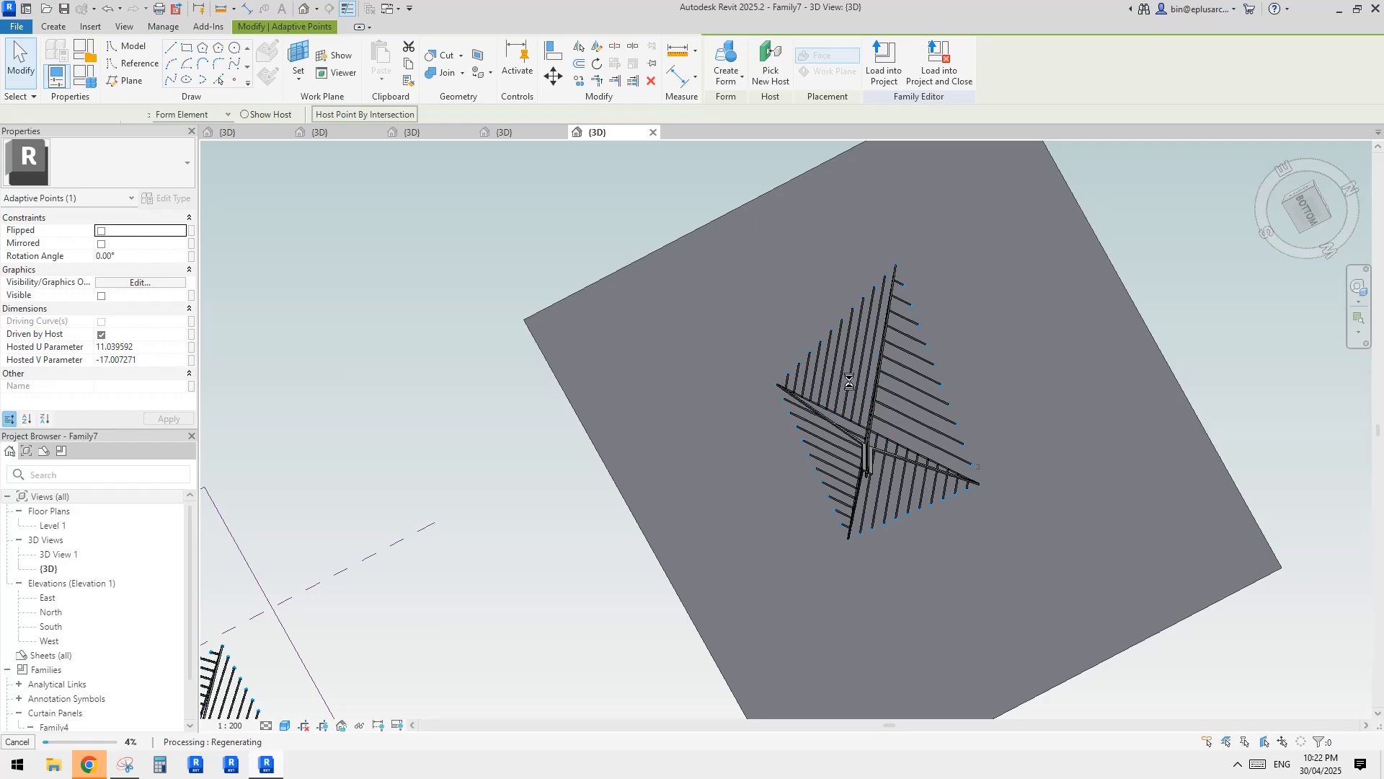
key(Escape)
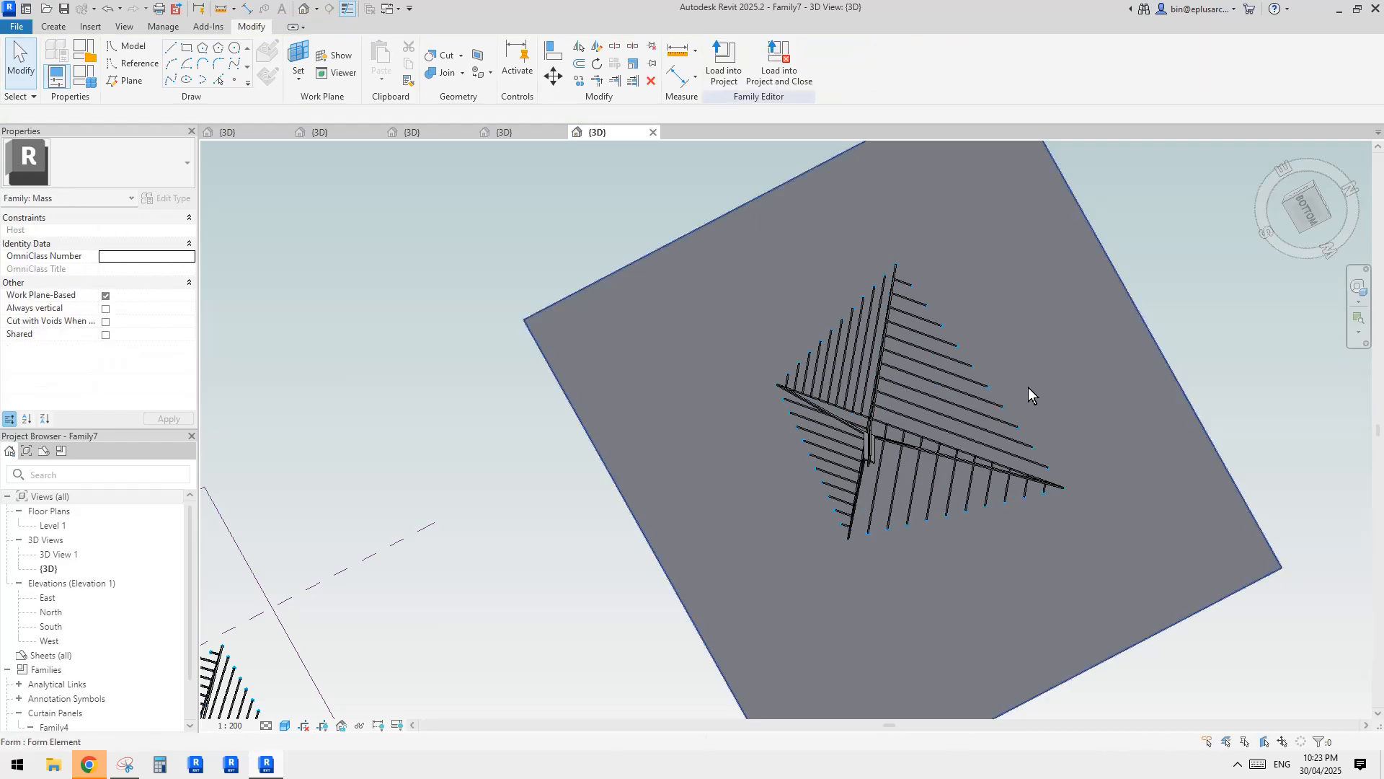
Examine the reshaped panel's column, branches and canopy, and compare it with the neighbouring panel array.
shift+middle_drag(1028, 387, 981, 490)
scroll(942, 509, up, 5)
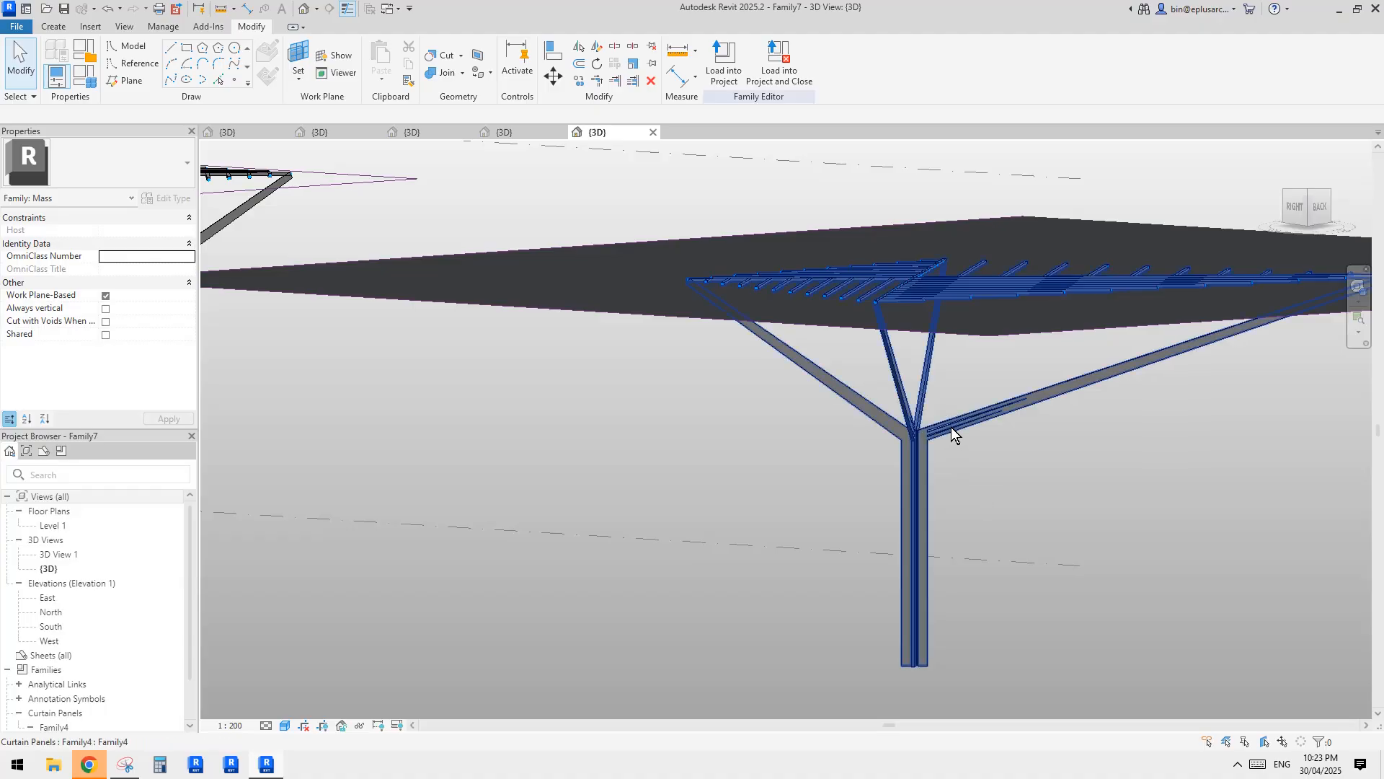
scroll(880, 470, down, 3)
shift+middle_drag(880, 470, 885, 568)
scroll(930, 482, down, 1)
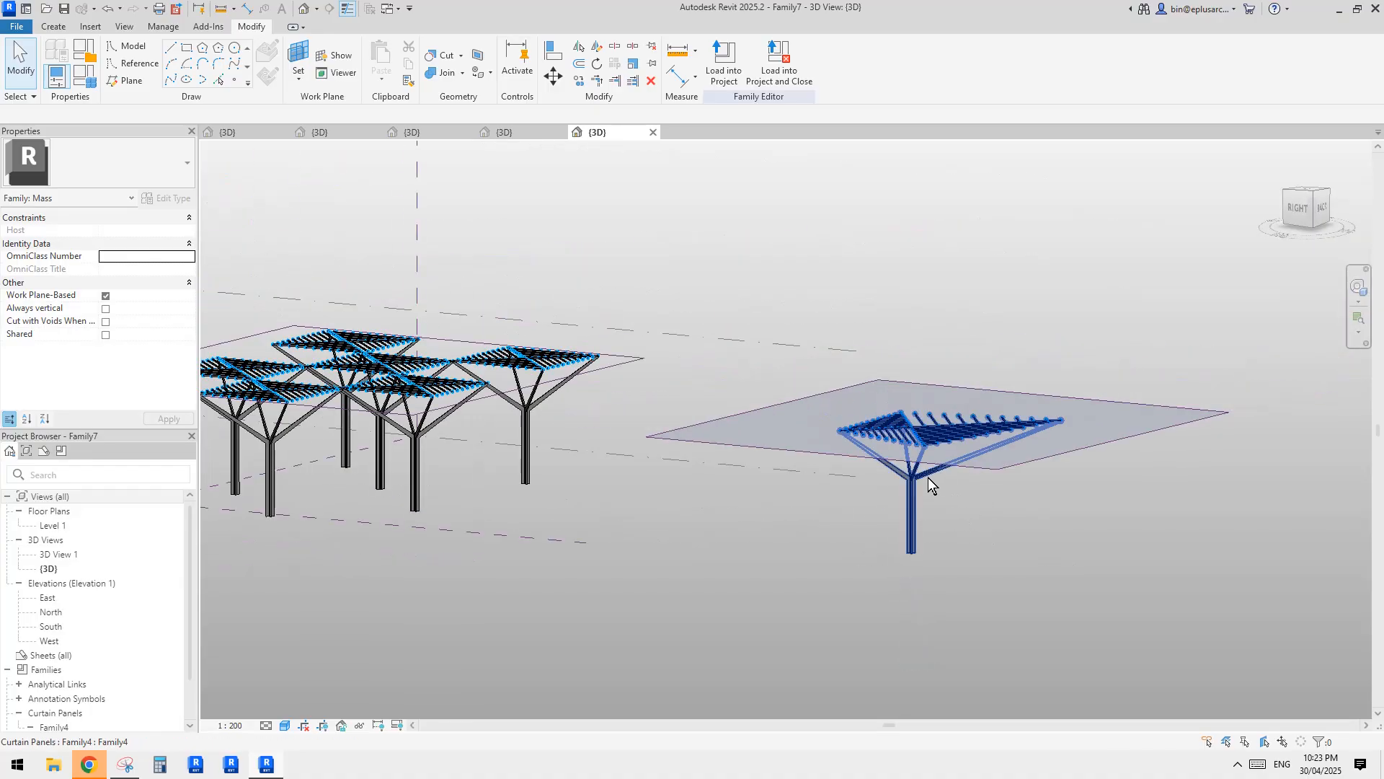
scroll(926, 482, up, 2)
scroll(959, 491, down, 2)
shift+middle_drag(920, 497, 874, 547)
scroll(959, 491, down, 1)
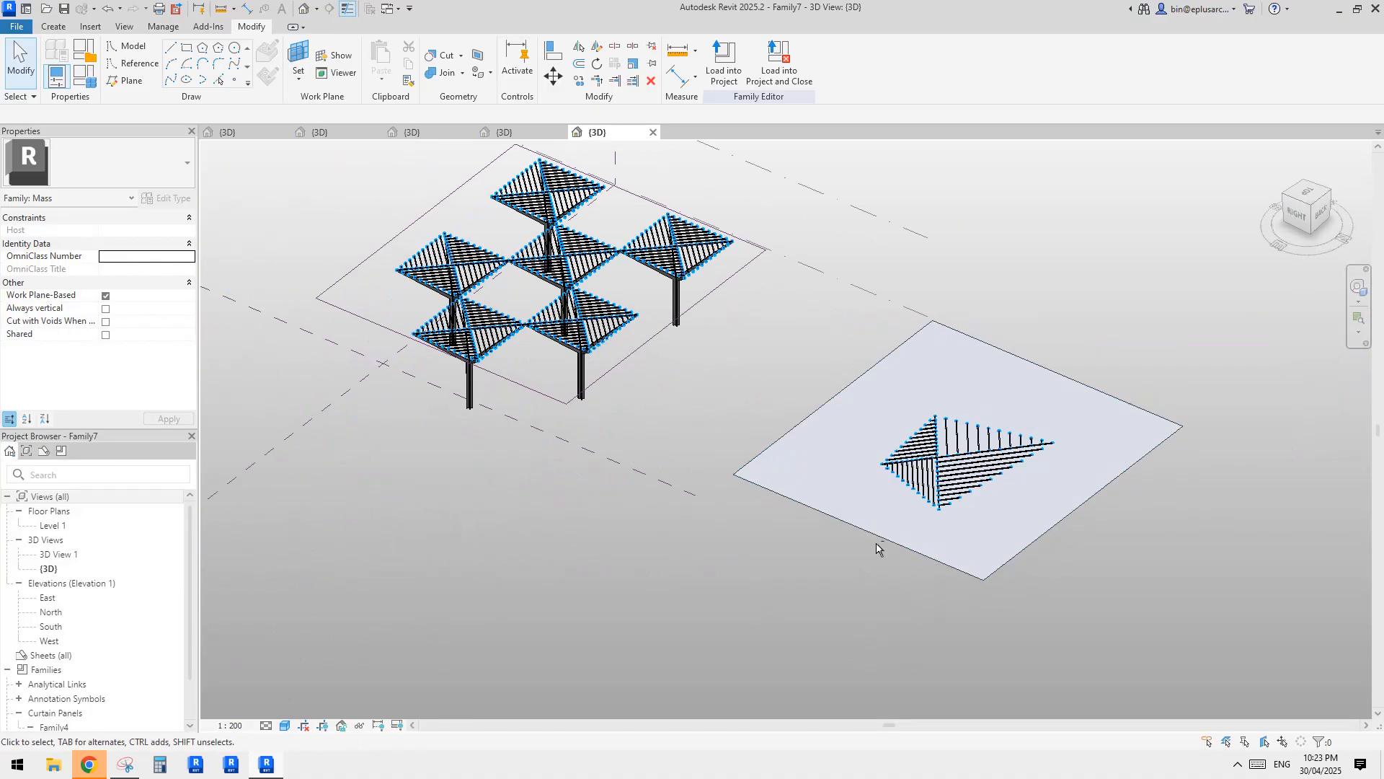
Try deleting the planar surface that hosts the single panel, and undo the deletion.
click(1093, 401)
key(Delete)
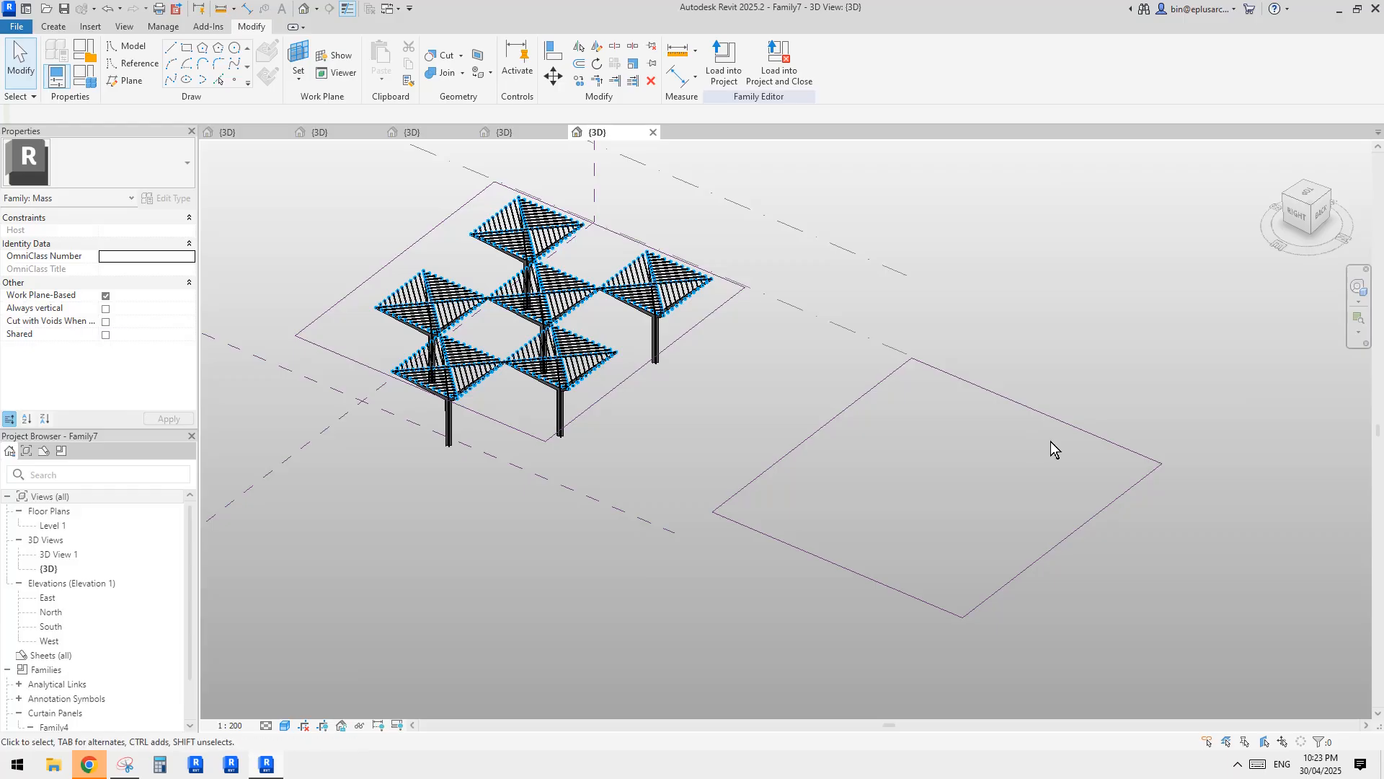
key(ctrl+z)
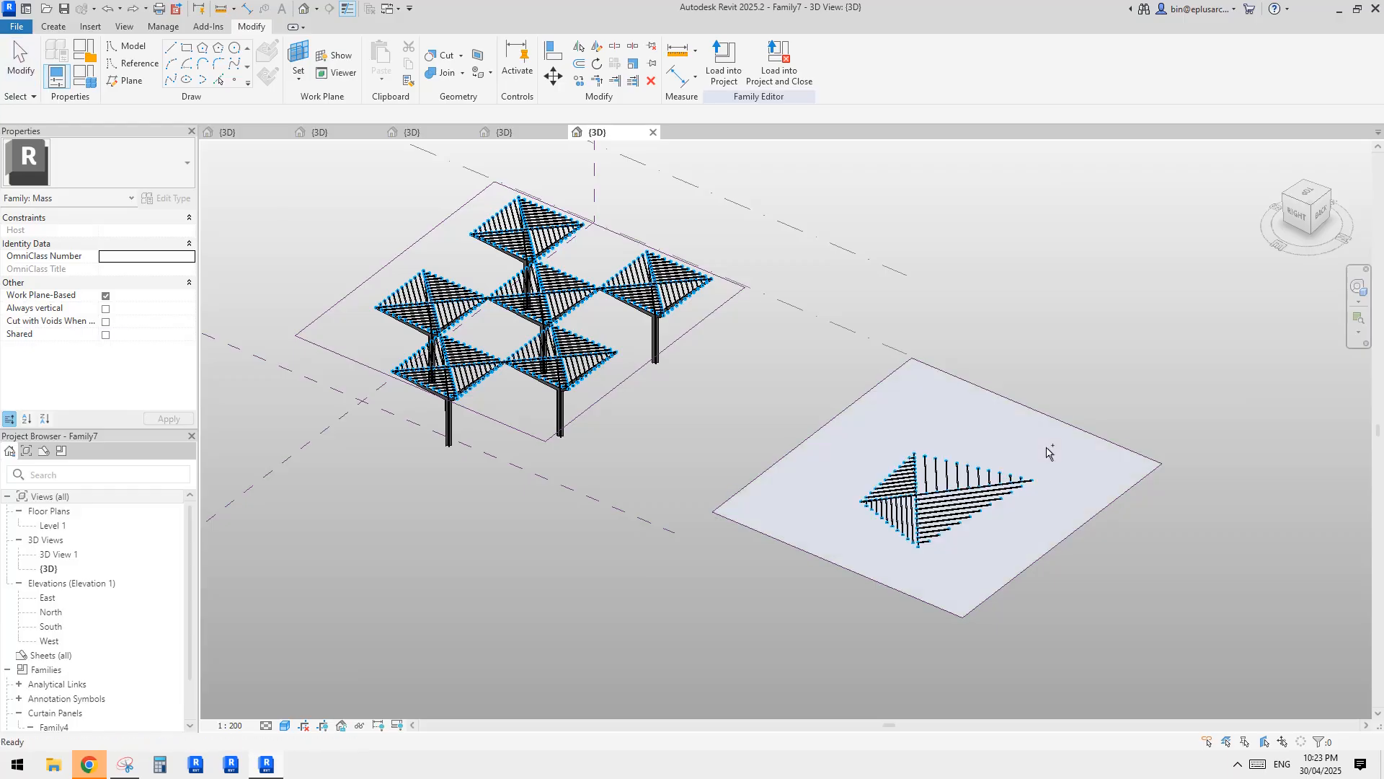
Detach placement point 4 of the single panel from the surface by setting its host to <not associated>.
scroll(962, 482, up, 3)
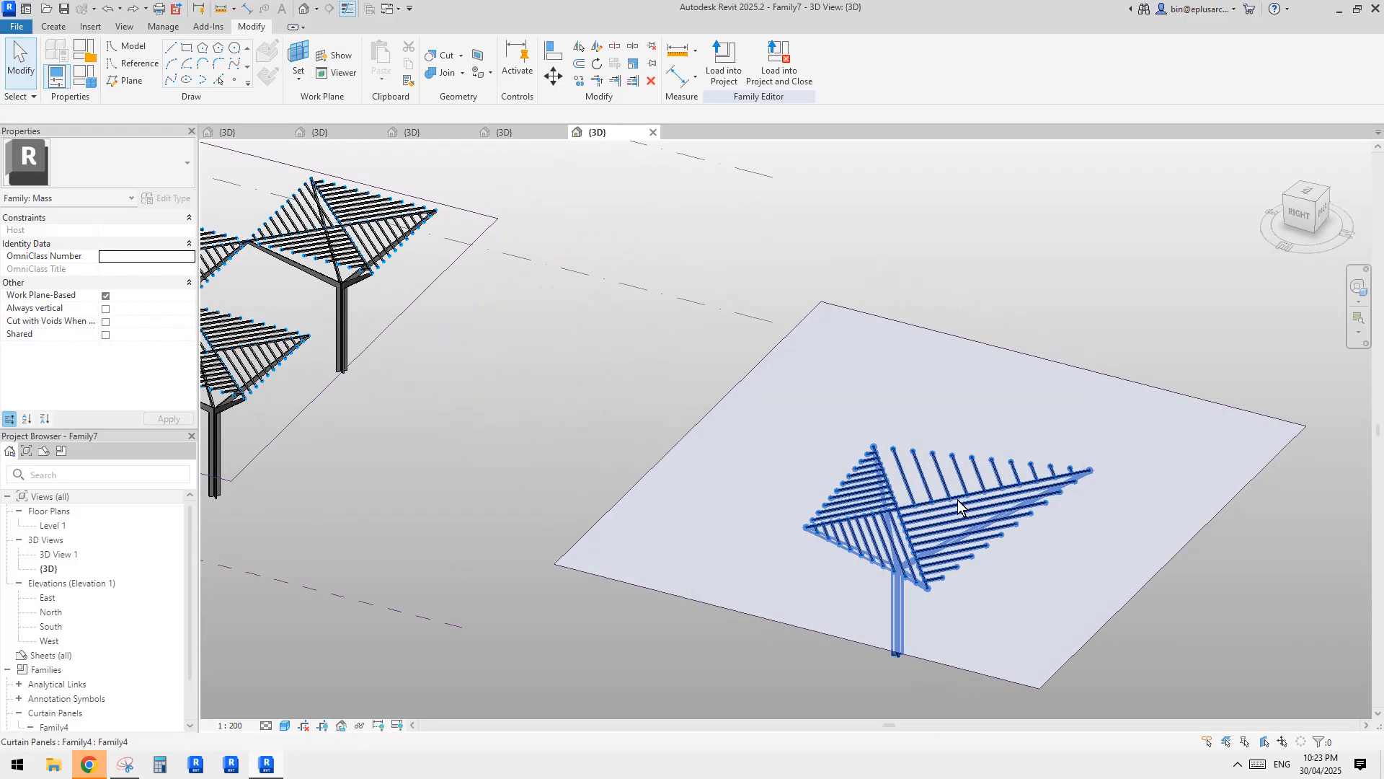
click(959, 505)
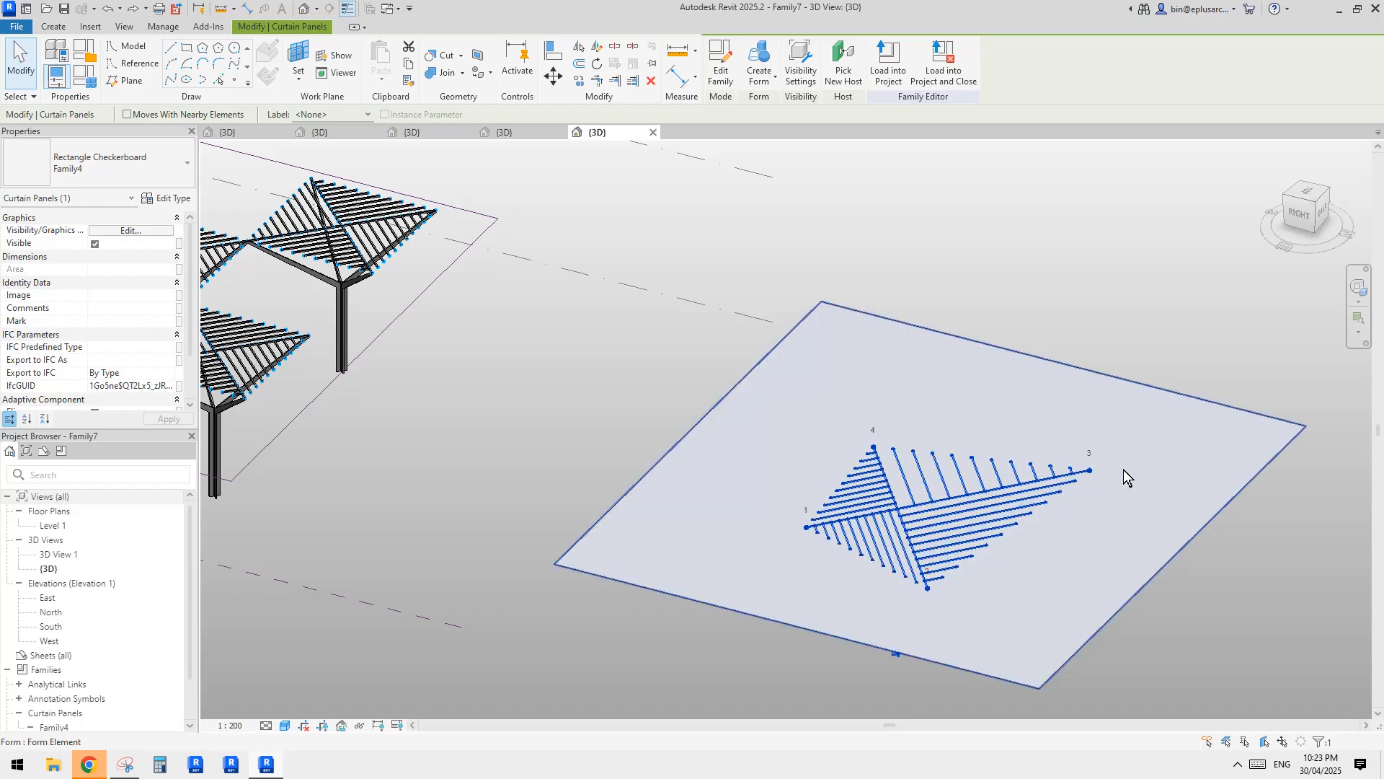
scroll(930, 503, down, 2)
scroll(906, 417, up, 3)
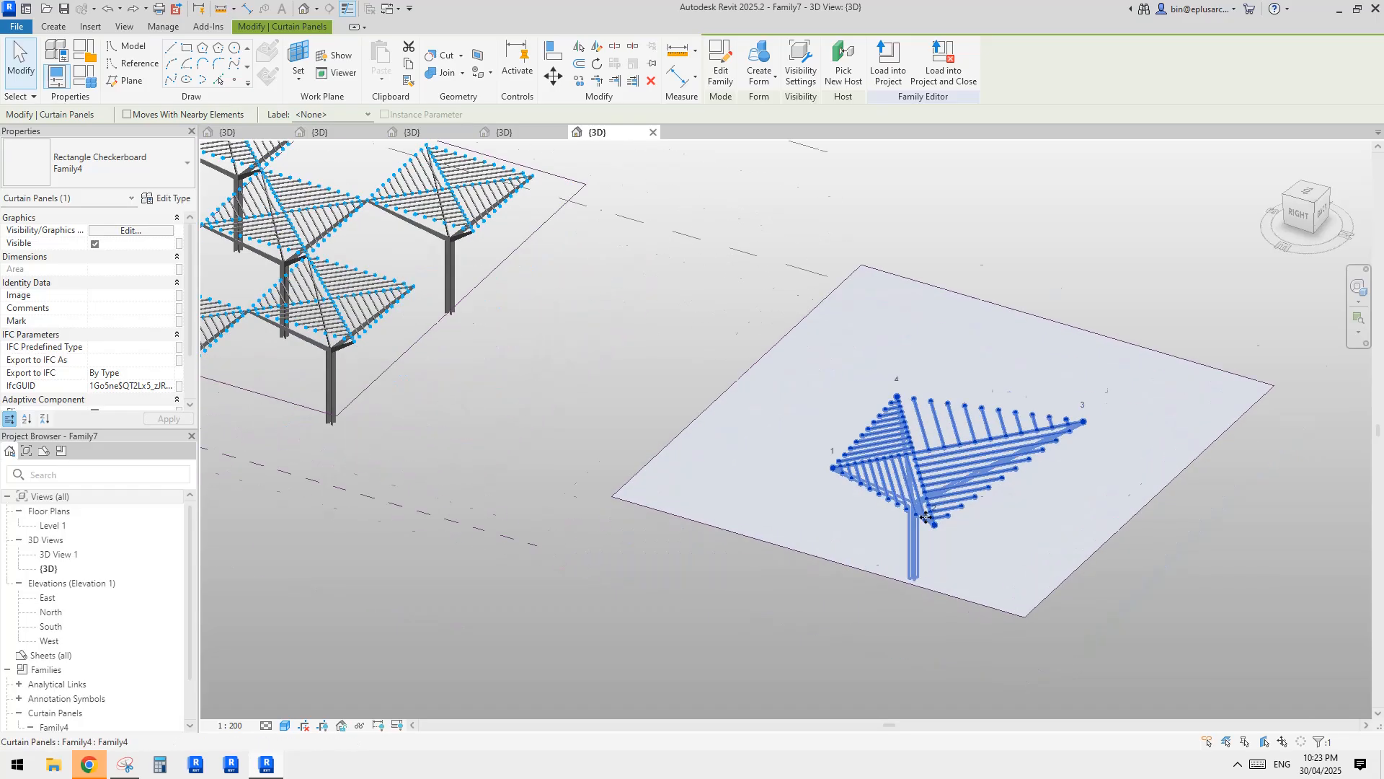
key(Escape)
click(892, 380)
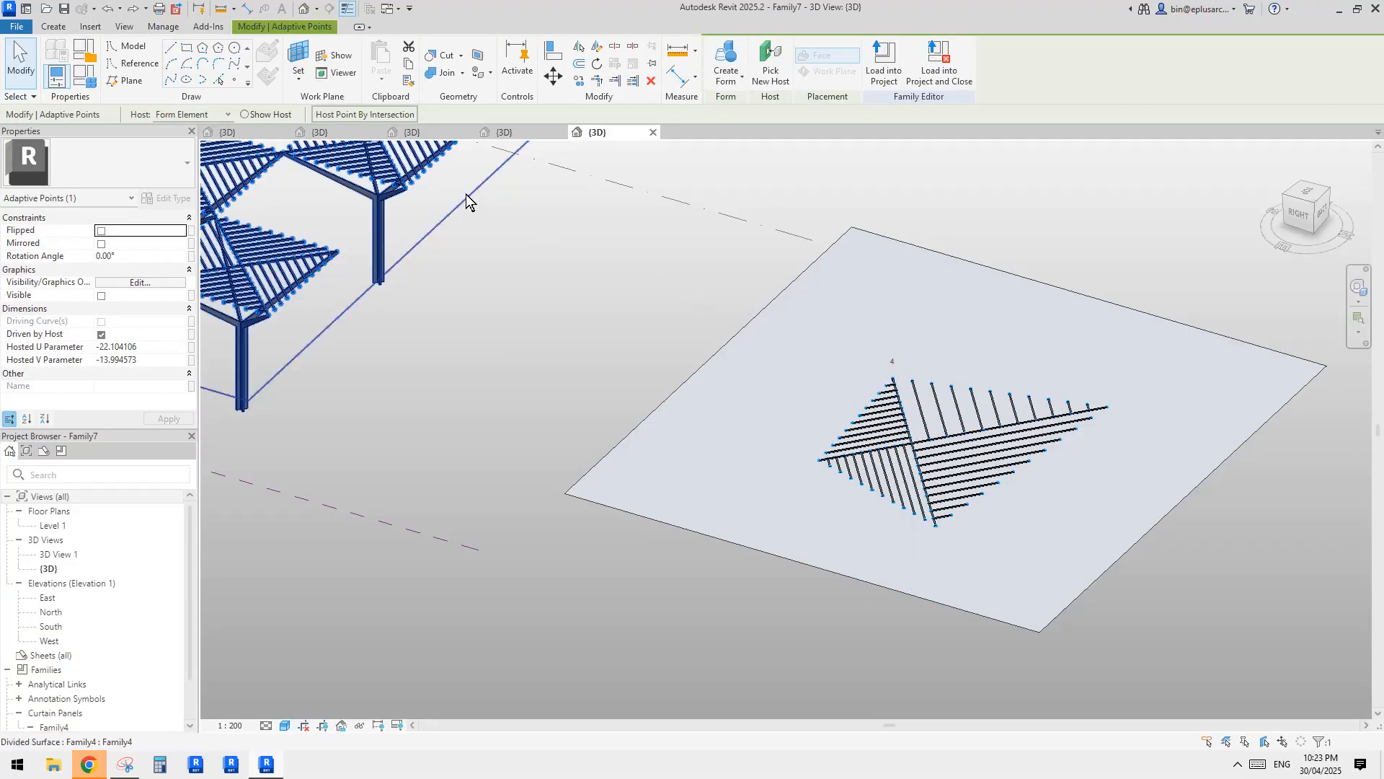
click(195, 115)
click(173, 140)
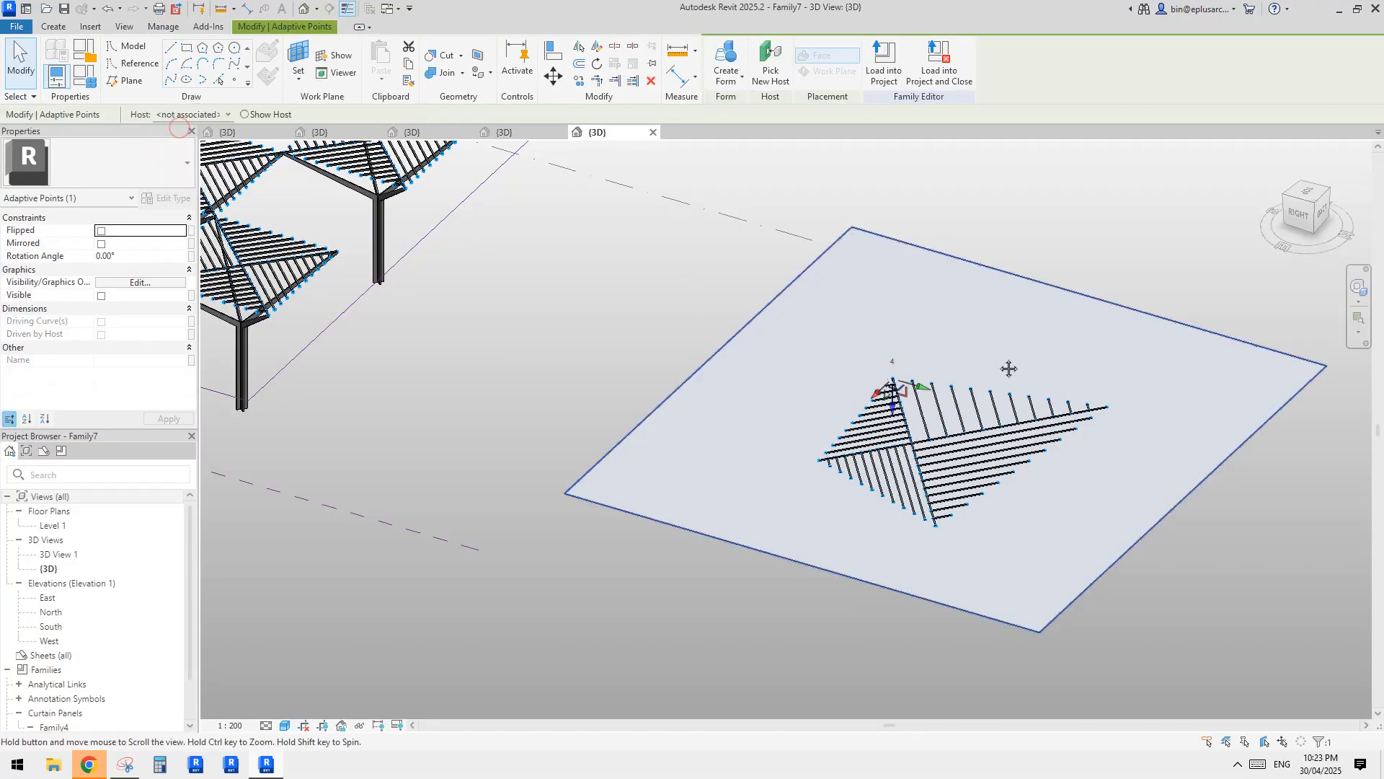
key(Escape)
Set the host of the panel's placement points 1 and 2 together to <not associated>.
click(815, 461)
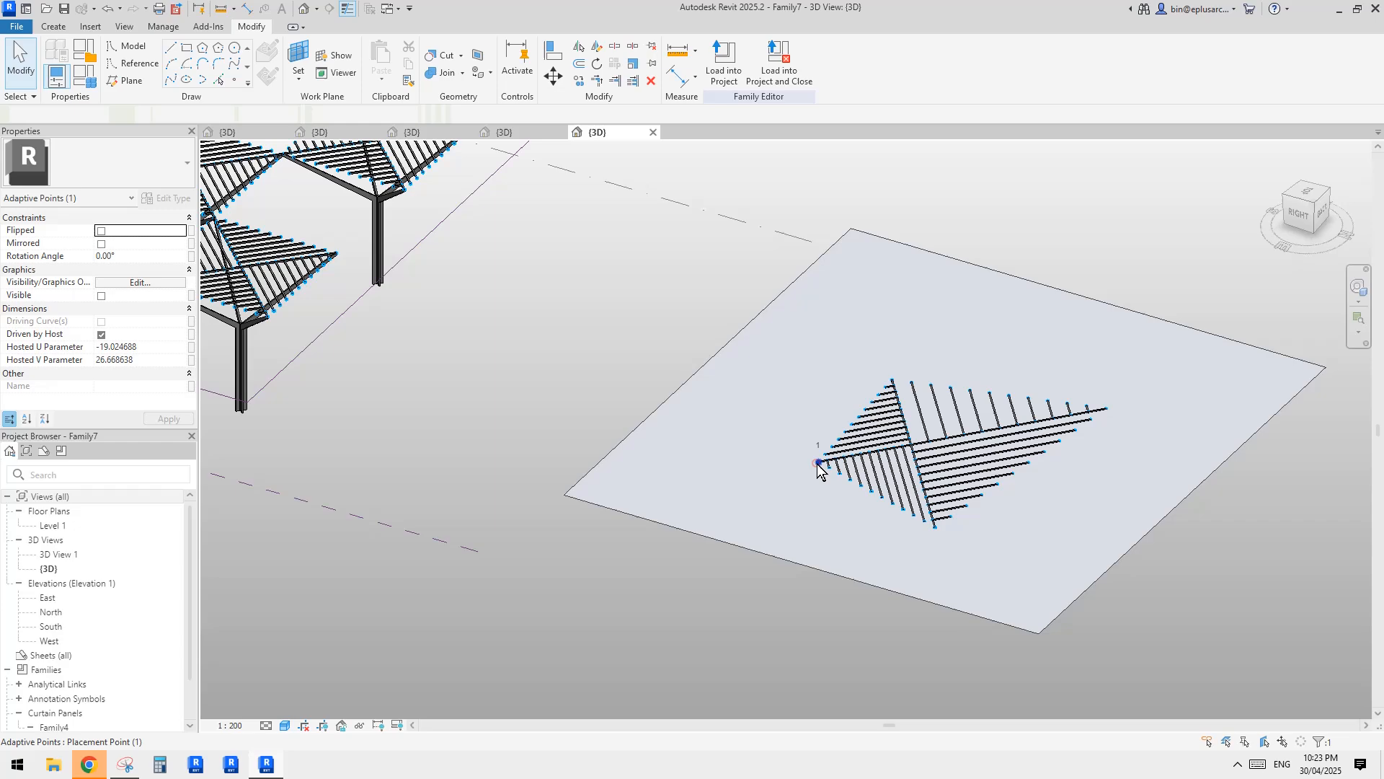
ctrl+click(935, 529)
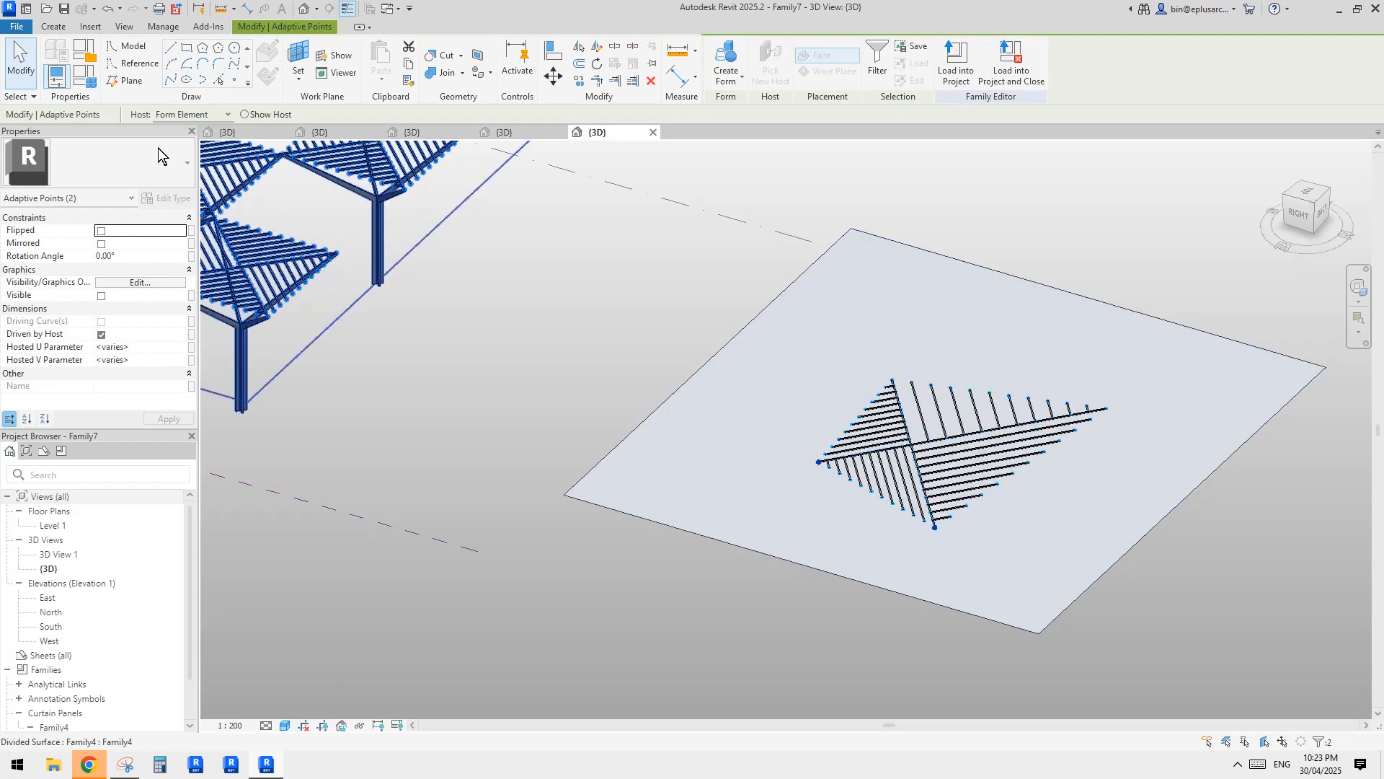
click(182, 114)
click(180, 140)
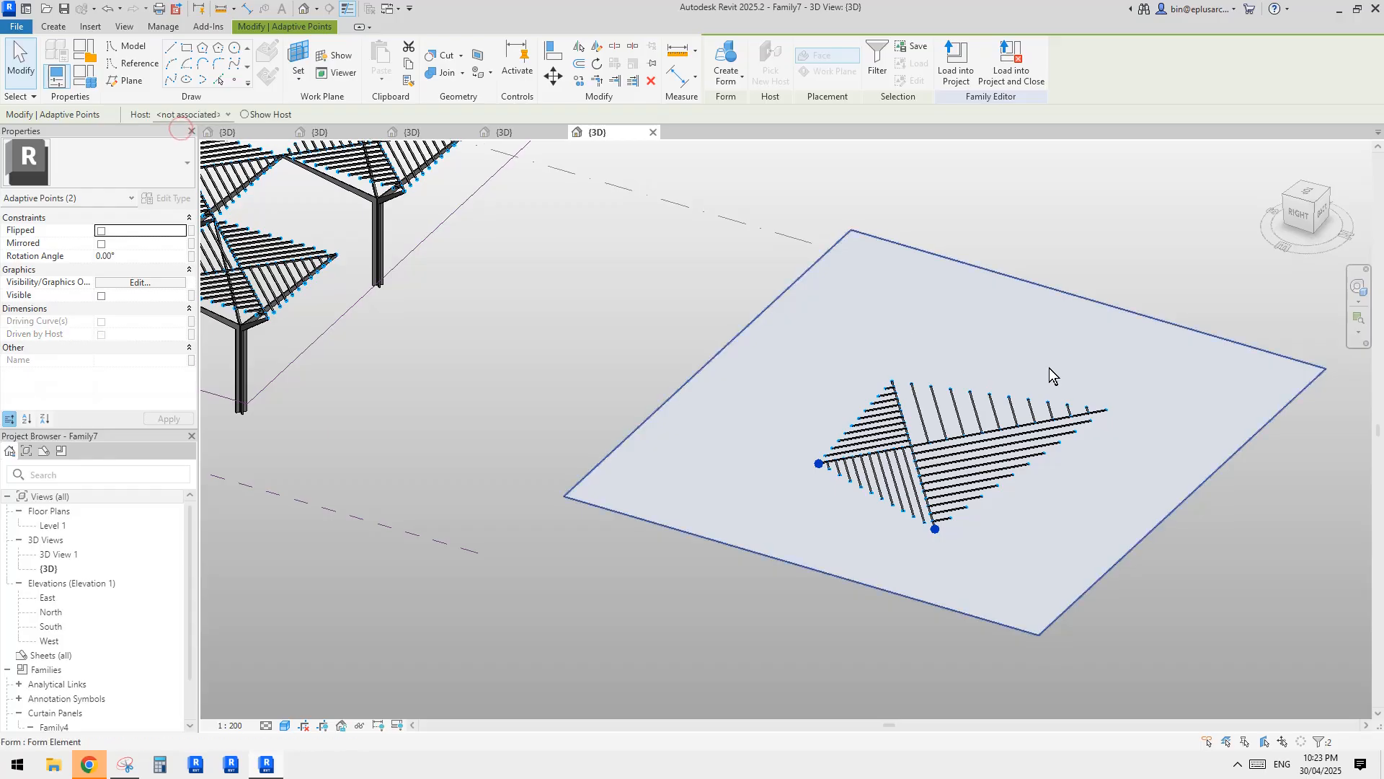
key(Escape)
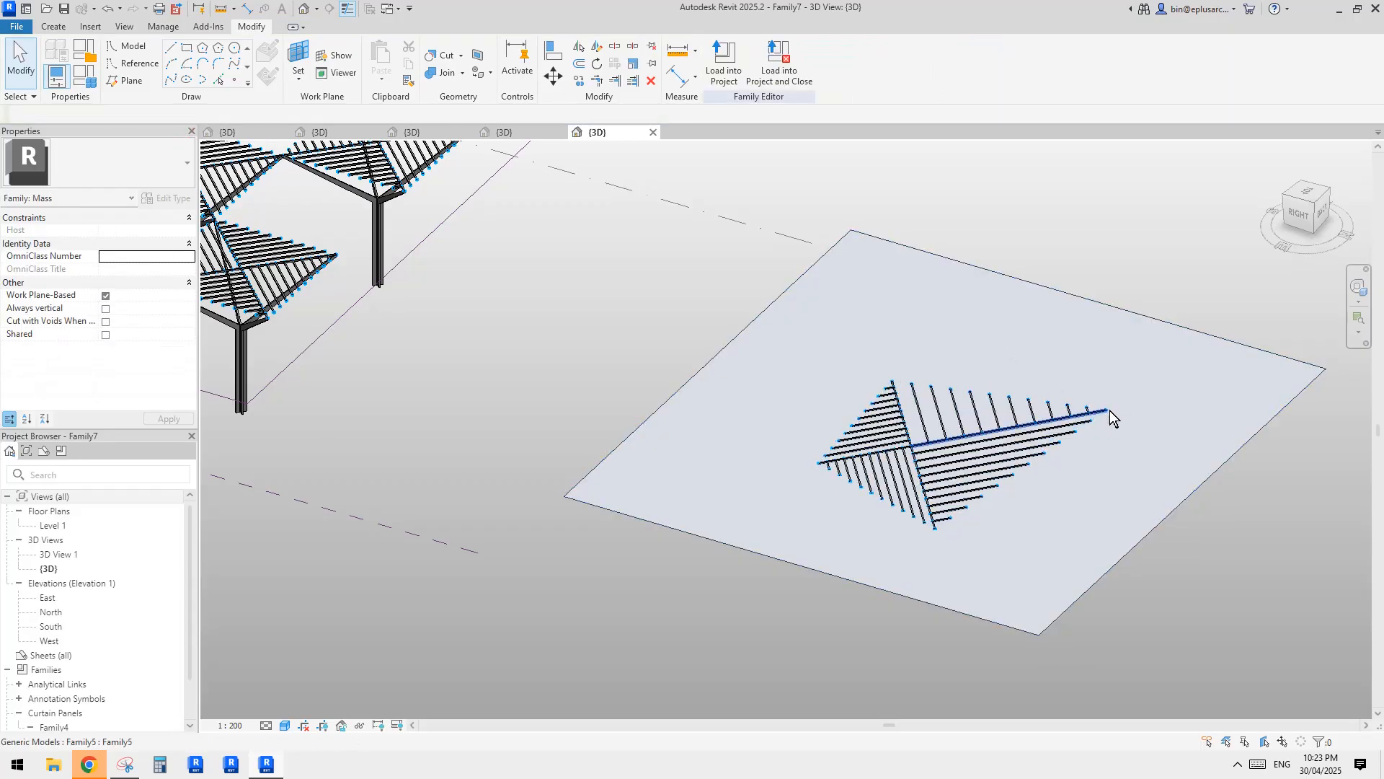
Set the host of the panel's placement point 3 to <not associated>.
click(1110, 409)
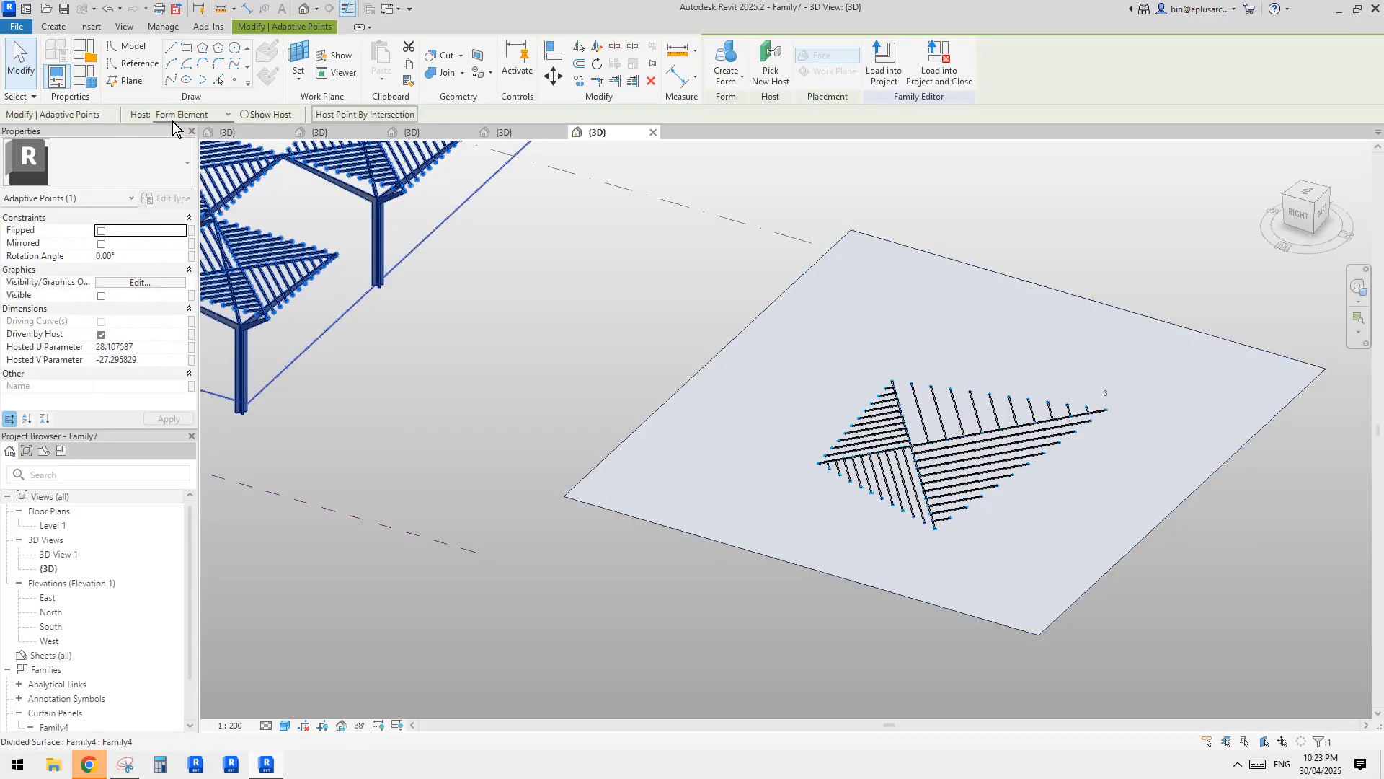
click(182, 114)
click(180, 129)
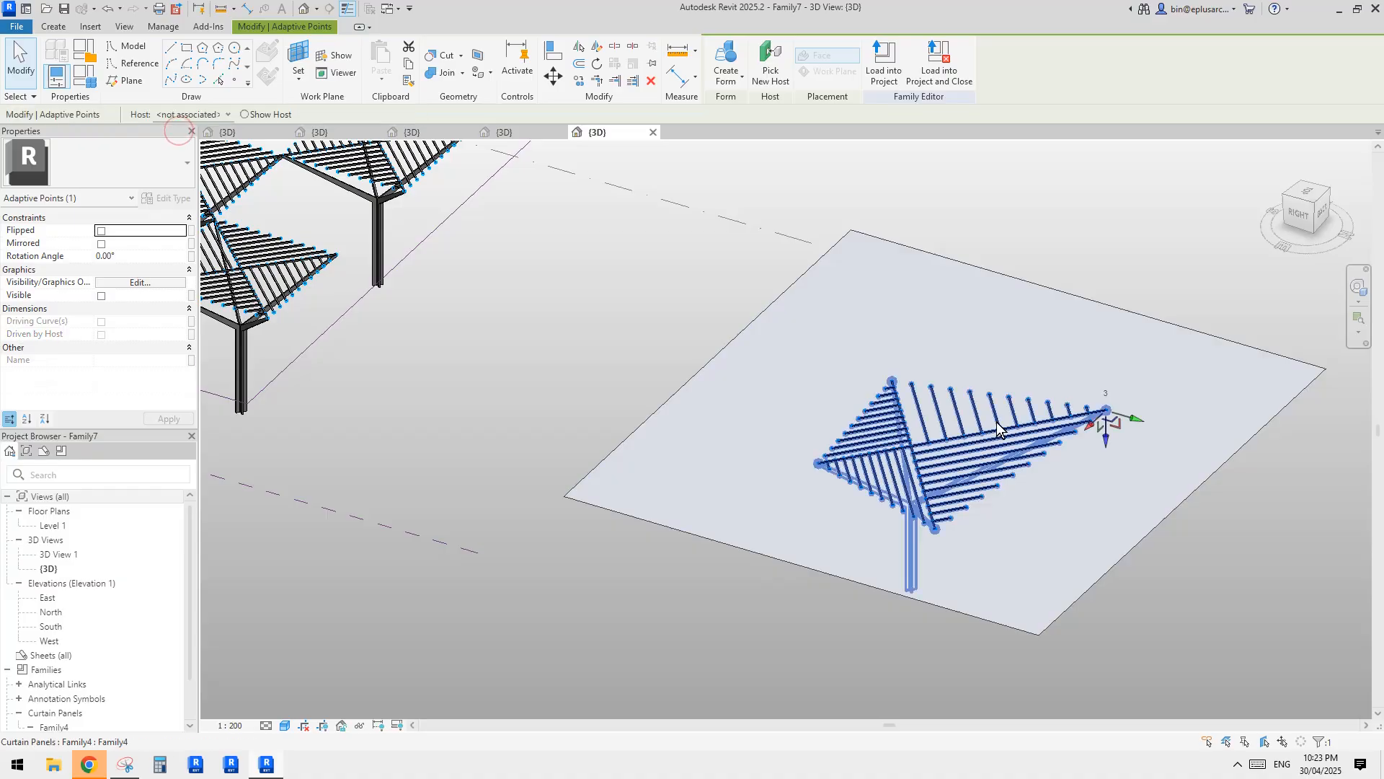
middle_drag(1029, 378, 933, 361)
key(Escape)
Delete the planar surface form and its rectangular boundary lines, keeping the unhosted panel.
click(933, 361)
middle_drag(1058, 336, 1013, 339)
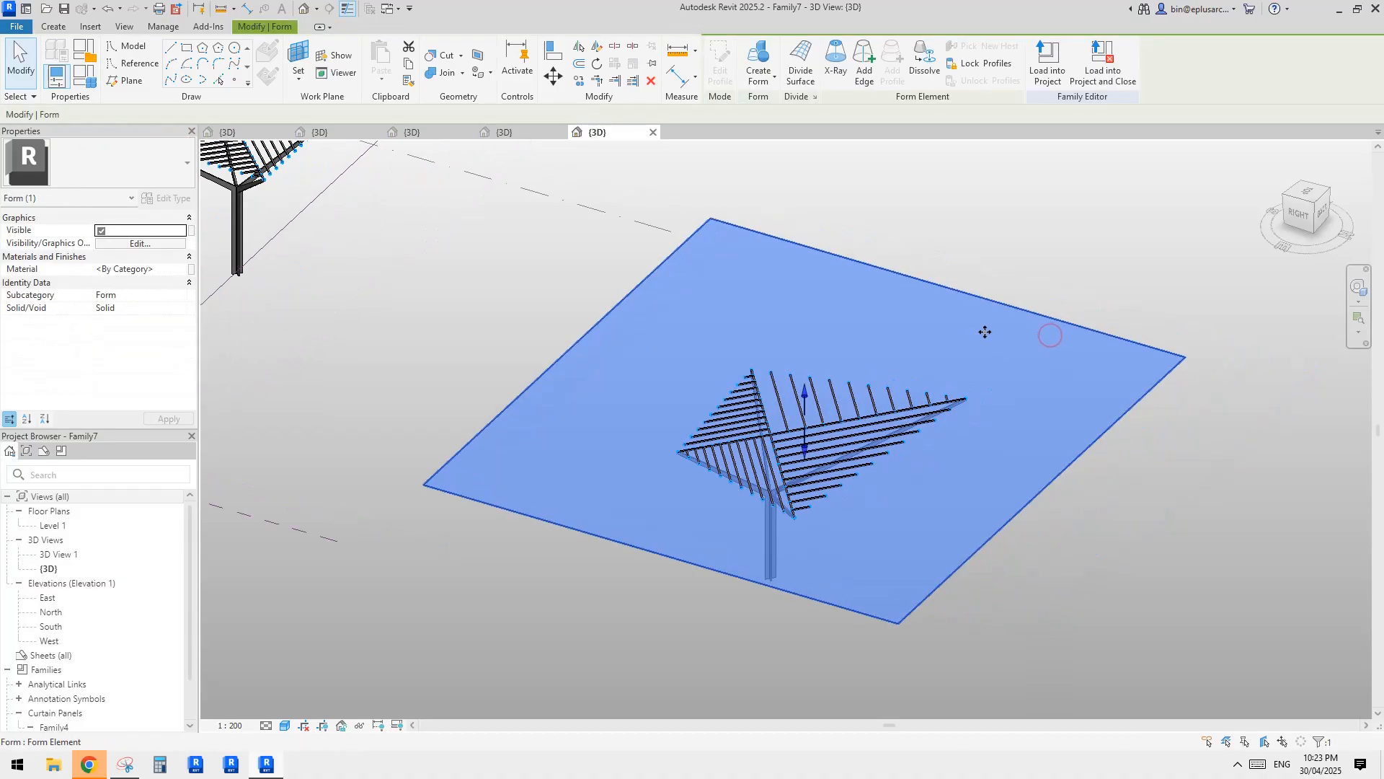
key(Escape)
scroll(1089, 388, down, 2)
shift+middle_drag(910, 425, 986, 532)
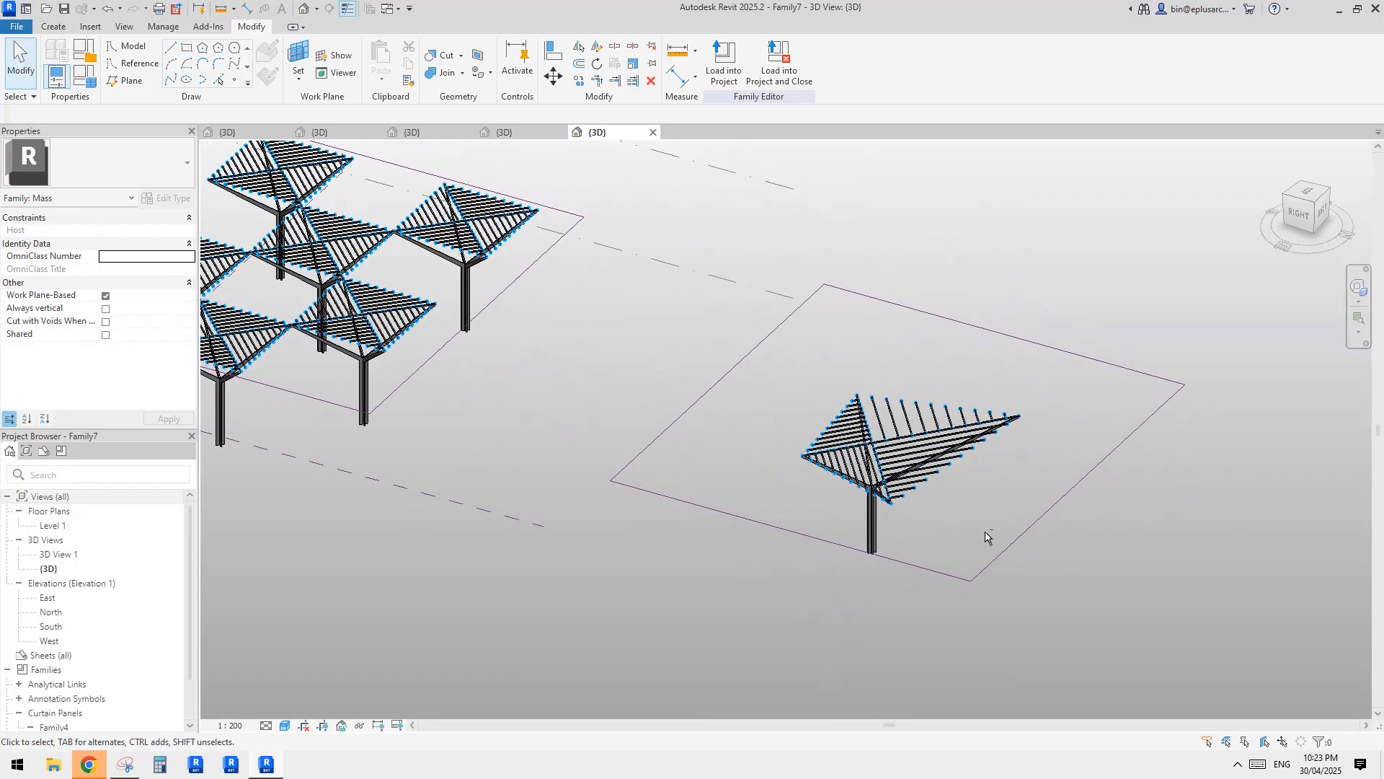
click(1085, 359)
middle_drag(1040, 361, 1010, 393)
key(Delete)
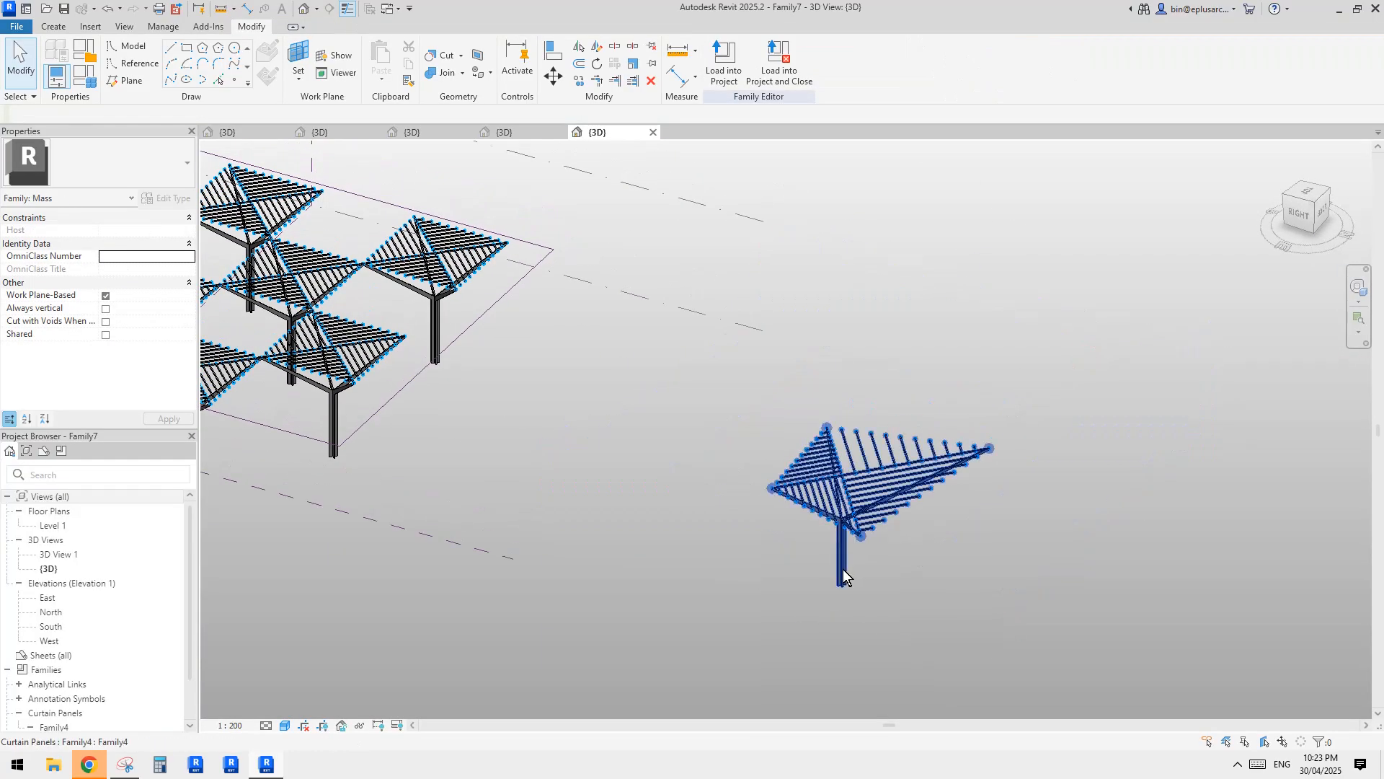
Move the unhosted panel toward the array and back beside it, and select its placement point 1.
drag(842, 569, 566, 472)
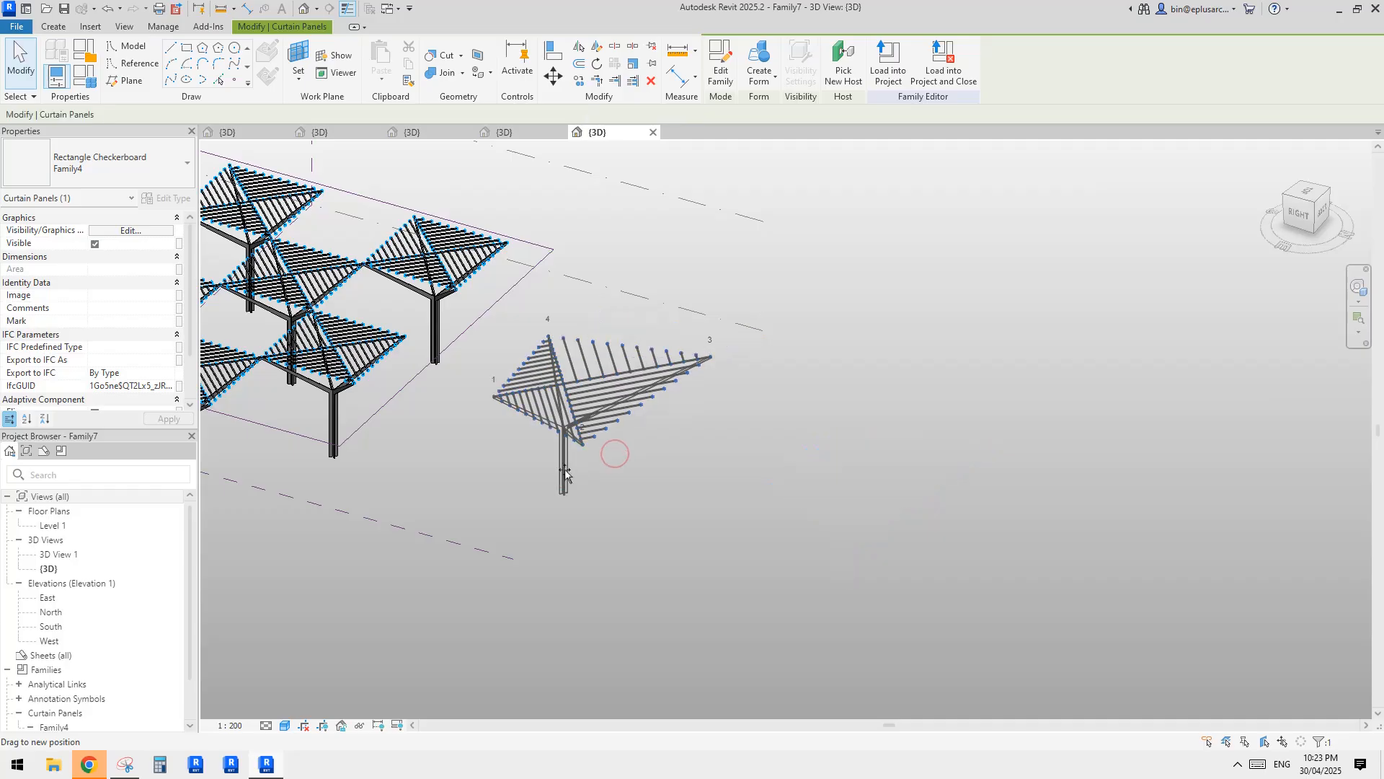
middle_drag(566, 472, 999, 494)
scroll(981, 448, up, 4)
click(898, 414)
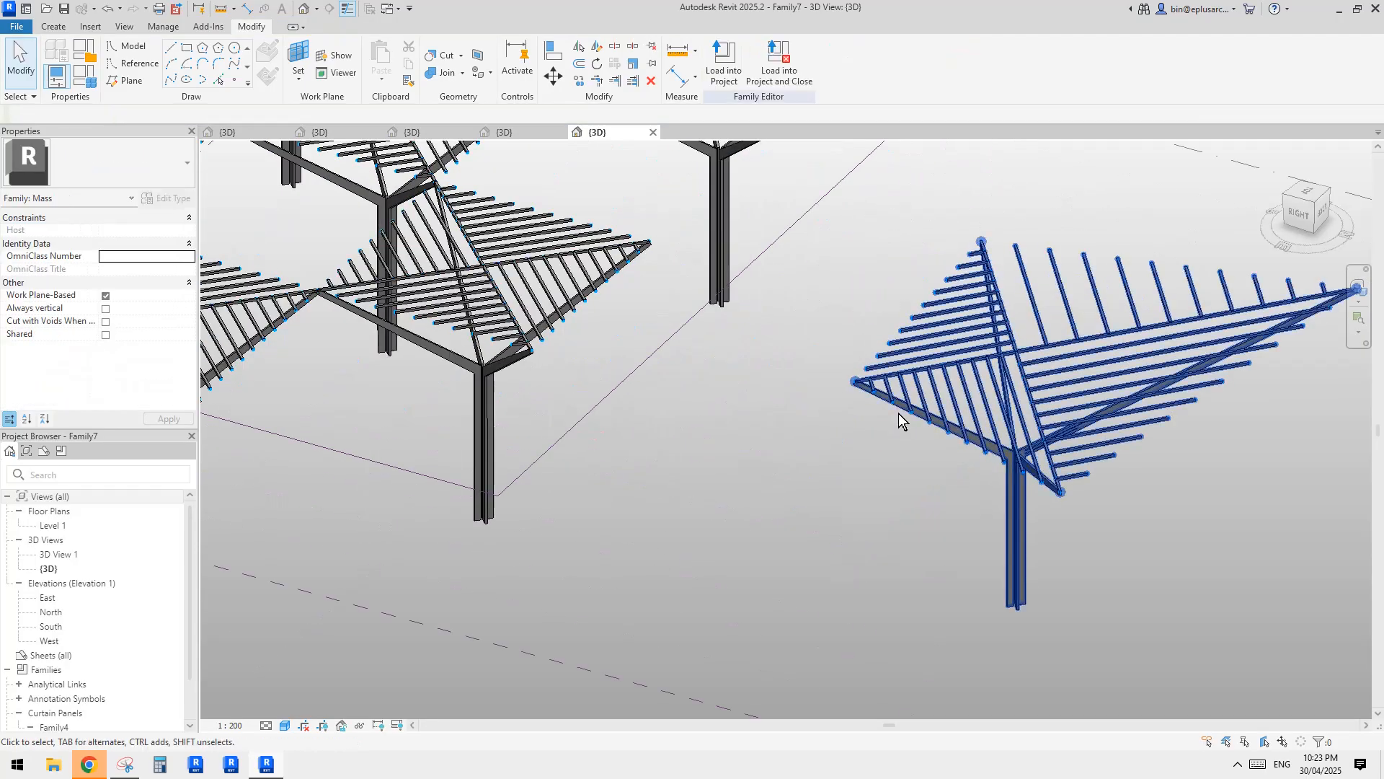
click(853, 382)
scroll(851, 390, down, 4)
scroll(865, 393, up, 2)
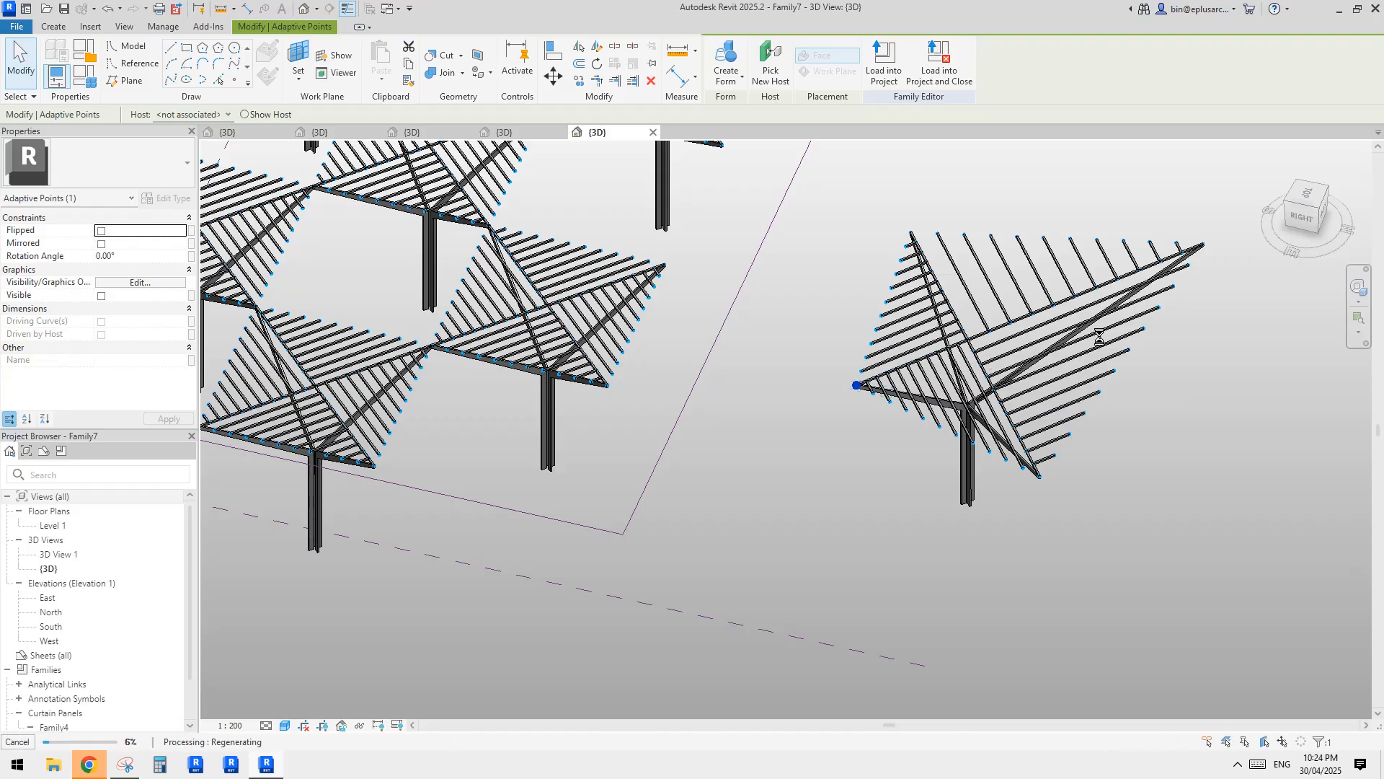
middle_drag(1279, 502, 1117, 315)
click(1118, 315)
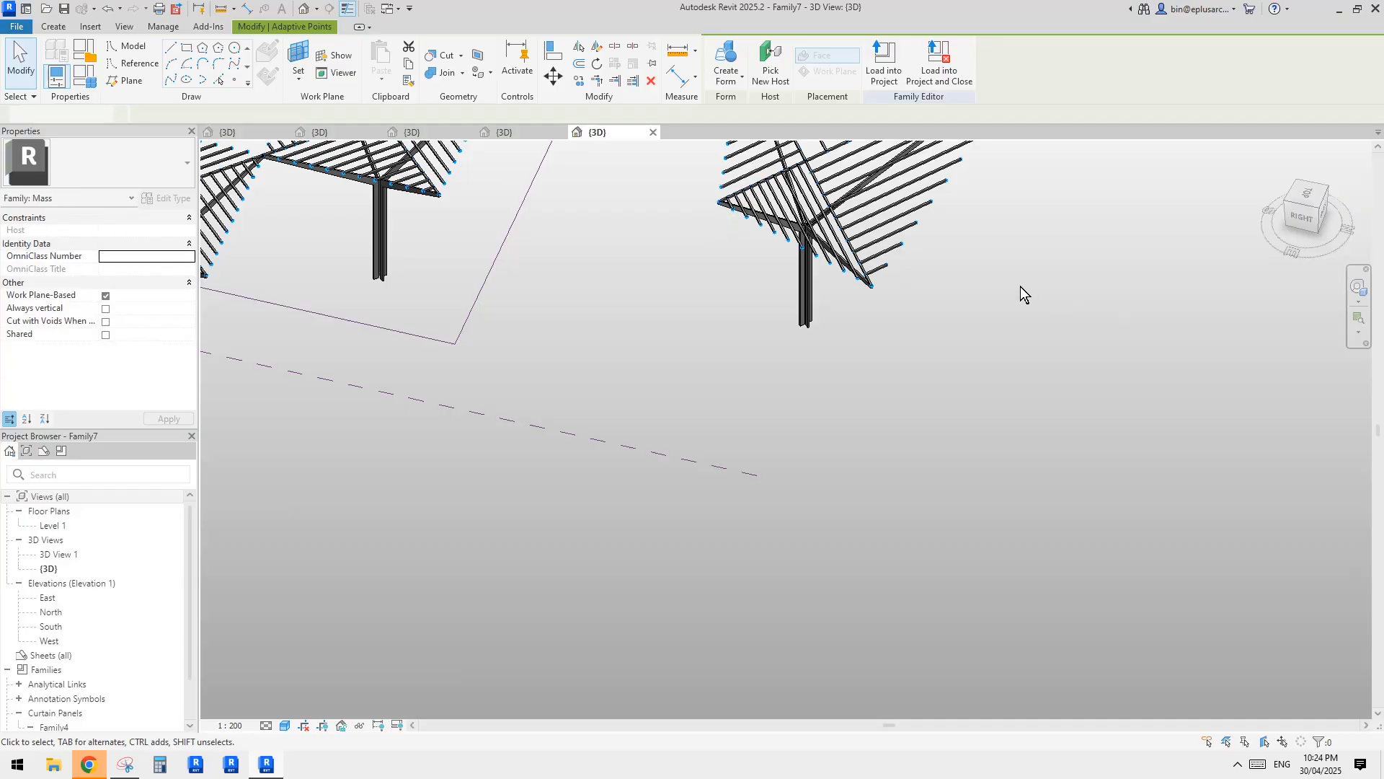
Temporarily hide the reference lines category around the panel array.
scroll(854, 262, down, 1)
middle_drag(852, 262, 895, 411)
click(905, 387)
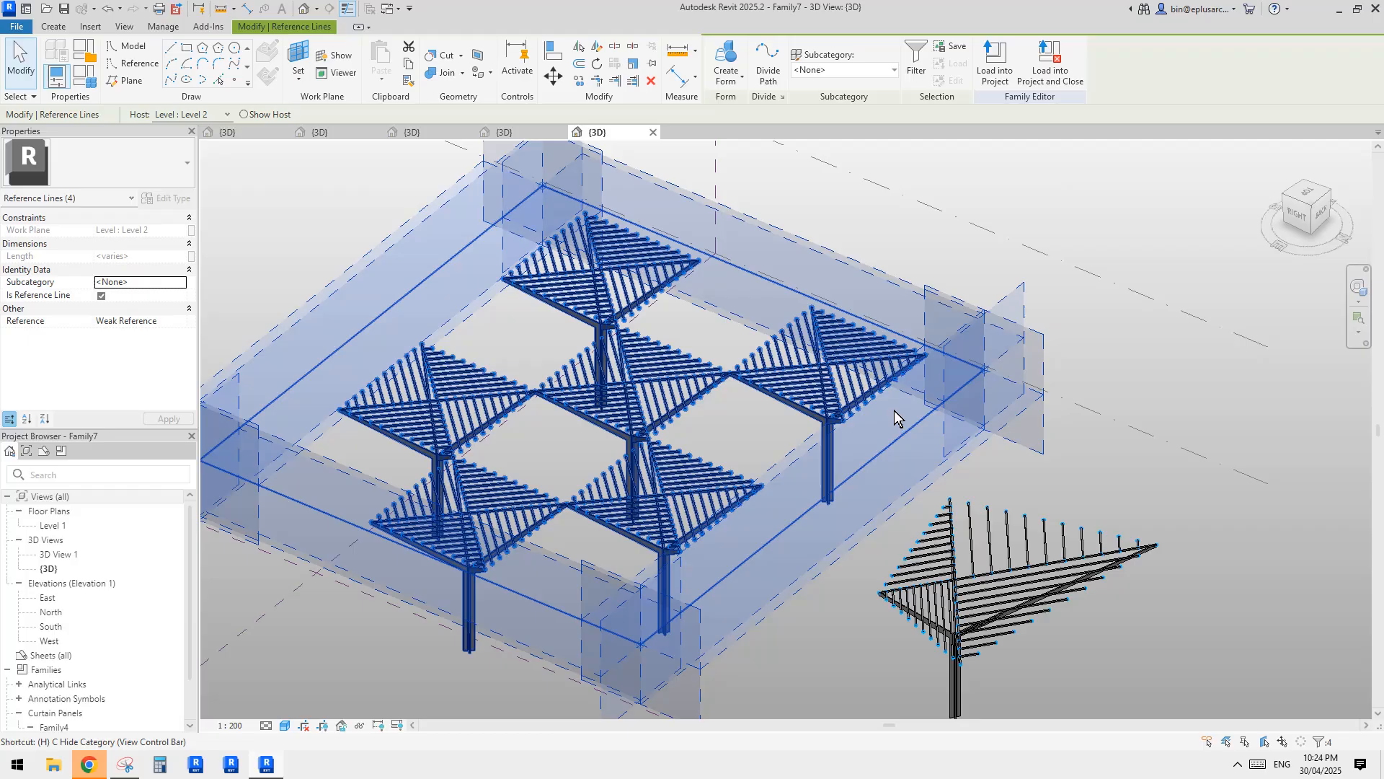
key(c)
scroll(894, 411, down, 2)
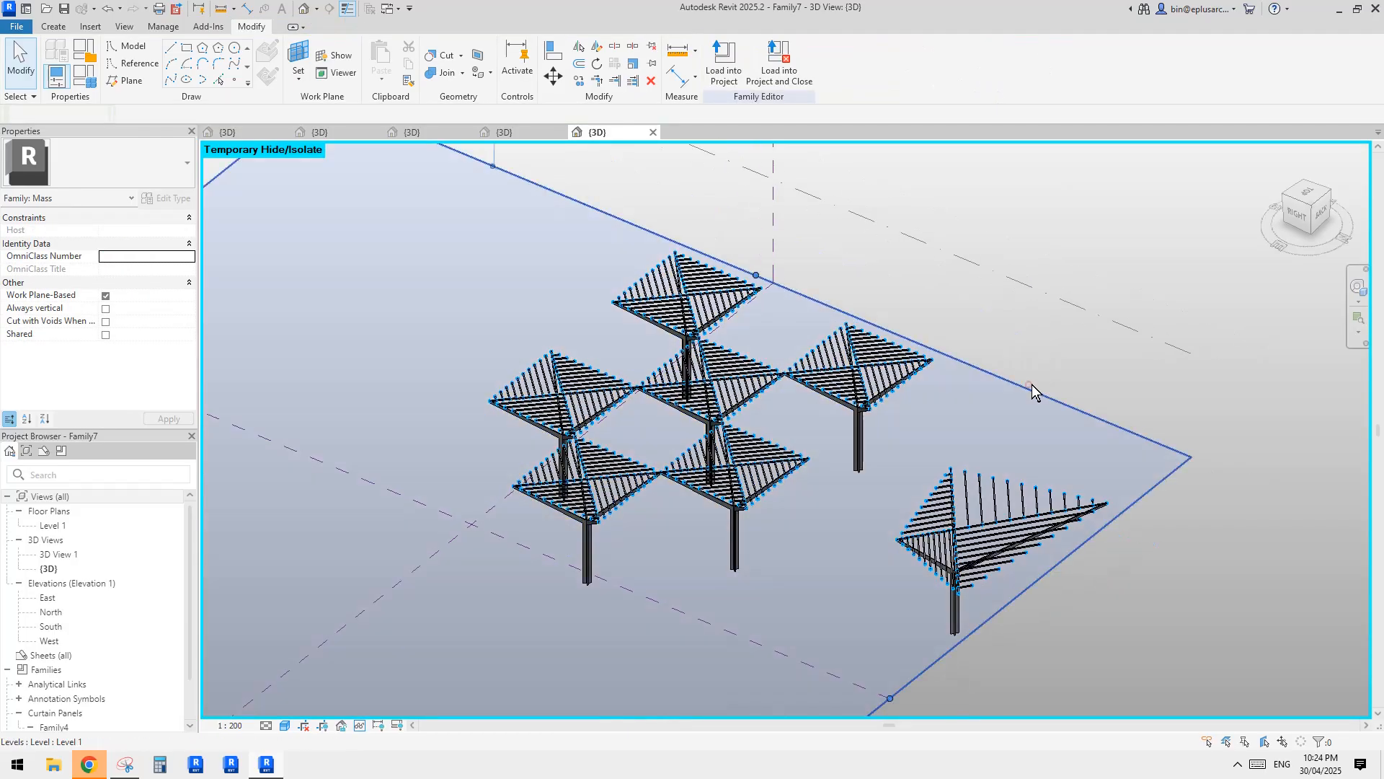
Temporarily hide the Level 1 and Level 2 planes in the 3D view.
click(1032, 384)
middle_drag(1069, 420, 1041, 429)
key(Escape)
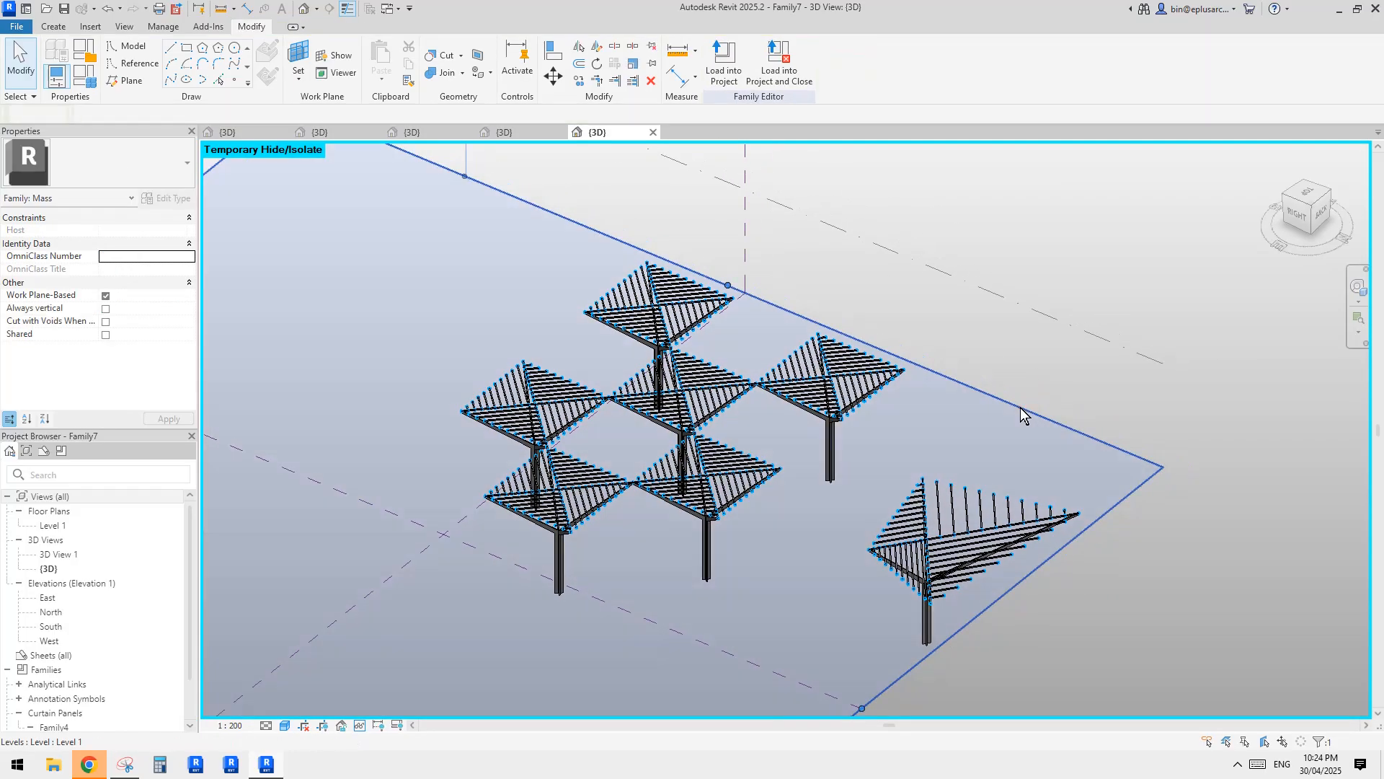
click(1020, 408)
key(h)
key(h)
scroll(937, 364, down, 1)
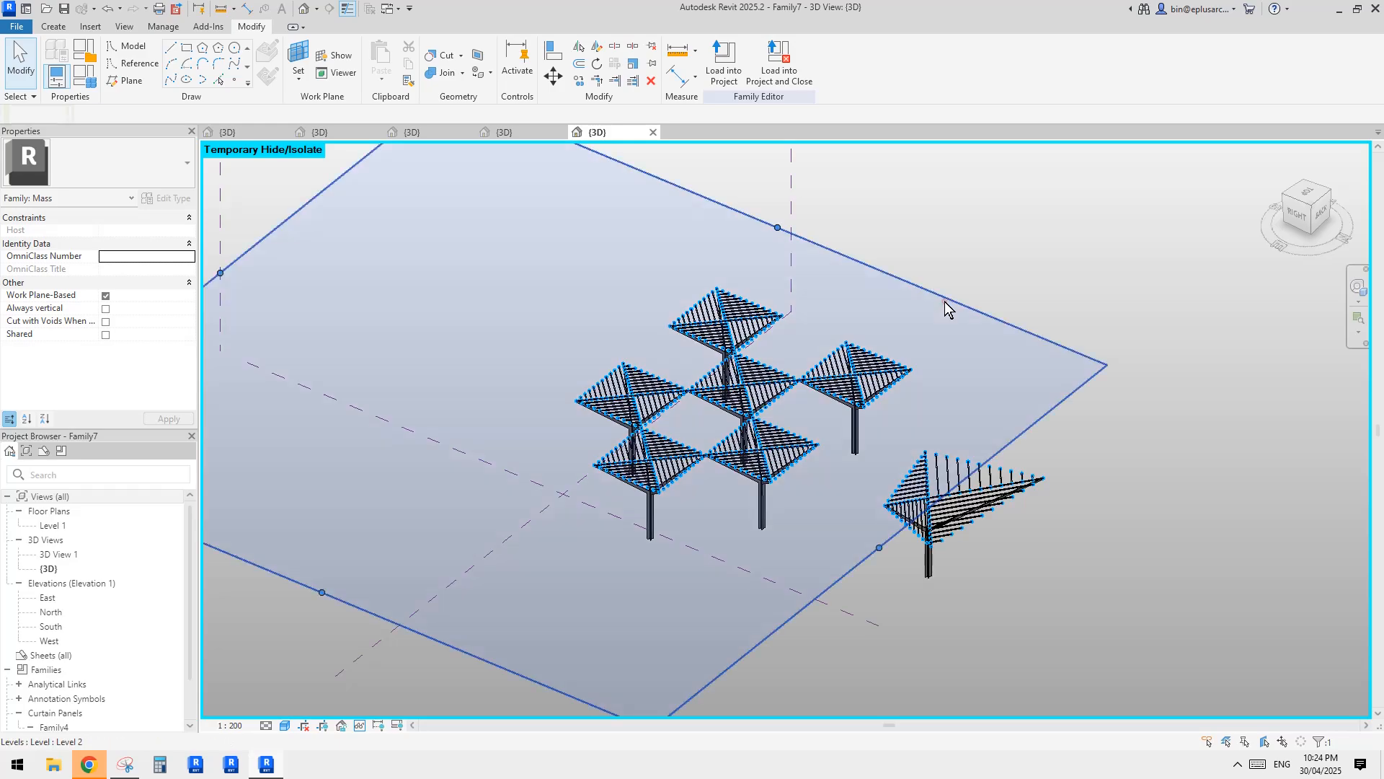
click(945, 301)
key(h)
key(h)
Temporarily hide the Center (Front/Back) reference plane and the other remaining reference plane, leaving only the canopy panels displayed.
click(795, 226)
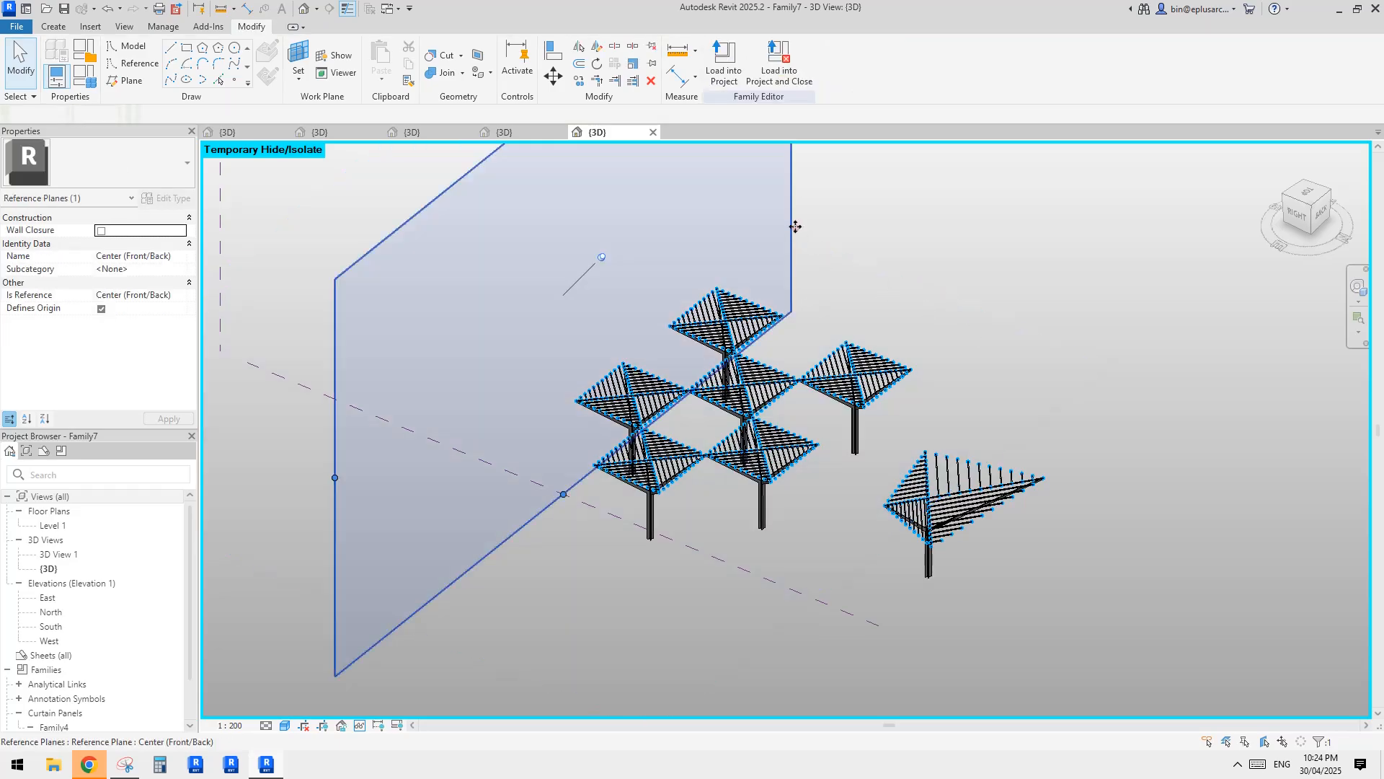
key(h)
key(h)
click(735, 564)
key(h)
key(h)
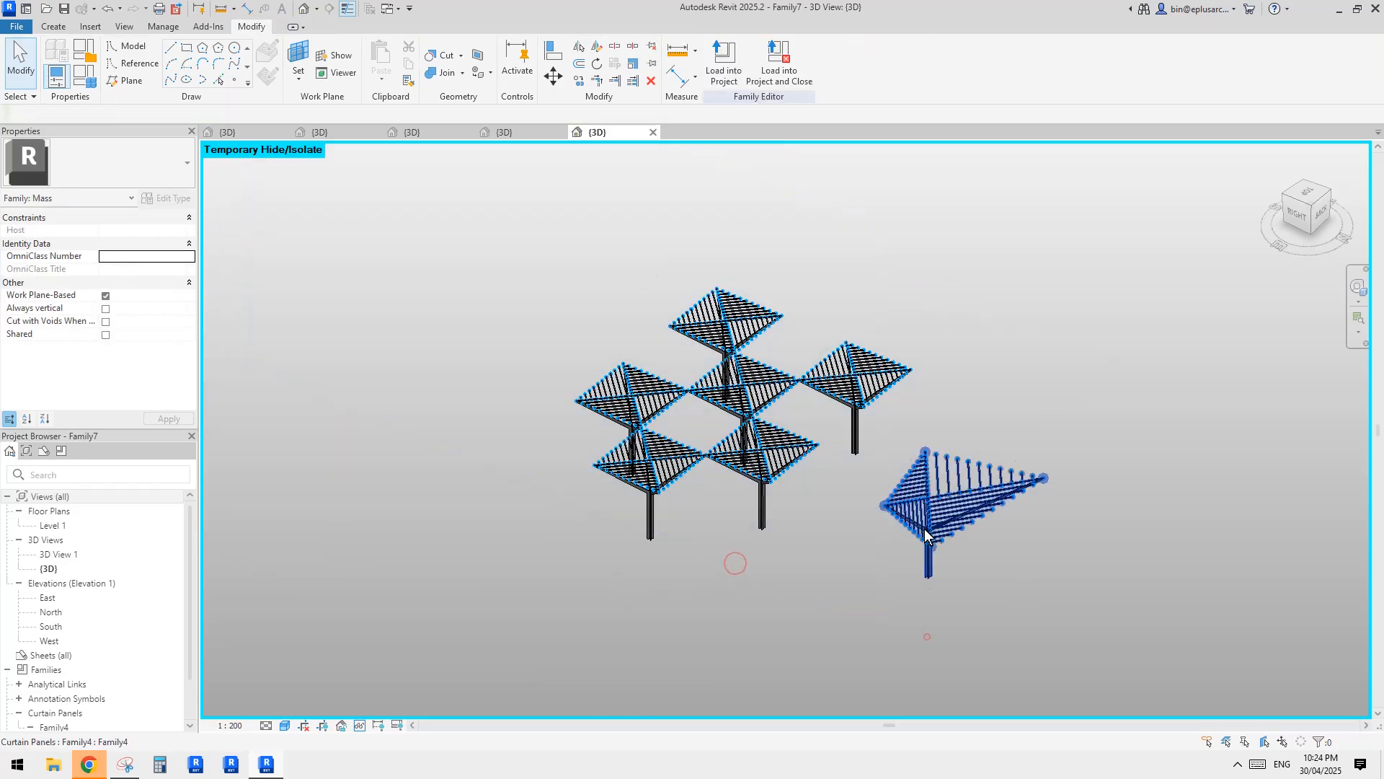
scroll(862, 544, up, 3)
scroll(850, 529, up, 1)
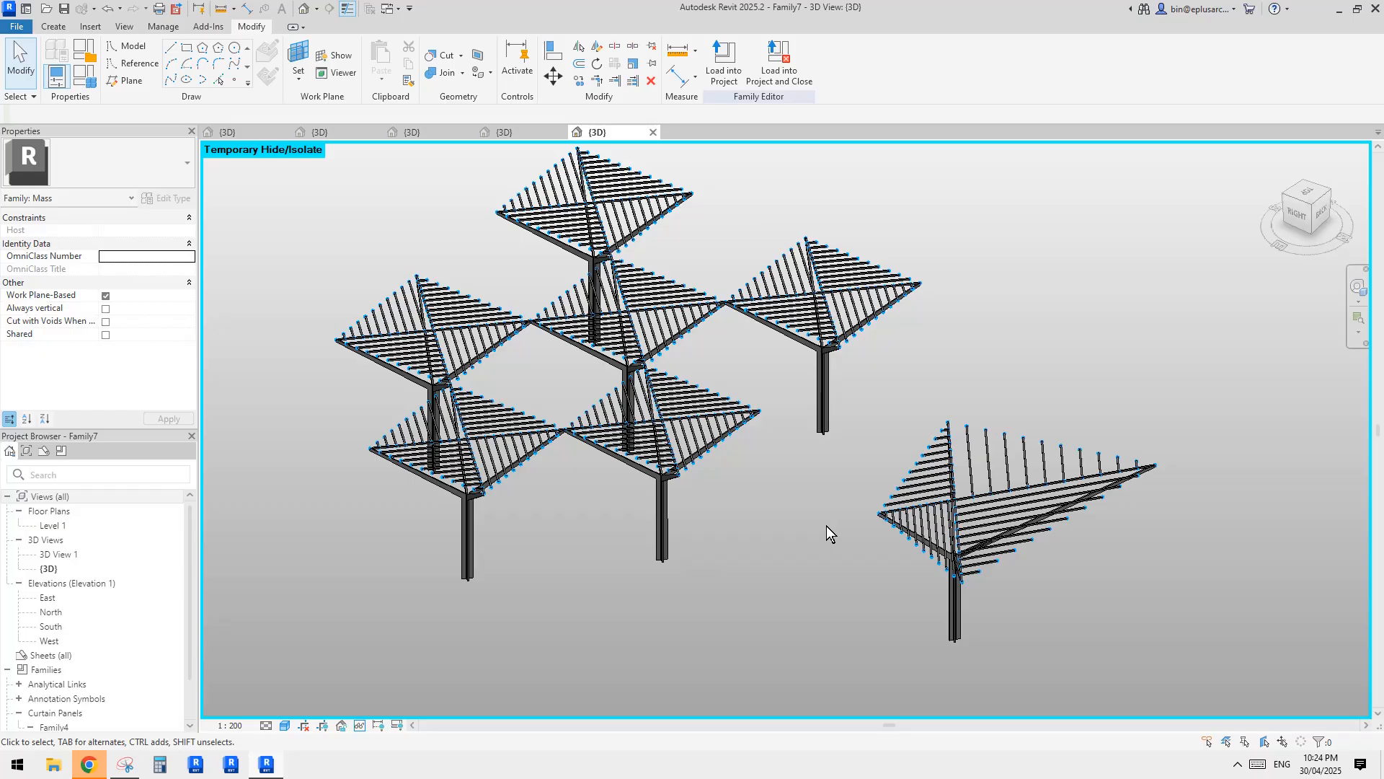
scroll(808, 522, up, 1)
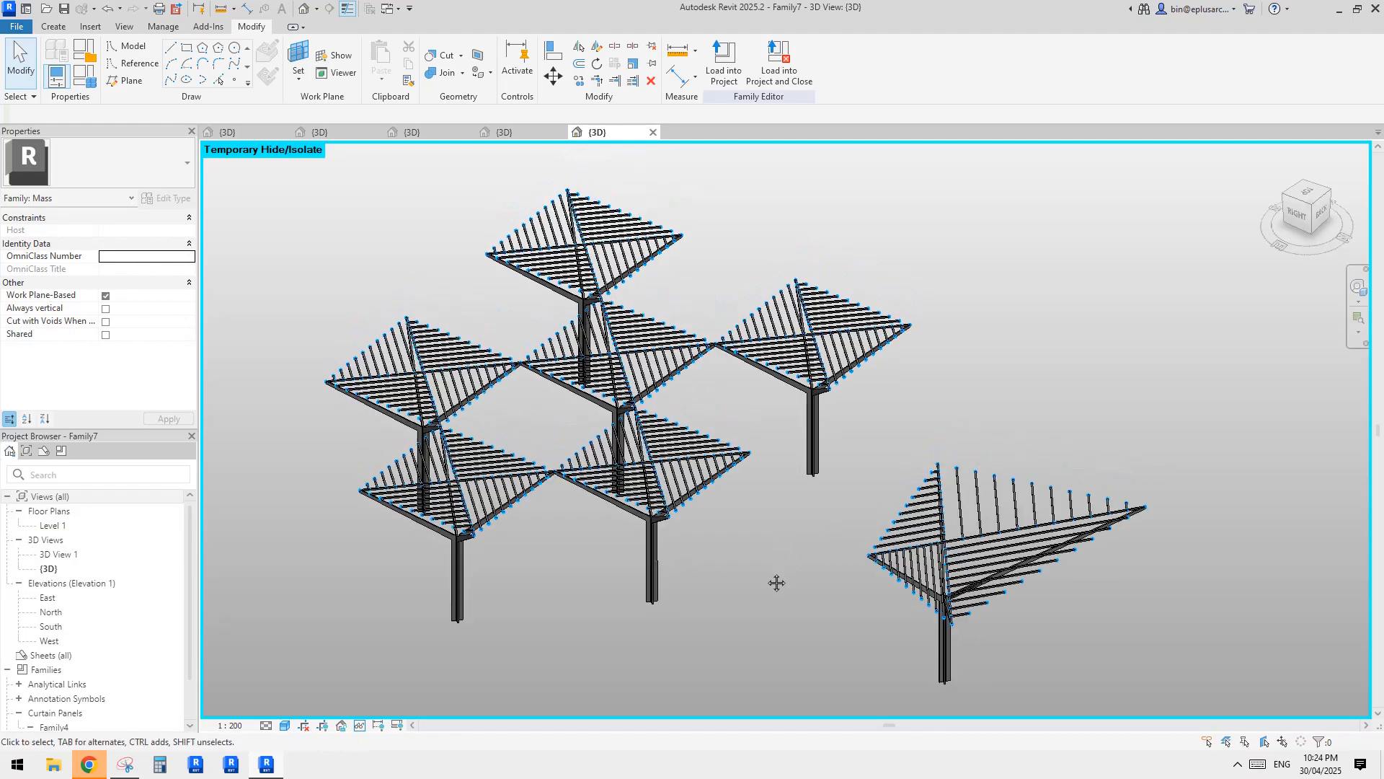